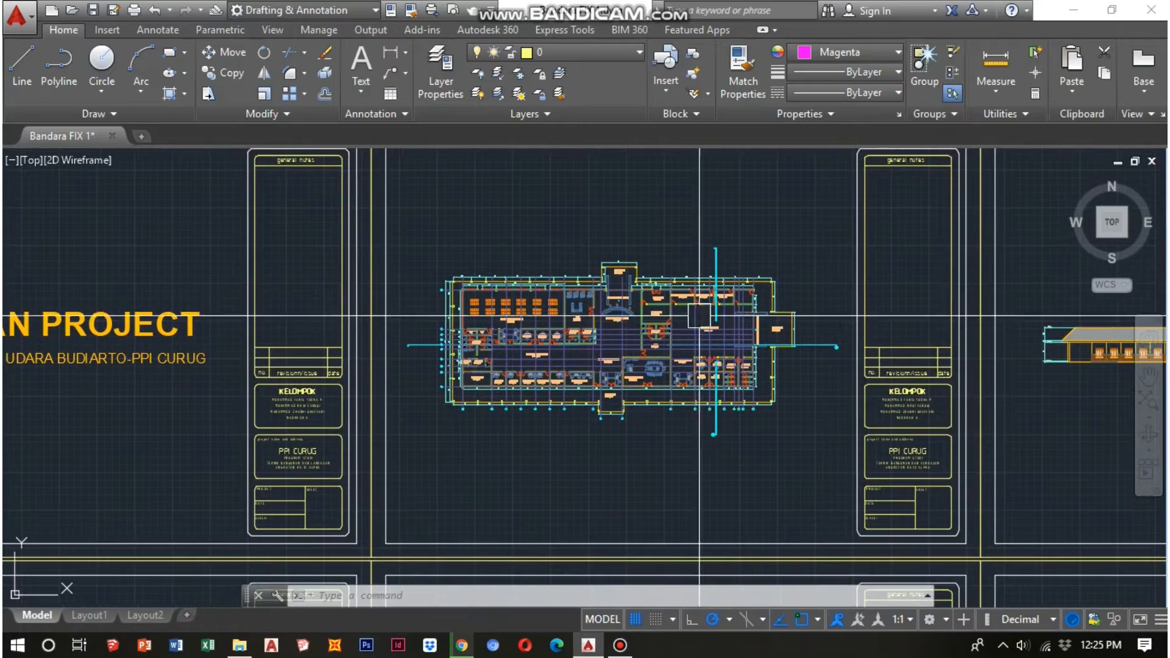
# Examine the overall arrangement of the airport project's drawing sheets, including the title sheet and the floor plan sheet.
pyautogui.scroll(-6, 697, 326)
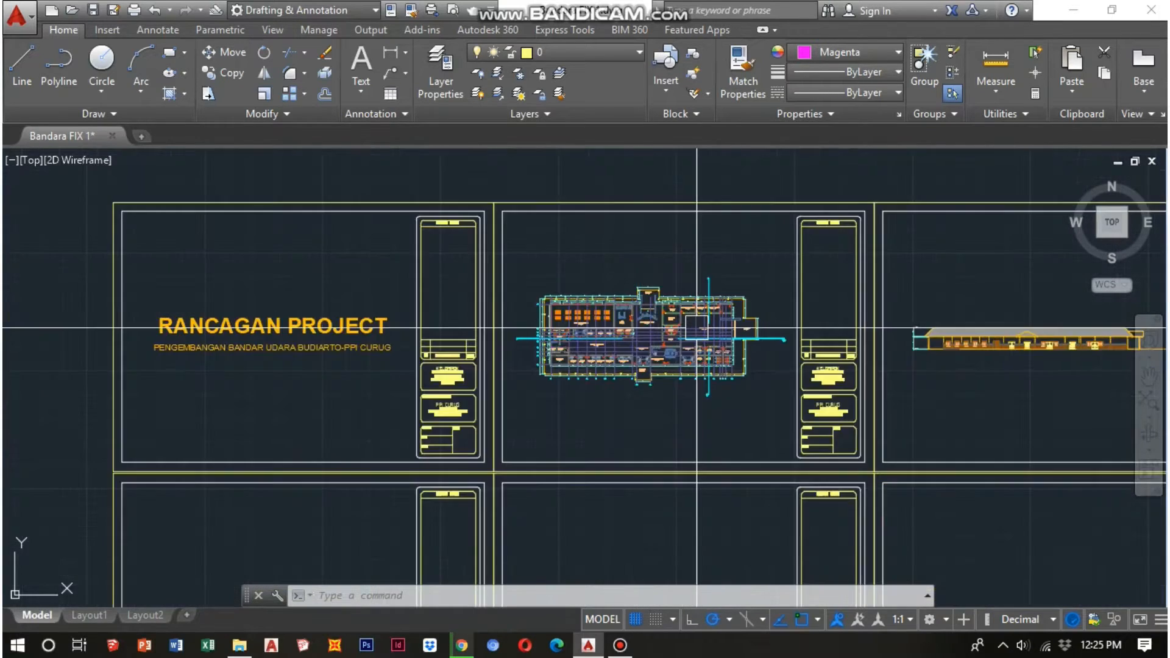
pyautogui.moveTo(764, 340)
pyautogui.mouseDown(button='middle')
pyautogui.moveTo(677, 293)
pyautogui.moveTo(711, 338)
pyautogui.mouseUp(button='middle')
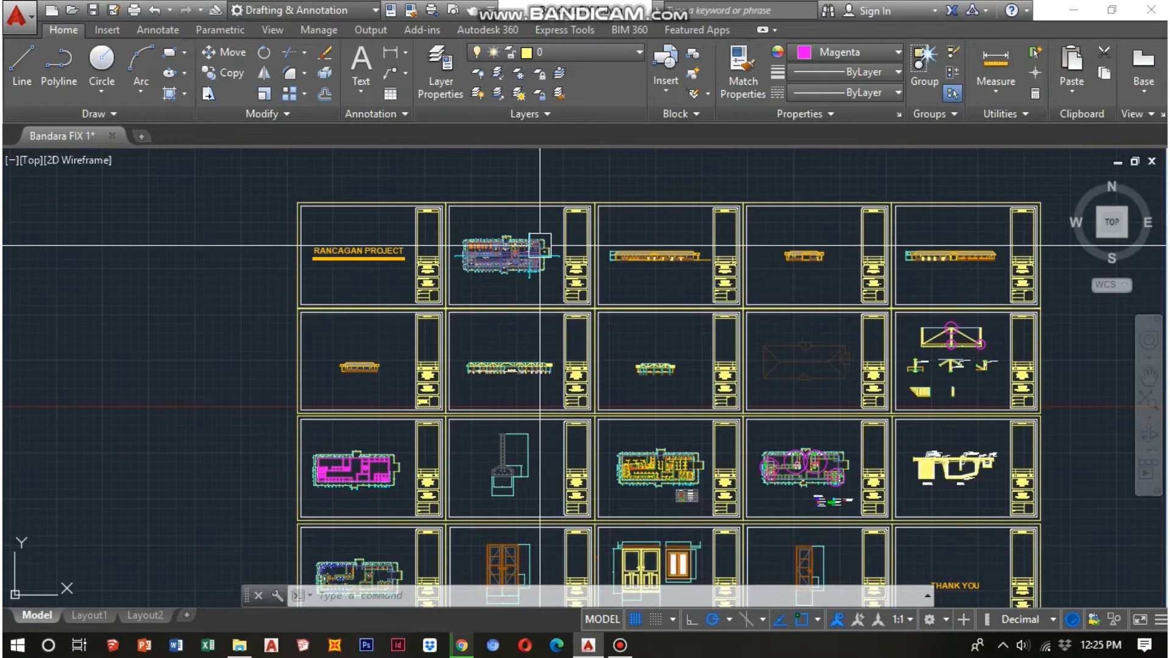
pyautogui.scroll(4, 540, 245)
pyautogui.moveTo(536, 244); pyautogui.dragTo(524, 234, button='middle')
pyautogui.moveTo(645, 239); pyautogui.dragTo(544, 236, button='middle')
pyautogui.scroll(-4, 550, 234)
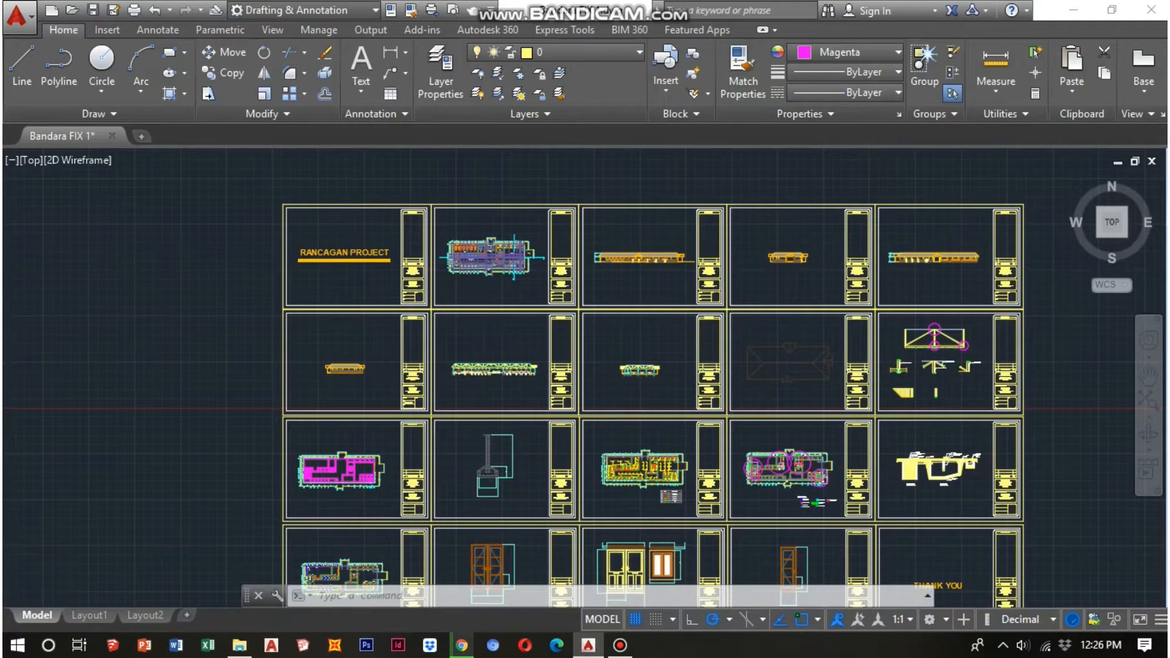
# Examine the terminal floor plan as a whole and the row of airline, public telephone, lost and found and CCTV rooms.
pyautogui.scroll(8, 493, 255)
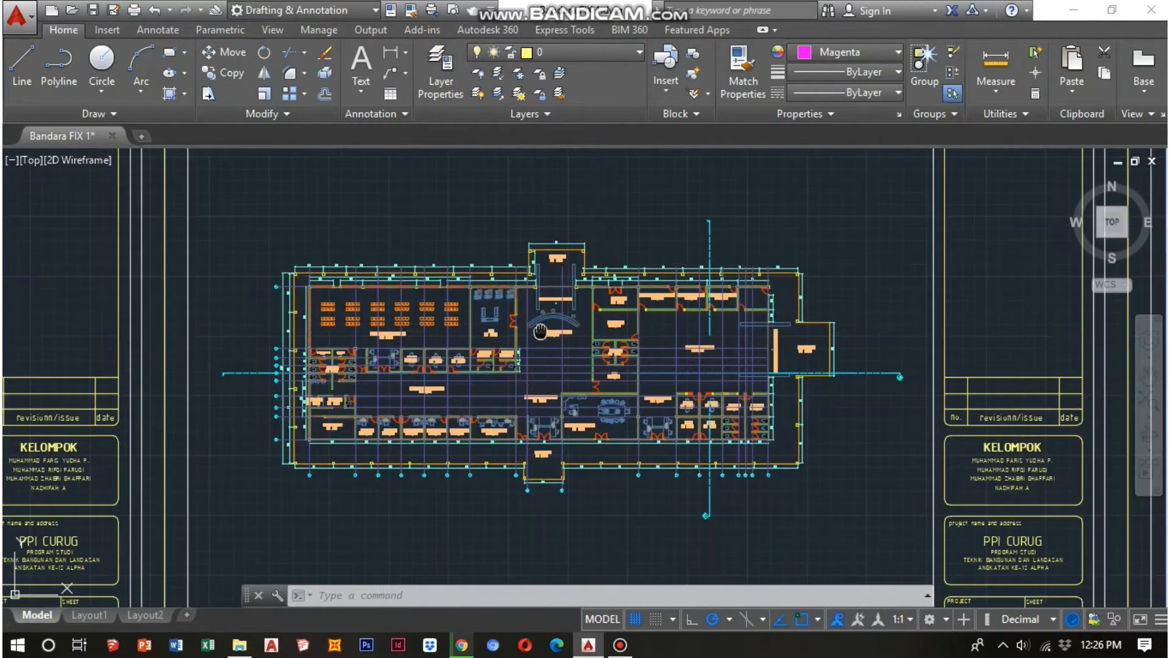
pyautogui.moveTo(541, 332); pyautogui.dragTo(563, 333, button='middle')
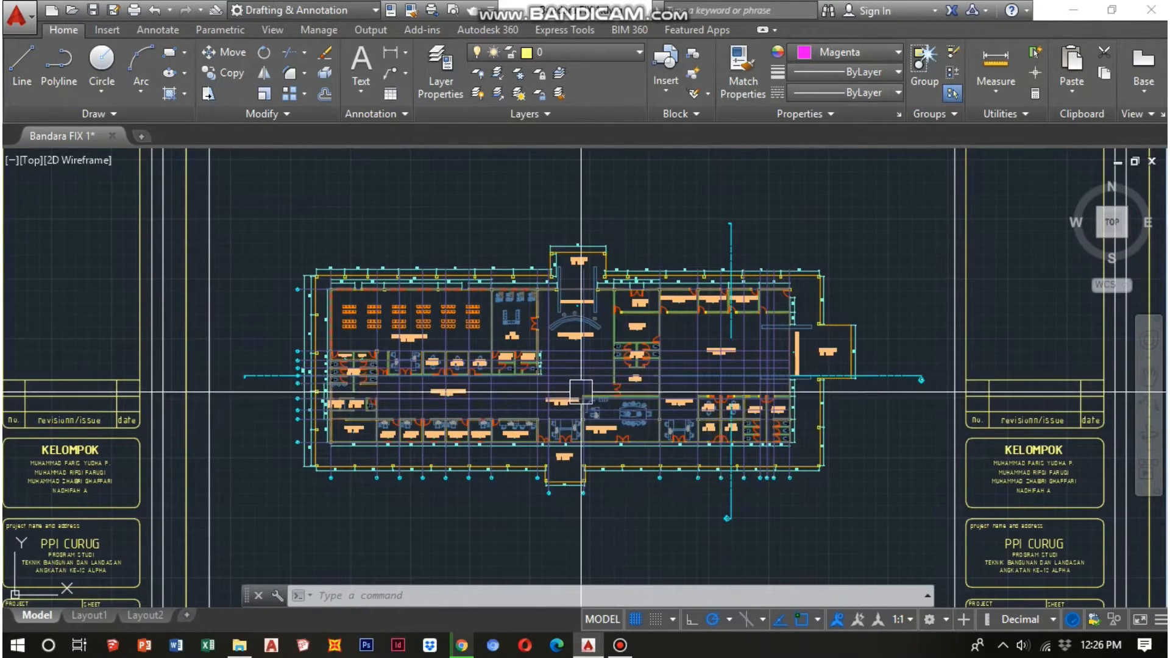
pyautogui.scroll(2, 549, 340)
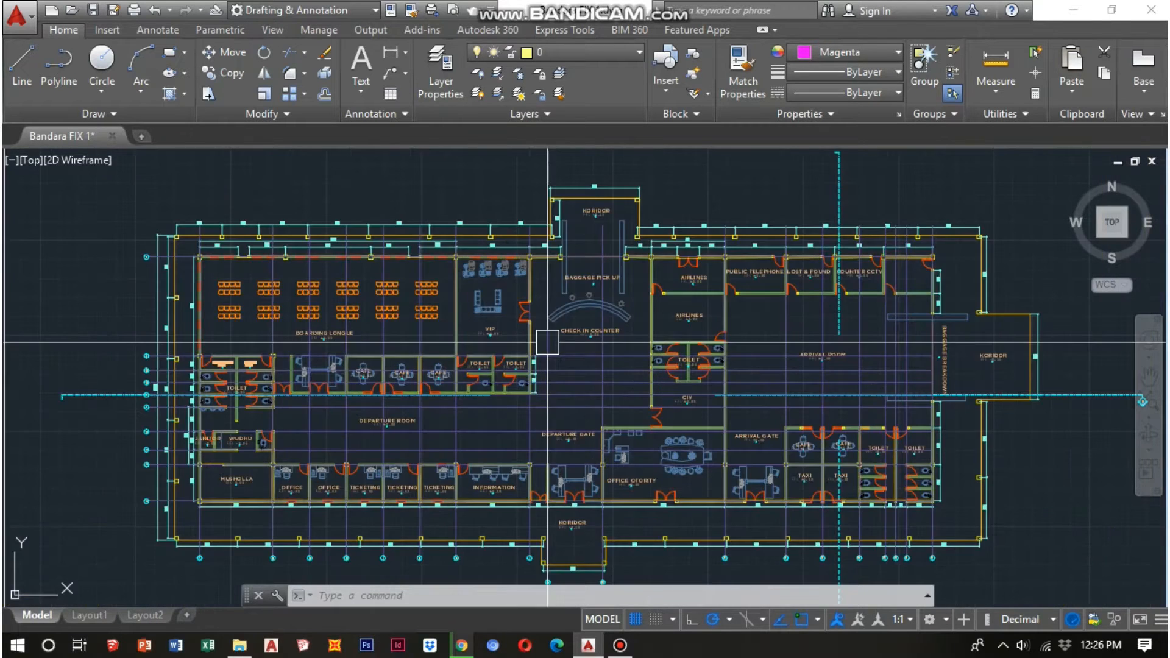
pyautogui.moveTo(548, 341); pyautogui.dragTo(562, 338, button='middle')
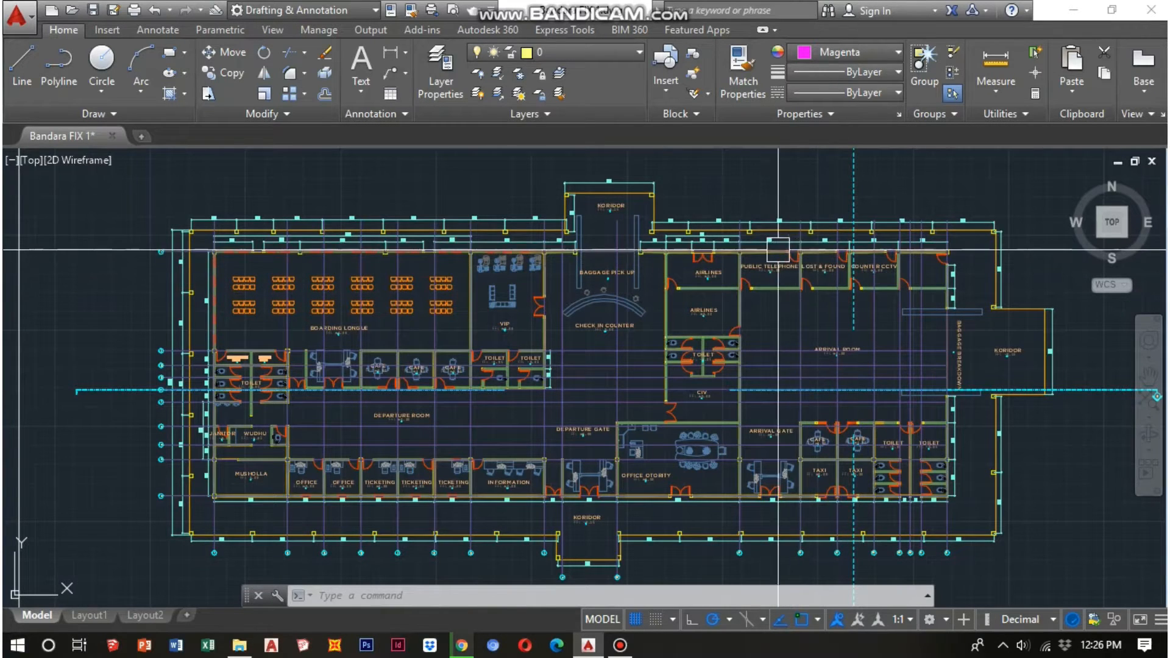
pyautogui.scroll(5, 793, 263)
pyautogui.moveTo(776, 270); pyautogui.dragTo(599, 299, button='middle')
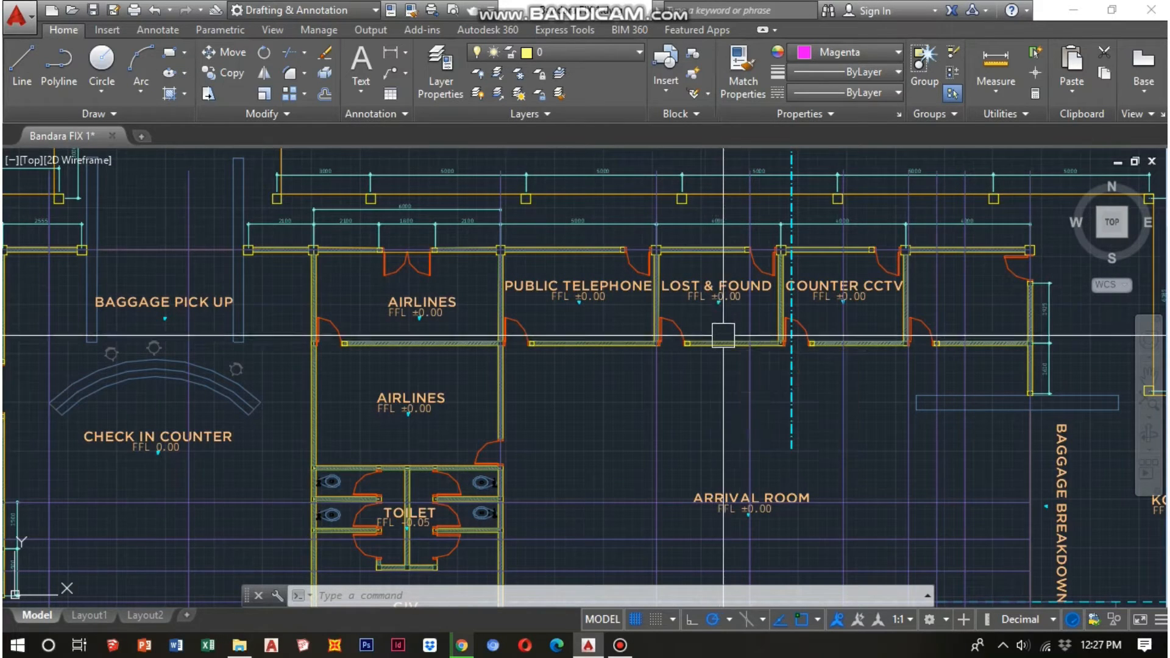
pyautogui.moveTo(765, 324); pyautogui.dragTo(708, 319, button='middle')
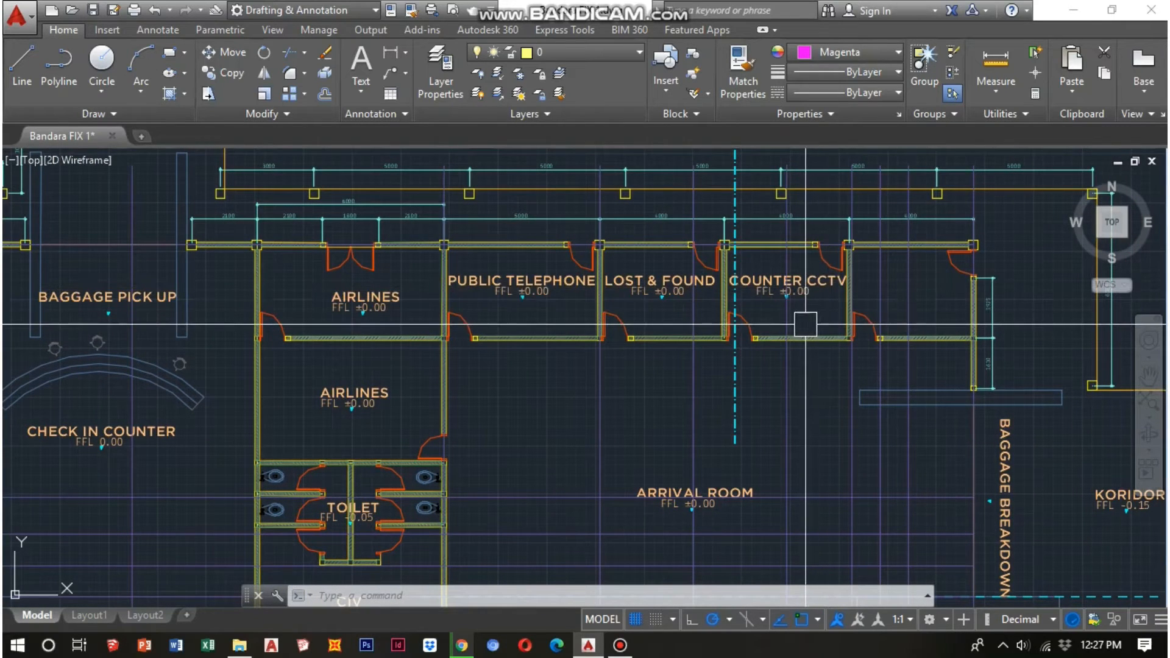
pyautogui.moveTo(814, 327); pyautogui.dragTo(832, 328, button='middle')
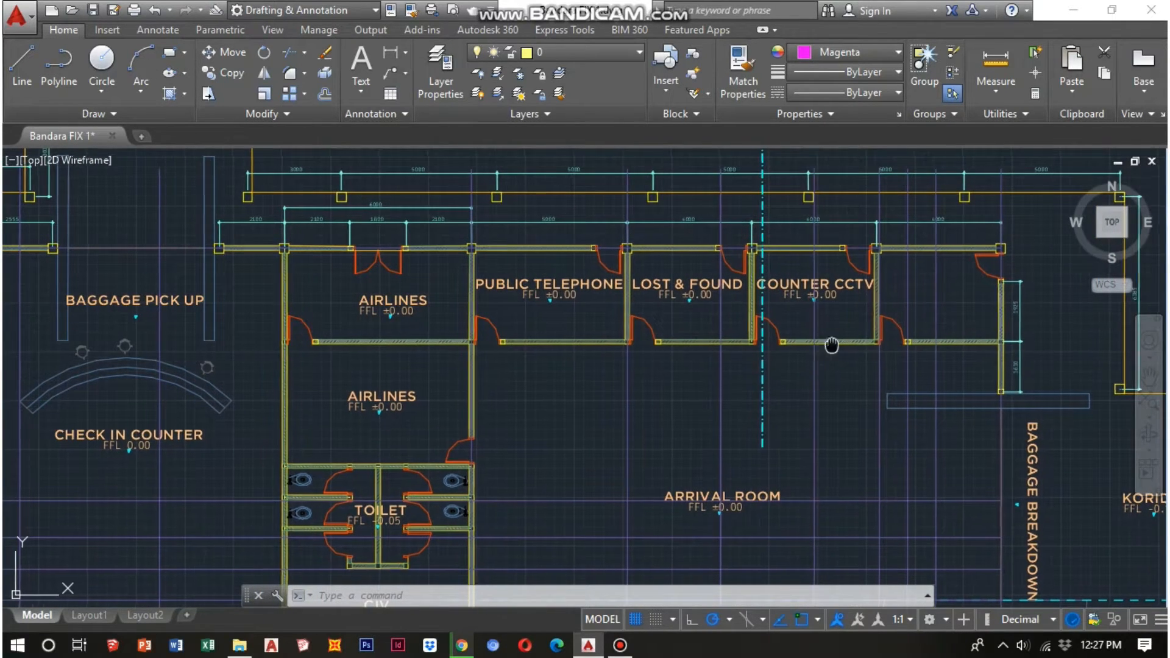
pyautogui.scroll(-5, 817, 359)
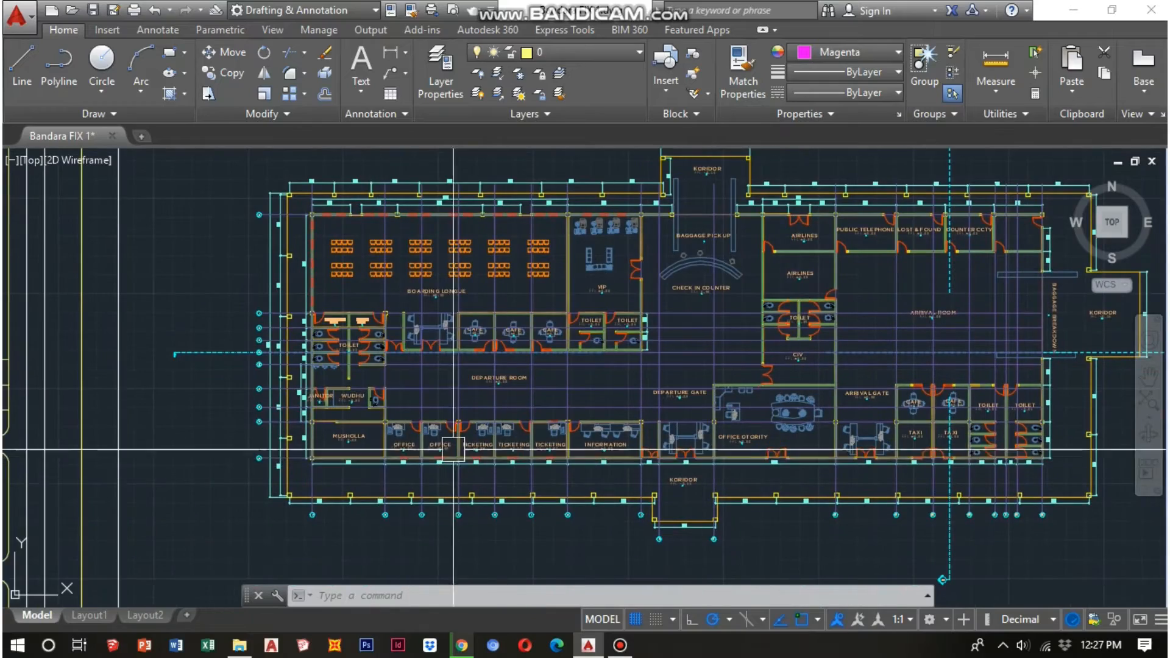
# Inspect the wall, column and door frame details of the small toilet cubicle beside the Wudhu area.
pyautogui.scroll(4, 671, 427)
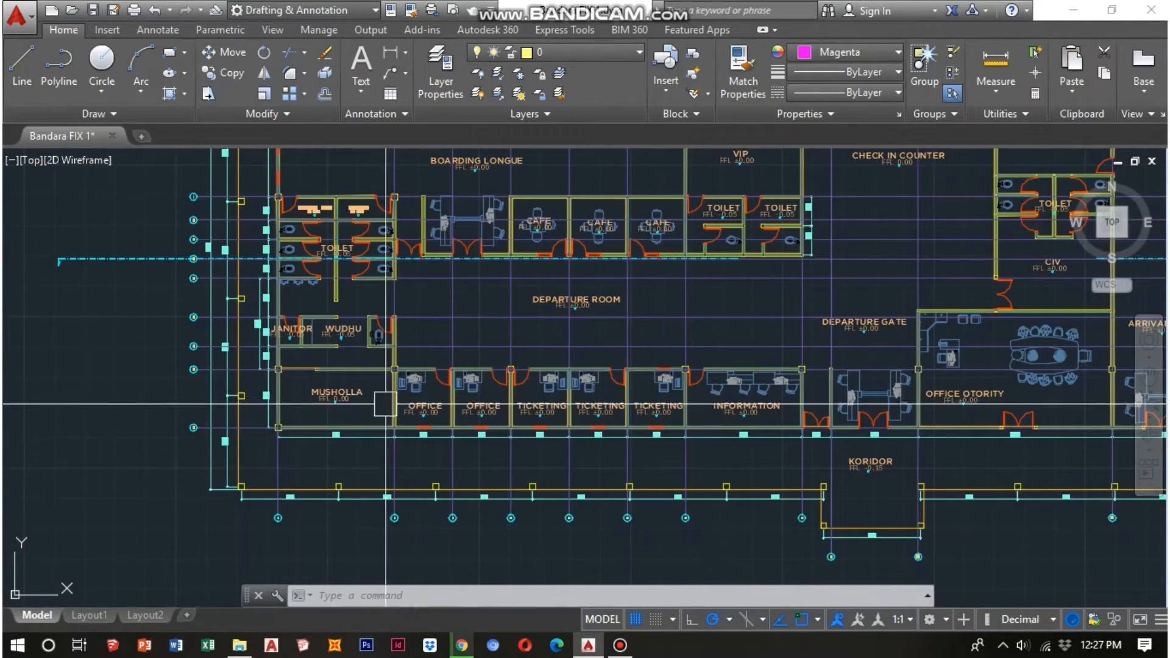
pyautogui.moveTo(347, 259); pyautogui.dragTo(469, 388, button='middle')
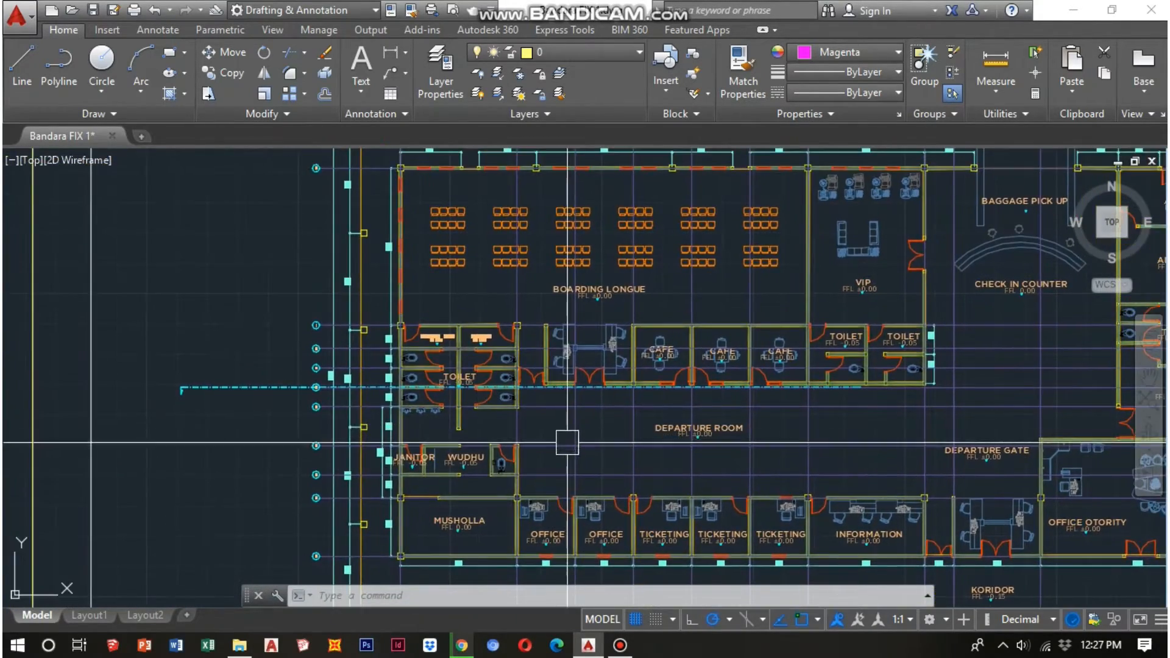
pyautogui.scroll(4, 561, 439)
pyautogui.moveTo(559, 438); pyautogui.dragTo(491, 377, button='middle')
pyautogui.scroll(-2, 491, 377)
pyautogui.scroll(8, 423, 374)
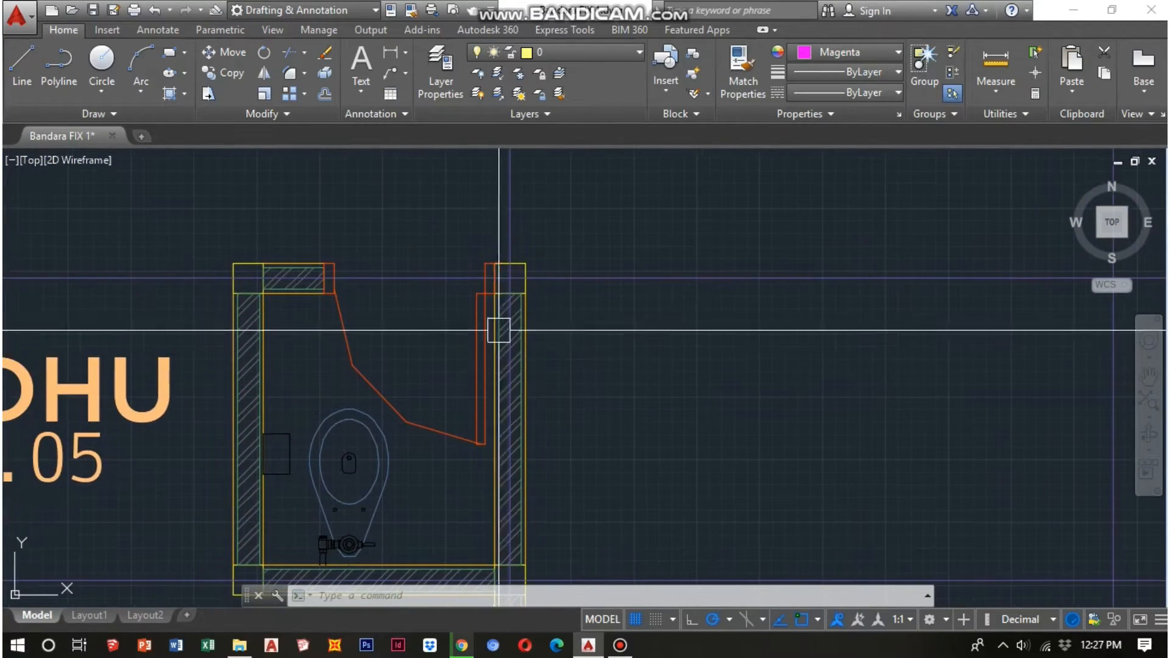
pyautogui.moveTo(500, 330); pyautogui.dragTo(538, 360, button='middle')
pyautogui.scroll(-2, 540, 362)
pyautogui.scroll(6, 540, 358)
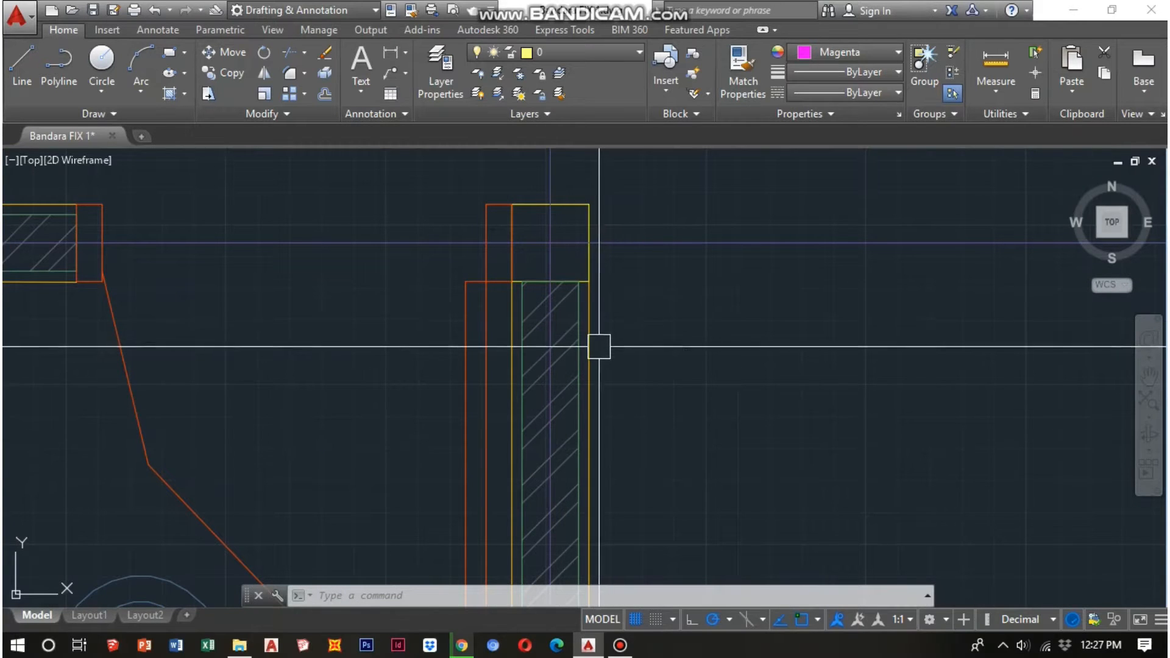
pyautogui.moveTo(586, 281); pyautogui.dragTo(606, 290, button='middle')
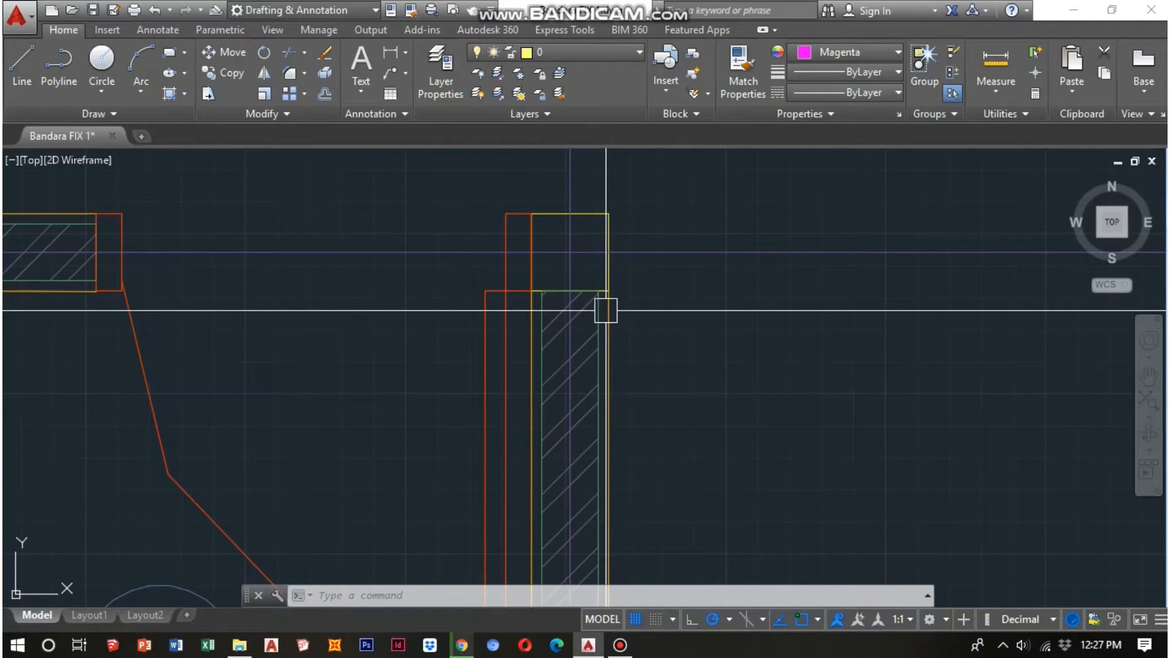
pyautogui.scroll(-2, 610, 298)
pyautogui.scroll(-2, 630, 295)
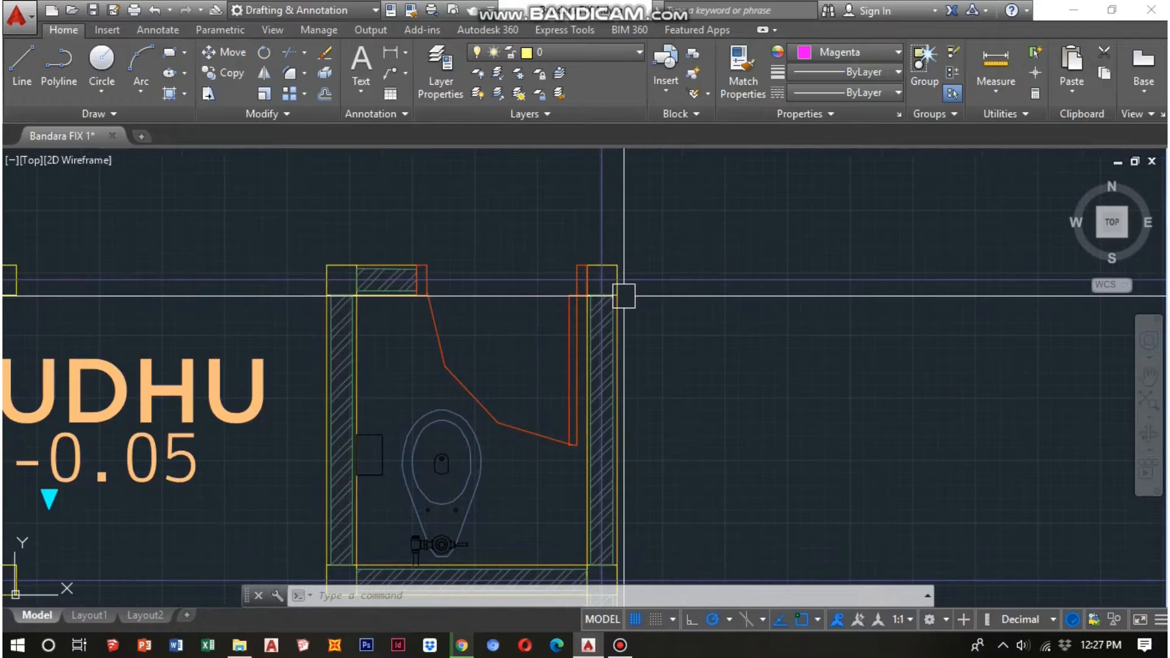
pyautogui.scroll(2, 624, 295)
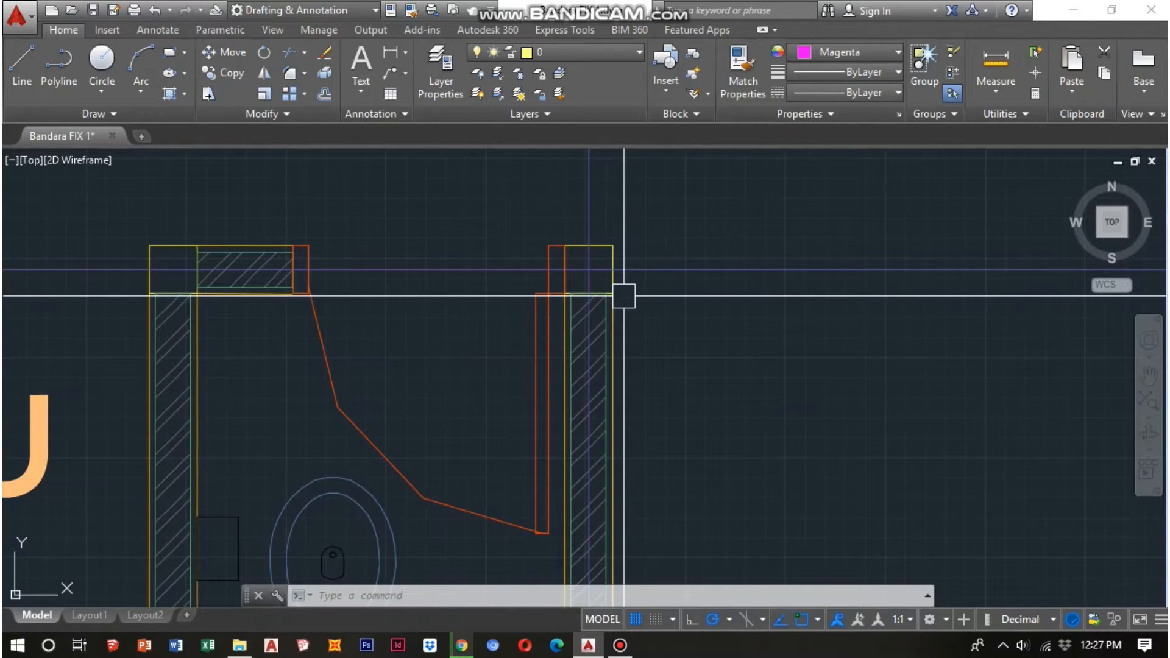
pyautogui.scroll(-3, 579, 275)
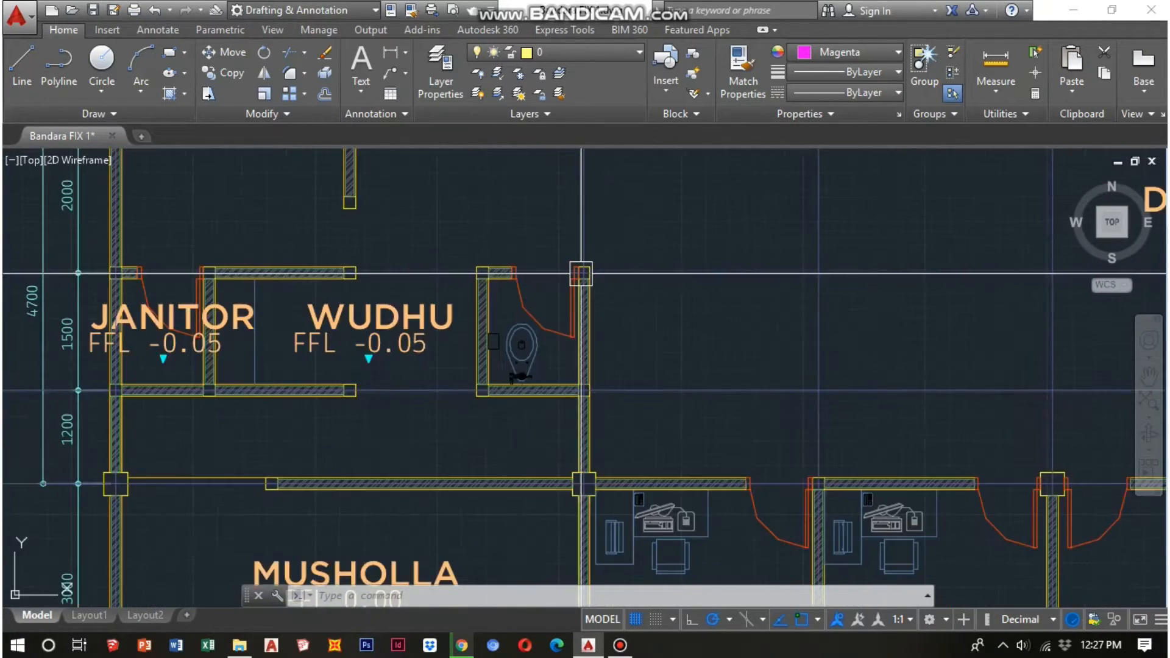
# Review the layout around the Musholla, the offices and ticketing rooms, and the Departure Room with its floor level label.
pyautogui.moveTo(595, 401); pyautogui.dragTo(583, 349, button='middle')
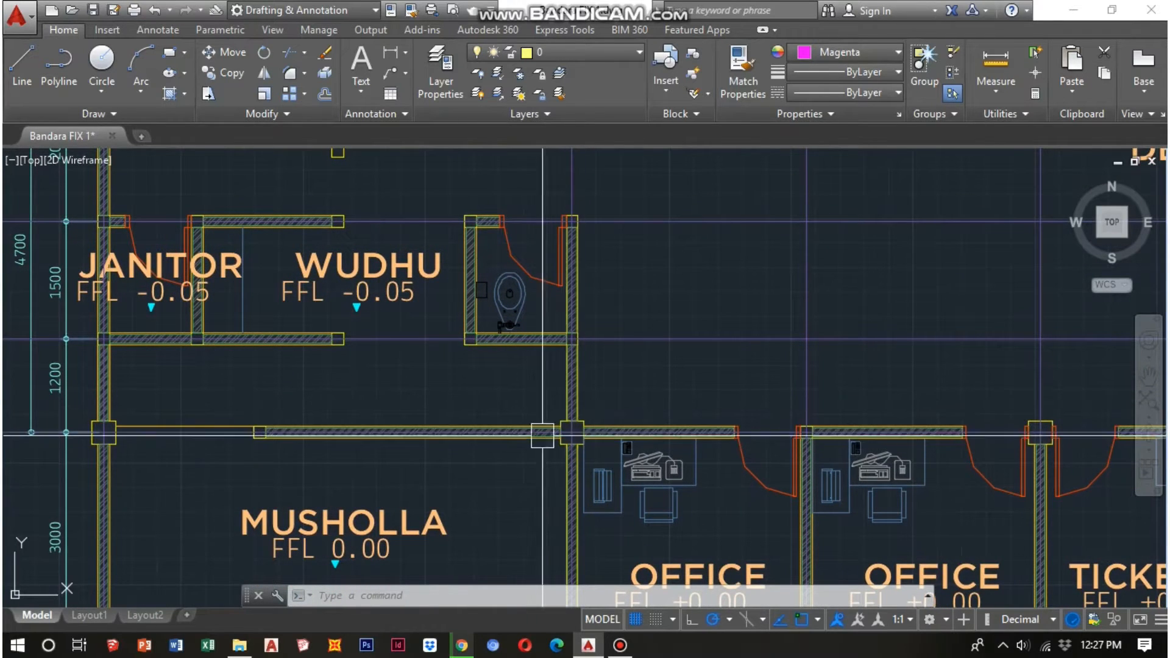
pyautogui.moveTo(359, 427); pyautogui.dragTo(374, 434, button='middle')
pyautogui.scroll(-1, 374, 433)
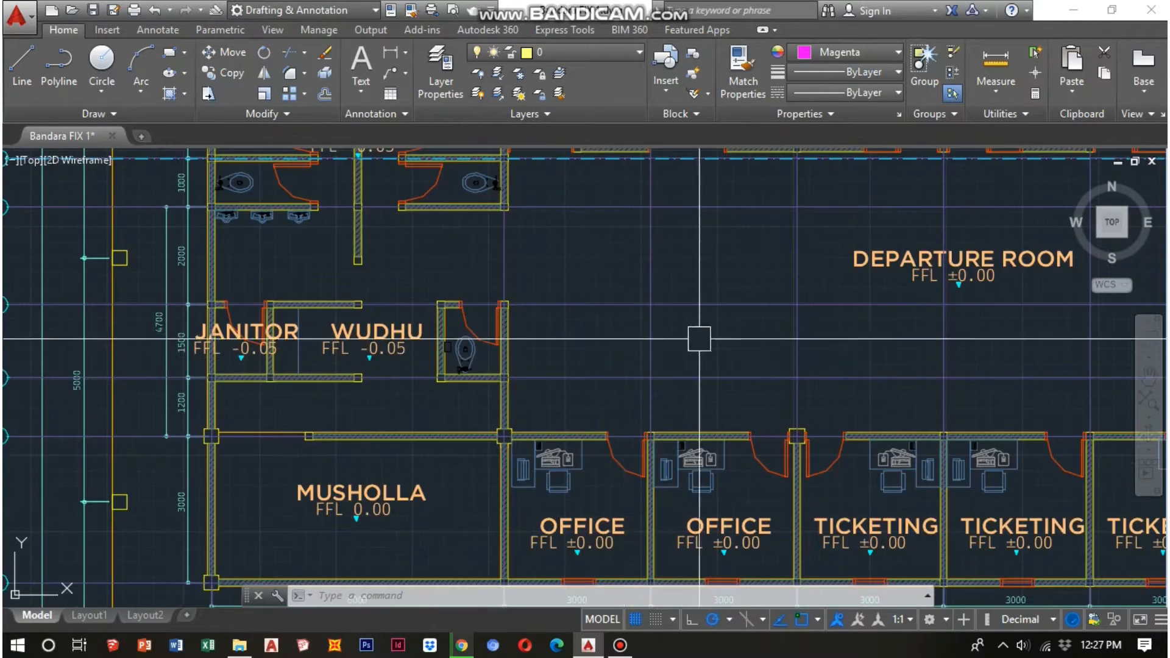
pyautogui.scroll(-1, 697, 339)
pyautogui.moveTo(694, 337); pyautogui.dragTo(574, 342, button='middle')
pyautogui.moveTo(735, 305)
pyautogui.mouseDown(button='middle')
pyautogui.moveTo(654, 318)
pyautogui.moveTo(586, 300)
pyautogui.mouseUp(button='middle')
pyautogui.scroll(2, 637, 299)
pyautogui.scroll(2, 555, 309)
pyautogui.scroll(-2, 555, 309)
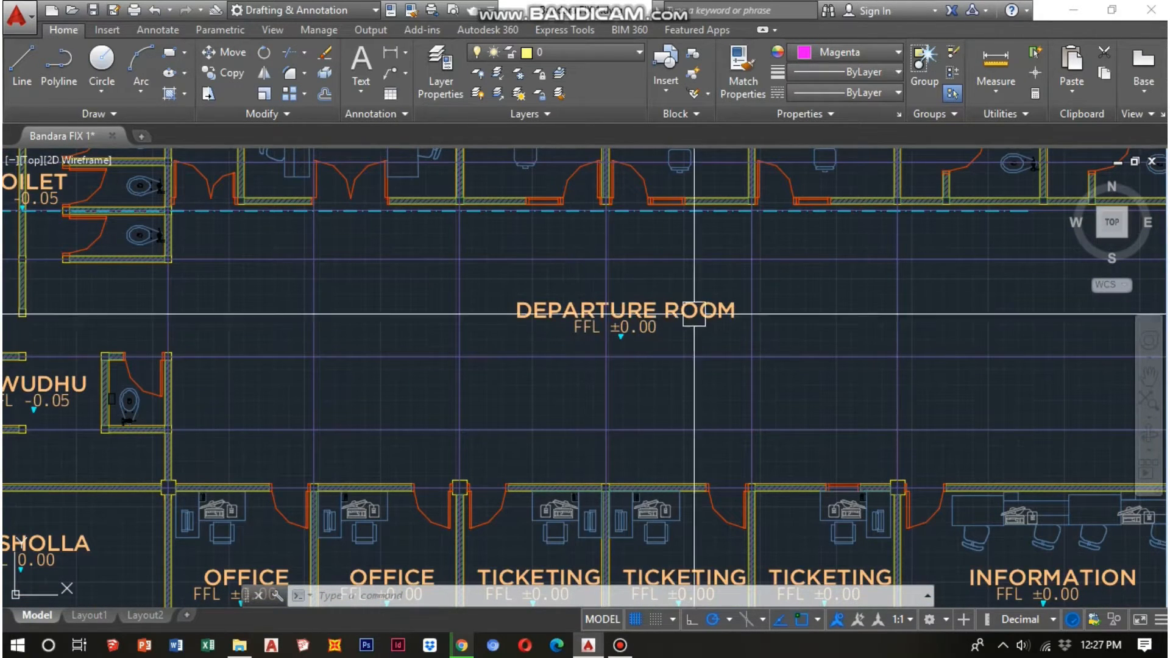
pyautogui.moveTo(541, 305); pyautogui.dragTo(574, 328, button='middle')
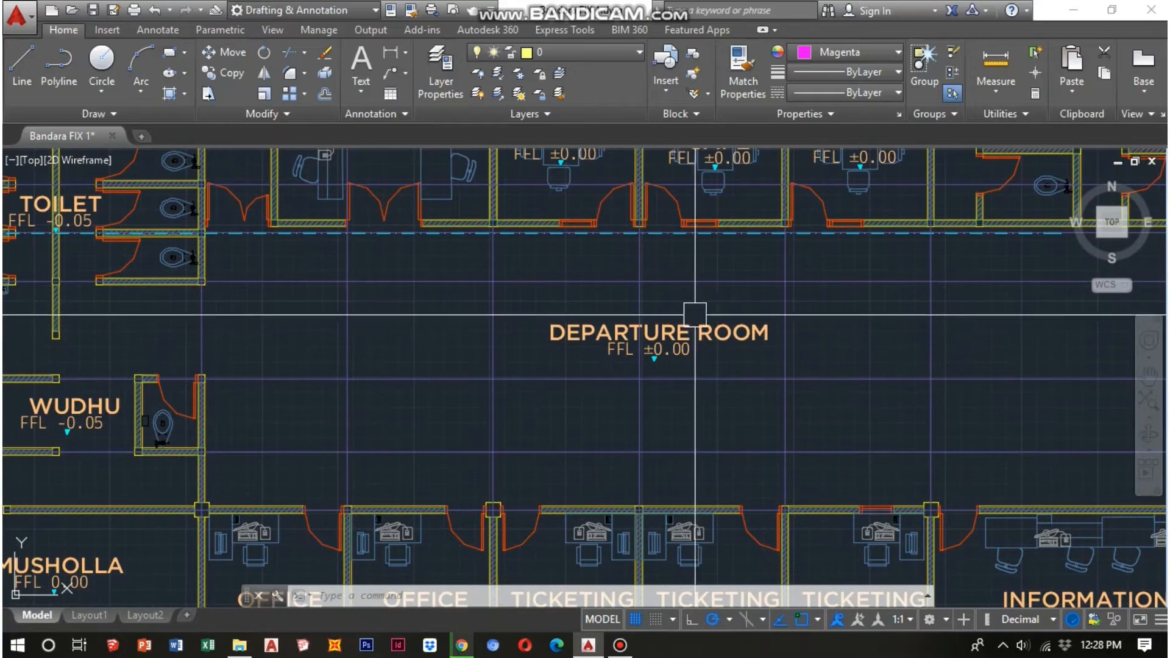
pyautogui.moveTo(366, 324); pyautogui.dragTo(541, 360, button='middle')
pyautogui.moveTo(424, 396); pyautogui.dragTo(481, 378, button='middle')
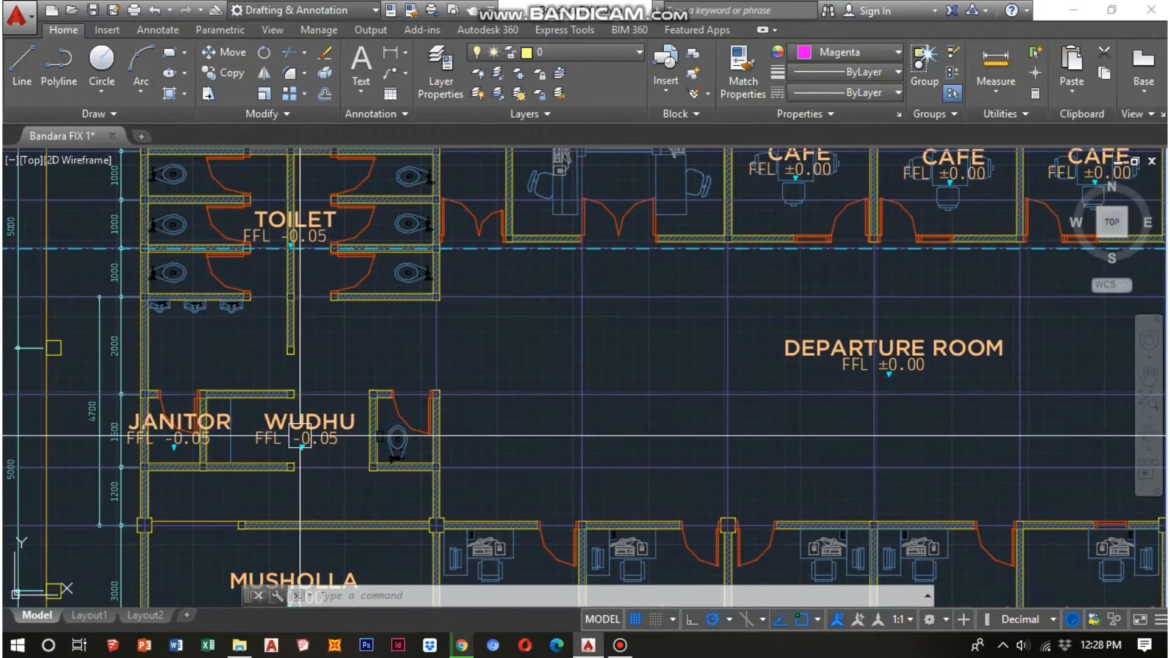
# Compare the floor level labels and wall openings of the Wudhu area and the Musholla.
pyautogui.scroll(3, 298, 425)
pyautogui.scroll(2, 300, 432)
pyautogui.moveTo(300, 431); pyautogui.dragTo(350, 398, button='middle')
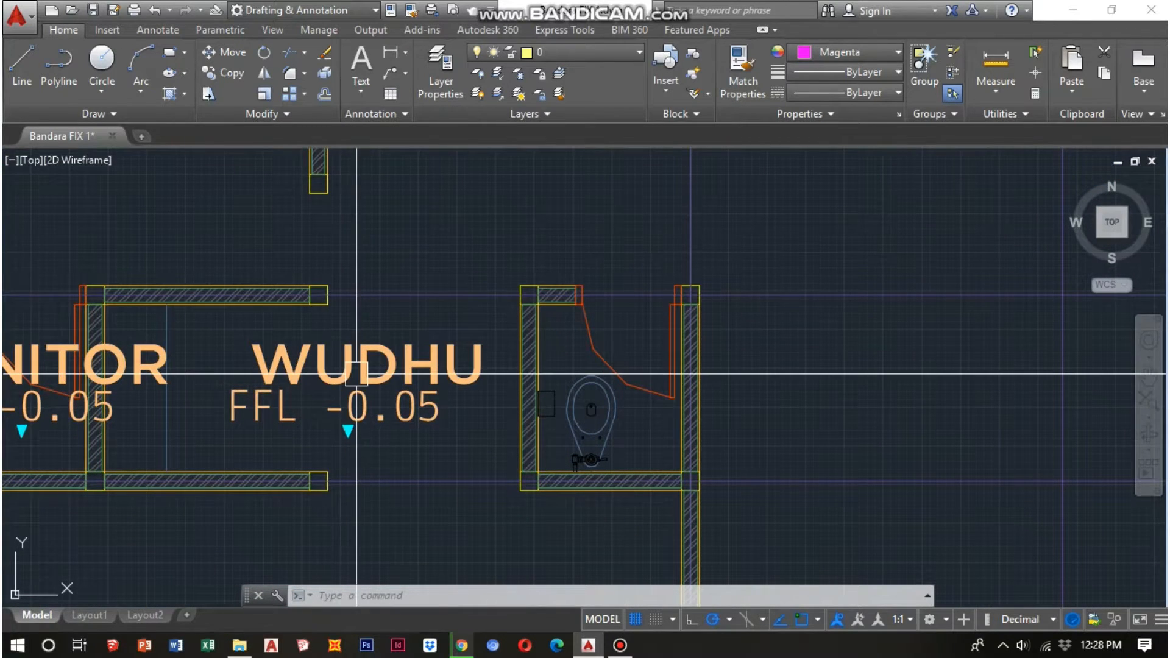
pyautogui.moveTo(387, 494); pyautogui.dragTo(382, 402, button='middle')
pyautogui.scroll(-2, 383, 401)
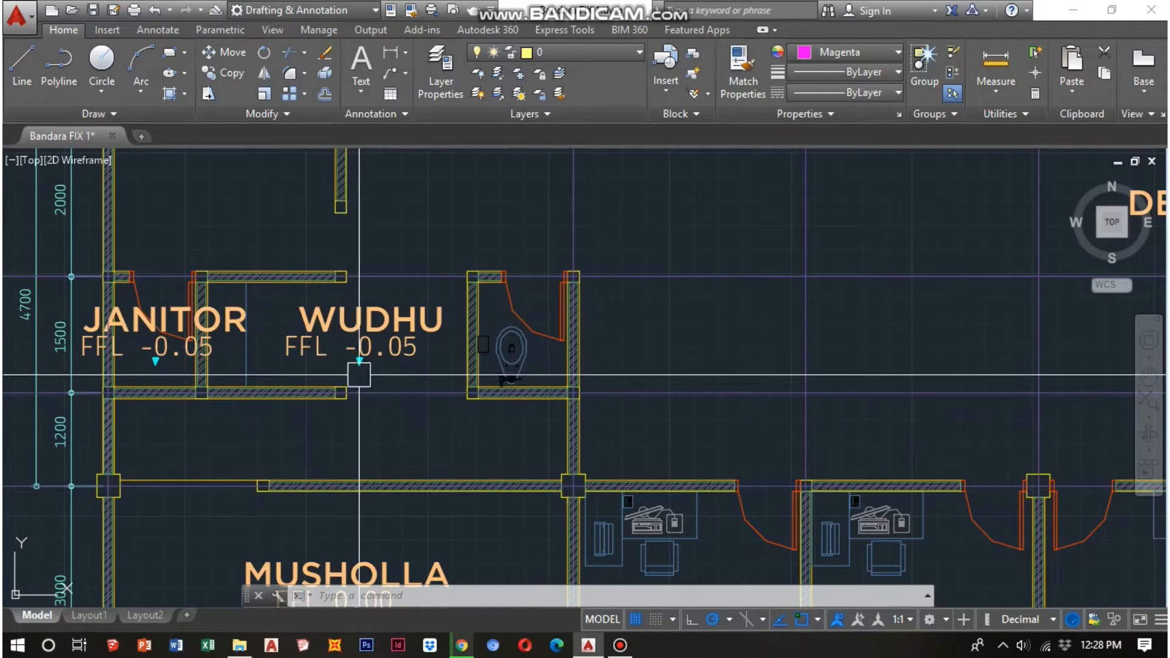
pyautogui.moveTo(353, 374); pyautogui.dragTo(410, 288, button='middle')
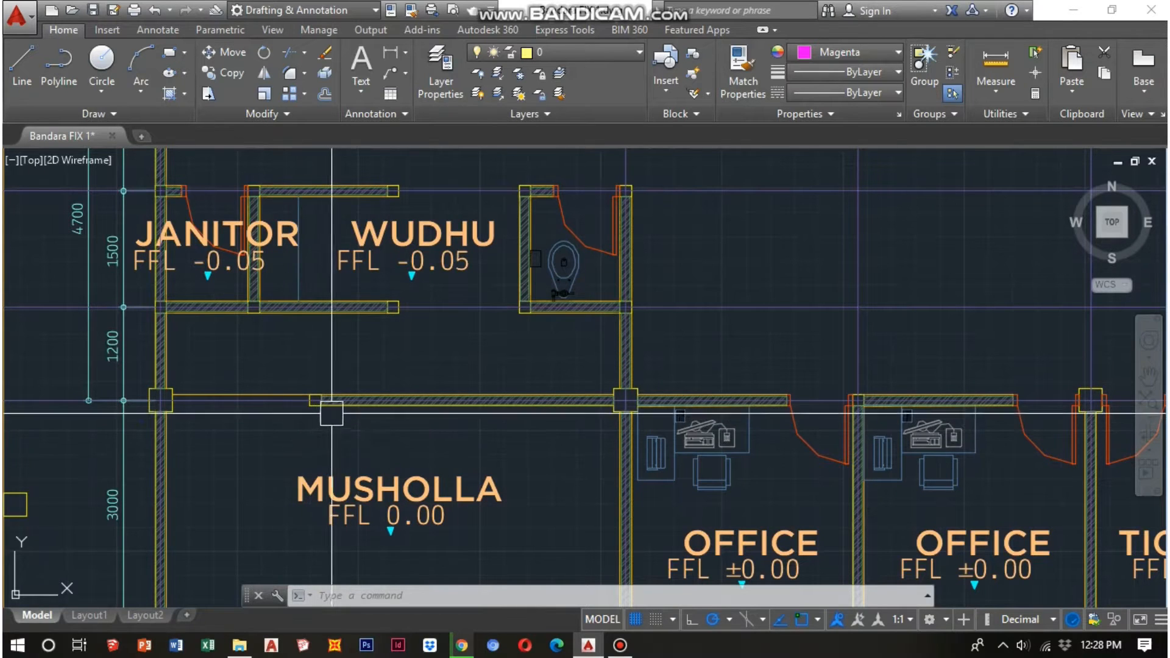
pyautogui.scroll(-3, 309, 406)
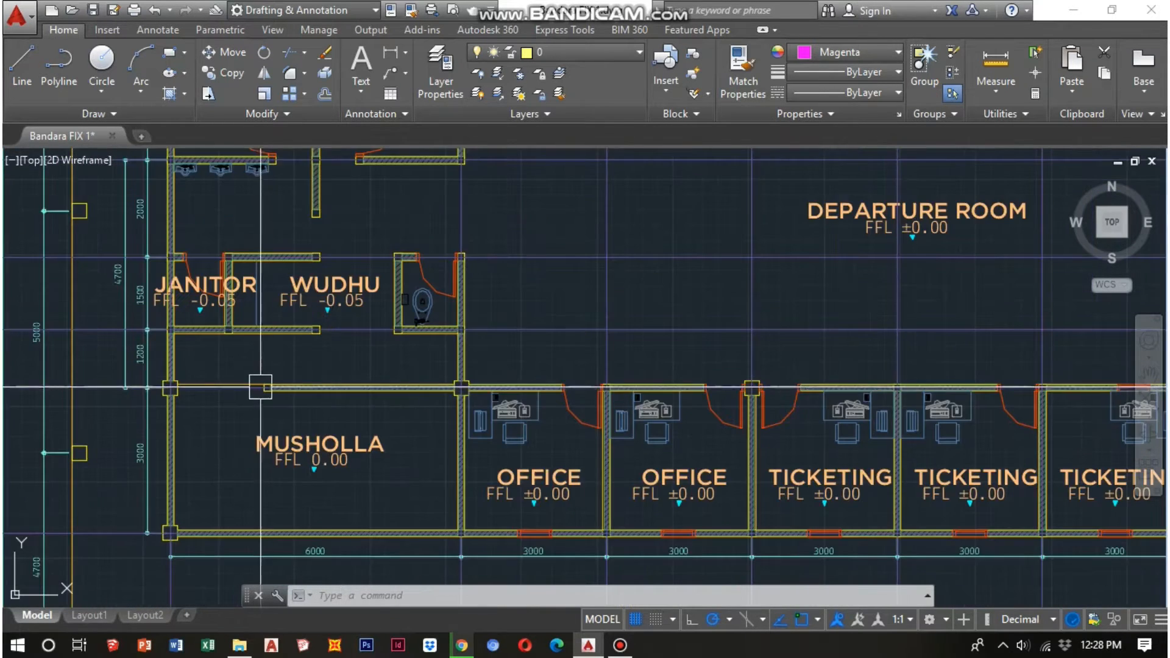
pyautogui.moveTo(344, 365)
pyautogui.mouseDown(button='middle')
pyautogui.moveTo(314, 331)
pyautogui.moveTo(323, 305)
pyautogui.mouseUp(button='middle')
pyautogui.moveTo(287, 362); pyautogui.dragTo(346, 370, button='middle')
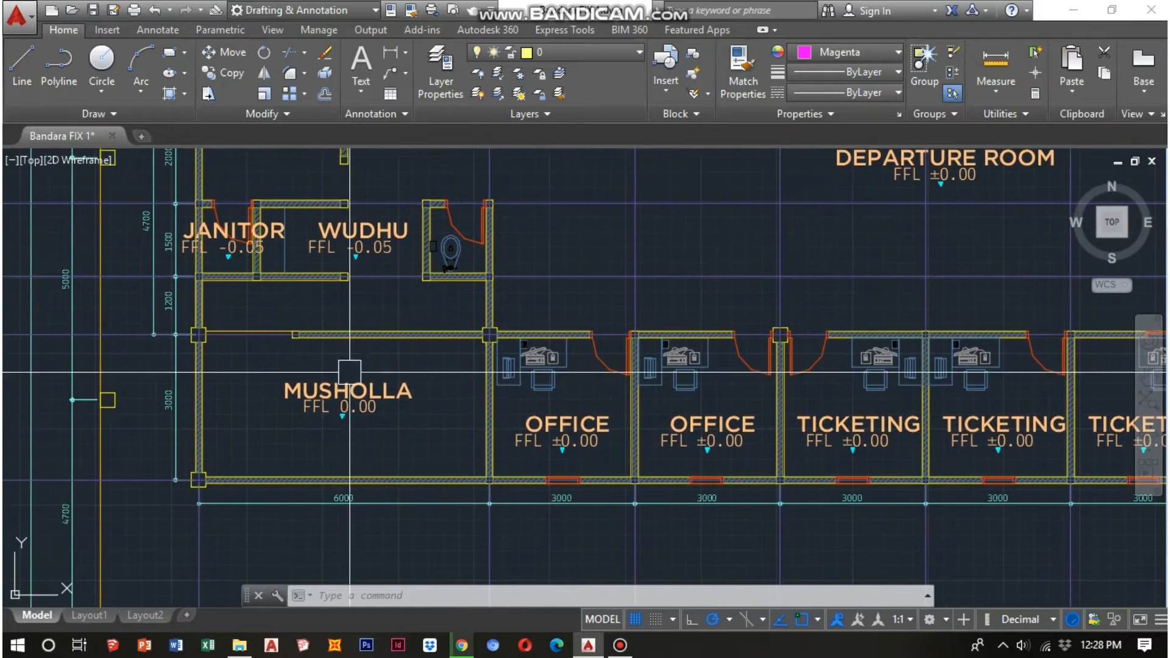
pyautogui.scroll(2, 353, 412)
pyautogui.moveTo(353, 412); pyautogui.dragTo(397, 429, button='middle')
pyautogui.moveTo(396, 377); pyautogui.dragTo(410, 418, button='middle')
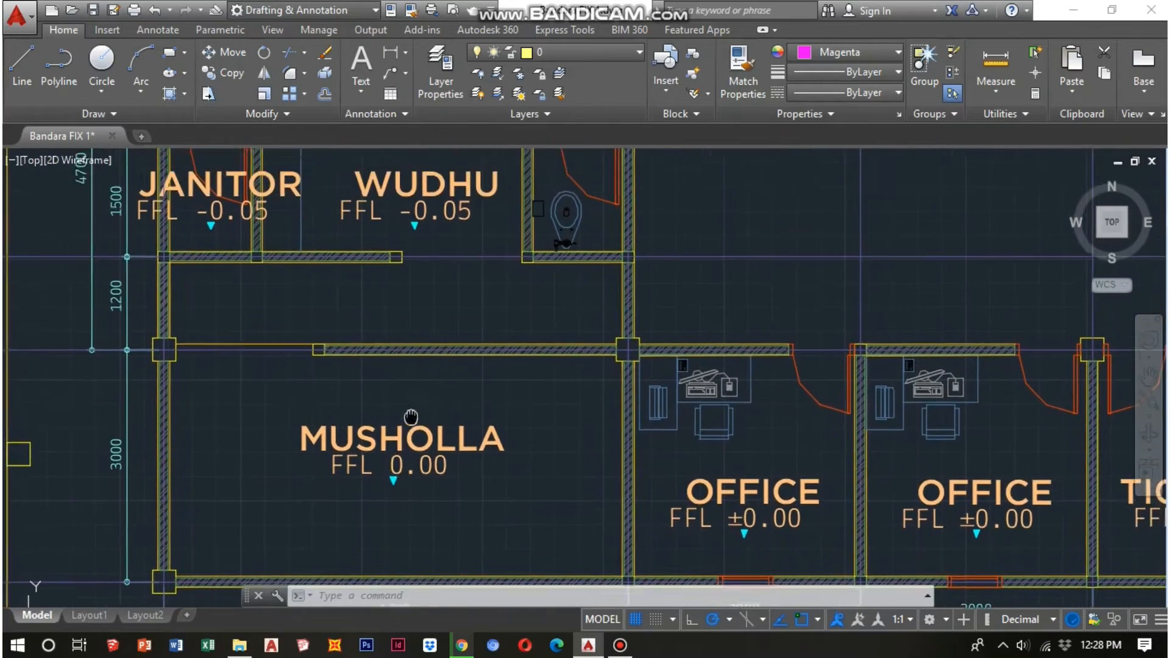
pyautogui.scroll(-2, 401, 420)
pyautogui.moveTo(435, 329)
pyautogui.mouseDown(button='middle')
pyautogui.moveTo(421, 384)
pyautogui.moveTo(426, 426)
pyautogui.mouseUp(button='middle')
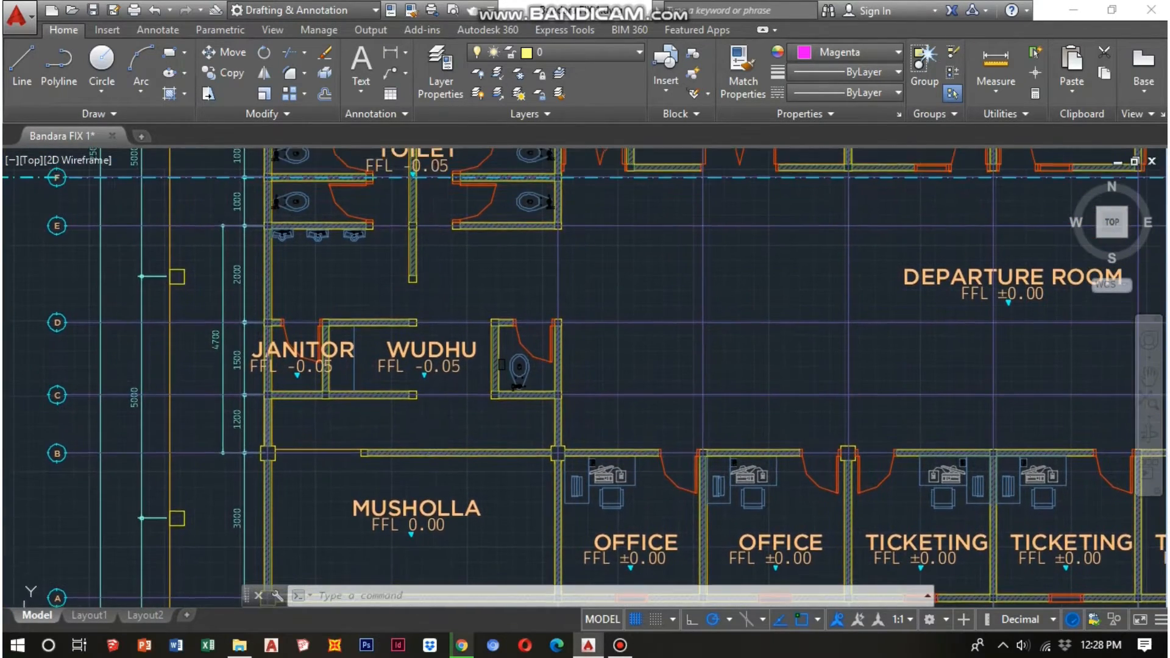
# Examine the passage from the Musholla past the Janitor and Wudhu rooms to the Toilet, Smoking Area and Nursery.
pyautogui.scroll(2, 348, 431)
pyautogui.moveTo(347, 430); pyautogui.dragTo(389, 371, button='middle')
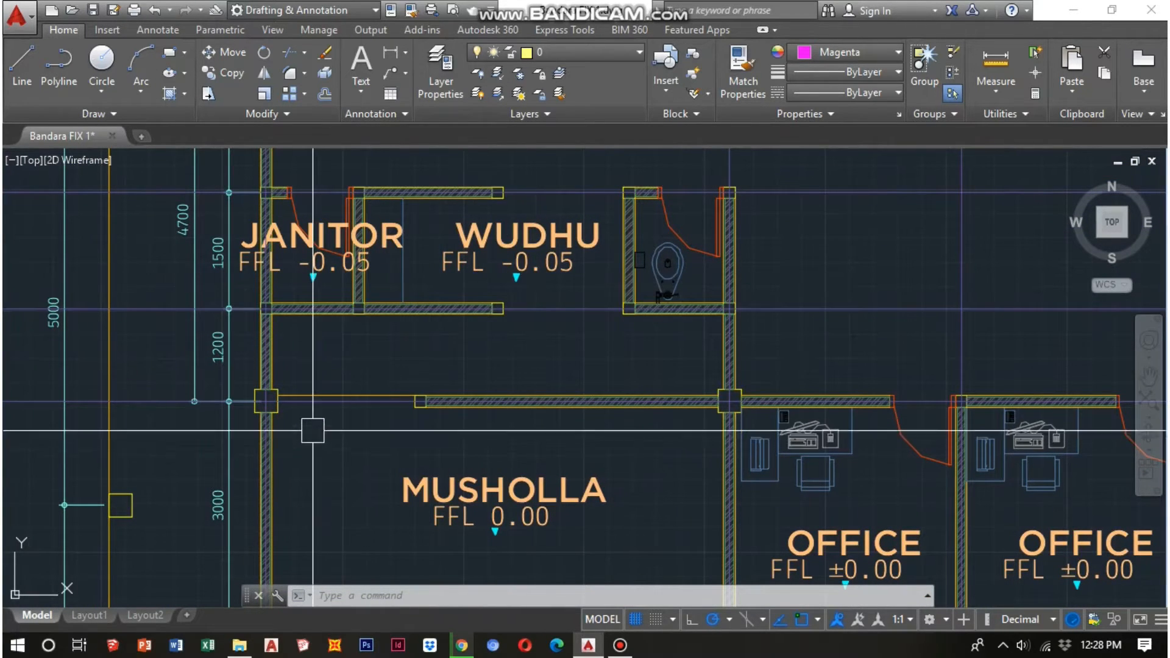
pyautogui.moveTo(364, 253)
pyautogui.mouseDown(button='middle')
pyautogui.moveTo(317, 297)
pyautogui.moveTo(333, 348)
pyautogui.mouseUp(button='middle')
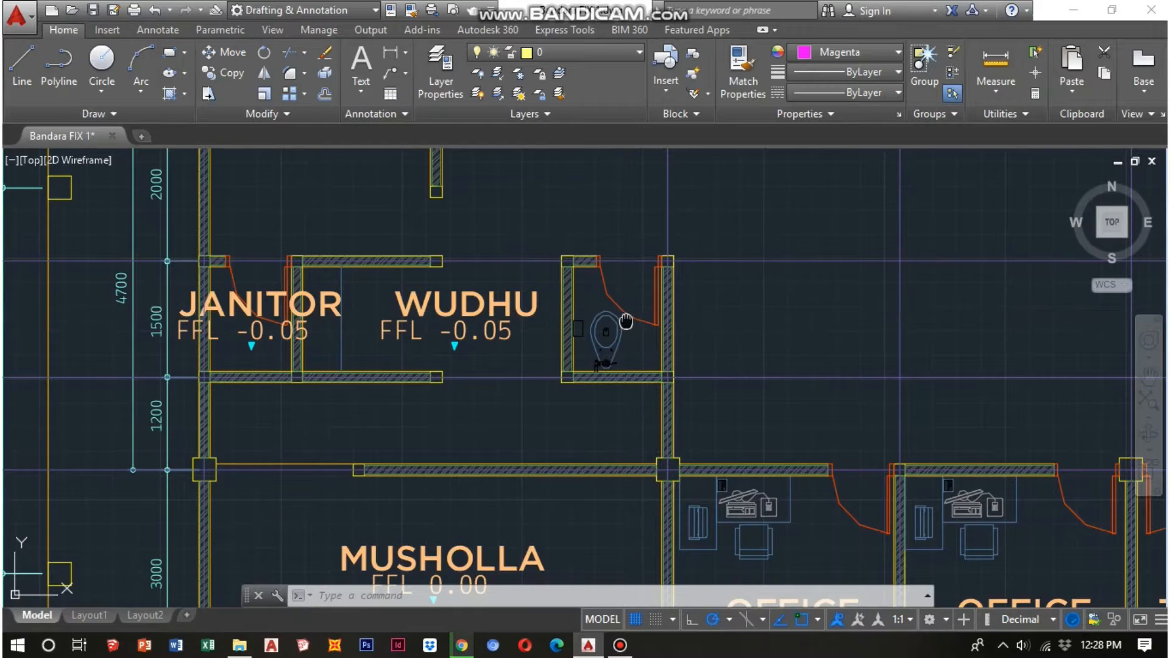
pyautogui.moveTo(626, 321); pyautogui.dragTo(610, 370, button='middle')
pyautogui.scroll(-2, 610, 369)
pyautogui.moveTo(534, 323)
pyautogui.mouseDown(button='middle')
pyautogui.moveTo(548, 362)
pyautogui.moveTo(537, 463)
pyautogui.mouseUp(button='middle')
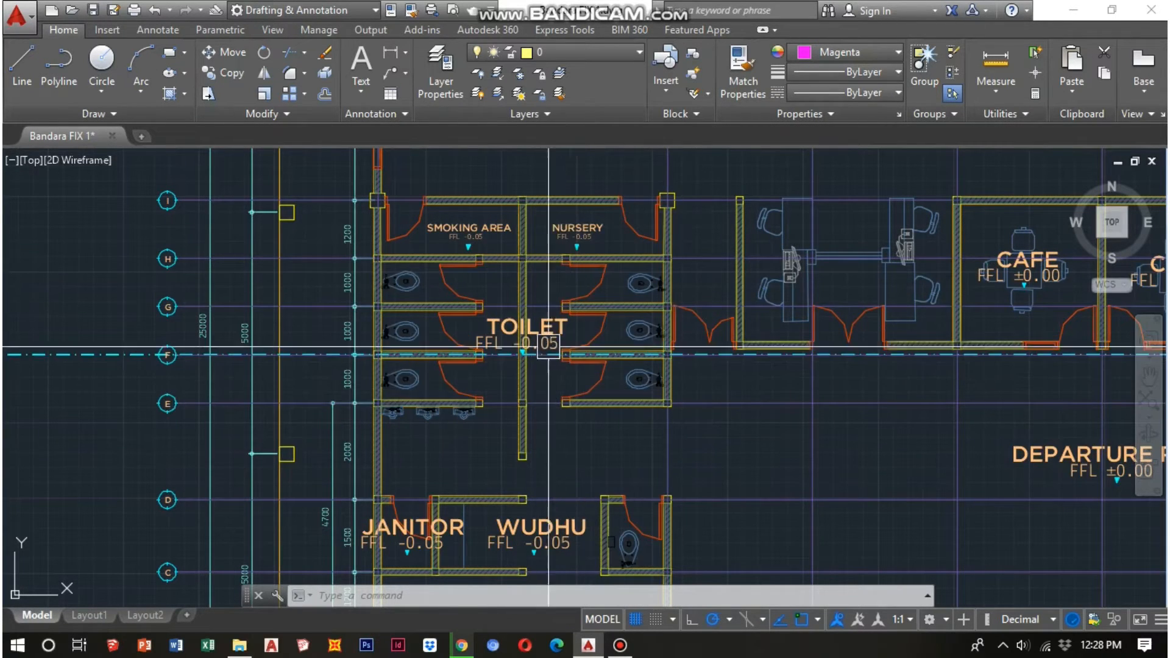
pyautogui.moveTo(498, 272)
pyautogui.mouseDown(button='middle')
pyautogui.moveTo(528, 360)
pyautogui.moveTo(450, 322)
pyautogui.mouseUp(button='middle')
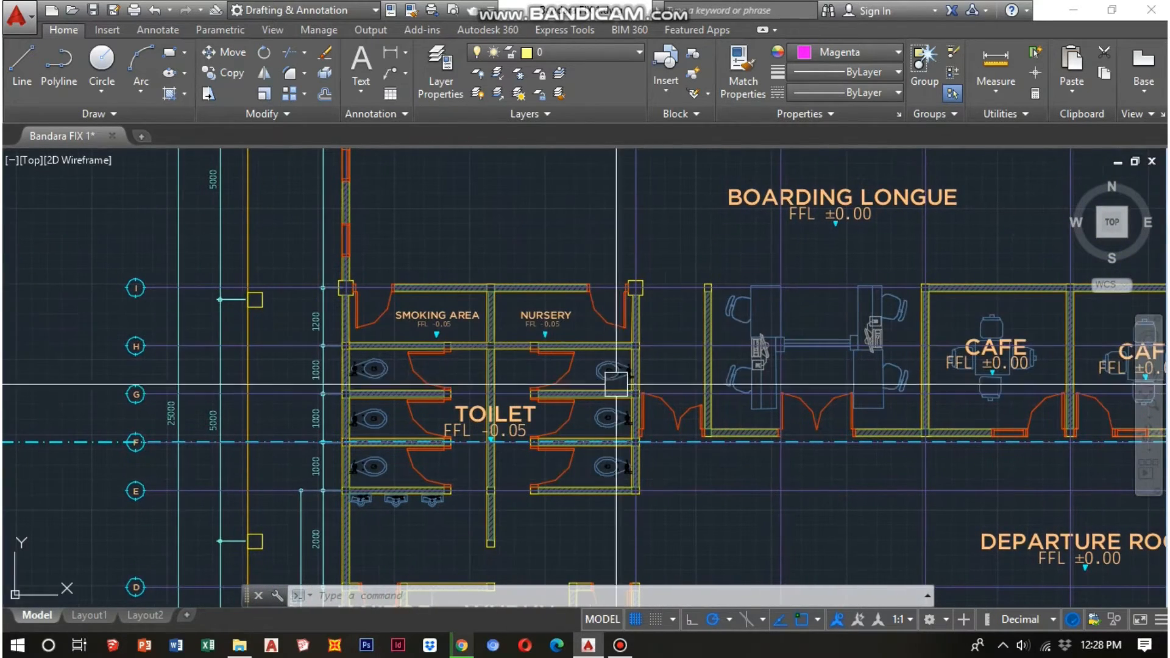
# Examine the row of office, ticketing and information rooms, including their furniture, doors, floor level labels and widths.
pyautogui.moveTo(721, 422)
pyautogui.mouseDown(button='middle')
pyautogui.moveTo(641, 361)
pyautogui.moveTo(537, 310)
pyautogui.mouseUp(button='middle')
pyautogui.scroll(-4, 603, 345)
pyautogui.scroll(2, 531, 444)
pyautogui.scroll(4, 531, 444)
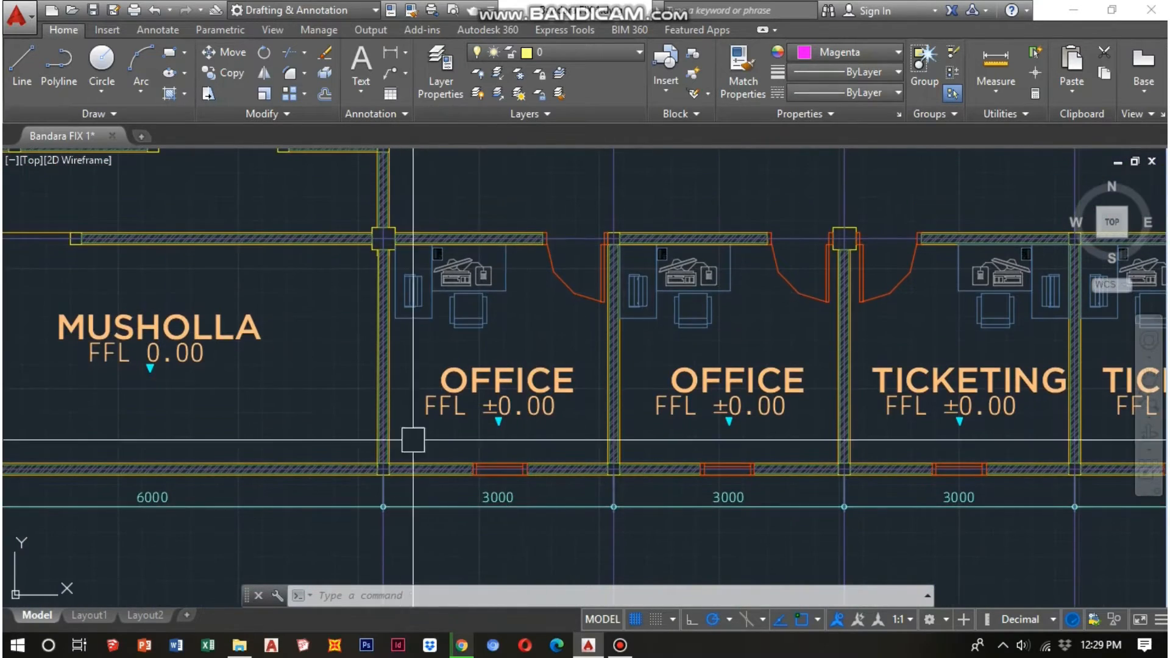
pyautogui.moveTo(793, 380); pyautogui.dragTo(579, 381, button='middle')
pyautogui.scroll(-2, 646, 384)
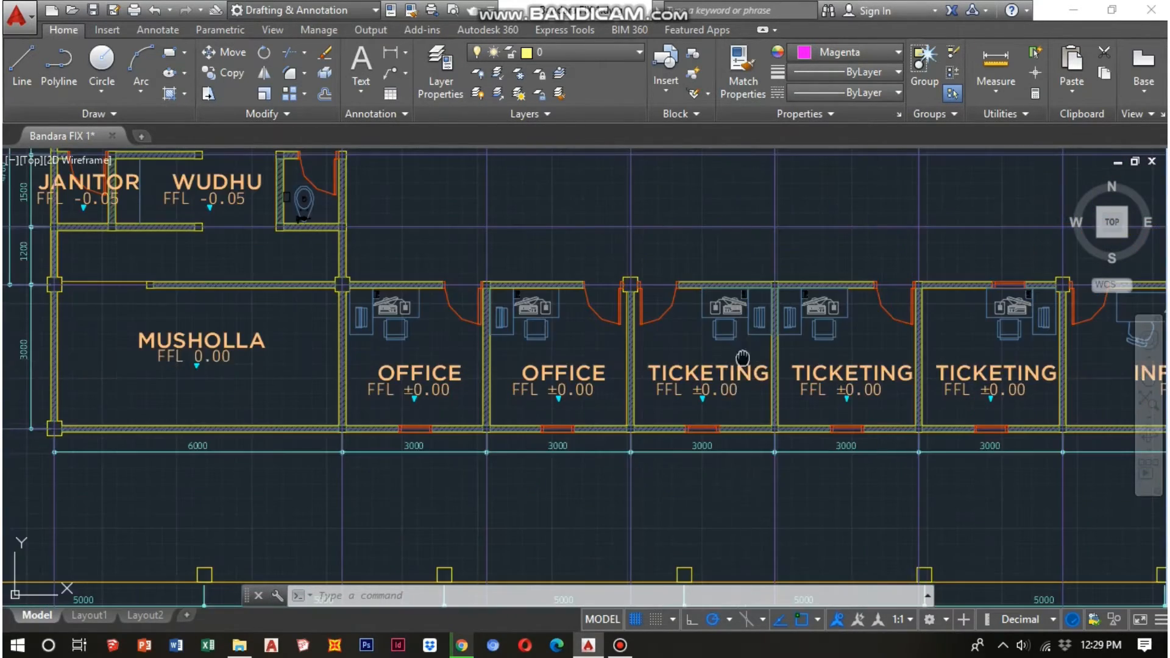
pyautogui.moveTo(745, 366); pyautogui.dragTo(591, 370, button='middle')
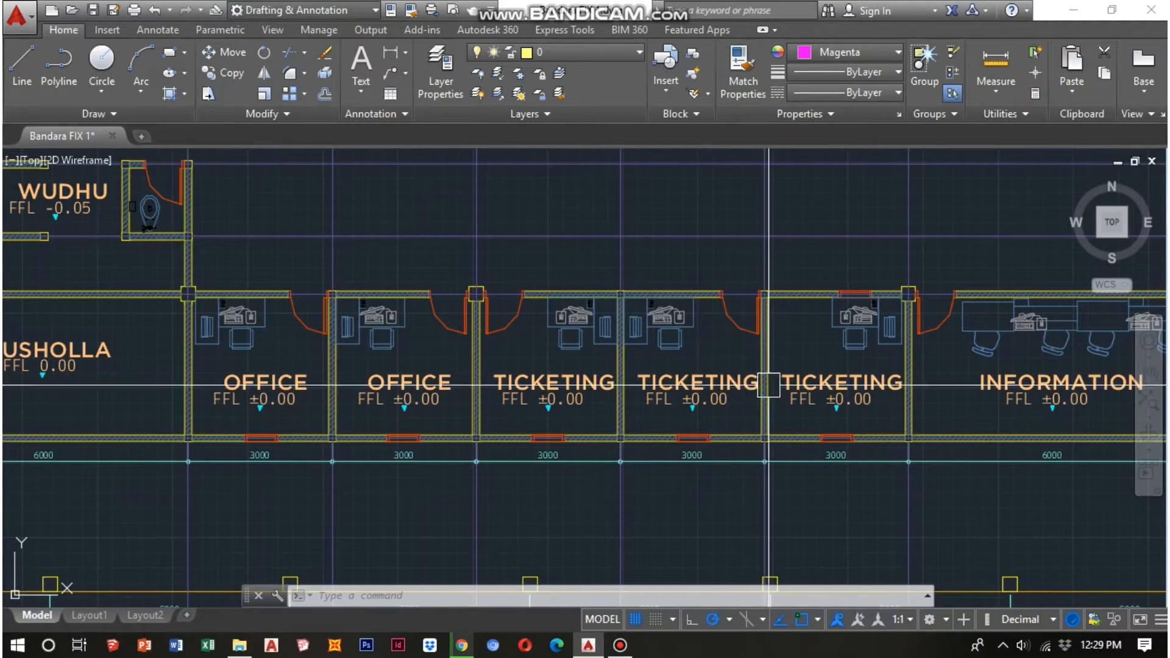
pyautogui.moveTo(1049, 394)
pyautogui.mouseDown(button='middle')
pyautogui.moveTo(795, 434)
pyautogui.moveTo(689, 430)
pyautogui.moveTo(542, 397)
pyautogui.mouseUp(button='middle')
pyautogui.scroll(-2, 689, 430)
pyautogui.scroll(5, 542, 397)
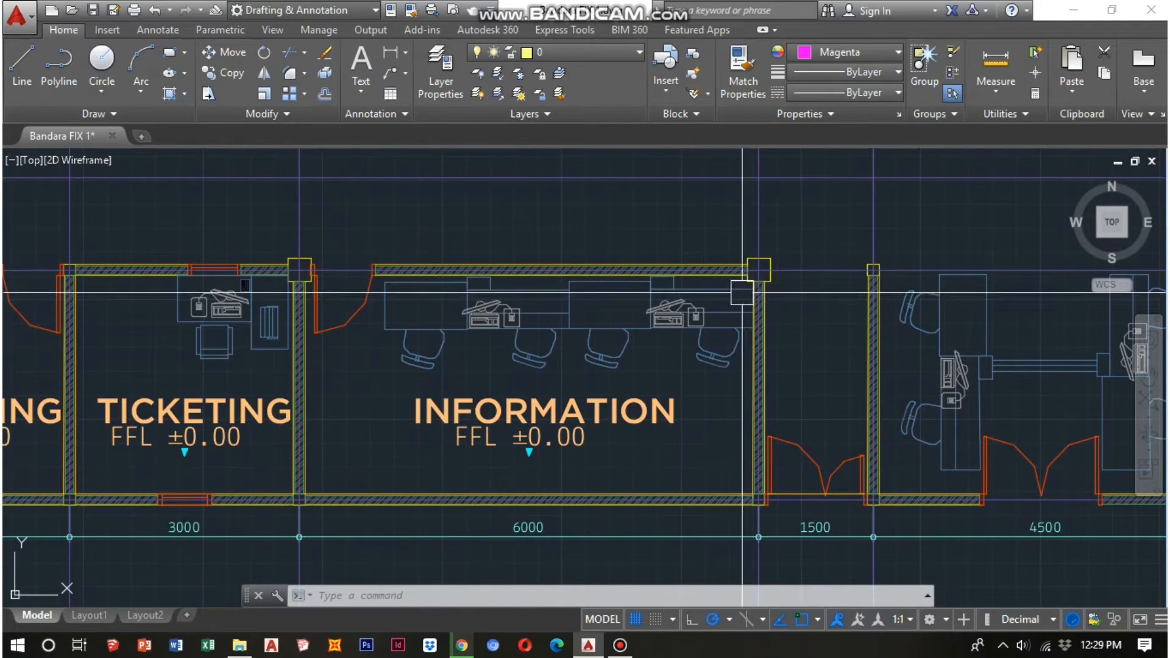
pyautogui.moveTo(838, 240); pyautogui.dragTo(844, 263, button='middle')
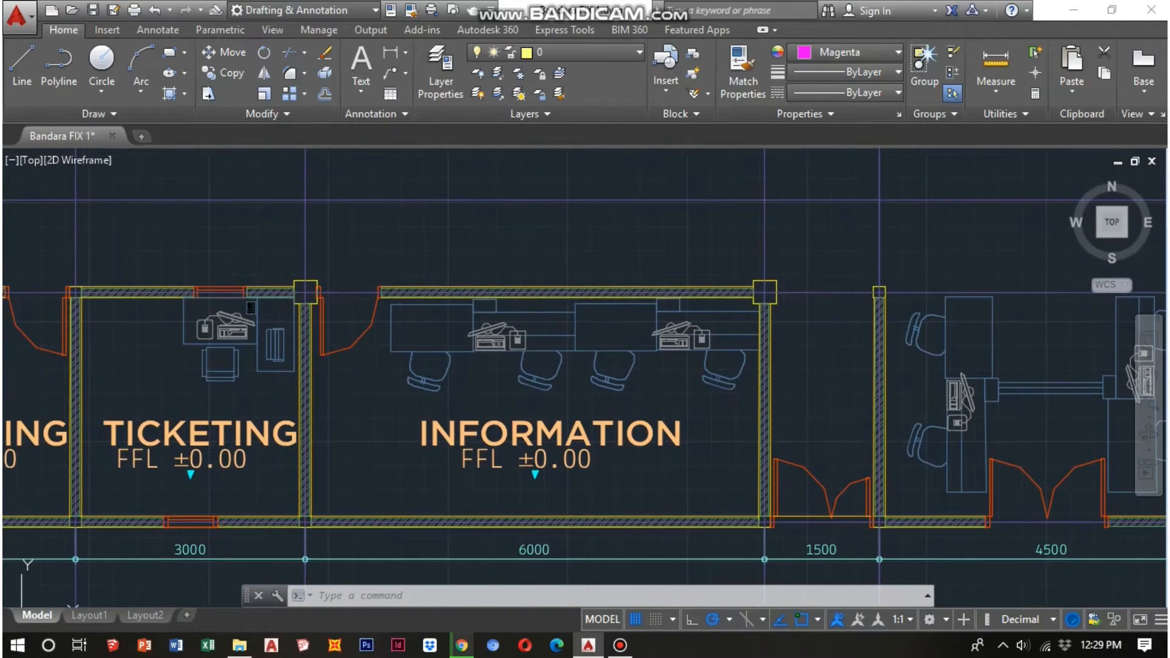
pyautogui.scroll(-2, 609, 353)
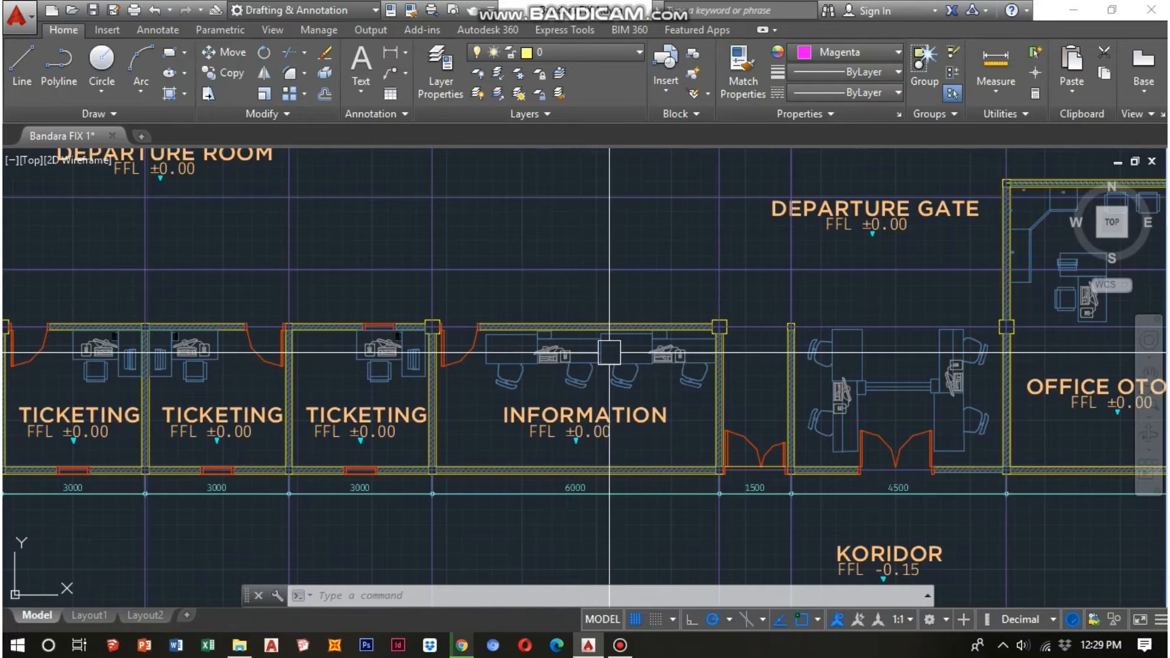
pyautogui.scroll(-3, 761, 310)
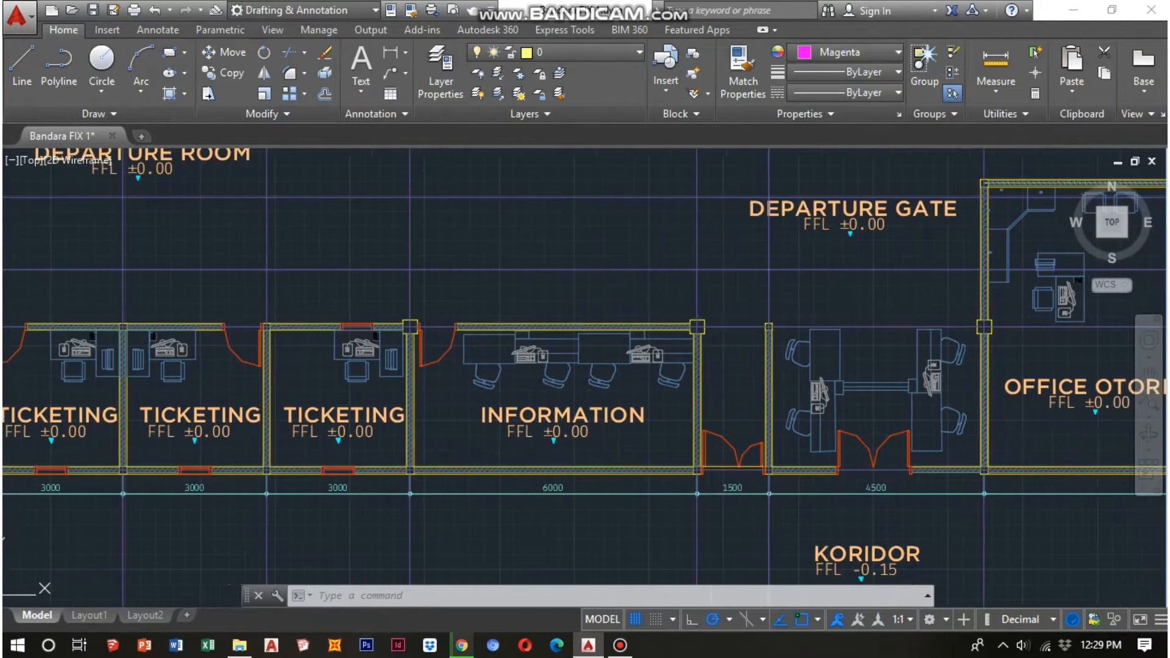
# Review the Departure Gate, Office Otority, Arrival Gate, cafe, taxi and toilet rooms up to the Arrival Room and Baggage Breakdown.
pyautogui.moveTo(760, 368); pyautogui.dragTo(373, 395, button='middle')
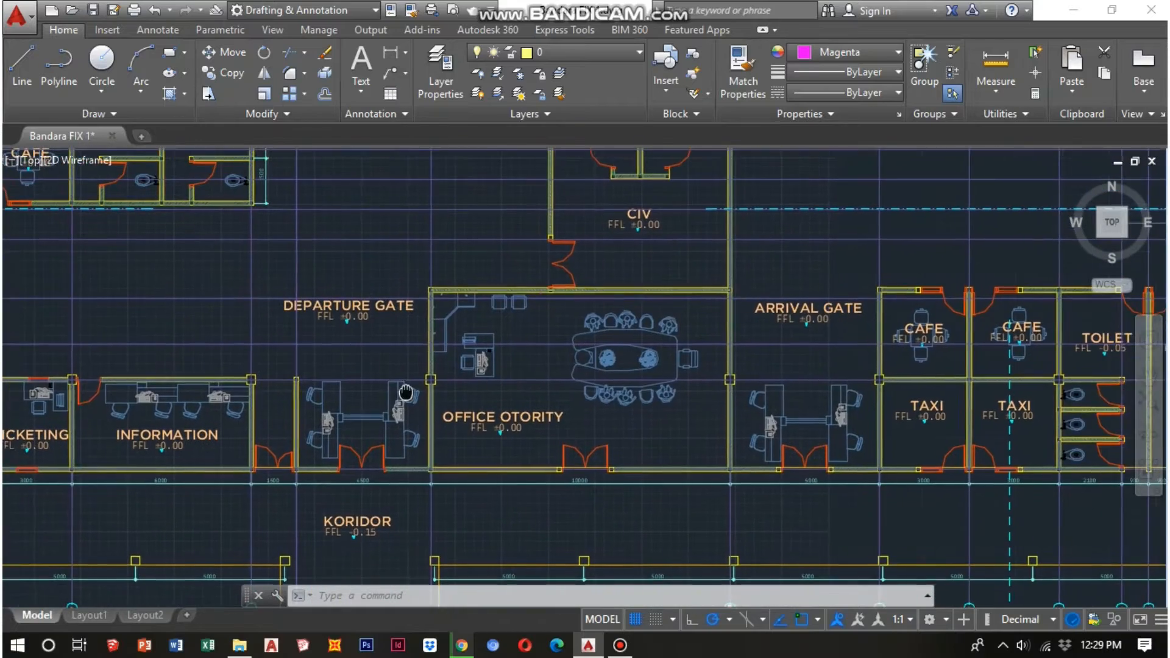
pyautogui.moveTo(808, 378)
pyautogui.mouseDown(button='middle')
pyautogui.moveTo(610, 420)
pyautogui.moveTo(547, 449)
pyautogui.moveTo(473, 411)
pyautogui.mouseUp(button='middle')
pyautogui.scroll(-2, 473, 411)
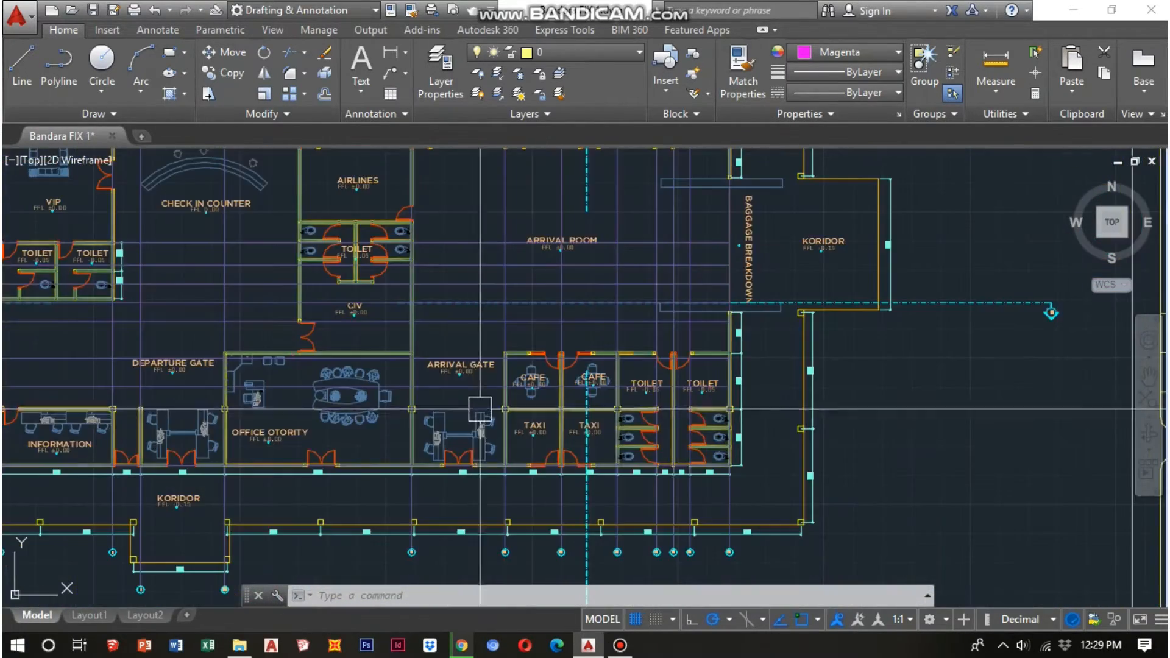
pyautogui.scroll(4, 549, 400)
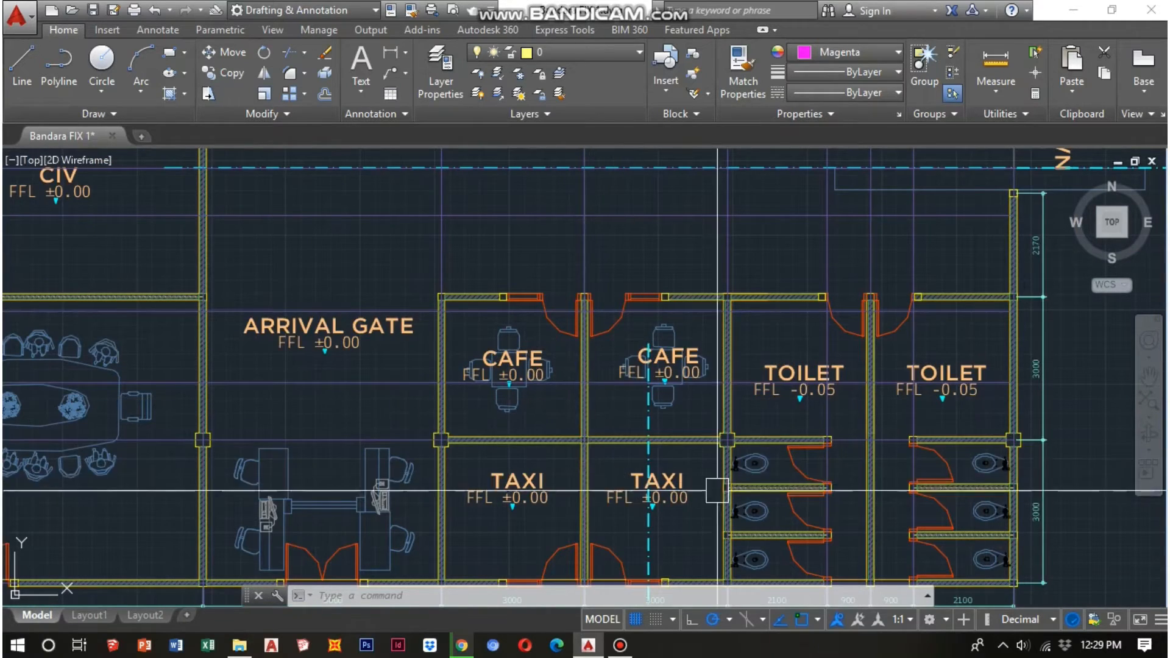
pyautogui.scroll(-2, 769, 486)
pyautogui.moveTo(808, 399); pyautogui.dragTo(841, 489, button='middle')
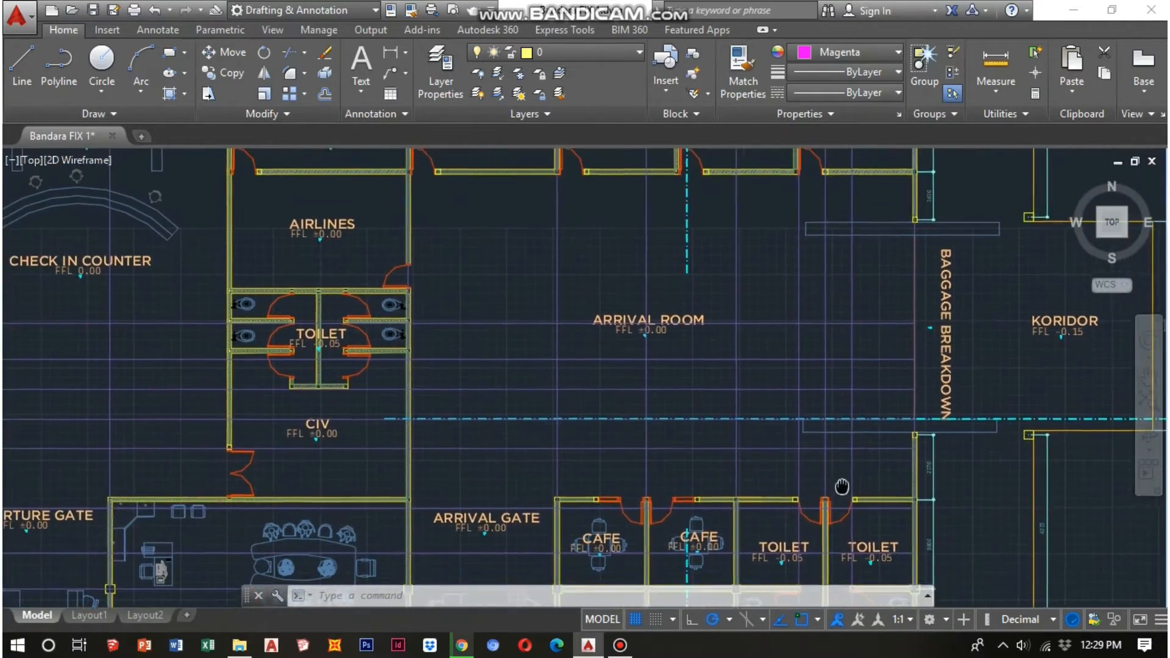
pyautogui.scroll(-2, 868, 473)
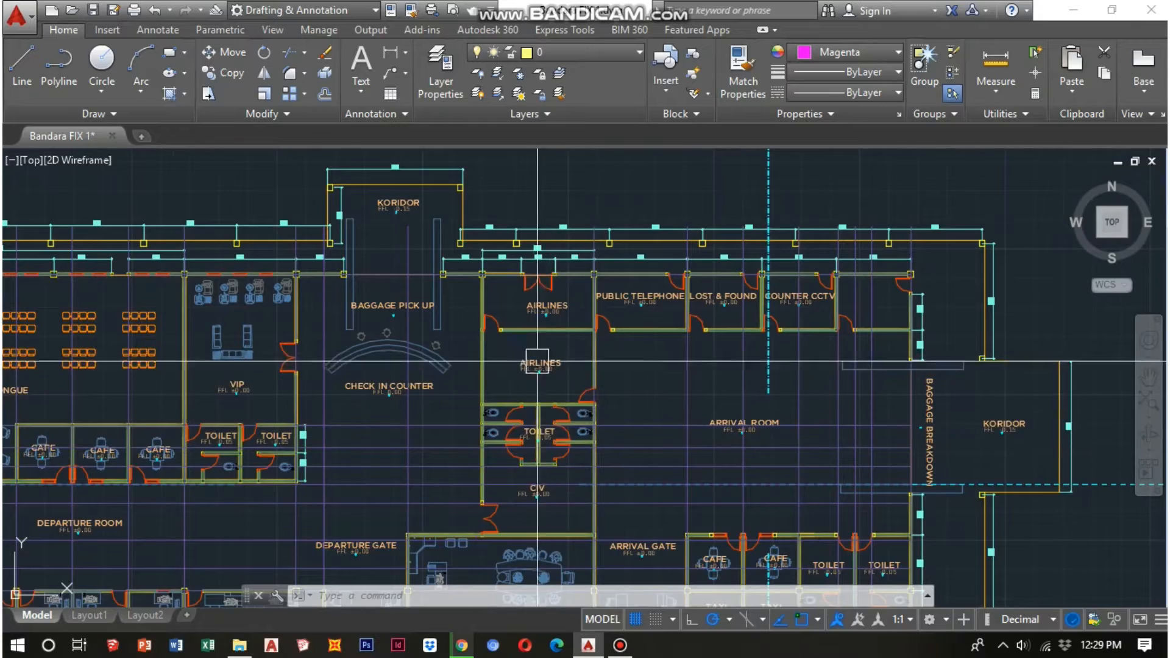
# Examine the VIP room, Boarding Longue seating, Check In Counter, Baggage Pick Up and neighbouring Airlines rooms.
pyautogui.moveTo(537, 361); pyautogui.dragTo(704, 406, button='middle')
pyautogui.scroll(2, 445, 400)
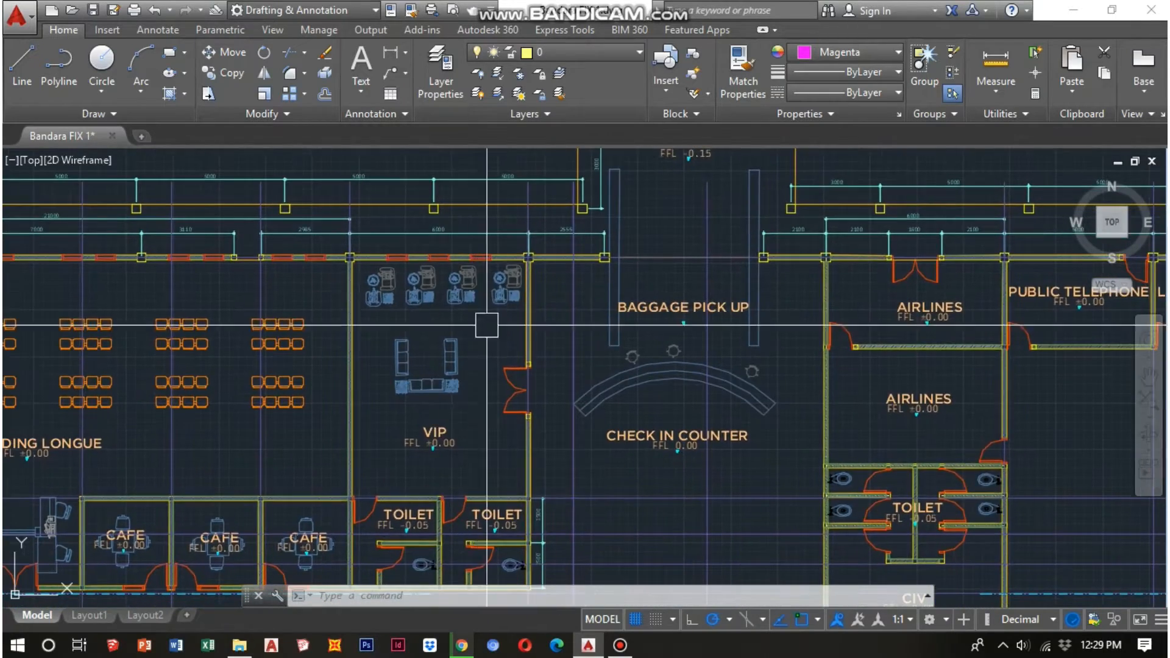
pyautogui.moveTo(506, 483); pyautogui.dragTo(828, 461, button='middle')
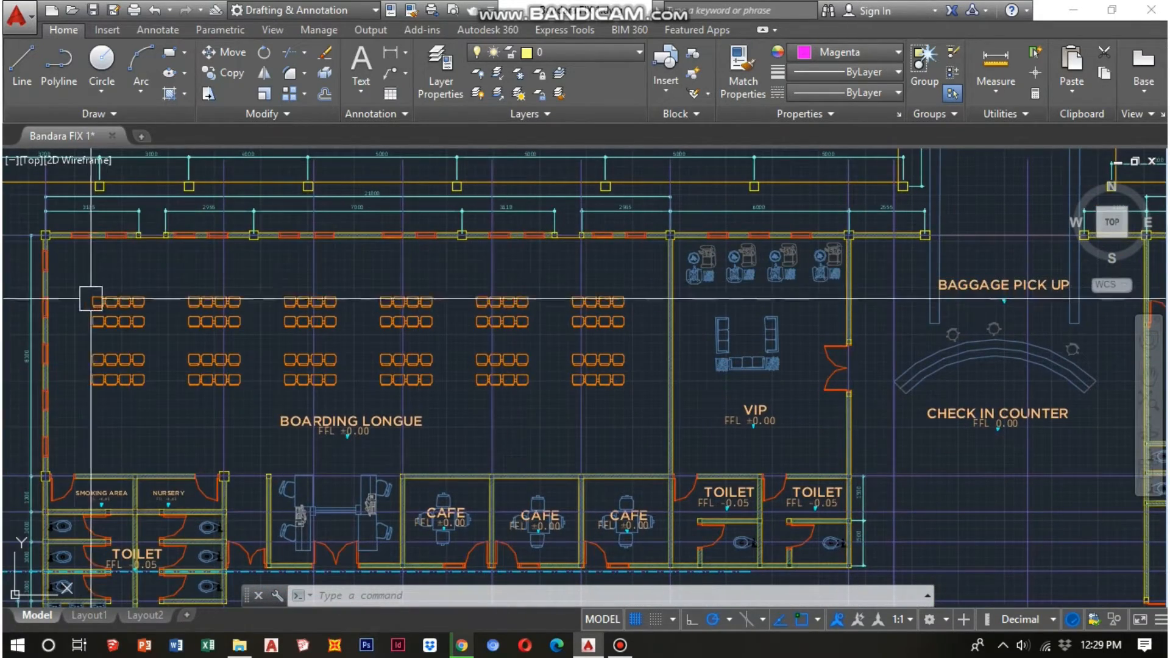
pyautogui.moveTo(407, 340); pyautogui.dragTo(203, 349, button='middle')
pyautogui.scroll(-2, 203, 348)
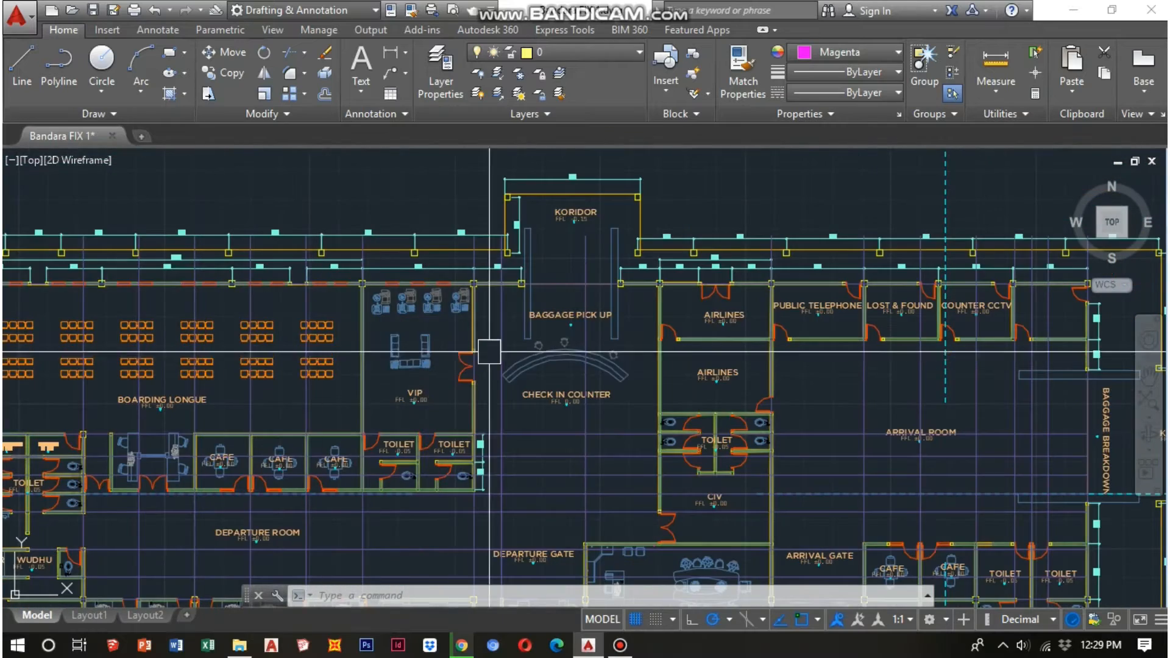
pyautogui.scroll(2, 608, 395)
pyautogui.moveTo(607, 394); pyautogui.dragTo(405, 394, button='middle')
pyautogui.scroll(-3, 405, 366)
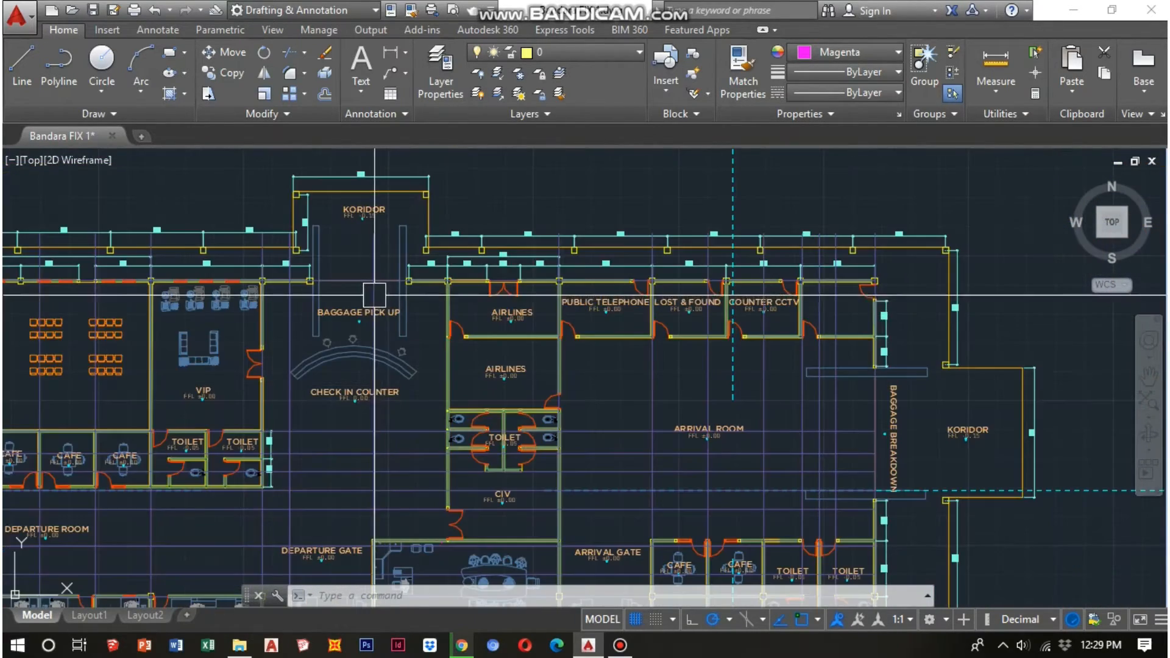
pyautogui.scroll(2, 409, 356)
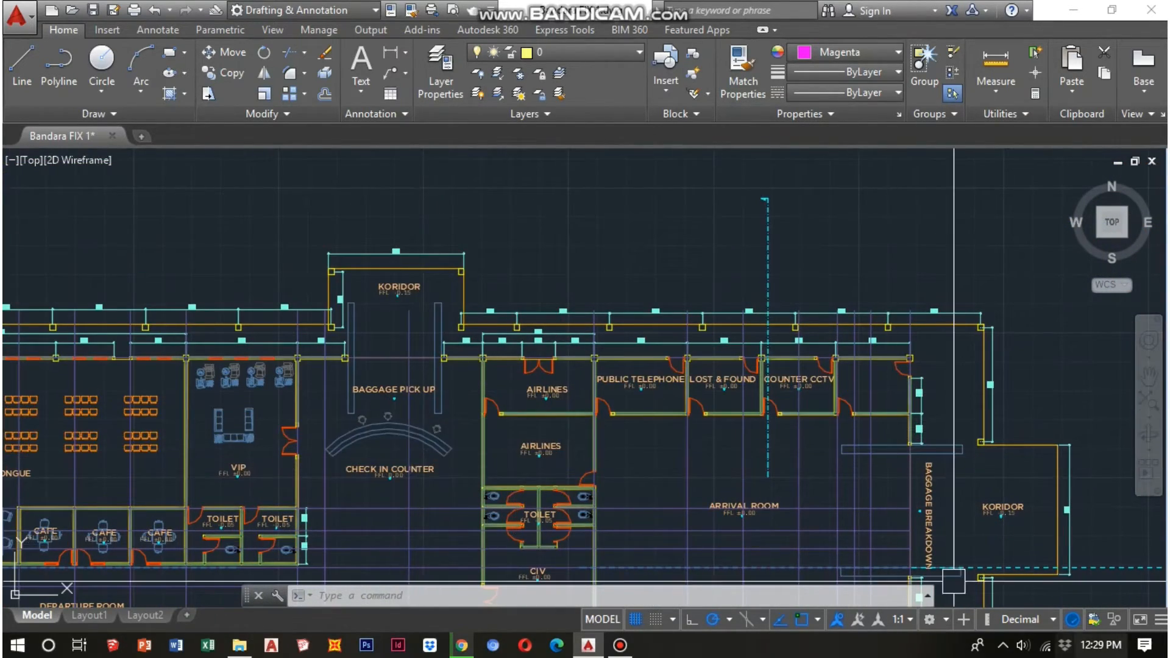
# Survey the outer corridor and its columns from the arrival side around to the Musholla and Boarding Longue.
pyautogui.moveTo(954, 581); pyautogui.dragTo(918, 372, button='middle')
pyautogui.moveTo(851, 433); pyautogui.dragTo(836, 300, button='middle')
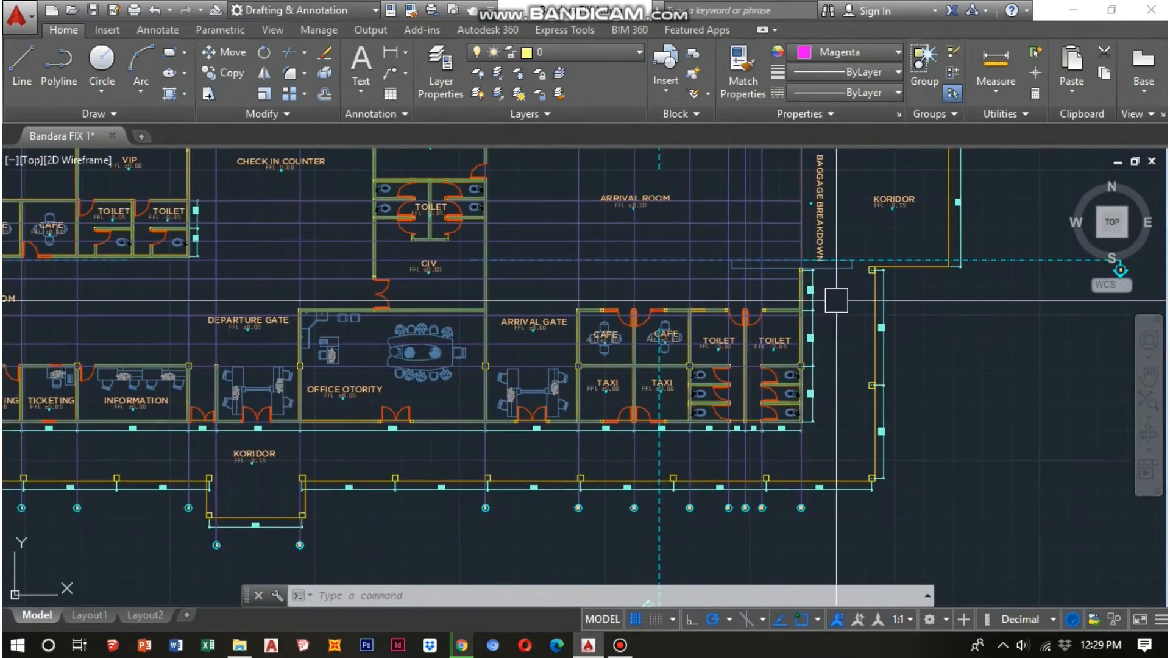
pyautogui.moveTo(394, 478); pyautogui.dragTo(1023, 486, button='middle')
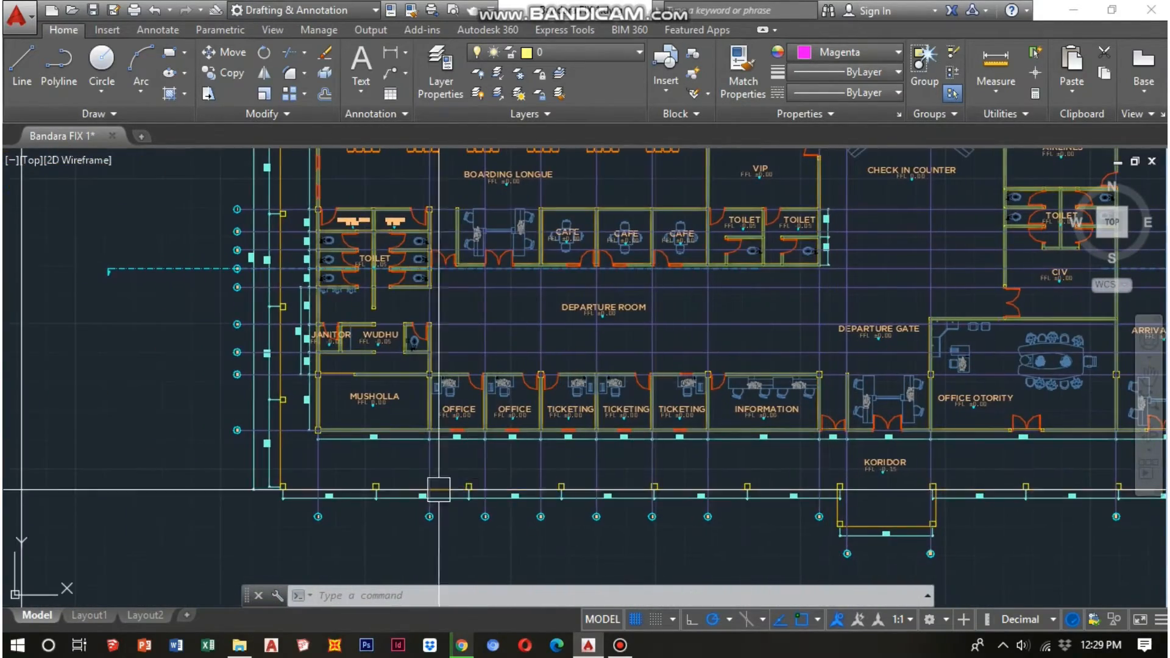
pyautogui.moveTo(439, 489); pyautogui.dragTo(607, 657, button='middle')
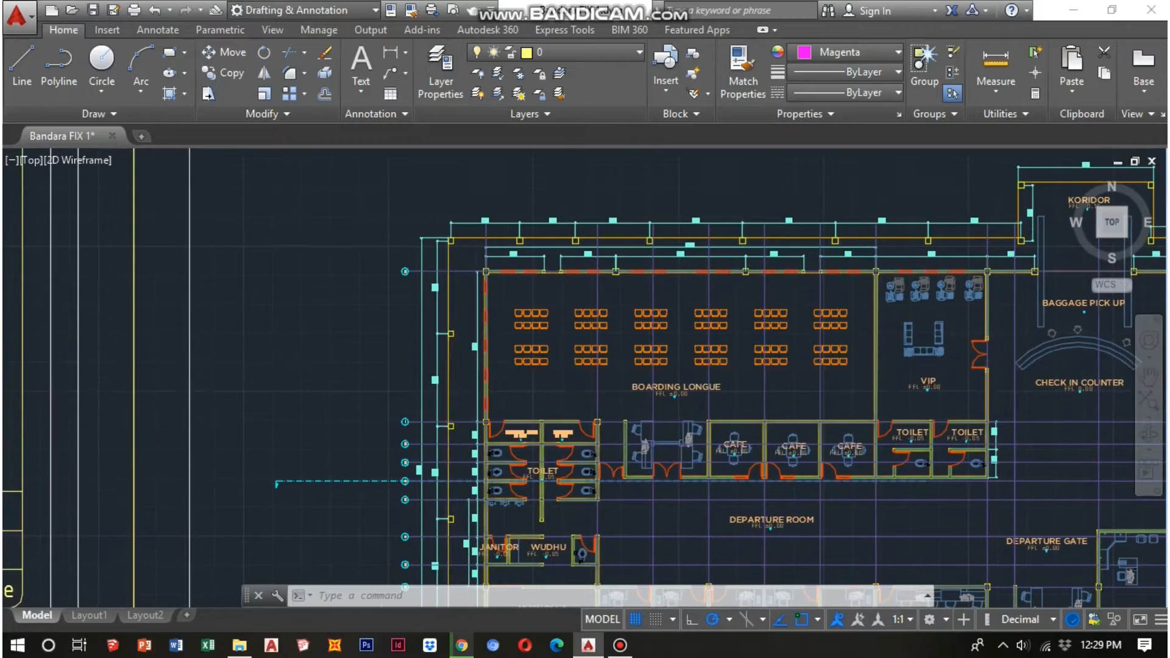
pyautogui.scroll(2, 447, 344)
pyautogui.scroll(-1, 505, 478)
pyautogui.moveTo(505, 478); pyautogui.dragTo(496, 353, button='middle')
pyautogui.scroll(-1, 544, 547)
pyautogui.moveTo(546, 552); pyautogui.dragTo(598, 374, button='middle')
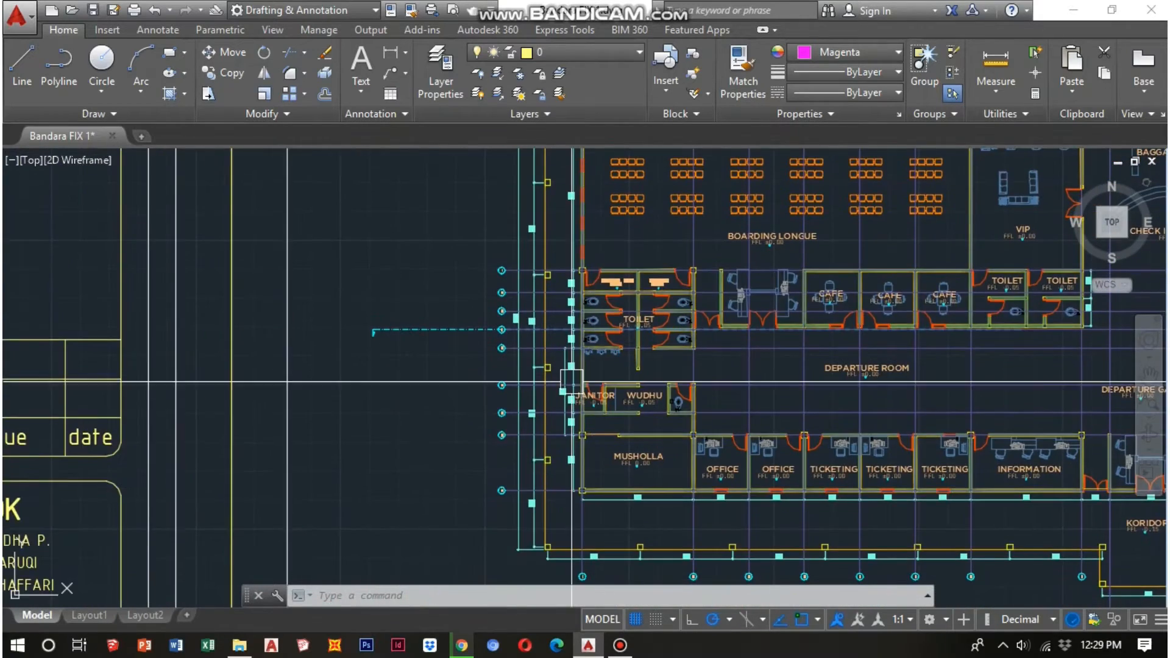
# Inspect the lettered grid axes A to J and the dimension chains beside the Musholla, Toilet and Boarding Longue.
pyautogui.scroll(4, 571, 382)
pyautogui.moveTo(425, 480); pyautogui.dragTo(431, 412, button='middle')
pyautogui.scroll(-2, 433, 436)
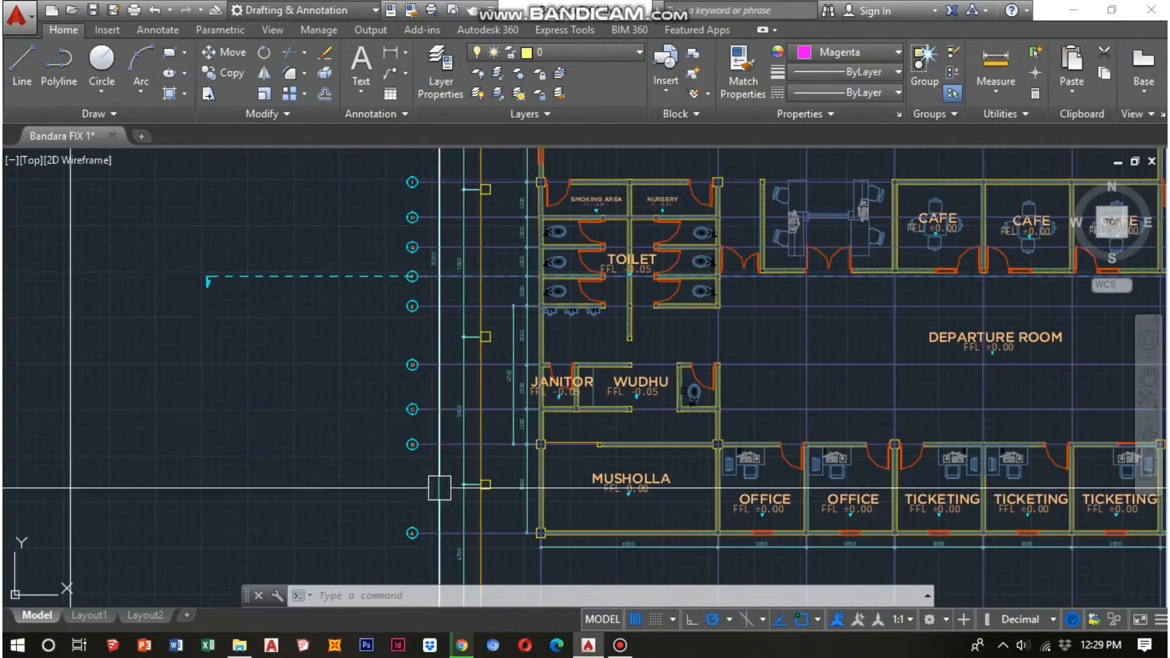
pyautogui.scroll(2, 425, 383)
pyautogui.moveTo(426, 331); pyautogui.dragTo(473, 525, button='middle')
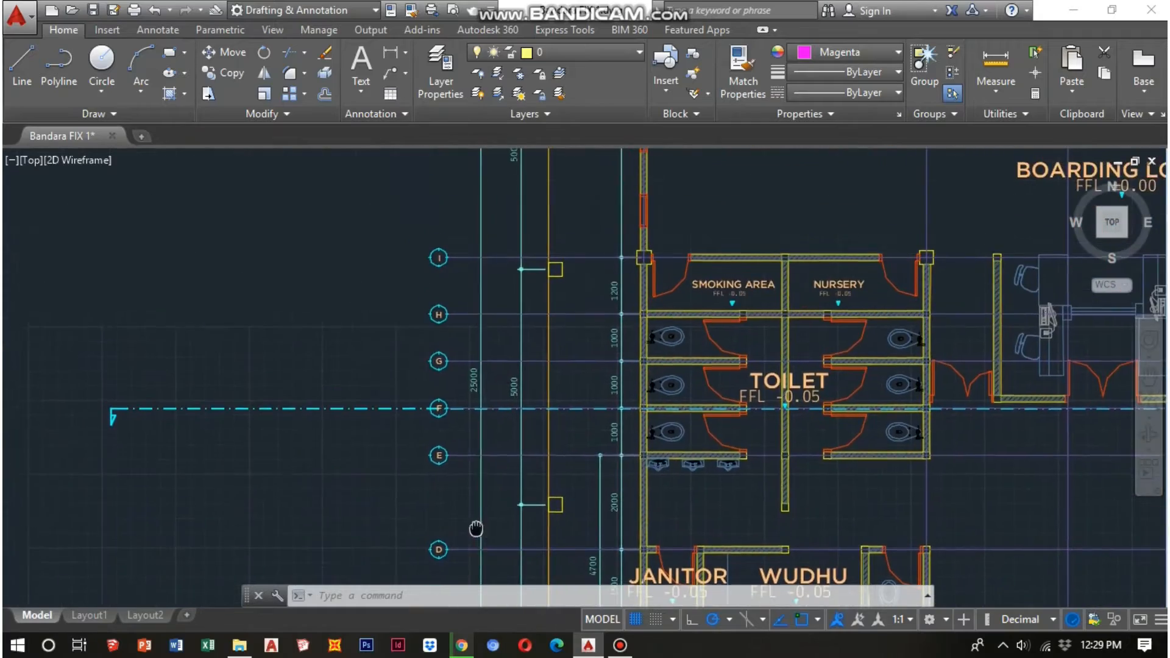
pyautogui.scroll(-4, 512, 437)
pyautogui.scroll(-2, 522, 467)
pyautogui.scroll(6, 520, 350)
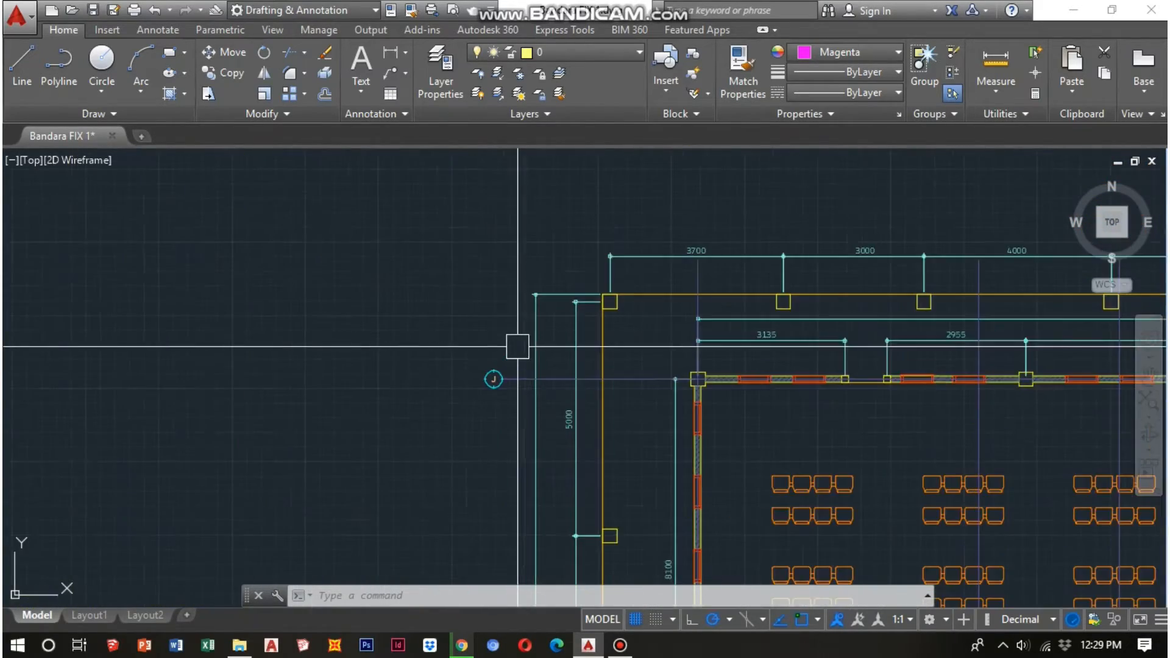
pyautogui.scroll(-8, 520, 346)
pyautogui.moveTo(557, 446); pyautogui.dragTo(543, 382, button='middle')
# Follow the numbered grid axes and column spacing dimensions along the front corridor, from axis 1 past the arrival-side toilets.
pyautogui.scroll(9, 539, 461)
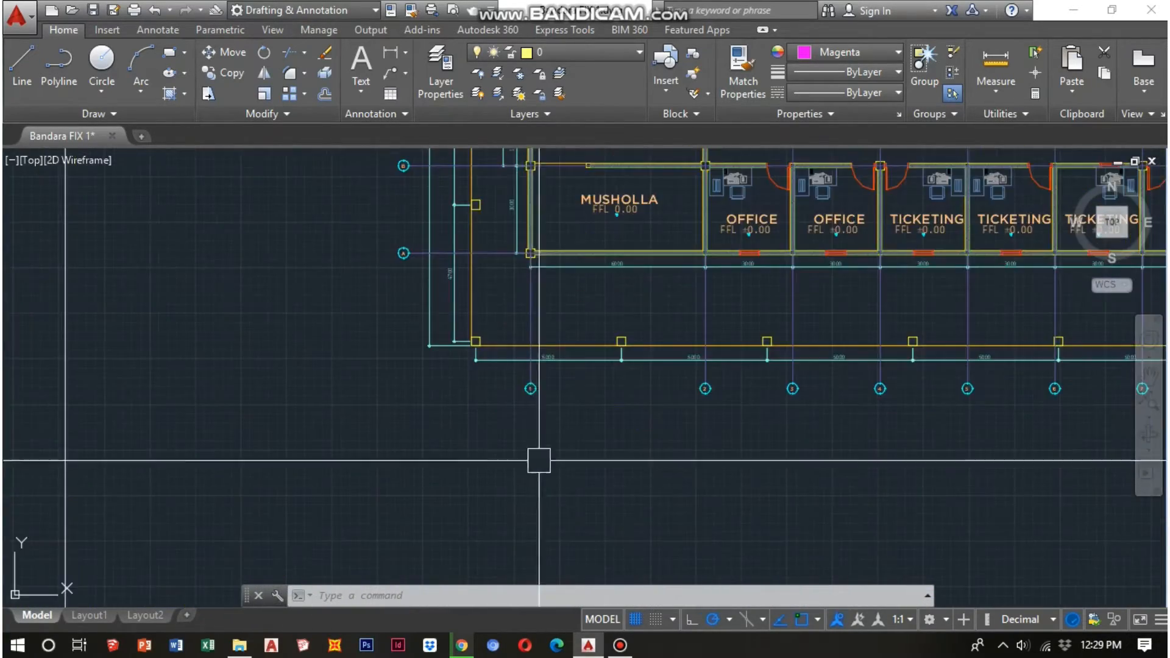
pyautogui.moveTo(829, 451); pyautogui.dragTo(620, 453, button='middle')
pyautogui.scroll(4, 816, 411)
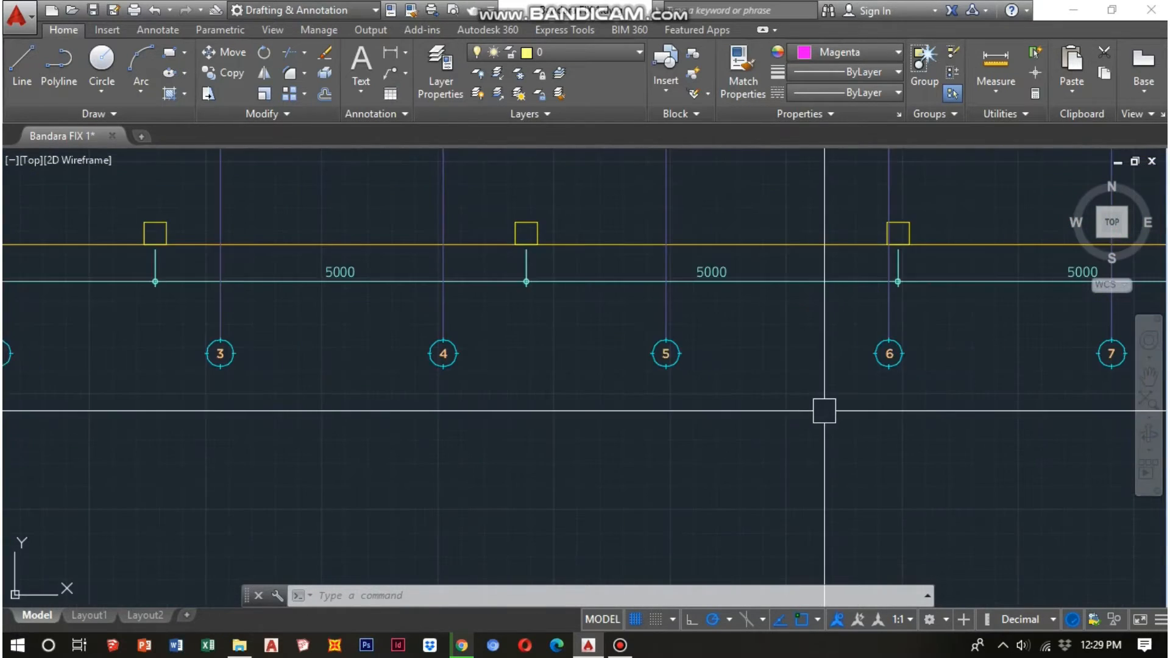
pyautogui.moveTo(825, 410); pyautogui.dragTo(481, 424, button='middle')
pyautogui.scroll(-4, 484, 425)
pyautogui.moveTo(937, 456); pyautogui.dragTo(676, 406, button='middle')
pyautogui.scroll(3, 675, 405)
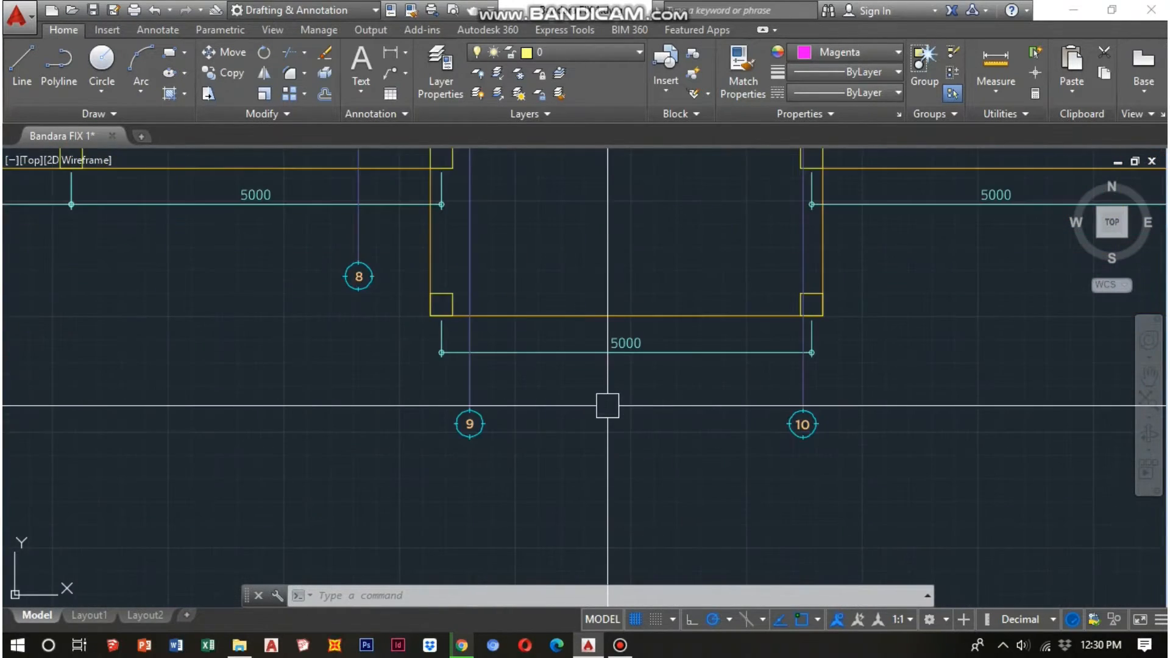
pyautogui.scroll(-4, 606, 403)
pyautogui.moveTo(877, 399); pyautogui.dragTo(742, 400, button='middle')
pyautogui.scroll(2, 835, 393)
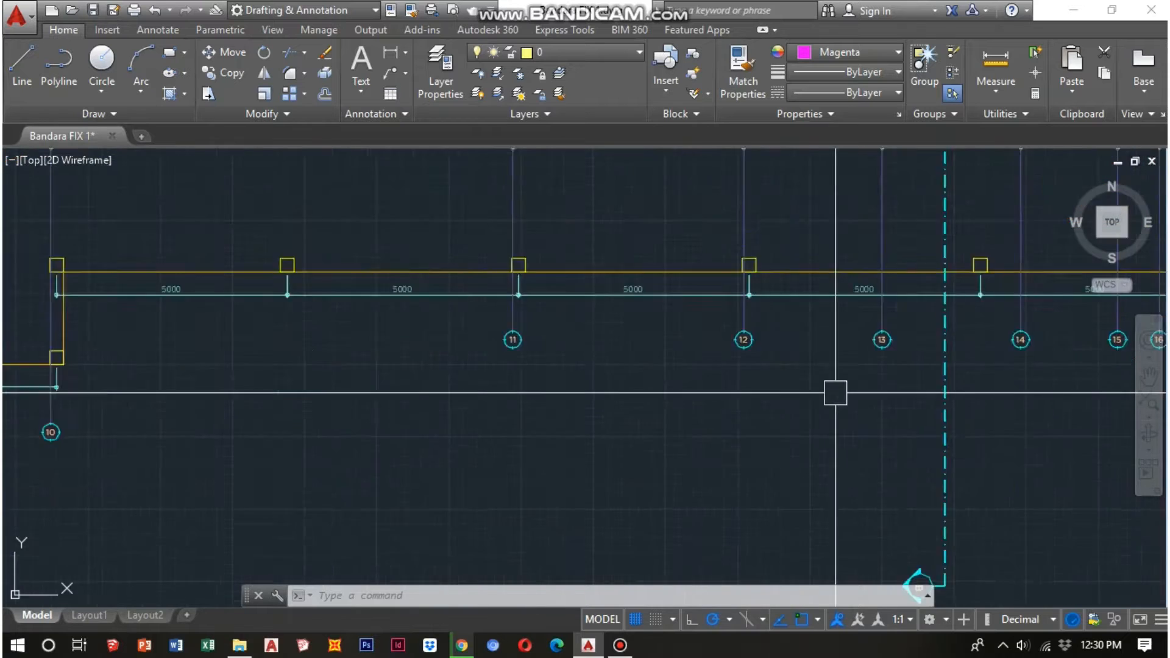
pyautogui.moveTo(833, 392); pyautogui.dragTo(527, 337, button='middle')
pyautogui.scroll(2, 528, 337)
pyautogui.scroll(-2, 527, 338)
pyautogui.moveTo(790, 363); pyautogui.dragTo(756, 364, button='middle')
pyautogui.scroll(-2, 755, 365)
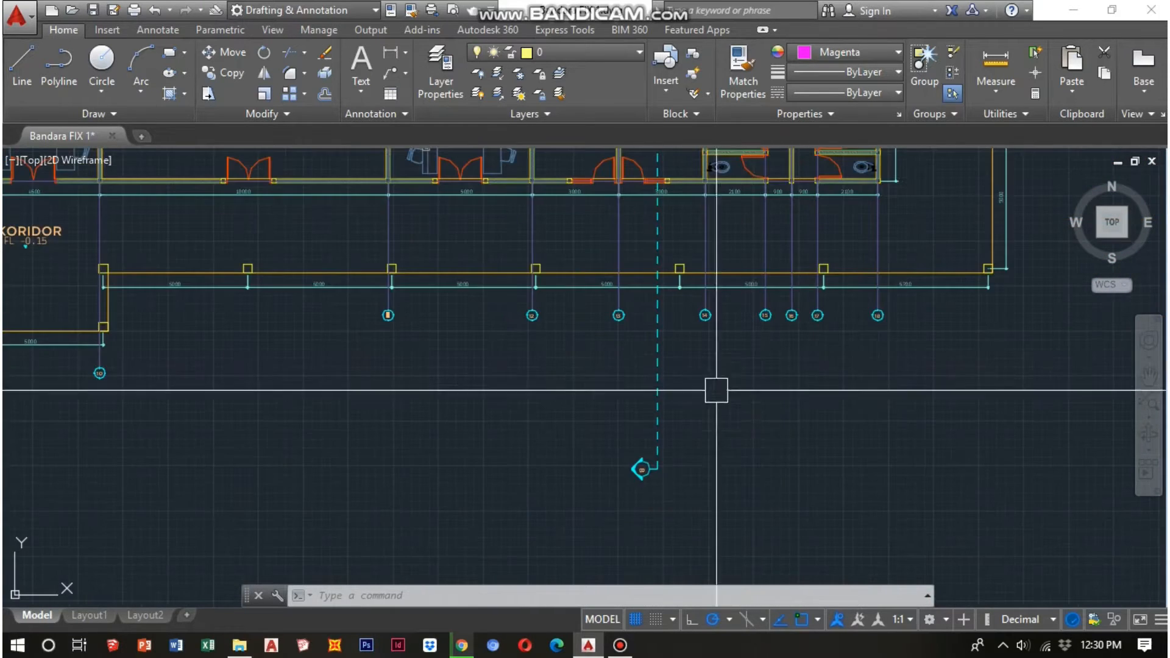
# Examine the corner column where axes A and 1 meet, and trace the lettered axes along the wall to the Toilet.
pyautogui.moveTo(653, 399); pyautogui.dragTo(1147, 400, button='middle')
pyautogui.scroll(-4, 1141, 399)
pyautogui.scroll(6, 555, 348)
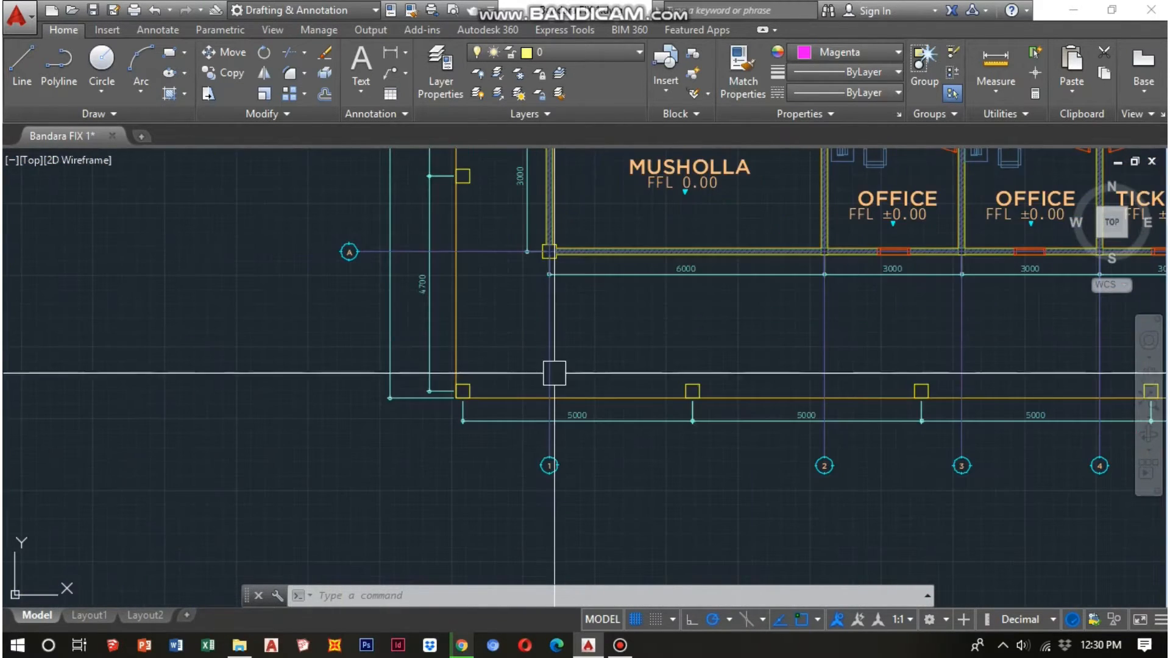
pyautogui.moveTo(554, 373); pyautogui.dragTo(557, 430, button='middle')
pyautogui.scroll(3, 549, 253)
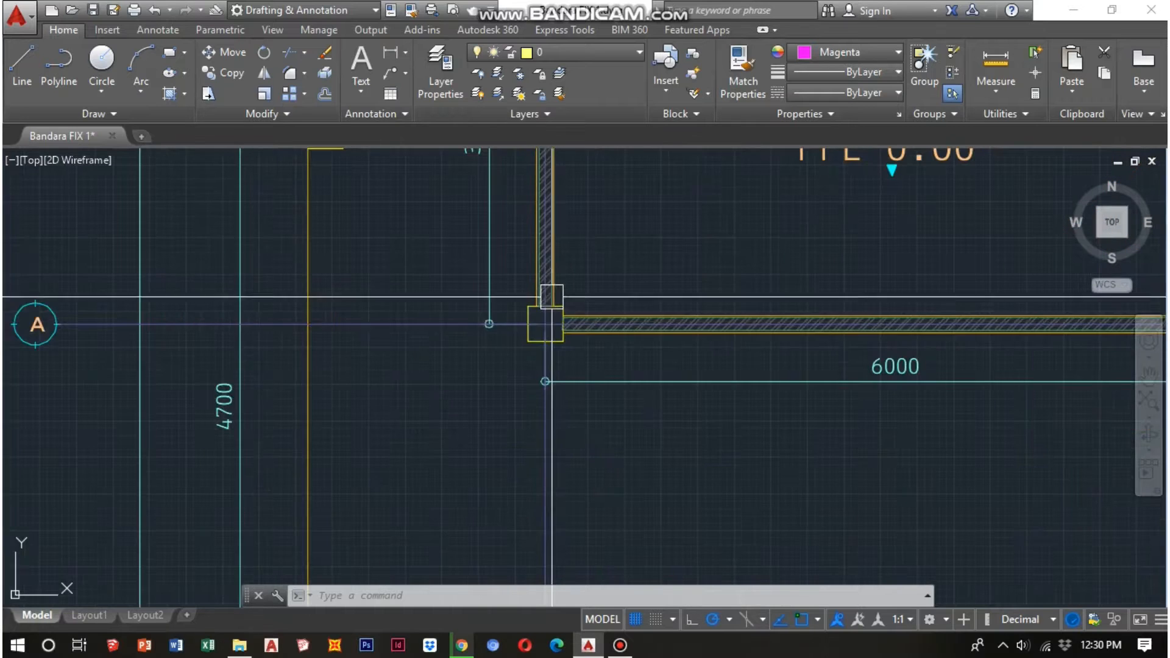
pyautogui.scroll(-4, 579, 272)
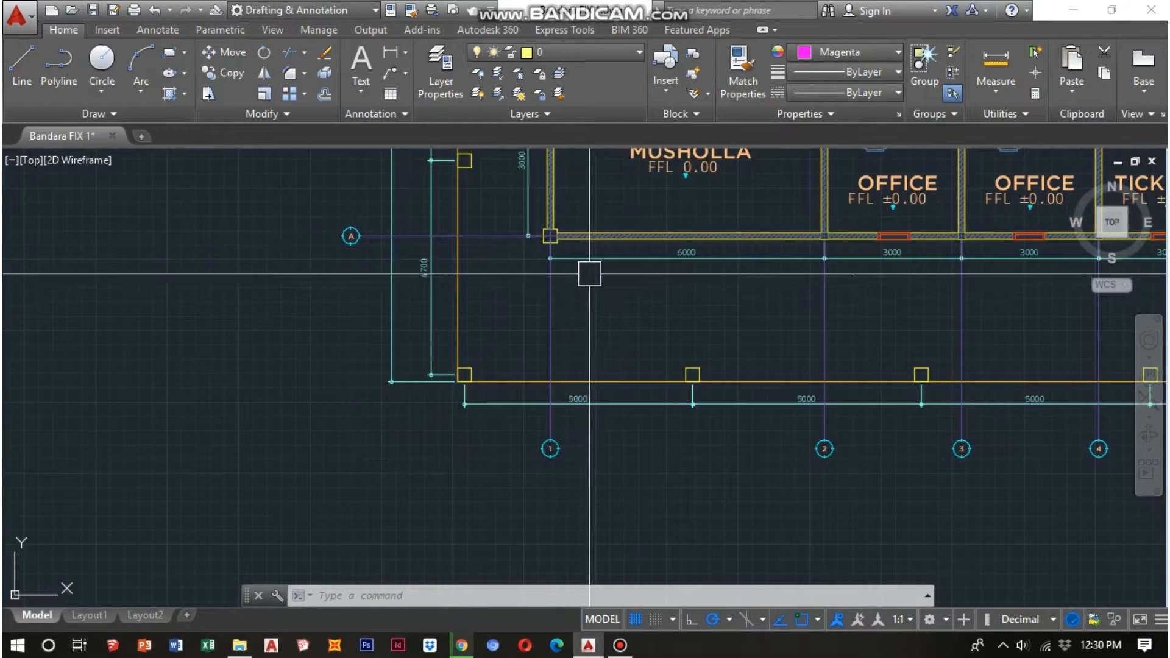
pyautogui.moveTo(590, 274); pyautogui.dragTo(607, 405, button='middle')
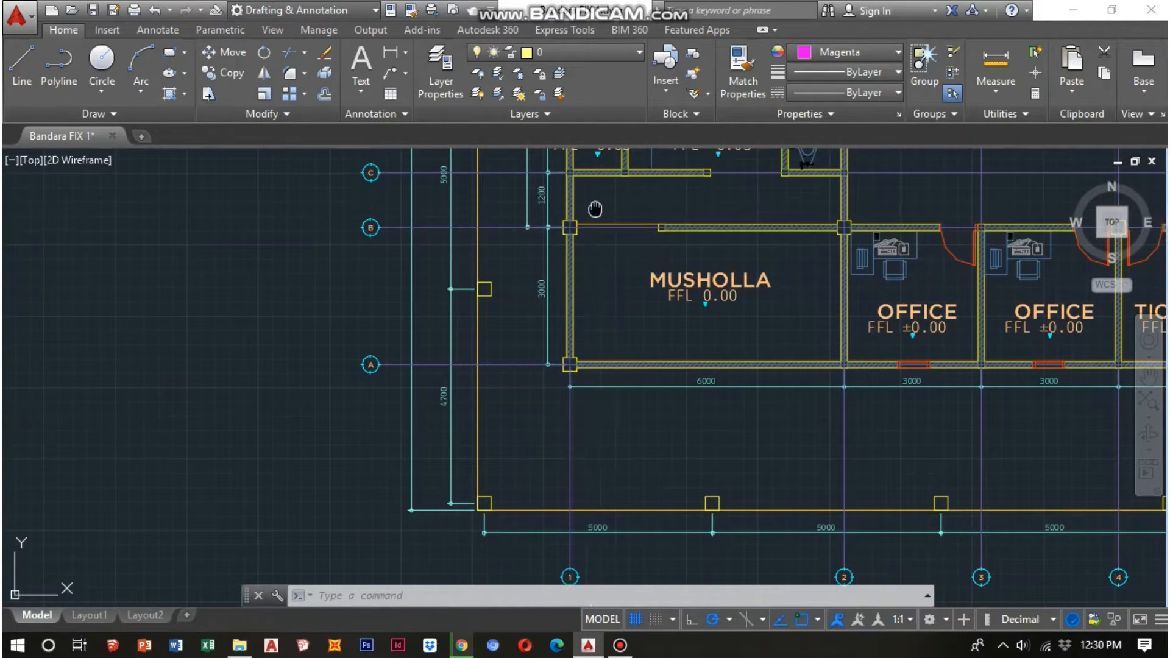
pyautogui.moveTo(595, 209); pyautogui.dragTo(617, 313, button='middle')
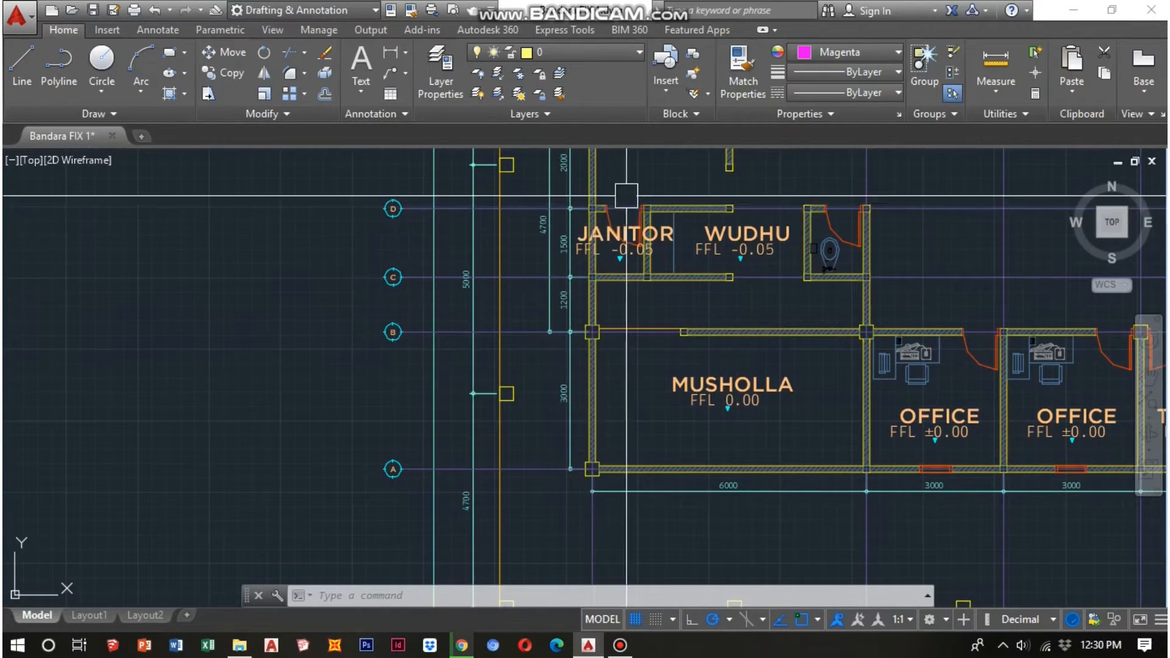
pyautogui.moveTo(626, 195); pyautogui.dragTo(668, 348, button='middle')
pyautogui.moveTo(635, 266); pyautogui.dragTo(641, 327, button='middle')
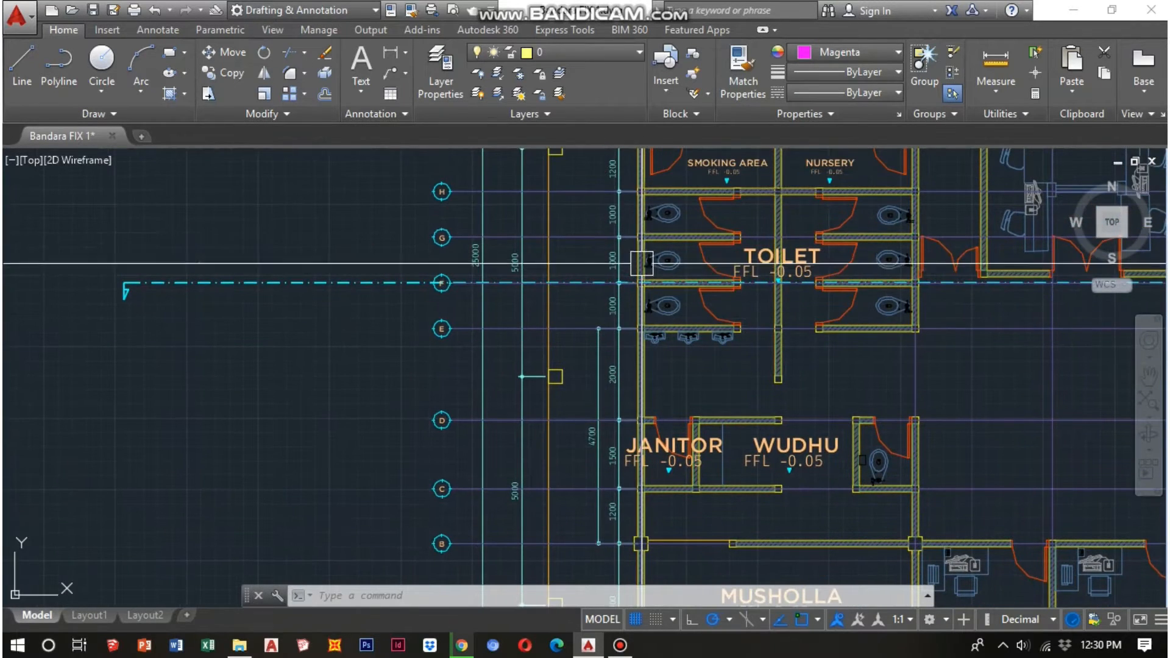
# Inspect the Musholla, Janitor, Wudhu and Toilet rooms against the lettered grid axes and their side dimension chains.
pyautogui.scroll(-3, 603, 378)
pyautogui.moveTo(622, 447); pyautogui.dragTo(580, 332, button='middle')
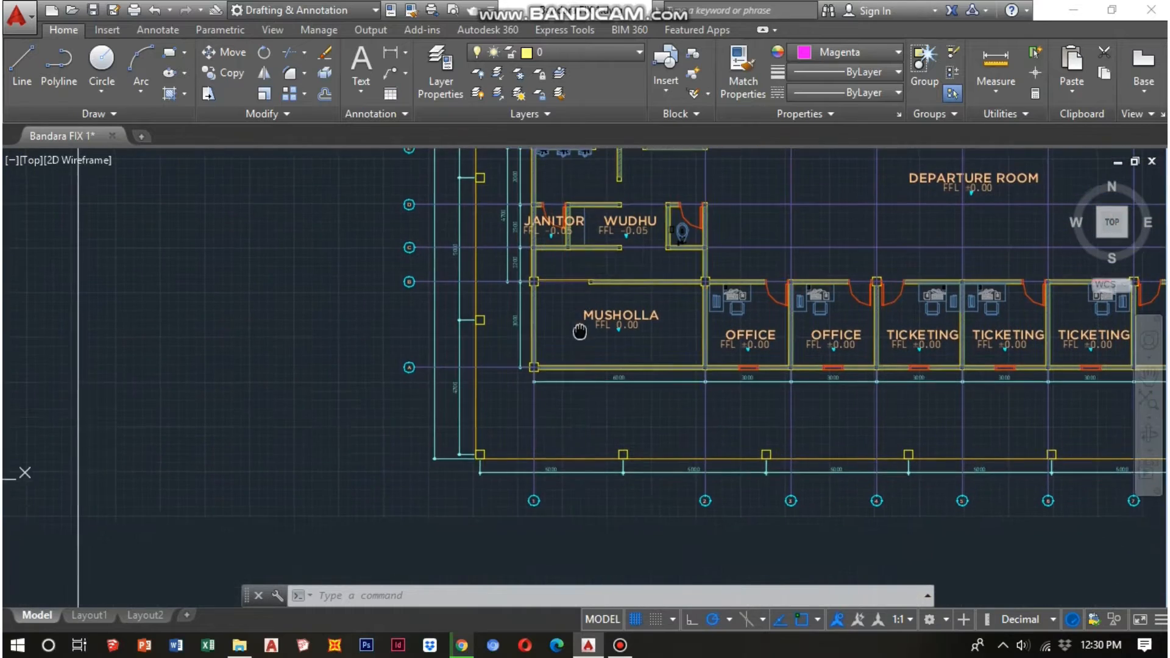
pyautogui.scroll(2, 704, 364)
pyautogui.scroll(-1, 730, 390)
pyautogui.moveTo(732, 391)
pyautogui.mouseDown(button='middle')
pyautogui.moveTo(629, 303)
pyautogui.moveTo(646, 457)
pyautogui.mouseUp(button='middle')
pyautogui.scroll(2, 624, 345)
pyautogui.scroll(-2, 642, 311)
pyautogui.moveTo(628, 277); pyautogui.dragTo(638, 368, button='middle')
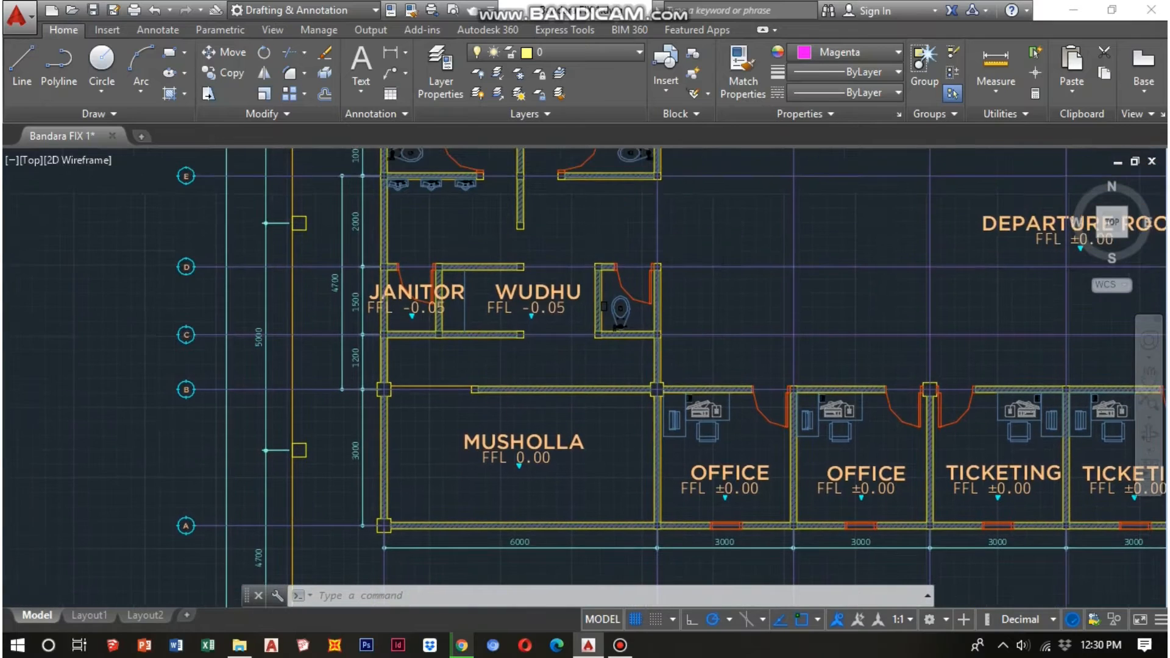
pyautogui.moveTo(666, 274); pyautogui.dragTo(672, 395, button='middle')
pyautogui.moveTo(666, 303); pyautogui.dragTo(609, 270, button='middle')
pyautogui.scroll(-1, 608, 267)
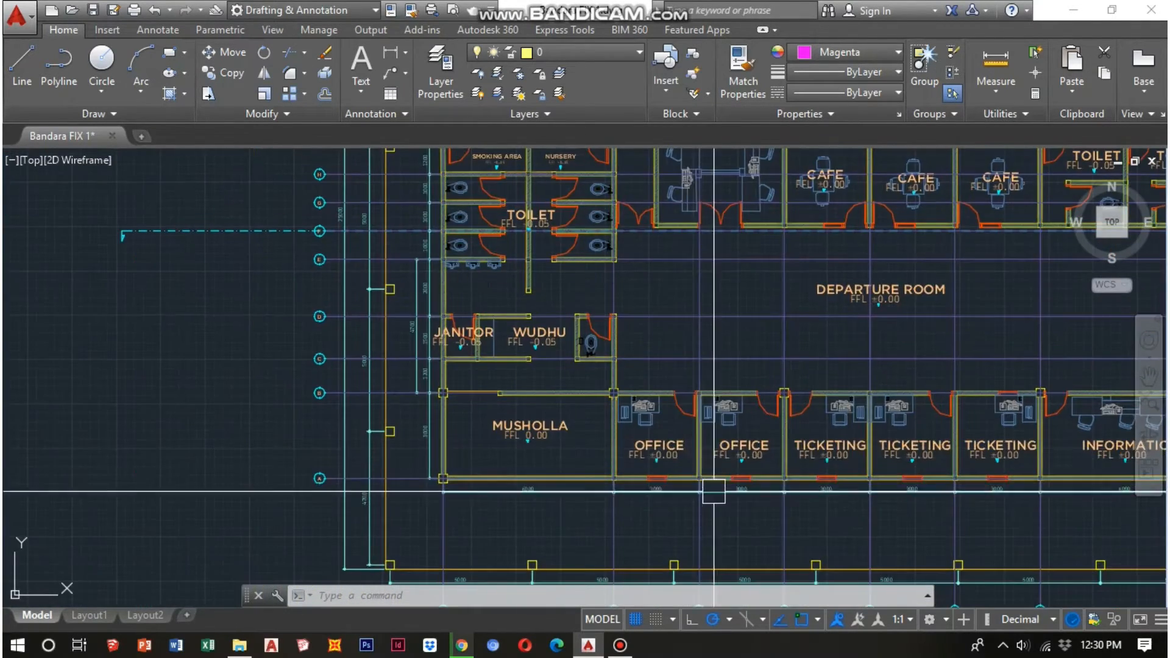
# Check the numbered axes and spacing dimensions below the Musholla, Office and Ticketing rooms.
pyautogui.moveTo(728, 539); pyautogui.dragTo(634, 386, button='middle')
pyautogui.scroll(2, 624, 396)
pyautogui.moveTo(612, 333); pyautogui.dragTo(695, 415, button='middle')
pyautogui.scroll(-2, 695, 362)
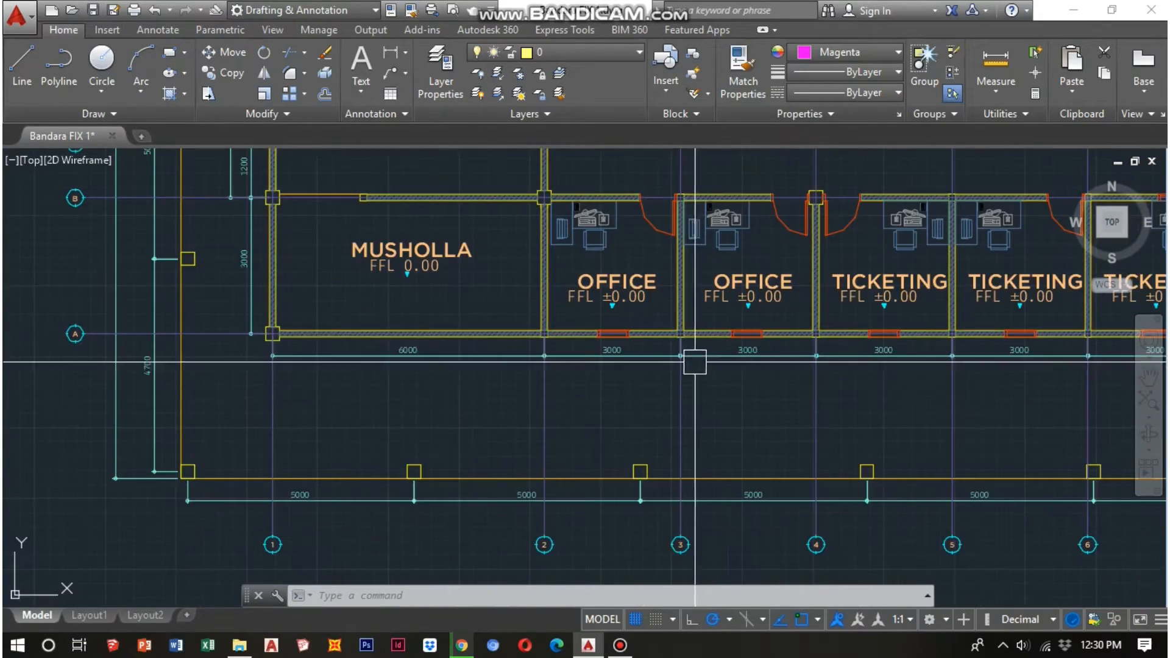
pyautogui.scroll(-1, 671, 223)
pyautogui.moveTo(671, 223); pyautogui.dragTo(636, 325, button='middle')
pyautogui.scroll(-2, 630, 236)
# Trace the horizontal section line across the whole terminal plan to its marker beyond the Baggage Breakdown Koridor.
pyautogui.moveTo(757, 336); pyautogui.dragTo(676, 317, button='middle')
pyautogui.scroll(-4, 676, 317)
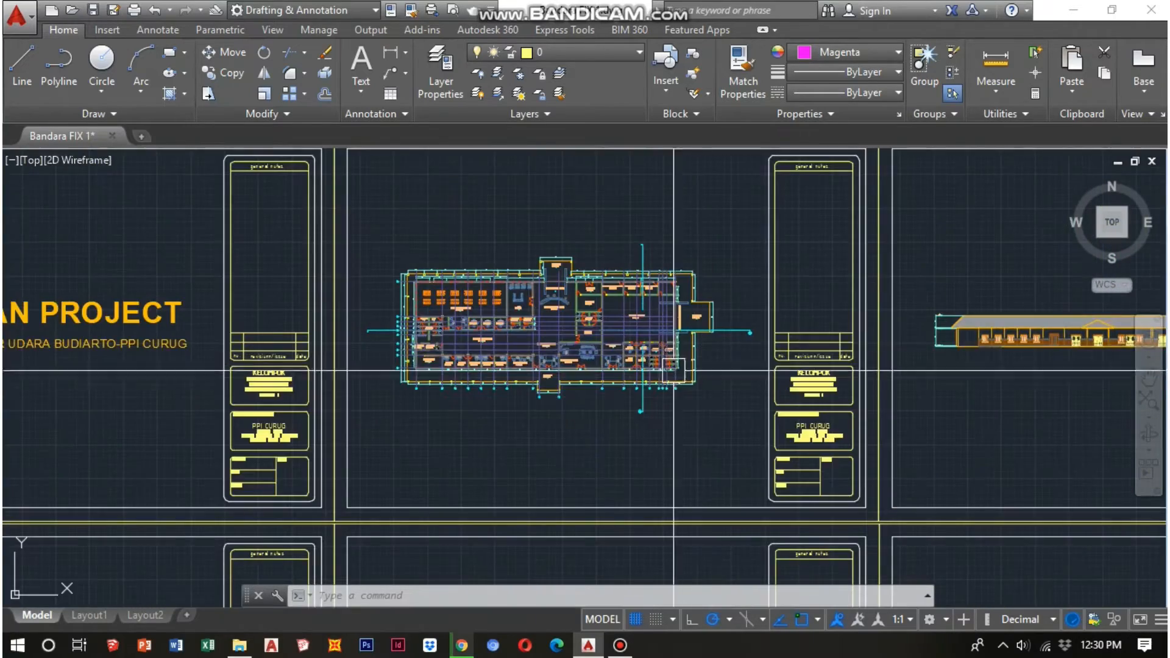
pyautogui.scroll(4, 585, 344)
pyautogui.moveTo(803, 330); pyautogui.dragTo(812, 376, button='middle')
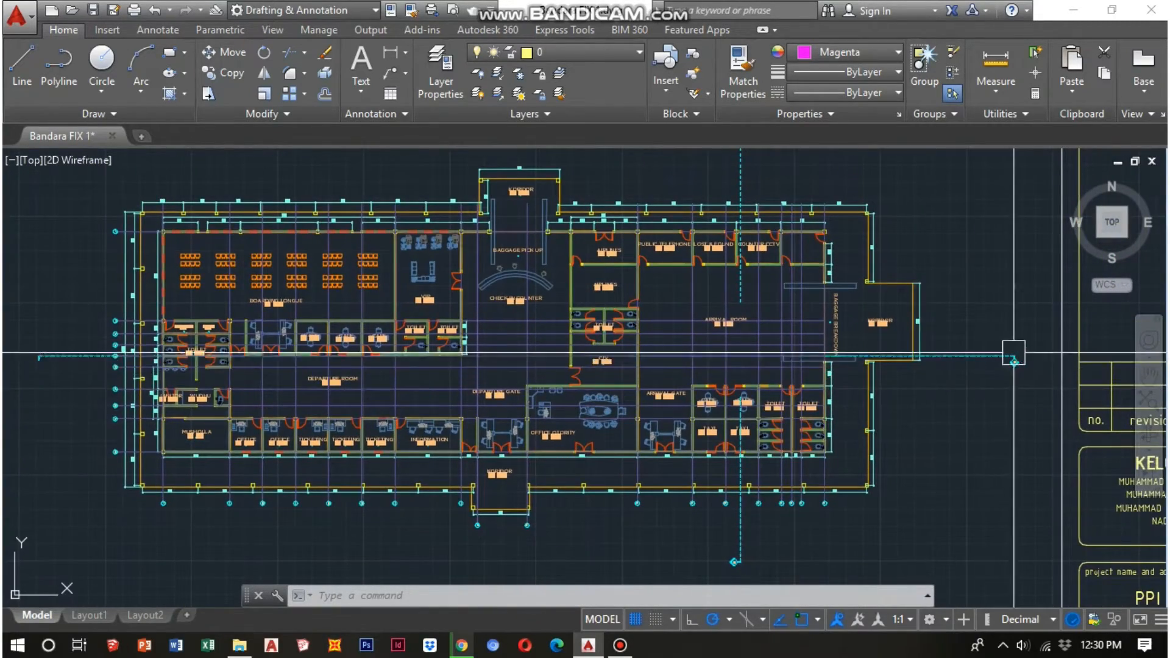
pyautogui.scroll(5, 1014, 354)
pyautogui.scroll(-4, 843, 395)
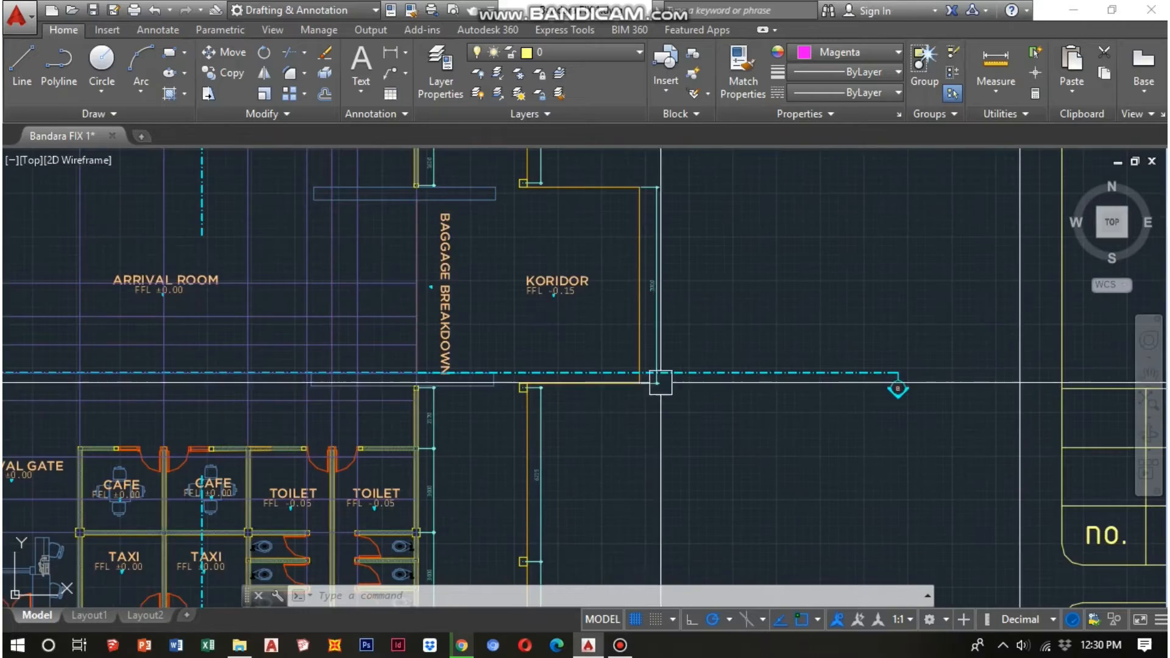
pyautogui.scroll(-5, 660, 383)
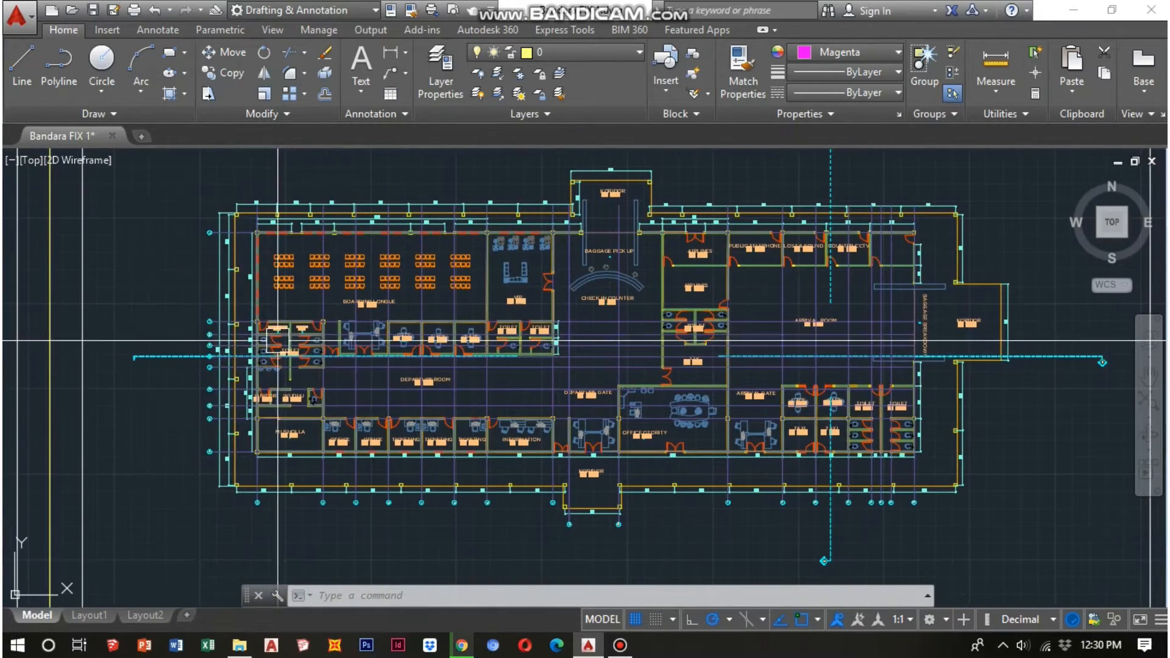
pyautogui.scroll(-1, 798, 328)
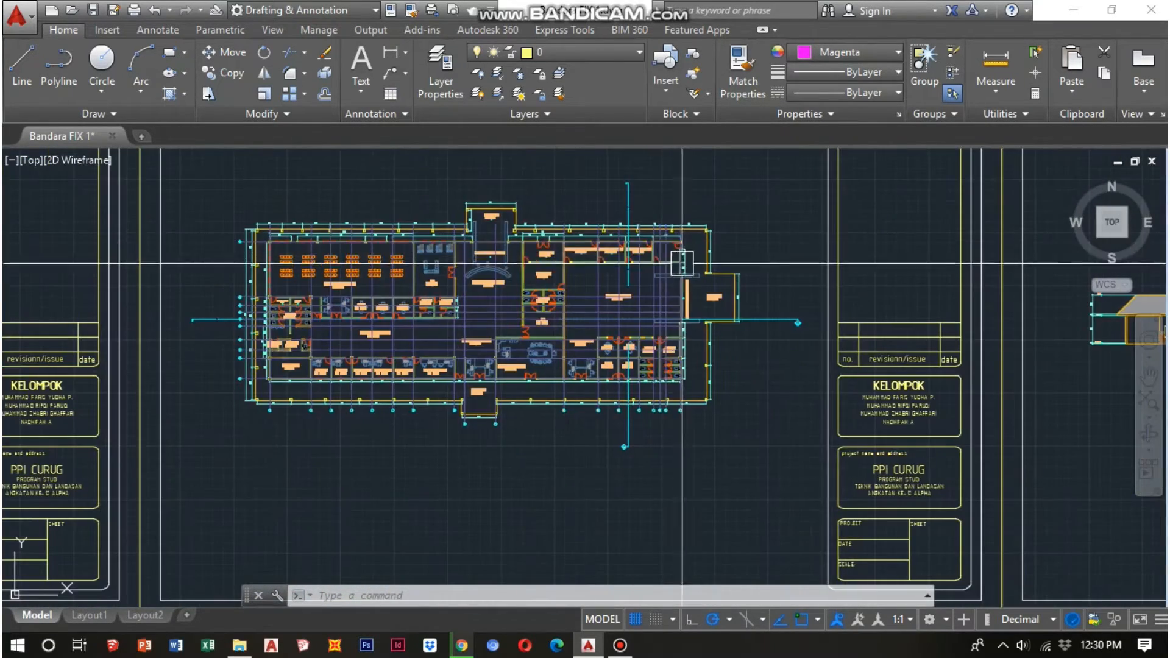
pyautogui.scroll(3, 798, 328)
pyautogui.scroll(-6, 768, 355)
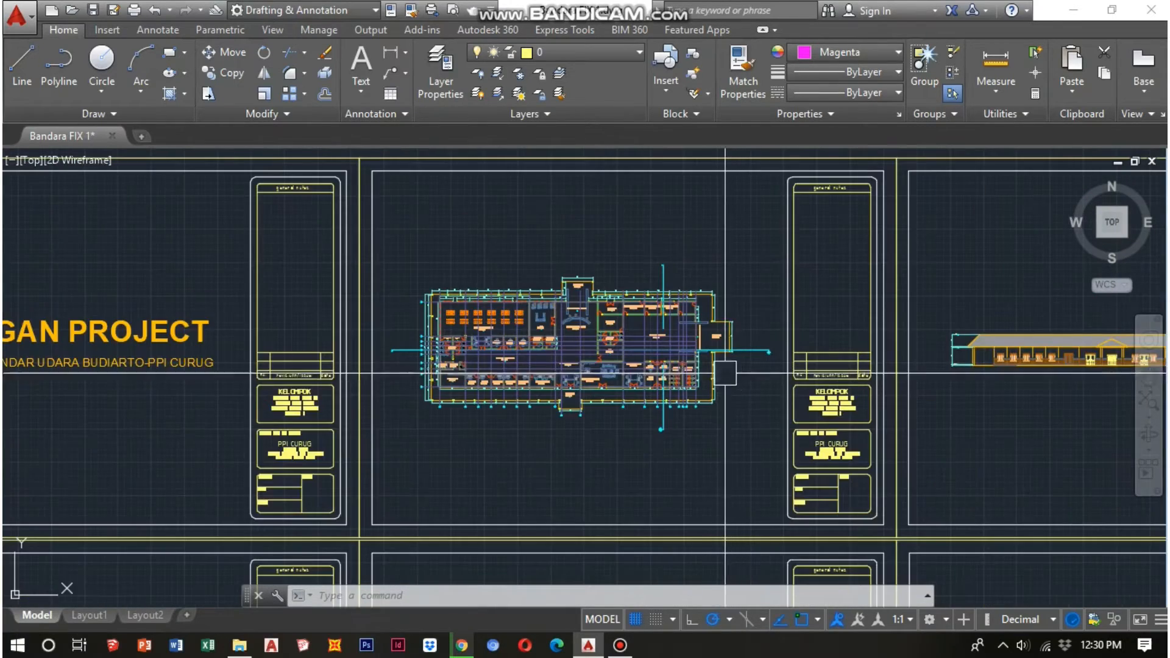
pyautogui.scroll(8, 713, 356)
pyautogui.moveTo(717, 358); pyautogui.dragTo(739, 404, button='middle')
pyautogui.scroll(-2, 738, 413)
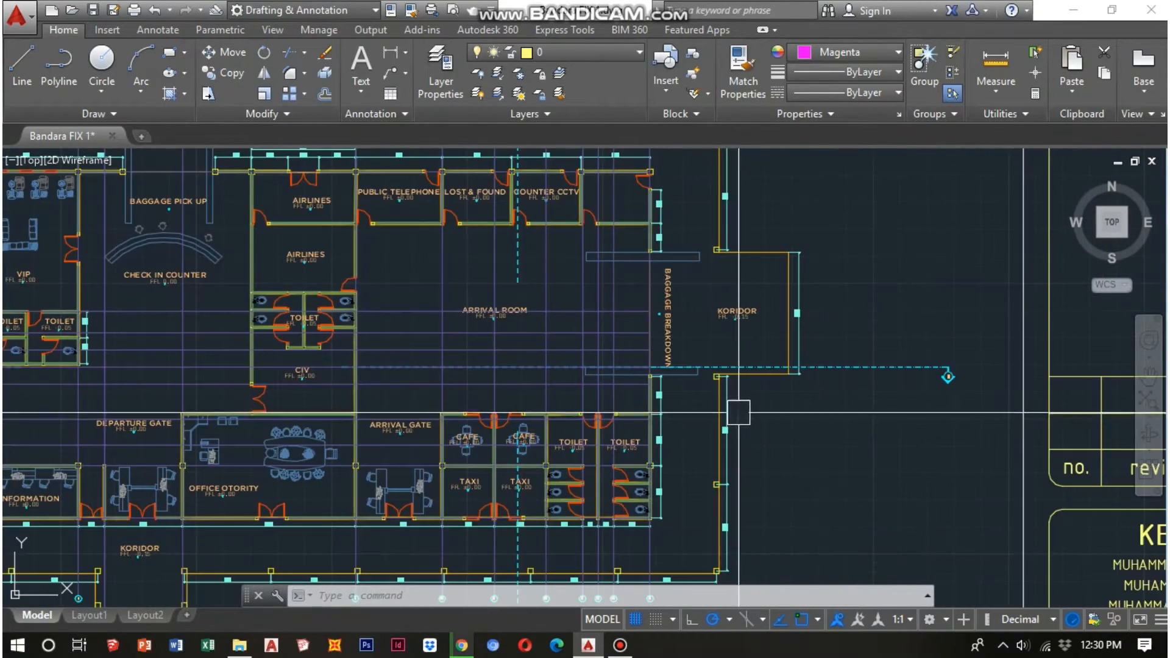
pyautogui.moveTo(556, 372); pyautogui.dragTo(610, 401, button='middle')
pyautogui.scroll(-6, 700, 420)
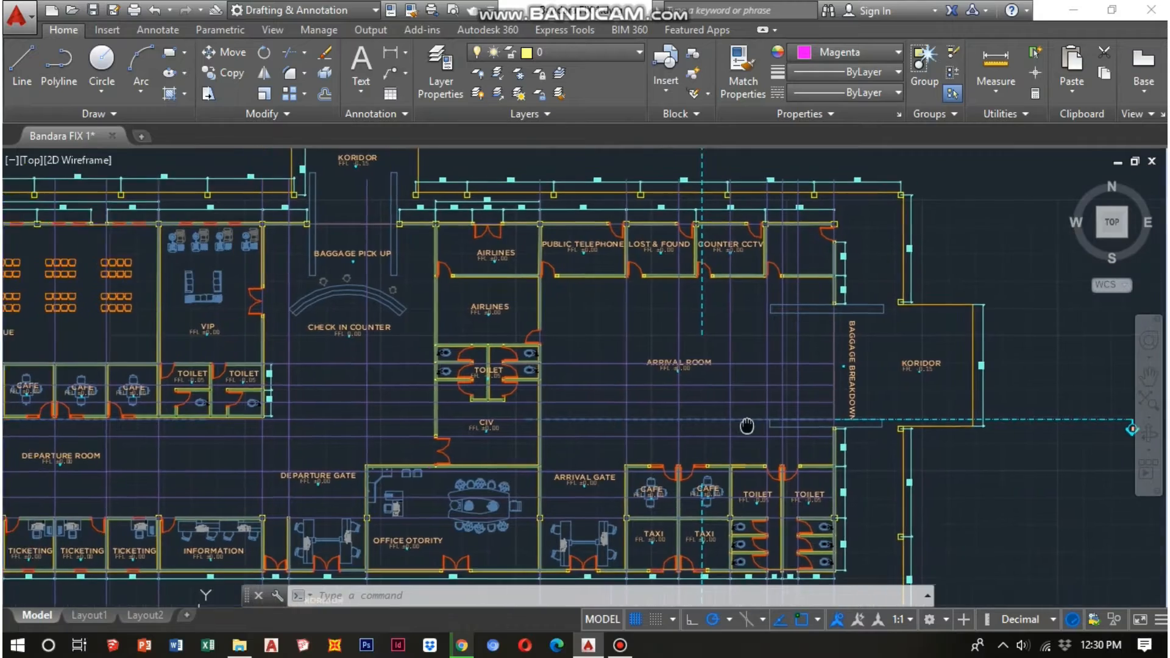
# Look over the Baggage Pick Up, Check In Counter, VIP and Boarding Longue areas with their outer dimensions.
pyautogui.scroll(6, 656, 385)
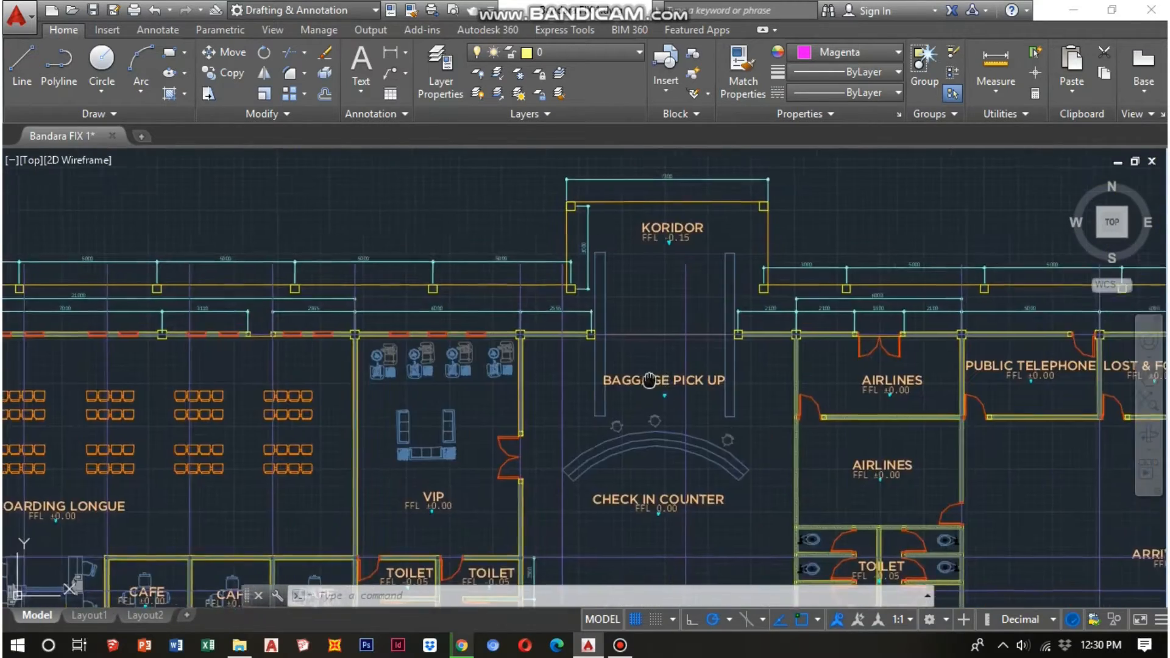
pyautogui.moveTo(476, 482); pyautogui.dragTo(729, 482, button='middle')
pyautogui.moveTo(576, 503); pyautogui.dragTo(660, 452, button='middle')
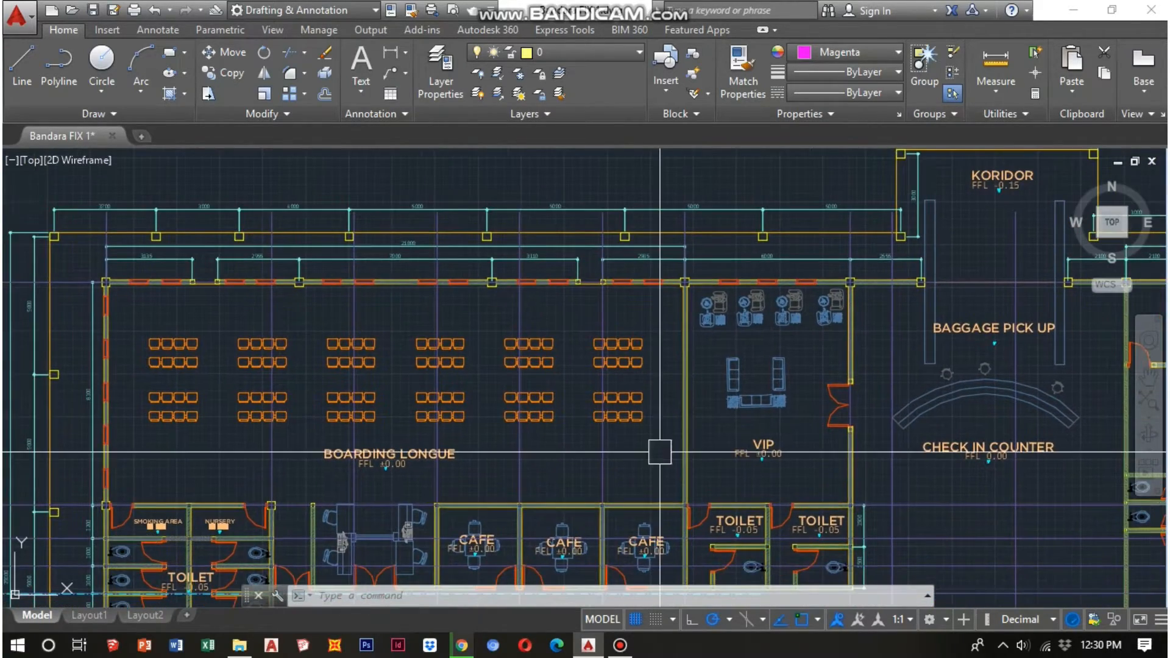
pyautogui.scroll(-5, 814, 425)
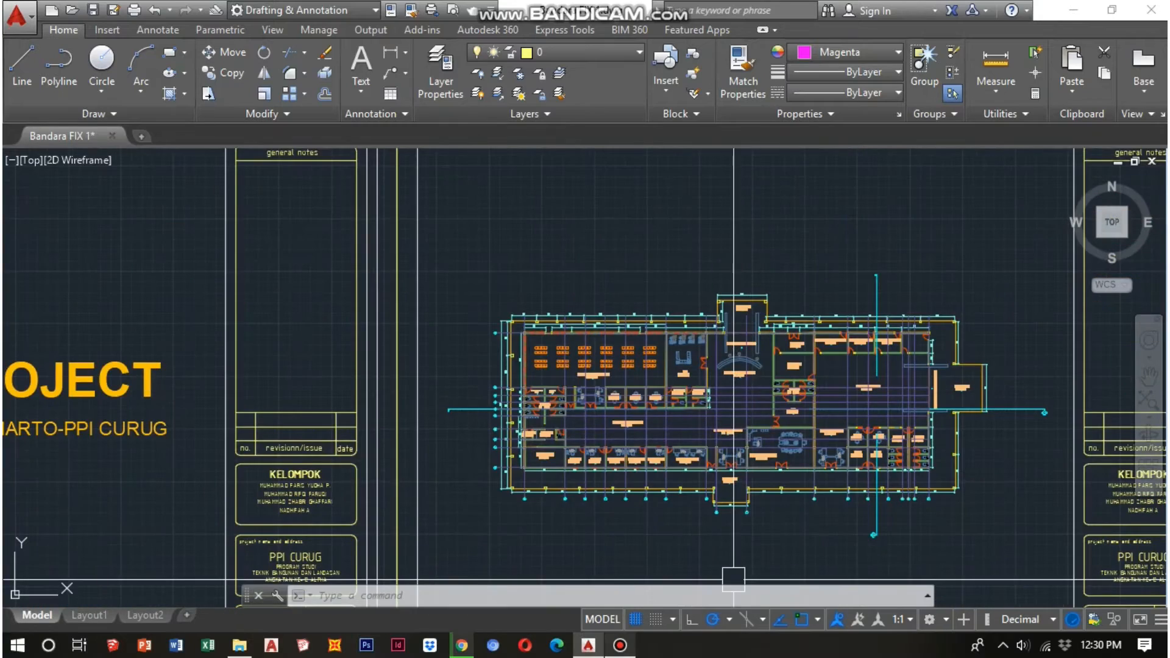
pyautogui.click(620, 645)
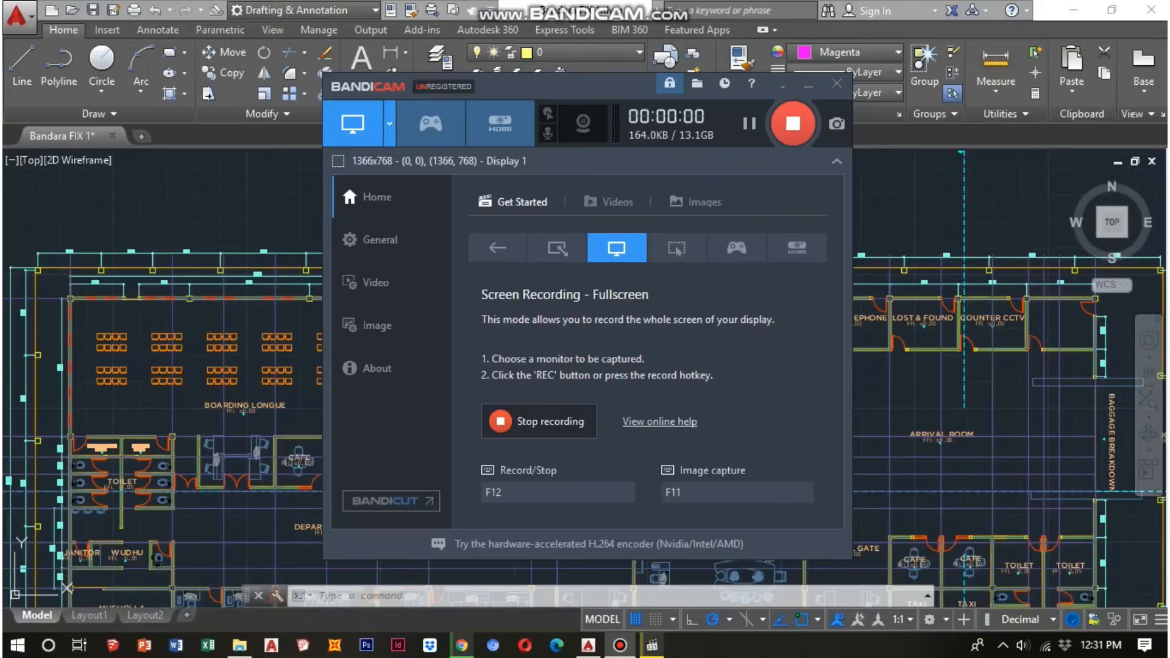
pyautogui.click(809, 85)
# Follow the front corridor's columns, 5000 spacing dimensions and numbered axes from the Musholla corner to axis 10 at the entrance Koridor.
pyautogui.scroll(-2, 473, 437)
pyautogui.moveTo(473, 438); pyautogui.dragTo(546, 289, button='middle')
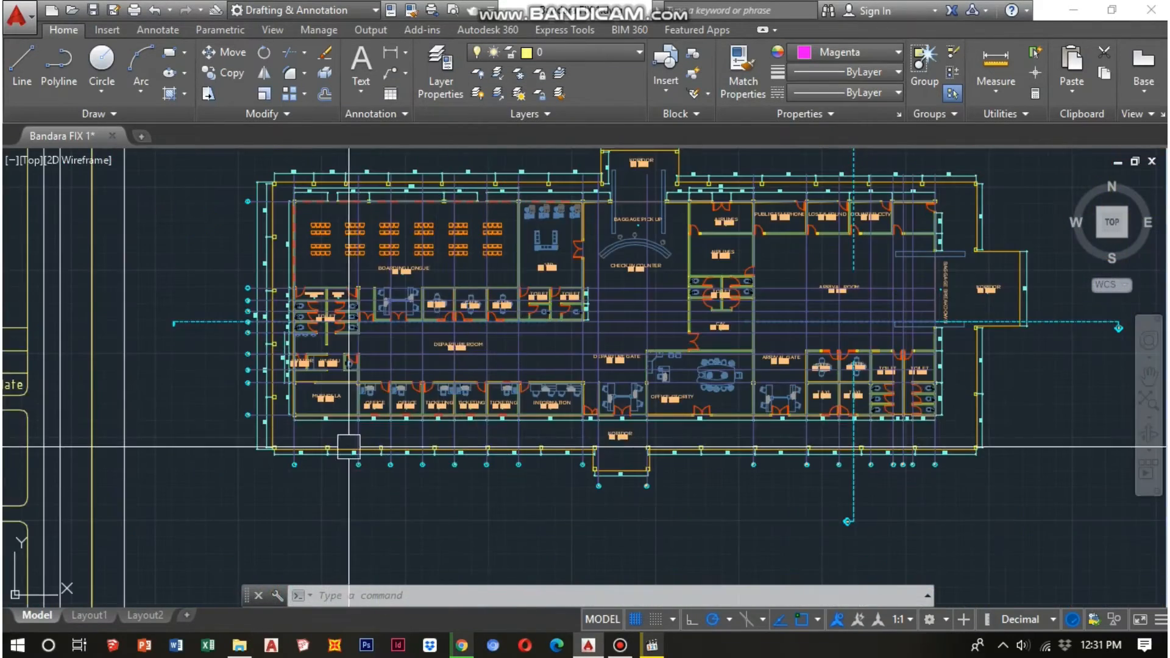
pyautogui.scroll(3, 349, 446)
pyautogui.moveTo(194, 477); pyautogui.dragTo(227, 462, button='middle')
pyautogui.scroll(4, 194, 442)
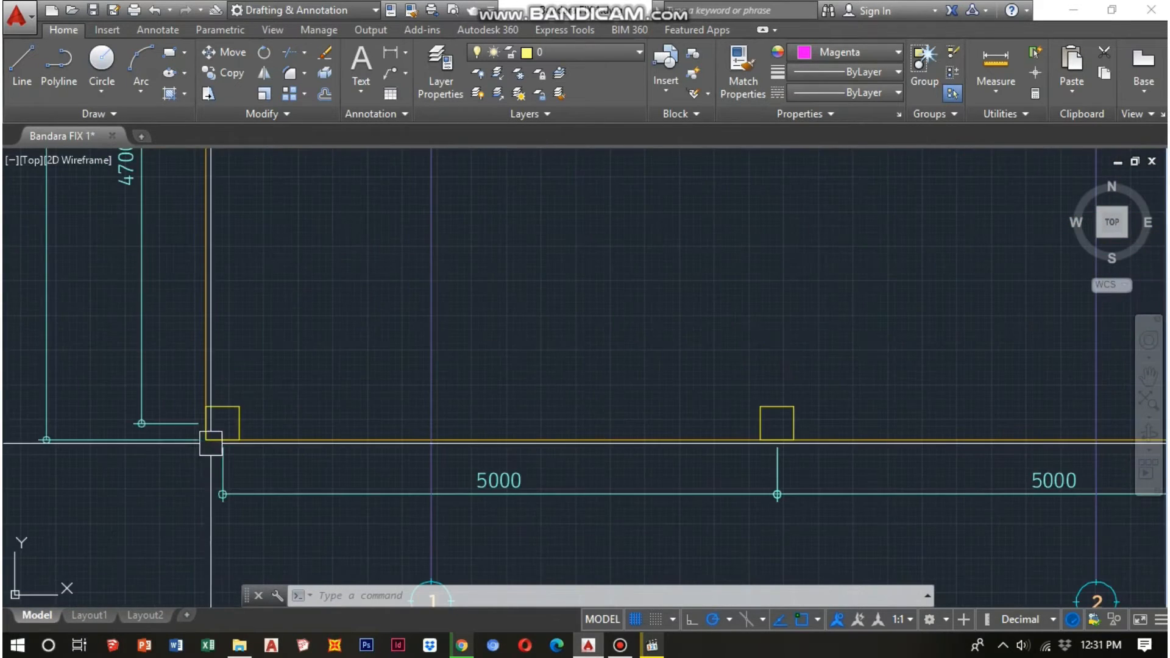
pyautogui.moveTo(229, 397); pyautogui.dragTo(222, 360, button='middle')
pyautogui.scroll(-2, 305, 351)
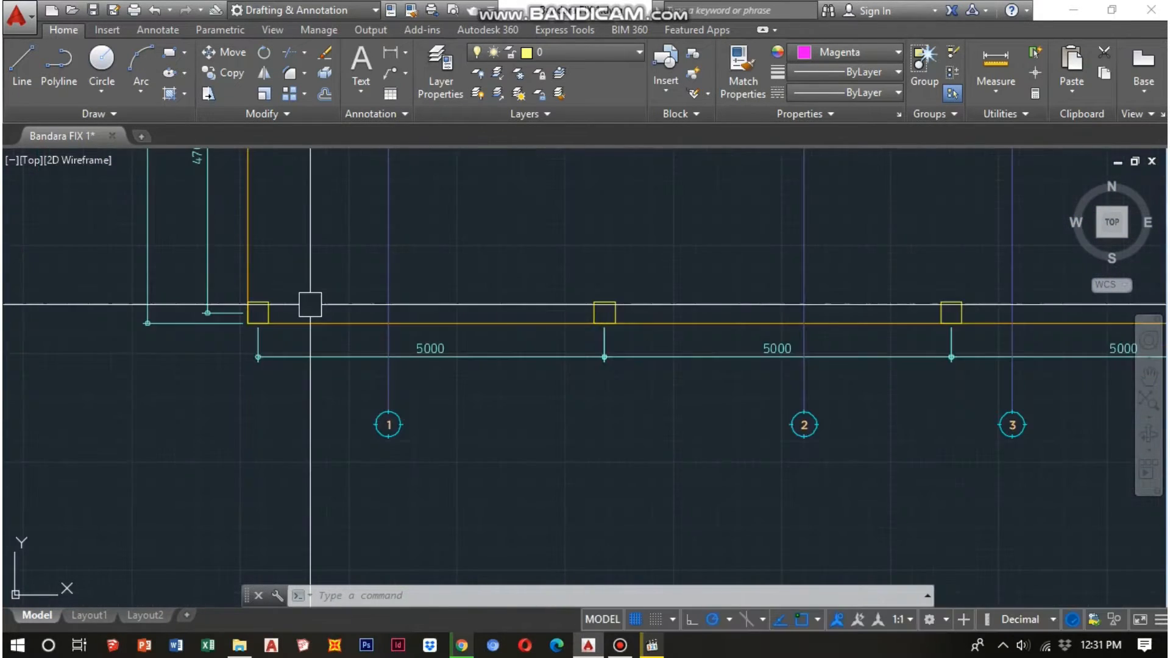
pyautogui.scroll(-2, 527, 316)
pyautogui.moveTo(528, 316)
pyautogui.mouseDown(button='middle')
pyautogui.moveTo(525, 350)
pyautogui.moveTo(504, 357)
pyautogui.mouseUp(button='middle')
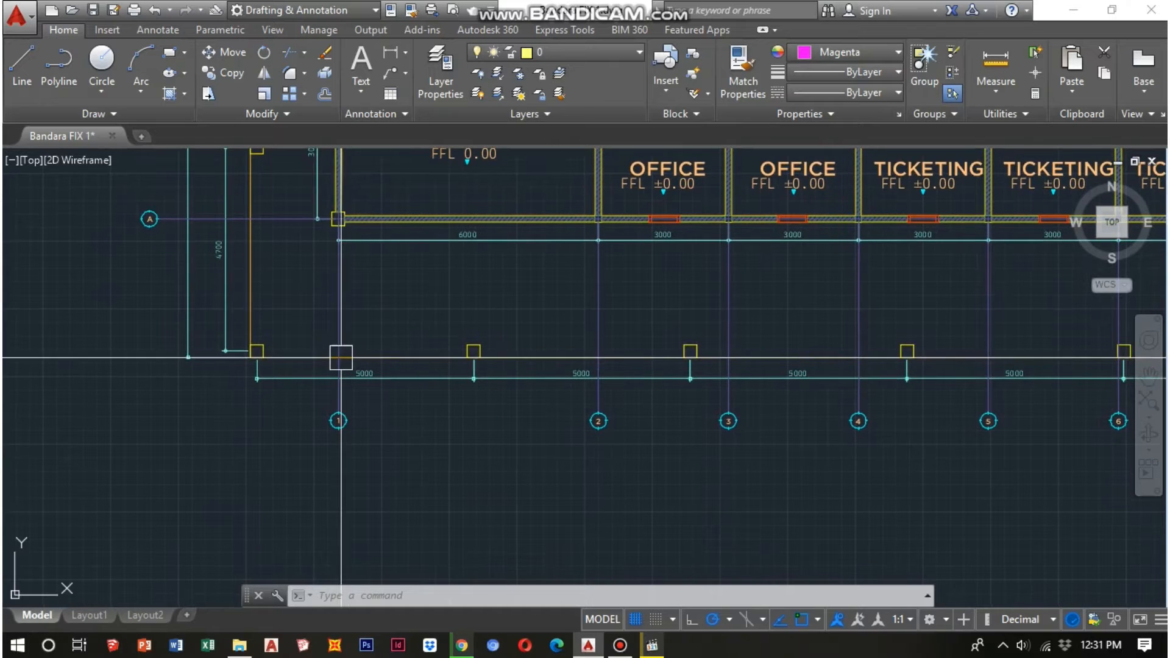
pyautogui.moveTo(718, 358); pyautogui.dragTo(472, 389, button='middle')
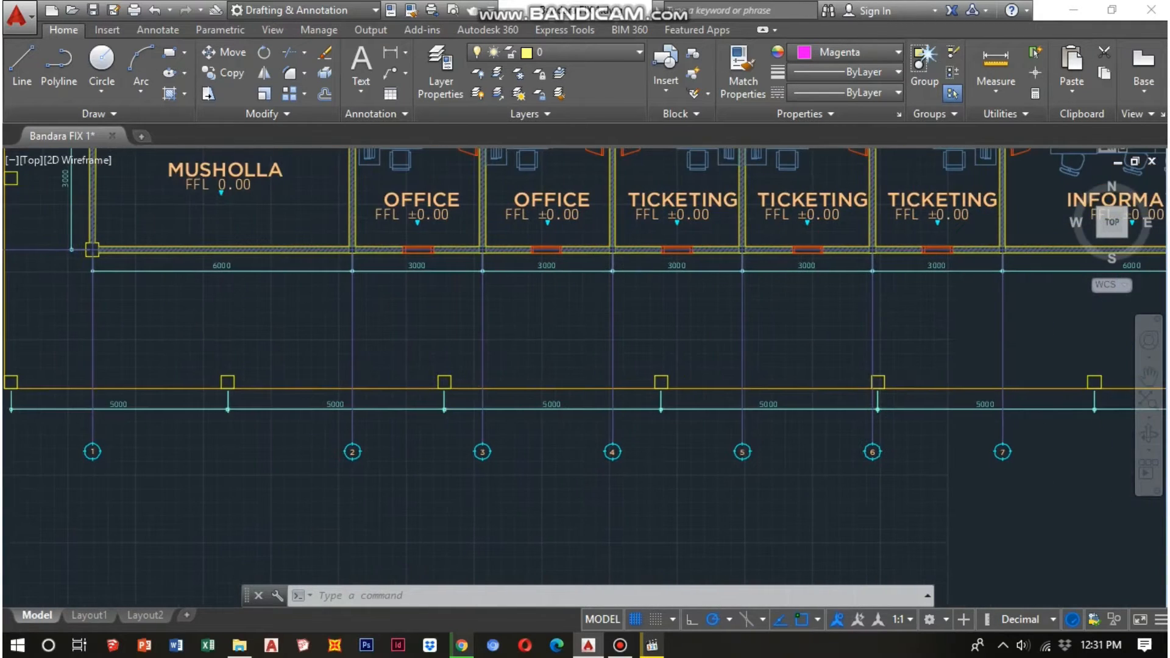
pyautogui.scroll(-2, 812, 392)
pyautogui.moveTo(812, 392); pyautogui.dragTo(597, 397, button='middle')
pyautogui.moveTo(839, 396); pyautogui.dragTo(738, 392, button='middle')
pyautogui.scroll(2, 805, 403)
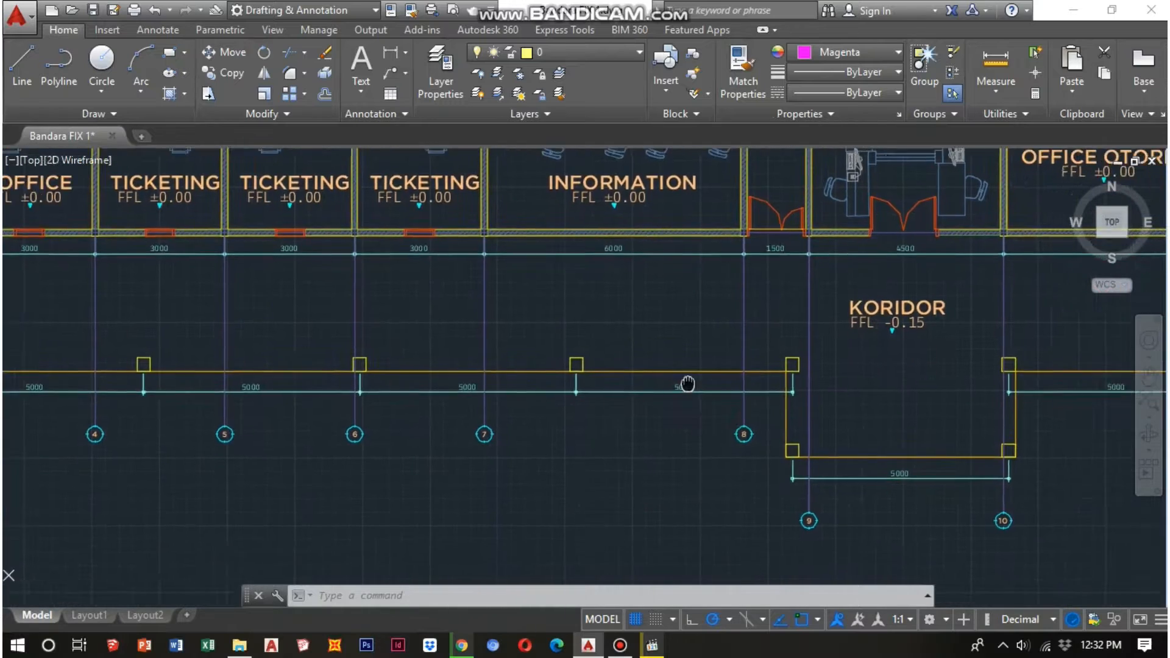
pyautogui.scroll(-4, 738, 384)
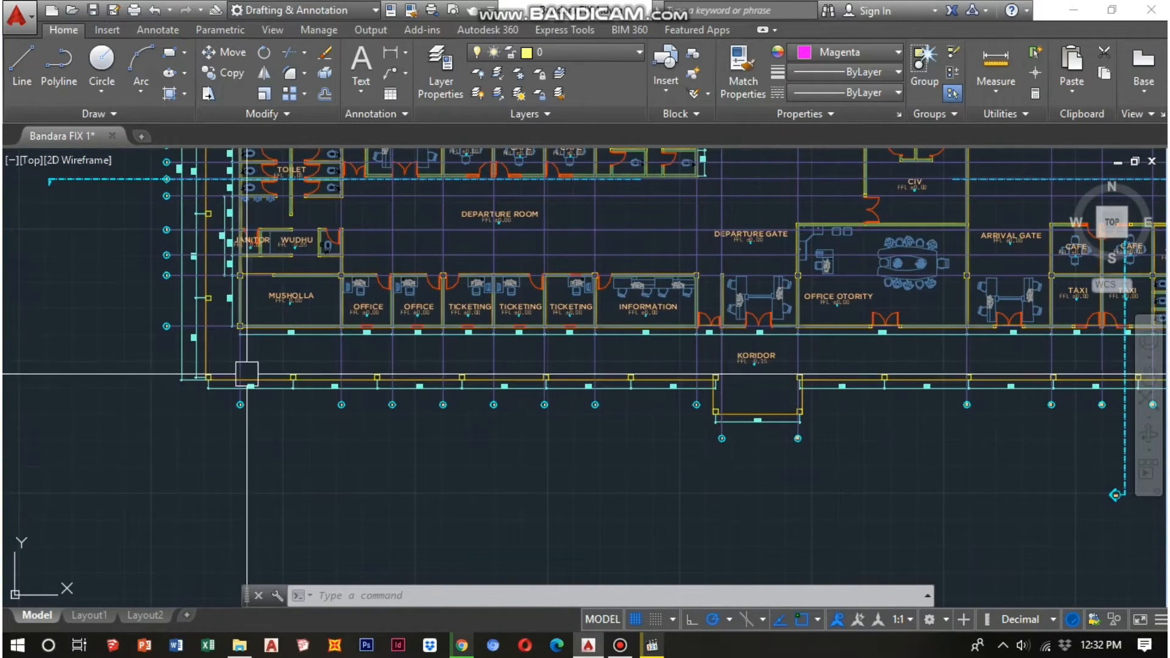
# Examine the side corridor's columns, dimension chains and lettered axes from the Musholla corner up to the Boarding Longue.
pyautogui.scroll(2, 204, 379)
pyautogui.moveTo(207, 379); pyautogui.dragTo(262, 491, button='middle')
pyautogui.moveTo(276, 415); pyautogui.dragTo(298, 497, button='middle')
pyautogui.scroll(2, 287, 497)
pyautogui.scroll(-2, 301, 498)
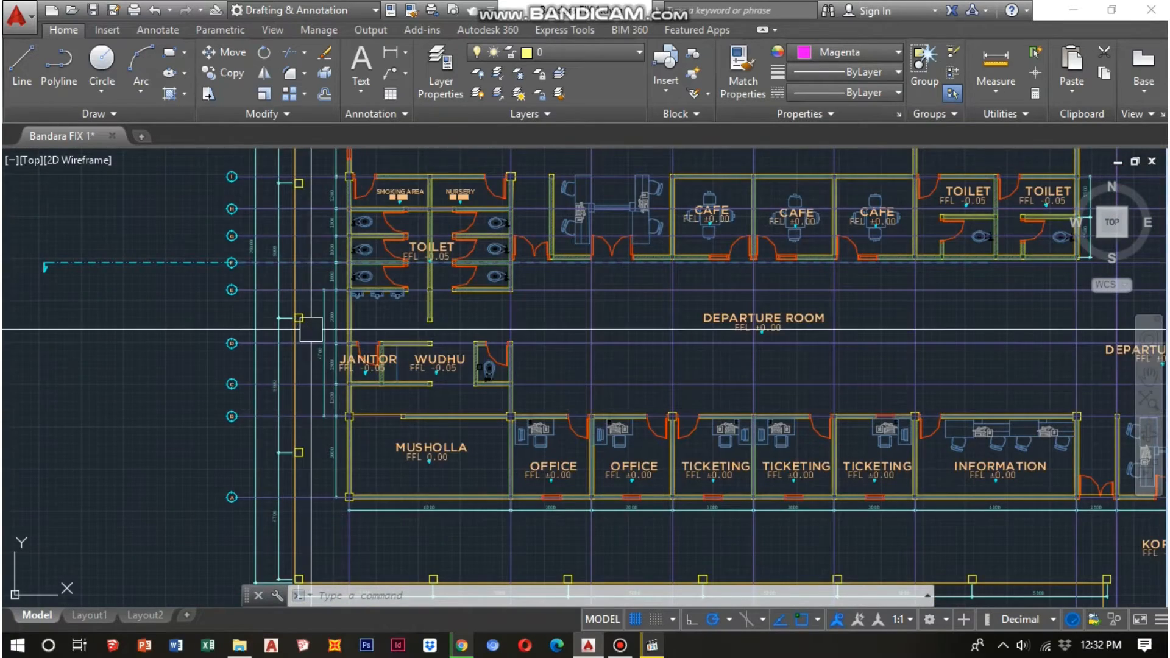
pyautogui.moveTo(311, 329); pyautogui.dragTo(328, 357, button='middle')
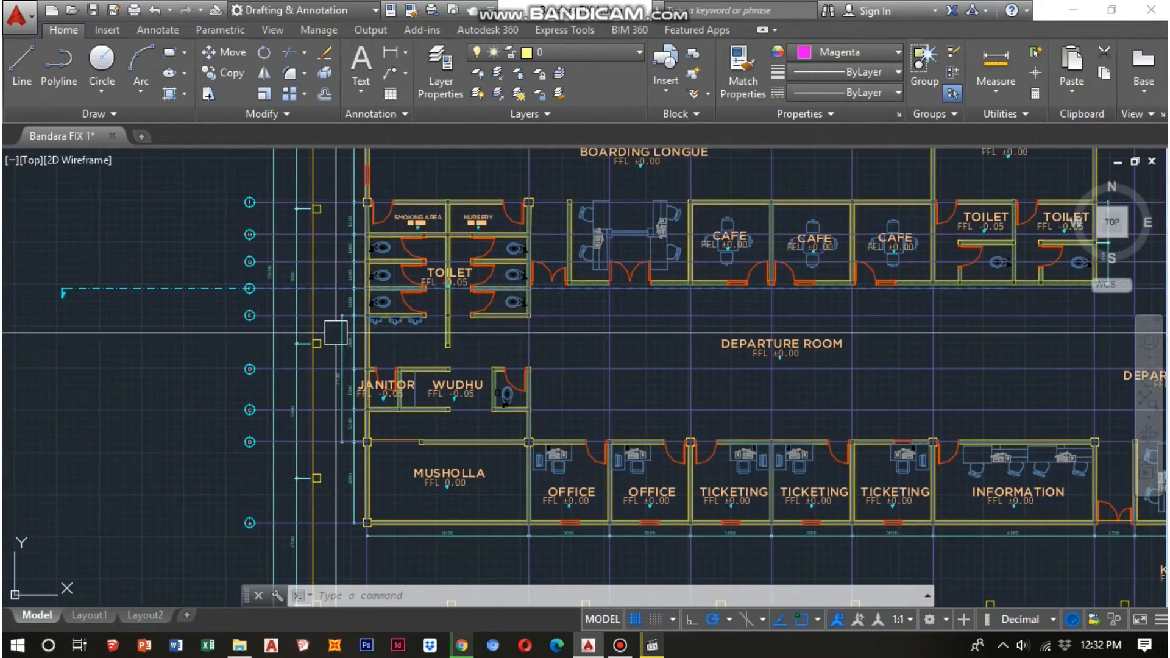
pyautogui.scroll(-6, 336, 333)
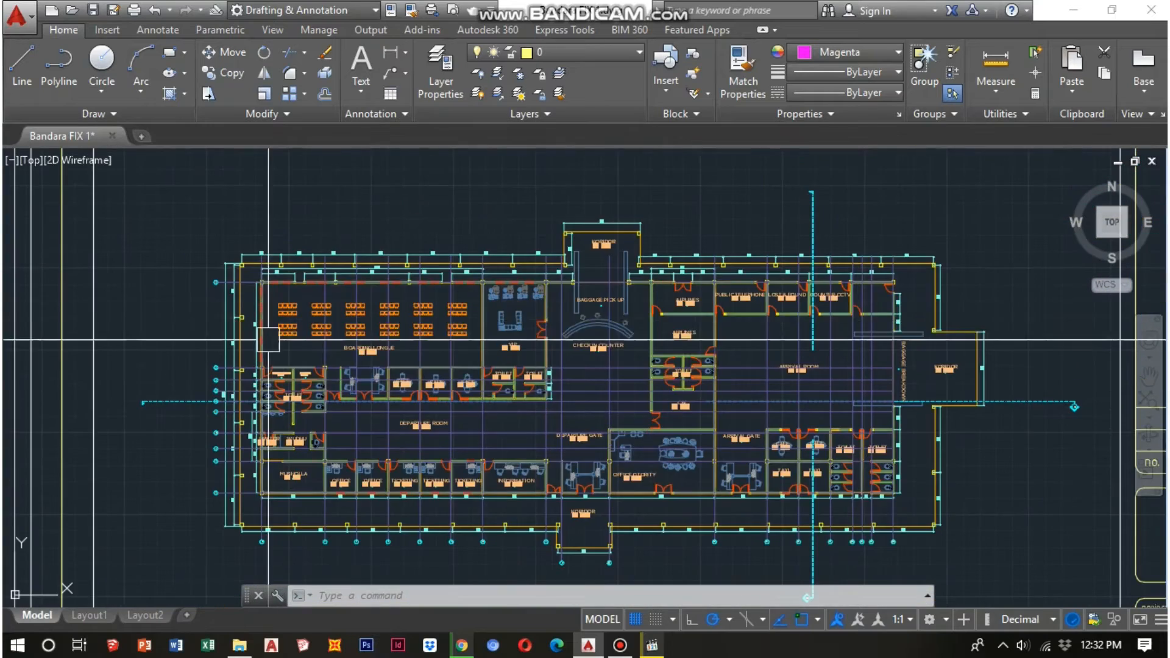
# Survey the arrival-side corner columns, outer dimensions and numbered axes around the Arrival Gate, Cafe, Taxi and Toilet rooms.
pyautogui.moveTo(791, 389); pyautogui.dragTo(715, 303, button='middle')
pyautogui.scroll(4, 870, 446)
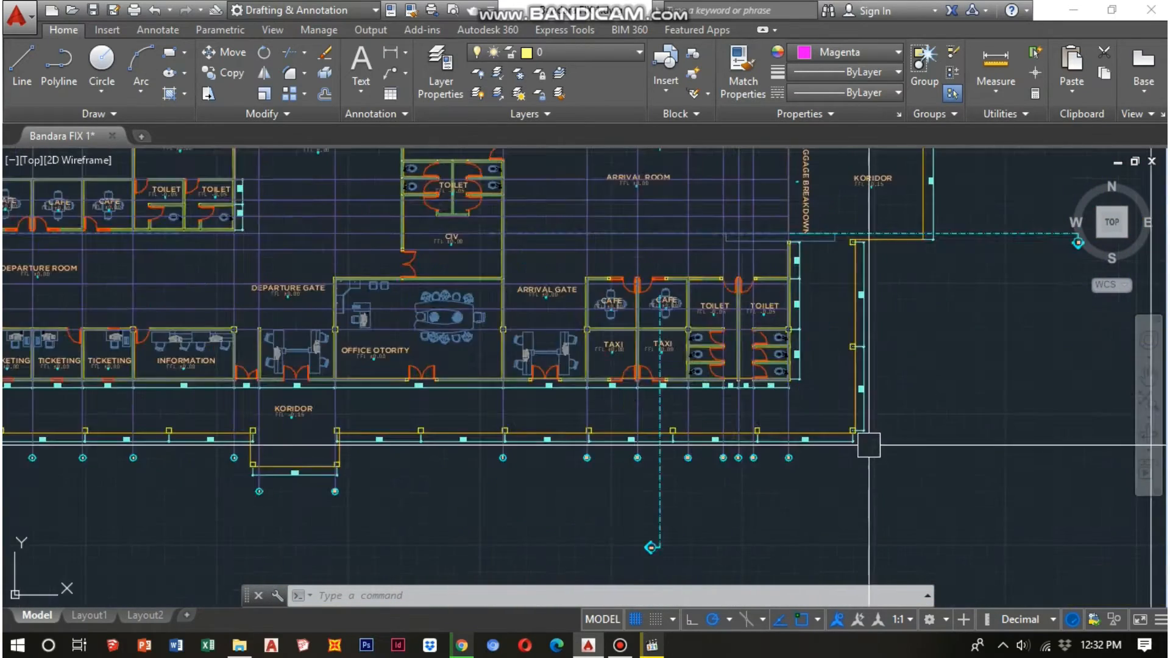
pyautogui.moveTo(878, 454); pyautogui.dragTo(878, 487, button='middle')
pyautogui.scroll(-2, 802, 436)
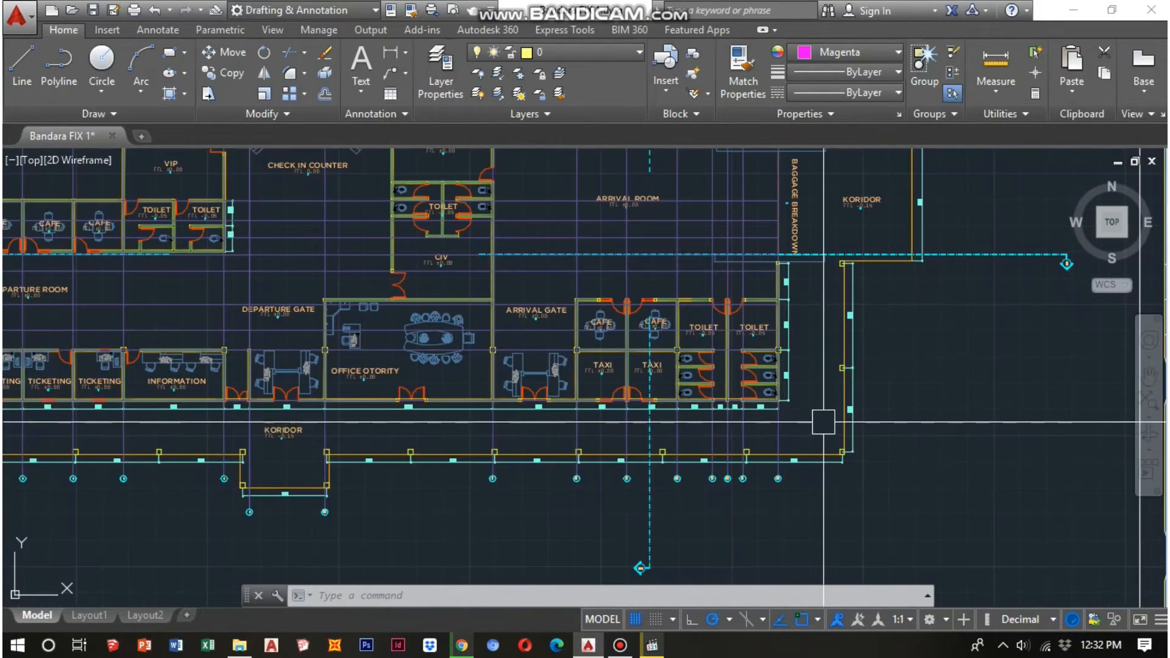
pyautogui.scroll(2, 832, 386)
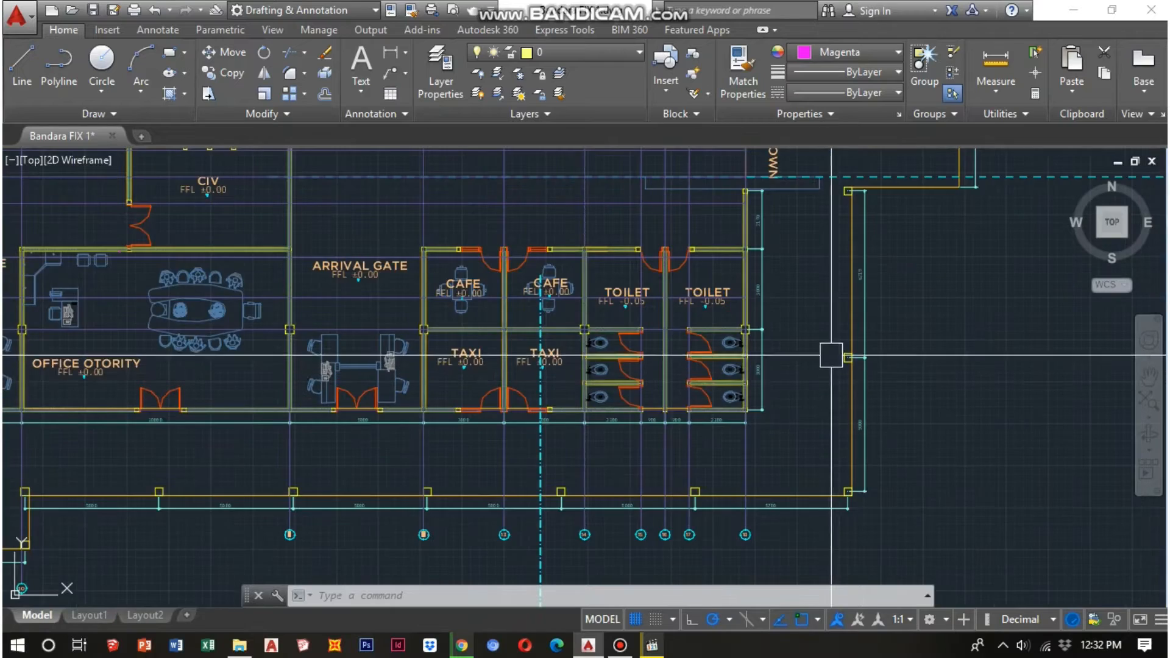
pyautogui.moveTo(832, 355); pyautogui.dragTo(810, 372, button='middle')
pyautogui.scroll(-2, 812, 373)
pyautogui.scroll(-4, 791, 306)
# Inspect the walls, doors and dimensions of the Public Telephone, Lost & Found and Counter CCTV rooms beside the arrival corridor.
pyautogui.moveTo(785, 302); pyautogui.dragTo(695, 316, button='middle')
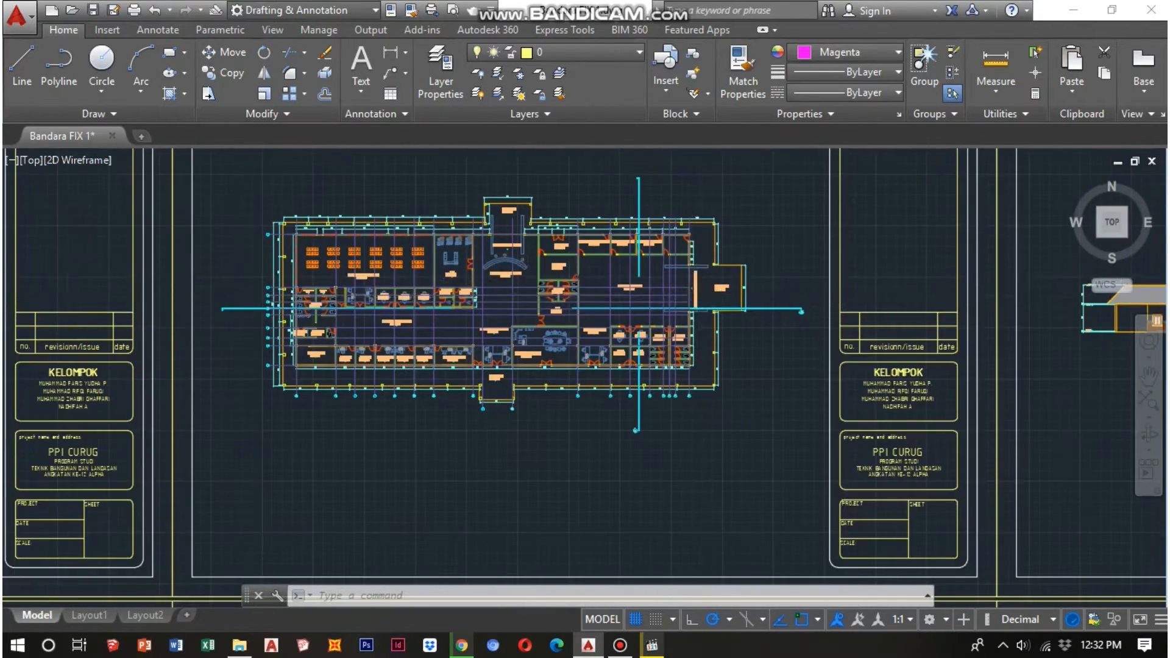
pyautogui.scroll(6, 638, 310)
pyautogui.scroll(-2, 725, 311)
pyautogui.moveTo(676, 165); pyautogui.dragTo(732, 230, button='middle')
pyautogui.scroll(3, 734, 279)
pyautogui.scroll(2, 735, 280)
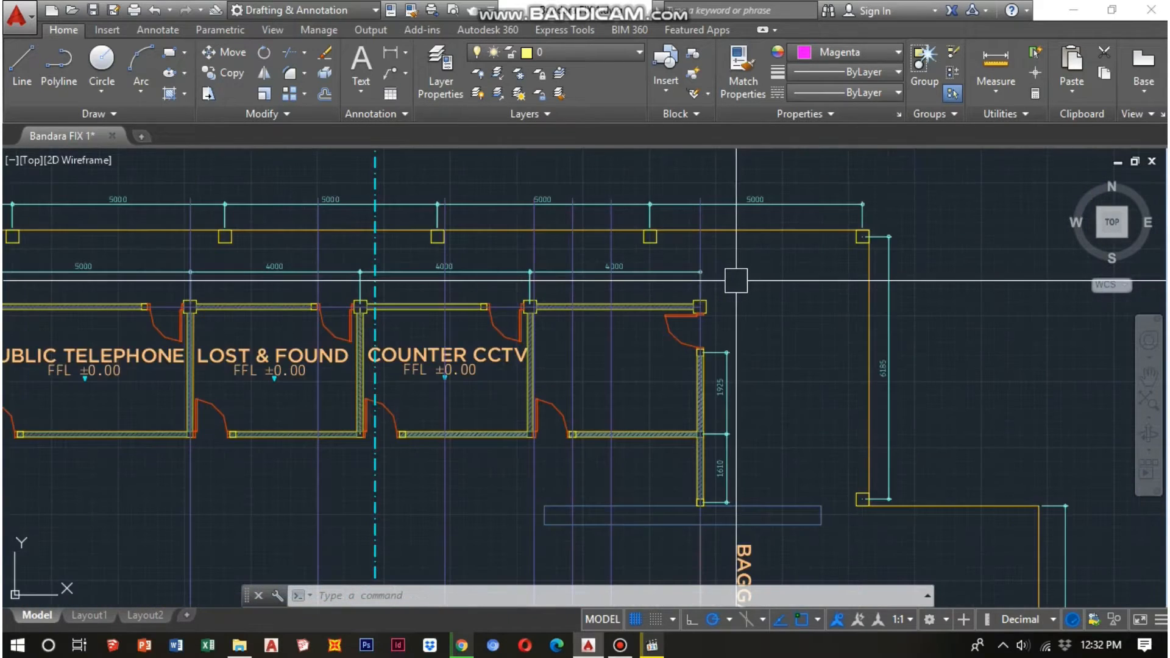
pyautogui.scroll(-1, 596, 352)
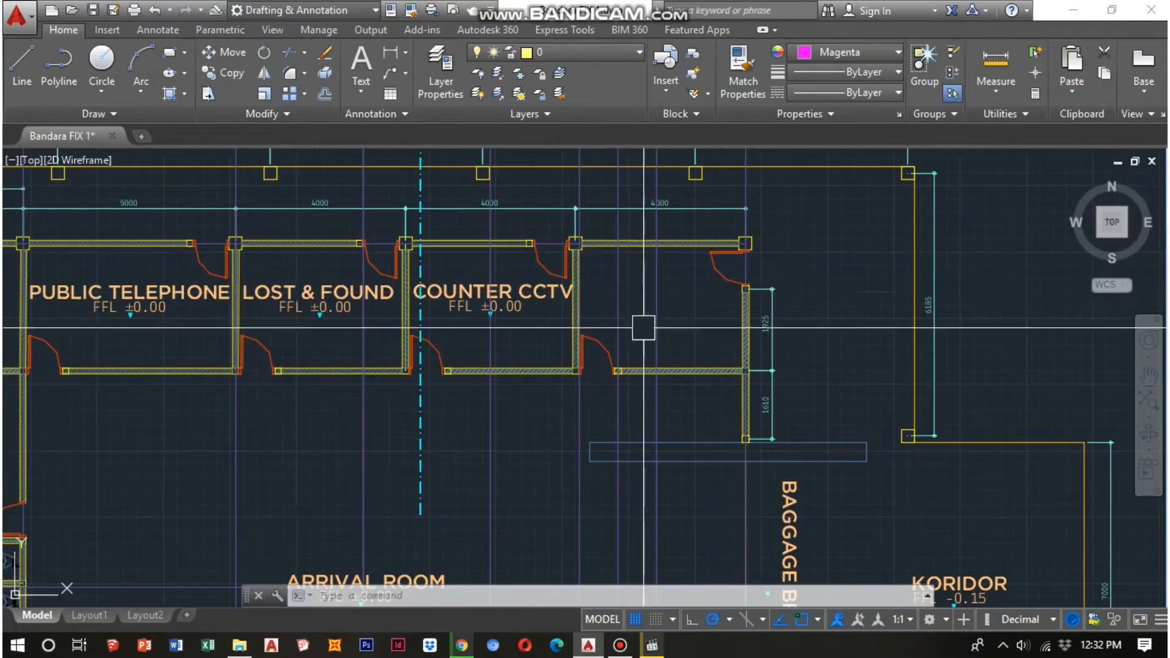
pyautogui.scroll(-2, 638, 327)
pyautogui.moveTo(674, 395); pyautogui.dragTo(869, 317, button='middle')
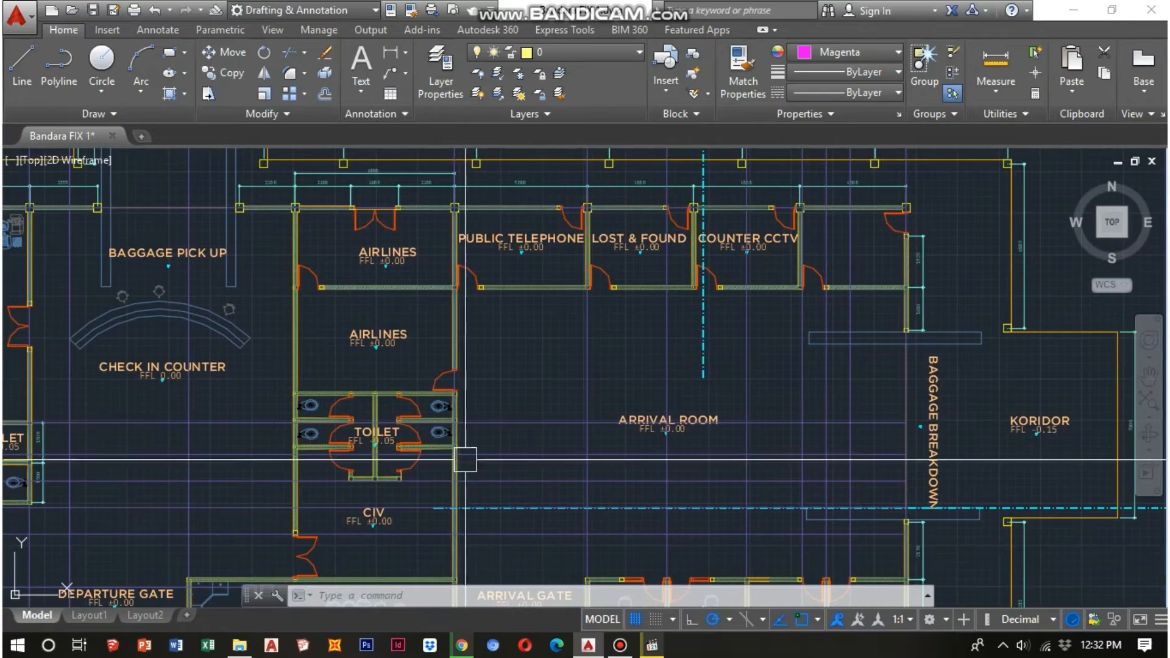
# Examine the CIV room's double door and the hatched wall it shares with the Office Otority.
pyautogui.moveTo(465, 458); pyautogui.dragTo(562, 366, button='middle')
pyautogui.scroll(4, 377, 451)
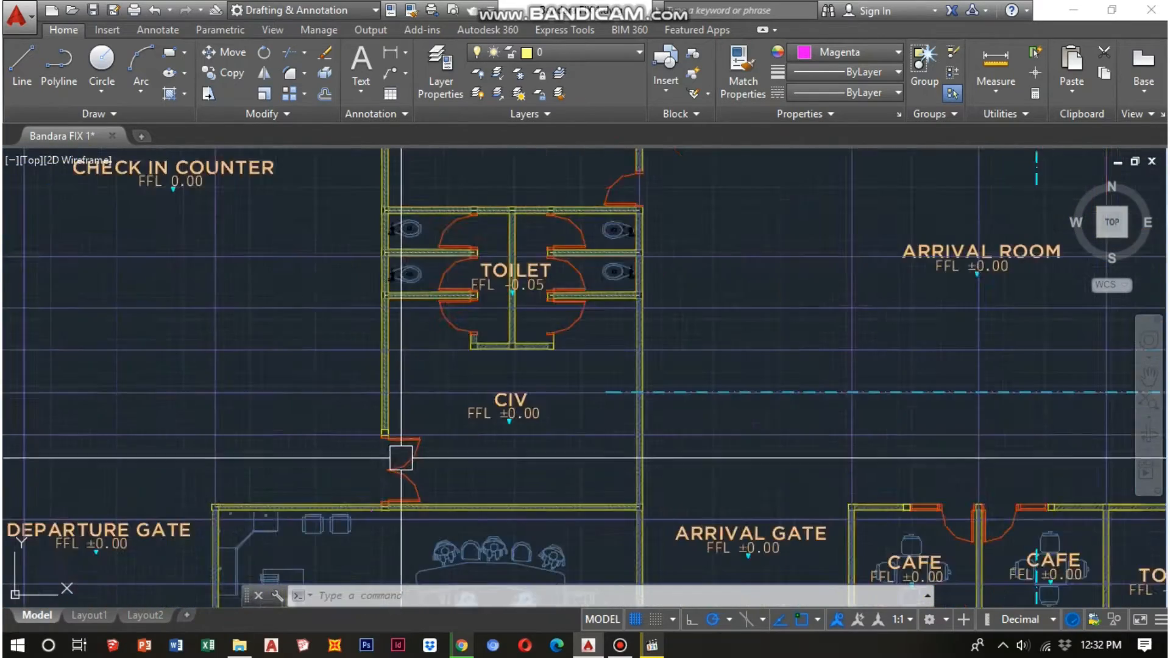
pyautogui.scroll(2, 484, 465)
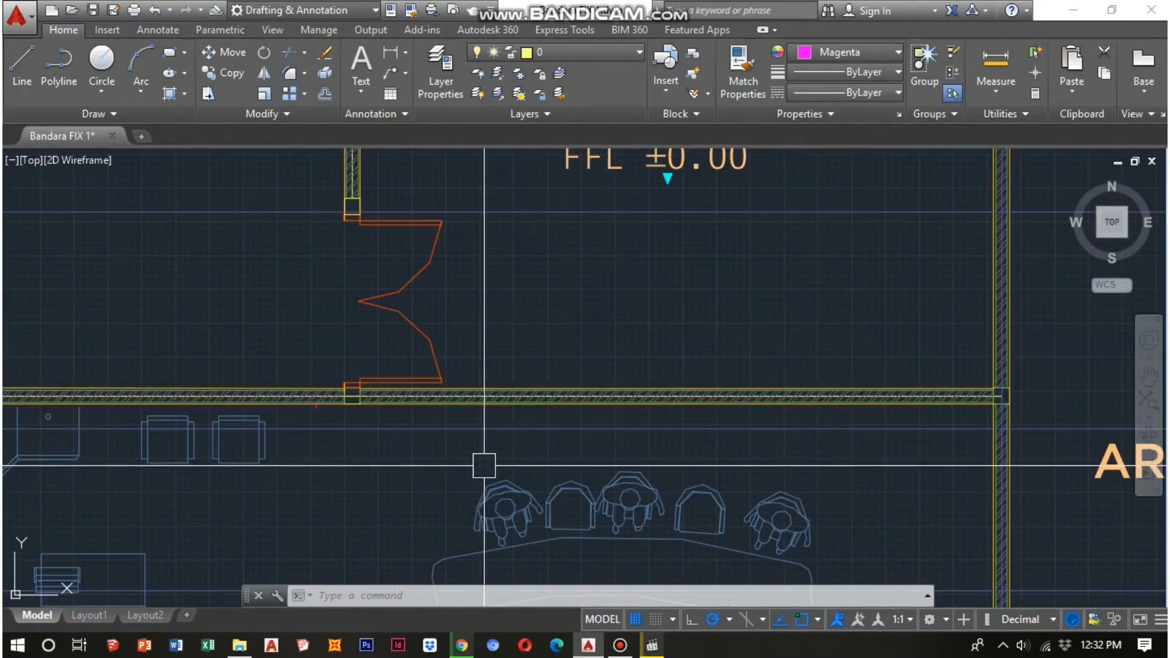
# Inspect the corridor-side wall, windows, doors and dimensions from the Office Otority past Information and Ticketing to the Offices and Musholla.
pyautogui.scroll(-3, 581, 296)
pyautogui.scroll(-3, 522, 414)
pyautogui.scroll(2, 372, 488)
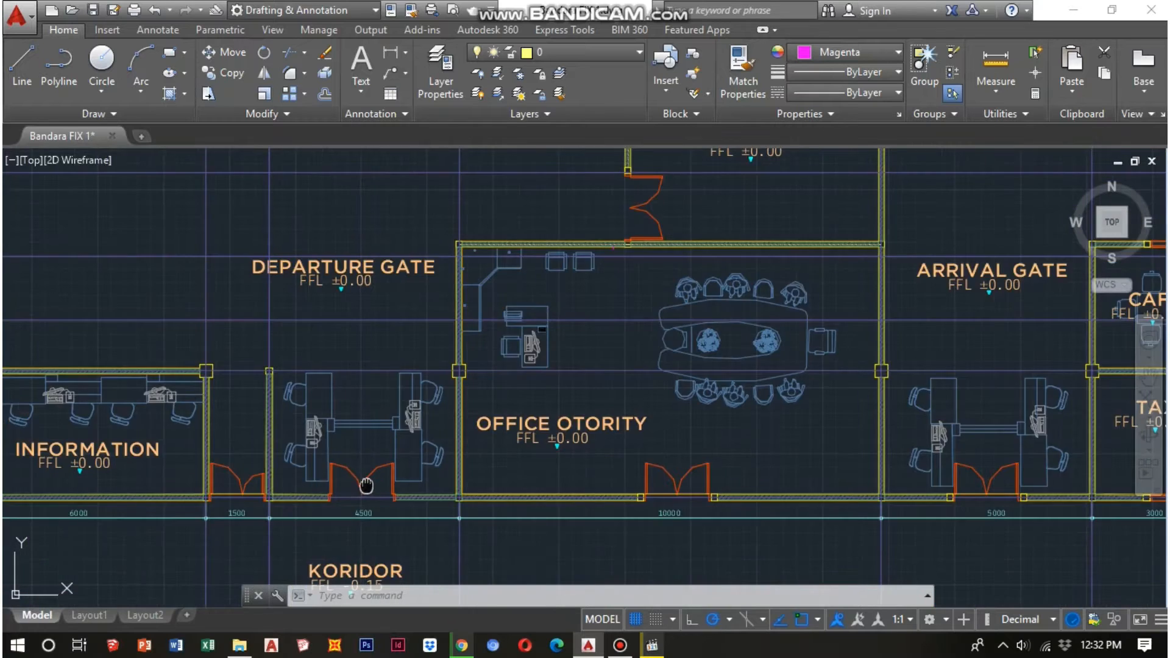
pyautogui.moveTo(278, 509); pyautogui.dragTo(342, 482, button='middle')
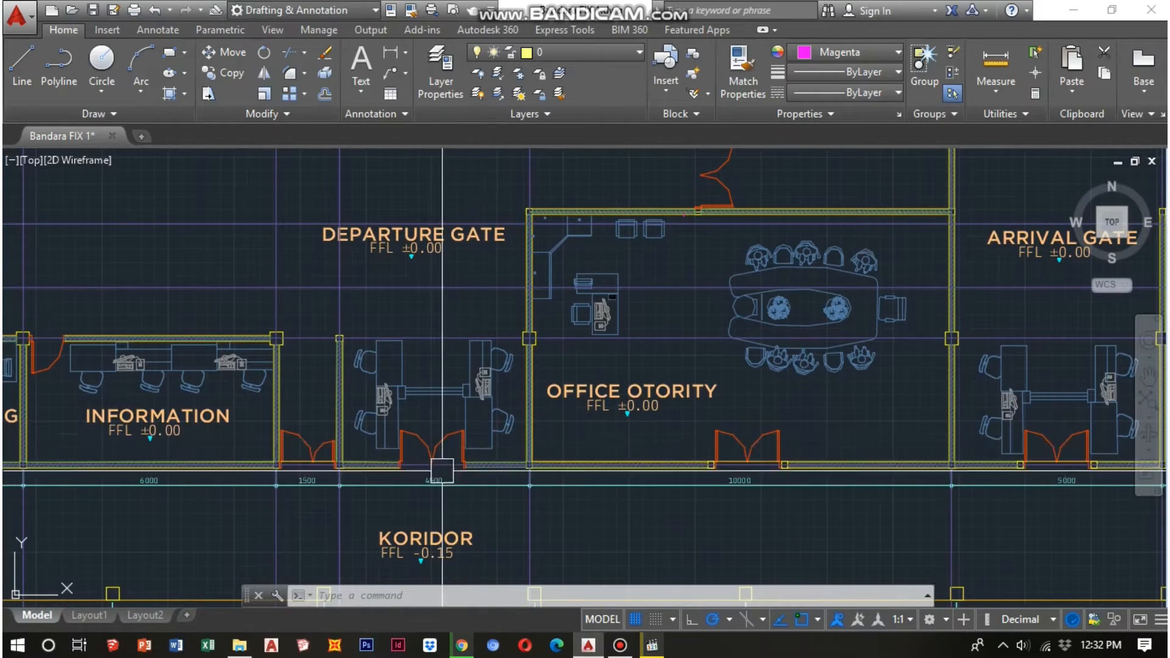
pyautogui.moveTo(274, 428); pyautogui.dragTo(580, 421, button='middle')
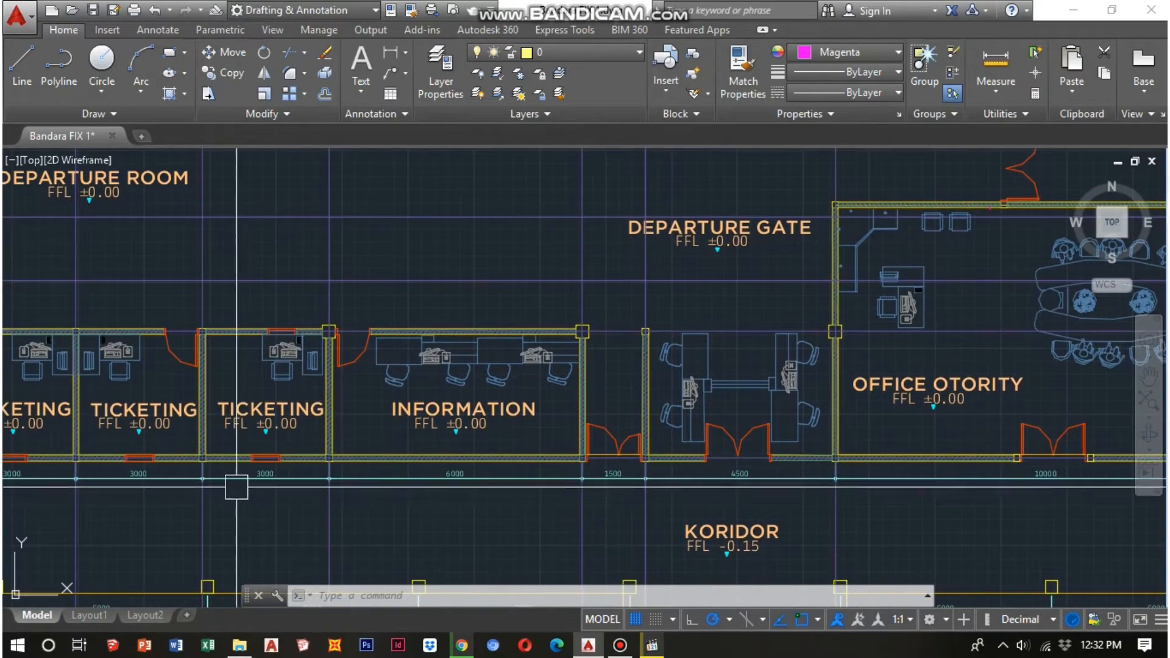
pyautogui.moveTo(256, 481); pyautogui.dragTo(461, 431, button='middle')
pyautogui.scroll(4, 372, 448)
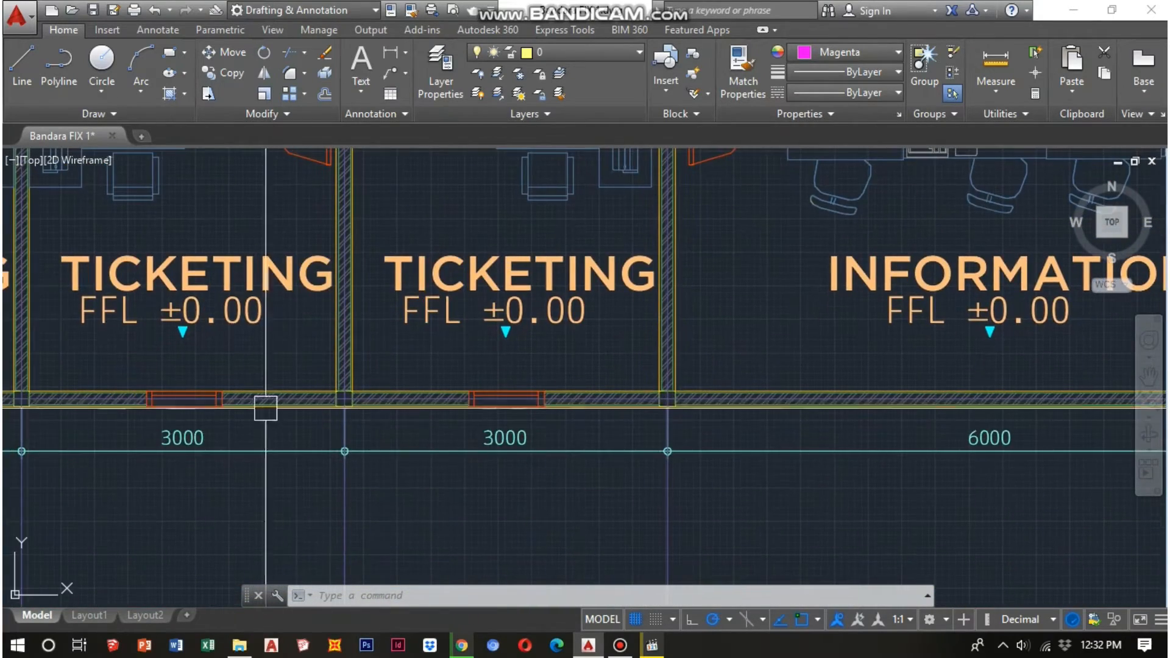
pyautogui.moveTo(266, 408); pyautogui.dragTo(483, 421, button='middle')
pyautogui.scroll(-2, 482, 421)
pyautogui.moveTo(217, 421); pyautogui.dragTo(426, 410, button='middle')
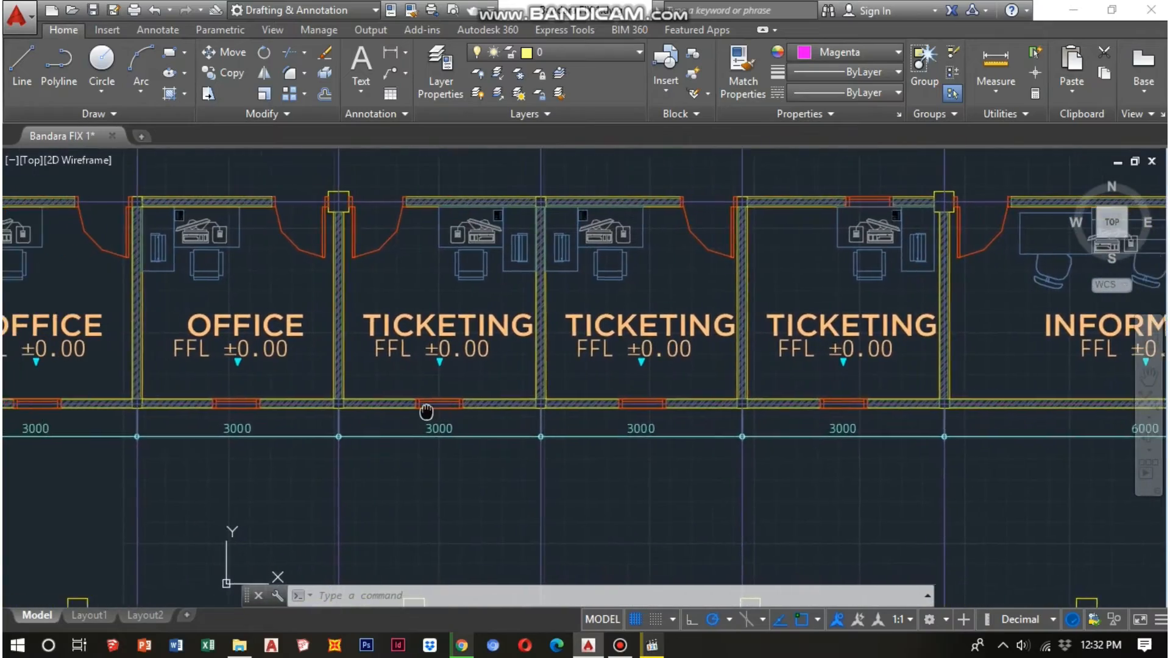
pyautogui.scroll(-2, 430, 409)
pyautogui.moveTo(232, 362); pyautogui.dragTo(389, 431, button='middle')
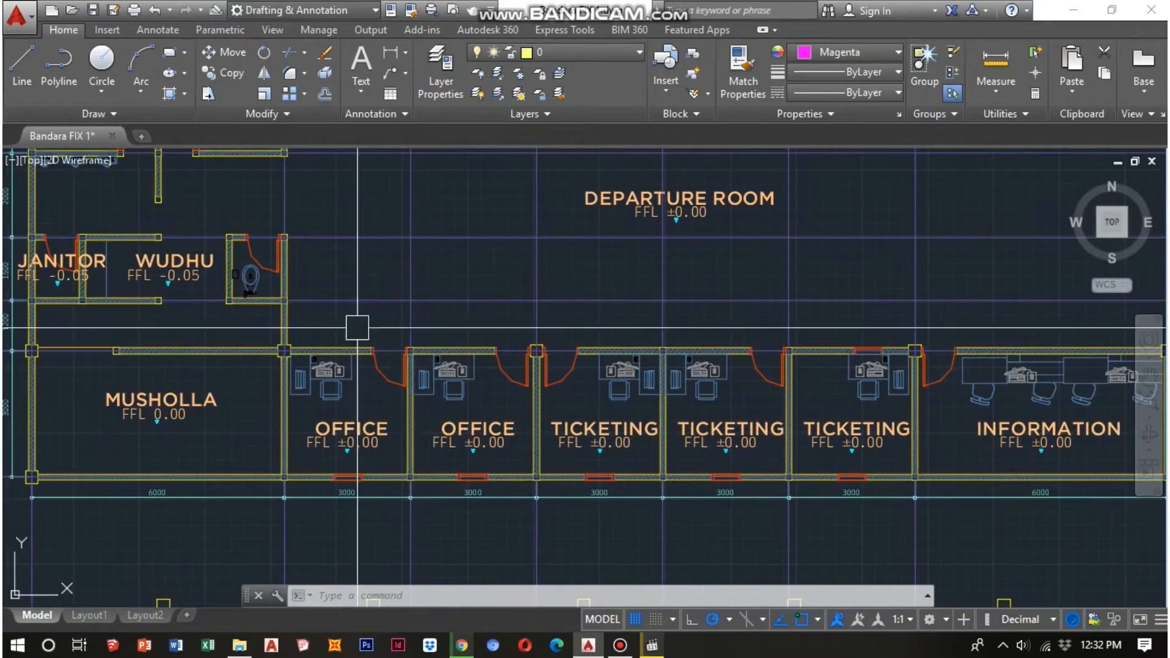
# Survey the Boarding Longue's outer wall with its windows, columns and dimension chains up to the Baggage Pick Up opening.
pyautogui.moveTo(355, 290); pyautogui.dragTo(398, 433, button='middle')
pyautogui.scroll(-4, 399, 437)
pyautogui.moveTo(470, 343); pyautogui.dragTo(405, 397, button='middle')
pyautogui.scroll(2, 428, 289)
pyautogui.moveTo(439, 287); pyautogui.dragTo(413, 384, button='middle')
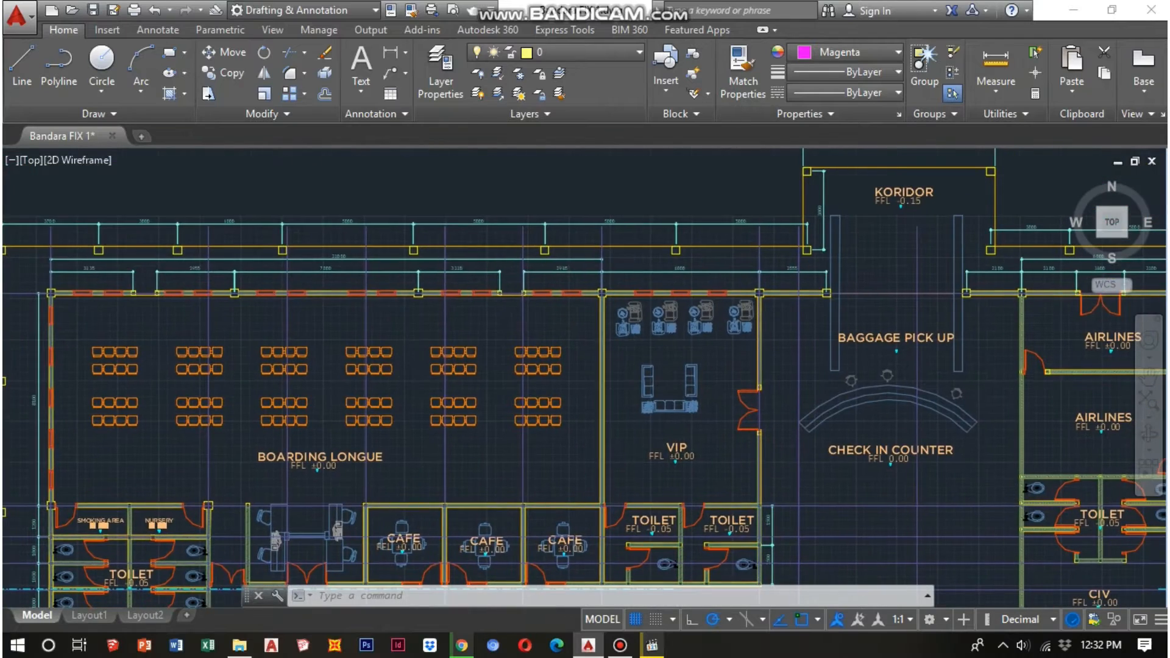
pyautogui.scroll(2, 517, 272)
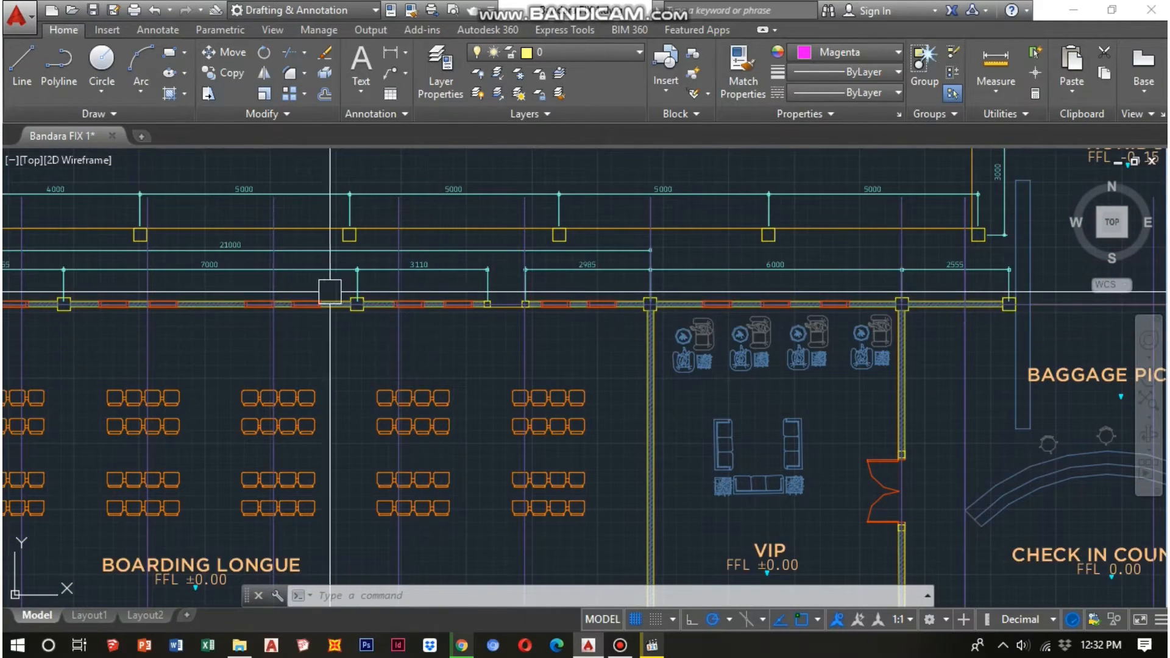
pyautogui.moveTo(118, 375); pyautogui.dragTo(228, 392, button='middle')
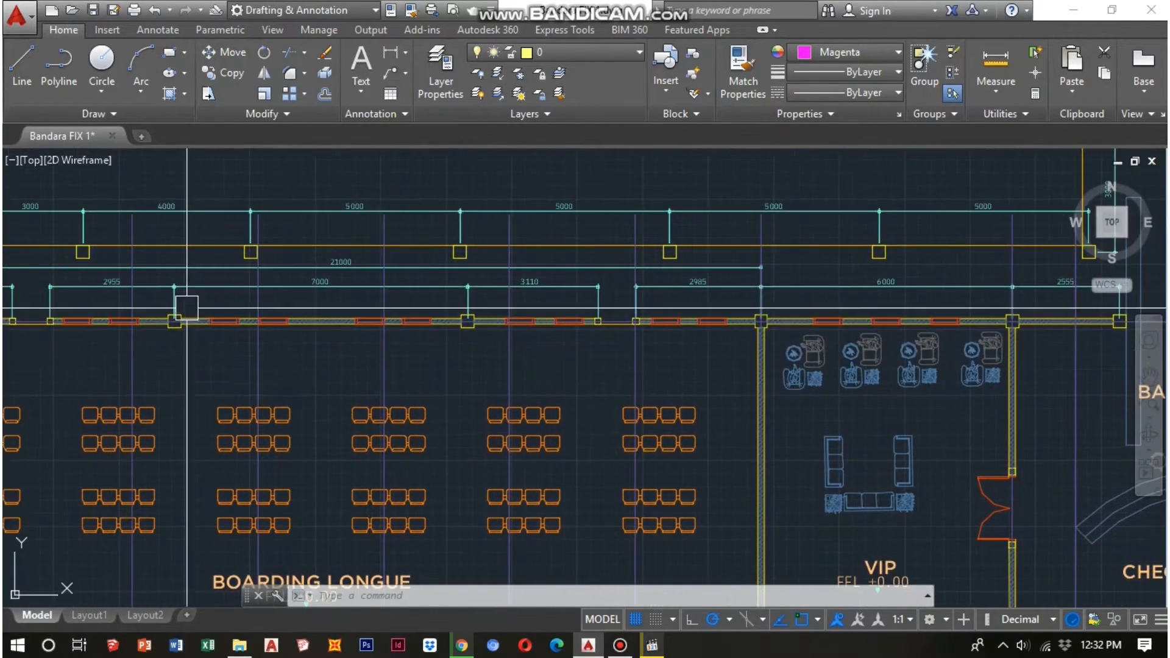
pyautogui.moveTo(650, 326); pyautogui.dragTo(495, 303, button='middle')
pyautogui.moveTo(651, 295); pyautogui.dragTo(473, 261, button='middle')
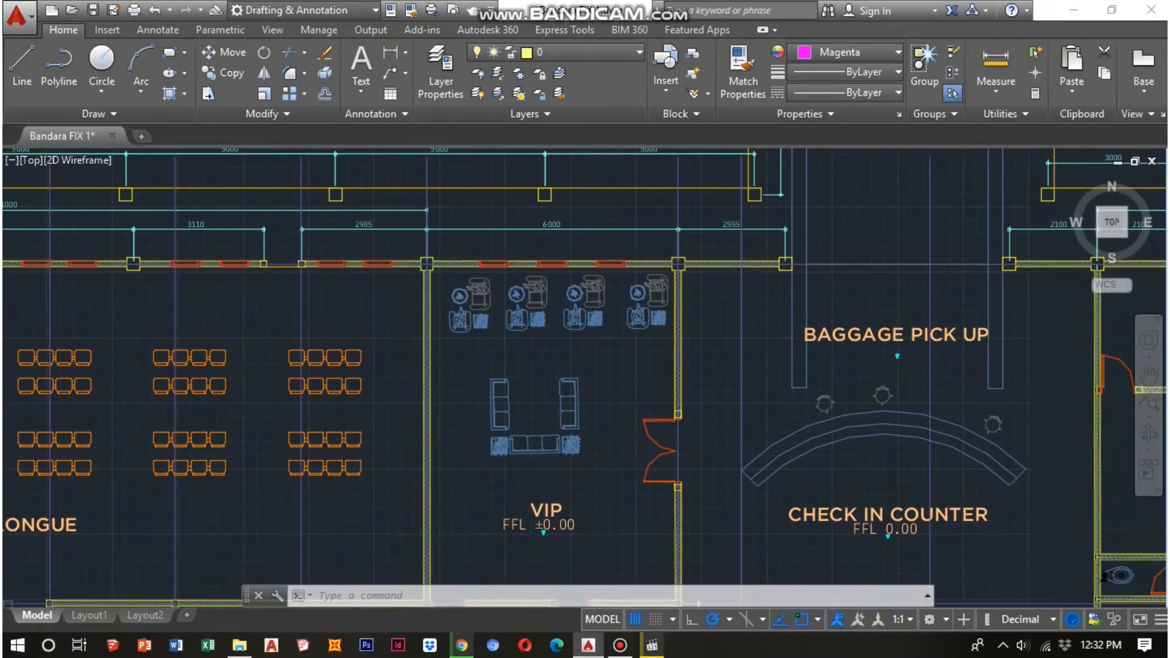
# Examine the VIP room's windows, furniture and double door, and the adjoining Check In Counter, Airlines, Toilet and CIV areas.
pyautogui.scroll(2, 622, 332)
pyautogui.moveTo(622, 332); pyautogui.dragTo(586, 362, button='middle')
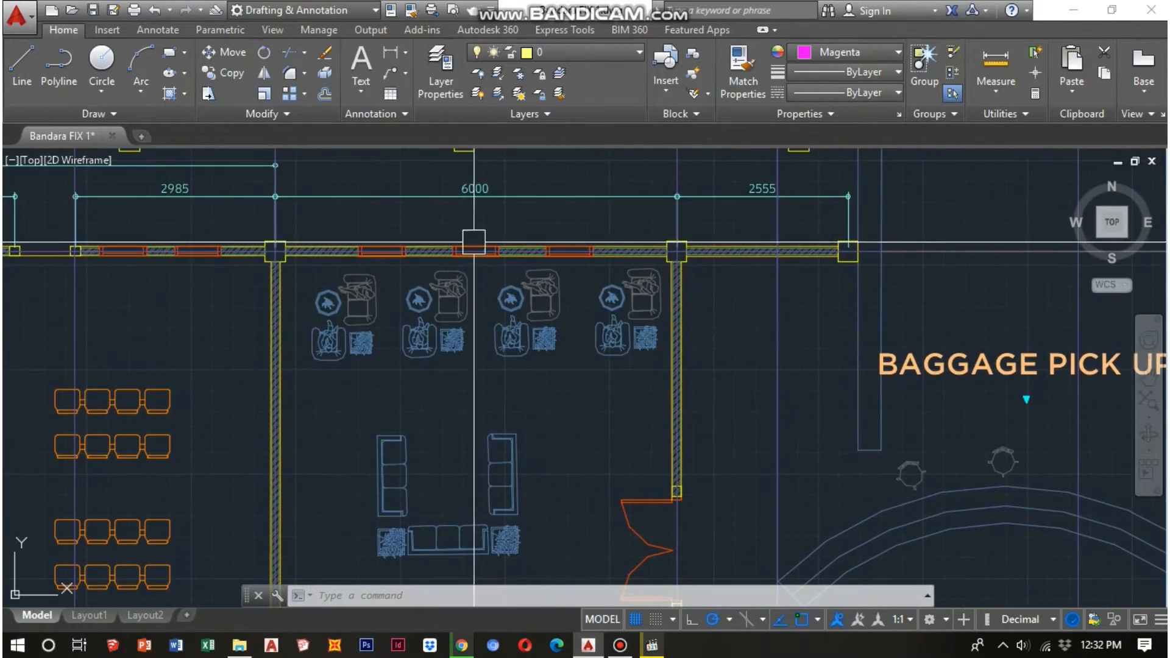
pyautogui.scroll(-2, 575, 427)
pyautogui.moveTo(575, 427); pyautogui.dragTo(504, 305, button='middle')
pyautogui.moveTo(526, 503)
pyautogui.mouseDown(button='middle')
pyautogui.moveTo(528, 511)
pyautogui.moveTo(519, 477)
pyautogui.moveTo(522, 504)
pyautogui.mouseUp(button='middle')
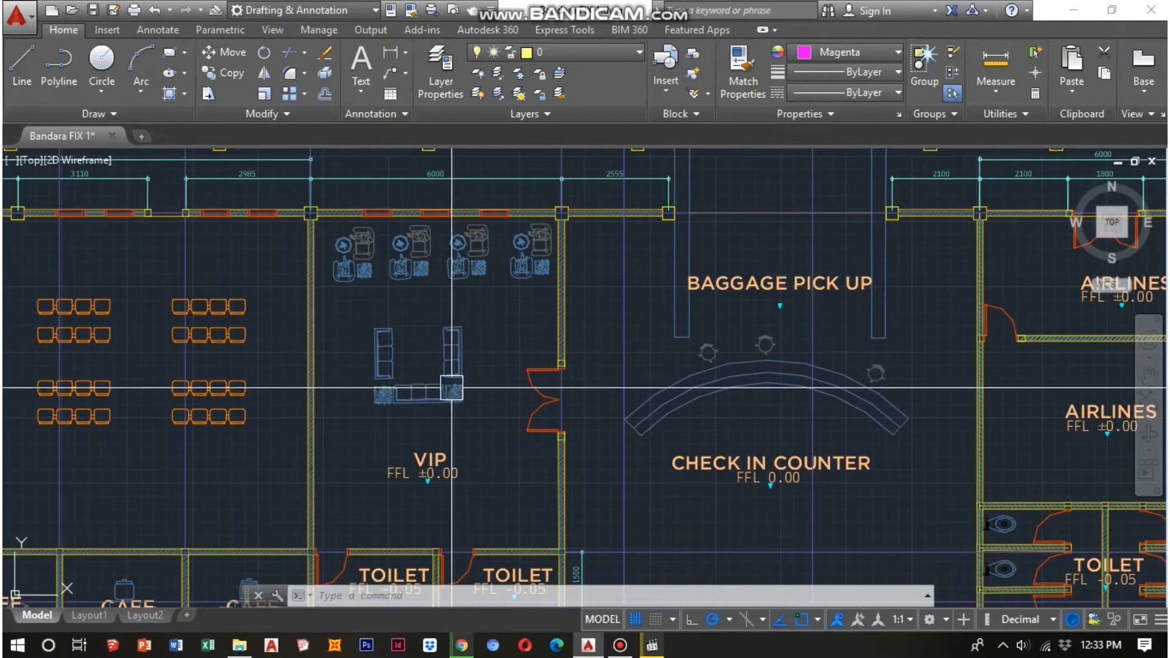
pyautogui.scroll(4, 449, 299)
pyautogui.moveTo(465, 301); pyautogui.dragTo(493, 371, button='middle')
pyautogui.scroll(-2, 492, 371)
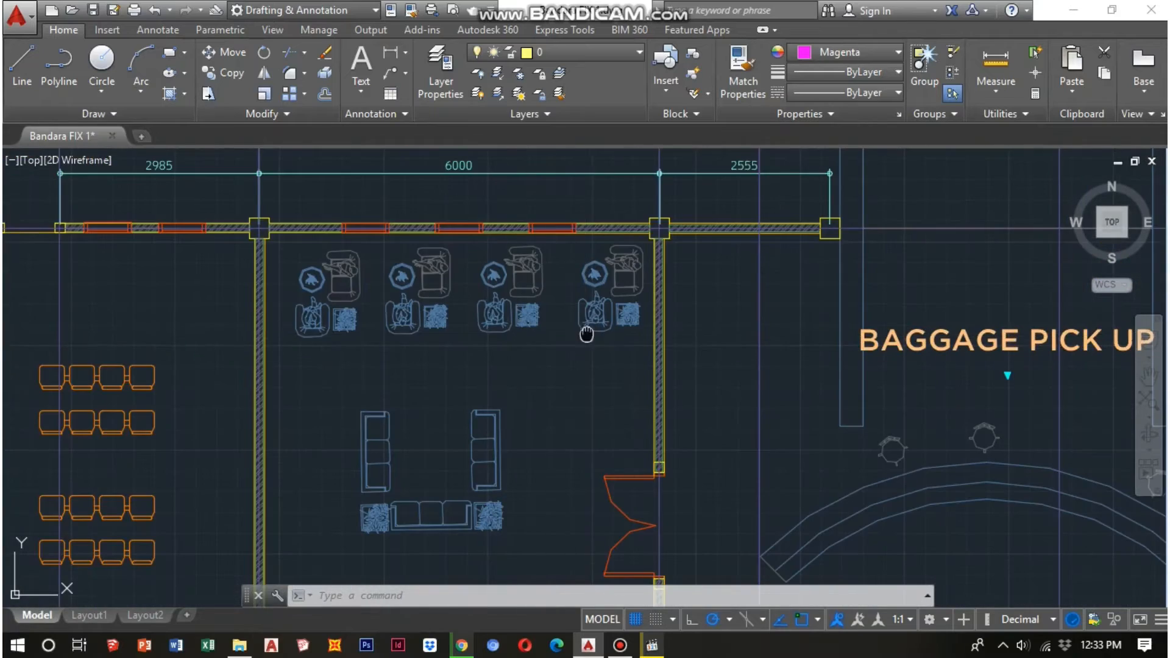
pyautogui.moveTo(587, 334); pyautogui.dragTo(439, 295, button='middle')
pyautogui.scroll(-4, 439, 295)
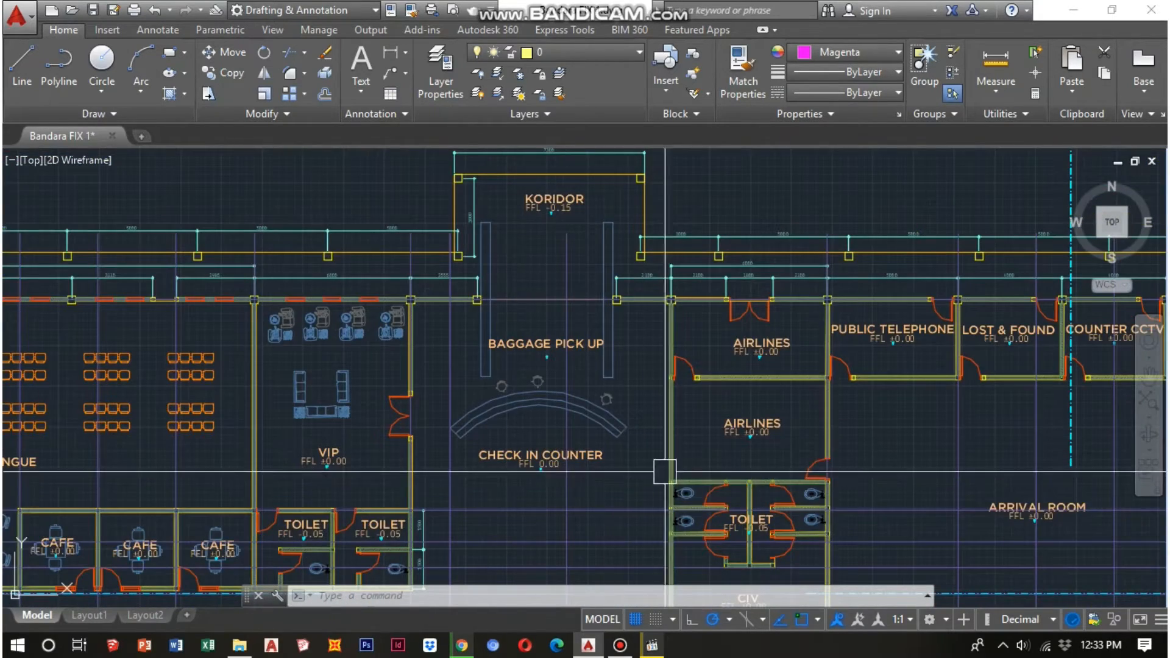
pyautogui.moveTo(665, 472); pyautogui.dragTo(564, 417, button='middle')
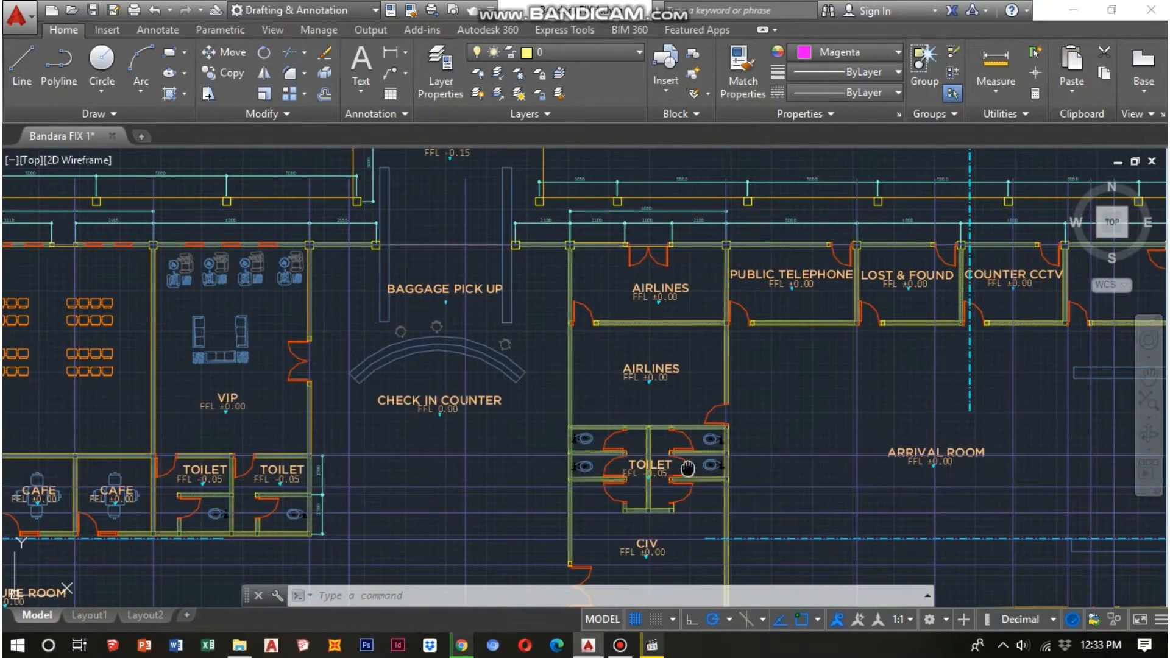
pyautogui.moveTo(688, 468); pyautogui.dragTo(650, 280, button='middle')
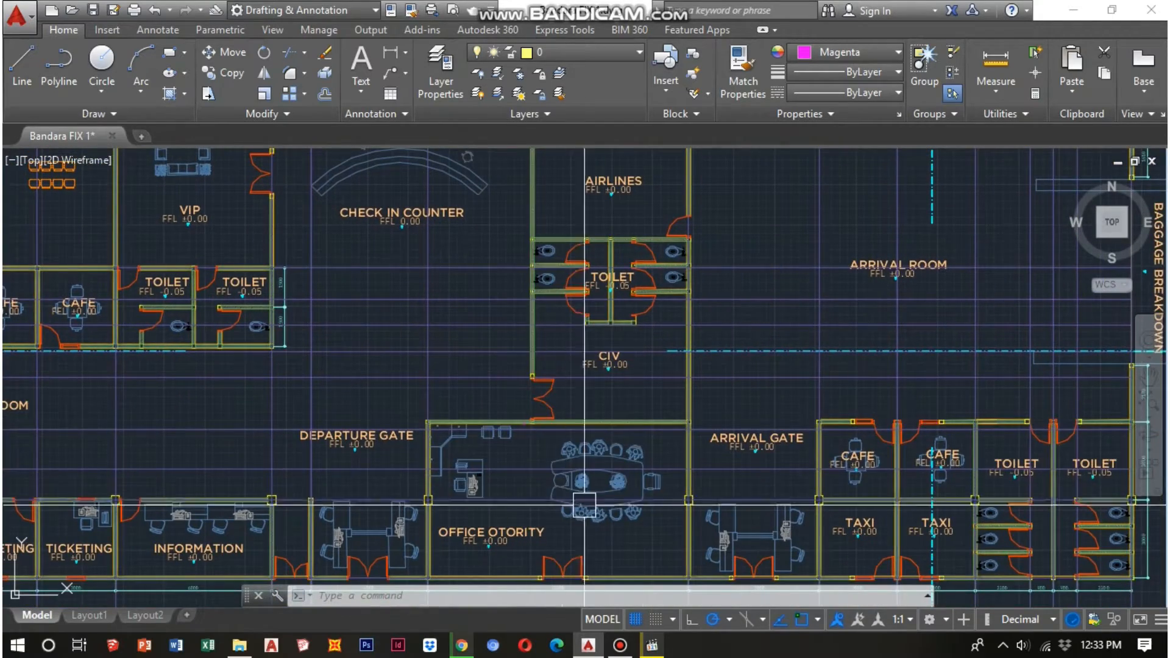
pyautogui.moveTo(712, 467); pyautogui.dragTo(472, 433, button='middle')
# Examine the roof, columns, doors and windows of the building elevation on the sheet beside the floor plan.
pyautogui.scroll(-4, 472, 433)
pyautogui.scroll(-2, 620, 466)
pyautogui.moveTo(625, 465); pyautogui.dragTo(546, 433, button='middle')
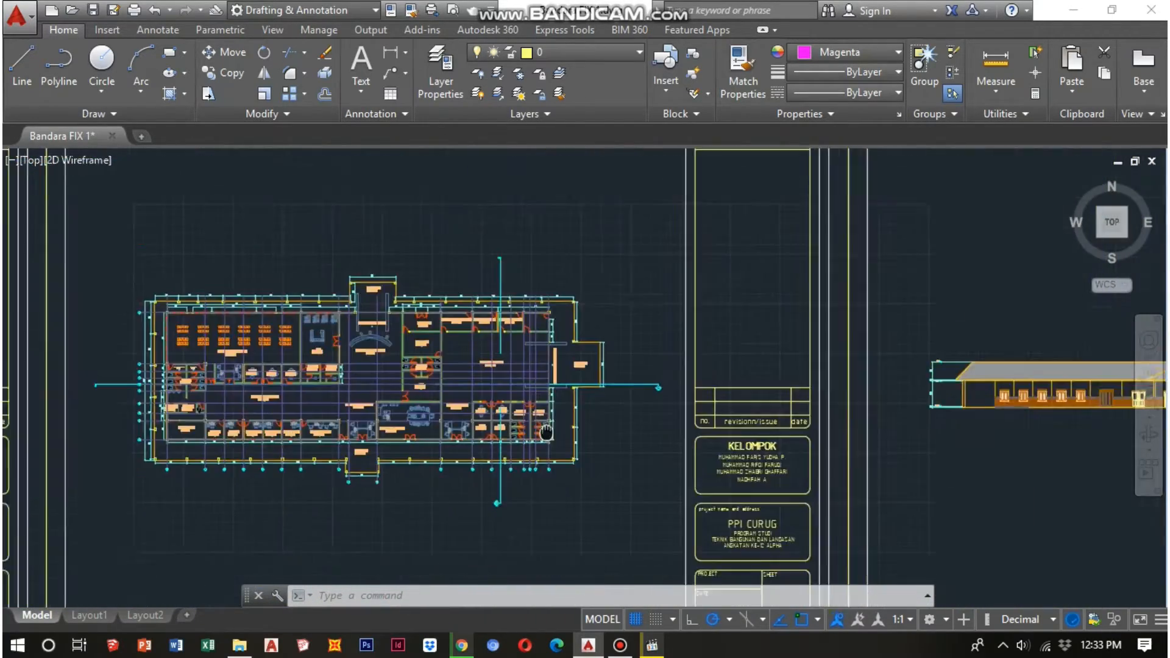
pyautogui.scroll(-2, 546, 433)
pyautogui.moveTo(739, 417); pyautogui.dragTo(610, 417, button='middle')
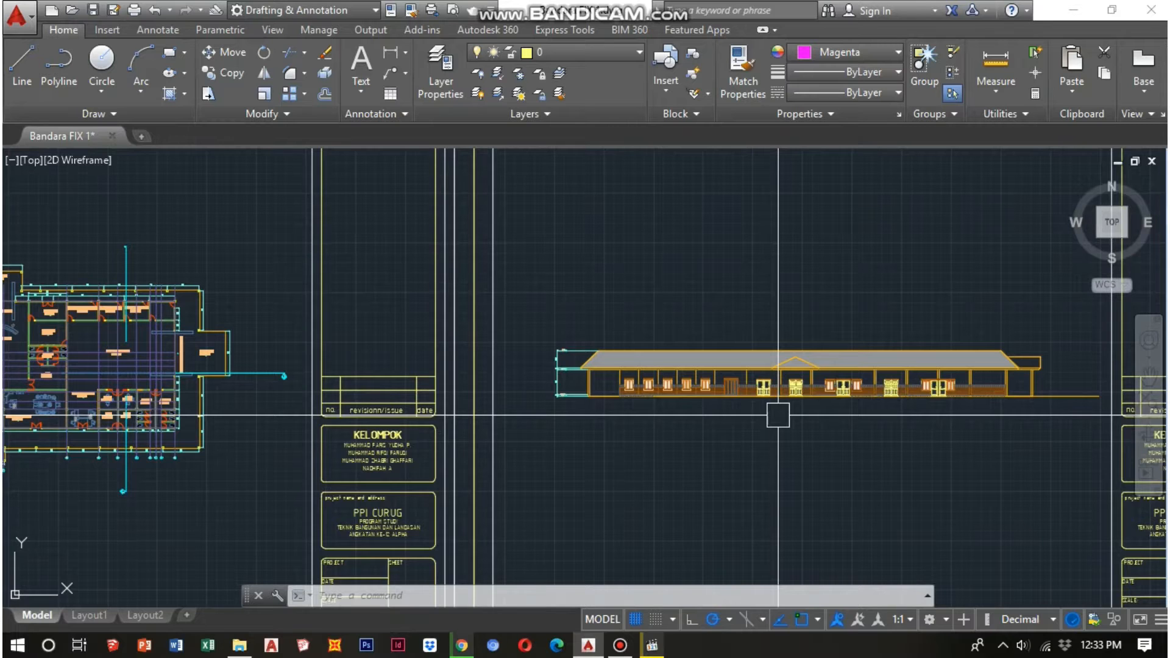
pyautogui.scroll(2, 793, 409)
pyautogui.moveTo(768, 408); pyautogui.dragTo(593, 429, button='middle')
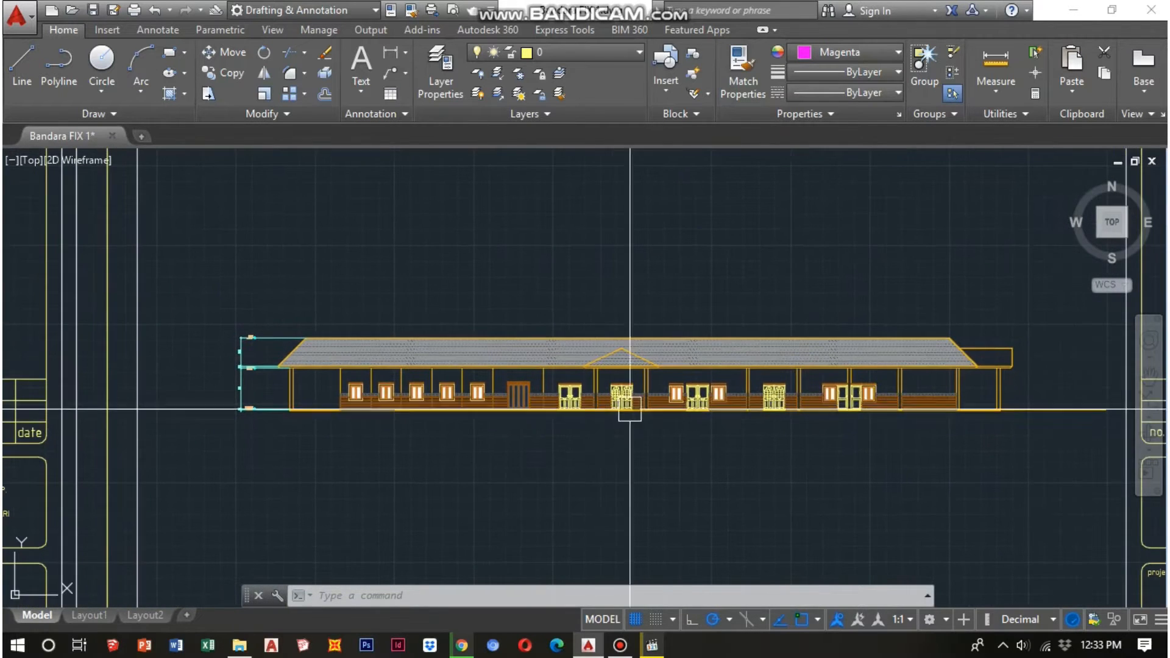
# Copy the floor plan from its lower corner to the empty space above the elevation sheet.
pyautogui.scroll(-5, 700, 373)
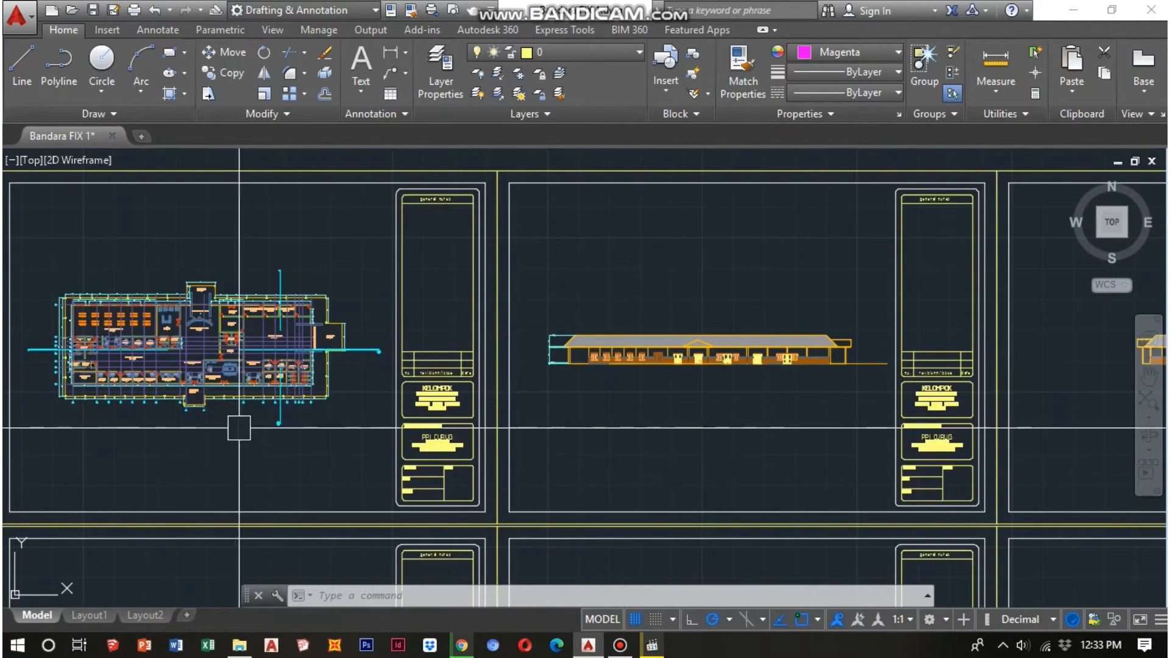
pyautogui.moveTo(259, 301); pyautogui.dragTo(293, 348, button='middle')
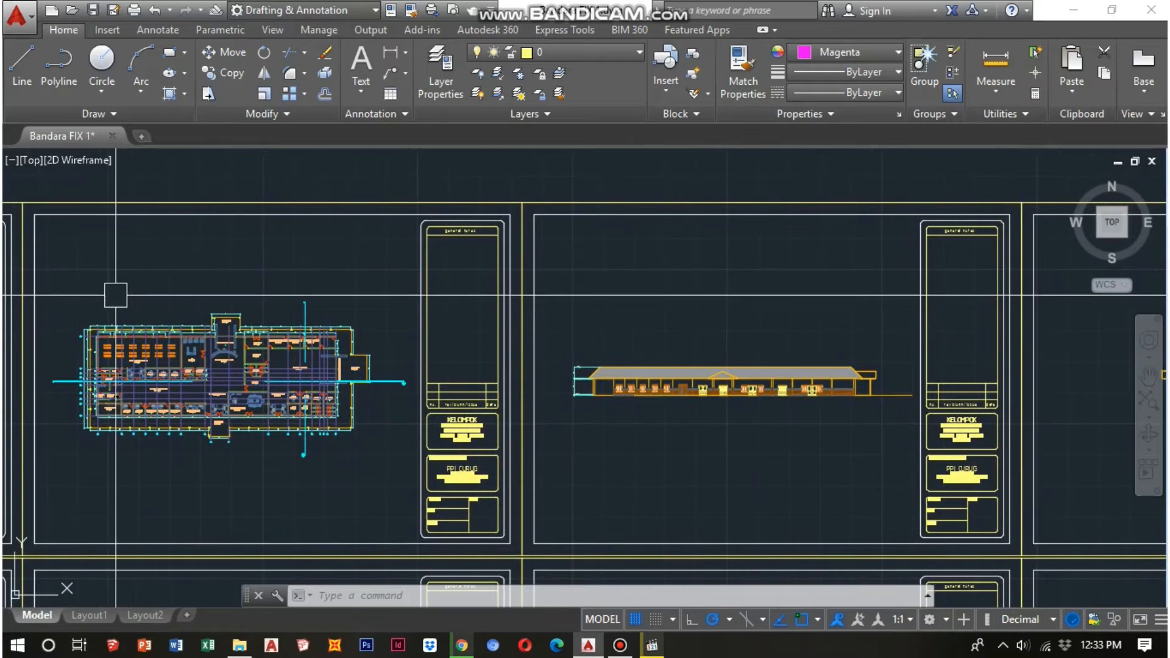
pyautogui.moveTo(135, 334); pyautogui.dragTo(205, 342, button='middle')
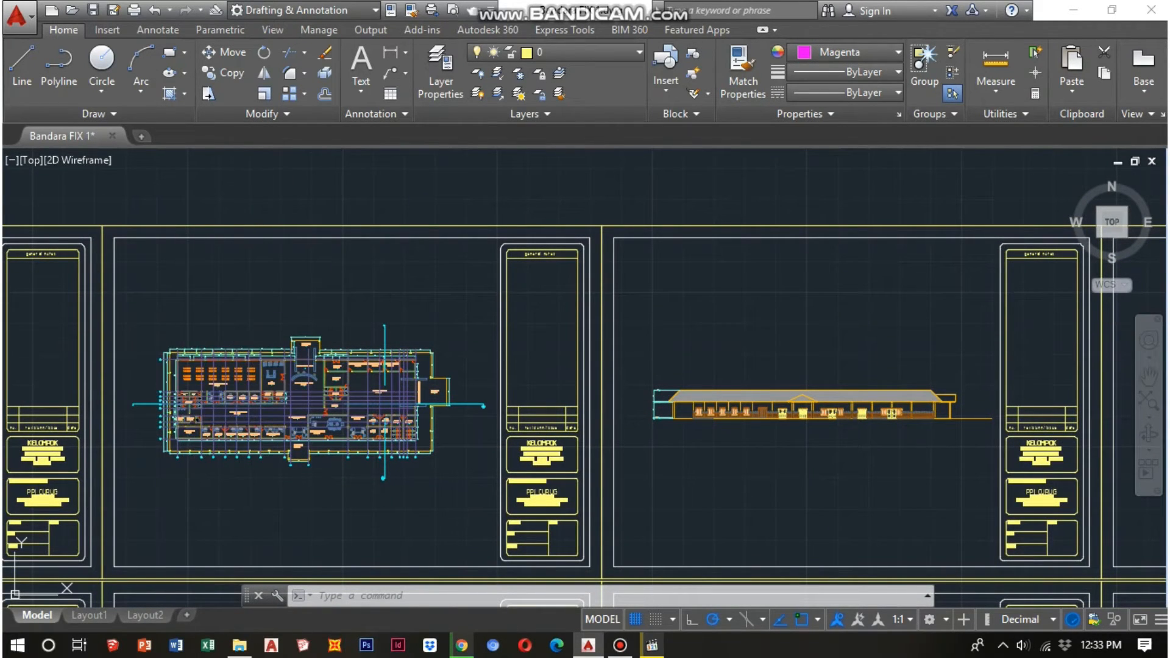
pyautogui.click(168, 293)
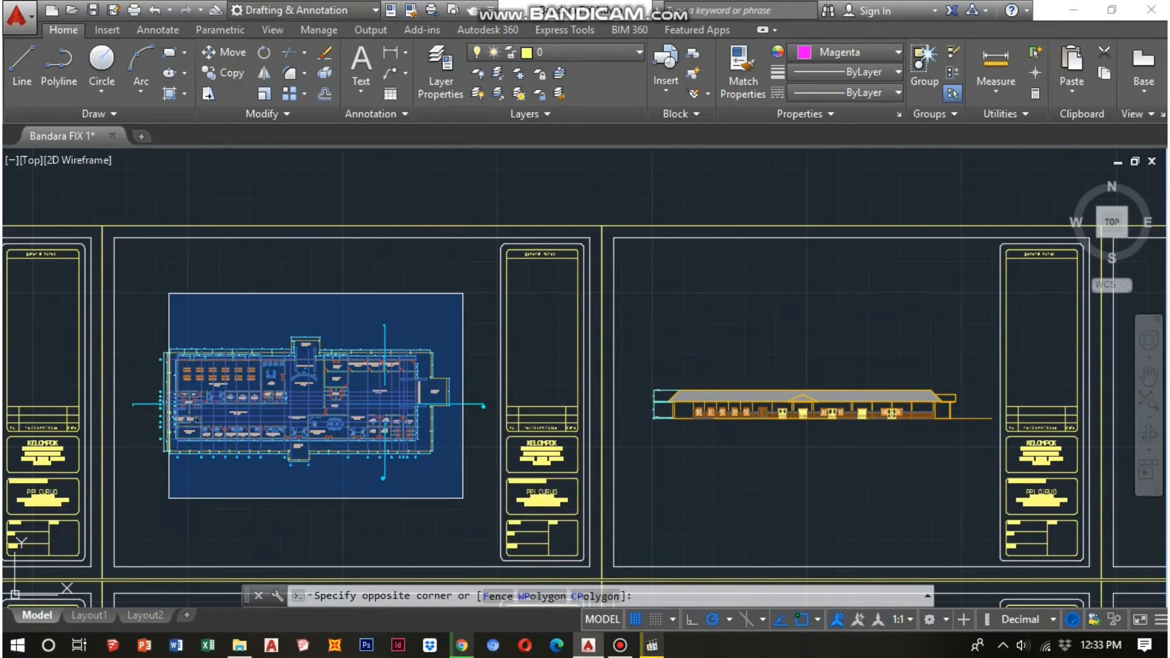
pyautogui.click(463, 498)
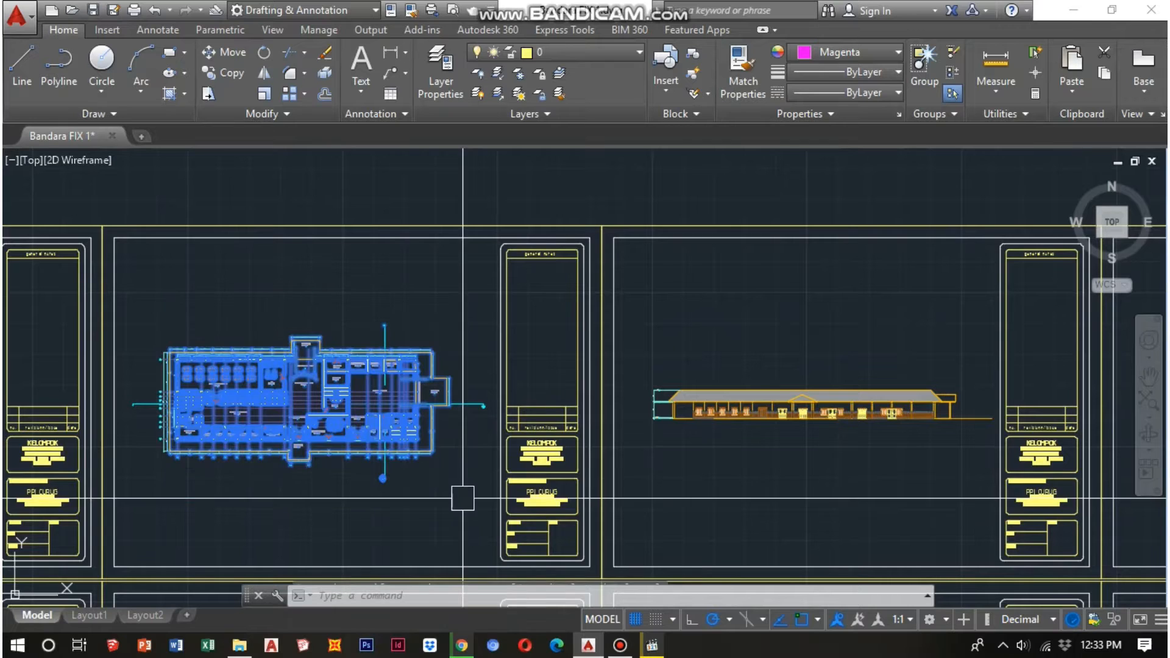
pyautogui.click(182, 282)
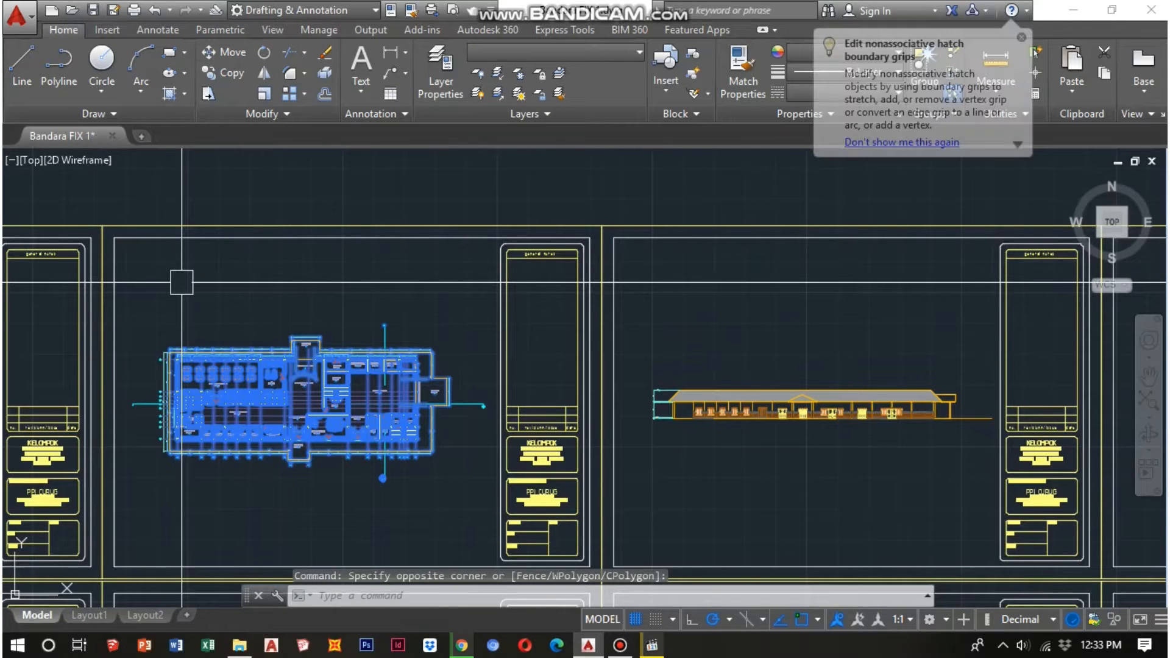
pyautogui.write('co')
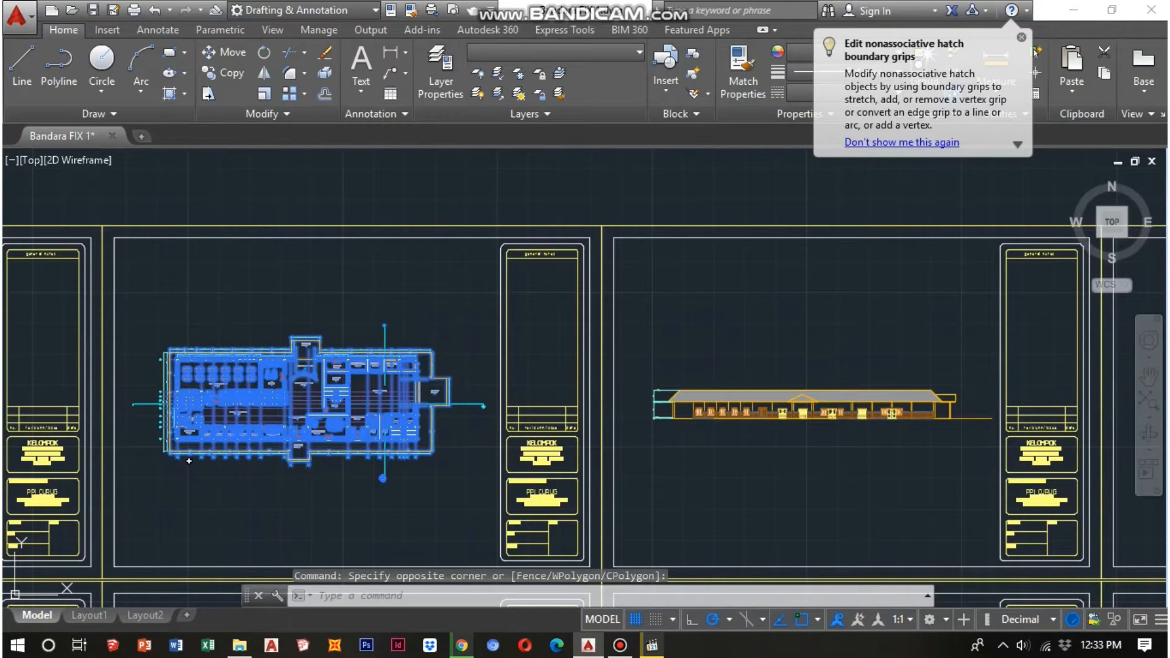
pyautogui.press('Return')
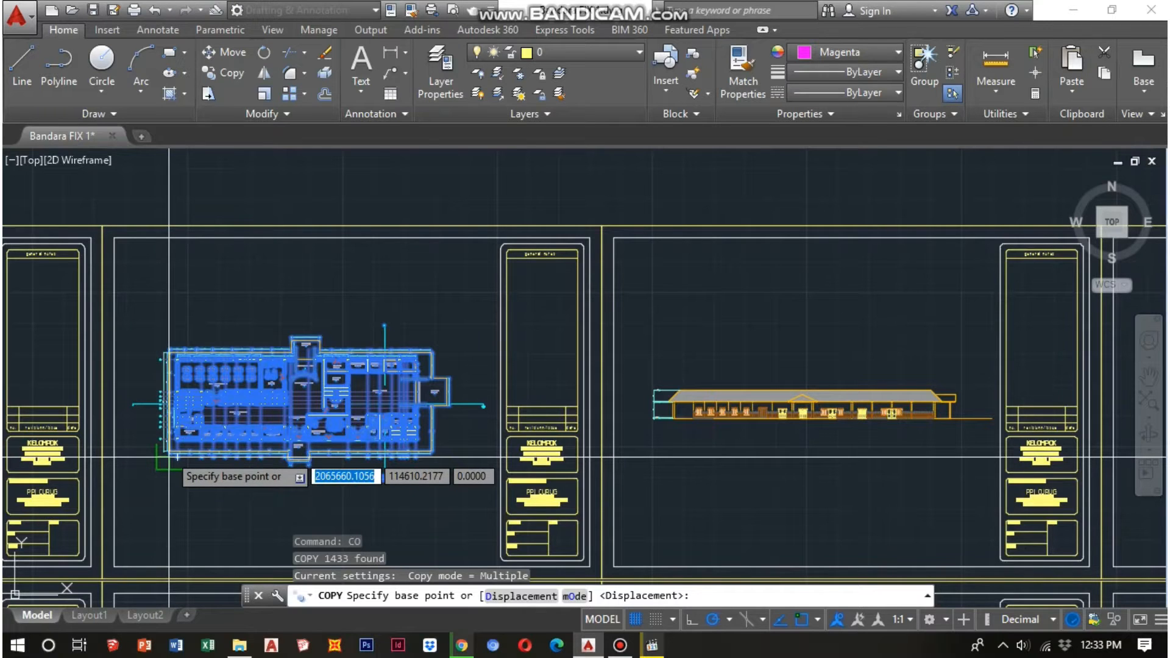
pyautogui.click(169, 456)
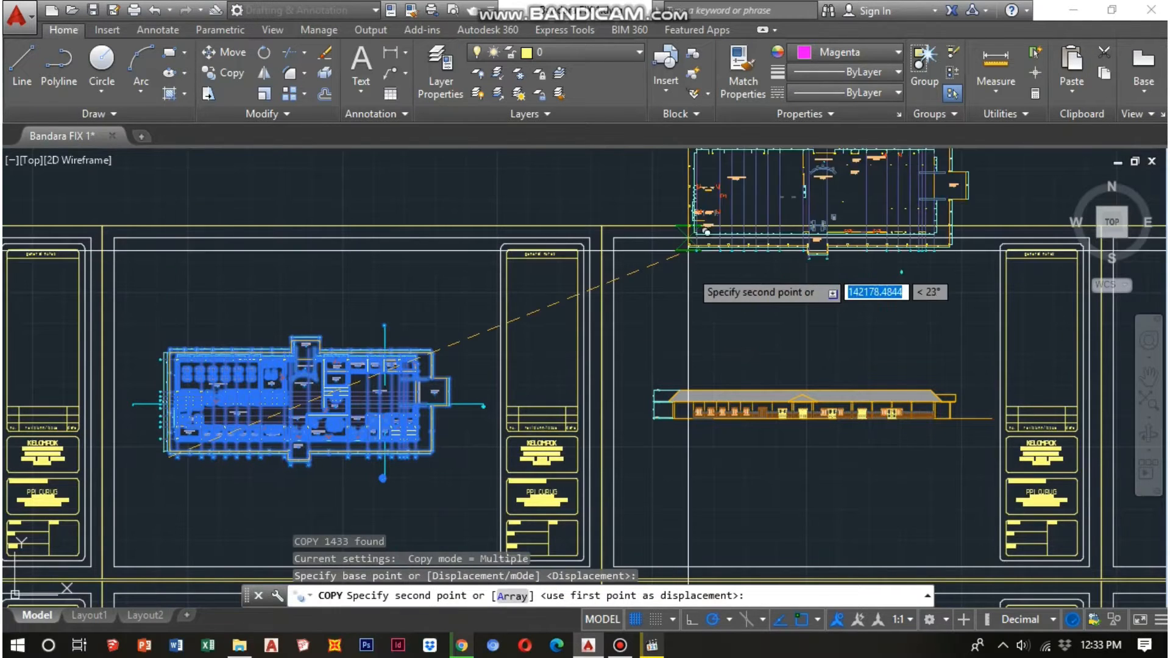
pyautogui.moveTo(689, 250)
pyautogui.mouseDown(button='middle')
pyautogui.moveTo(624, 278)
pyautogui.moveTo(622, 318)
pyautogui.mouseUp(button='middle')
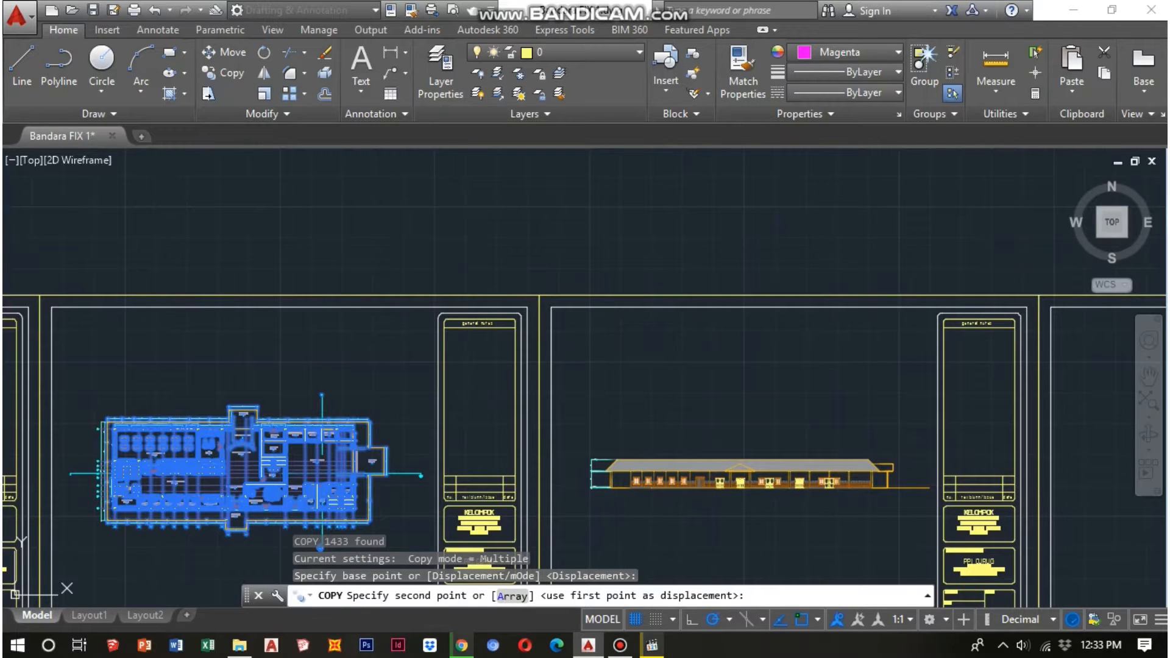
pyautogui.click(613, 256)
pyautogui.press('Escape')
# Inspect the copied plan's Musholla corner, its columns, walls and axis 1, and its position relative to the elevation underneath.
pyautogui.moveTo(627, 384); pyautogui.dragTo(580, 386, button='middle')
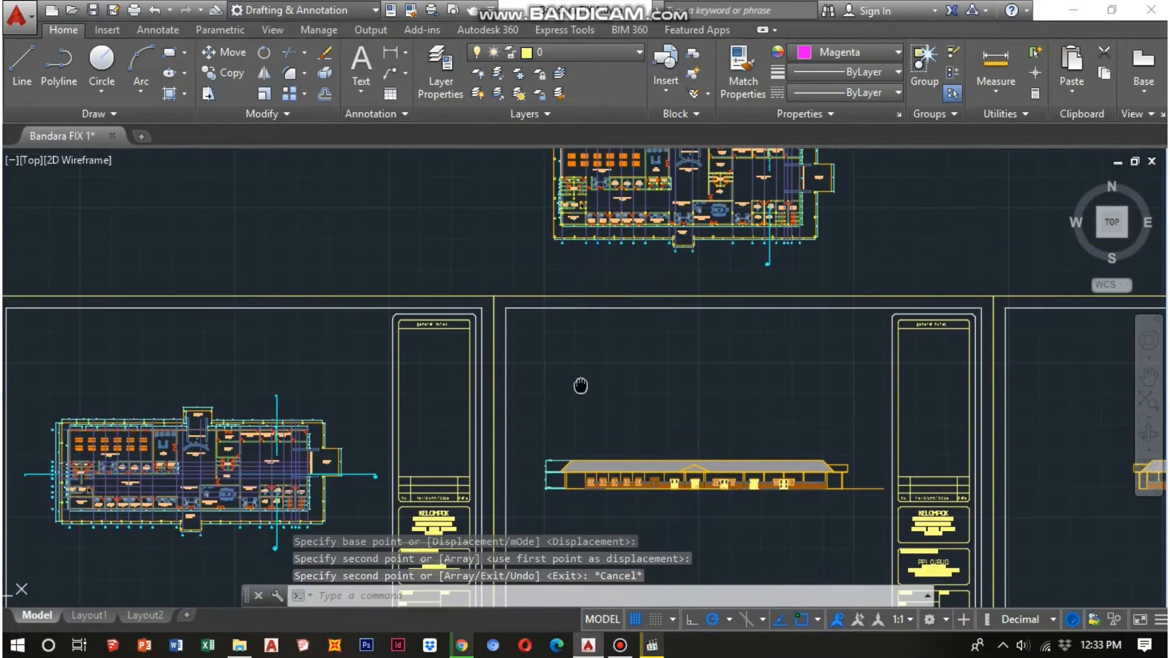
pyautogui.moveTo(732, 269); pyautogui.dragTo(737, 303, button='middle')
pyautogui.scroll(6, 576, 252)
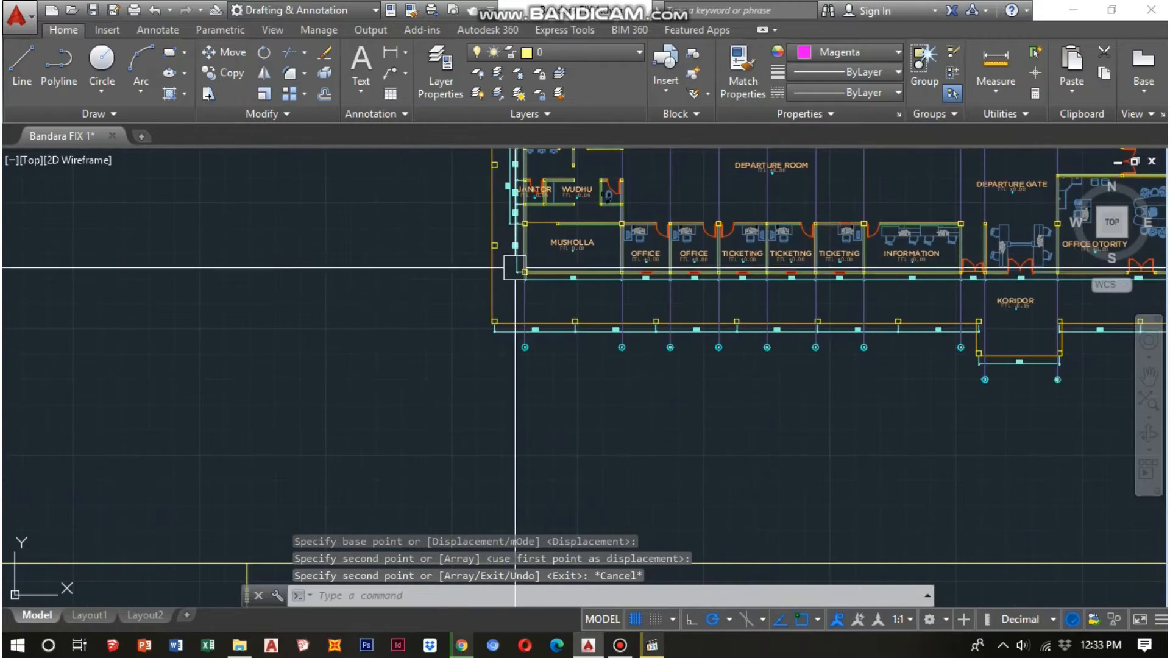
pyautogui.scroll(4, 576, 252)
pyautogui.moveTo(570, 414); pyautogui.dragTo(564, 328, button='middle')
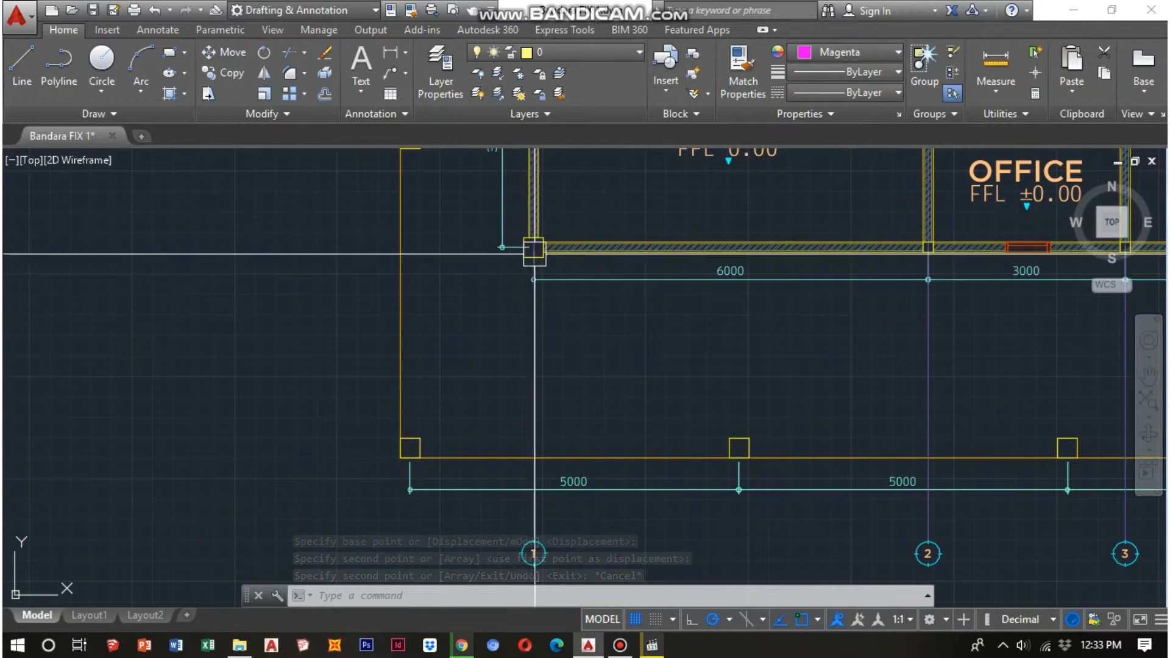
pyautogui.scroll(-2, 534, 254)
pyautogui.scroll(4, 537, 252)
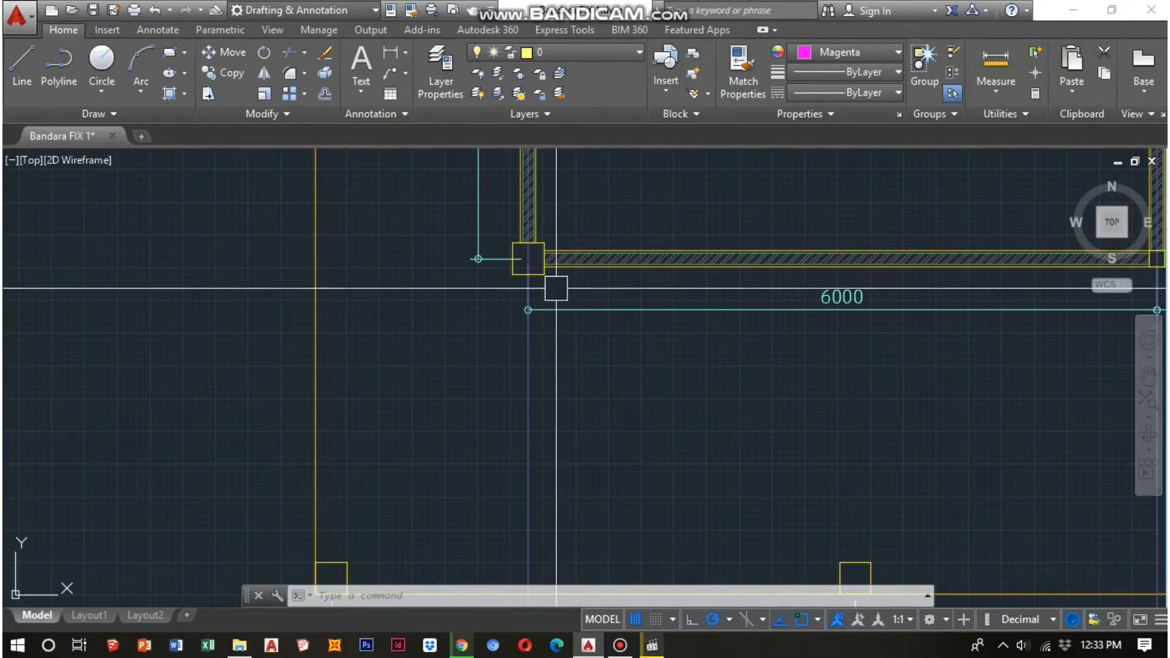
pyautogui.moveTo(556, 288); pyautogui.dragTo(579, 242, button='middle')
pyautogui.scroll(-8, 558, 241)
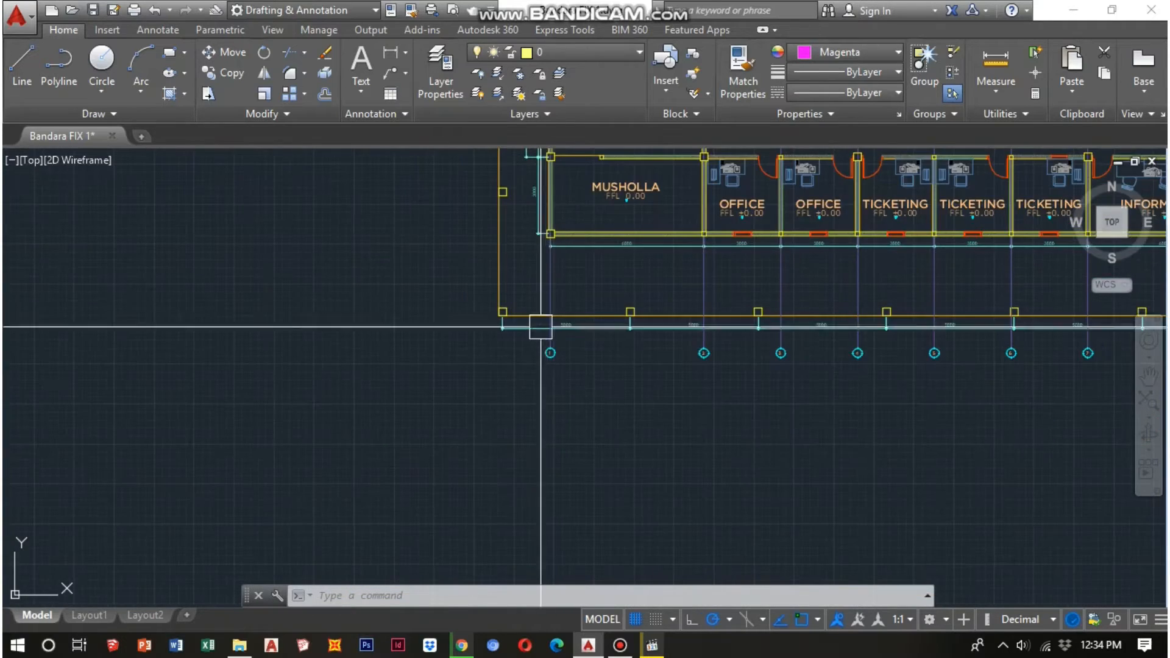
pyautogui.moveTo(516, 434); pyautogui.dragTo(522, 295, button='middle')
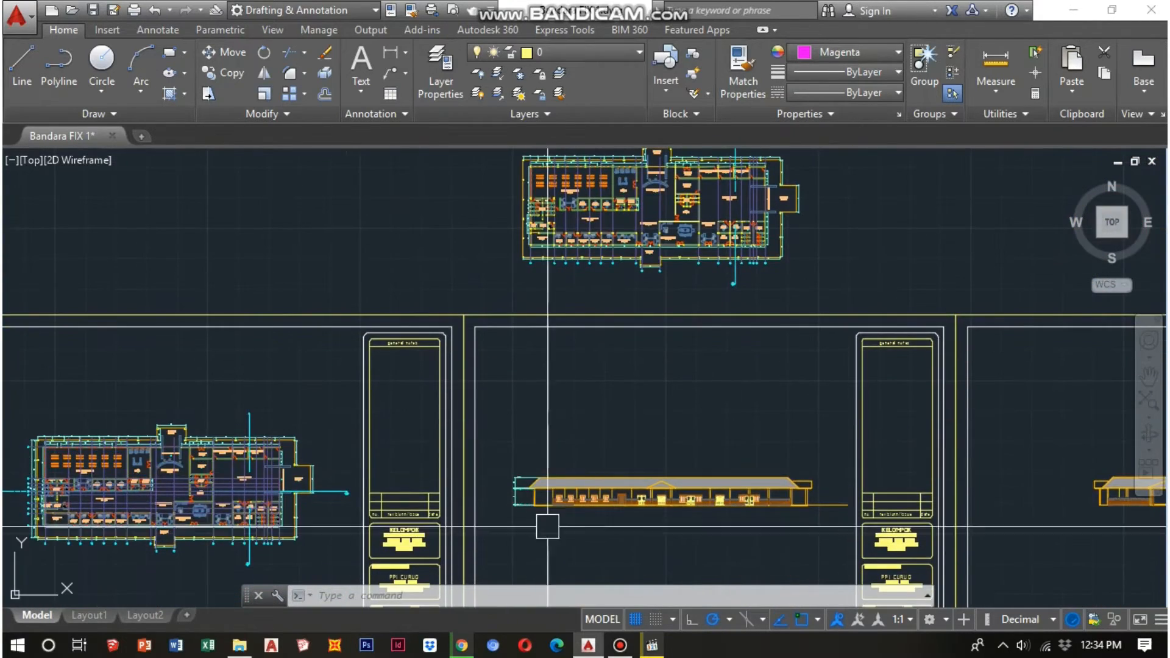
# Compare the elevation's corner column and base line with the Musholla corner of the copied floor plan above it.
pyautogui.scroll(4, 538, 506)
pyautogui.scroll(7, 495, 427)
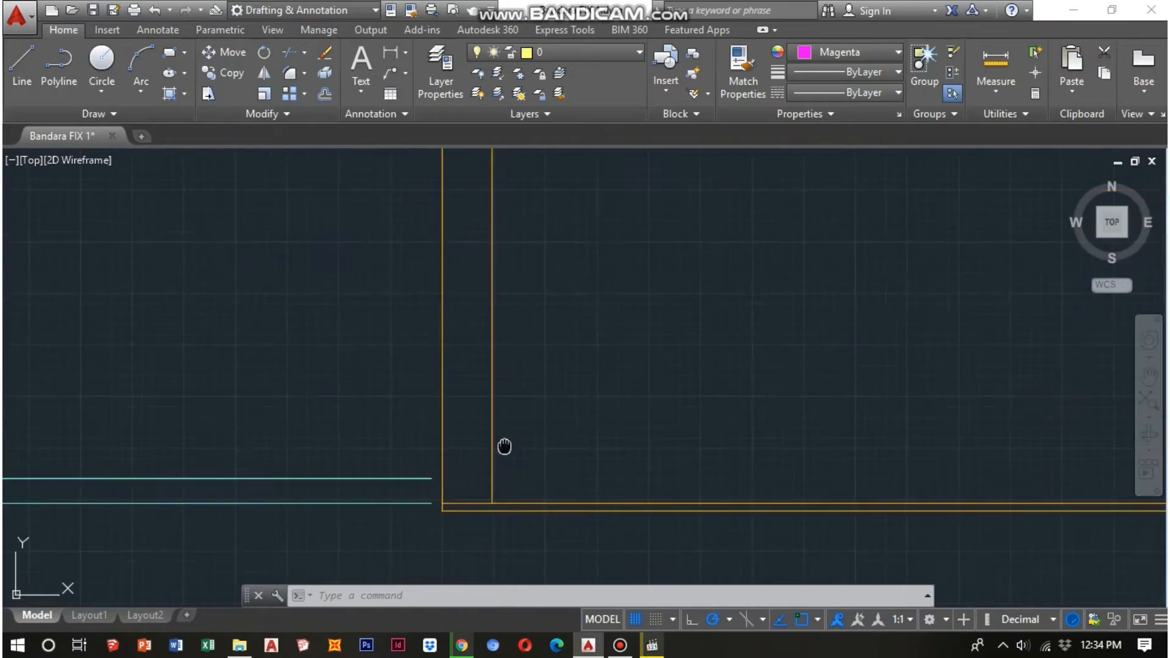
pyautogui.scroll(-5, 505, 445)
pyautogui.moveTo(541, 384); pyautogui.dragTo(585, 550, button='middle')
pyautogui.scroll(-8, 612, 324)
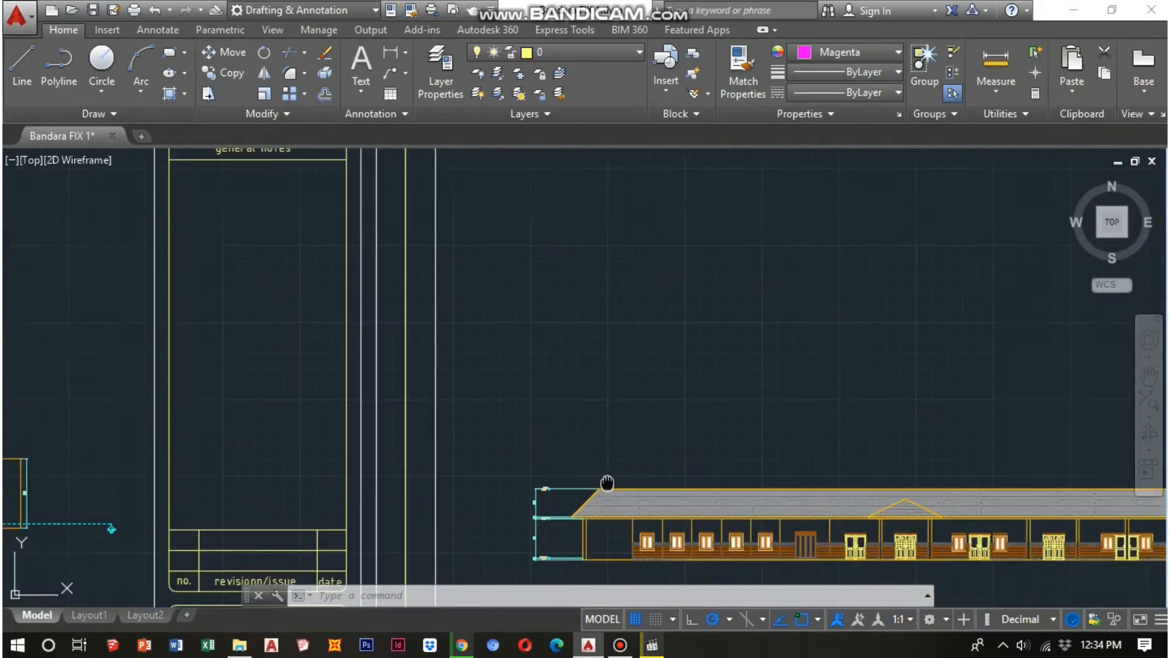
pyautogui.scroll(6, 576, 316)
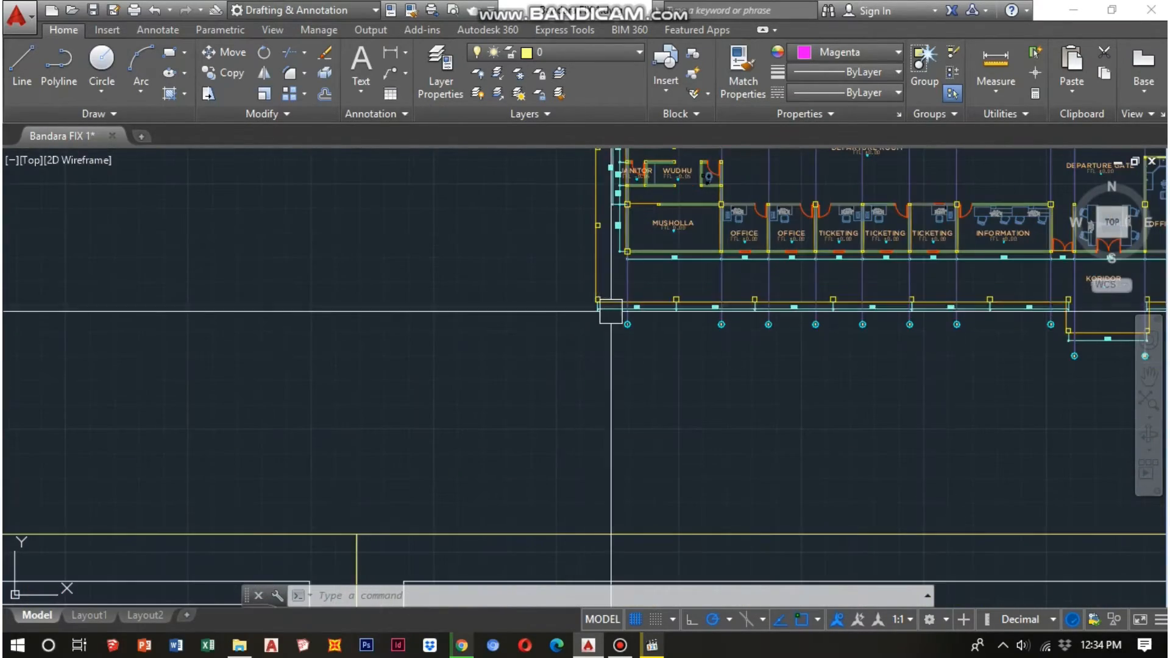
pyautogui.scroll(-8, 602, 290)
pyautogui.moveTo(609, 364); pyautogui.dragTo(604, 295, button='middle')
pyautogui.scroll(8, 647, 434)
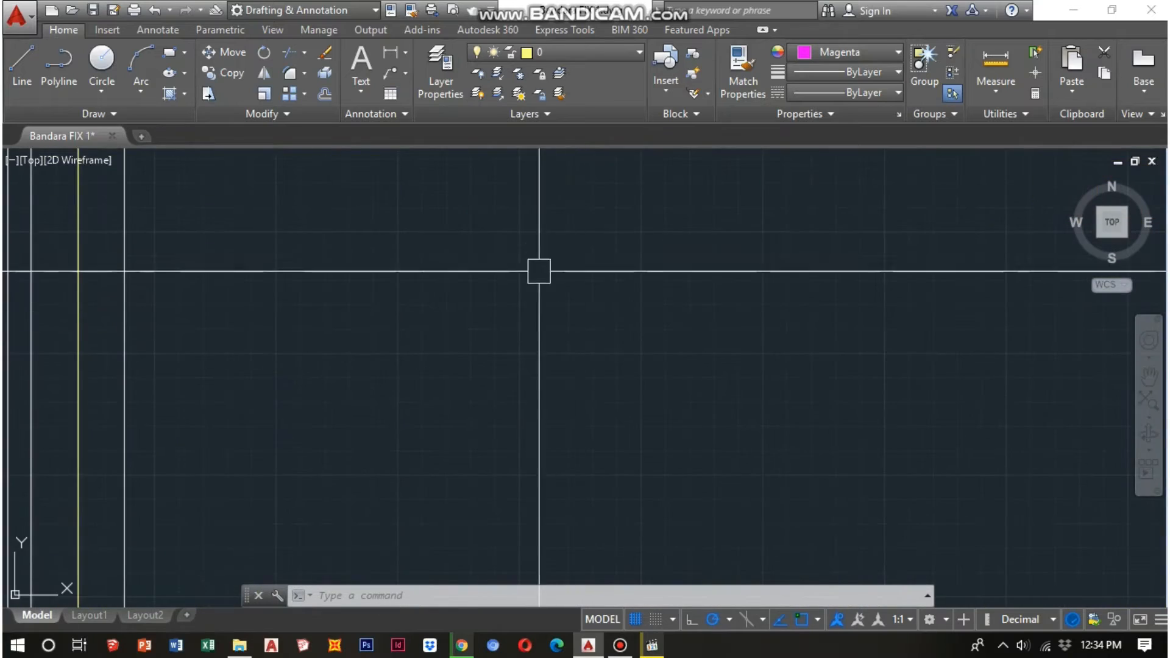
pyautogui.moveTo(474, 174); pyautogui.dragTo(611, 494, button='middle')
pyautogui.scroll(-2, 611, 495)
pyautogui.scroll(2, 534, 473)
pyautogui.scroll(-2, 542, 467)
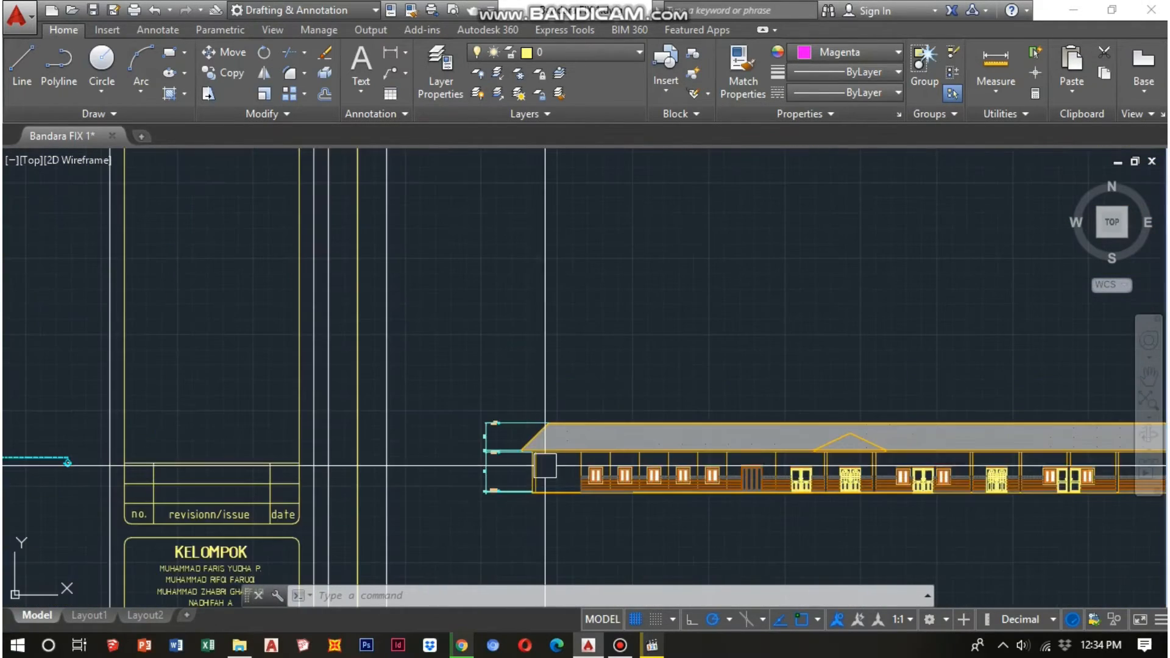
# Examine how the copied plan's lower facade, entrance corridor and column positions line up with the long elevation beneath it.
pyautogui.scroll(-10, 541, 389)
pyautogui.scroll(4, 648, 298)
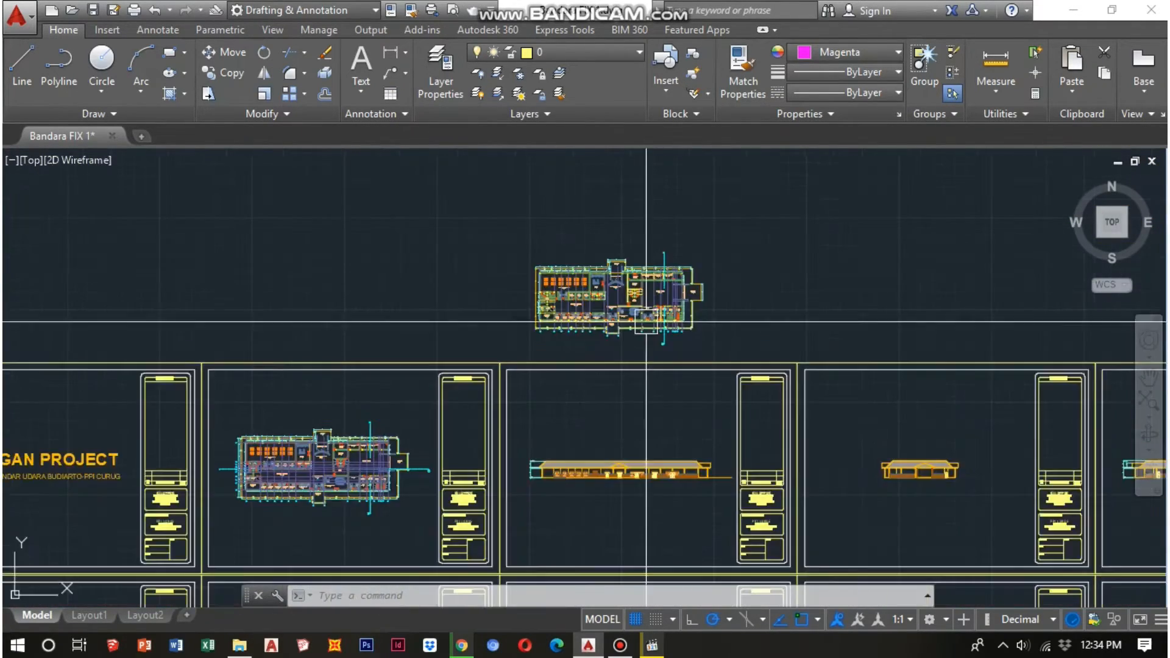
pyautogui.scroll(-5, 425, 310)
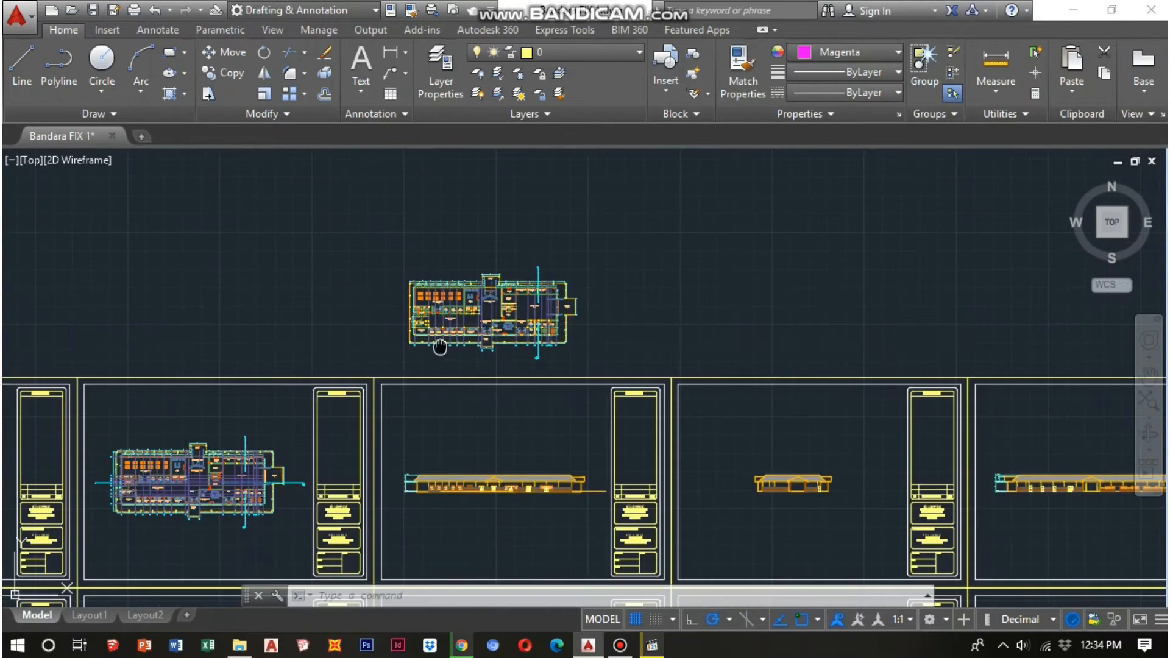
pyautogui.scroll(3, 438, 321)
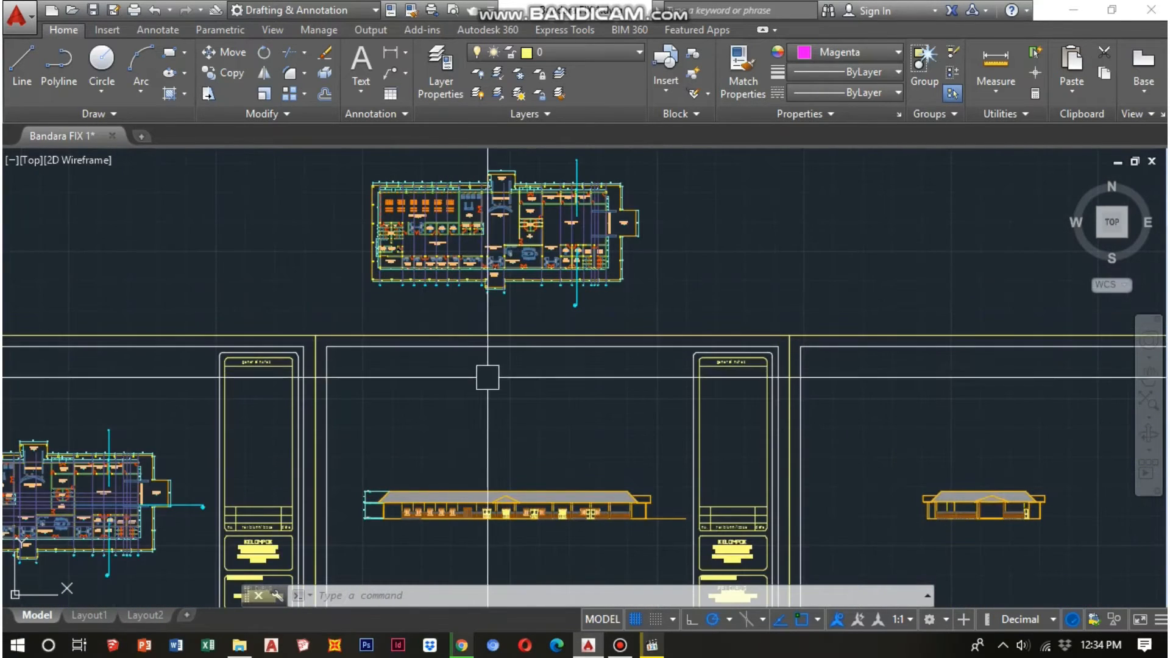
pyautogui.scroll(2, 409, 266)
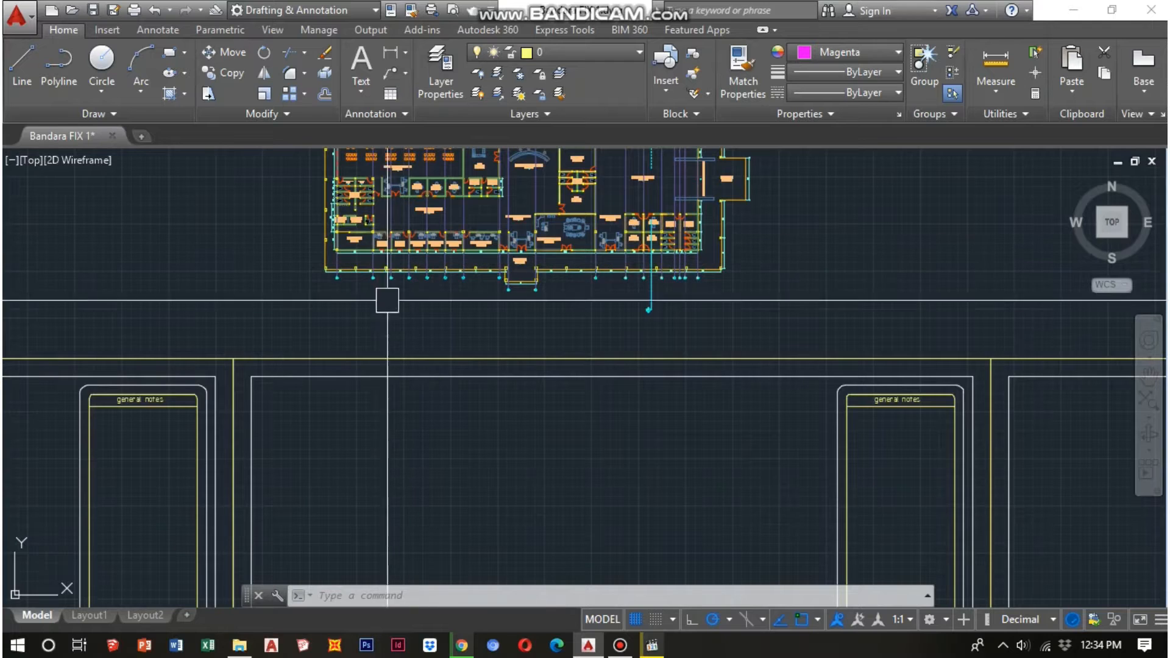
pyautogui.moveTo(381, 450); pyautogui.dragTo(378, 357, button='middle')
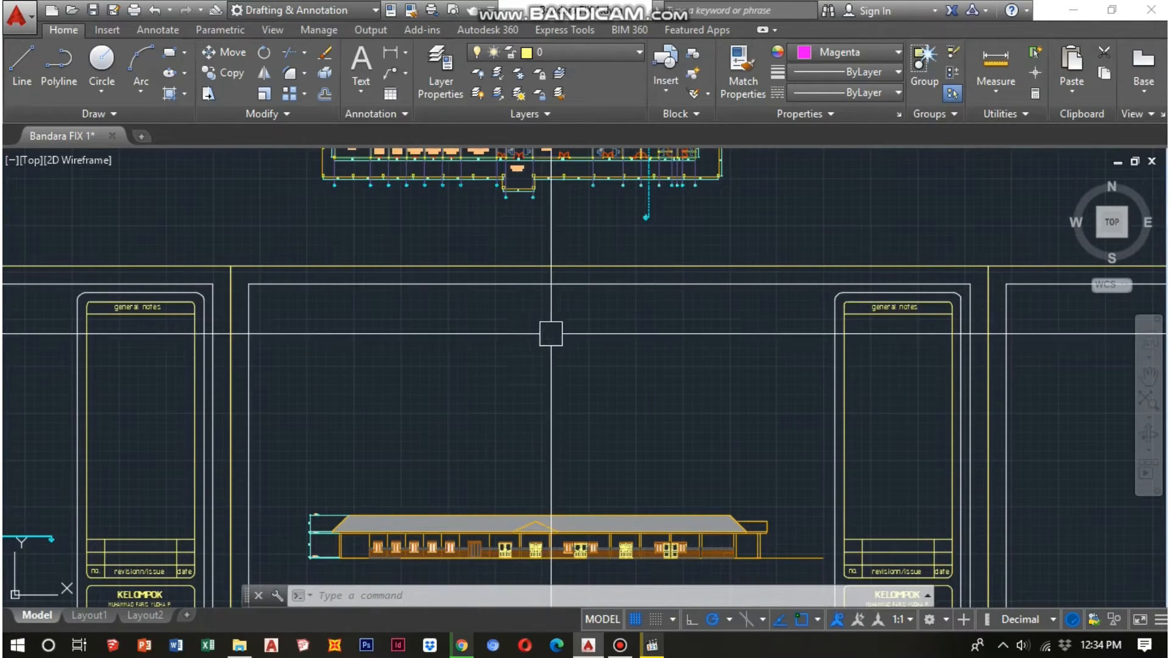
pyautogui.scroll(3, 554, 365)
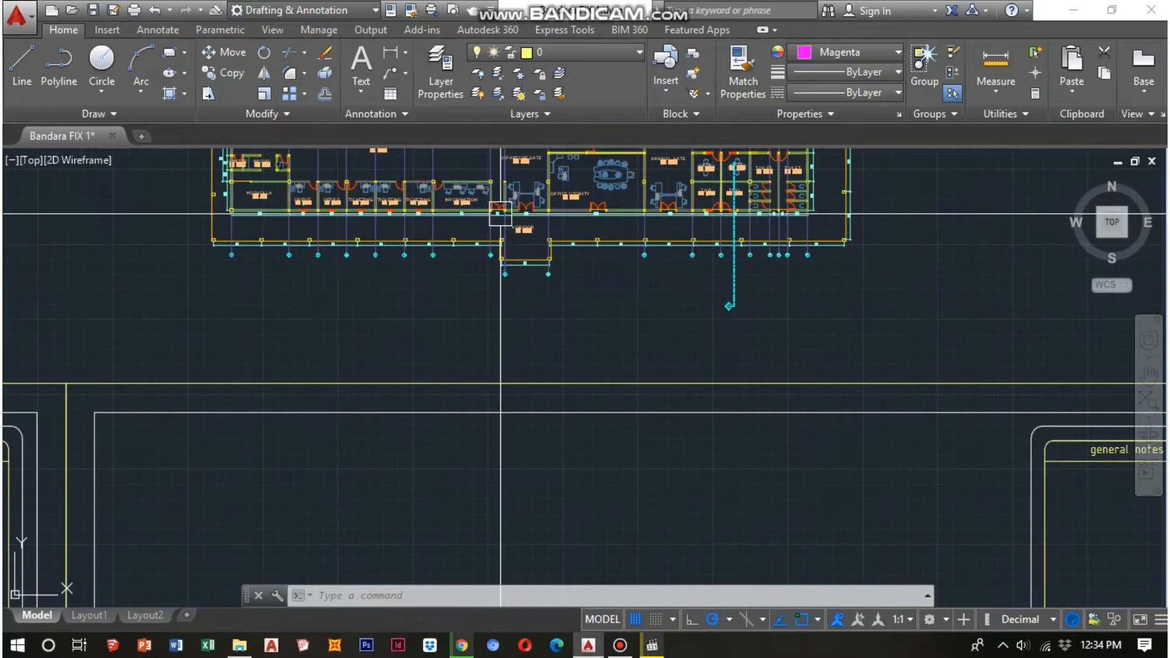
pyautogui.scroll(-3, 673, 231)
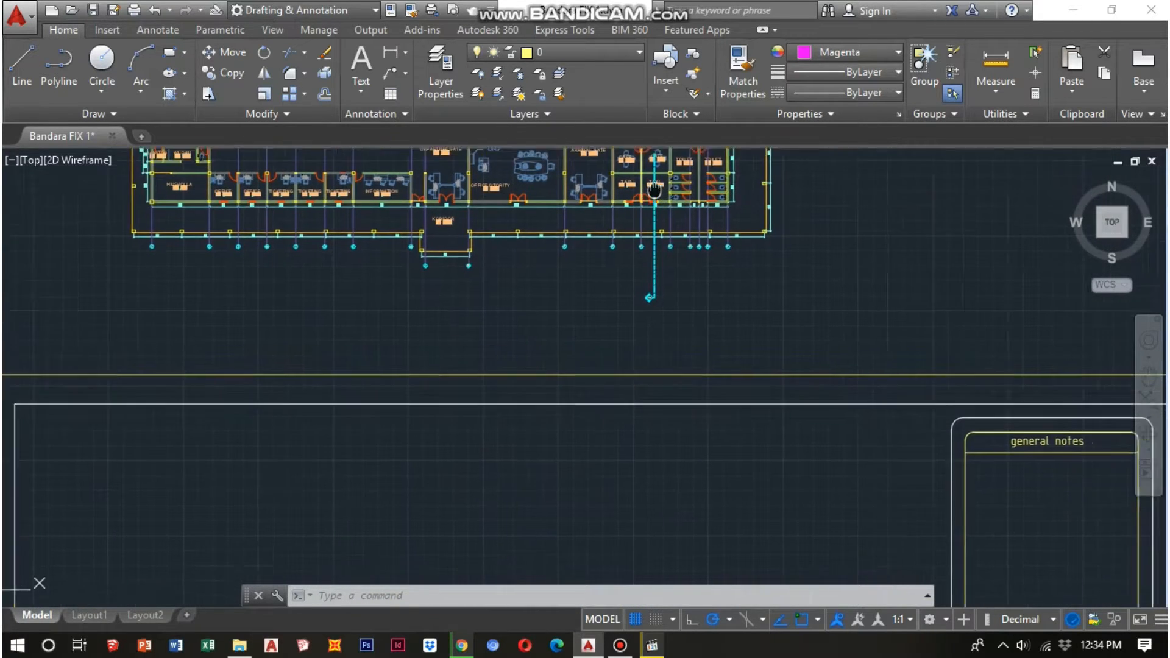
pyautogui.moveTo(694, 301); pyautogui.dragTo(753, 463, button='middle')
pyautogui.scroll(-2, 752, 462)
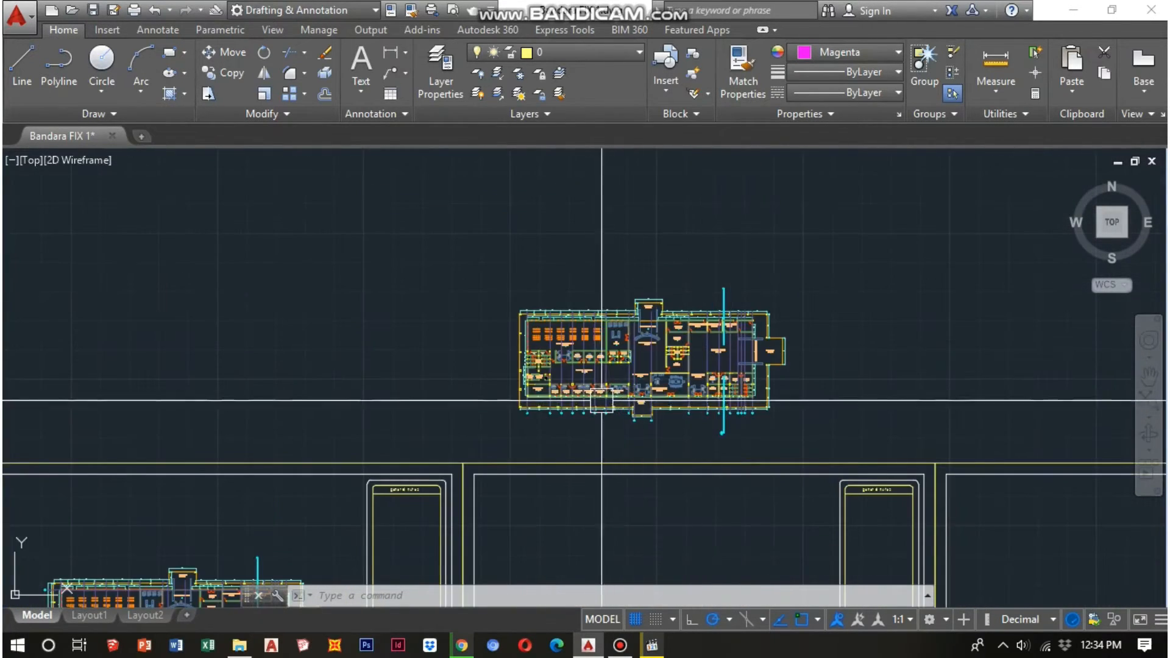
pyautogui.scroll(6, 586, 398)
pyautogui.scroll(-5, 567, 396)
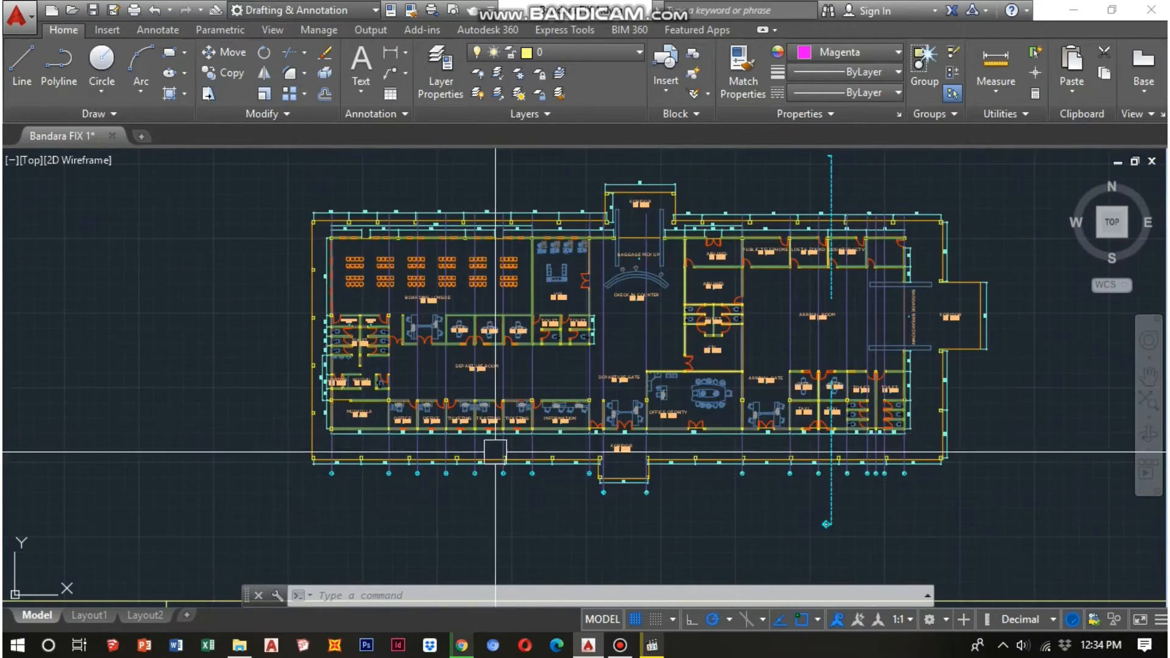
pyautogui.moveTo(506, 451)
pyautogui.mouseDown(button='middle')
pyautogui.moveTo(515, 470)
pyautogui.moveTo(462, 384)
pyautogui.mouseUp(button='middle')
pyautogui.scroll(-2, 462, 384)
pyautogui.moveTo(605, 426); pyautogui.dragTo(494, 291, button='middle')
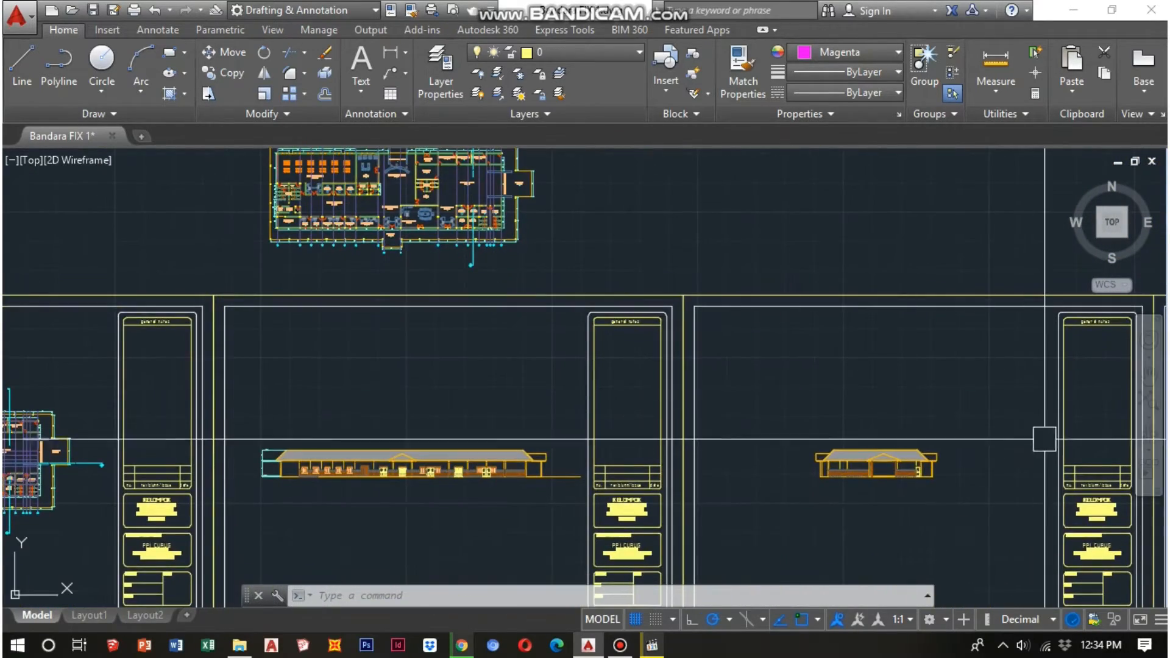
# Review the remaining elevation sheets and the overall sheet layout in relation to the copied floor plan.
pyautogui.moveTo(980, 454); pyautogui.dragTo(560, 369, button='middle')
pyautogui.moveTo(840, 329); pyautogui.dragTo(688, 337, button='middle')
pyautogui.scroll(-2, 688, 334)
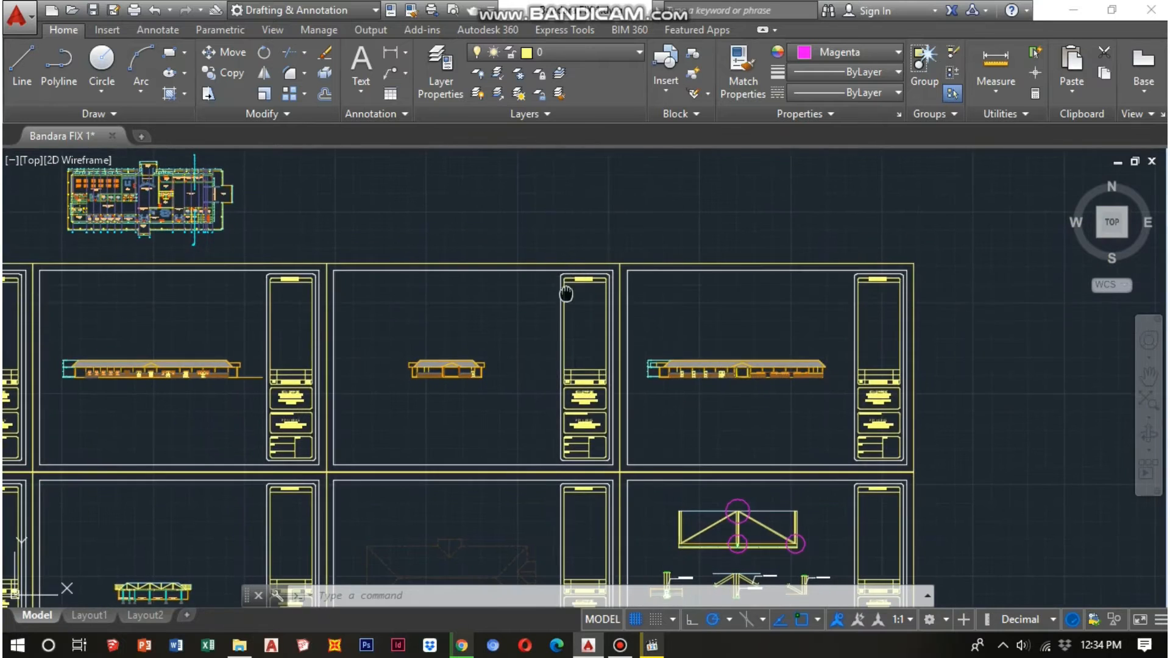
pyautogui.moveTo(567, 293); pyautogui.dragTo(693, 378, button='middle')
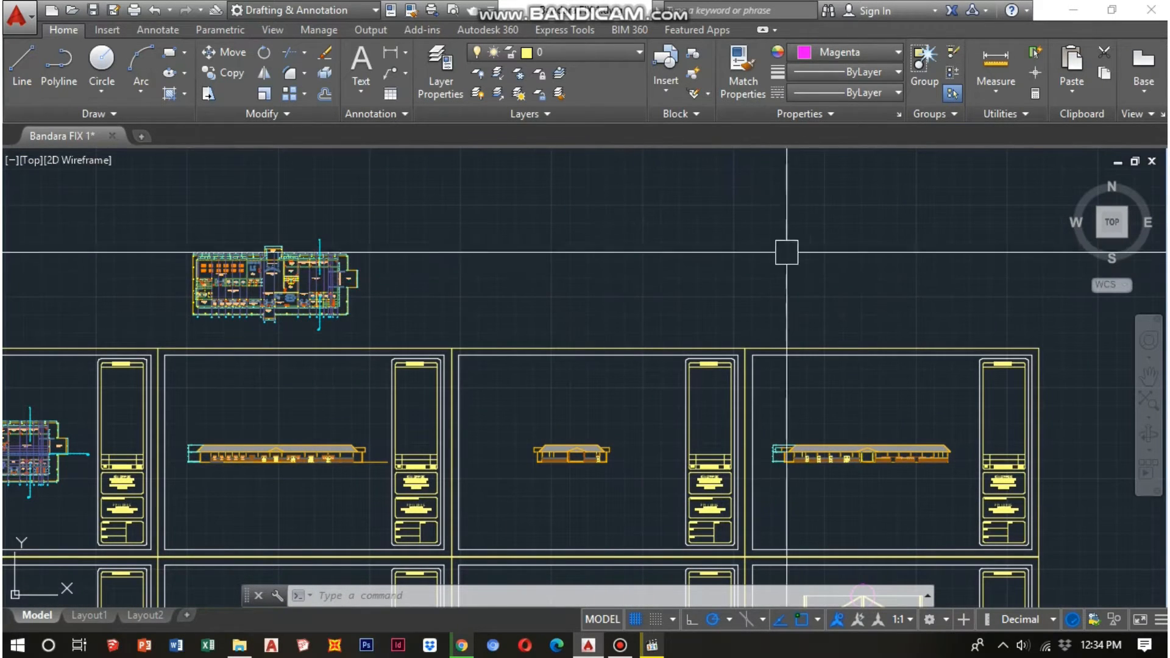
pyautogui.scroll(-2, 829, 404)
pyautogui.moveTo(824, 408); pyautogui.dragTo(885, 318, button='middle')
pyautogui.moveTo(652, 412); pyautogui.dragTo(723, 440, button='middle')
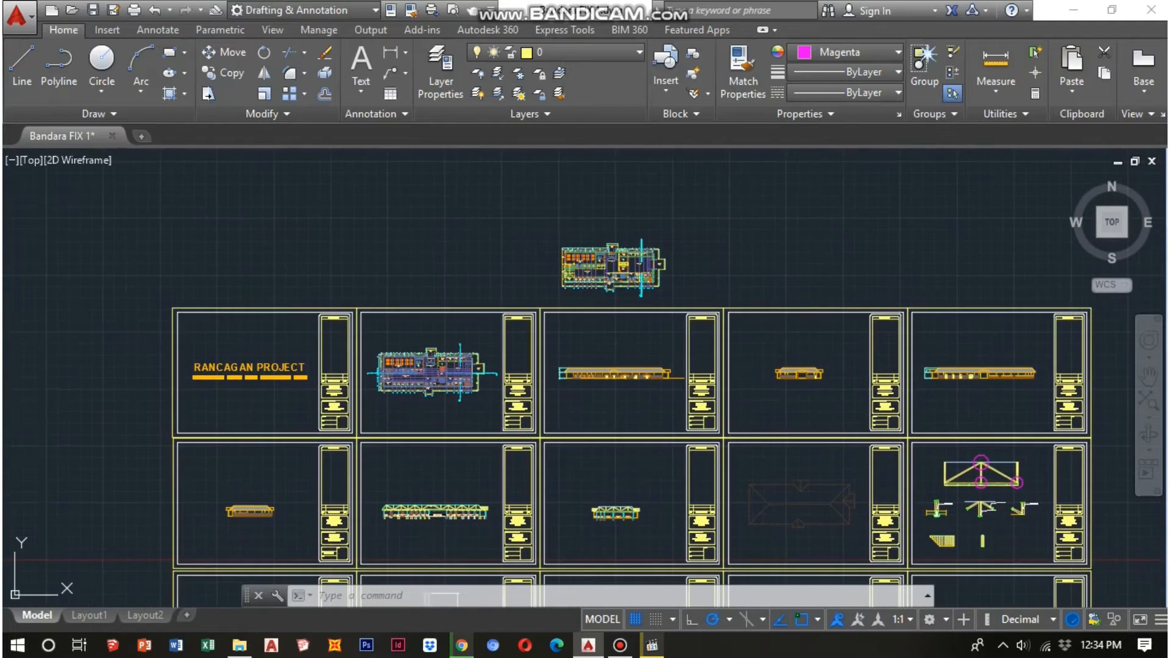
pyautogui.scroll(3, 915, 383)
pyautogui.moveTo(916, 383)
pyautogui.mouseDown(button='middle')
pyautogui.moveTo(851, 423)
pyautogui.moveTo(915, 403)
pyautogui.moveTo(879, 420)
pyautogui.mouseUp(button='middle')
pyautogui.moveTo(344, 381); pyautogui.dragTo(493, 406, button='middle')
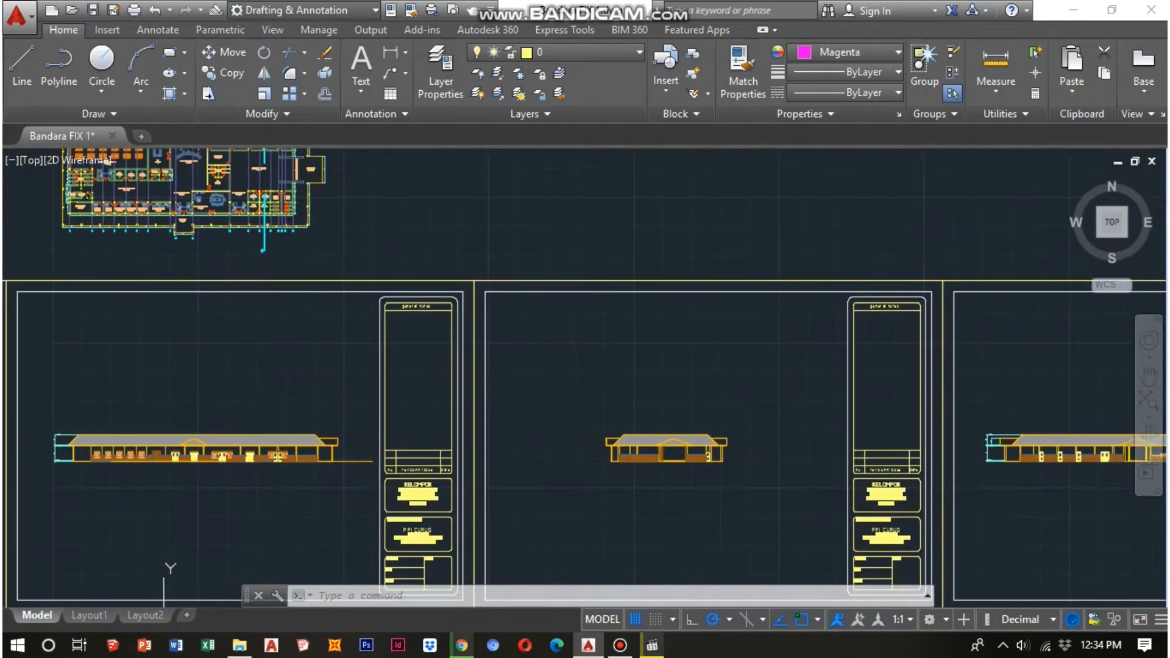
pyautogui.moveTo(217, 376); pyautogui.dragTo(358, 387, button='middle')
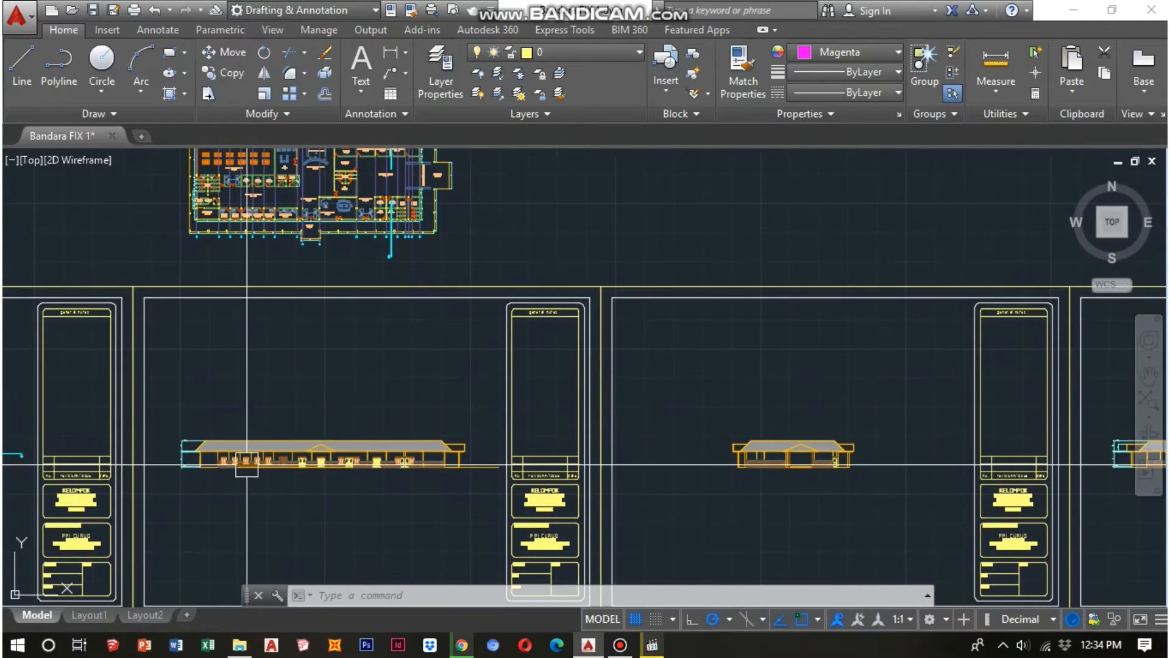
# Examine the long elevation's sloped roof end, corner column and vertical dimension chain from LANTAI 1 to ATAP.
pyautogui.scroll(3, 246, 466)
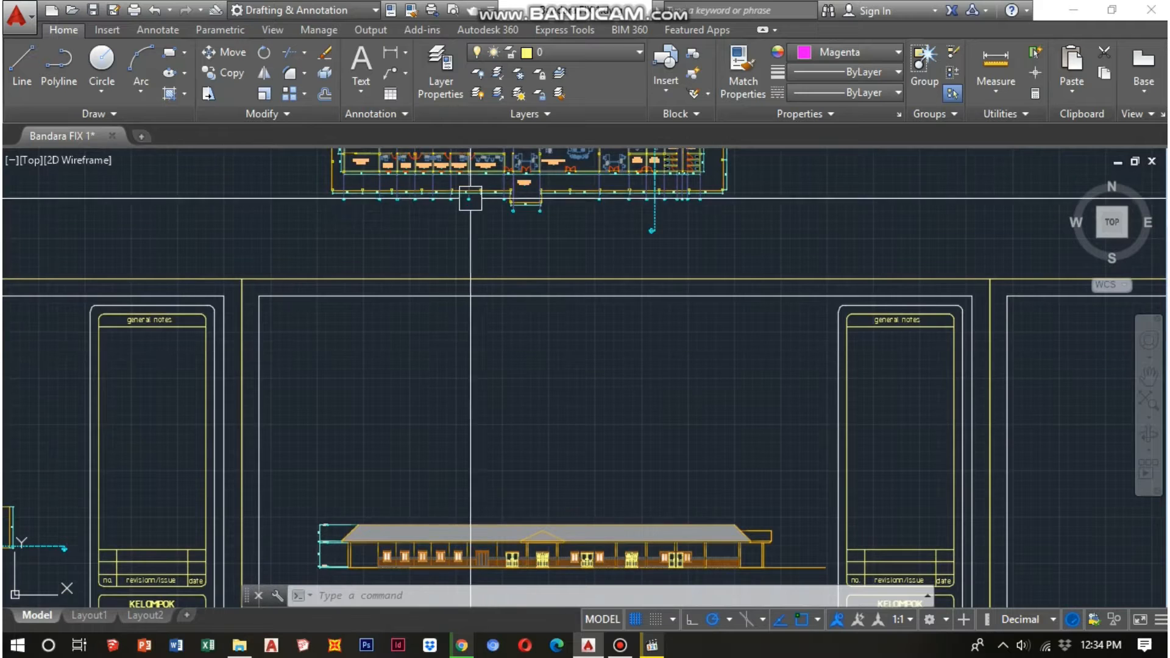
pyautogui.moveTo(483, 201); pyautogui.dragTo(548, 207, button='middle')
pyautogui.moveTo(544, 440); pyautogui.dragTo(593, 364, button='middle')
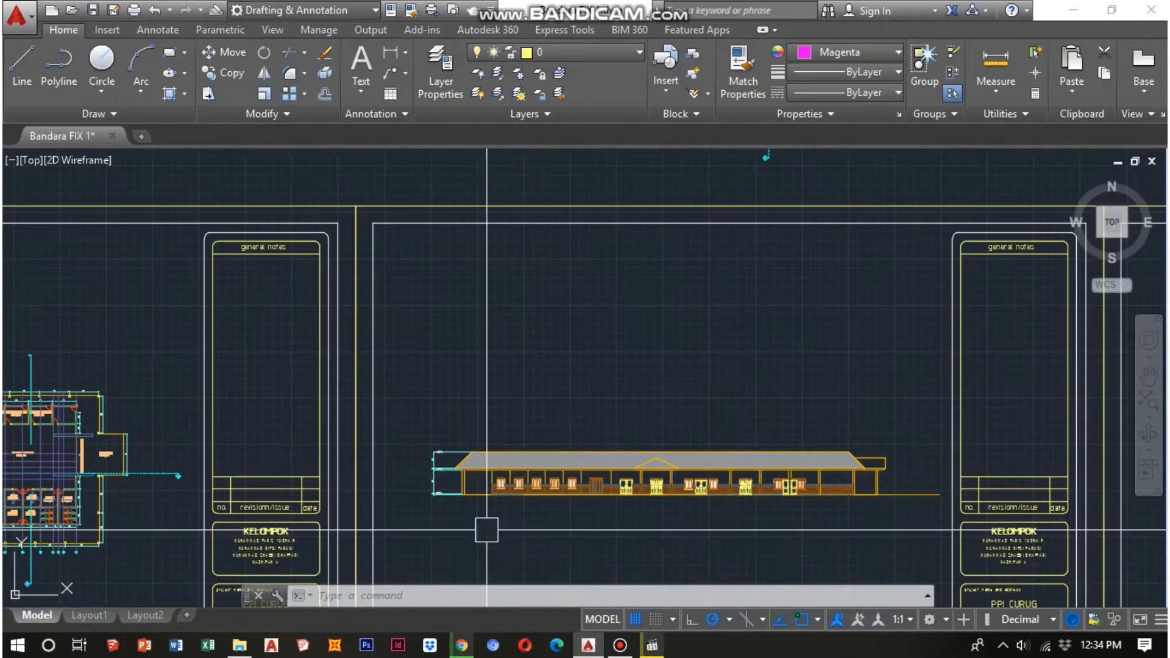
pyautogui.scroll(4, 478, 504)
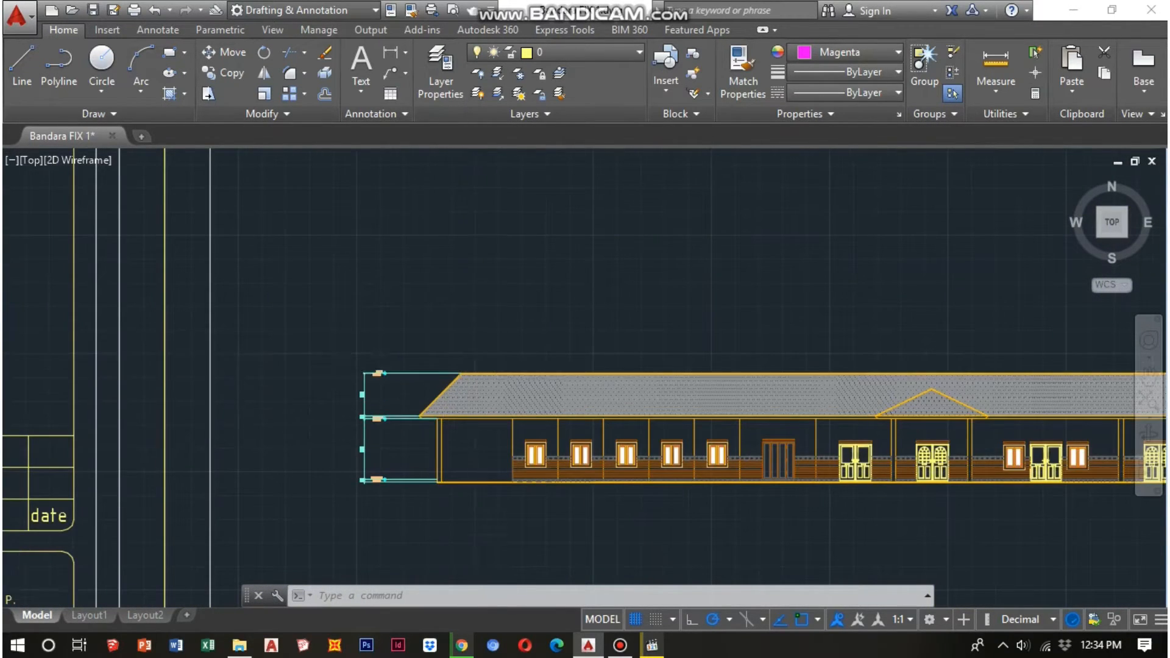
pyautogui.scroll(2, 478, 419)
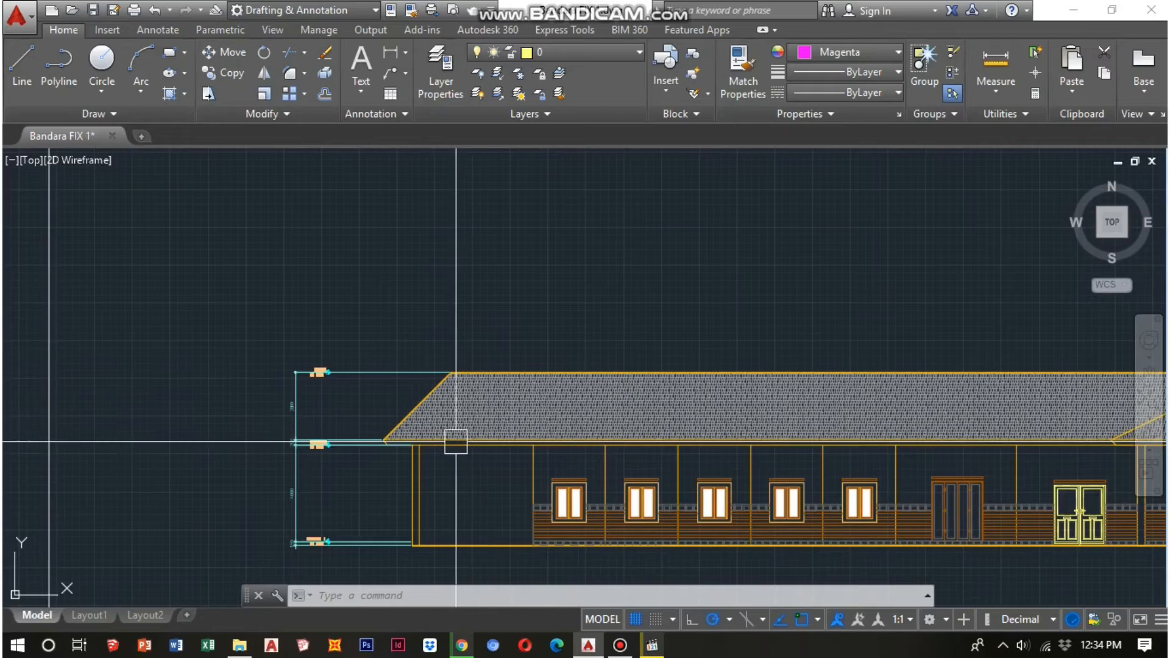
pyautogui.scroll(2, 456, 441)
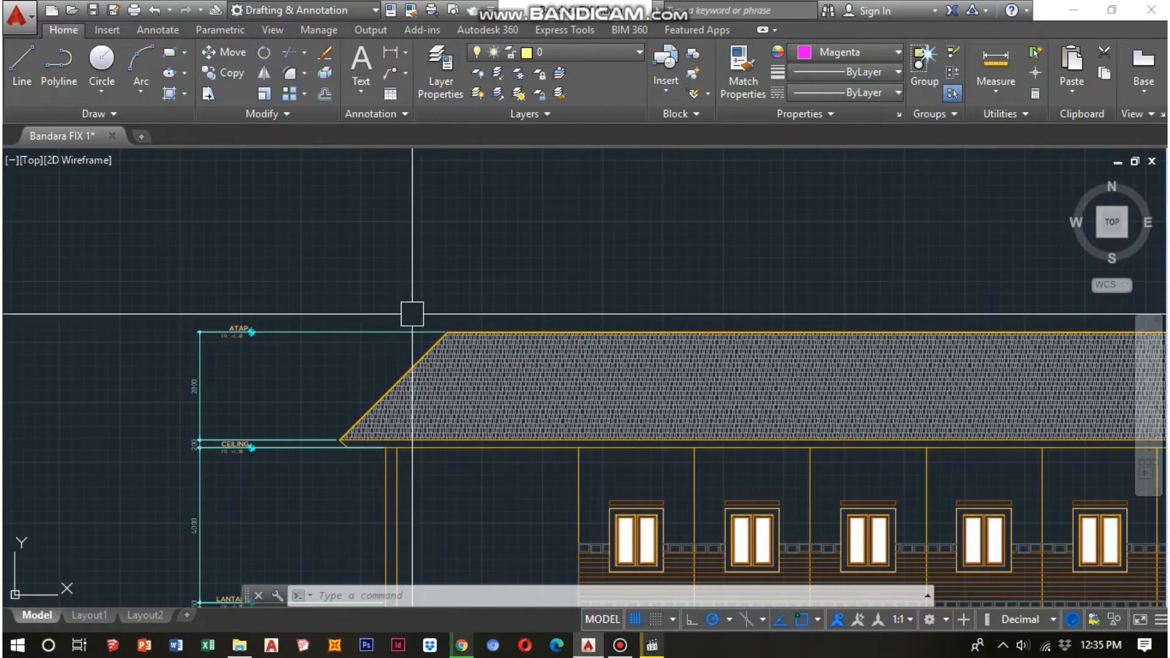
pyautogui.scroll(-2, 451, 390)
pyautogui.scroll(2, 355, 449)
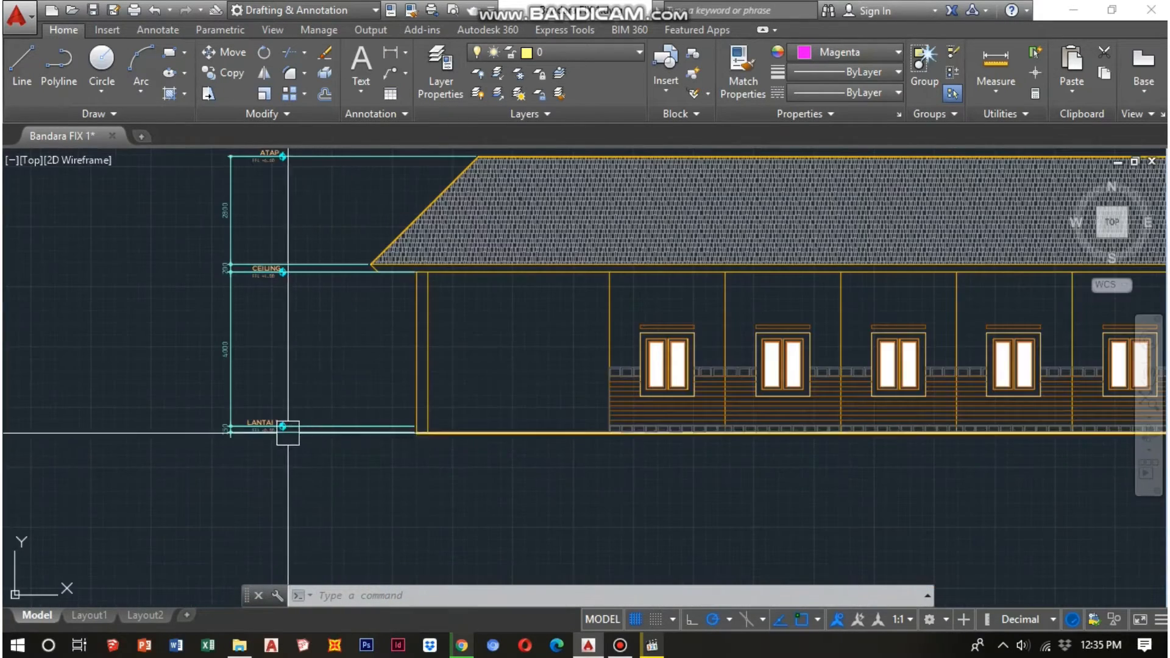
pyautogui.scroll(2, 212, 434)
pyautogui.moveTo(264, 466); pyautogui.dragTo(280, 539, button='middle')
pyautogui.moveTo(288, 293); pyautogui.dragTo(304, 320, button='middle')
pyautogui.moveTo(313, 365); pyautogui.dragTo(342, 448, button='middle')
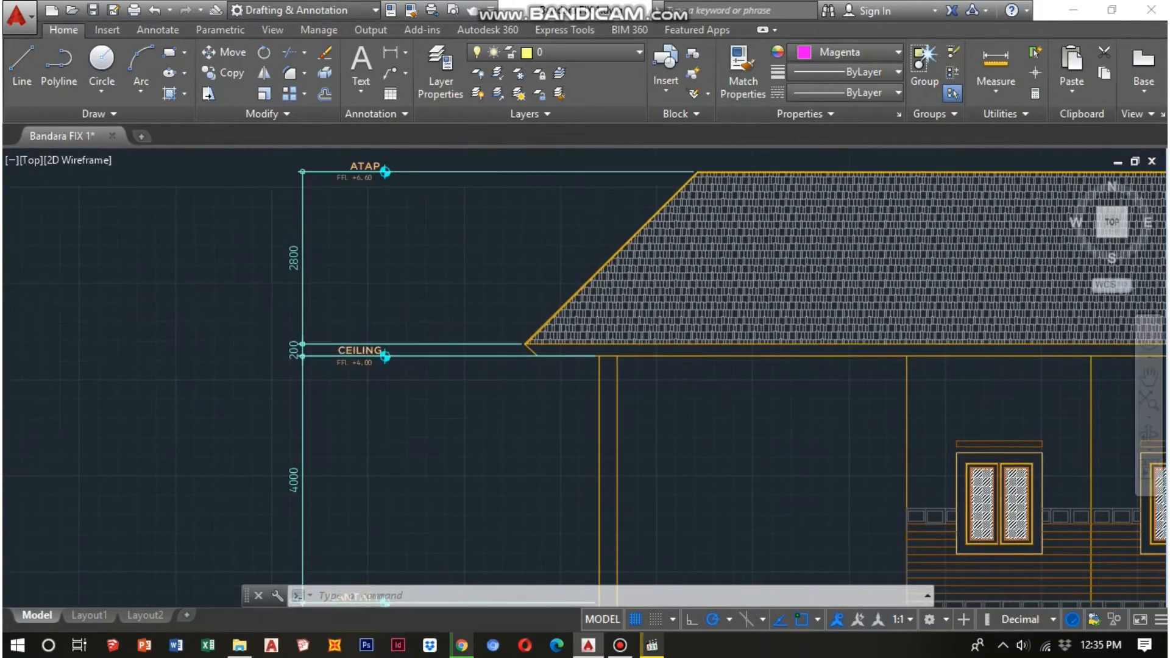
pyautogui.scroll(-2, 365, 378)
pyautogui.scroll(-2, 570, 431)
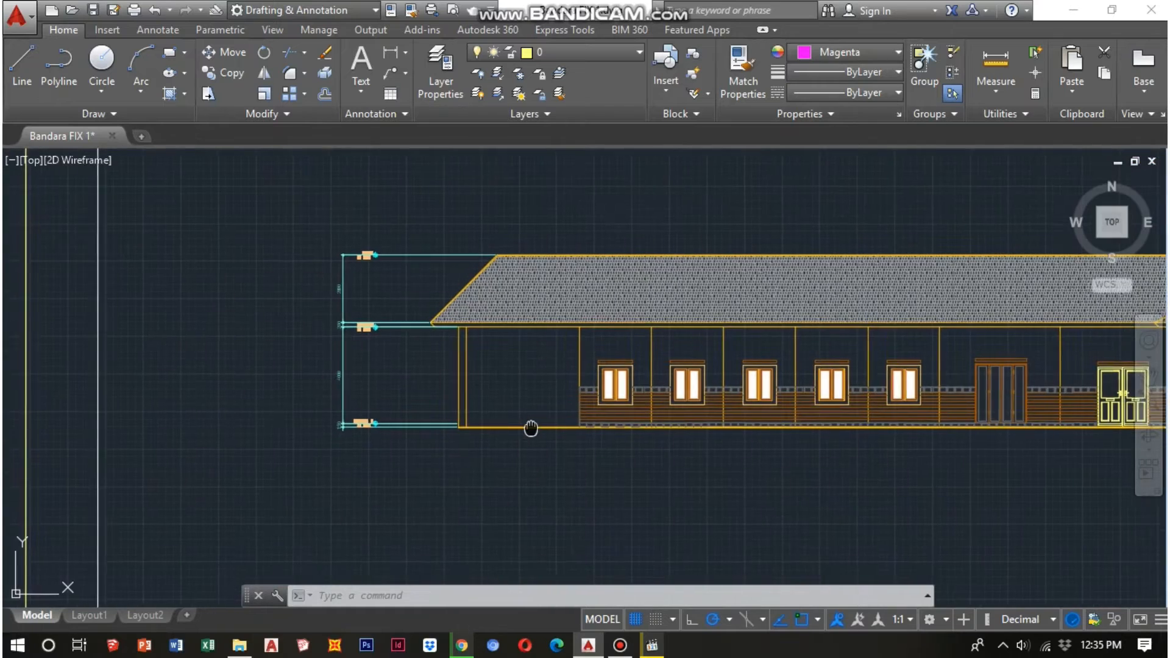
# Read the LANTAI 1, CEILING and ATAP level markers and the height dimensions between them on the elevation.
pyautogui.moveTo(531, 426); pyautogui.dragTo(596, 445, button='middle')
pyautogui.scroll(4, 484, 430)
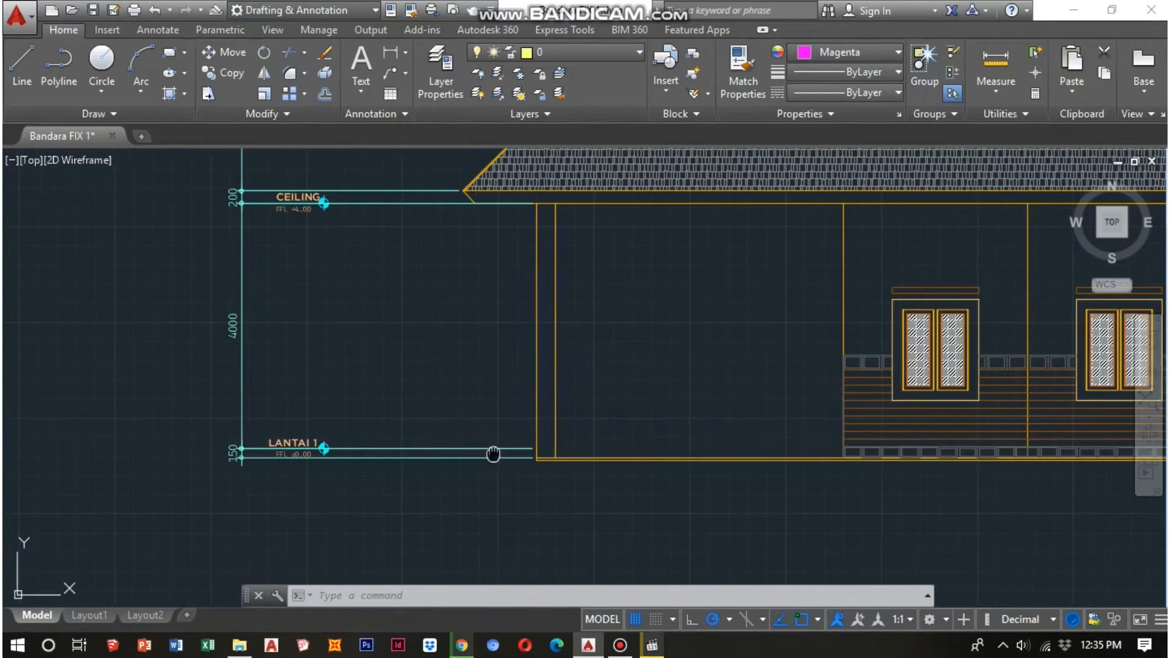
pyautogui.scroll(3, 335, 470)
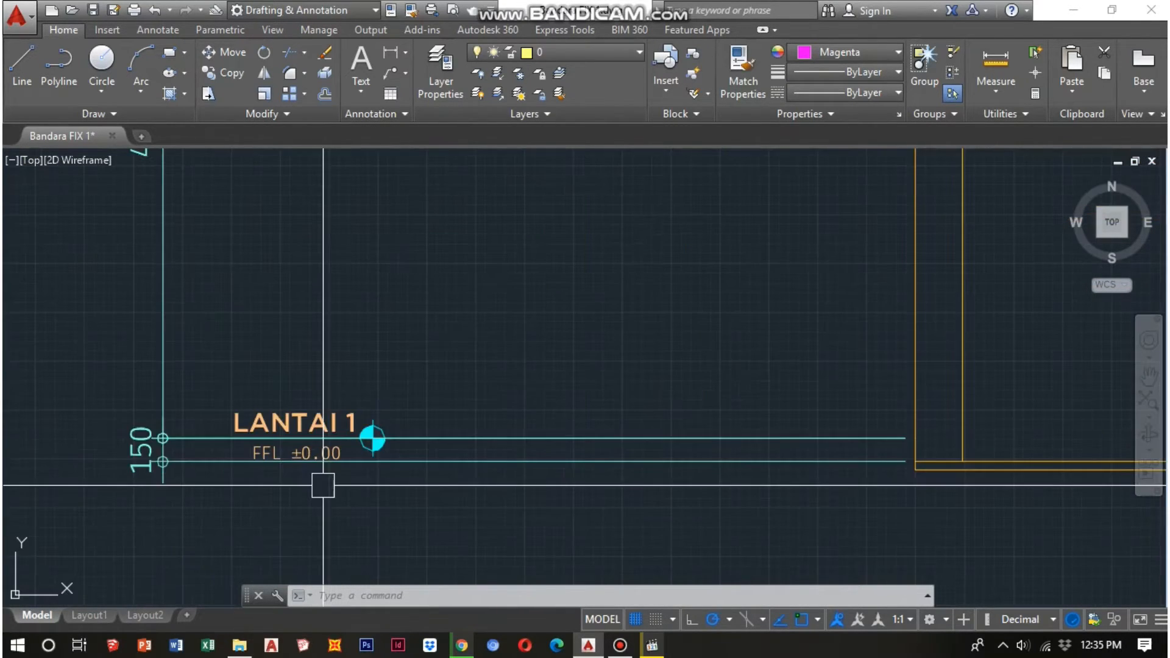
pyautogui.moveTo(321, 484); pyautogui.dragTo(331, 518, button='middle')
pyautogui.scroll(-3, 351, 428)
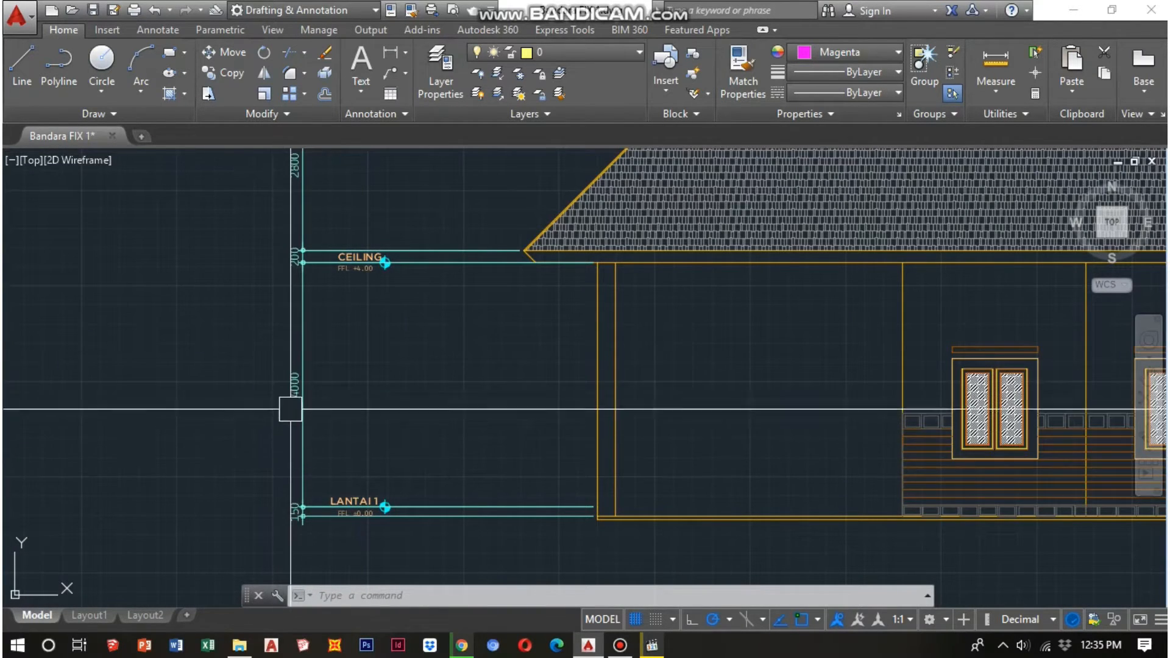
pyautogui.moveTo(342, 364); pyautogui.dragTo(351, 416, button='middle')
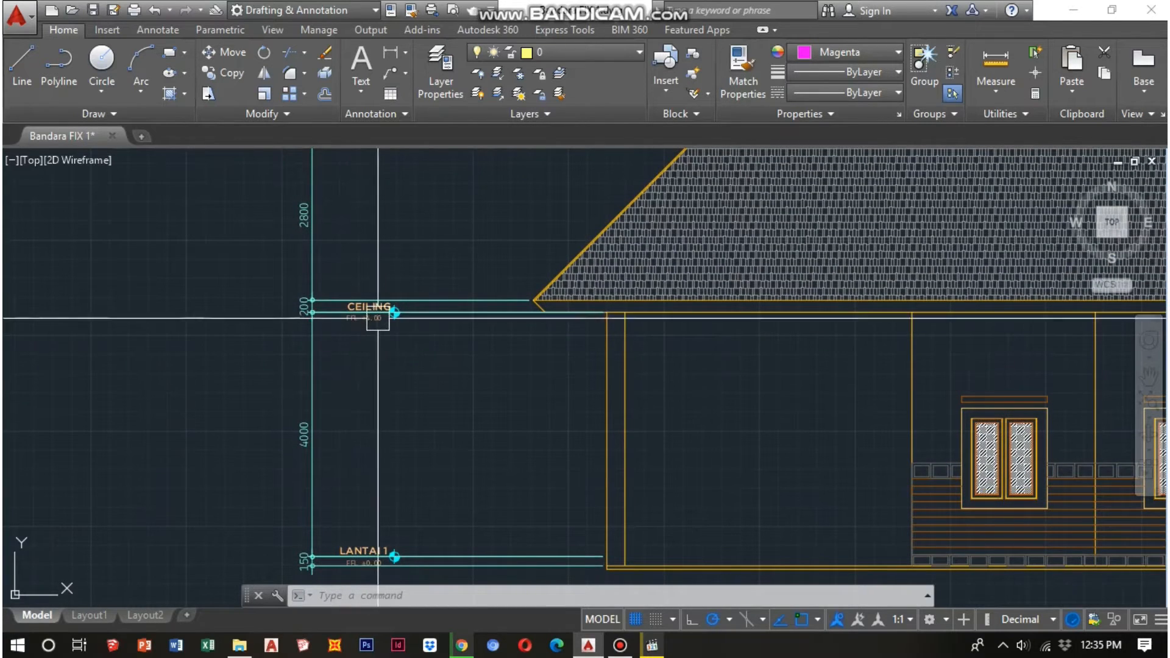
pyautogui.scroll(2, 364, 313)
pyautogui.moveTo(302, 275); pyautogui.dragTo(313, 299, button='middle')
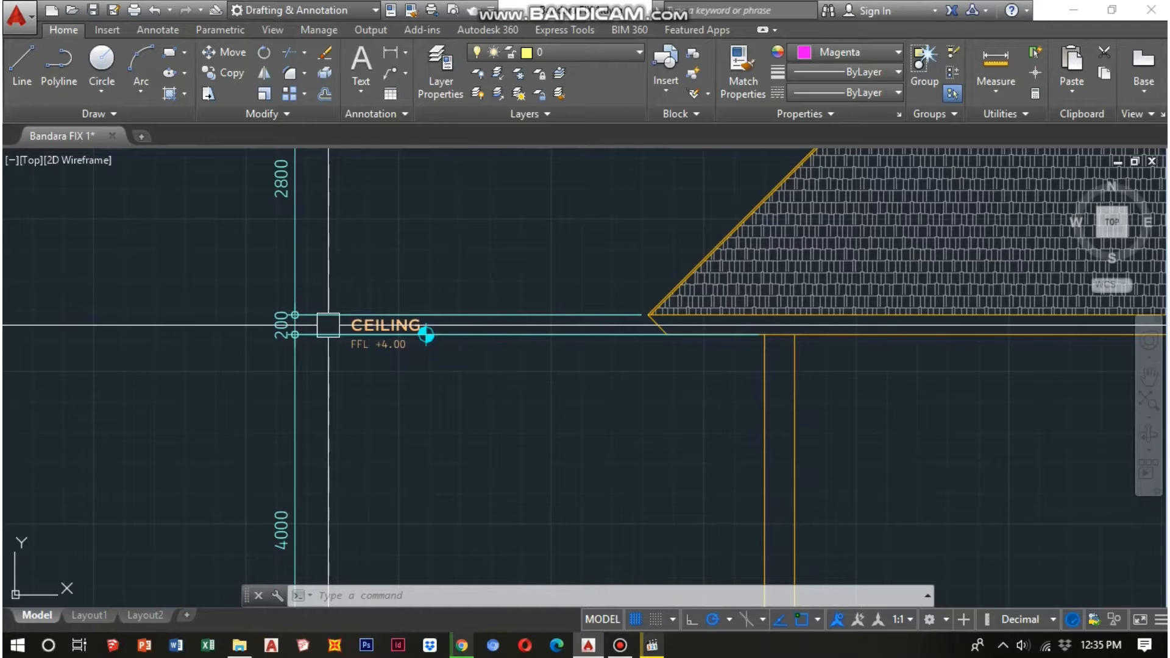
pyautogui.moveTo(327, 277)
pyautogui.mouseDown(button='middle')
pyautogui.moveTo(347, 360)
pyautogui.moveTo(496, 388)
pyautogui.mouseUp(button='middle')
pyautogui.scroll(-2, 396, 347)
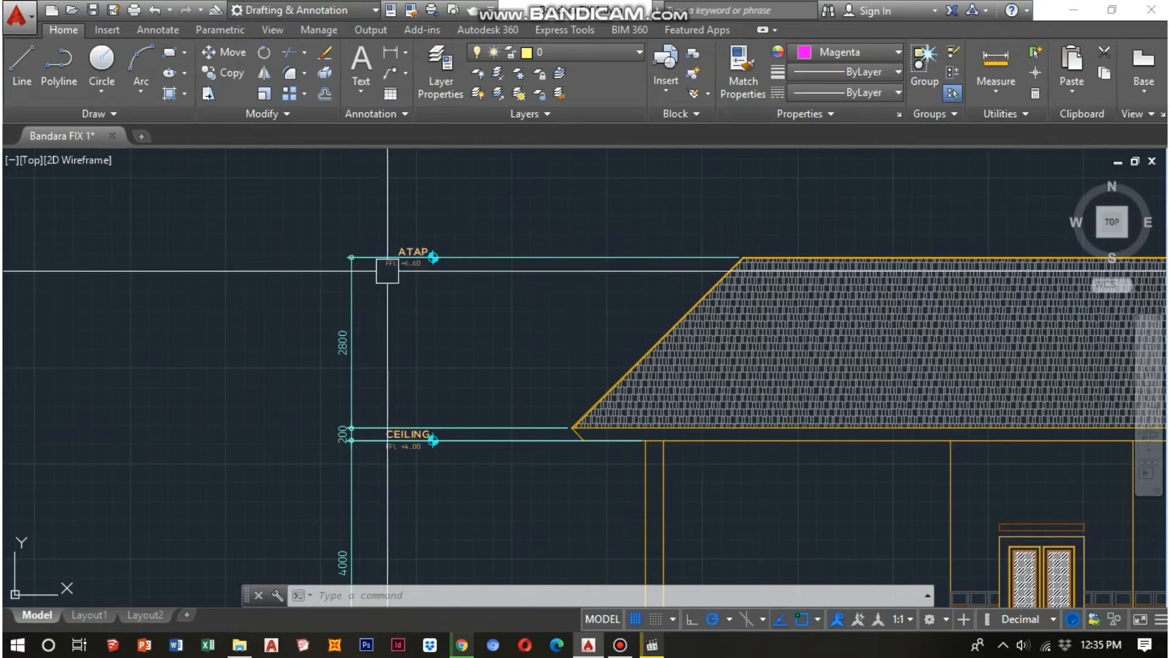
pyautogui.scroll(-3, 525, 282)
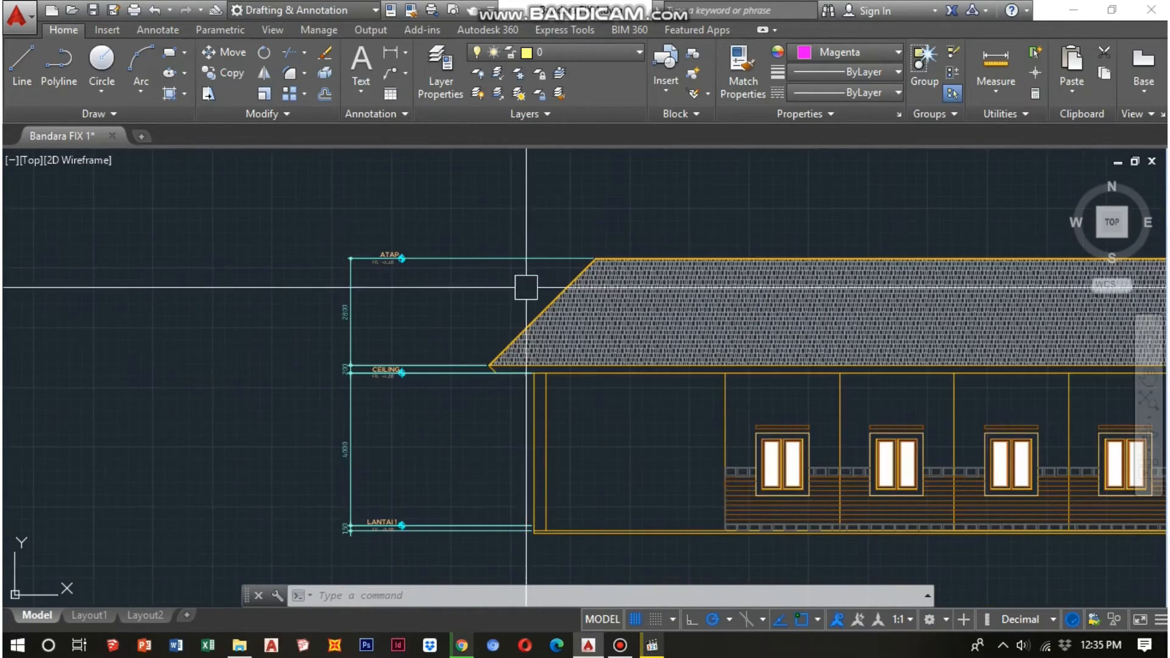
# Examine the long front elevation's windows, doors and gabled entrance, and its place among the neighbouring elevation sheets.
pyautogui.scroll(-3, 565, 350)
pyautogui.moveTo(871, 452); pyautogui.dragTo(638, 421, button='middle')
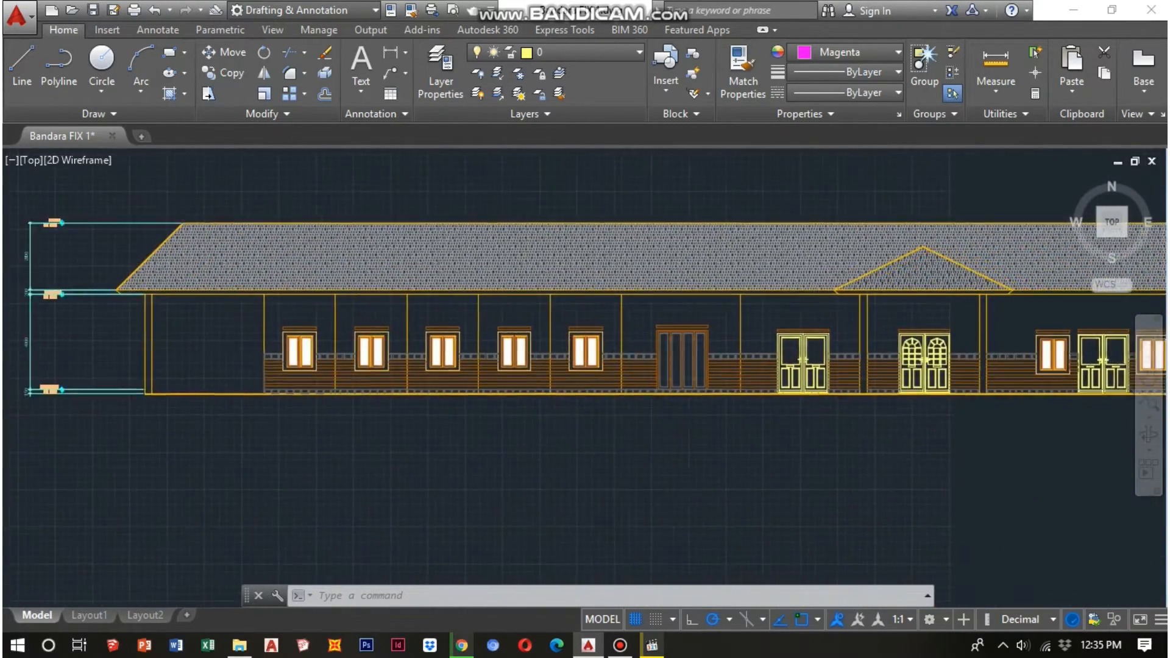
pyautogui.scroll(-4, 640, 421)
pyautogui.moveTo(773, 438); pyautogui.dragTo(795, 375, button='middle')
pyautogui.scroll(-2, 794, 374)
pyautogui.moveTo(916, 389); pyautogui.dragTo(676, 402, button='middle')
pyautogui.scroll(-2, 655, 408)
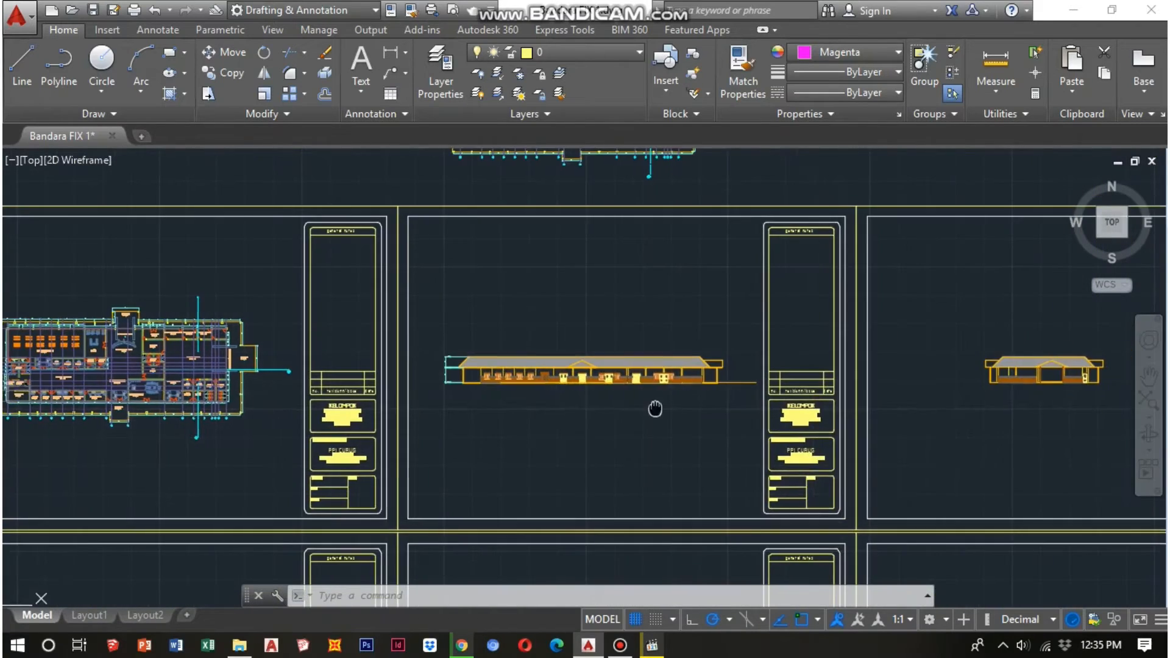
pyautogui.moveTo(963, 394); pyautogui.dragTo(720, 388, button='middle')
pyautogui.scroll(-2, 720, 388)
# Examine the short side elevation's gabled entrance, hipped roof, brick wall panels and single door.
pyautogui.scroll(10, 784, 379)
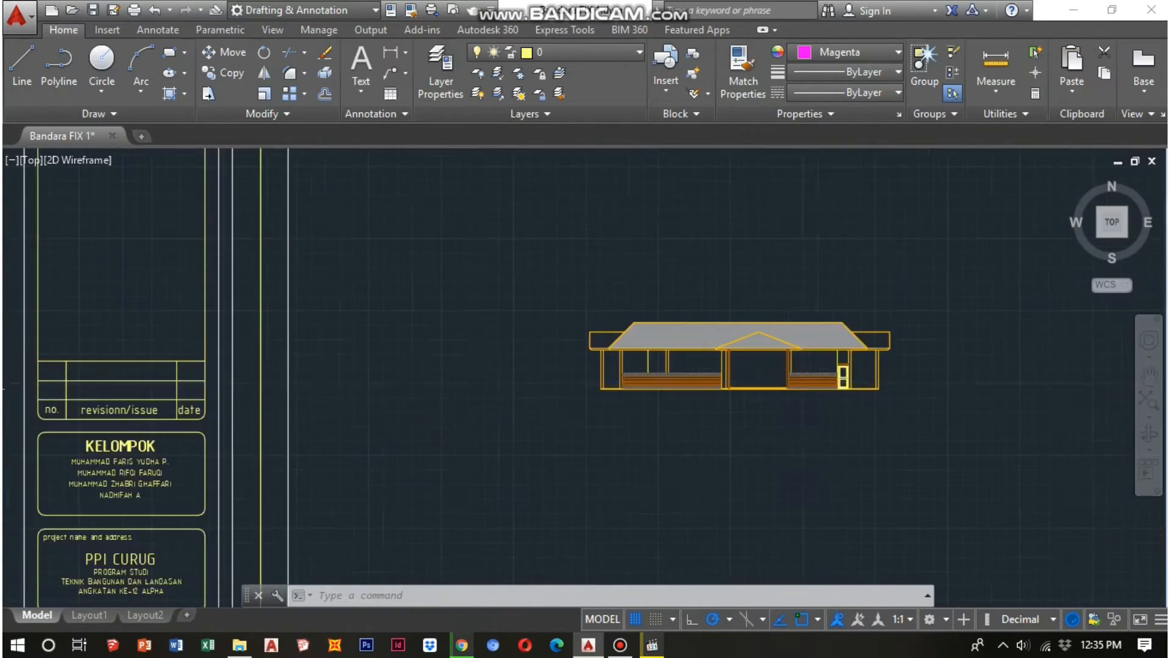
pyautogui.moveTo(809, 381); pyautogui.dragTo(735, 398, button='middle')
pyautogui.scroll(-2, 718, 340)
pyautogui.scroll(4, 728, 332)
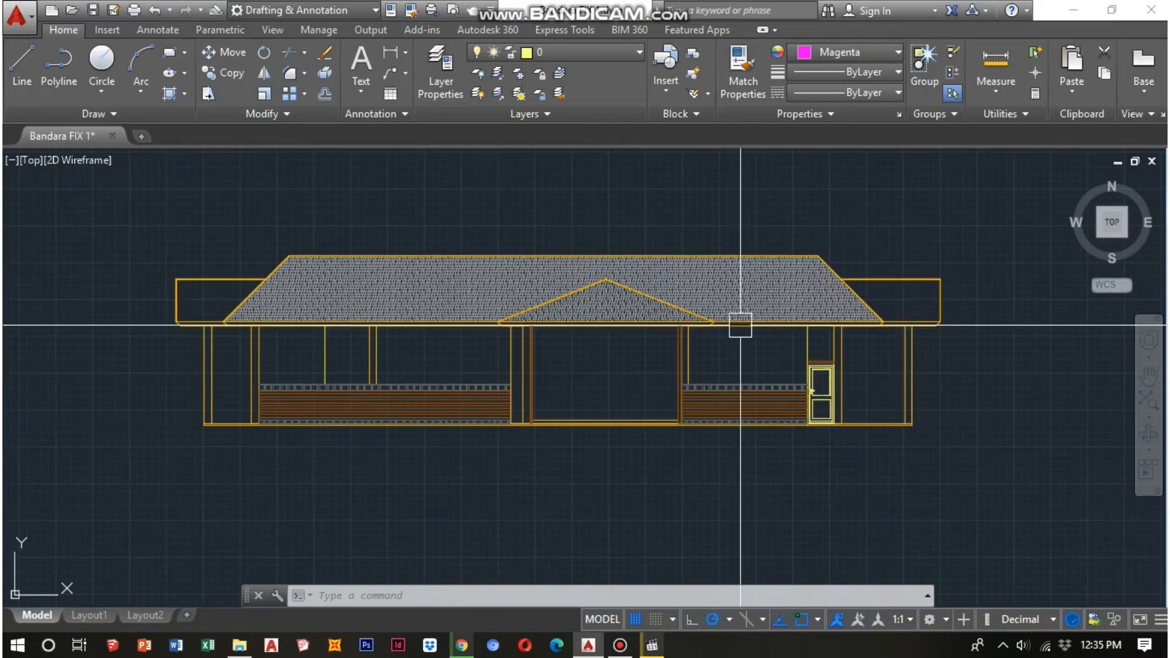
pyautogui.moveTo(734, 329)
pyautogui.mouseDown(button='middle')
pyautogui.moveTo(525, 370)
pyautogui.moveTo(391, 366)
pyautogui.mouseUp(button='middle')
pyautogui.scroll(-4, 525, 370)
pyautogui.scroll(-2, 391, 366)
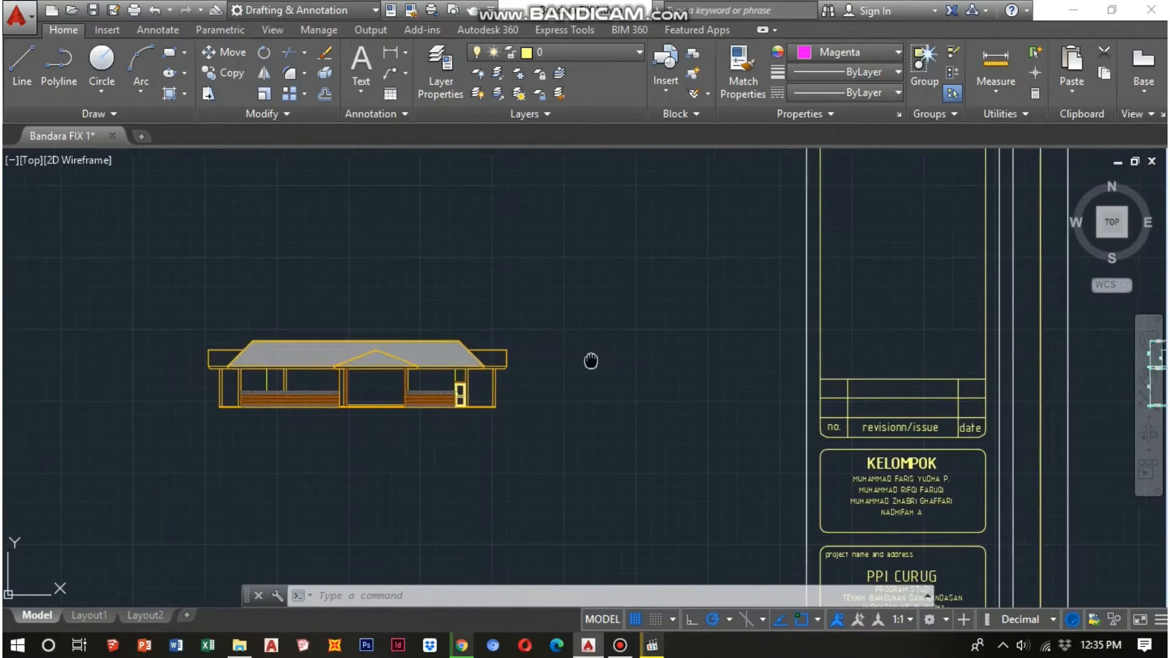
# Examine the opposite long elevation's doors, central gabled entrance, grouped windows, columns and sloped roof end.
pyautogui.scroll(-4, 615, 366)
pyautogui.scroll(6, 1015, 368)
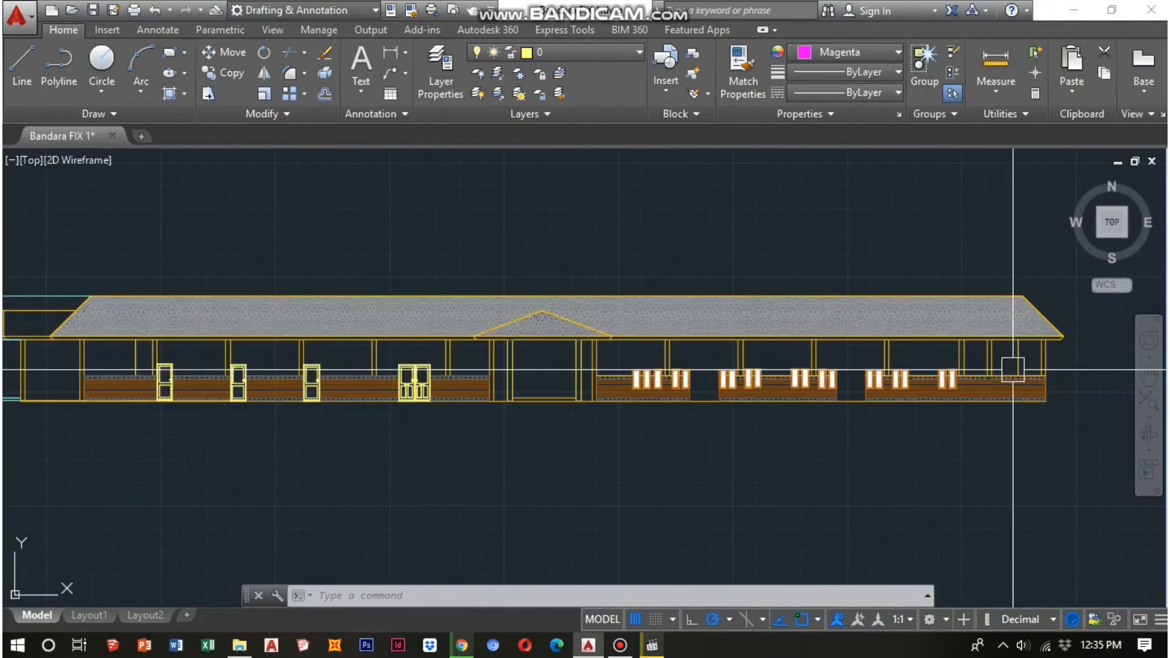
pyautogui.moveTo(597, 397); pyautogui.dragTo(683, 398, button='middle')
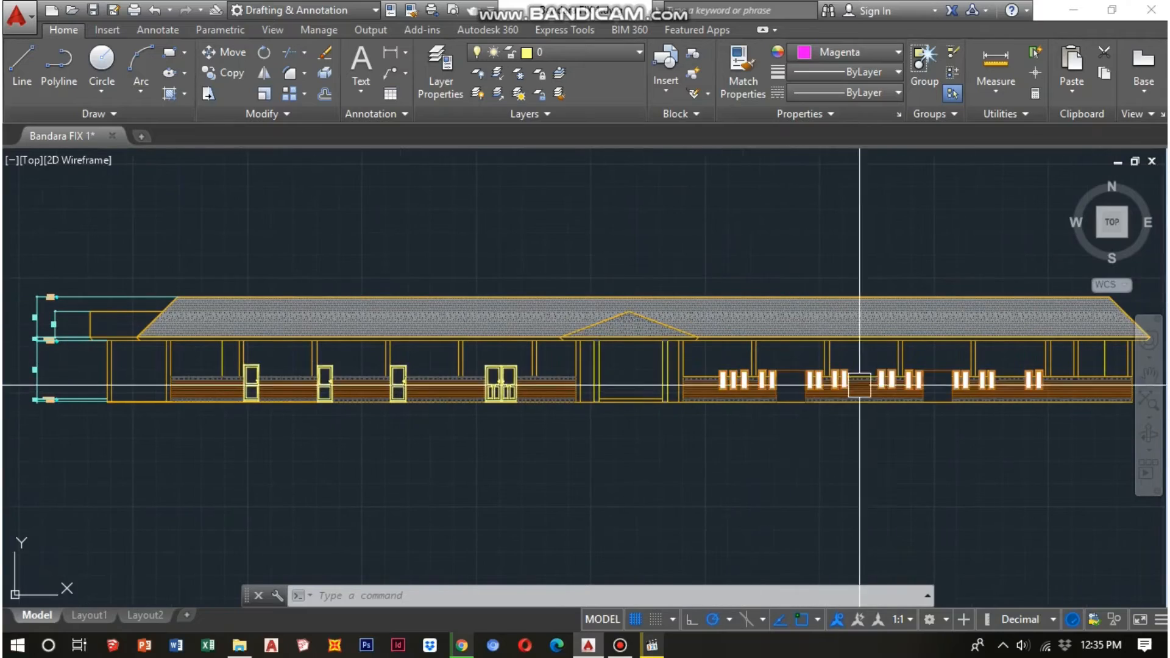
pyautogui.scroll(4, 888, 373)
pyautogui.moveTo(840, 378); pyautogui.dragTo(704, 370, button='middle')
pyautogui.scroll(-1, 704, 370)
pyautogui.scroll(-3, 675, 347)
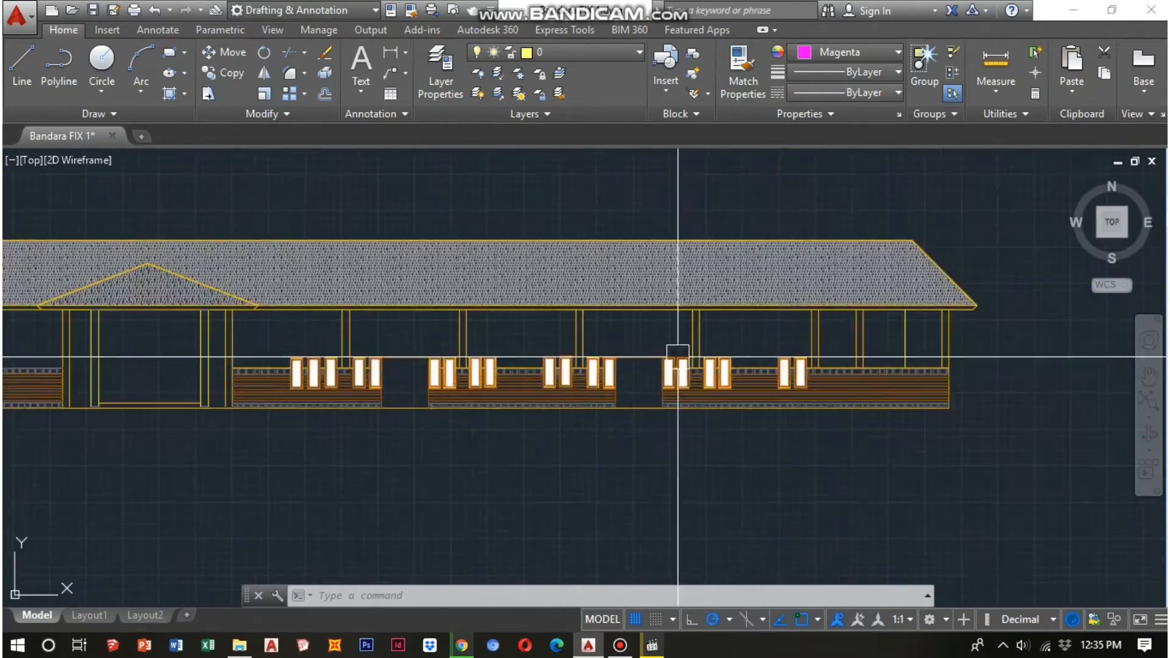
pyautogui.scroll(2, 756, 368)
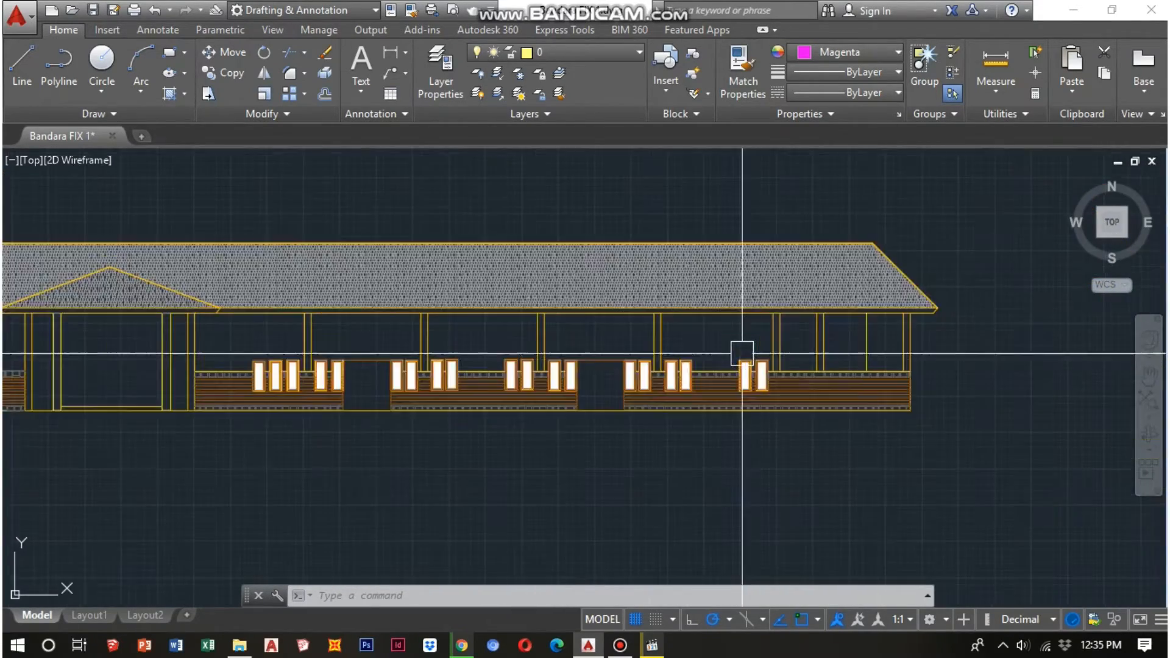
pyautogui.scroll(-2, 706, 372)
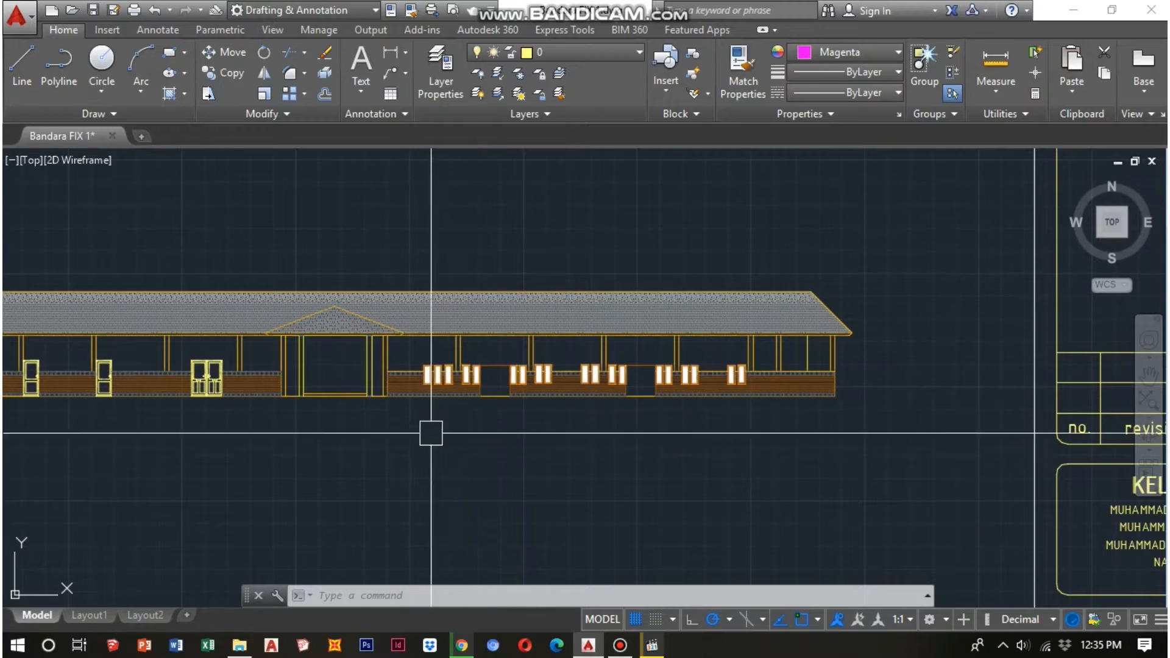
# Examine the remaining short side elevation on the sheet below the RANCAGAN PROJECT title sheet.
pyautogui.scroll(-5, 603, 392)
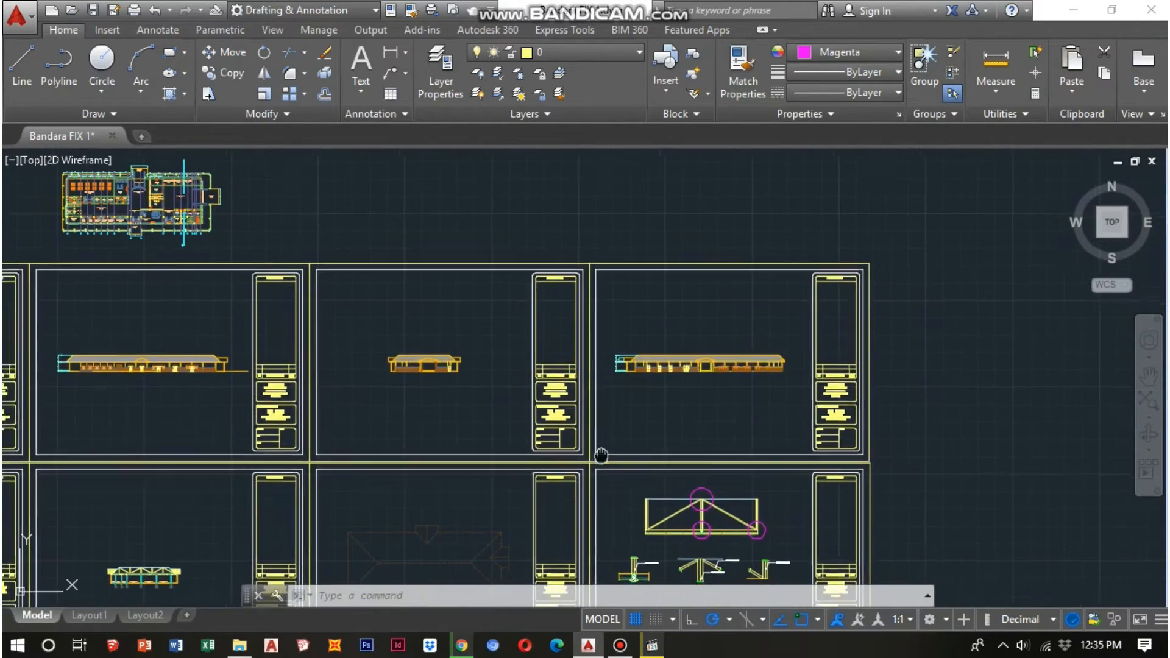
pyautogui.moveTo(601, 455); pyautogui.dragTo(881, 339, button='middle')
pyautogui.moveTo(135, 475); pyautogui.dragTo(634, 437, button='middle')
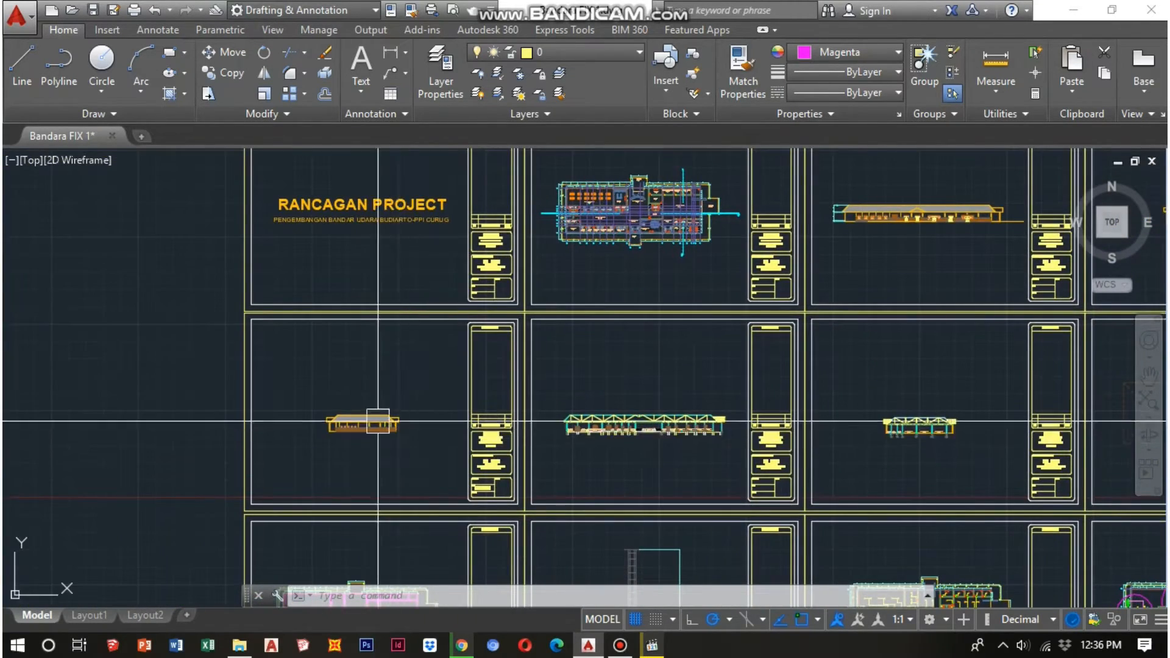
pyautogui.scroll(5, 378, 421)
pyautogui.moveTo(360, 473); pyautogui.dragTo(488, 418, button='middle')
pyautogui.scroll(-2, 677, 366)
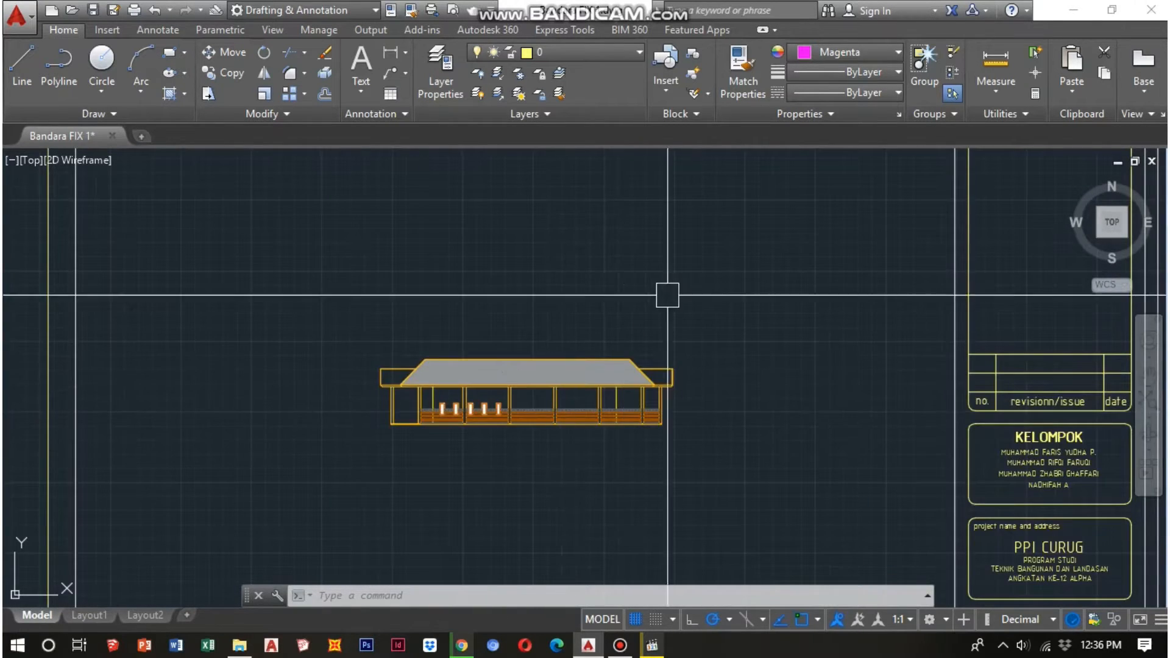
# Review the terminal floor plan's section lines and the rooms around the check-in counter, CIV and arrival room.
pyautogui.scroll(-6, 668, 295)
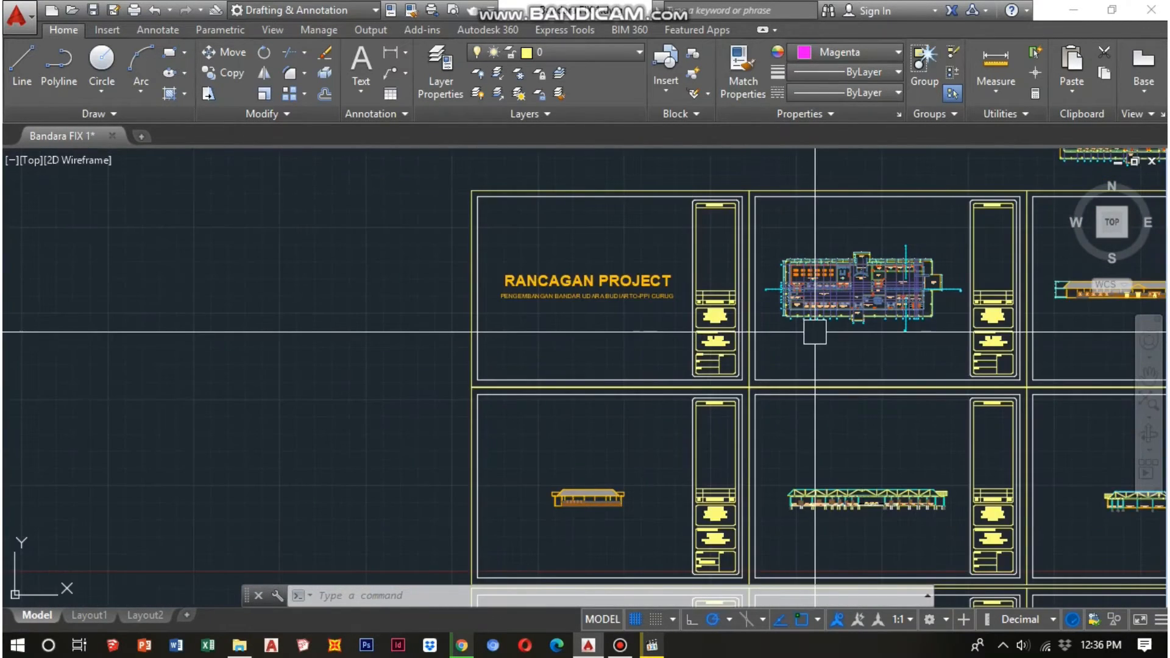
pyautogui.scroll(8, 826, 327)
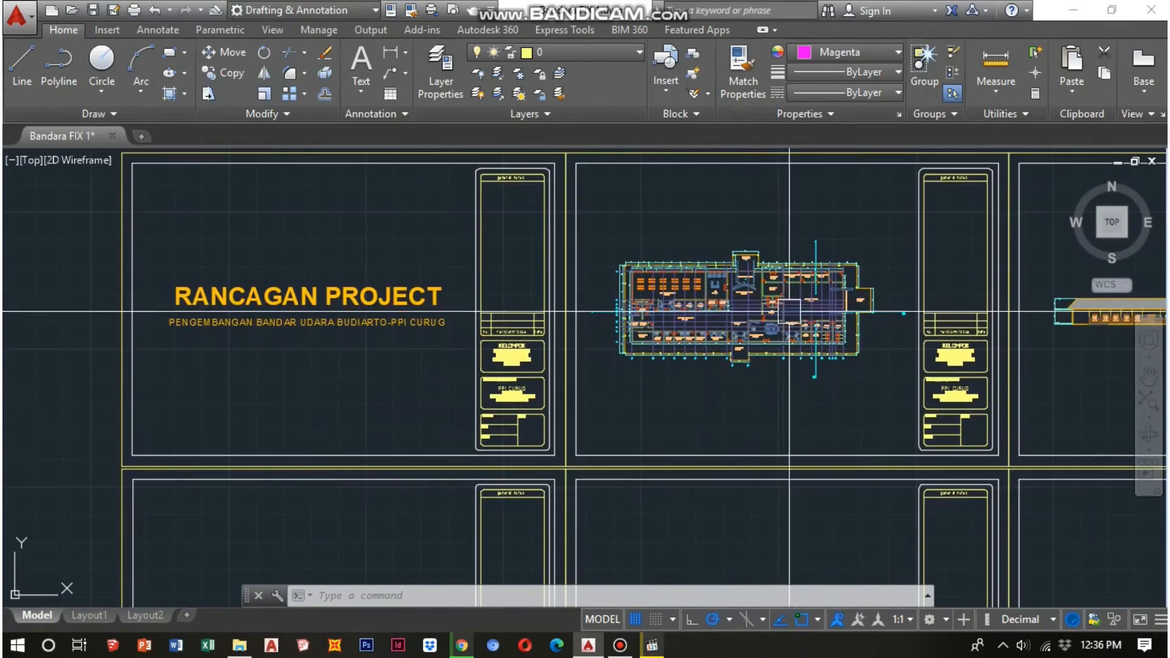
pyautogui.scroll(4, 806, 304)
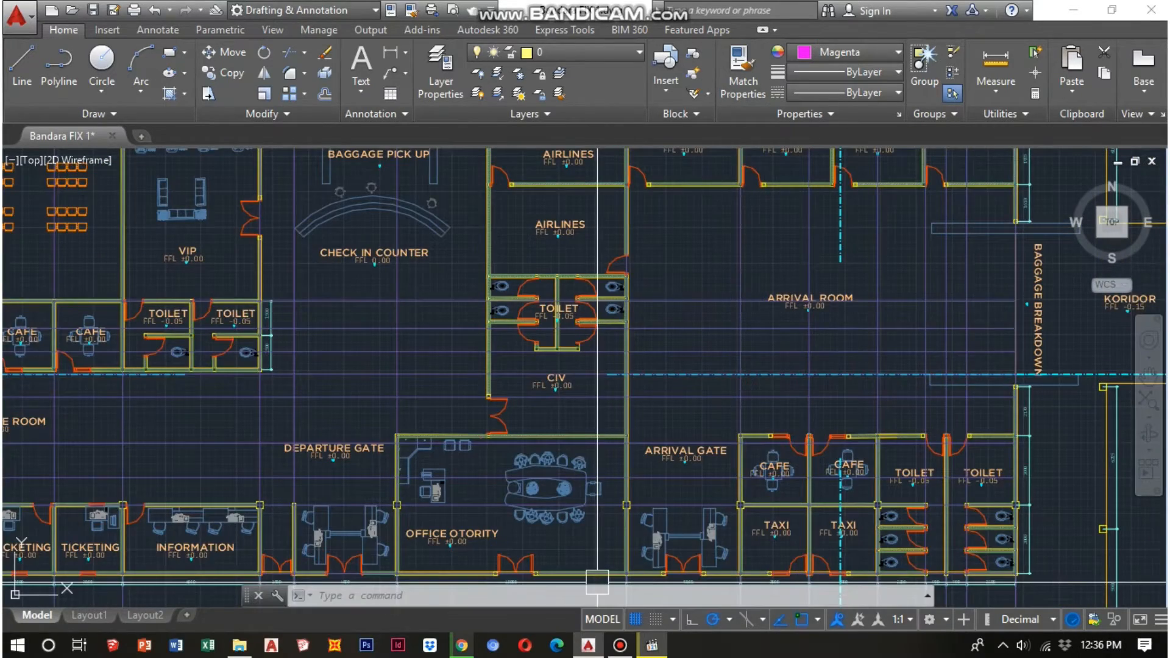
pyautogui.click(652, 645)
pyautogui.click(620, 644)
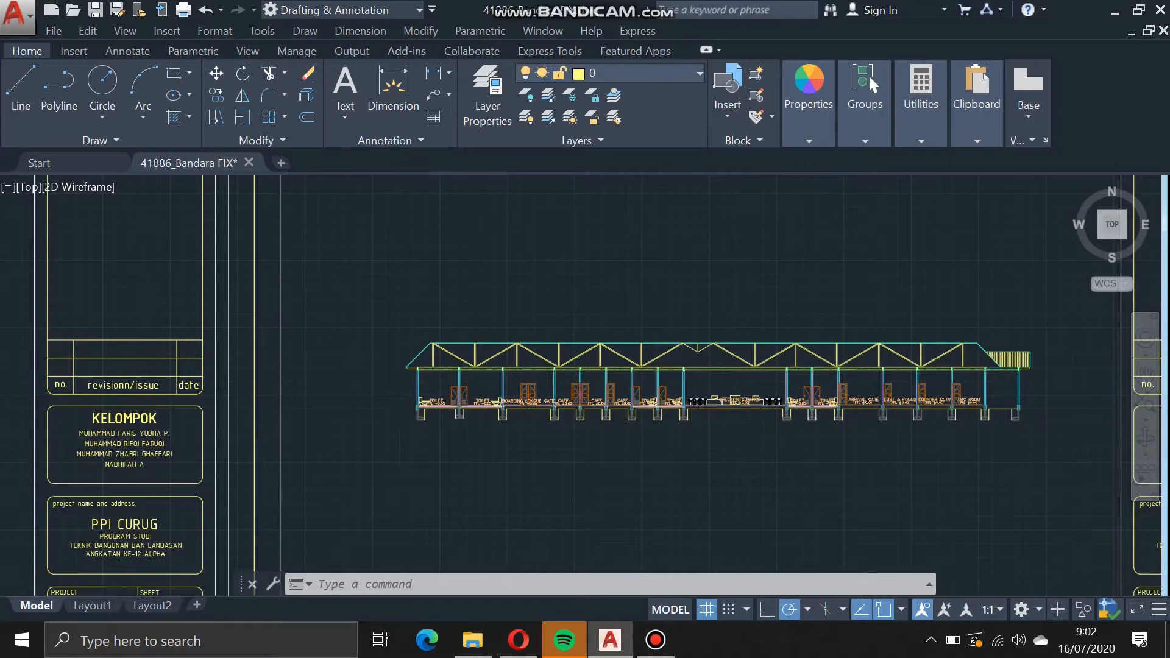
# Review the full longitudinal section of the terminal, from its roof trusses down to its footings.
pyautogui.scroll(1, 410, 420)
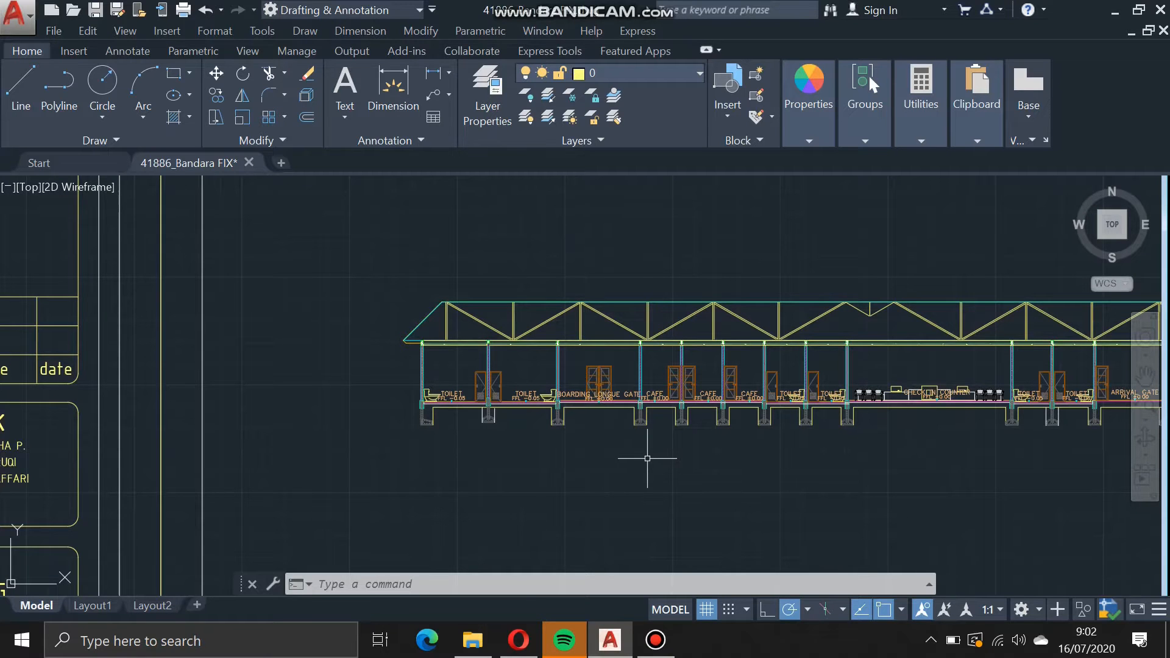
pyautogui.moveTo(647, 458)
pyautogui.mouseDown(button='middle')
pyautogui.moveTo(601, 472)
pyautogui.moveTo(389, 477)
pyautogui.mouseUp(button='middle')
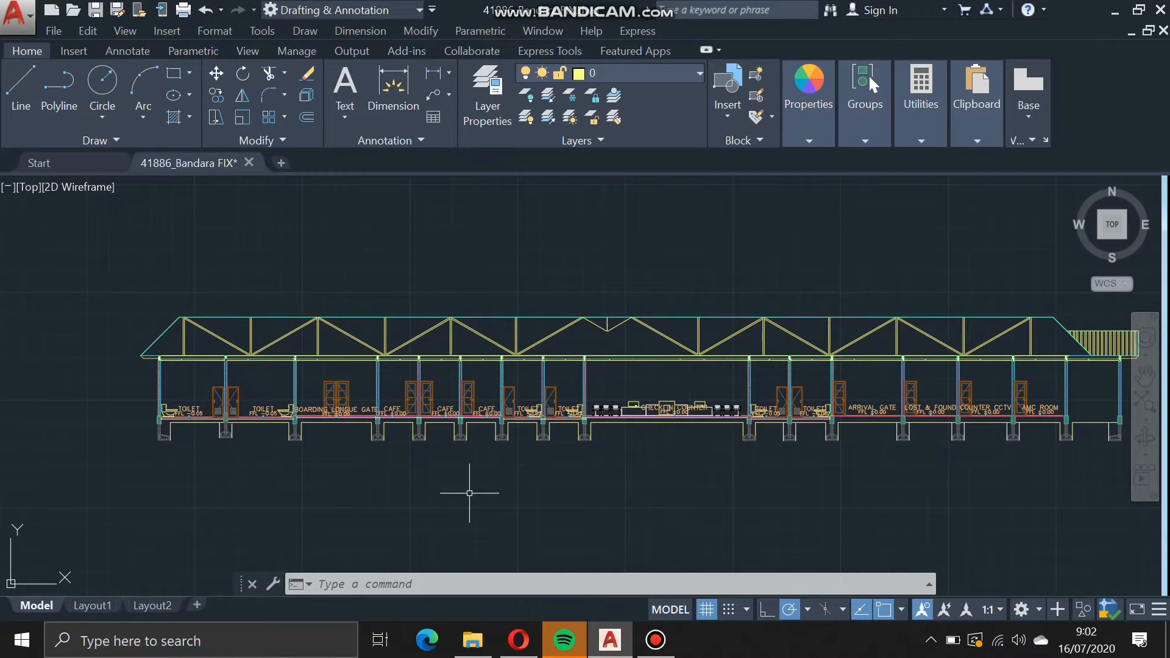
pyautogui.moveTo(243, 428); pyautogui.dragTo(428, 410, button='middle')
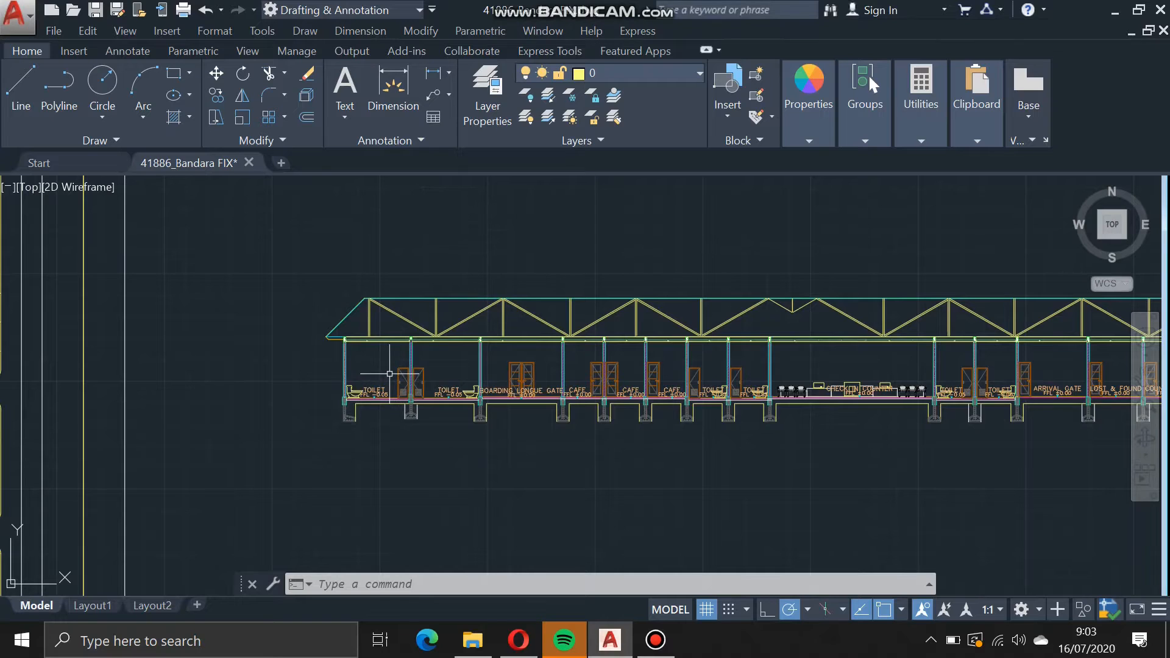
# Examine the rooms cut by the longitudinal section, from the toilets and boarding lounge gate through check-in to the AMC room.
pyautogui.scroll(4, 354, 375)
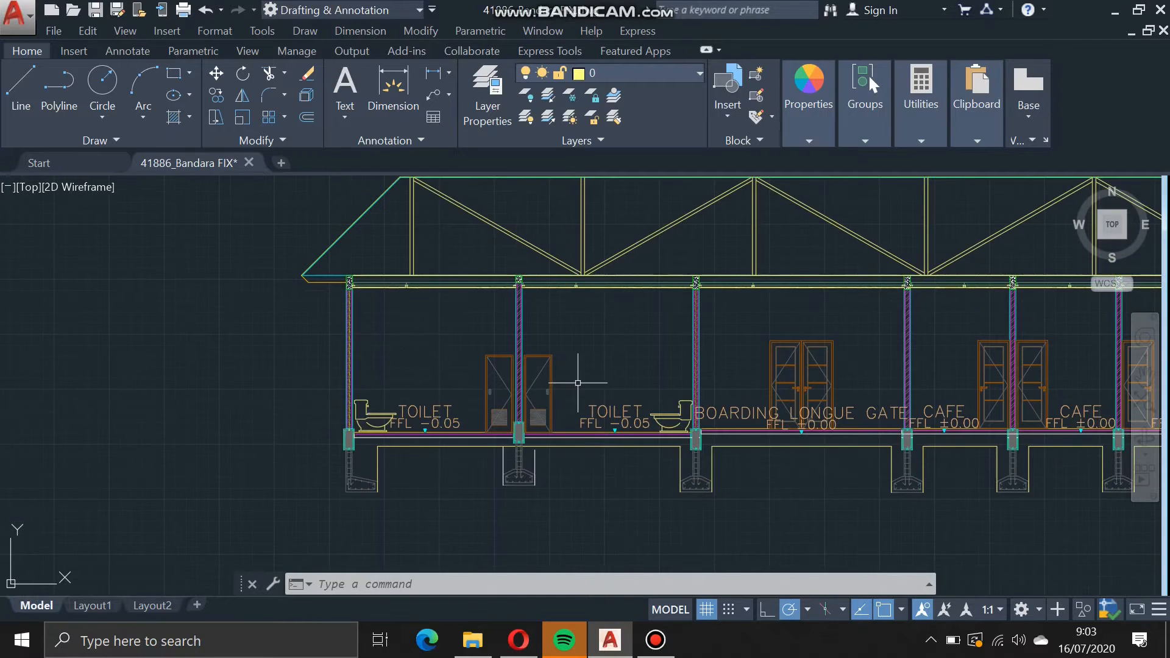
pyautogui.moveTo(578, 383); pyautogui.dragTo(342, 405, button='middle')
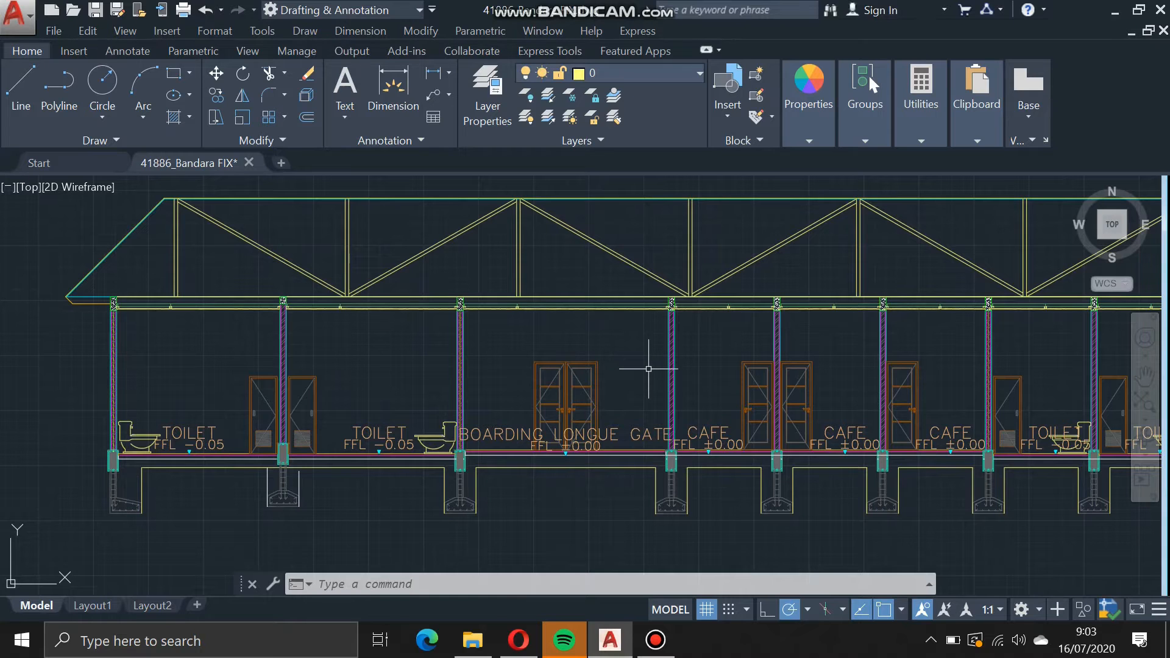
pyautogui.moveTo(649, 369)
pyautogui.mouseDown(button='middle')
pyautogui.moveTo(488, 342)
pyautogui.moveTo(332, 357)
pyautogui.mouseUp(button='middle')
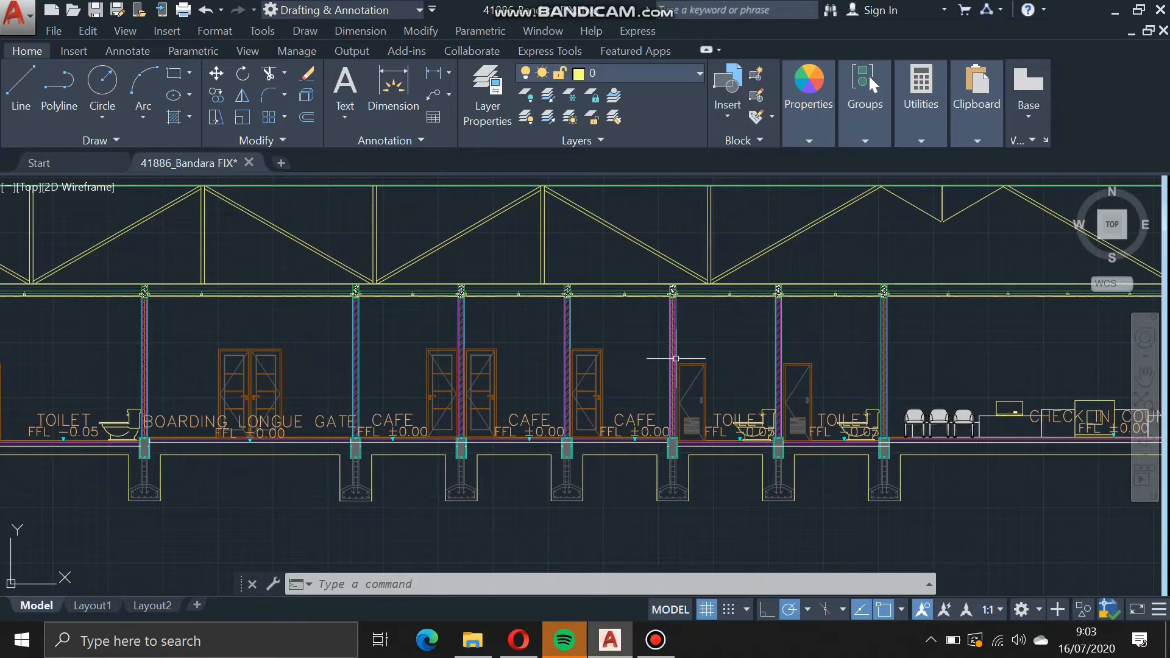
pyautogui.moveTo(676, 358); pyautogui.dragTo(460, 356, button='middle')
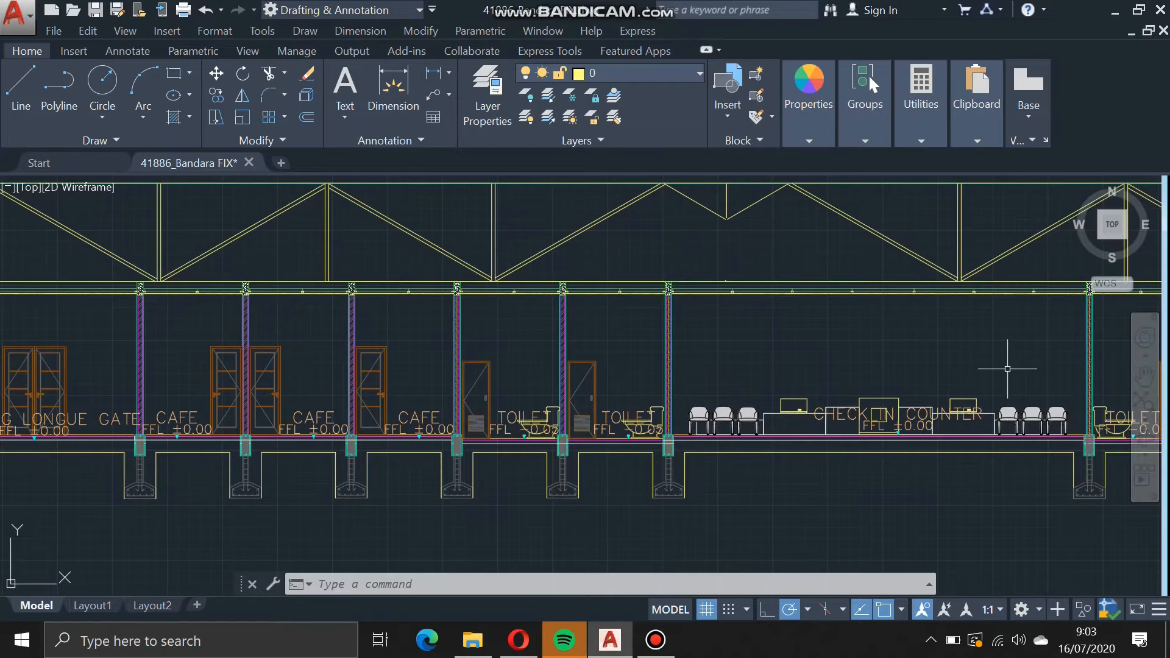
pyautogui.moveTo(1000, 361); pyautogui.dragTo(449, 377, button='middle')
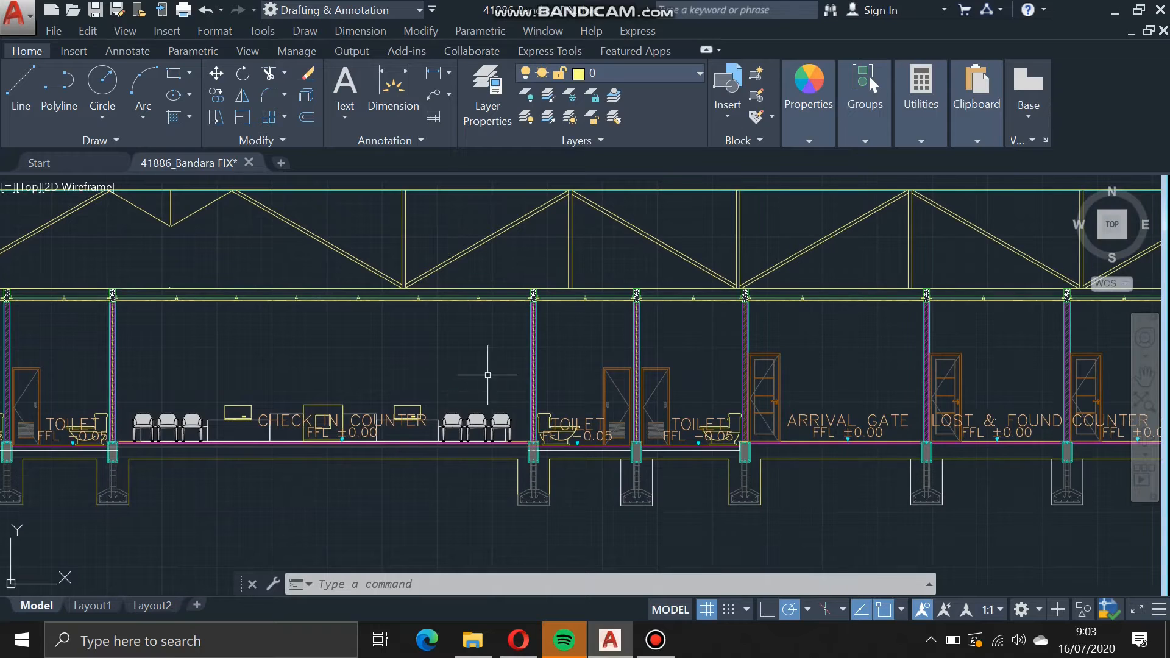
pyautogui.moveTo(860, 364)
pyautogui.mouseDown(button='middle')
pyautogui.moveTo(650, 384)
pyautogui.moveTo(428, 385)
pyautogui.mouseUp(button='middle')
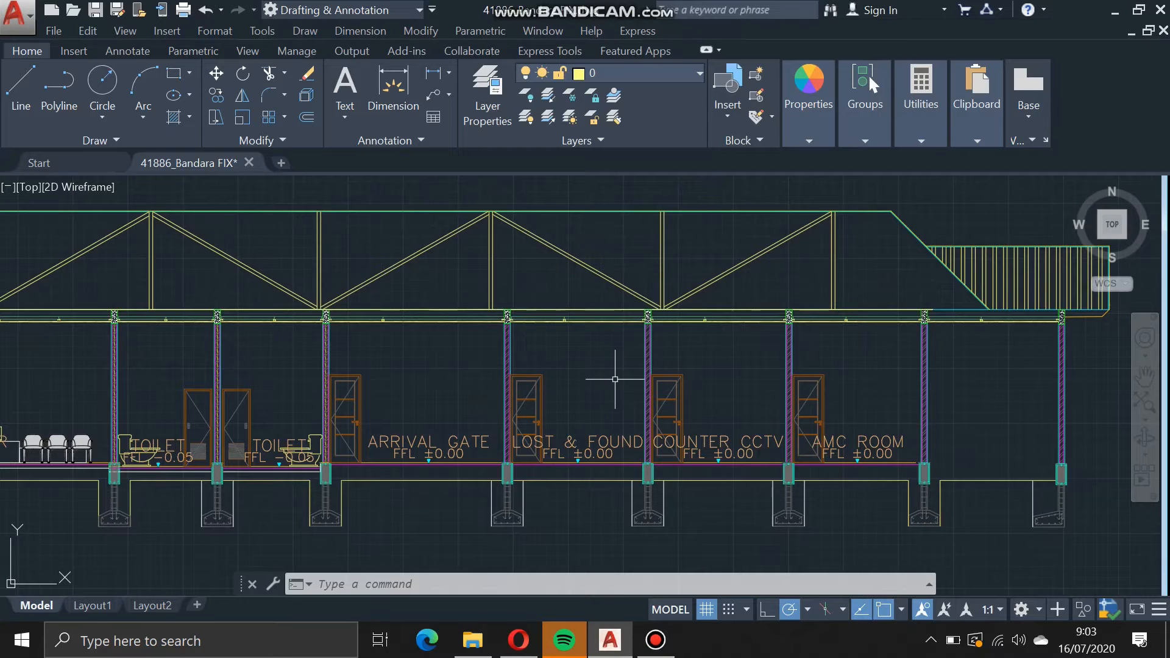
pyautogui.click(680, 374)
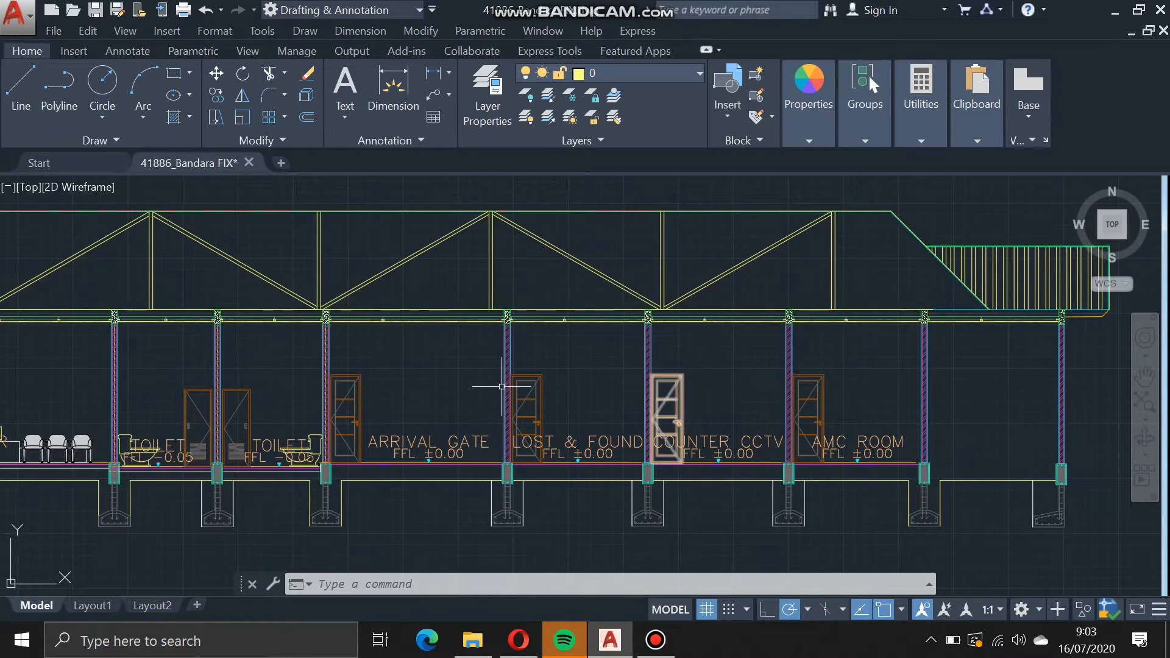
# Review the longitudinal section's overall roof truss, column, floor and foundation arrangement from end to end.
pyautogui.scroll(-5, 502, 387)
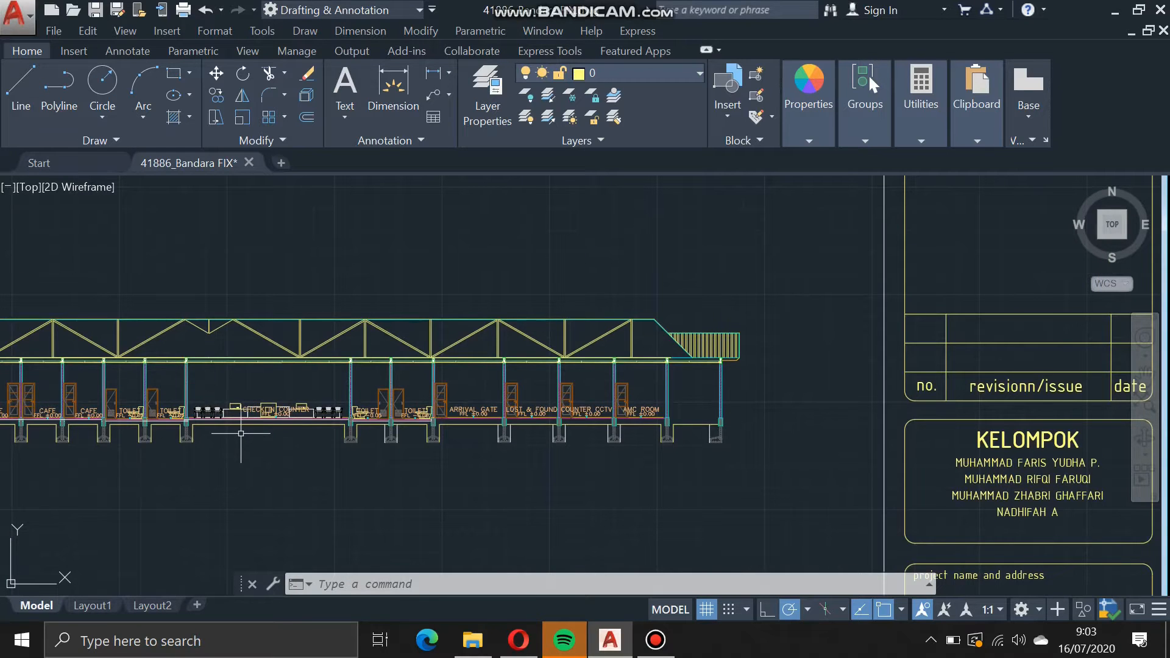
pyautogui.moveTo(238, 439)
pyautogui.mouseDown(button='middle')
pyautogui.moveTo(370, 449)
pyautogui.moveTo(679, 436)
pyautogui.mouseUp(button='middle')
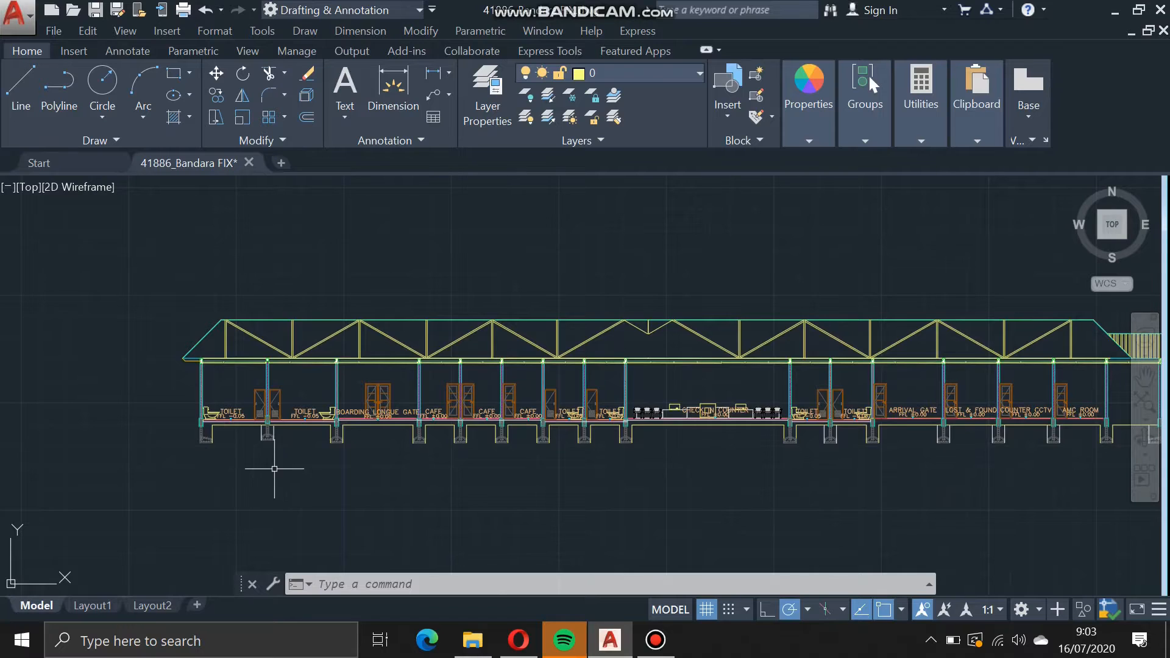
pyautogui.moveTo(274, 469); pyautogui.dragTo(512, 459, button='middle')
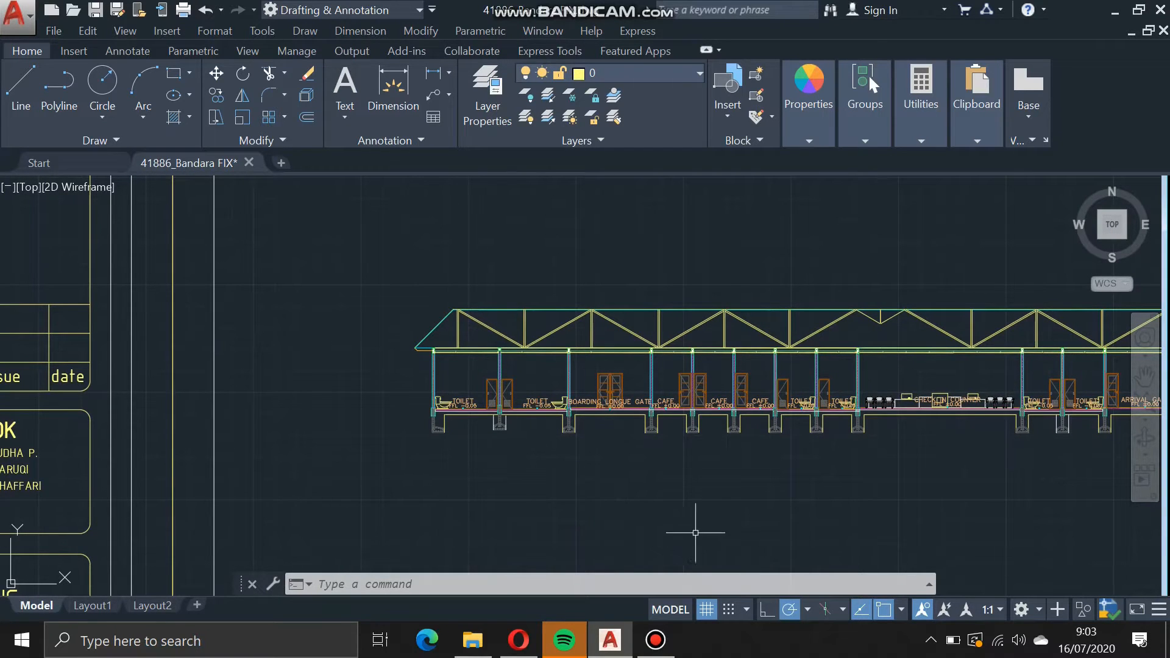
pyautogui.moveTo(974, 463)
pyautogui.mouseDown(button='middle')
pyautogui.moveTo(773, 450)
pyautogui.moveTo(408, 454)
pyautogui.moveTo(679, 466)
pyautogui.mouseUp(button='middle')
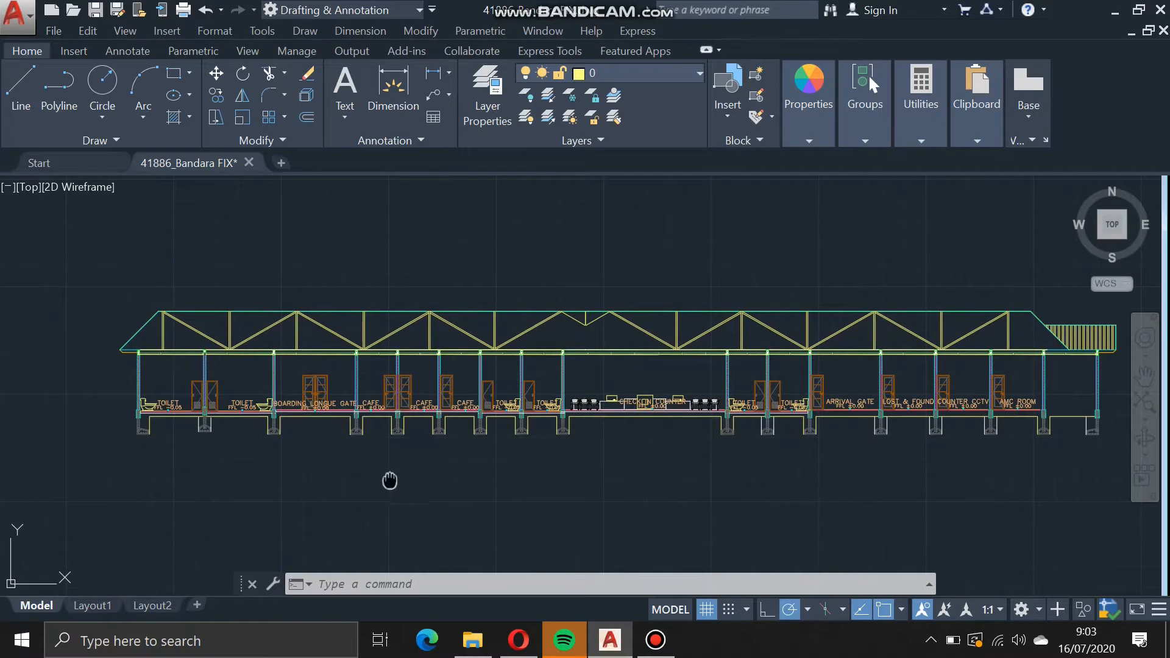
pyautogui.moveTo(388, 478); pyautogui.dragTo(595, 462, button='middle')
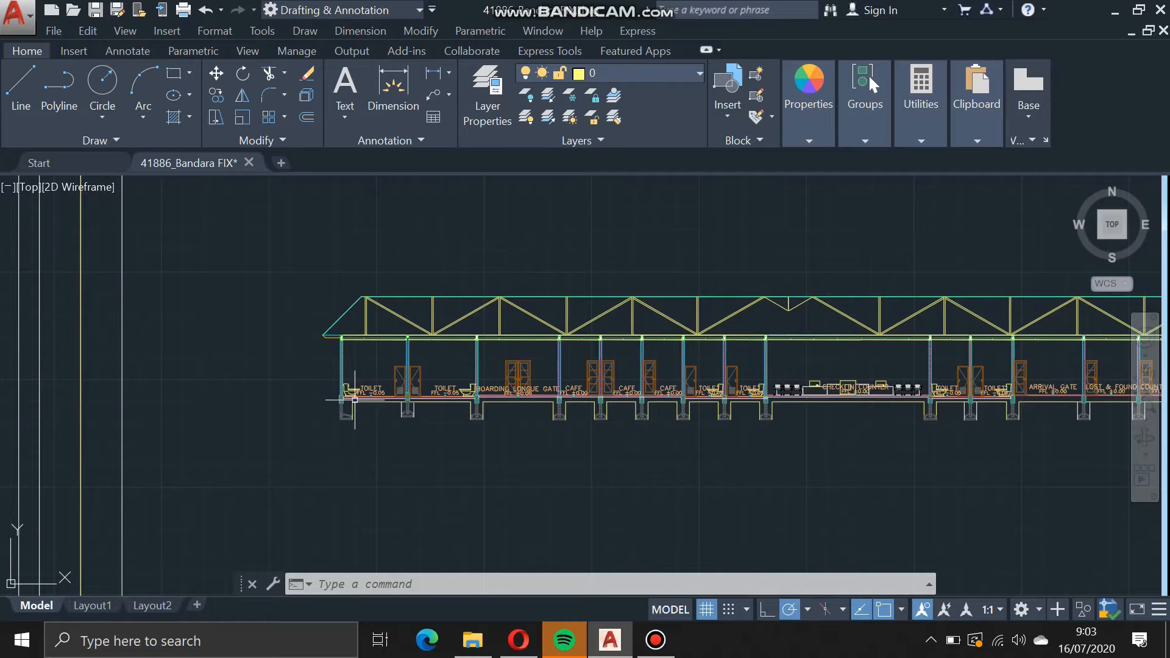
# Compare the FFL floor levels of the toilets, boarding lounge gate and cafes, and examine the footings beneath them.
pyautogui.scroll(4, 355, 398)
pyautogui.moveTo(402, 330)
pyautogui.mouseDown(button='middle')
pyautogui.moveTo(501, 380)
pyautogui.moveTo(549, 367)
pyautogui.mouseUp(button='middle')
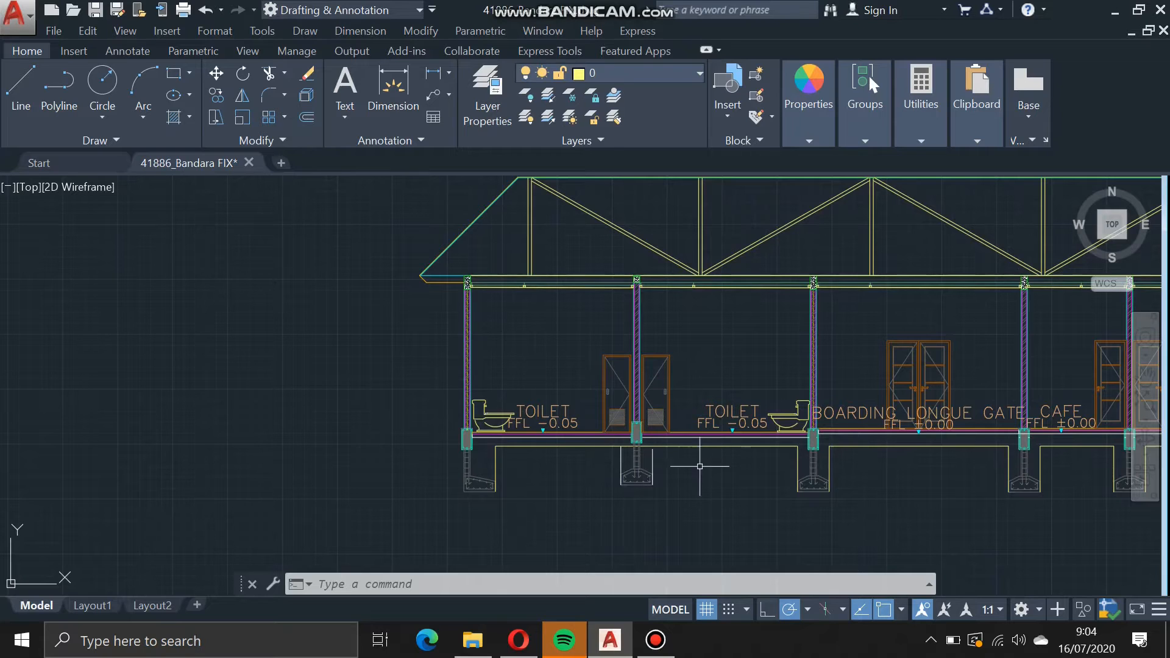
pyautogui.scroll(2, 781, 396)
pyautogui.moveTo(782, 385); pyautogui.dragTo(602, 354, button='middle')
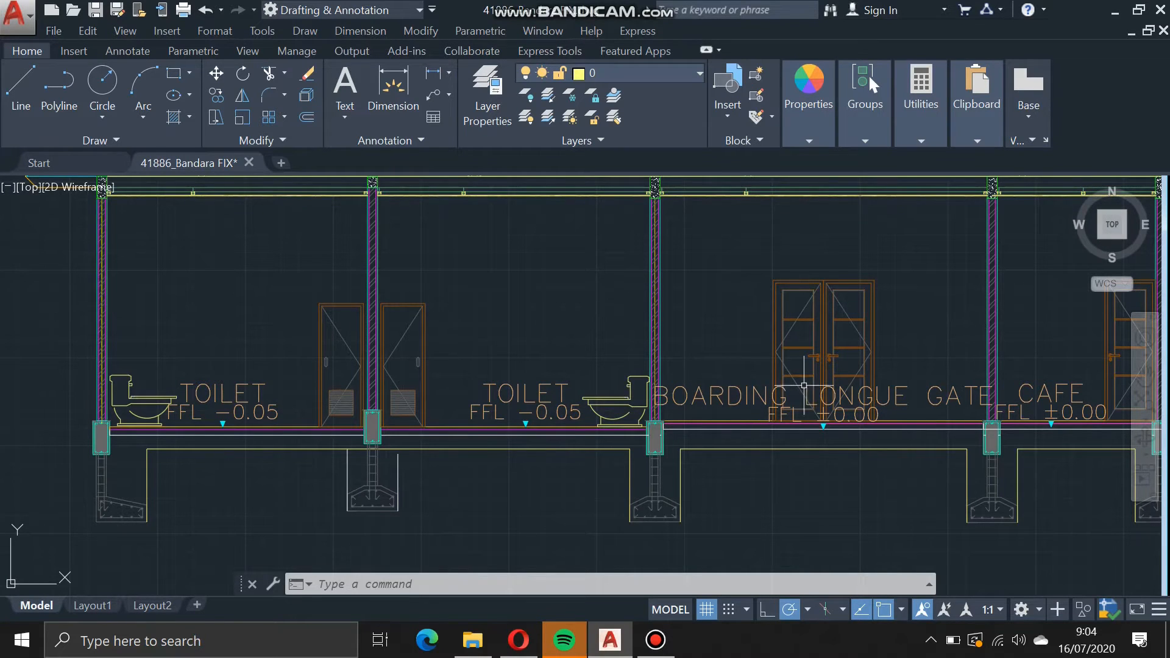
pyautogui.moveTo(952, 426); pyautogui.dragTo(617, 384, button='middle')
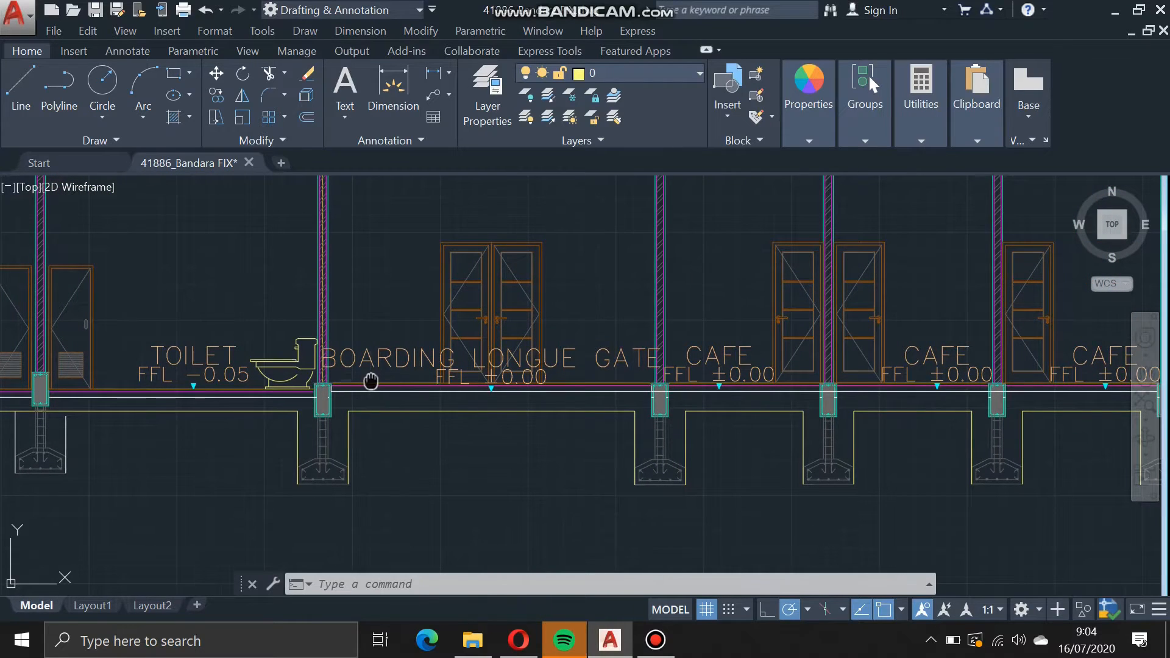
# Examine the toilet bays and adjoining boarding lounge gate in the longitudinal section, comparing their floor levels and the footings below.
pyautogui.moveTo(370, 381)
pyautogui.mouseDown(button='middle')
pyautogui.moveTo(498, 379)
pyautogui.moveTo(541, 398)
pyautogui.mouseUp(button='middle')
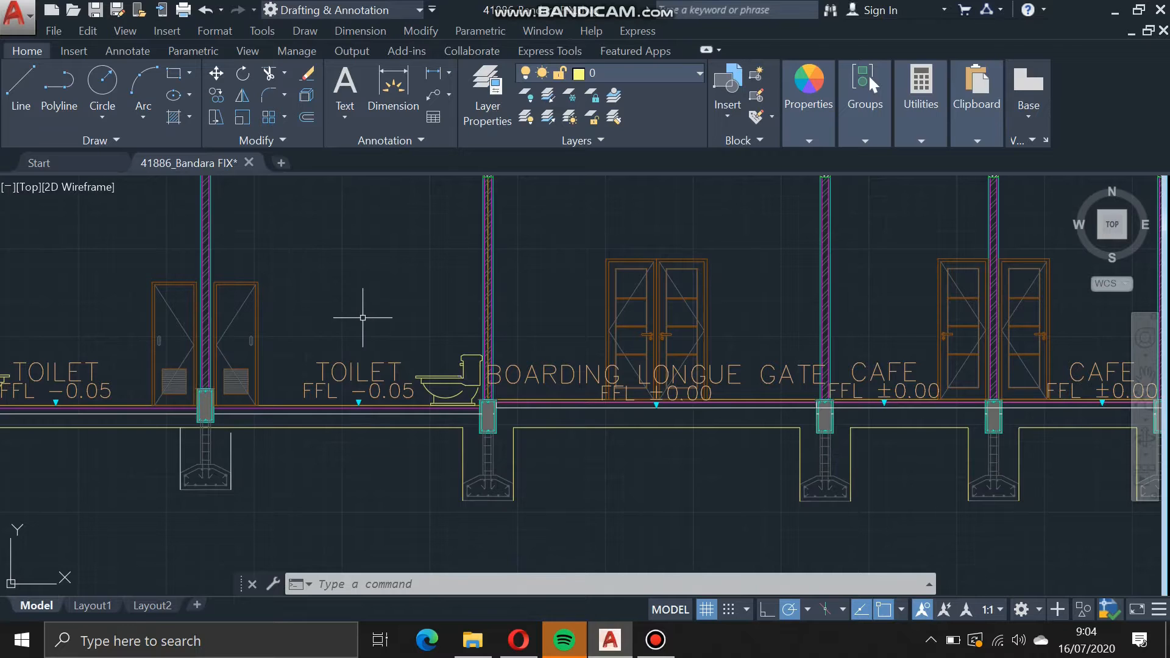
pyautogui.moveTo(370, 320)
pyautogui.mouseDown(button='middle')
pyautogui.moveTo(412, 325)
pyautogui.moveTo(563, 292)
pyautogui.moveTo(556, 359)
pyautogui.mouseUp(button='middle')
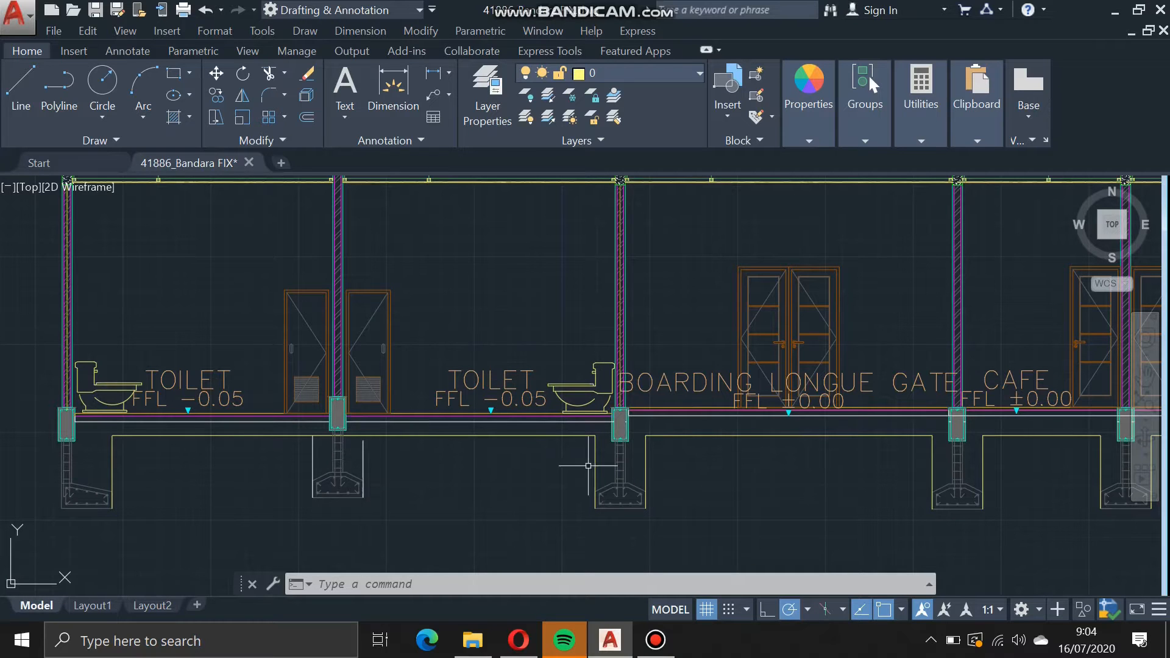
pyautogui.moveTo(420, 277)
pyautogui.mouseDown(button='middle')
pyautogui.moveTo(569, 332)
pyautogui.moveTo(732, 330)
pyautogui.mouseUp(button='middle')
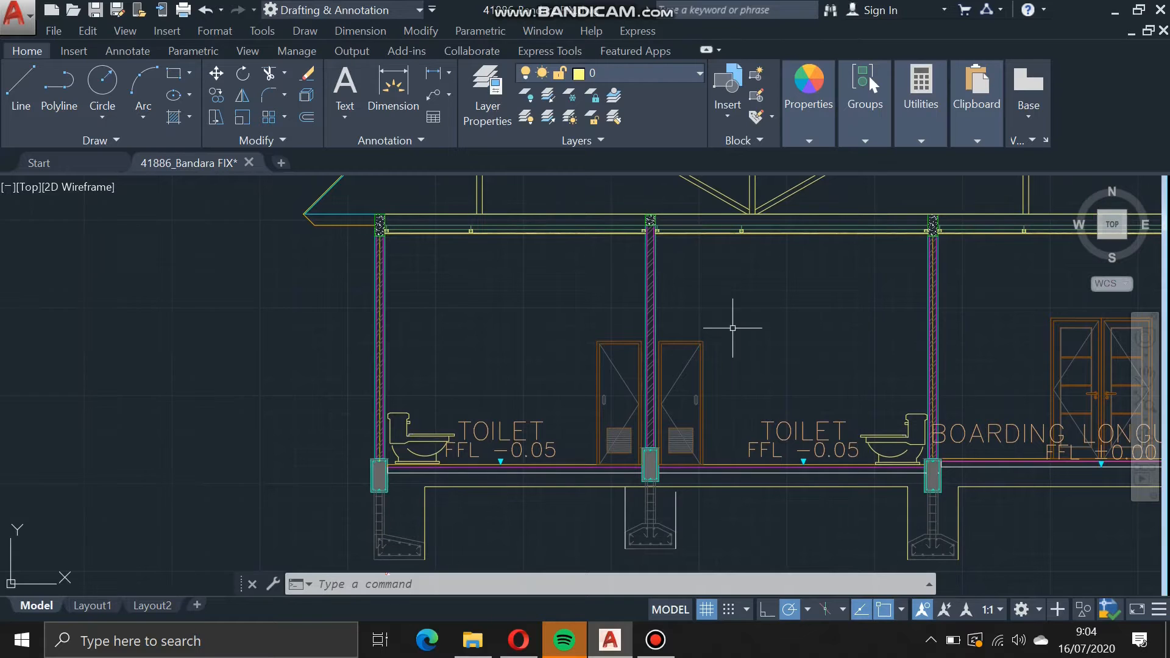
pyautogui.moveTo(446, 315)
pyautogui.mouseDown(button='middle')
pyautogui.moveTo(400, 282)
pyautogui.moveTo(336, 264)
pyautogui.mouseUp(button='middle')
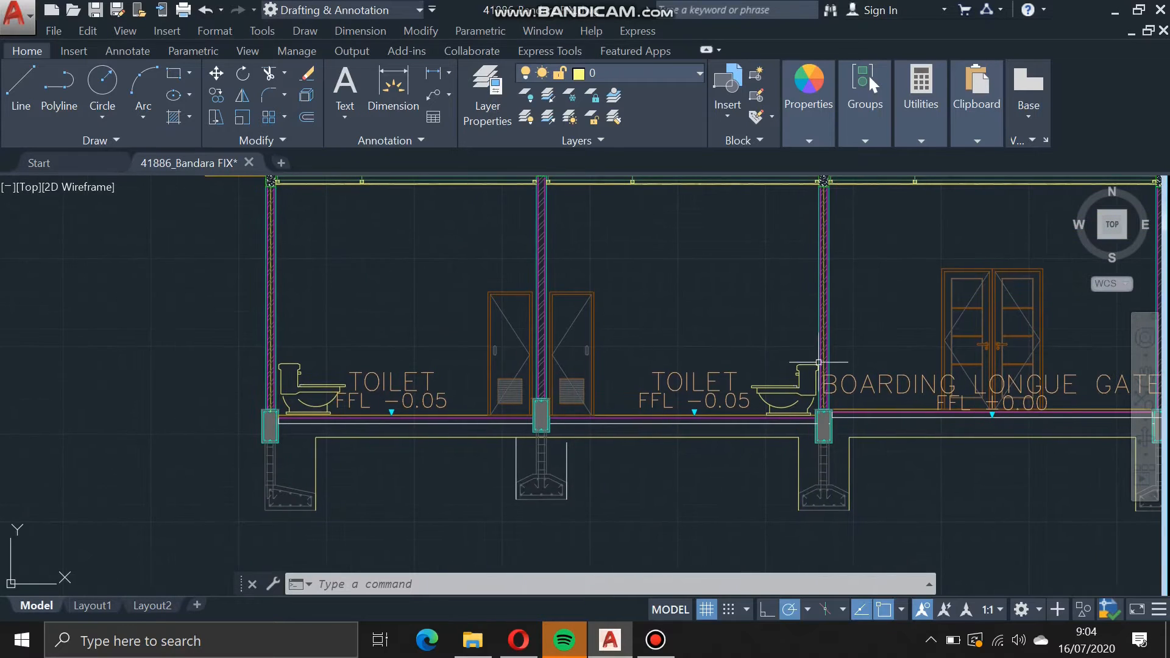
pyautogui.moveTo(862, 323); pyautogui.dragTo(751, 316, button='middle')
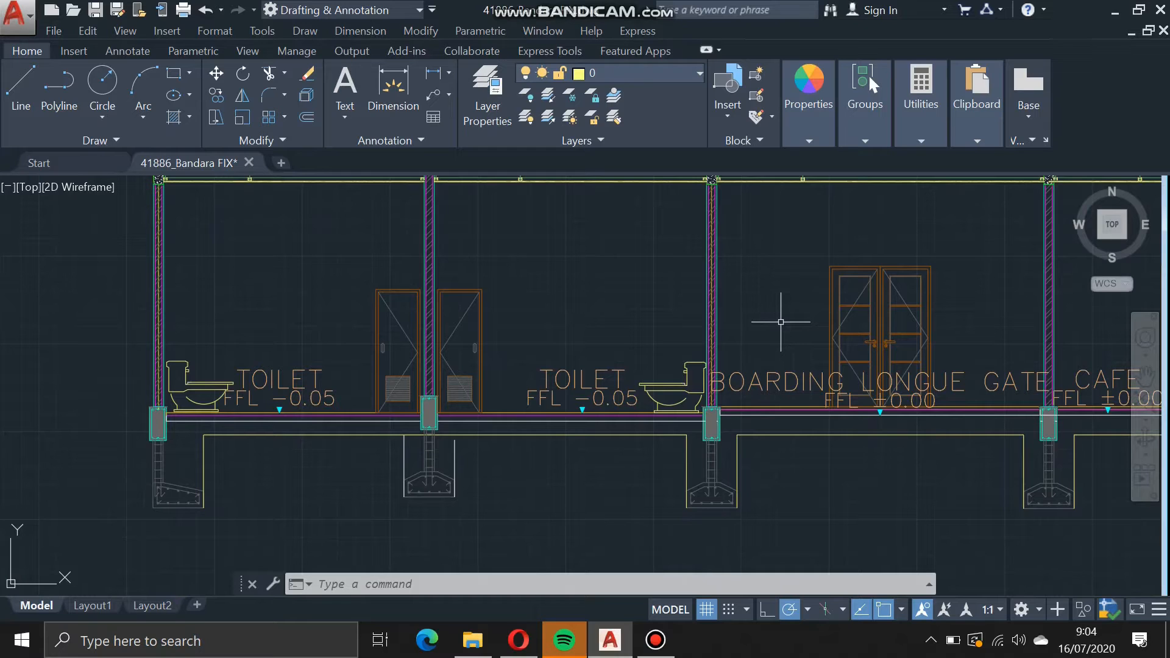
pyautogui.moveTo(782, 317); pyautogui.dragTo(798, 255, button='middle')
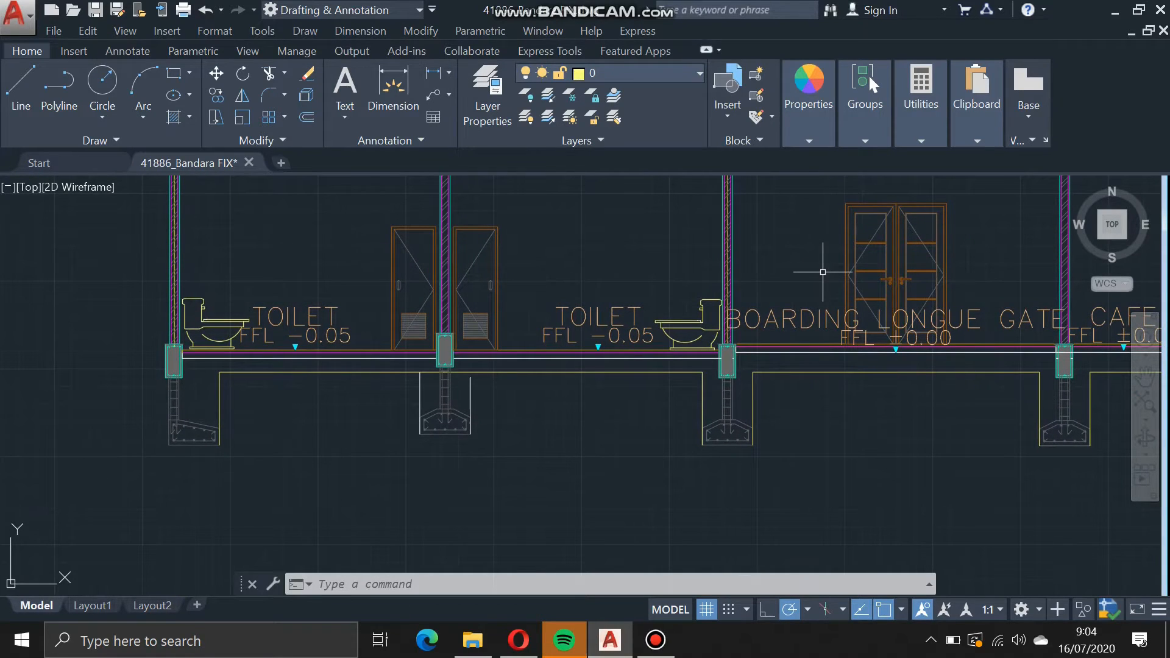
pyautogui.moveTo(724, 299); pyautogui.dragTo(580, 269, button='middle')
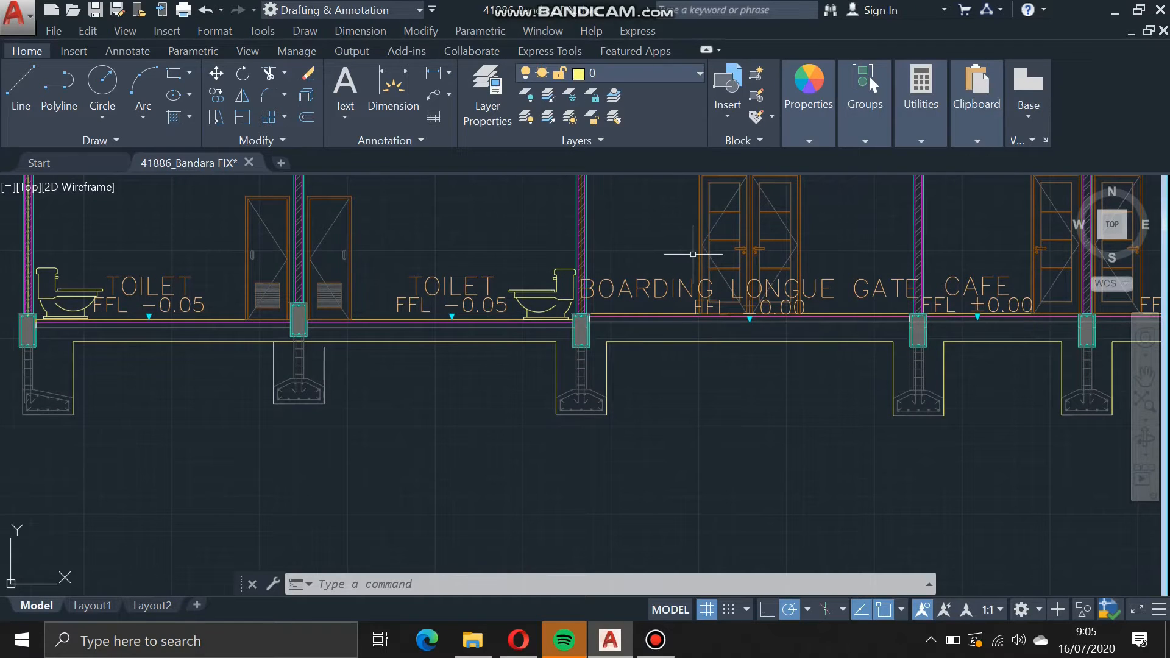
pyautogui.moveTo(693, 254); pyautogui.dragTo(604, 266, button='middle')
pyautogui.moveTo(392, 372); pyautogui.dragTo(801, 371, button='middle')
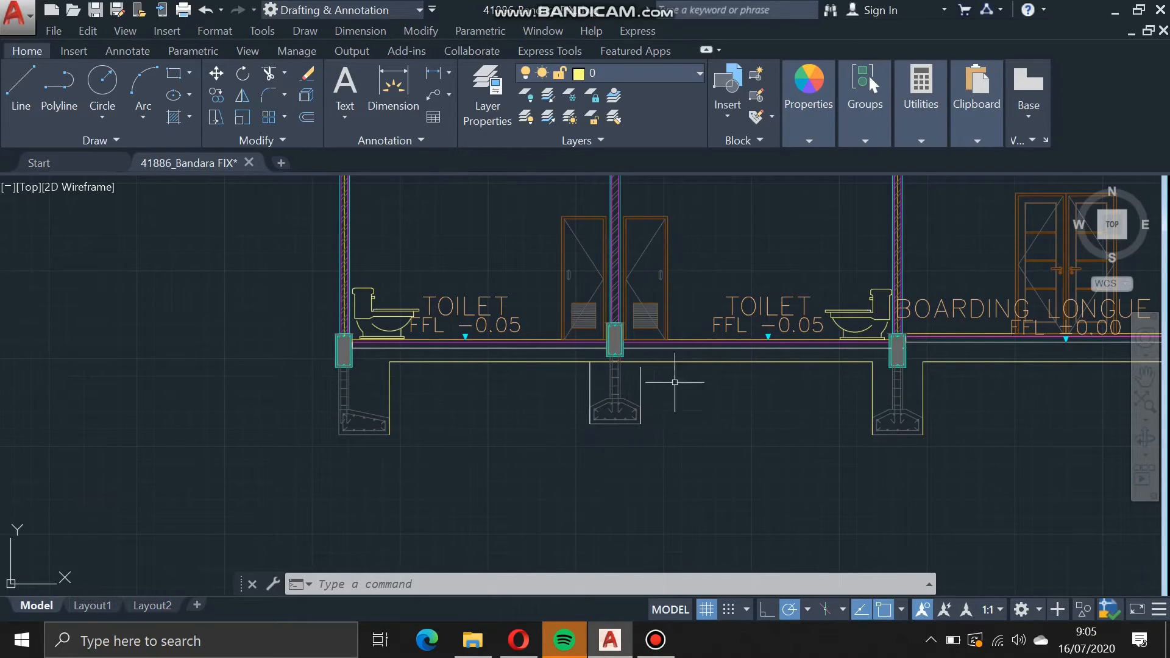
pyautogui.moveTo(938, 465); pyautogui.dragTo(605, 439, button='middle')
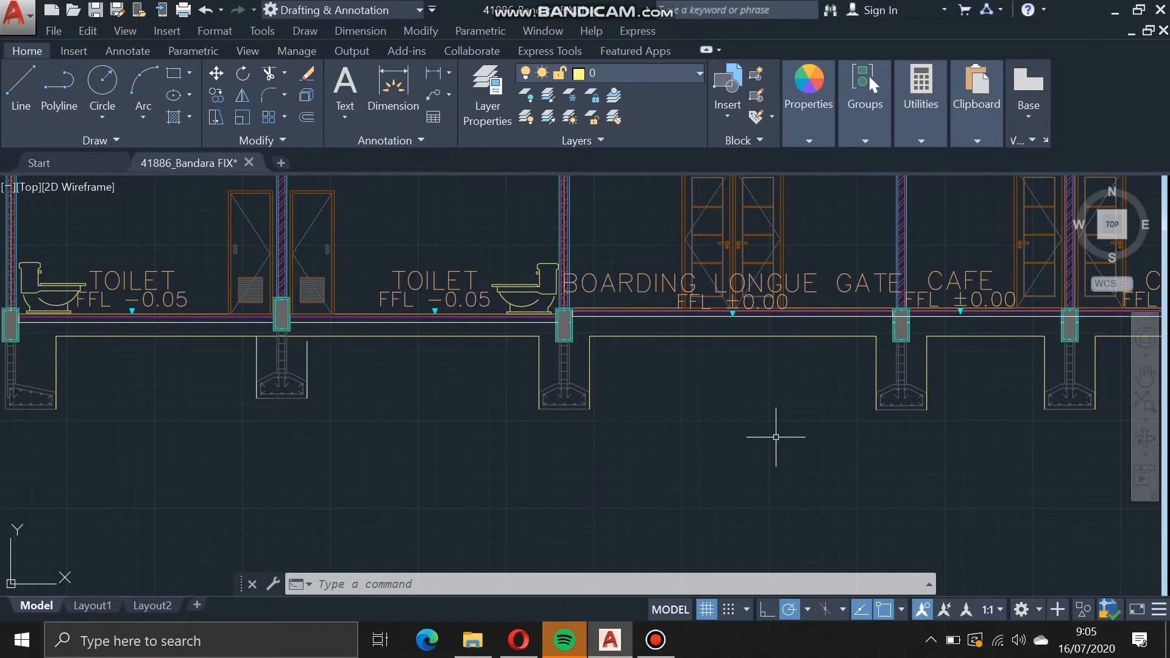
# Review the row of footings from the toilets to the check-in counter, then inspect the edge and middle footings under the toilets closely.
pyautogui.scroll(-2, 775, 437)
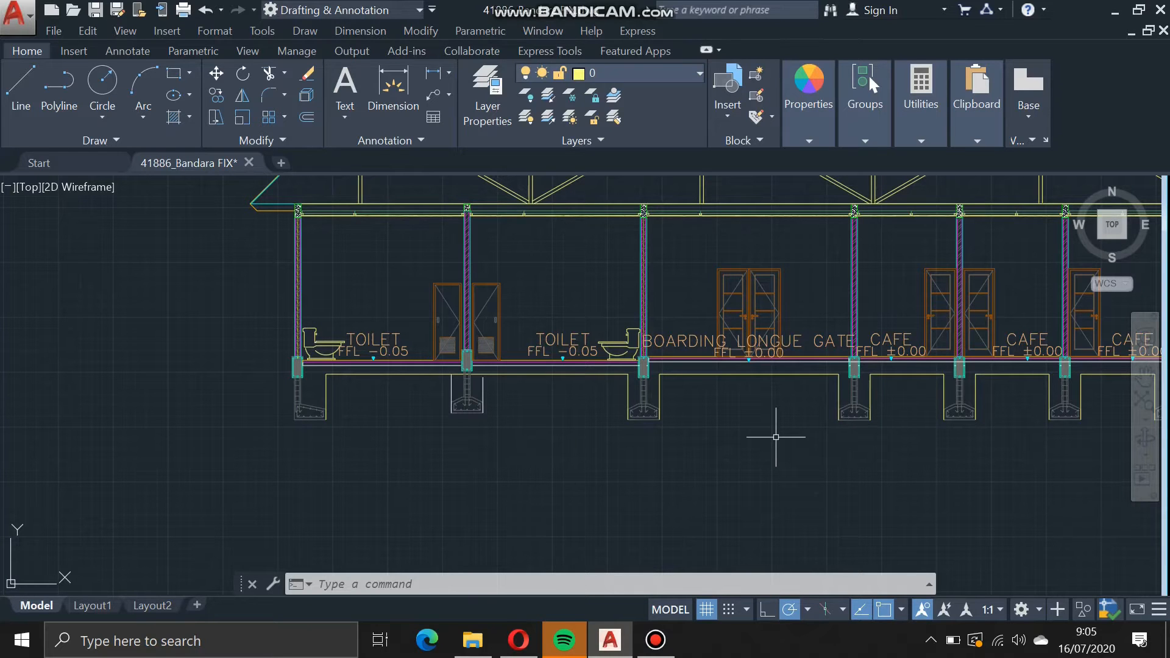
pyautogui.moveTo(791, 437); pyautogui.dragTo(258, 503, button='middle')
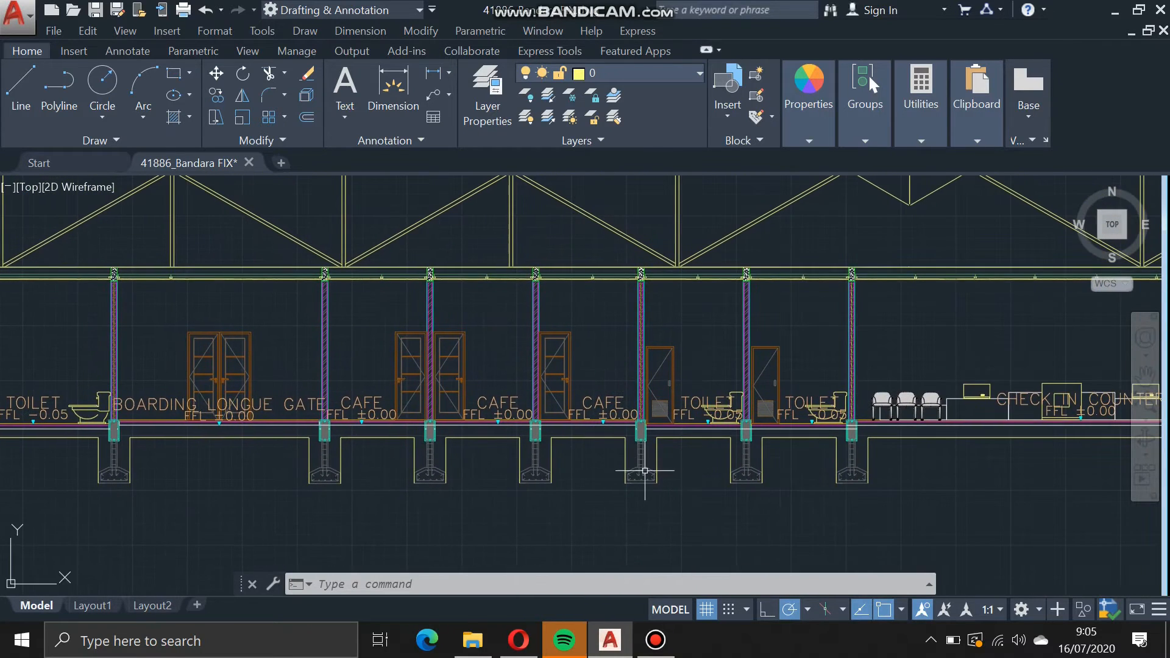
pyautogui.moveTo(644, 470); pyautogui.dragTo(496, 486, button='middle')
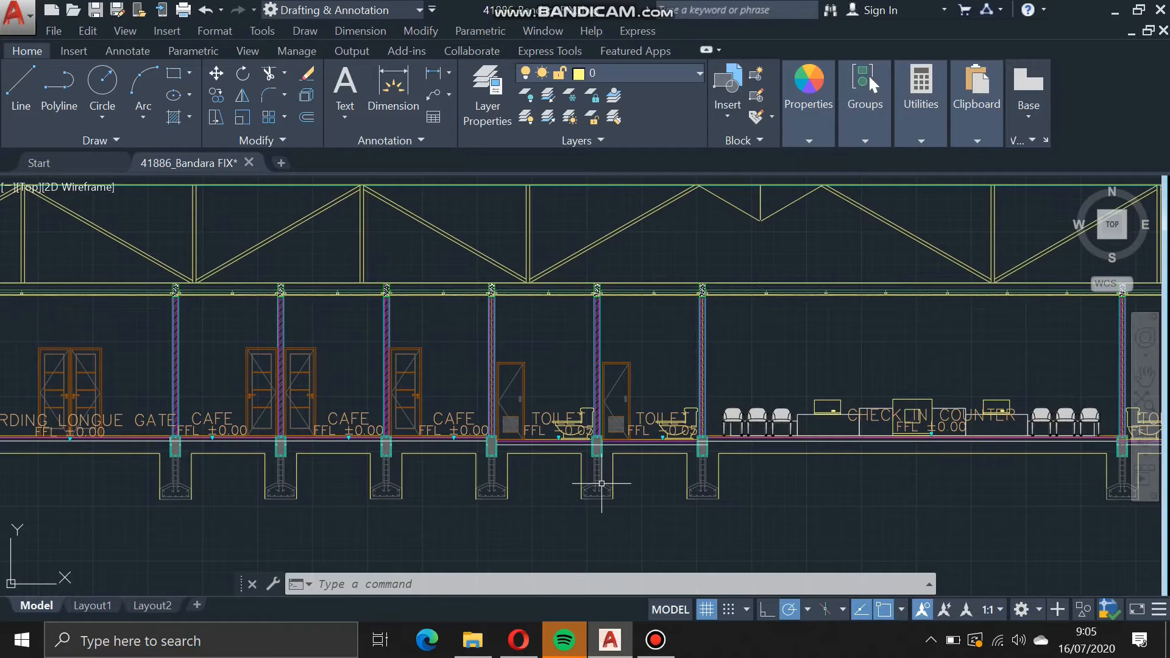
pyautogui.scroll(-2, 602, 483)
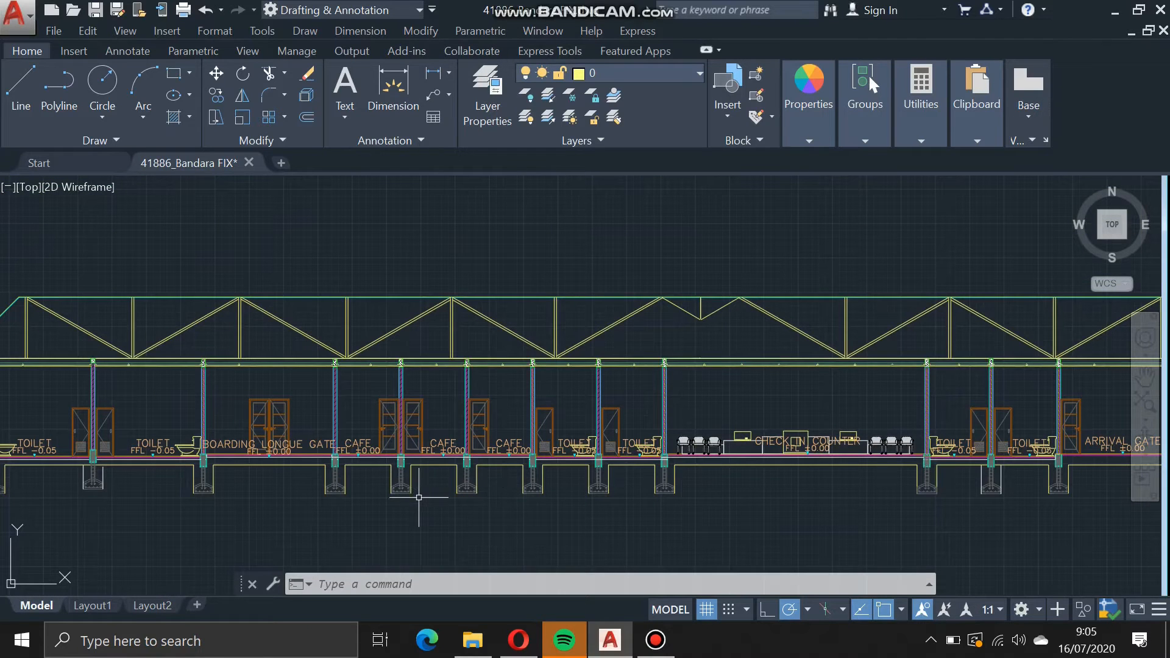
pyautogui.moveTo(418, 498); pyautogui.dragTo(696, 447, button='middle')
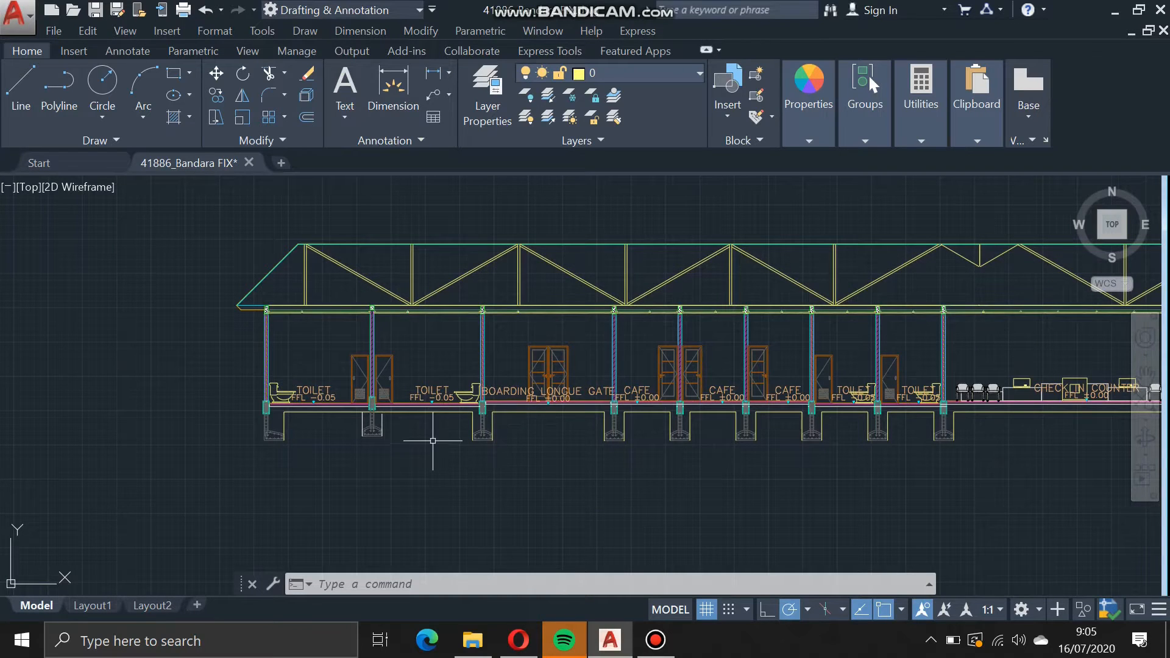
pyautogui.moveTo(499, 449); pyautogui.dragTo(584, 448, button='middle')
pyautogui.scroll(4, 490, 445)
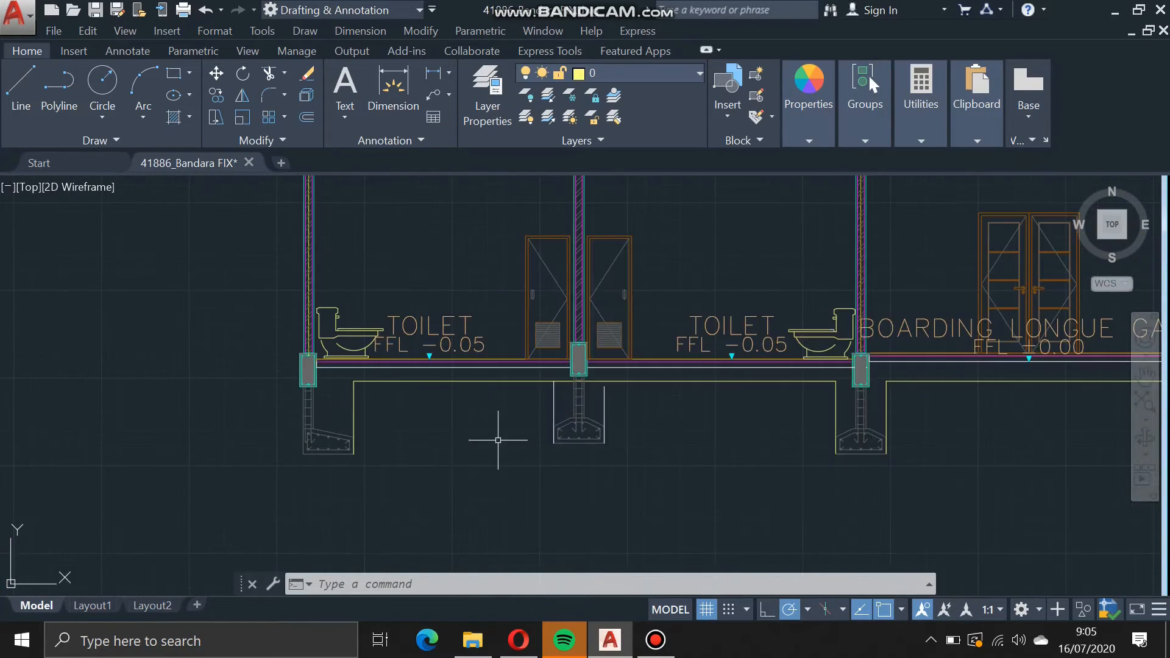
pyautogui.moveTo(514, 436); pyautogui.dragTo(596, 441, button='middle')
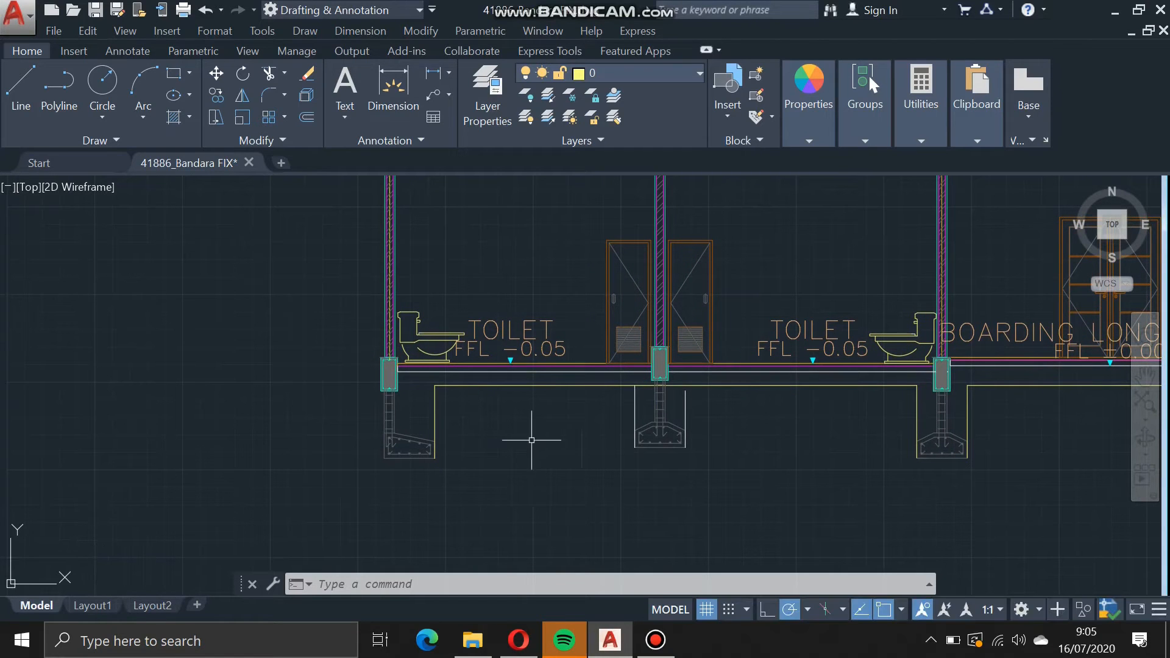
pyautogui.scroll(2, 411, 453)
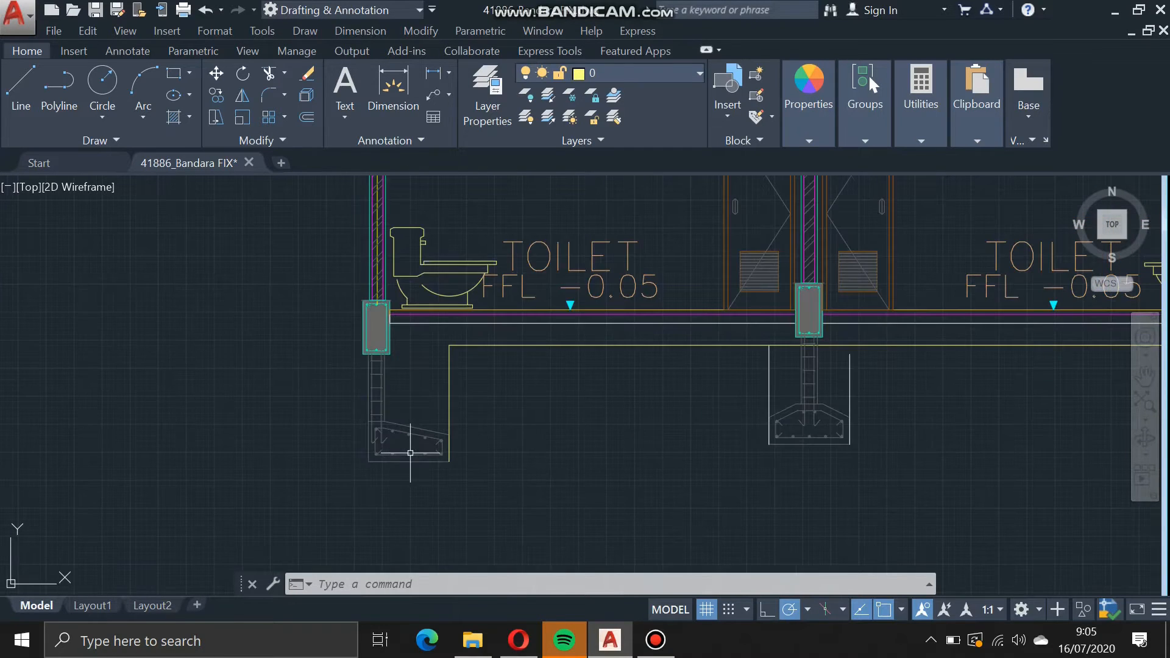
pyautogui.moveTo(353, 378); pyautogui.dragTo(353, 532, button='middle')
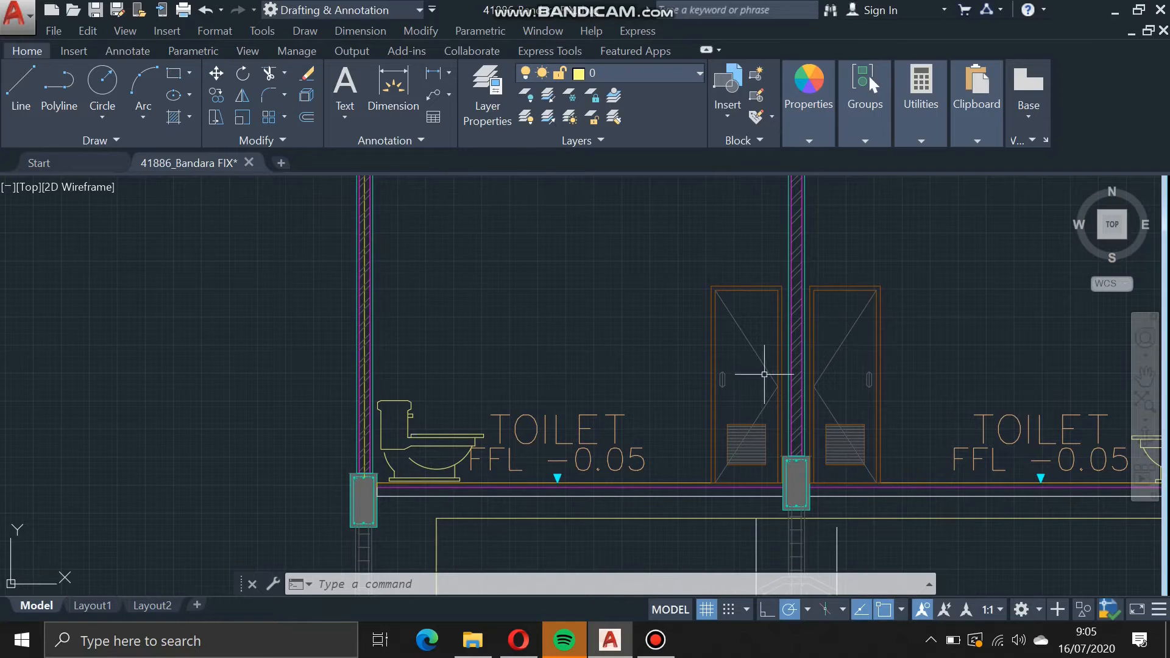
pyautogui.scroll(-4, 786, 375)
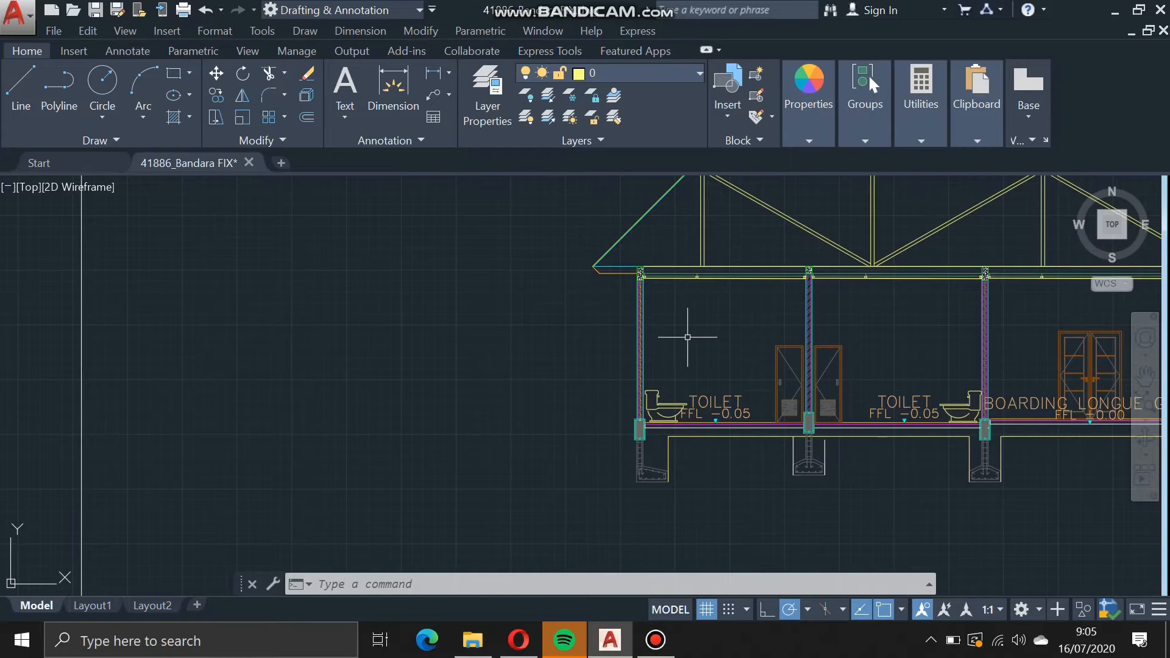
# Examine the longitudinal section's roof truss and ring beam from the sloped end above the toilets across to the AMC room.
pyautogui.moveTo(687, 336)
pyautogui.mouseDown(button='middle')
pyautogui.moveTo(572, 475)
pyautogui.moveTo(522, 509)
pyautogui.mouseUp(button='middle')
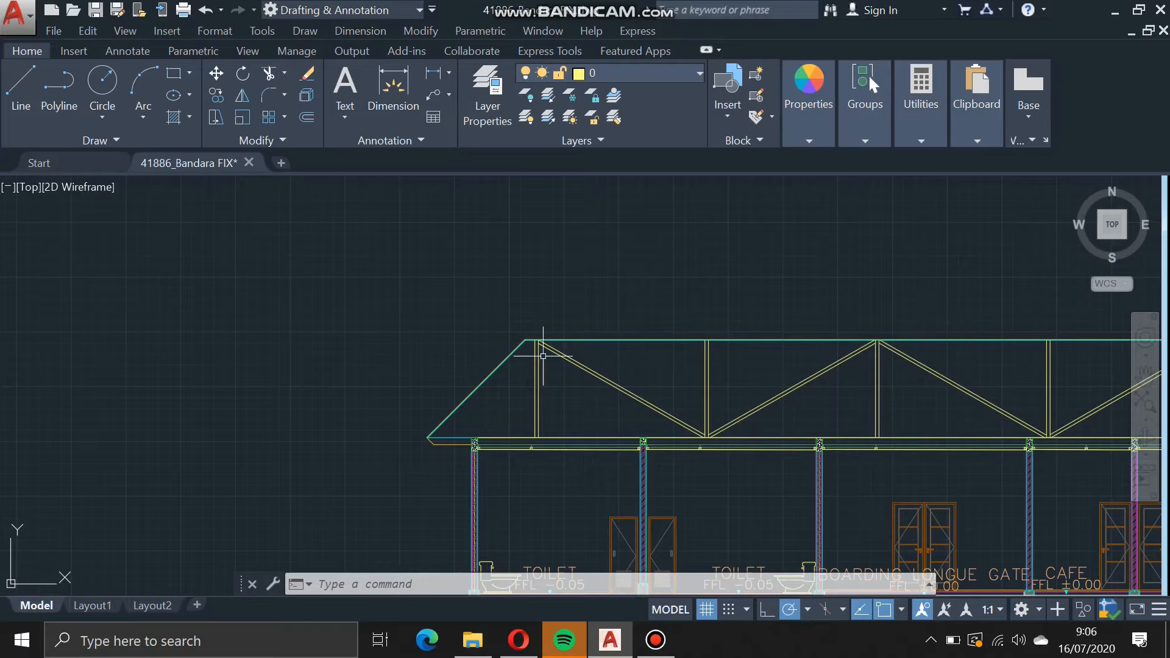
pyautogui.moveTo(676, 467); pyautogui.dragTo(497, 438, button='middle')
pyautogui.moveTo(623, 431); pyautogui.dragTo(356, 449, button='middle')
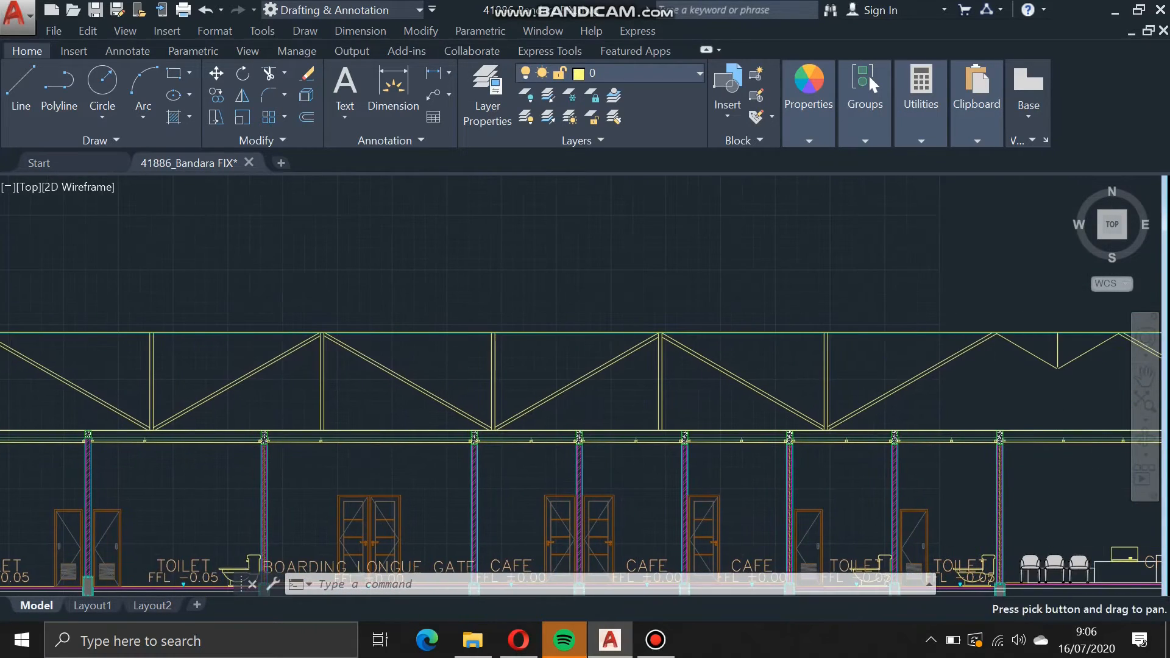
pyautogui.moveTo(572, 452); pyautogui.dragTo(446, 463, button='middle')
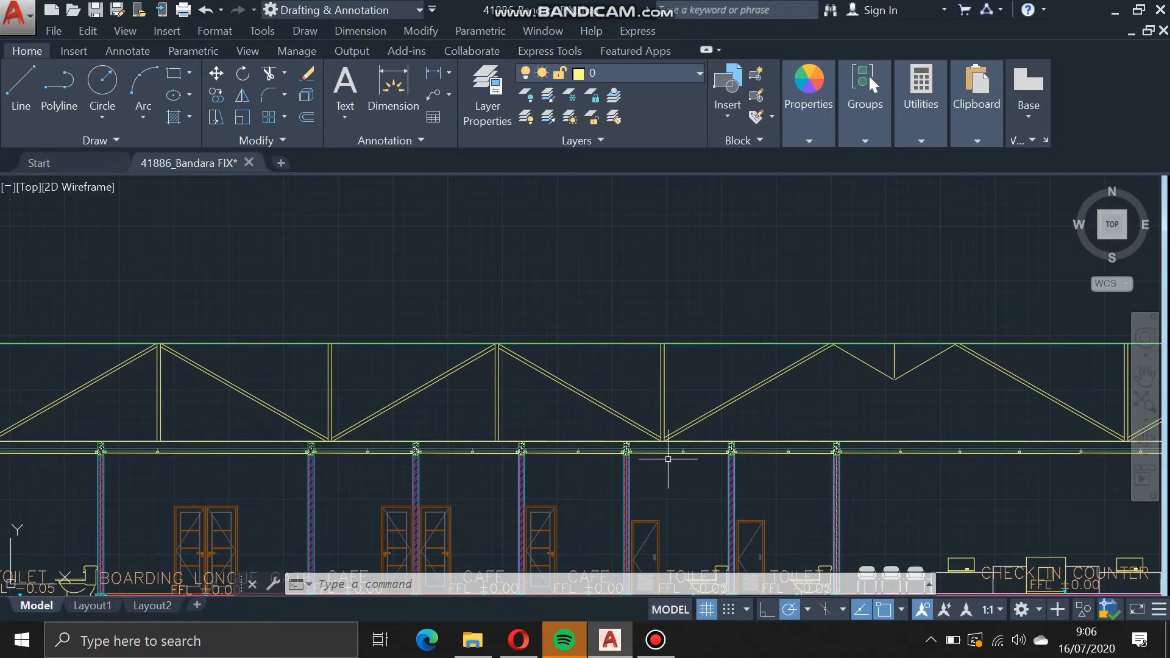
pyautogui.moveTo(668, 459)
pyautogui.mouseDown(button='middle')
pyautogui.moveTo(383, 470)
pyautogui.moveTo(559, 471)
pyautogui.moveTo(468, 472)
pyautogui.mouseUp(button='middle')
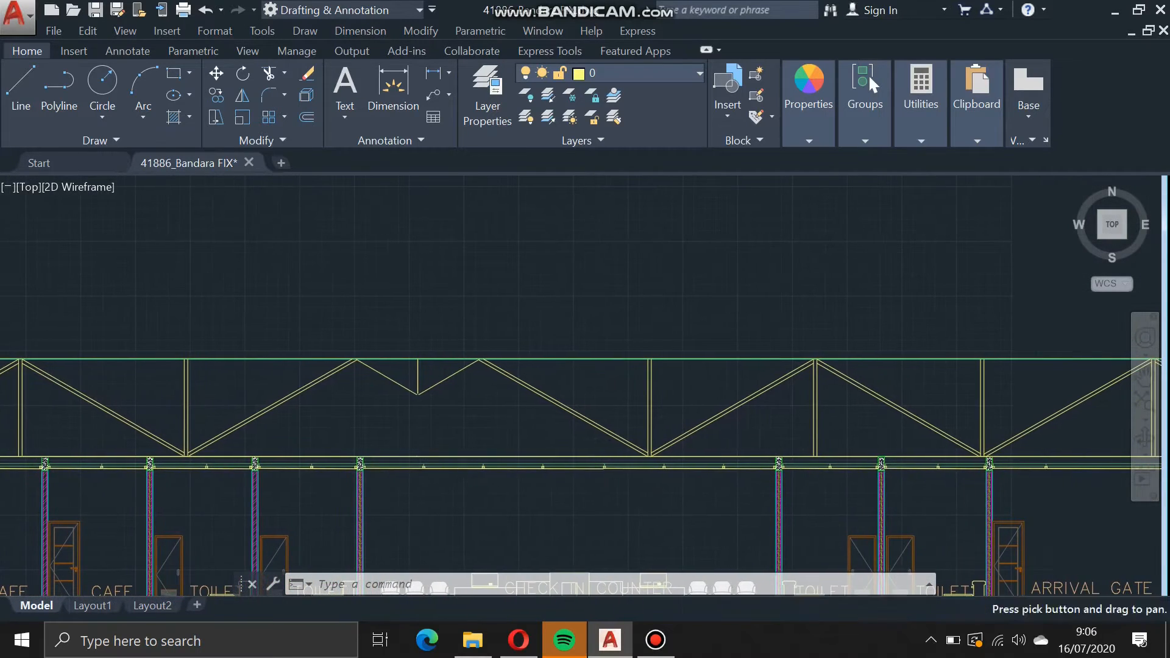
pyautogui.moveTo(596, 472); pyautogui.dragTo(388, 477, button='middle')
pyautogui.moveTo(744, 496); pyautogui.dragTo(579, 497, button='middle')
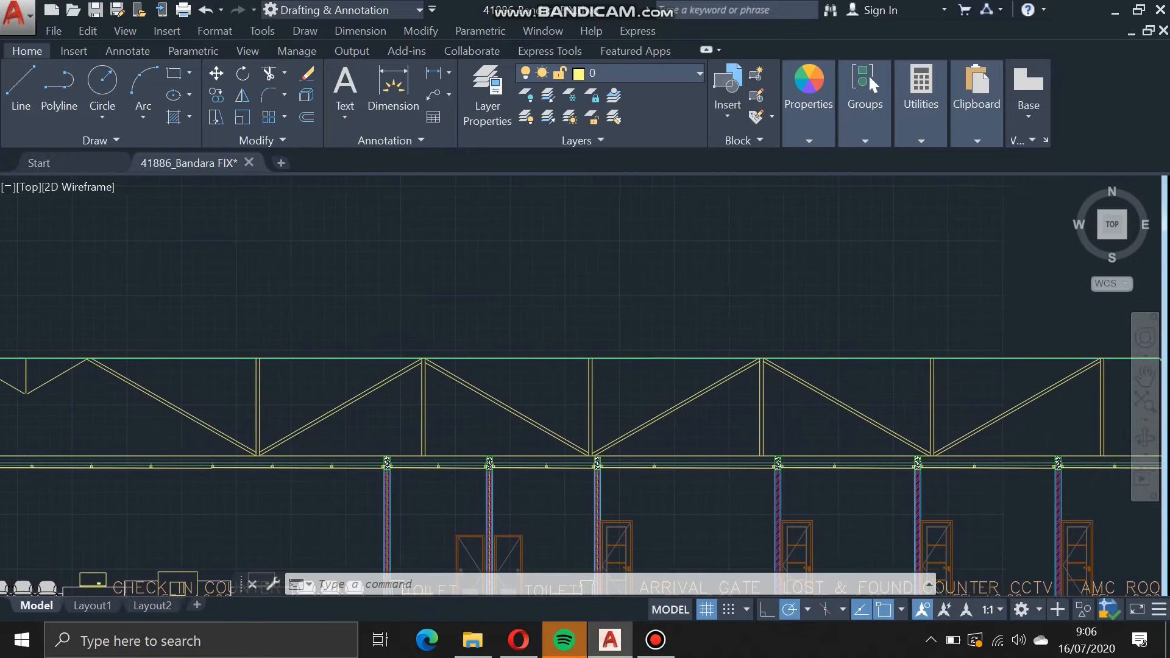
pyautogui.moveTo(793, 494); pyautogui.dragTo(372, 505, button='middle')
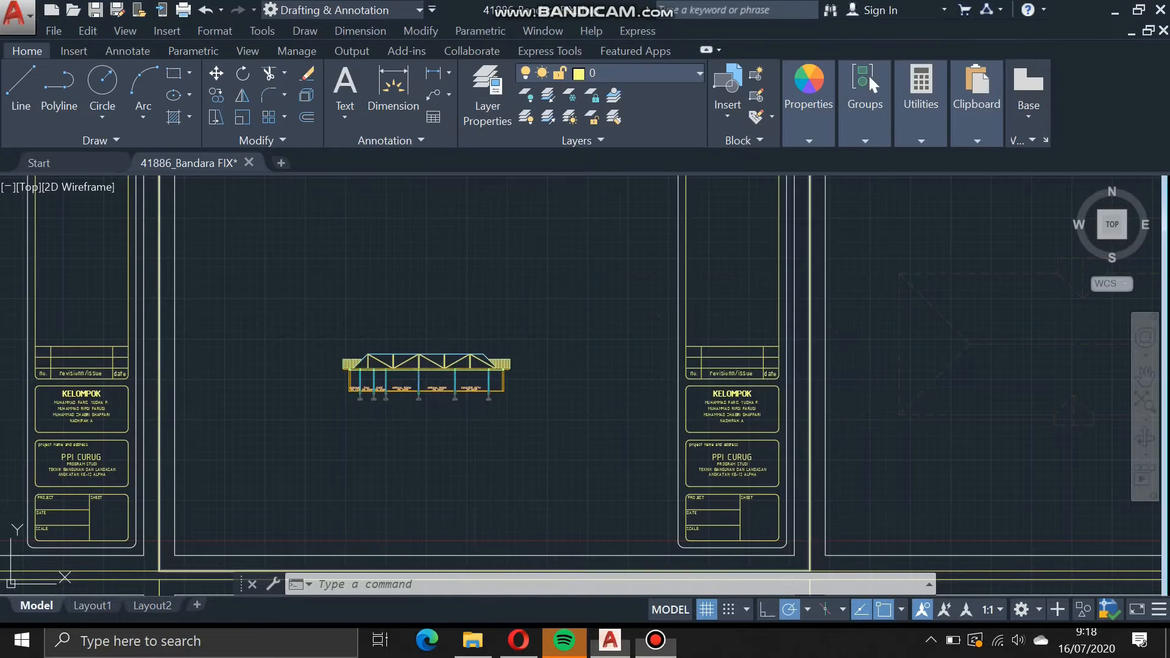
# Review the full cross section of the terminal, from the corridor, taxi and cafe through the arrival rooms to Counter CCTV.
pyautogui.moveTo(308, 386)
pyautogui.mouseDown(button='middle')
pyautogui.moveTo(414, 396)
pyautogui.moveTo(463, 419)
pyautogui.mouseUp(button='middle')
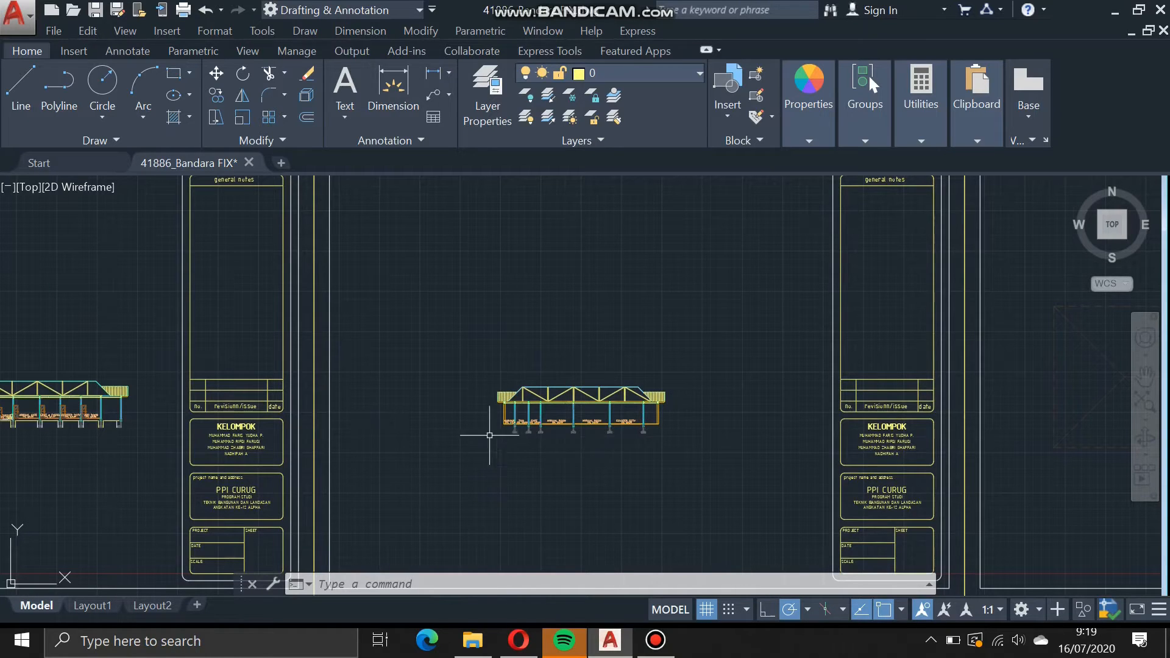
pyautogui.scroll(6, 492, 404)
pyautogui.moveTo(561, 410); pyautogui.dragTo(411, 361, button='middle')
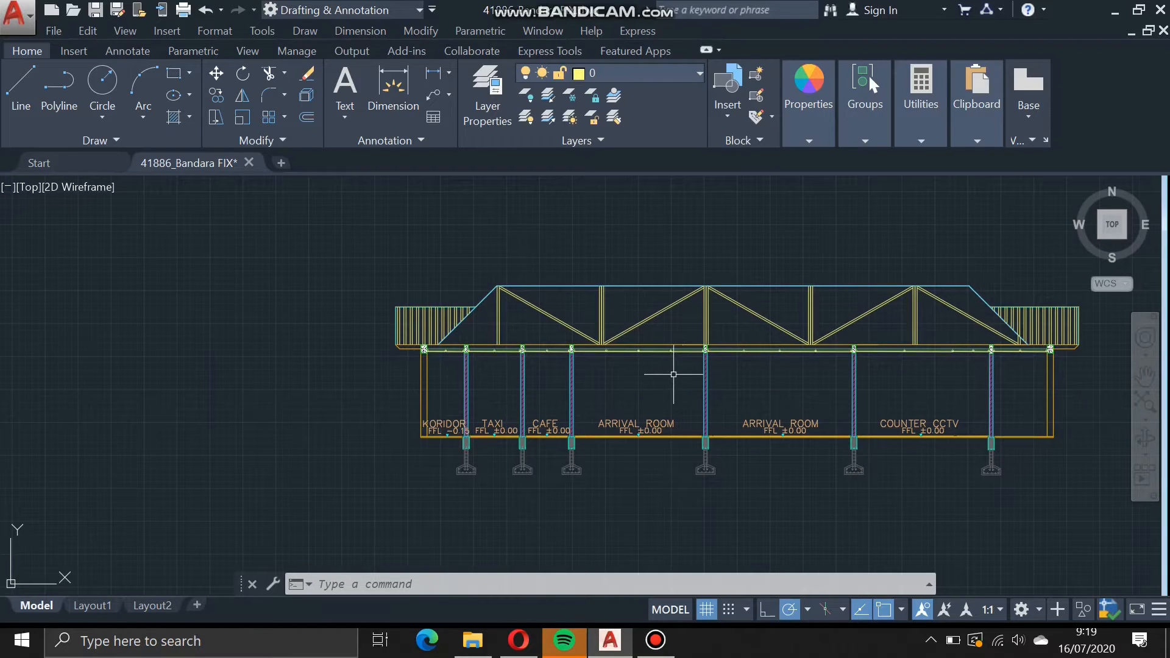
pyautogui.moveTo(673, 374)
pyautogui.mouseDown(button='middle')
pyautogui.moveTo(483, 381)
pyautogui.moveTo(465, 372)
pyautogui.mouseUp(button='middle')
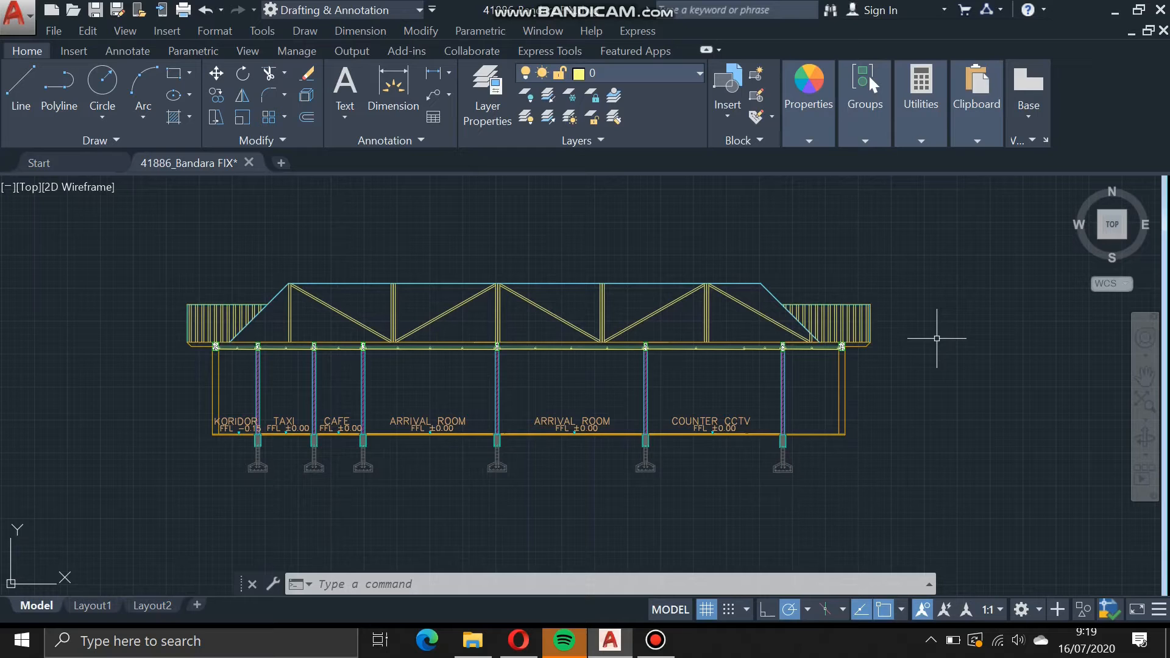
# Measure the cross section's vertical height from the roof top's end corner down to the footing base level.
pyautogui.write('d')
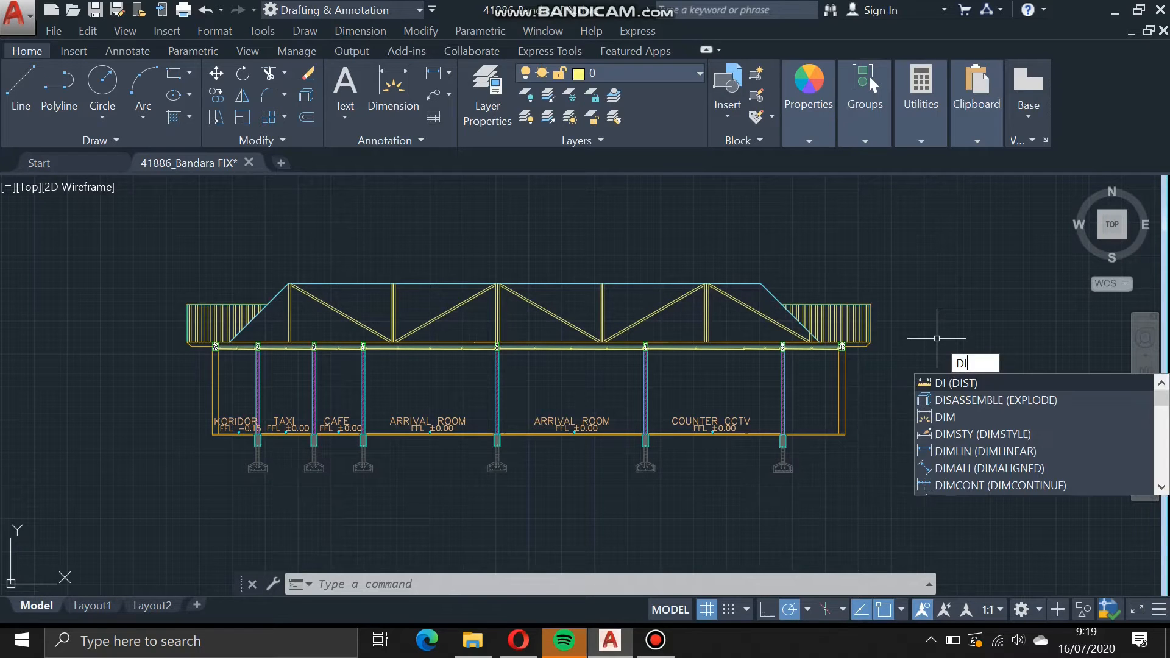
pyautogui.press('Return')
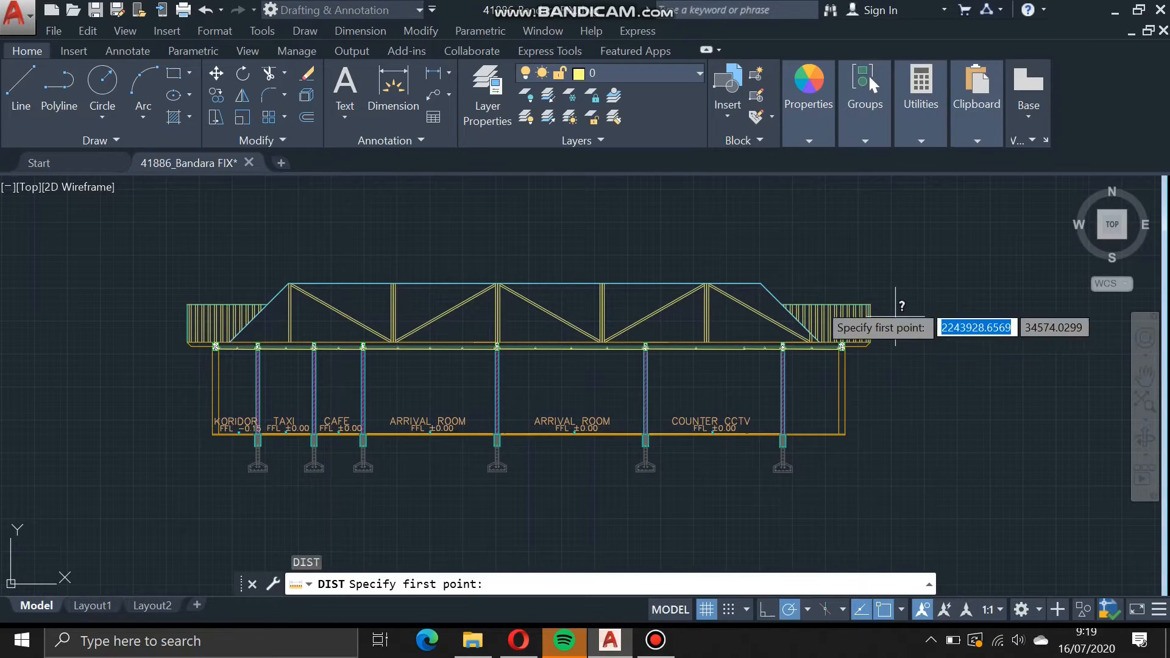
pyautogui.click(762, 282)
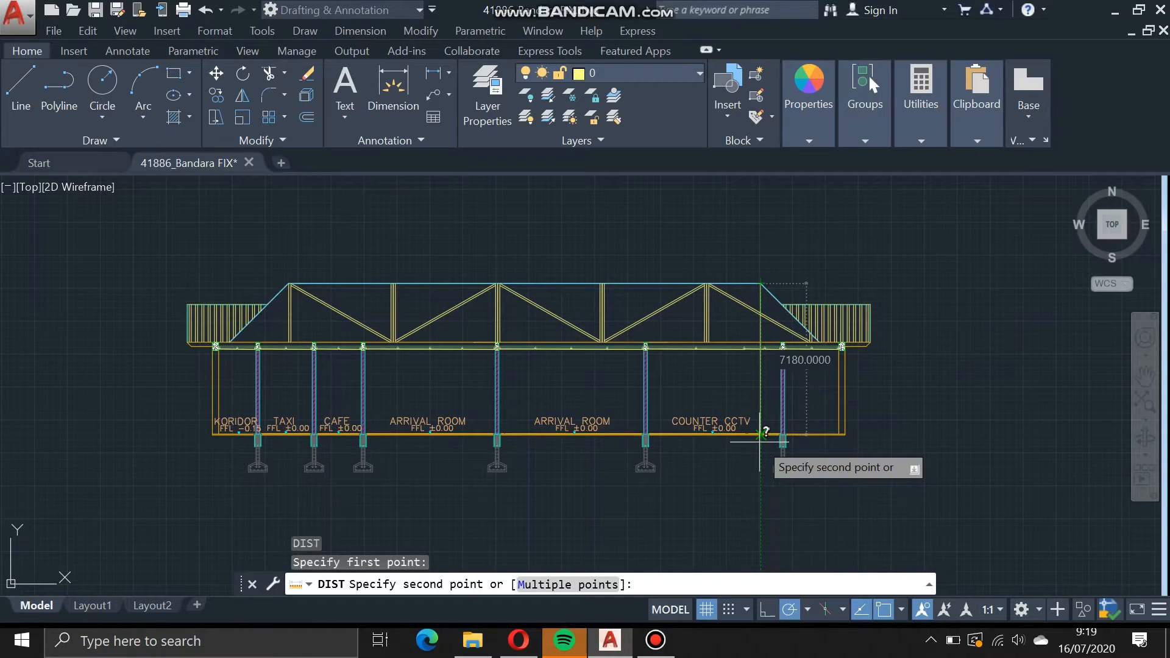
pyautogui.scroll(2, 760, 434)
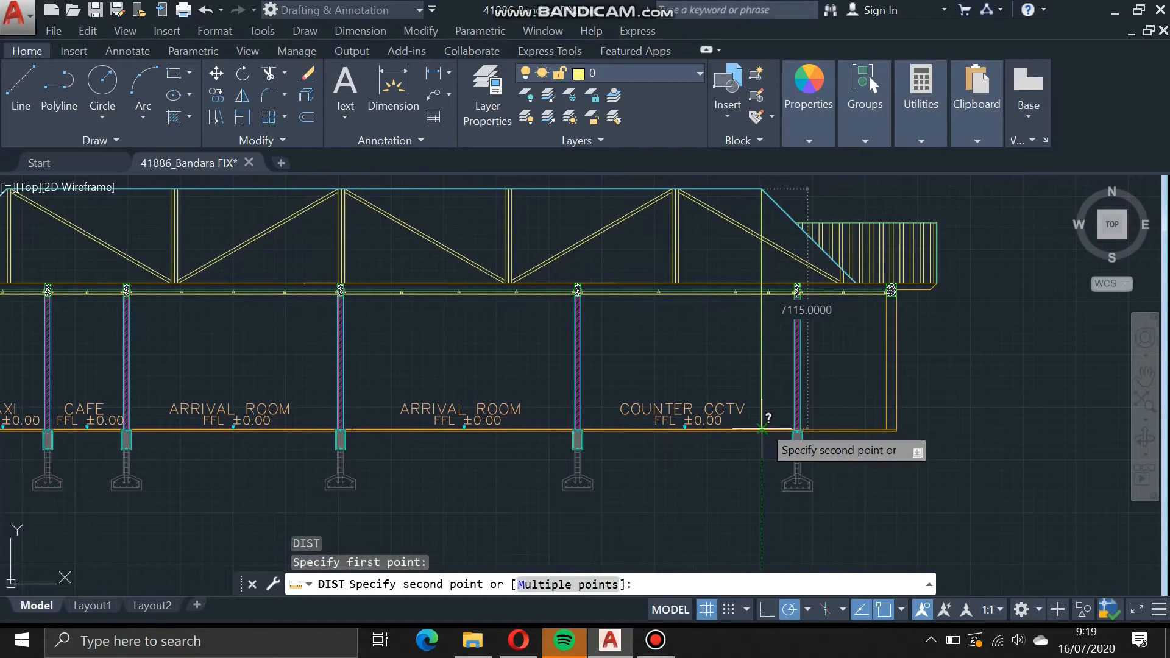
pyautogui.scroll(2, 762, 429)
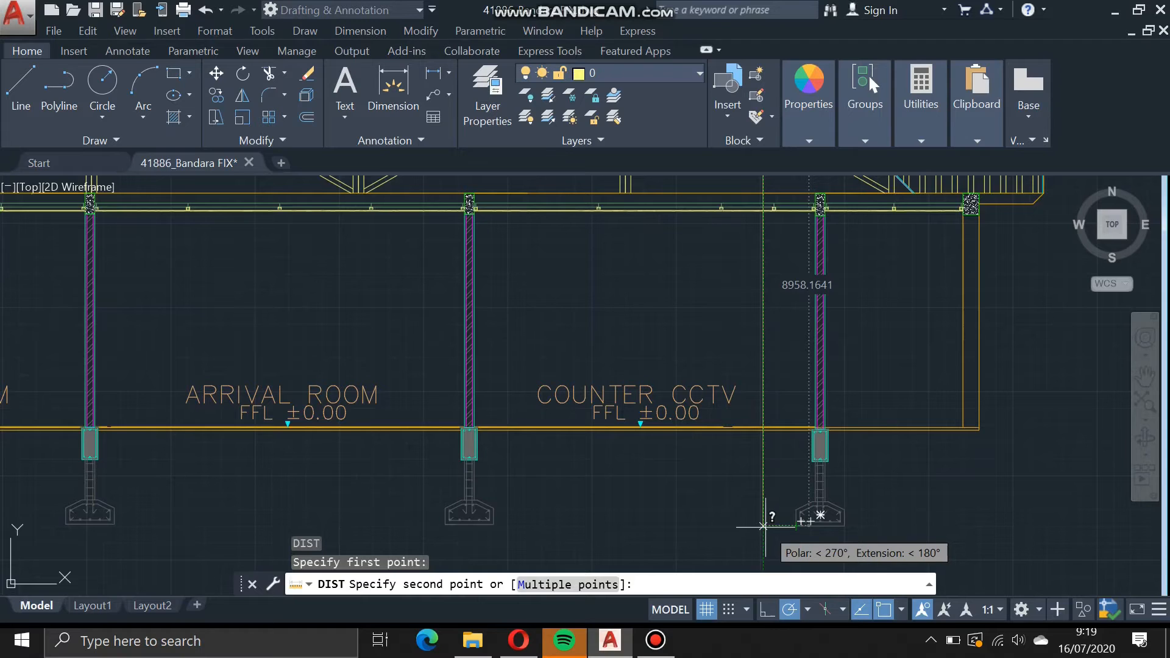
pyautogui.click(764, 525)
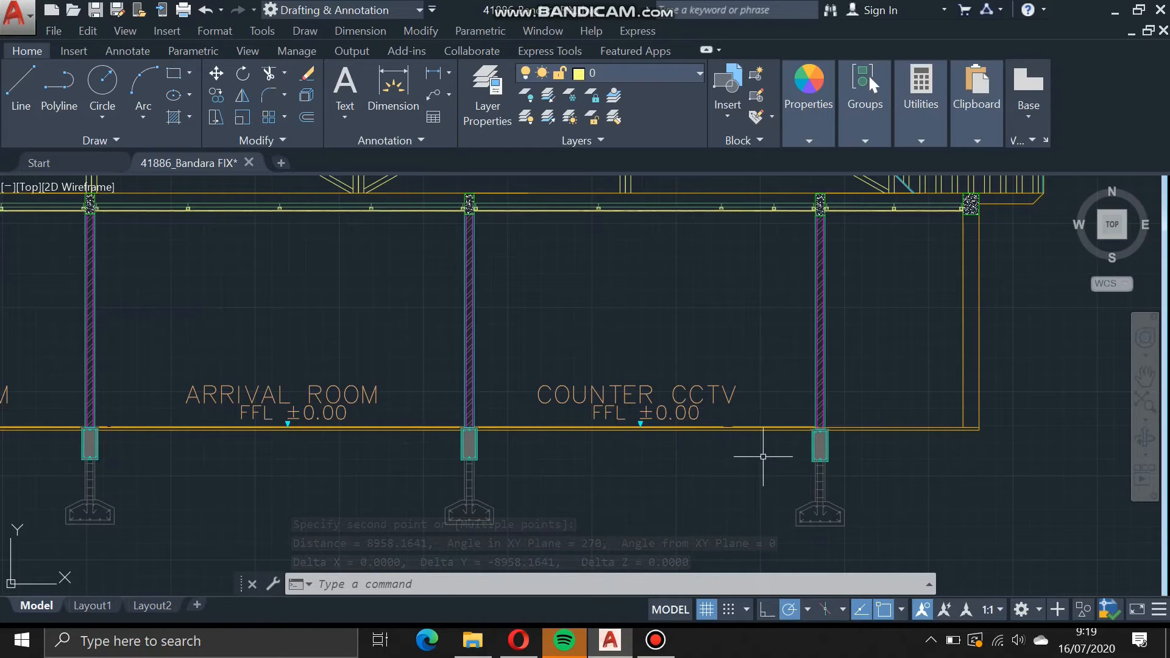
pyautogui.press('Return')
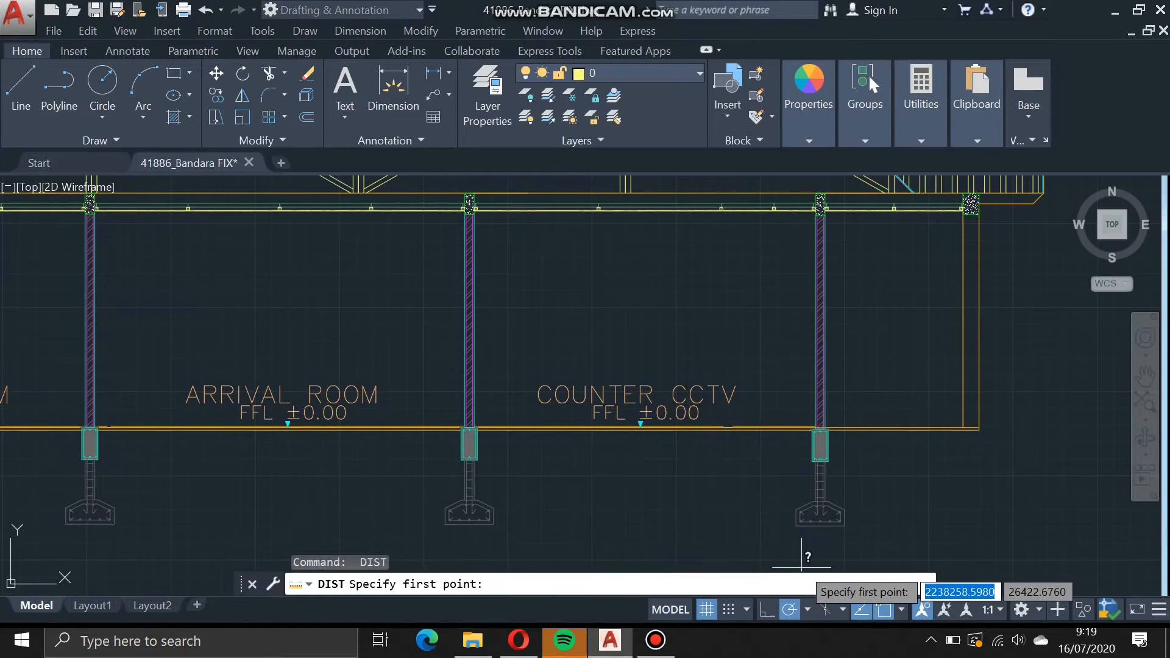
pyautogui.click(797, 525)
pyautogui.moveTo(776, 287); pyautogui.dragTo(745, 465, button='middle')
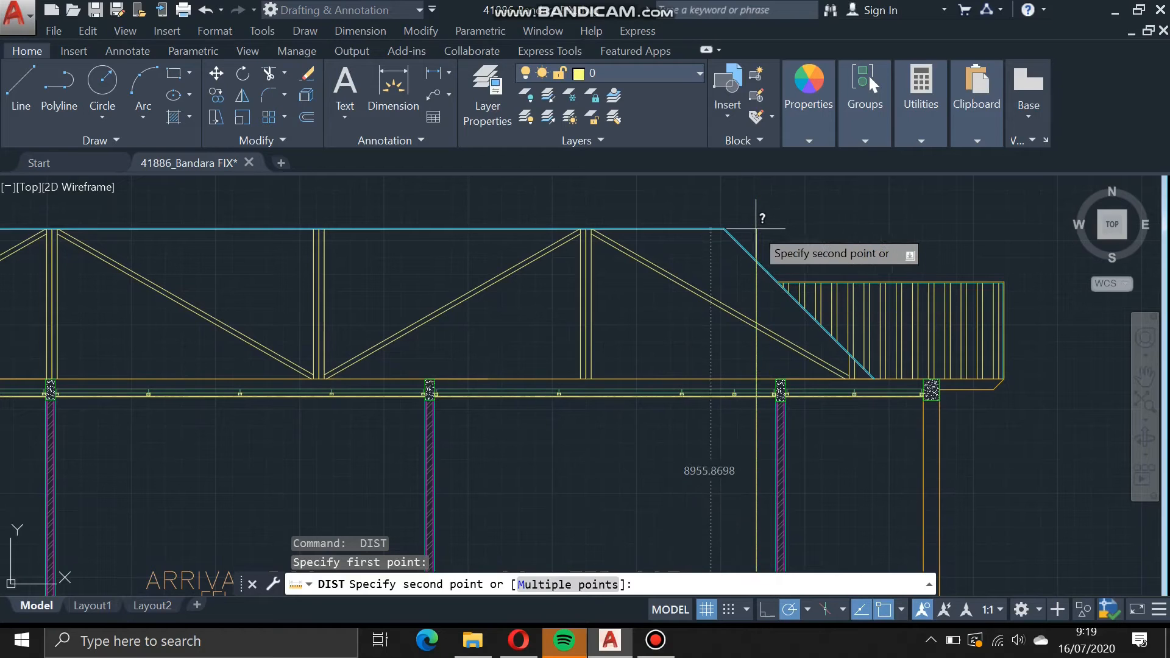
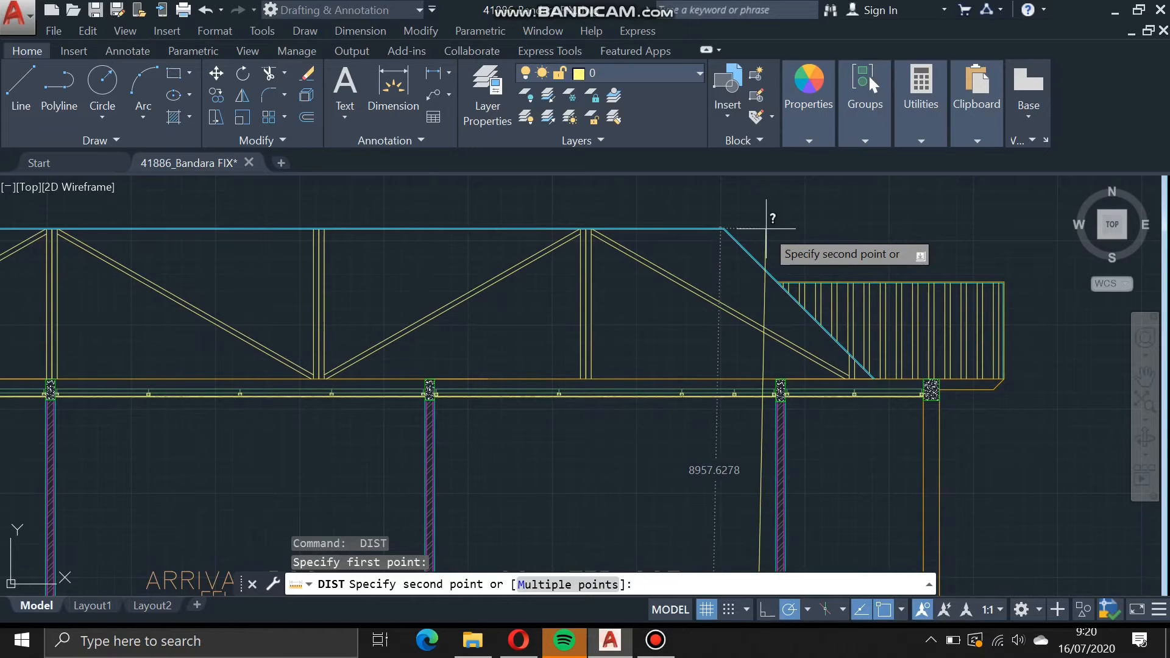
pyautogui.scroll(-1, 766, 228)
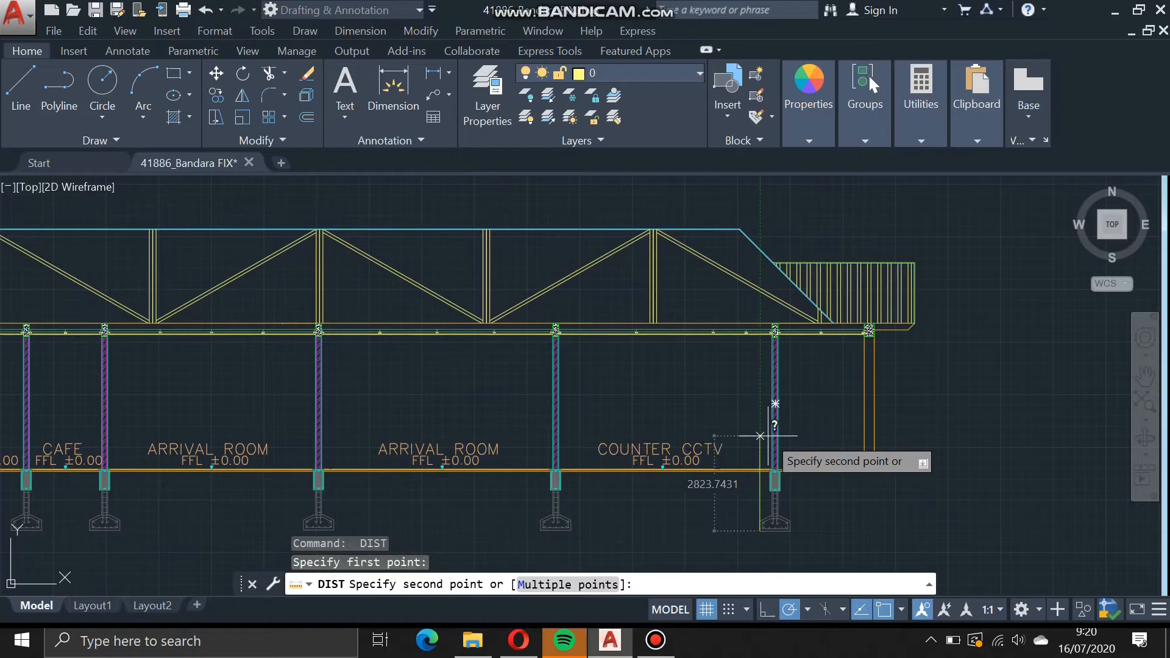
pyautogui.press('Escape')
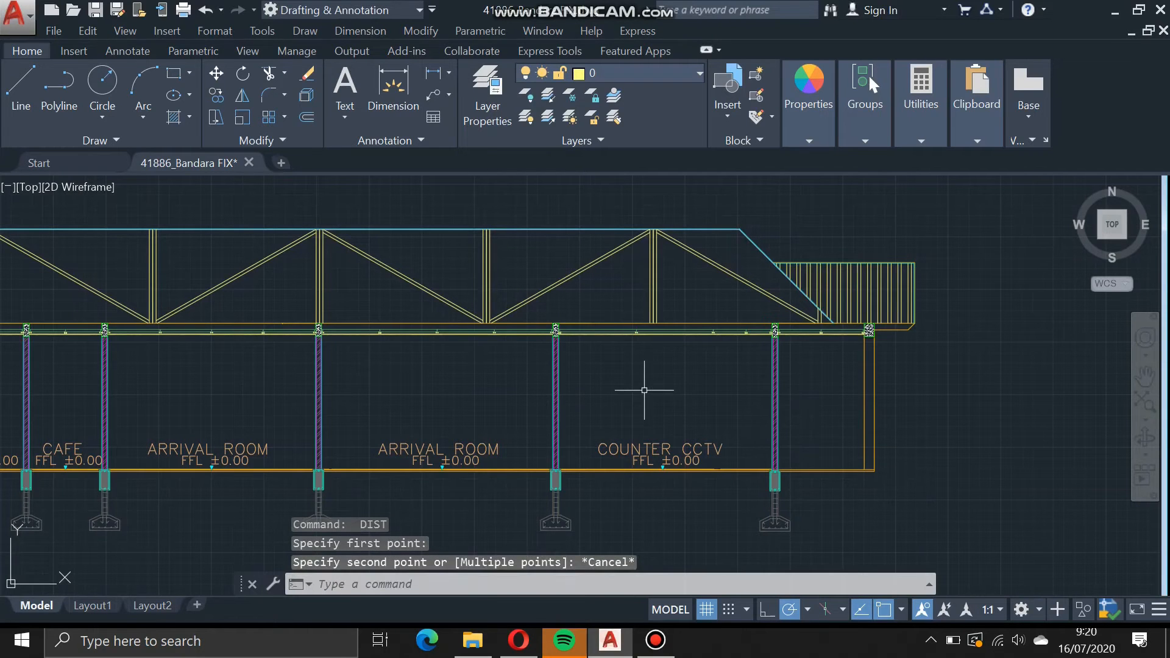
# Examine the columns, floor level and footings of the cross section around the arrival rooms and Counter CCTV.
pyautogui.moveTo(466, 448)
pyautogui.mouseDown(button='middle')
pyautogui.moveTo(470, 379)
pyautogui.moveTo(347, 368)
pyautogui.mouseUp(button='middle')
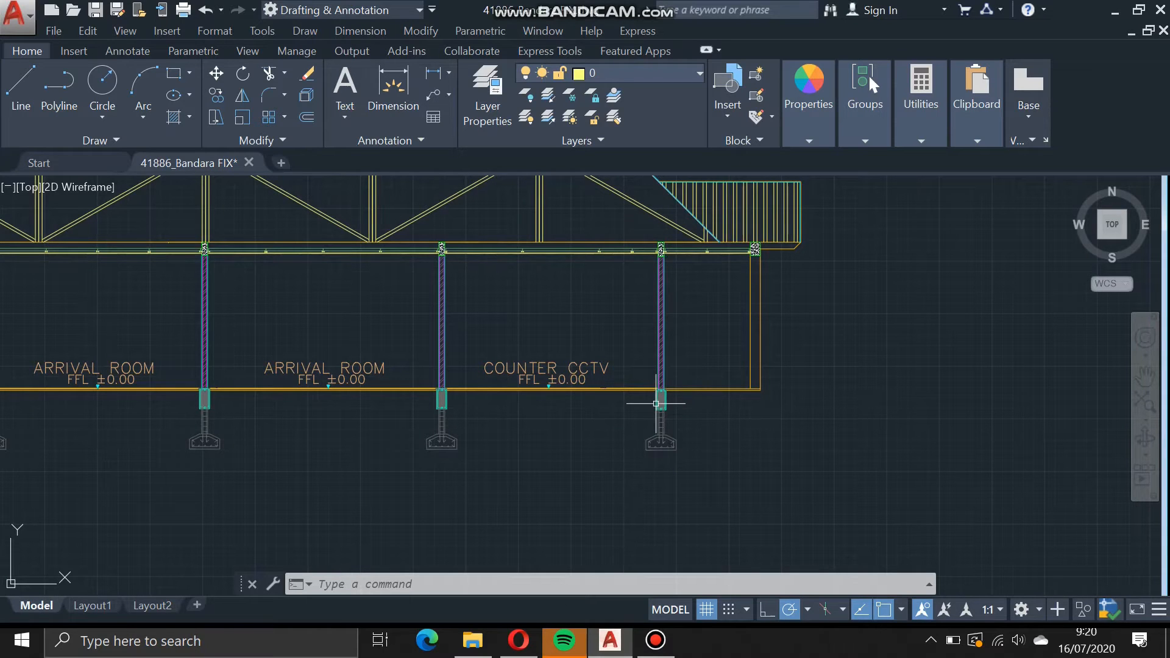
# Examine the building section around the COUNTER CCTV room, from the column footings and floor line up to the ceiling beam and roof truss.
pyautogui.scroll(2, 648, 395)
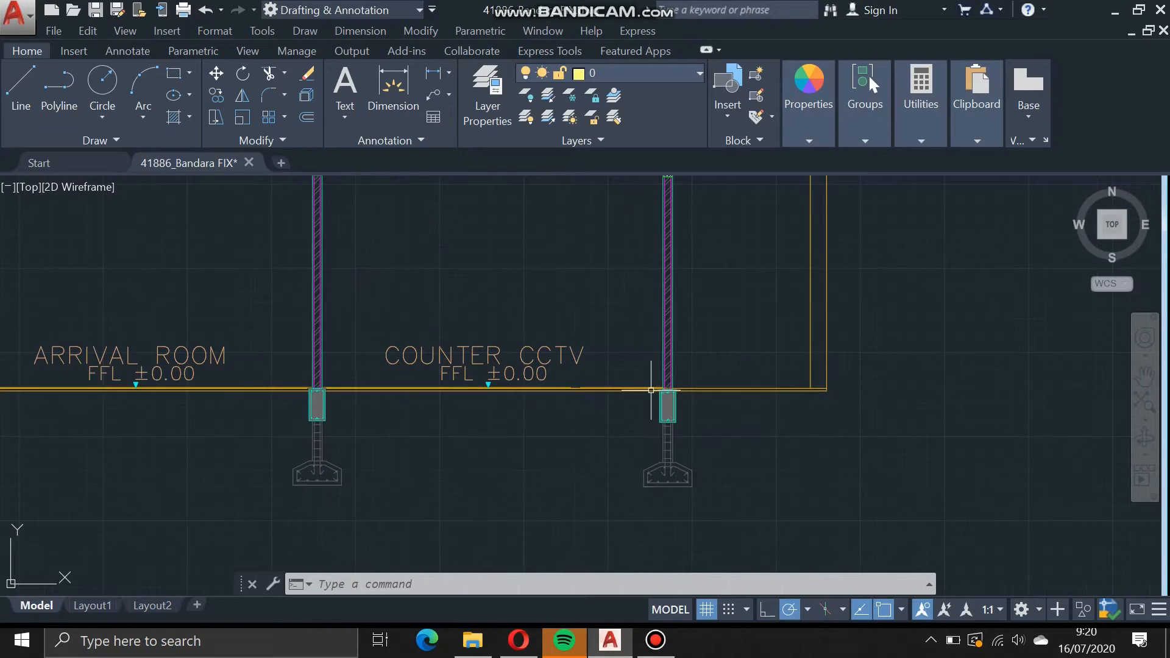
pyautogui.scroll(2, 651, 391)
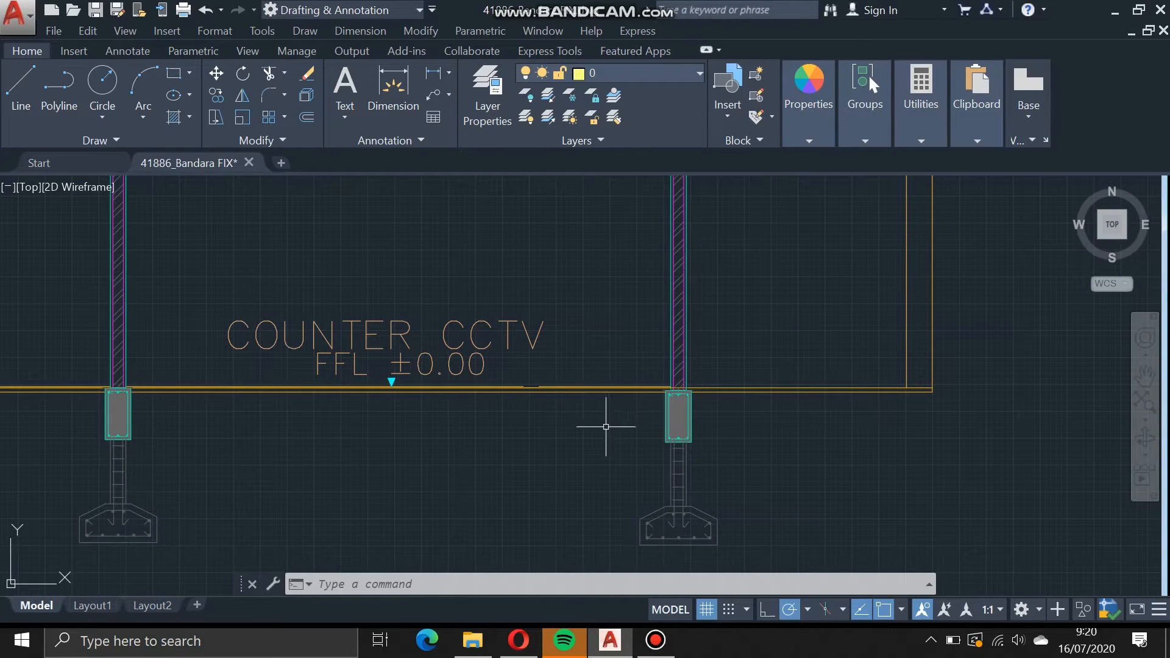
pyautogui.moveTo(615, 344); pyautogui.dragTo(606, 382, button='middle')
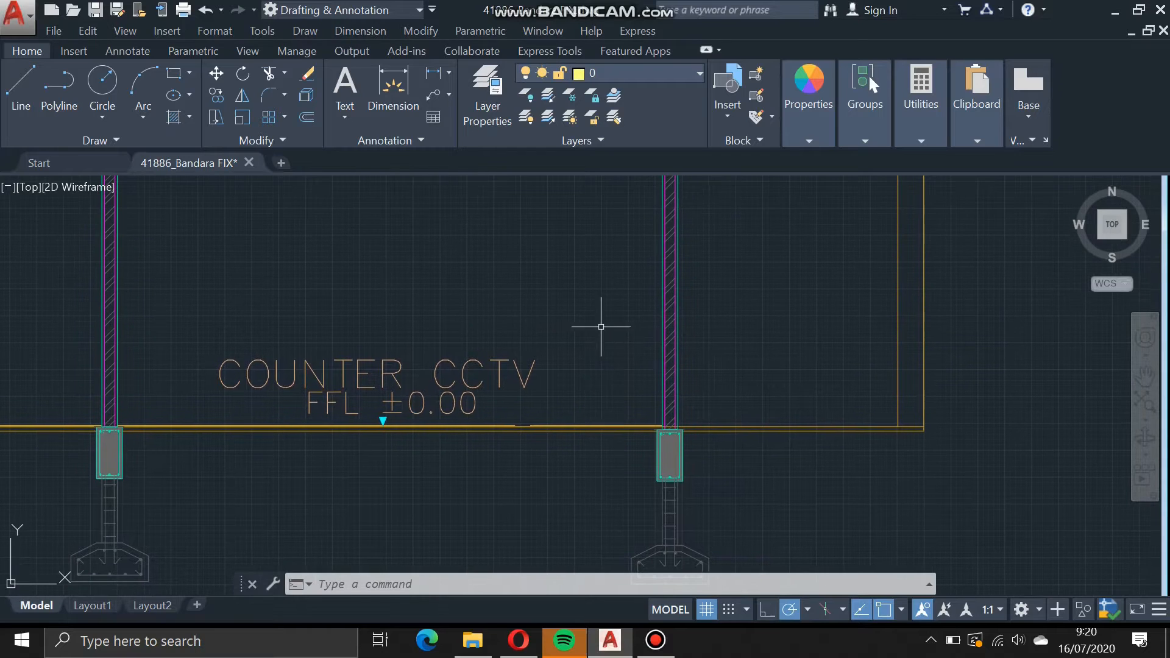
pyautogui.scroll(-4, 604, 329)
pyautogui.moveTo(573, 317); pyautogui.dragTo(567, 445, button='middle')
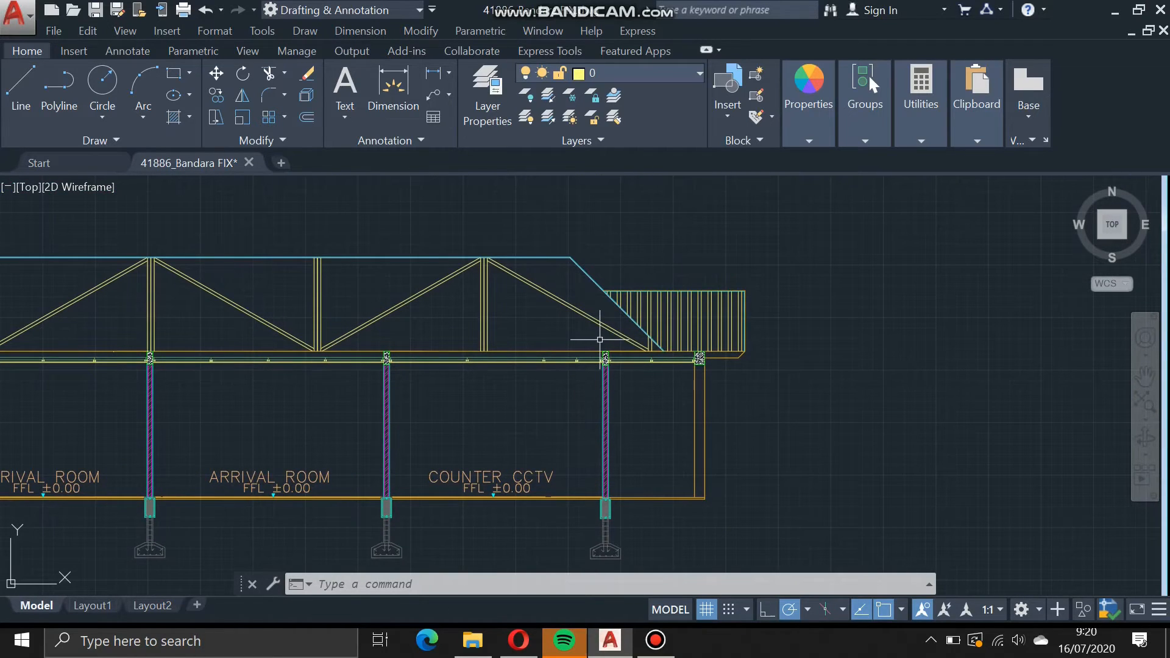
pyautogui.scroll(2, 600, 339)
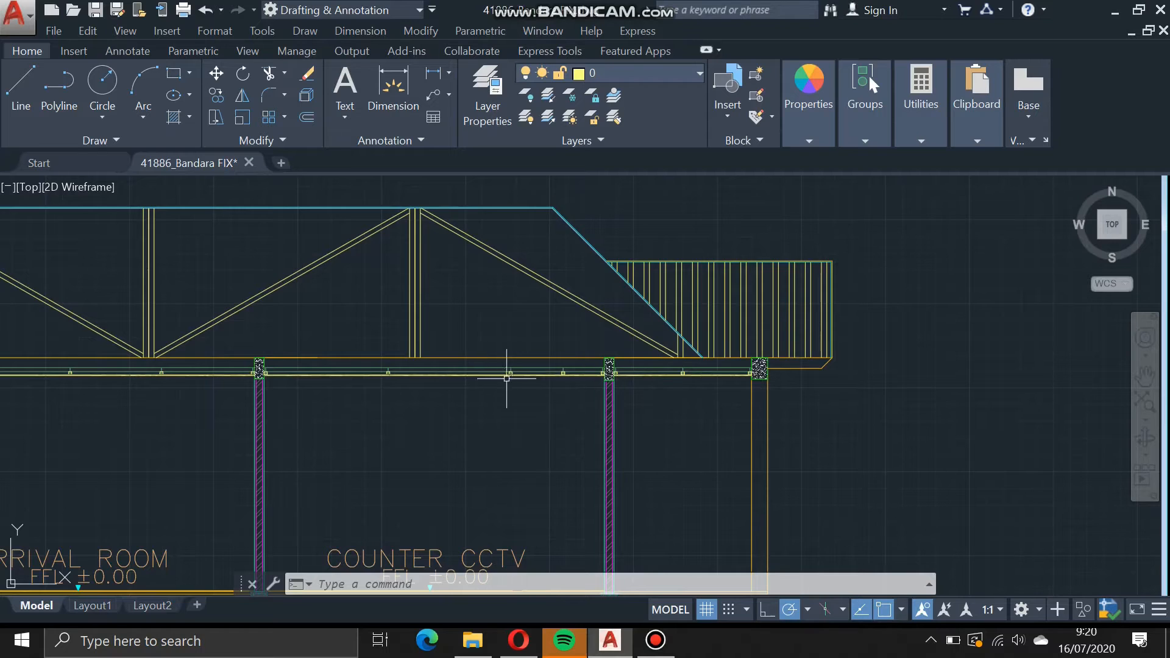
pyautogui.scroll(4, 506, 378)
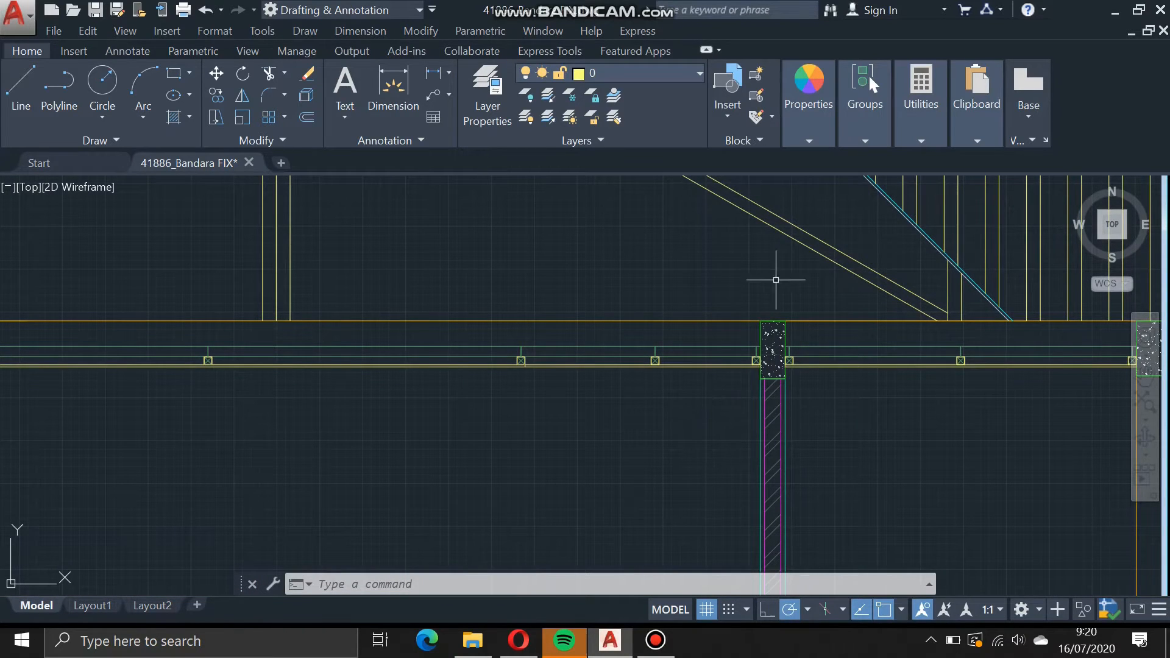
# Examine the rest of the building section, from the ARRIVAL ROOM bays to the CAFE, TAXI and KORIDOR end, including its overall layout.
pyautogui.scroll(-4, 385, 421)
pyautogui.moveTo(359, 420); pyautogui.dragTo(1089, 373, button='middle')
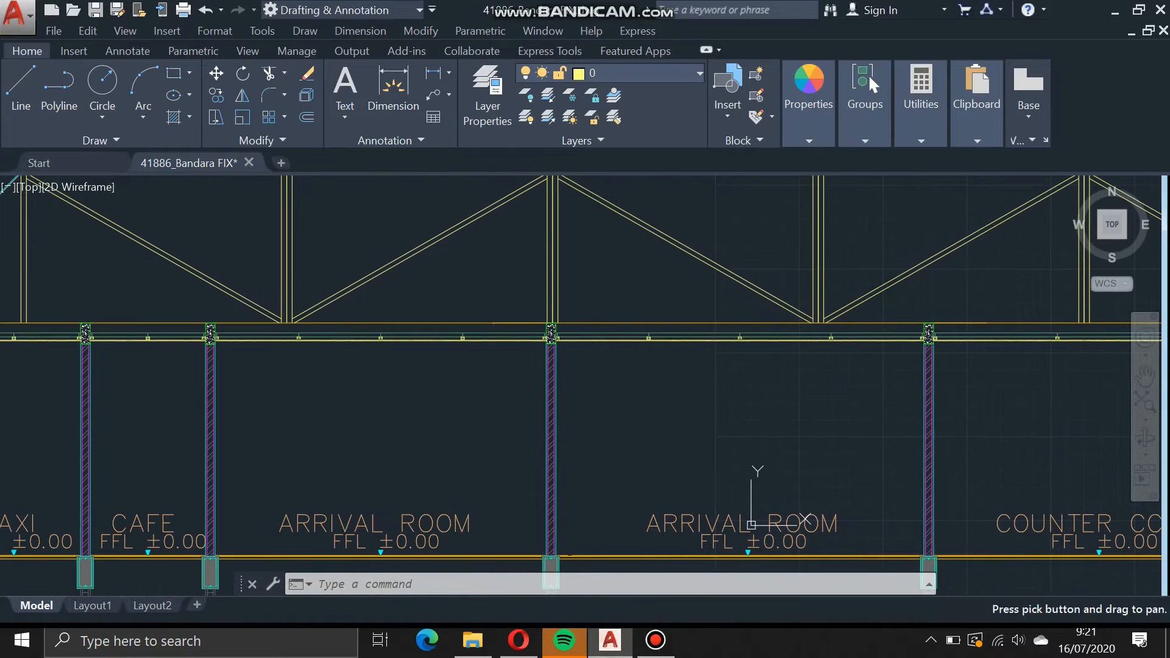
pyautogui.moveTo(499, 405); pyautogui.dragTo(987, 451, button='middle')
pyautogui.moveTo(445, 454); pyautogui.dragTo(410, 363, button='middle')
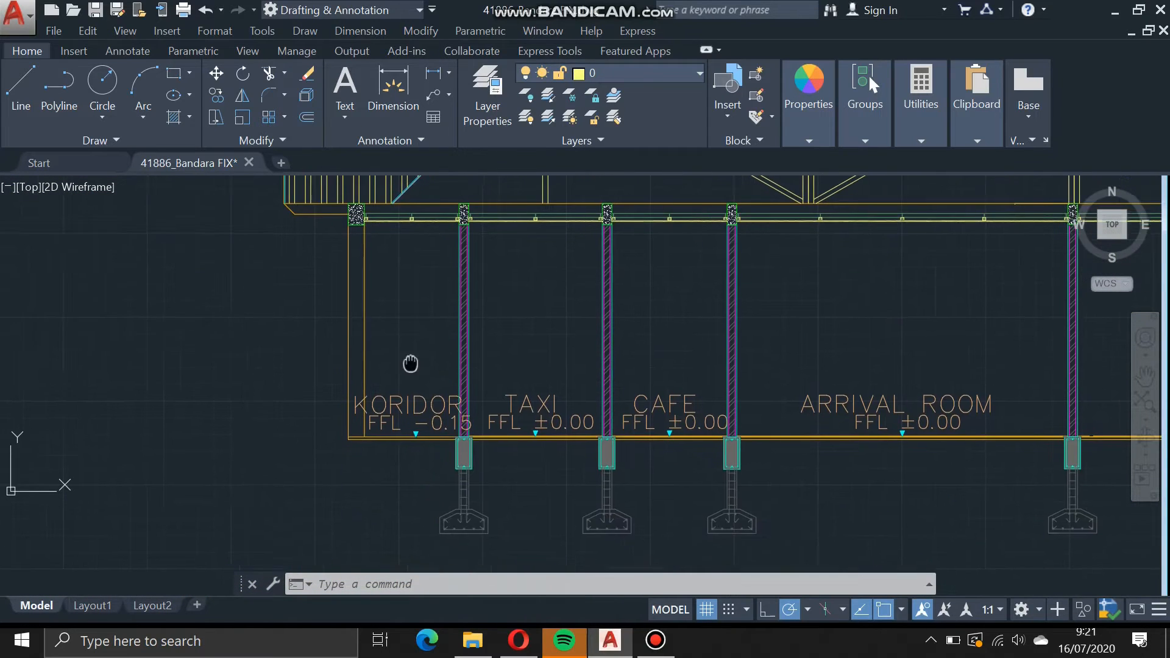
pyautogui.scroll(-5, 411, 384)
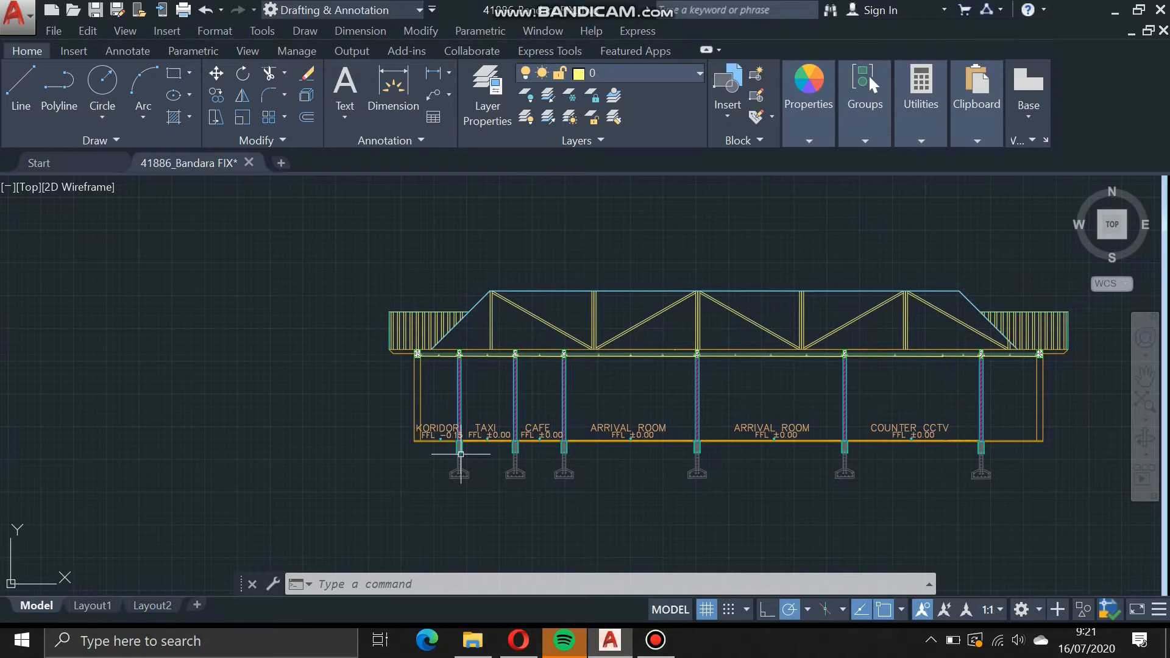
pyautogui.scroll(4, 441, 419)
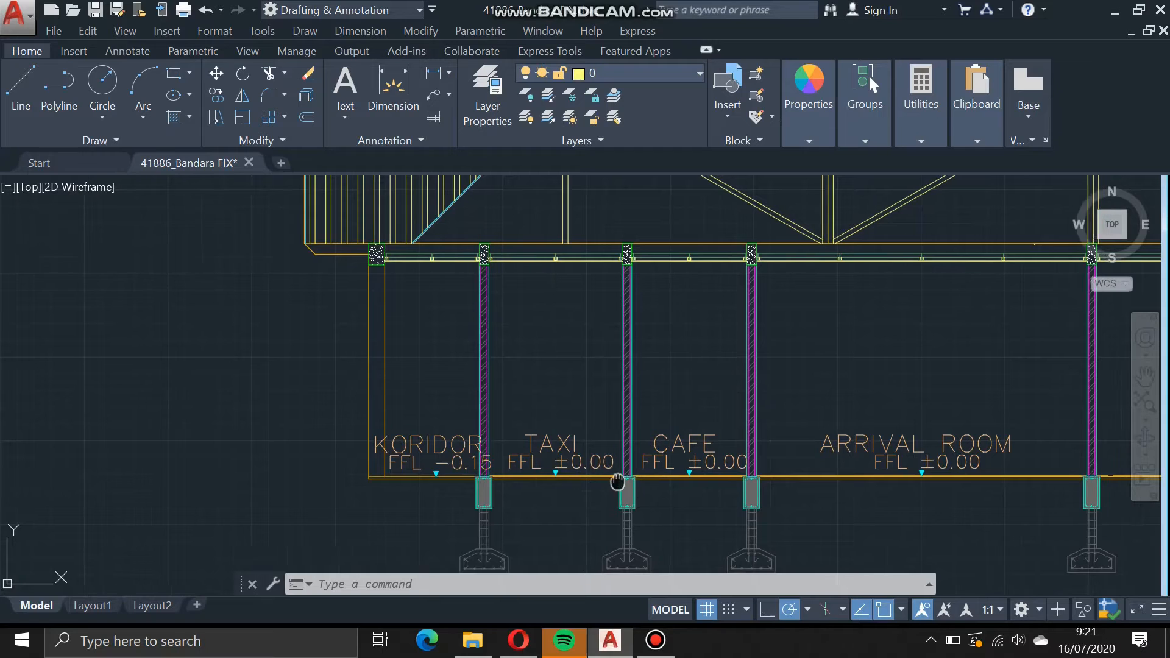
pyautogui.moveTo(619, 478)
pyautogui.mouseDown(button='middle')
pyautogui.moveTo(444, 426)
pyautogui.moveTo(284, 404)
pyautogui.mouseUp(button='middle')
pyautogui.scroll(-3, 594, 425)
pyautogui.moveTo(748, 434); pyautogui.dragTo(609, 448, button='middle')
pyautogui.scroll(1, 676, 404)
pyautogui.click(656, 640)
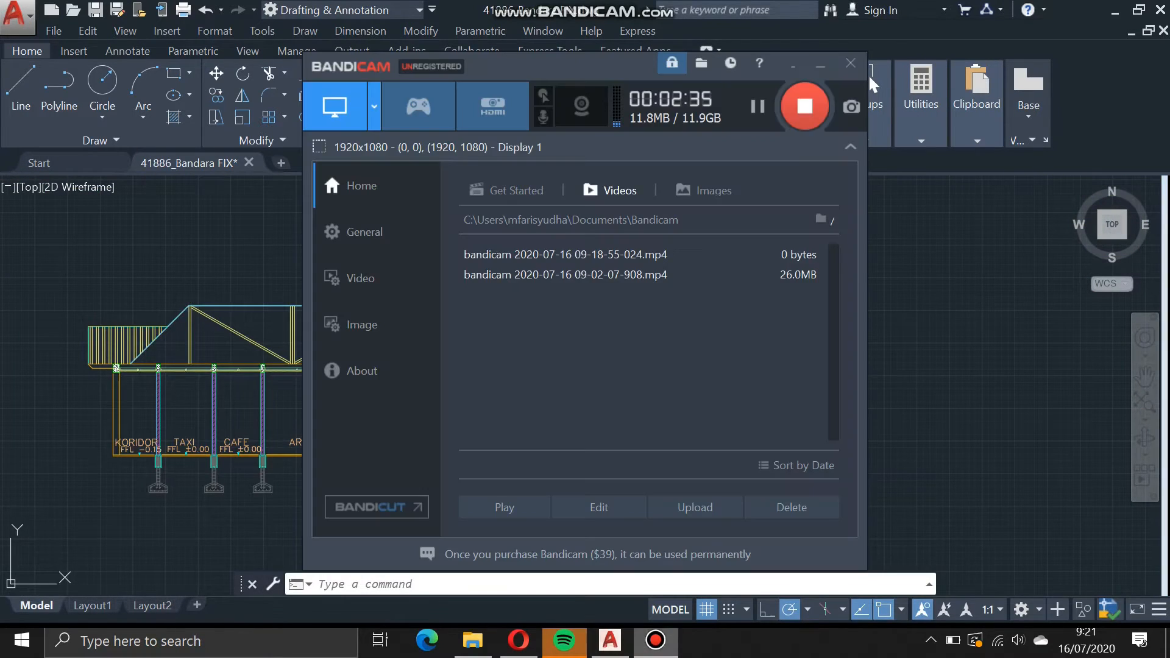
pyautogui.click(805, 105)
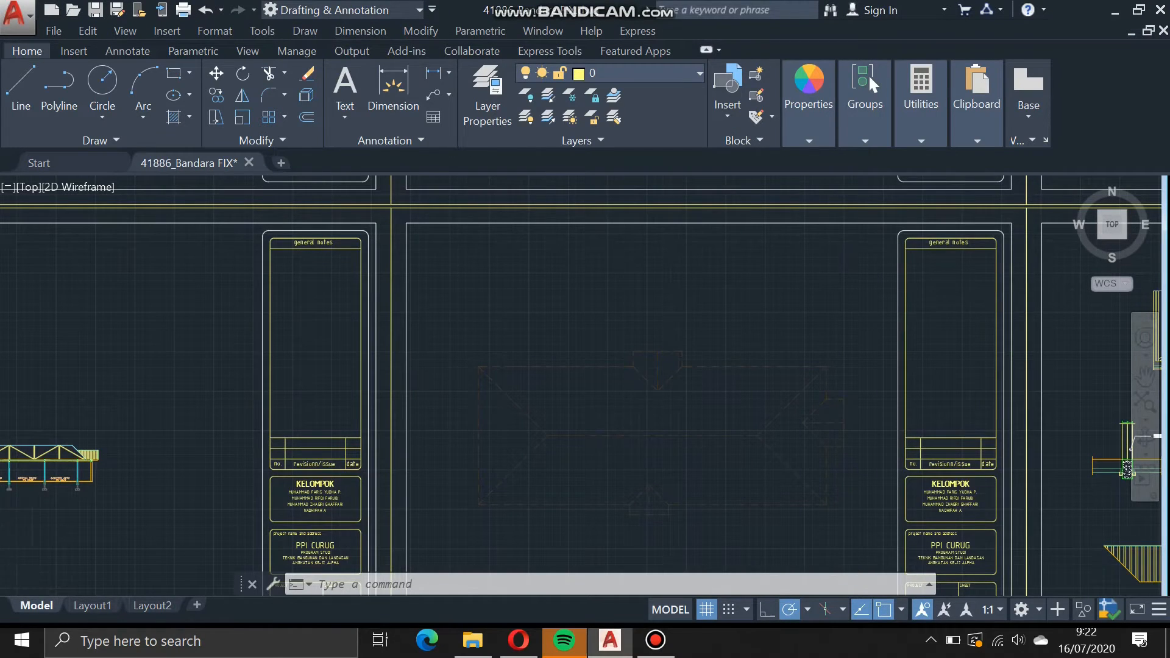
# Examine the dashed roof plan, including its ridge, hips and small projecting roofs, and its place among the drawing sheets.
pyautogui.scroll(2, 625, 427)
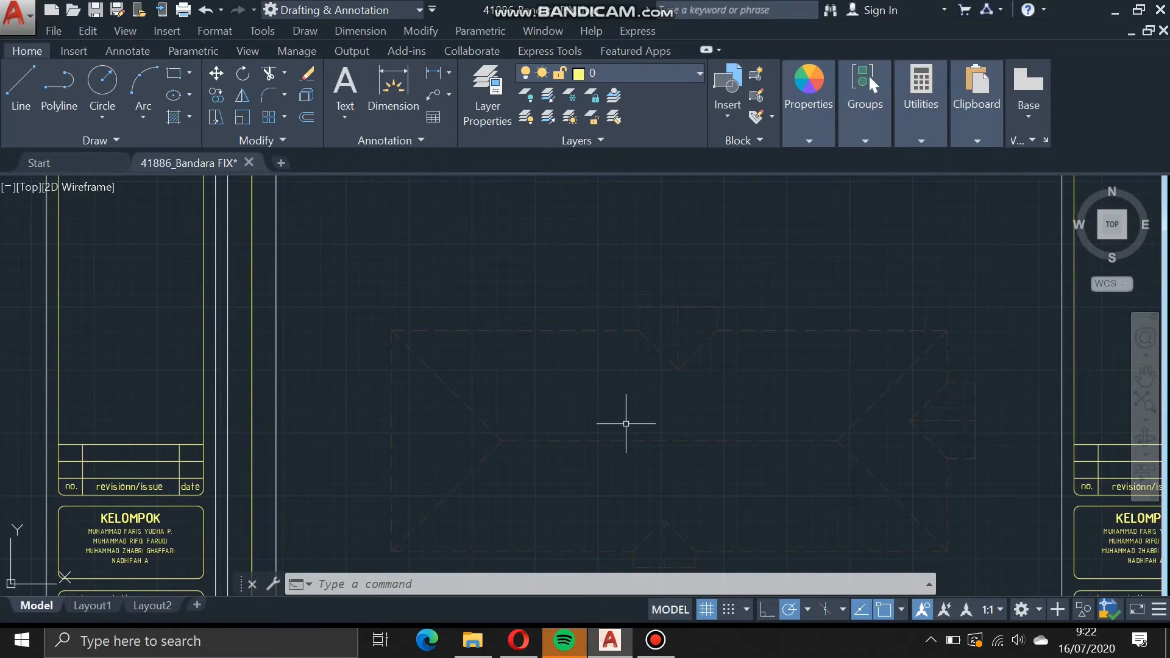
pyautogui.moveTo(640, 366); pyautogui.dragTo(592, 316, button='middle')
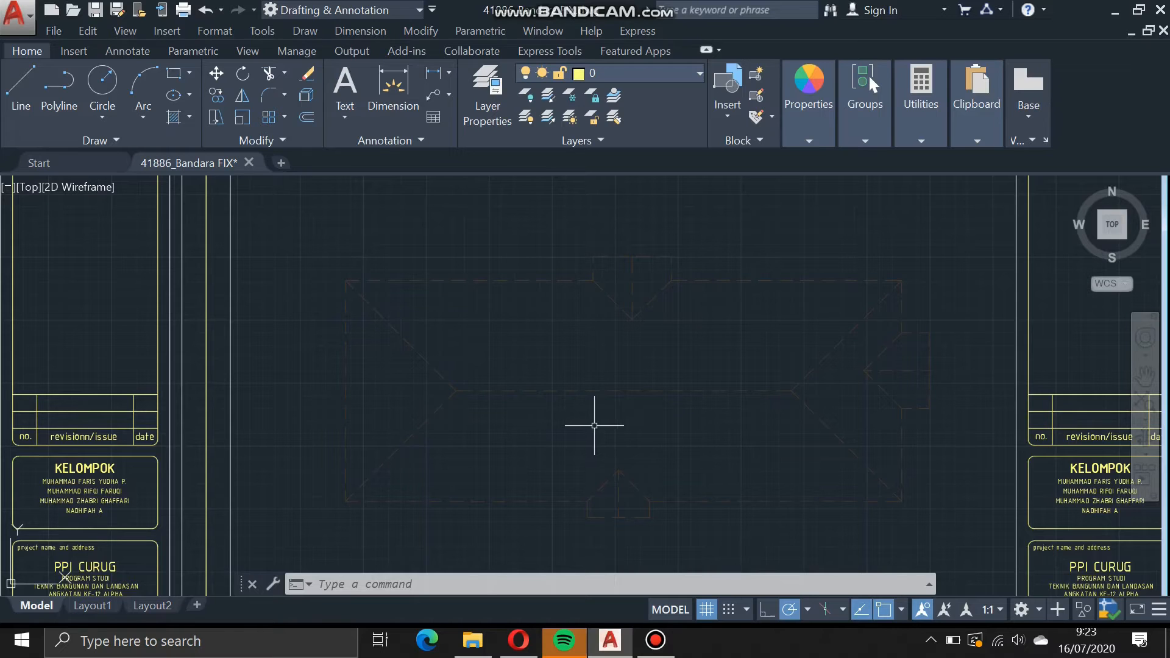
pyautogui.moveTo(651, 404); pyautogui.dragTo(625, 373, button='middle')
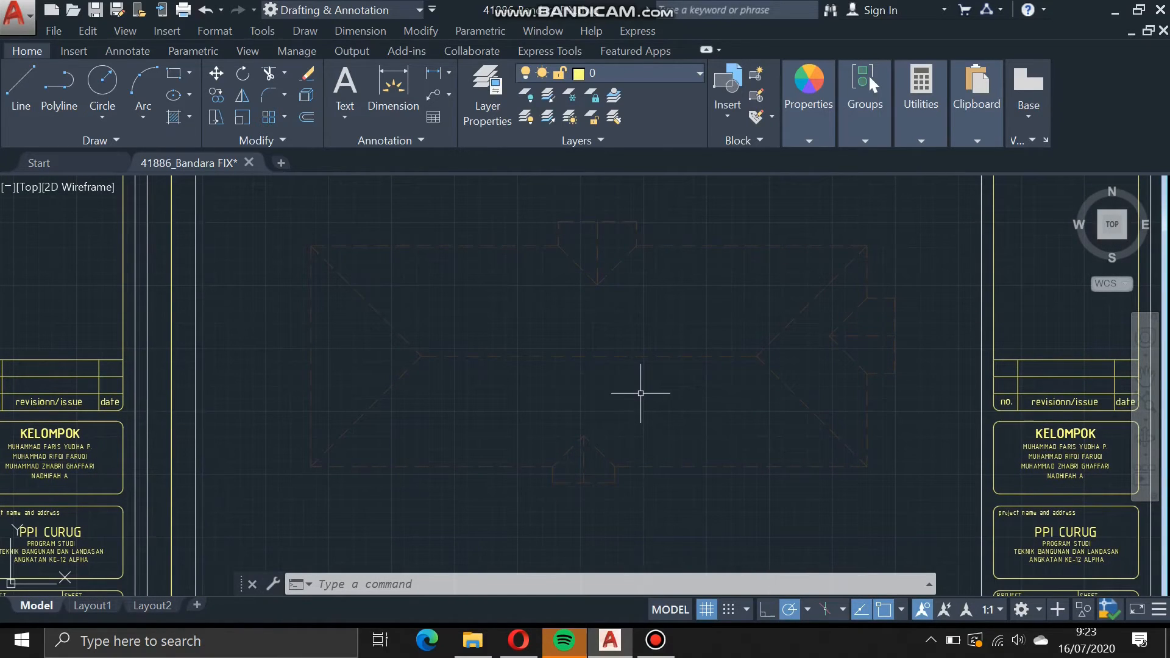
pyautogui.moveTo(641, 393)
pyautogui.mouseDown(button='middle')
pyautogui.moveTo(579, 378)
pyautogui.moveTo(619, 386)
pyautogui.mouseUp(button='middle')
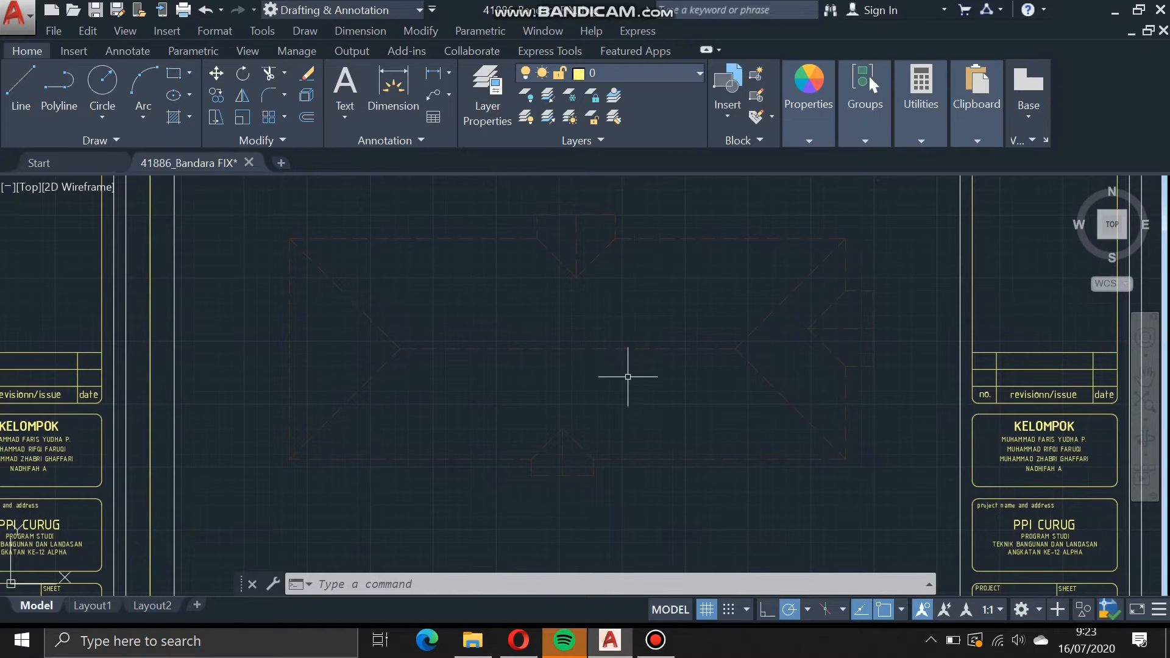
pyautogui.moveTo(648, 353); pyautogui.dragTo(625, 352, button='middle')
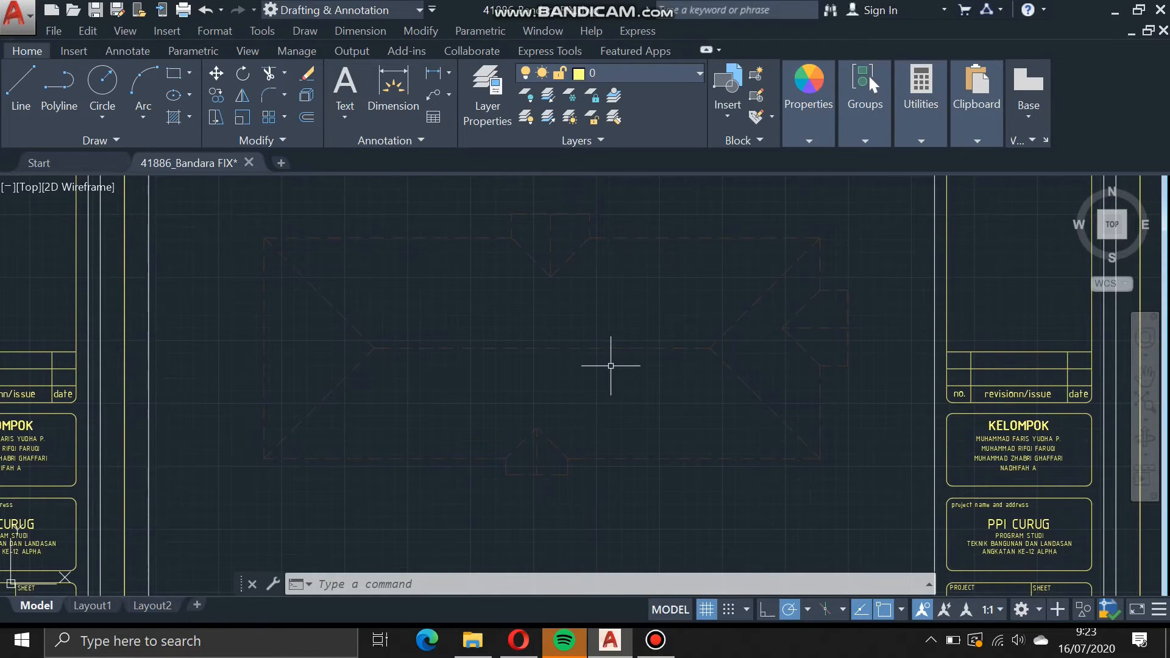
pyautogui.moveTo(618, 375); pyautogui.dragTo(640, 365, button='middle')
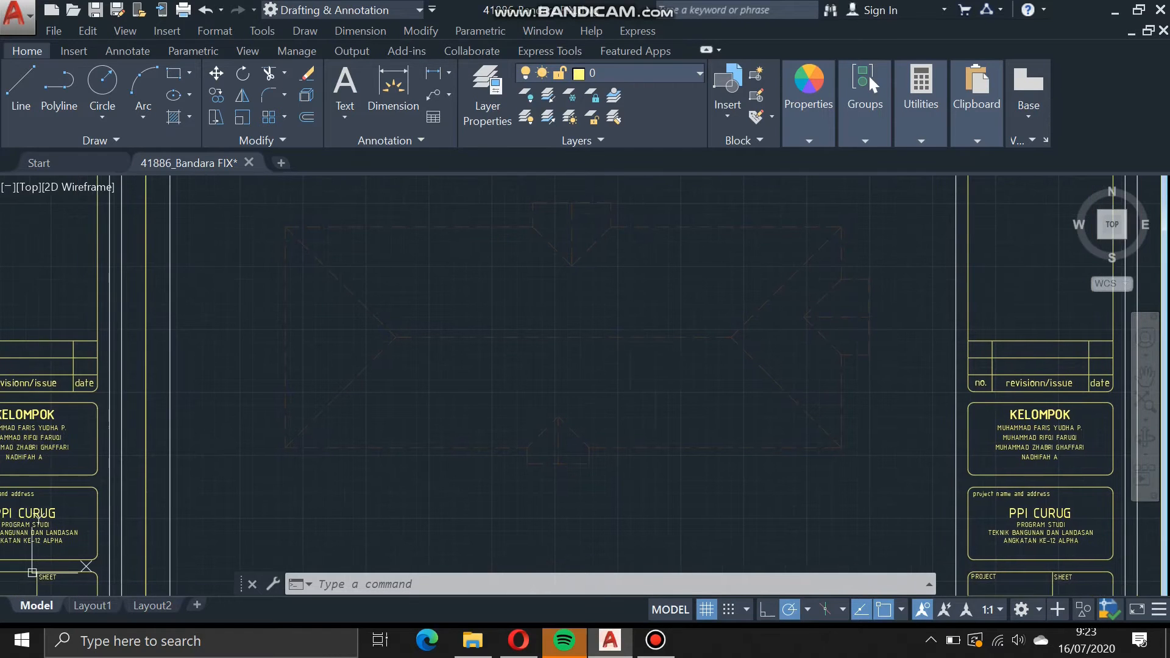
pyautogui.moveTo(526, 361); pyautogui.dragTo(536, 395, button='middle')
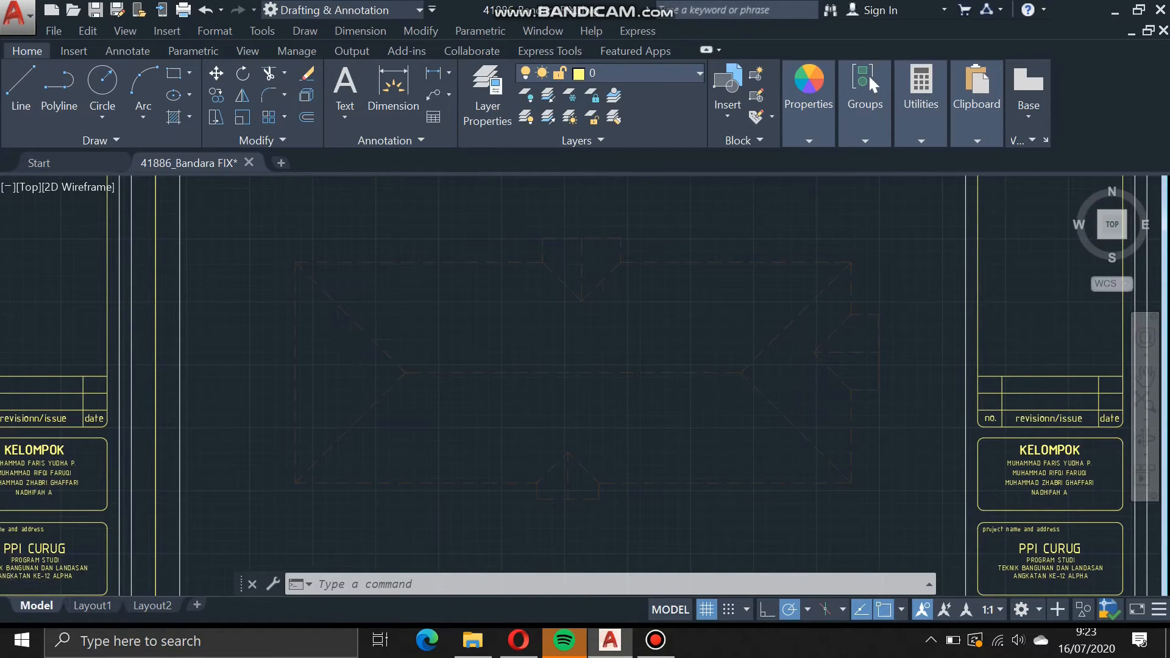
pyautogui.scroll(-2, 351, 338)
pyautogui.scroll(-5, 351, 338)
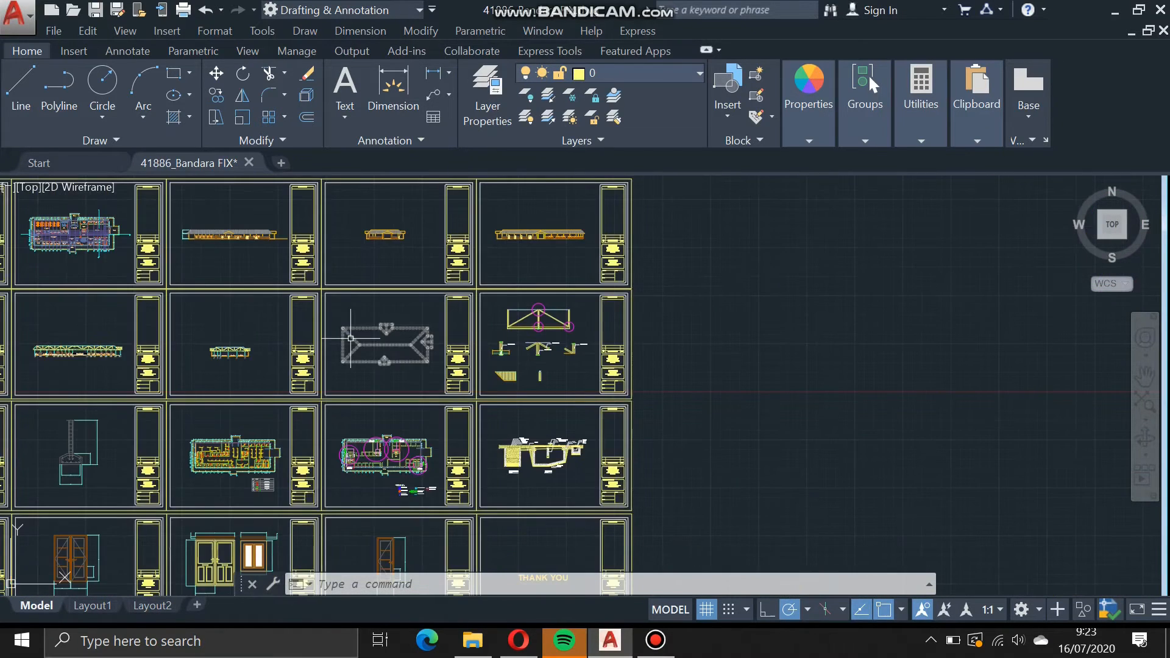
pyautogui.scroll(5, 342, 287)
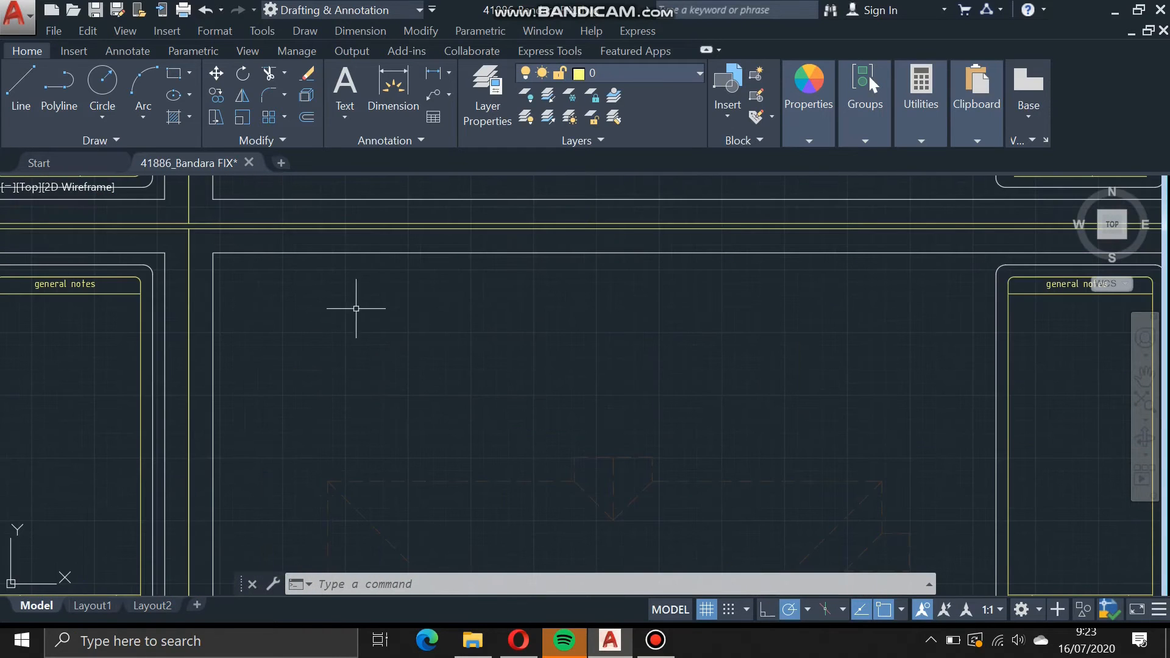
pyautogui.moveTo(484, 340); pyautogui.dragTo(444, 213, button='middle')
pyautogui.moveTo(541, 365); pyautogui.dragTo(506, 282, button='middle')
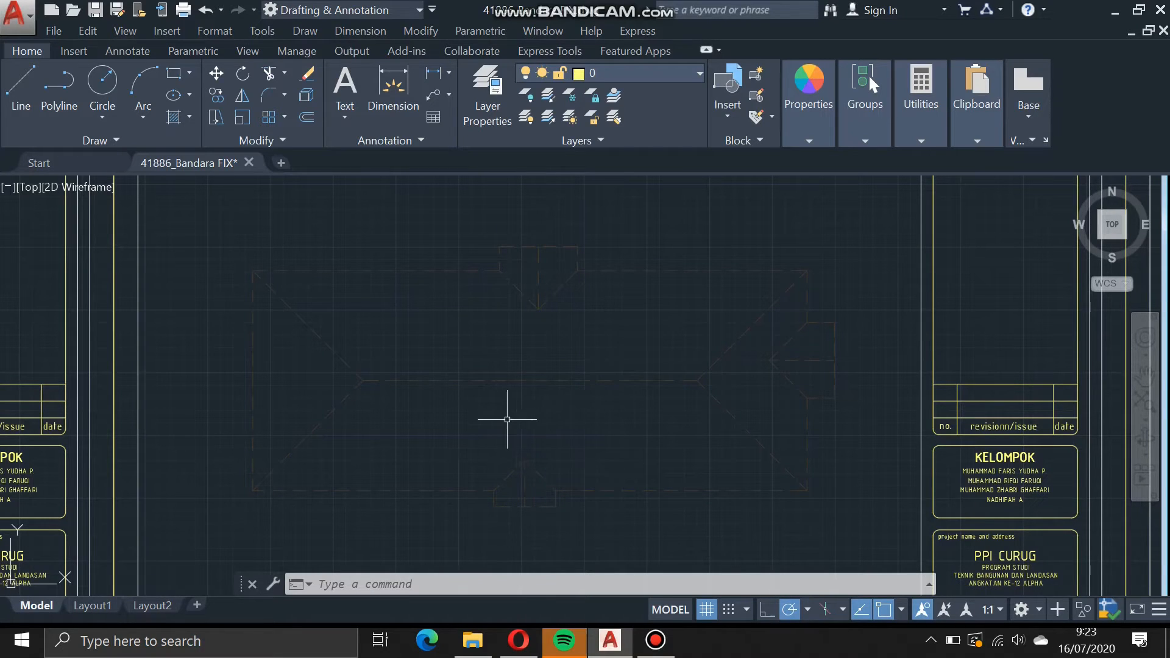
pyautogui.moveTo(611, 405)
pyautogui.mouseDown(button='middle')
pyautogui.moveTo(577, 366)
pyautogui.moveTo(644, 391)
pyautogui.moveTo(643, 414)
pyautogui.mouseUp(button='middle')
pyautogui.scroll(2, 642, 412)
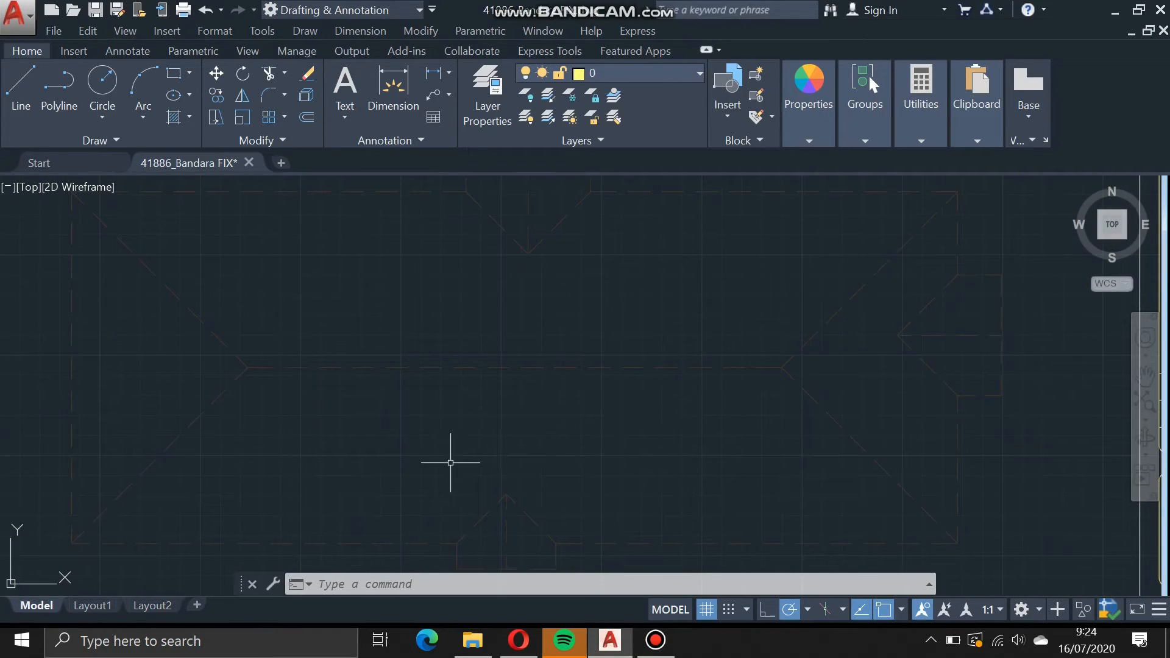
pyautogui.scroll(-2, 438, 394)
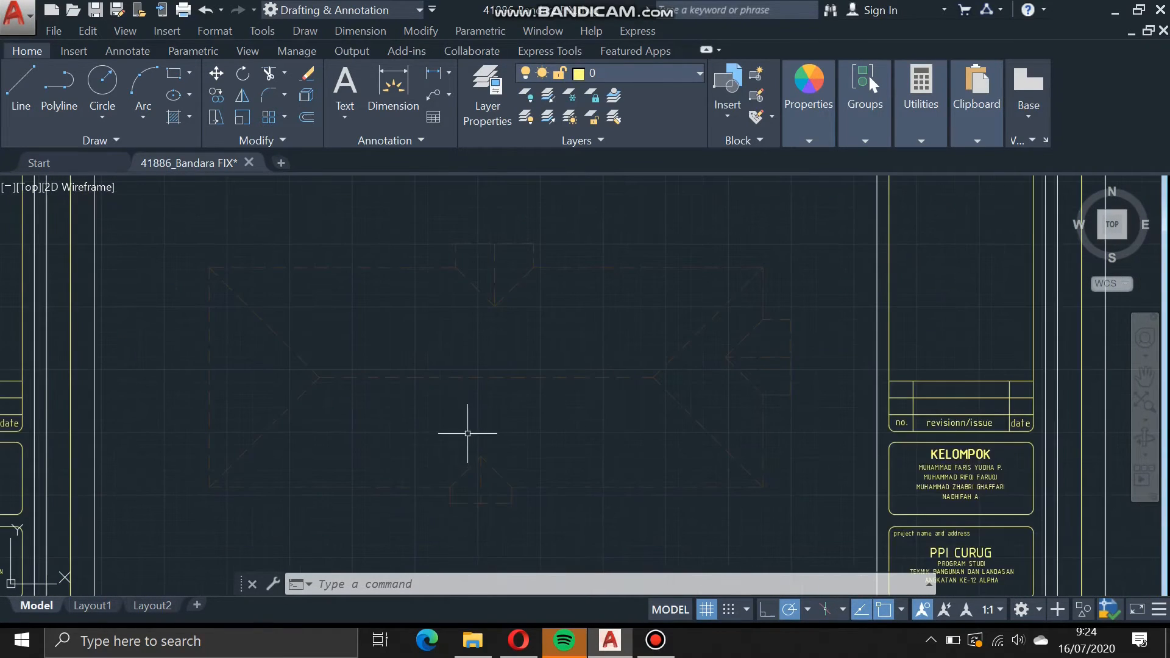
pyautogui.moveTo(468, 433); pyautogui.dragTo(530, 405, button='middle')
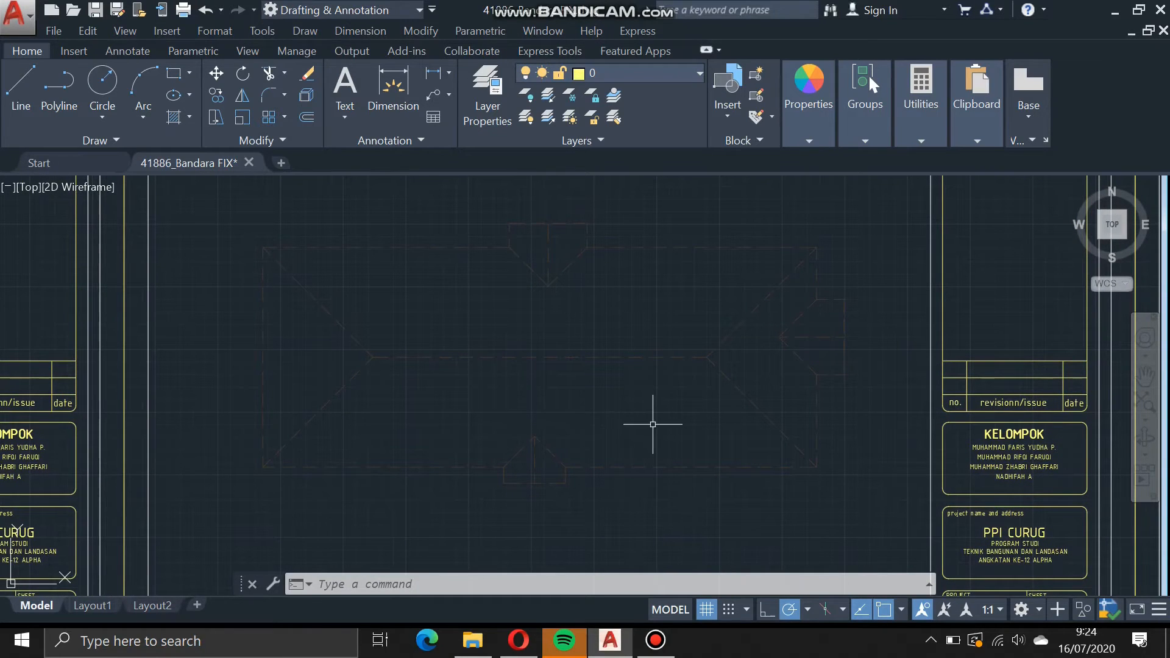
pyautogui.moveTo(653, 423)
pyautogui.mouseDown(button='middle')
pyautogui.moveTo(671, 438)
pyautogui.moveTo(674, 478)
pyautogui.moveTo(414, 461)
pyautogui.moveTo(609, 450)
pyautogui.moveTo(807, 478)
pyautogui.mouseUp(button='middle')
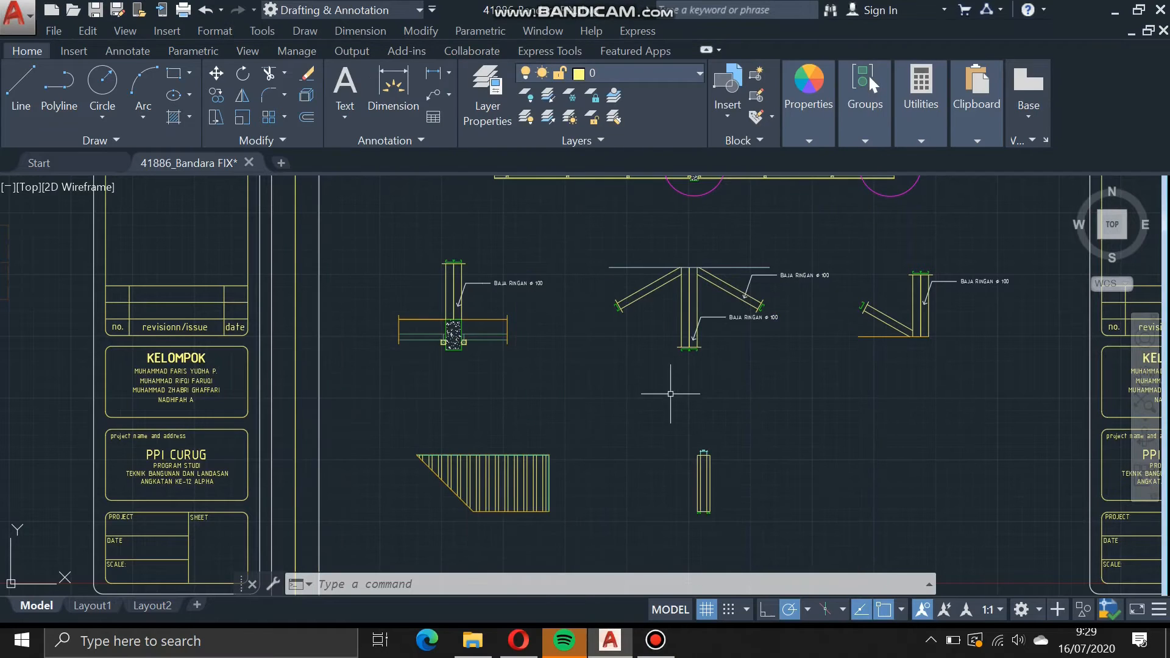
# Examine the roof truss detail sheet, comparing the circled truss joints with the enlarged BAJA RINGAN Ø 100 connection details.
pyautogui.scroll(2, 616, 319)
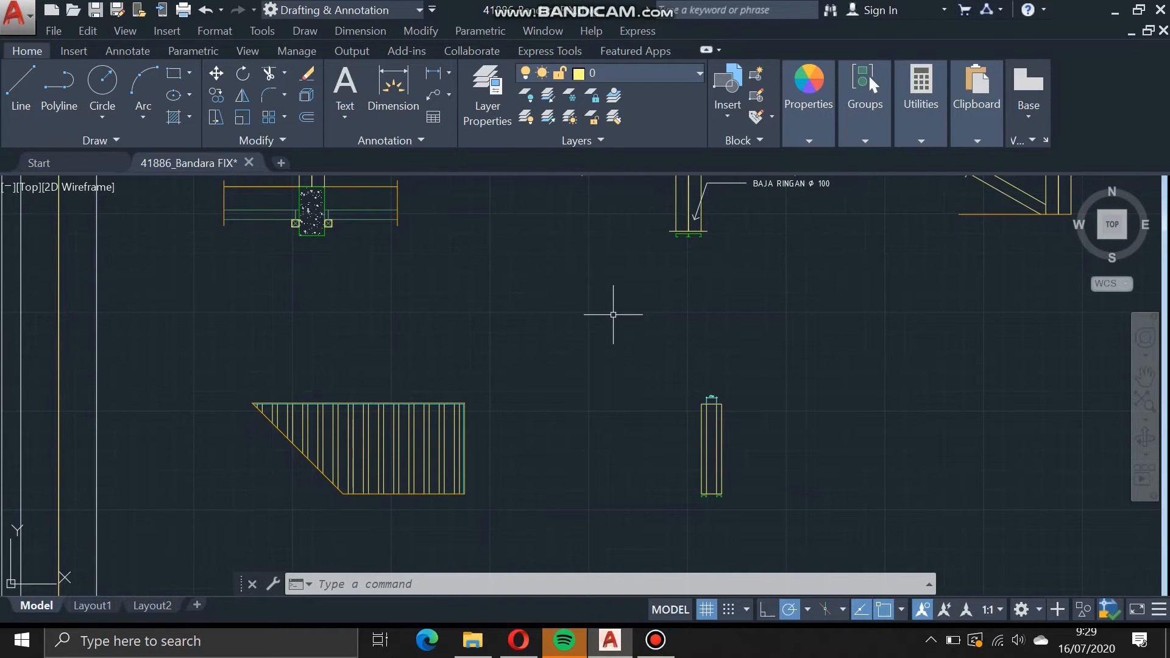
pyautogui.moveTo(679, 317)
pyautogui.mouseDown(button='middle')
pyautogui.moveTo(643, 397)
pyautogui.moveTo(640, 381)
pyautogui.mouseUp(button='middle')
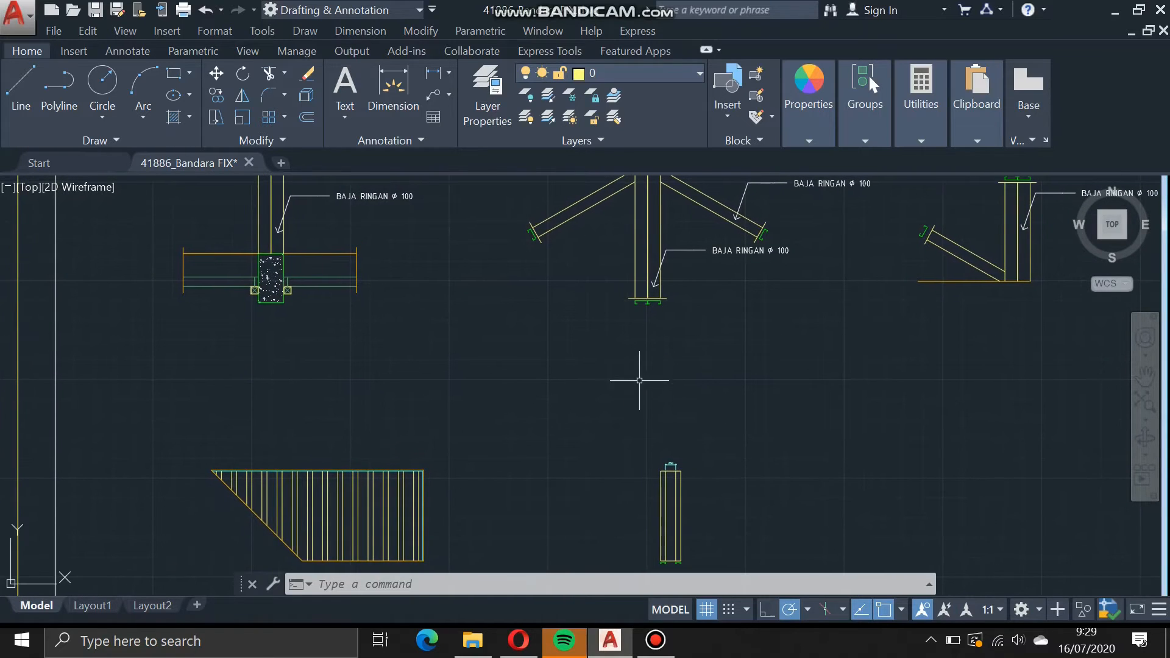
pyautogui.scroll(-4, 640, 380)
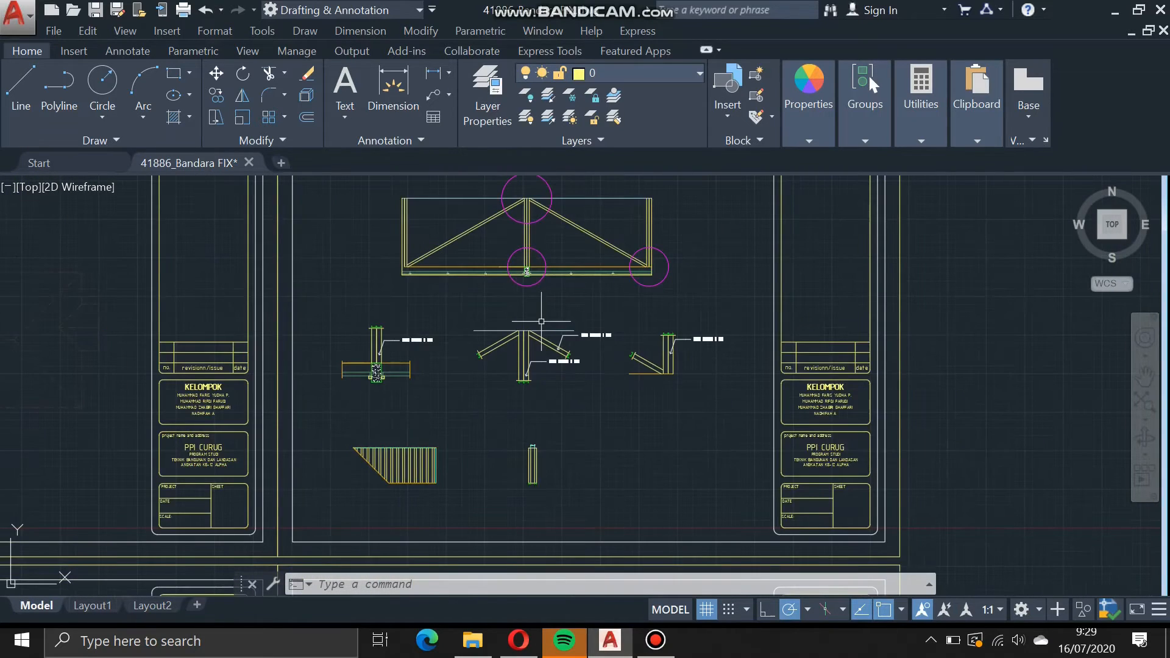
pyautogui.moveTo(475, 298); pyautogui.dragTo(986, 341, button='middle')
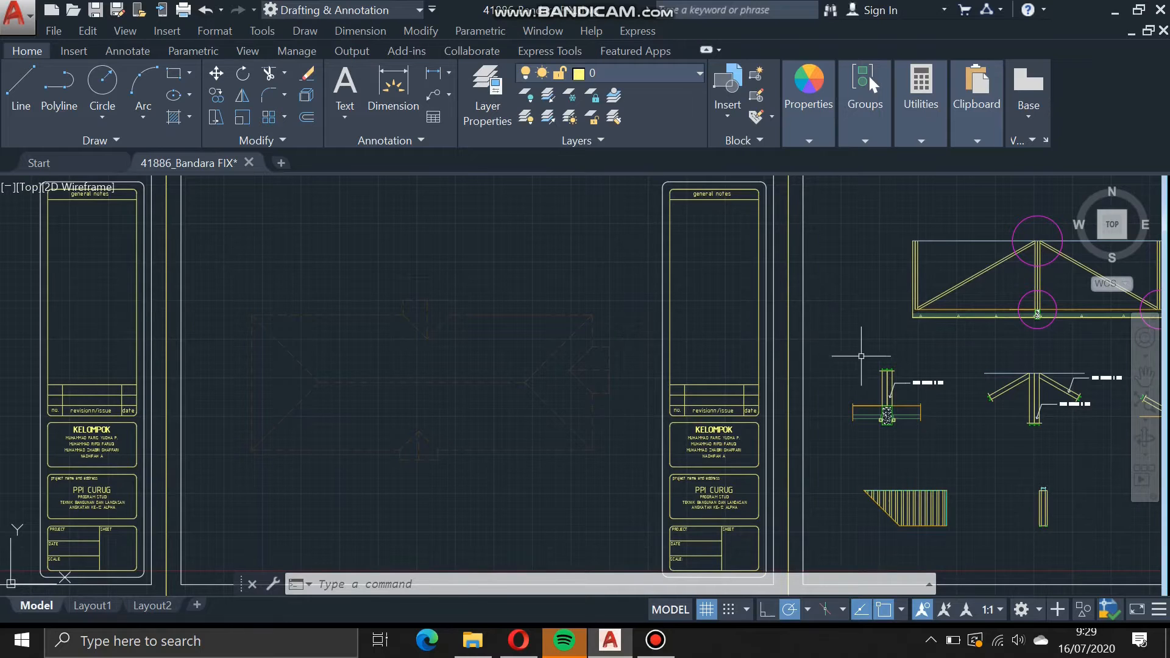
pyautogui.moveTo(854, 350); pyautogui.dragTo(523, 342, button='middle')
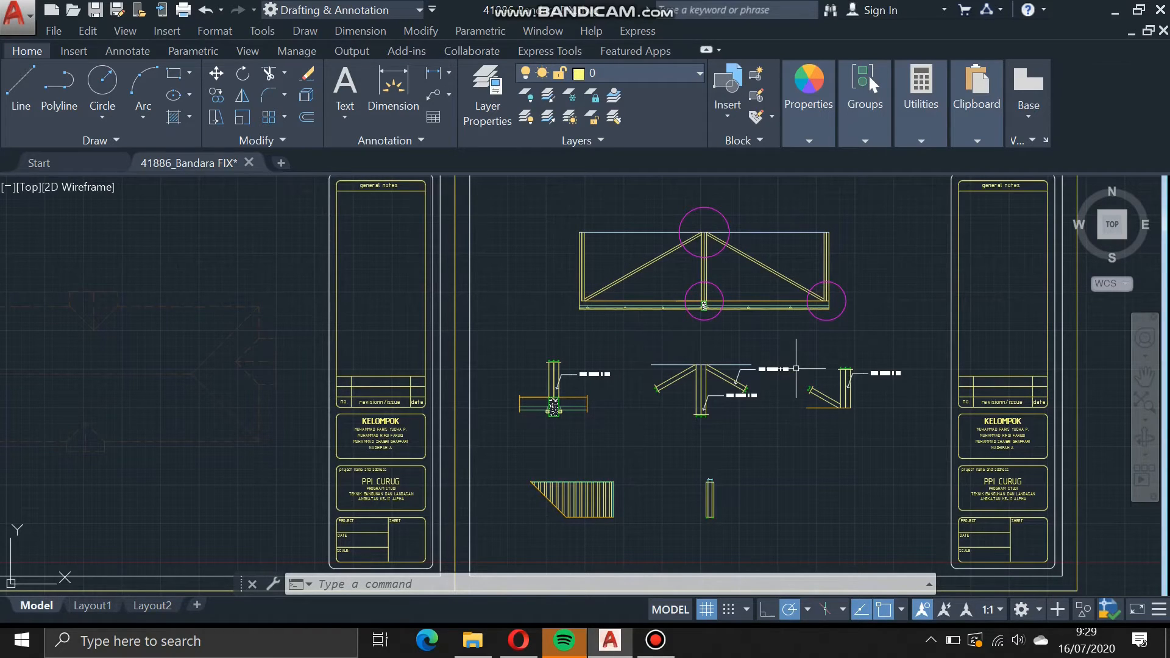
pyautogui.scroll(2, 796, 369)
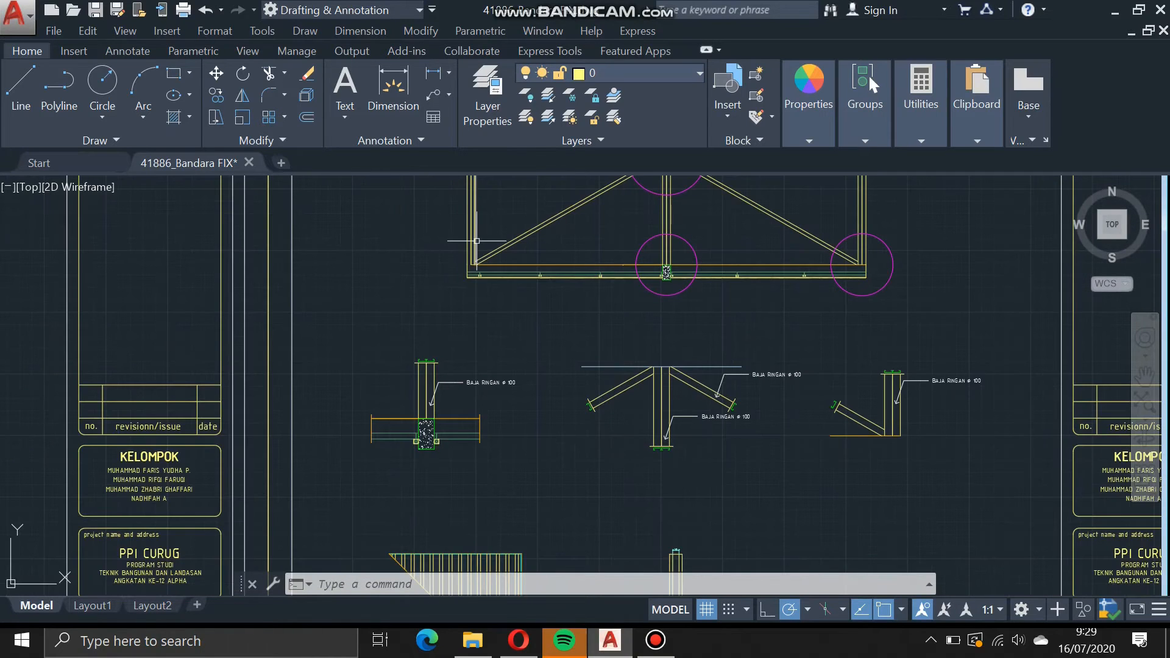
pyautogui.moveTo(607, 249)
pyautogui.mouseDown(button='middle')
pyautogui.moveTo(603, 378)
pyautogui.moveTo(664, 326)
pyautogui.moveTo(664, 301)
pyautogui.moveTo(657, 316)
pyautogui.mouseUp(button='middle')
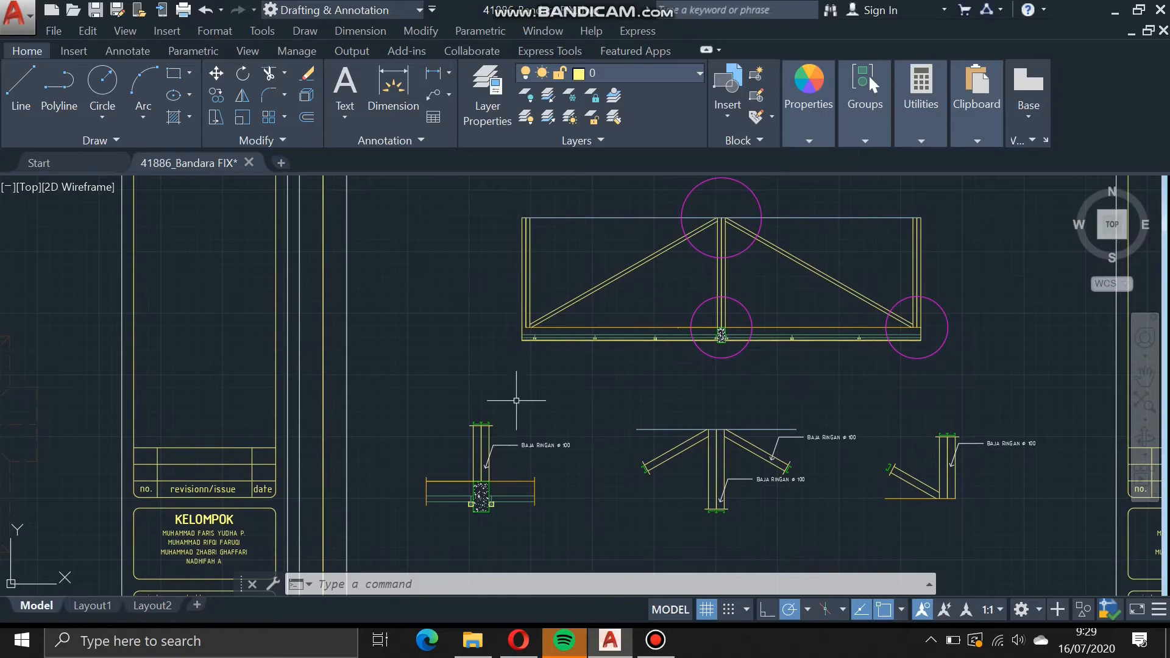
pyautogui.moveTo(492, 407)
pyautogui.mouseDown(button='middle')
pyautogui.moveTo(512, 407)
pyautogui.moveTo(548, 366)
pyautogui.mouseUp(button='middle')
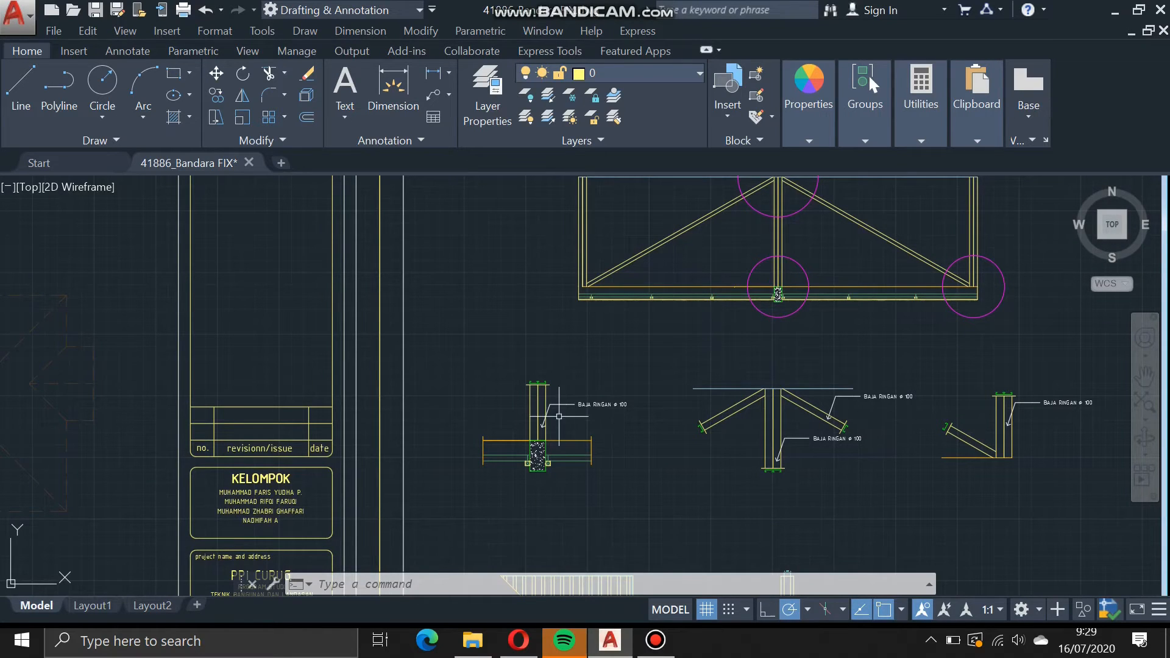
pyautogui.scroll(4, 546, 424)
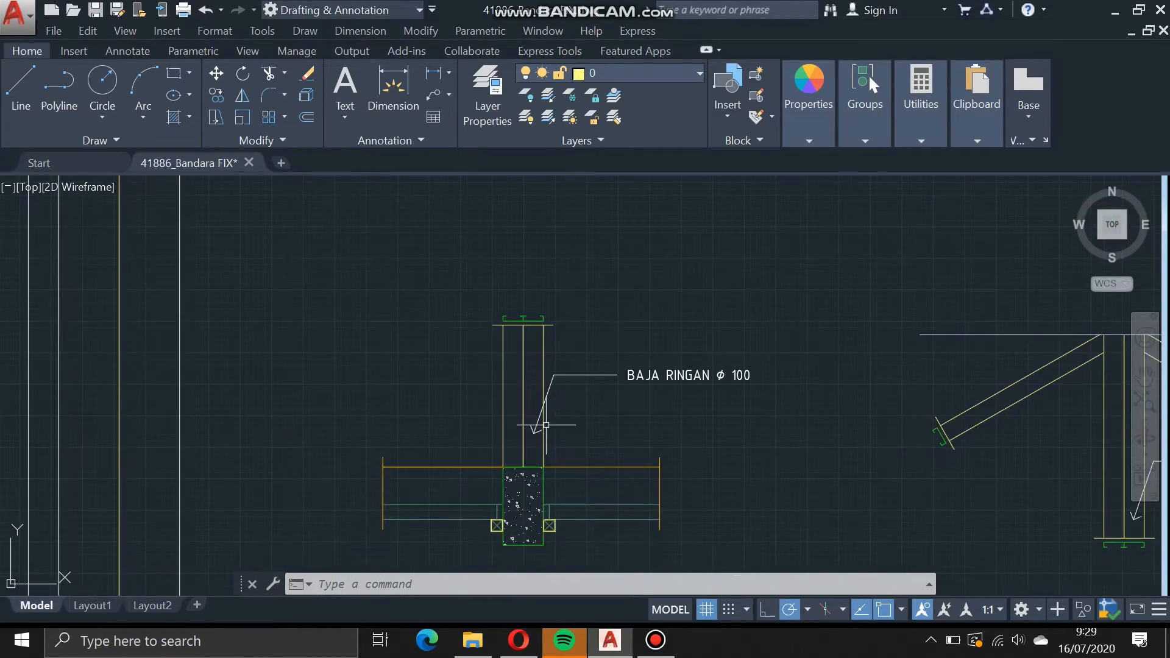
# Match the three enlarged BAJA RINGAN Ø 100 details to the truss's circled top-centre, bottom-centre and lower-end joints.
pyautogui.scroll(-4, 816, 398)
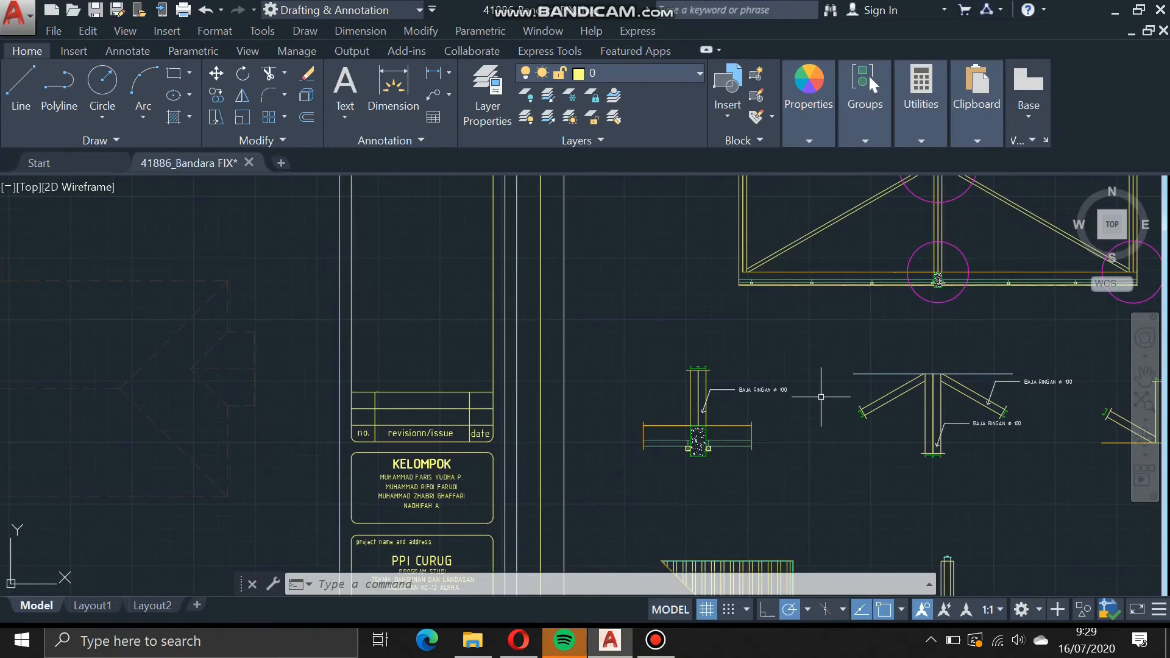
pyautogui.moveTo(829, 395); pyautogui.dragTo(640, 392, button='middle')
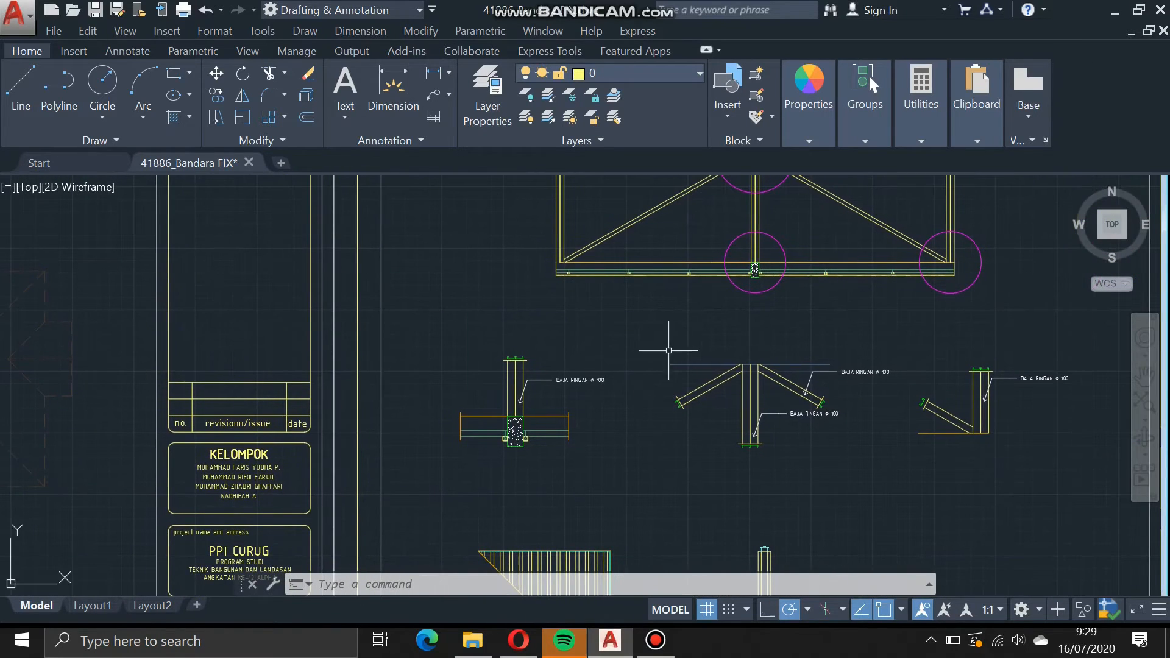
pyautogui.moveTo(700, 347); pyautogui.dragTo(606, 334, button='middle')
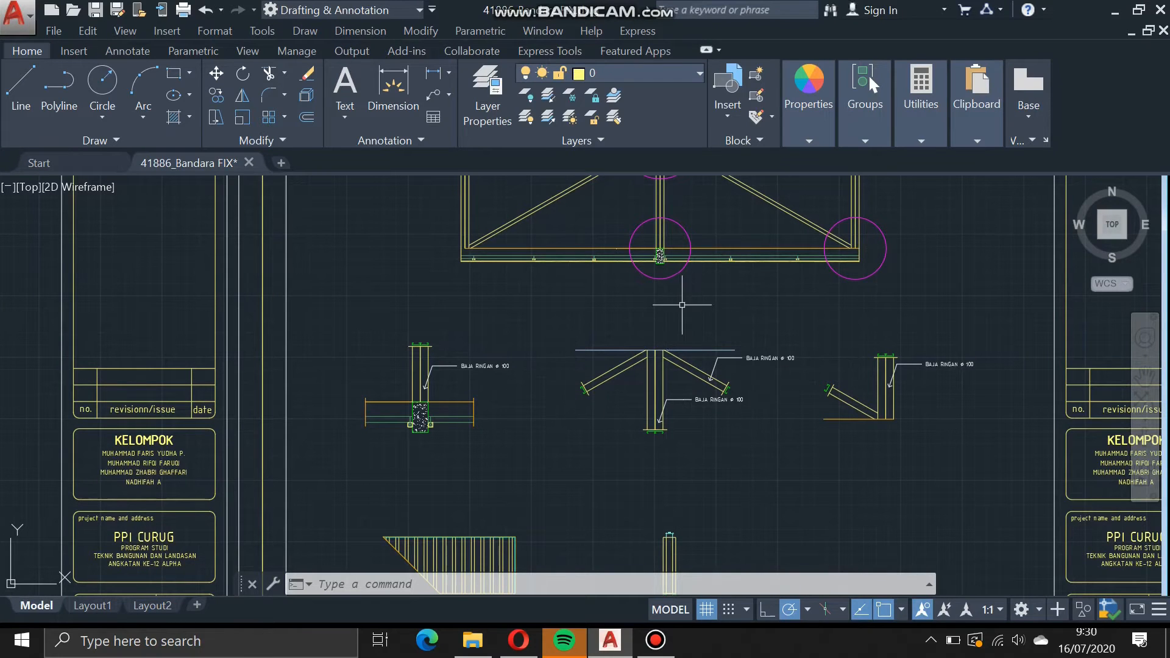
pyautogui.moveTo(683, 308)
pyautogui.mouseDown(button='middle')
pyautogui.moveTo(673, 466)
pyautogui.moveTo(668, 405)
pyautogui.moveTo(522, 370)
pyautogui.mouseUp(button='middle')
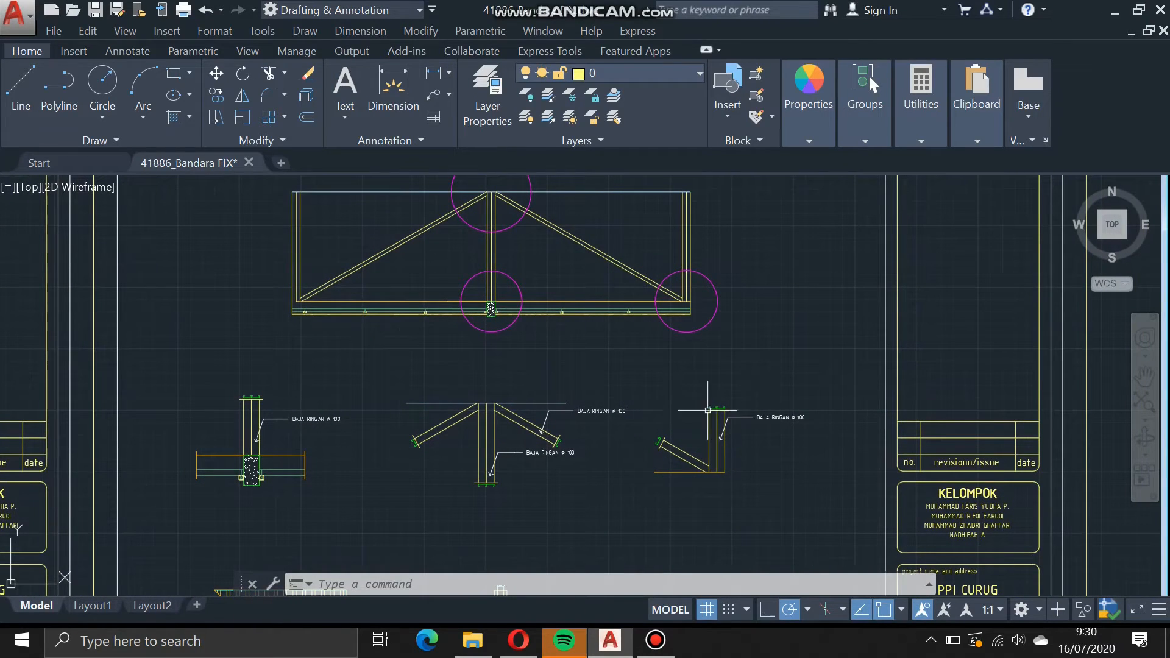
pyautogui.moveTo(703, 374)
pyautogui.mouseDown(button='middle')
pyautogui.moveTo(729, 368)
pyautogui.moveTo(763, 403)
pyautogui.mouseUp(button='middle')
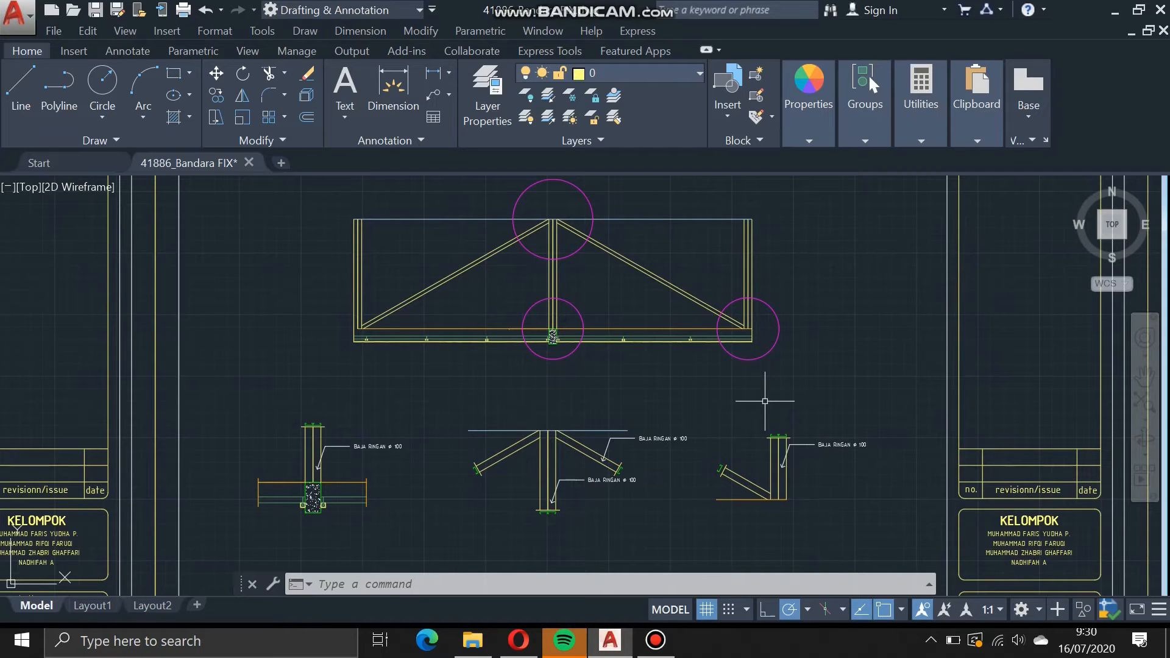
pyautogui.moveTo(765, 401)
pyautogui.mouseDown(button='middle')
pyautogui.moveTo(778, 368)
pyautogui.moveTo(780, 219)
pyautogui.mouseUp(button='middle')
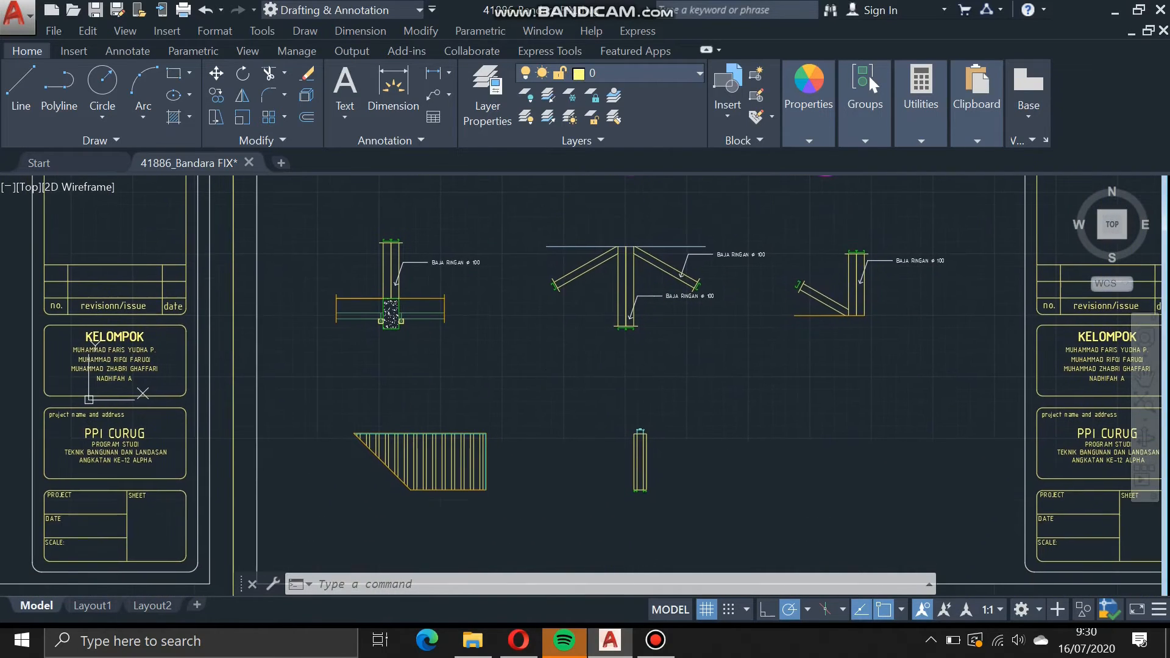
pyautogui.moveTo(766, 408)
pyautogui.mouseDown(button='middle')
pyautogui.moveTo(697, 527)
pyautogui.moveTo(694, 580)
pyautogui.mouseUp(button='middle')
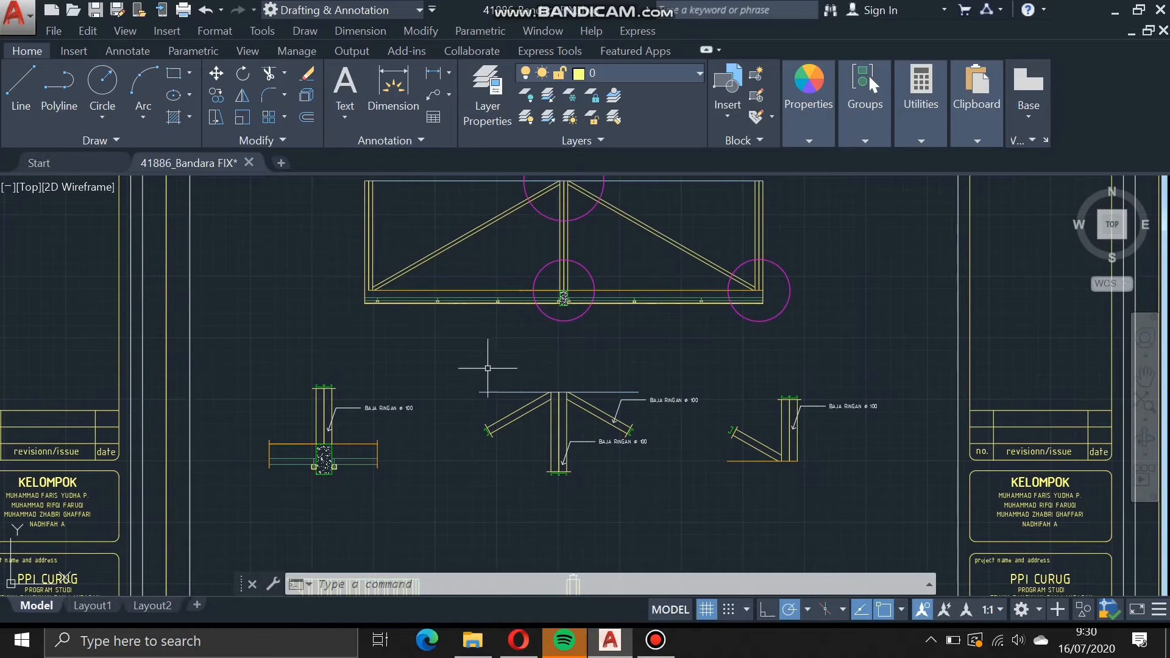
pyautogui.moveTo(565, 339)
pyautogui.mouseDown(button='middle')
pyautogui.moveTo(585, 426)
pyautogui.moveTo(622, 408)
pyautogui.mouseUp(button='middle')
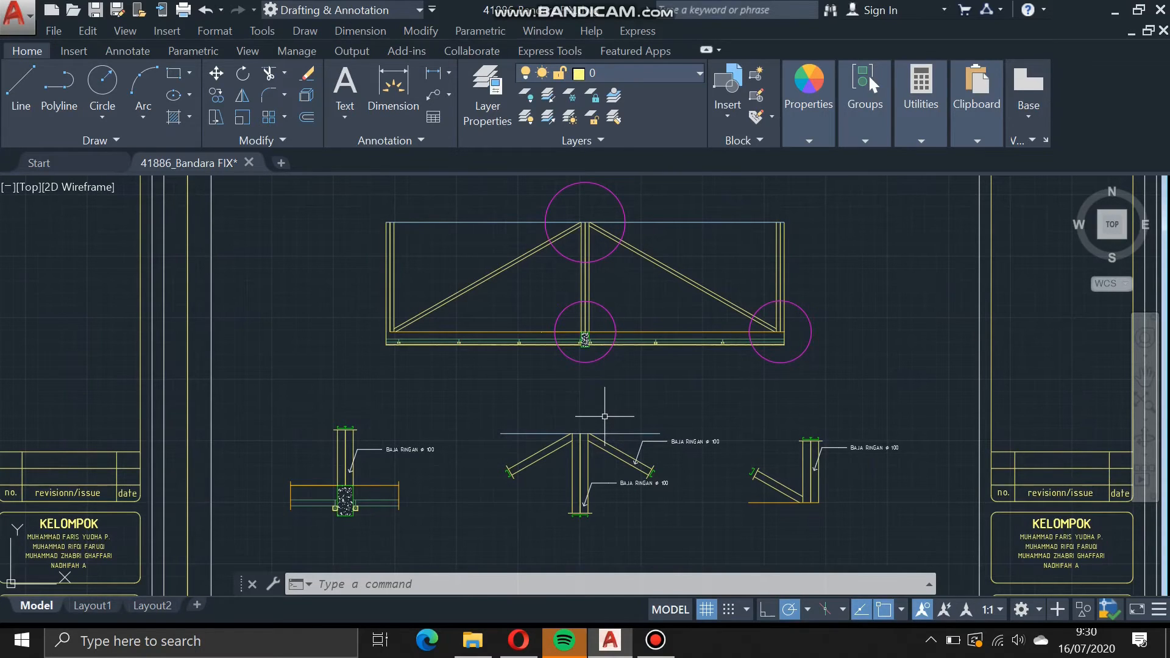
# Examine the two lowest details on the truss sheet, highlighting the hatched slant-edged panel and comparing it with the narrow upright member.
pyautogui.moveTo(616, 416); pyautogui.dragTo(675, 227, button='middle')
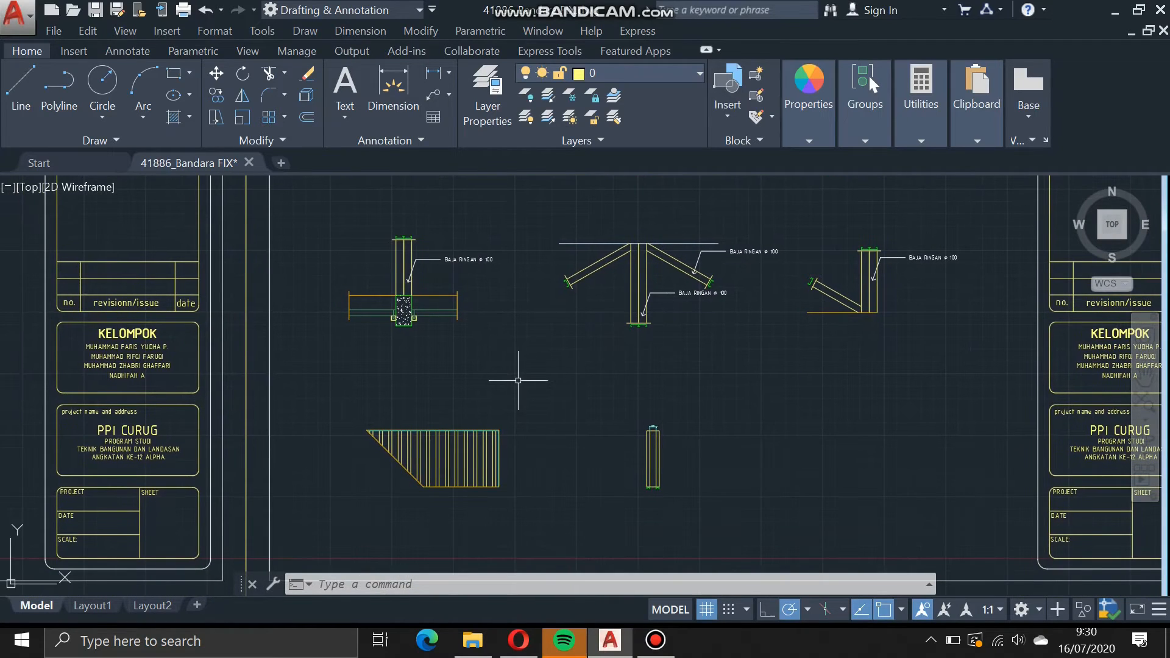
pyautogui.moveTo(518, 381); pyautogui.dragTo(607, 312, button='middle')
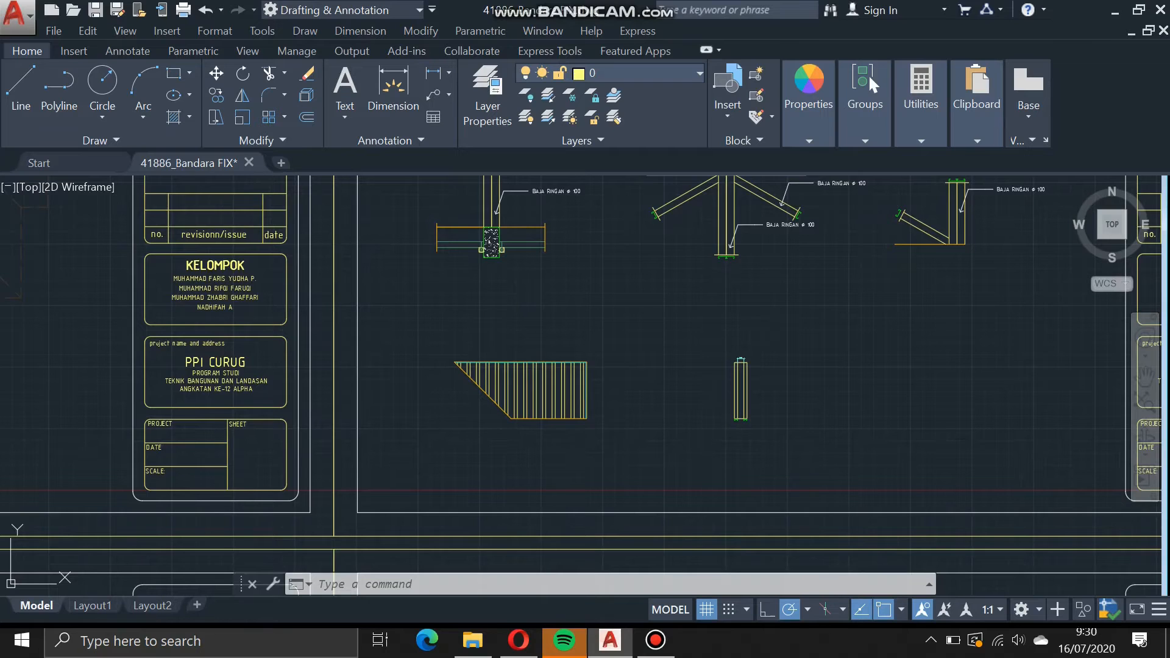
pyautogui.click(425, 330)
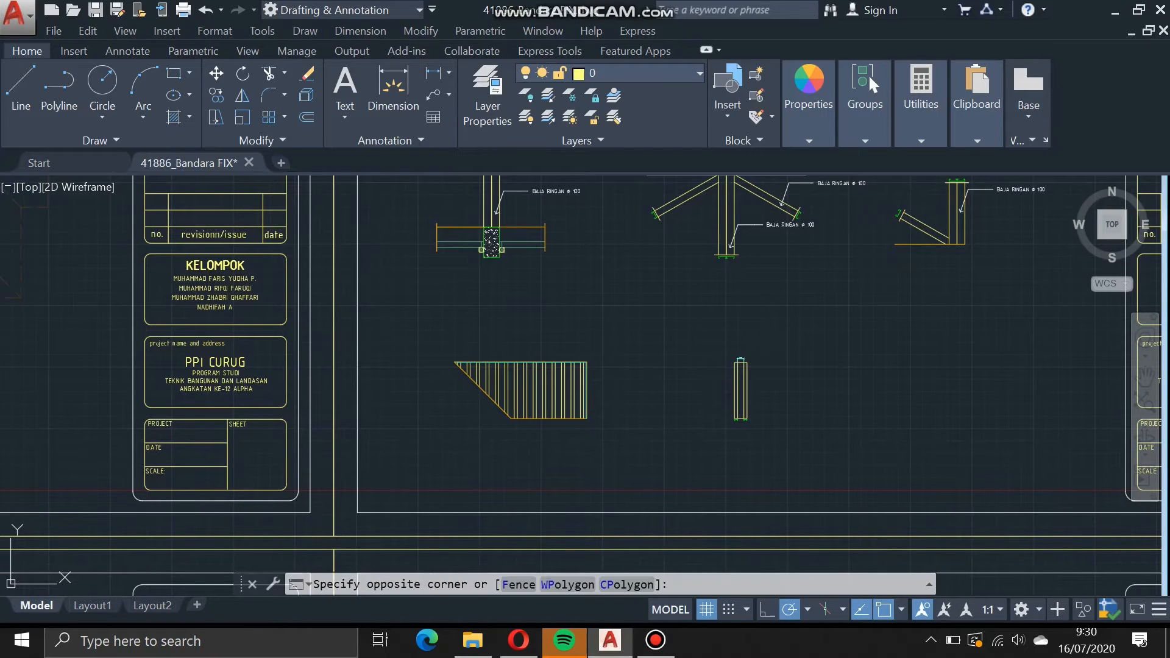
pyautogui.click(630, 463)
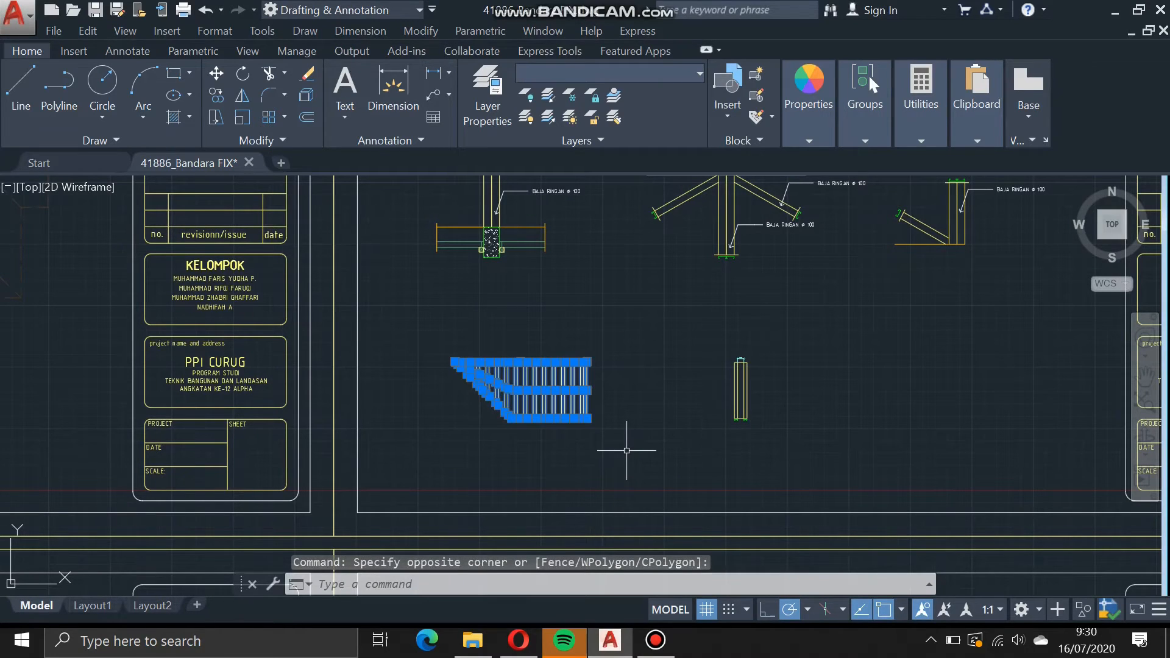
pyautogui.press('Escape')
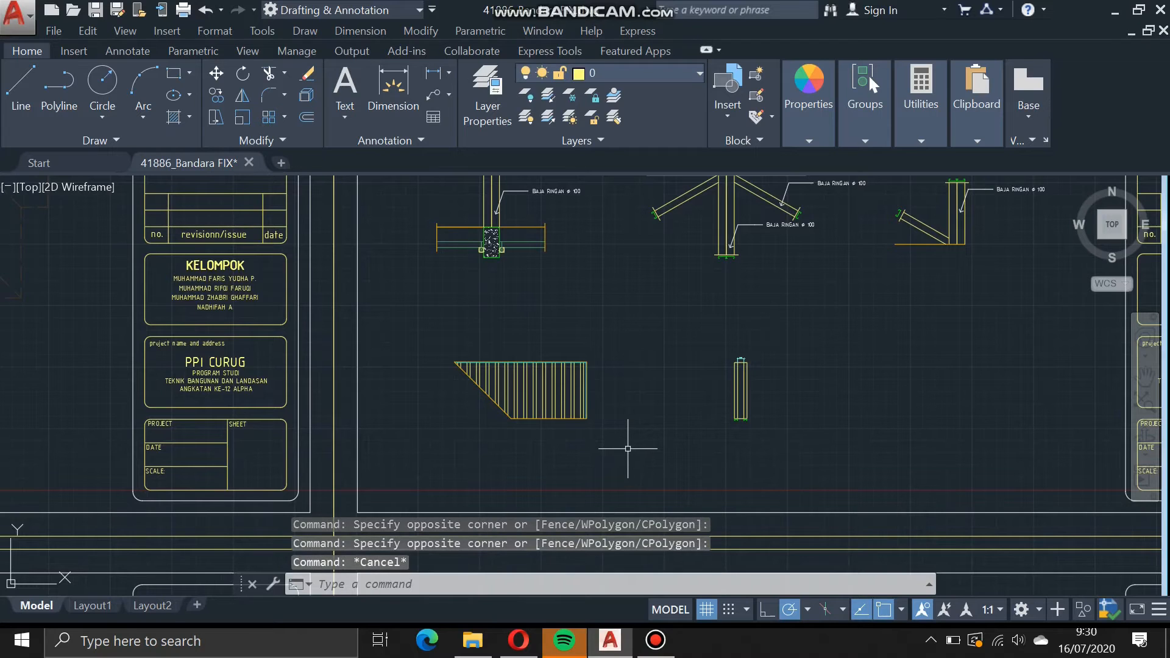
pyautogui.moveTo(435, 390)
pyautogui.mouseDown(button='middle')
pyautogui.moveTo(570, 386)
pyautogui.moveTo(1027, 421)
pyautogui.moveTo(747, 418)
pyautogui.moveTo(721, 401)
pyautogui.mouseUp(button='middle')
pyautogui.scroll(-2, 703, 394)
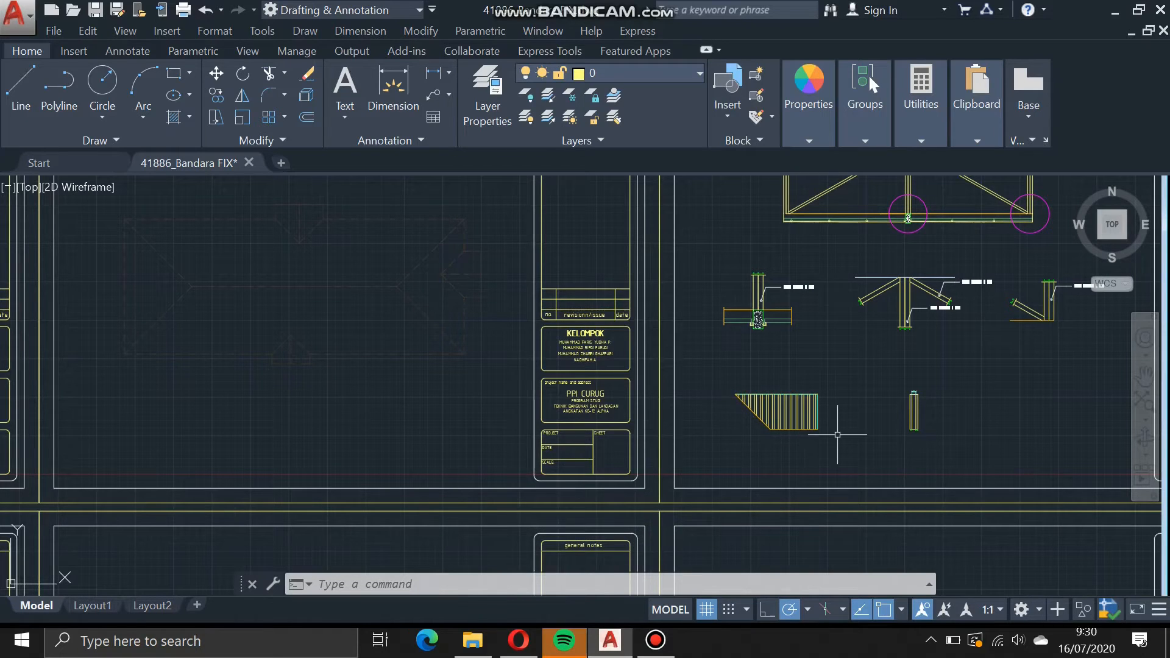
pyautogui.scroll(2, 838, 435)
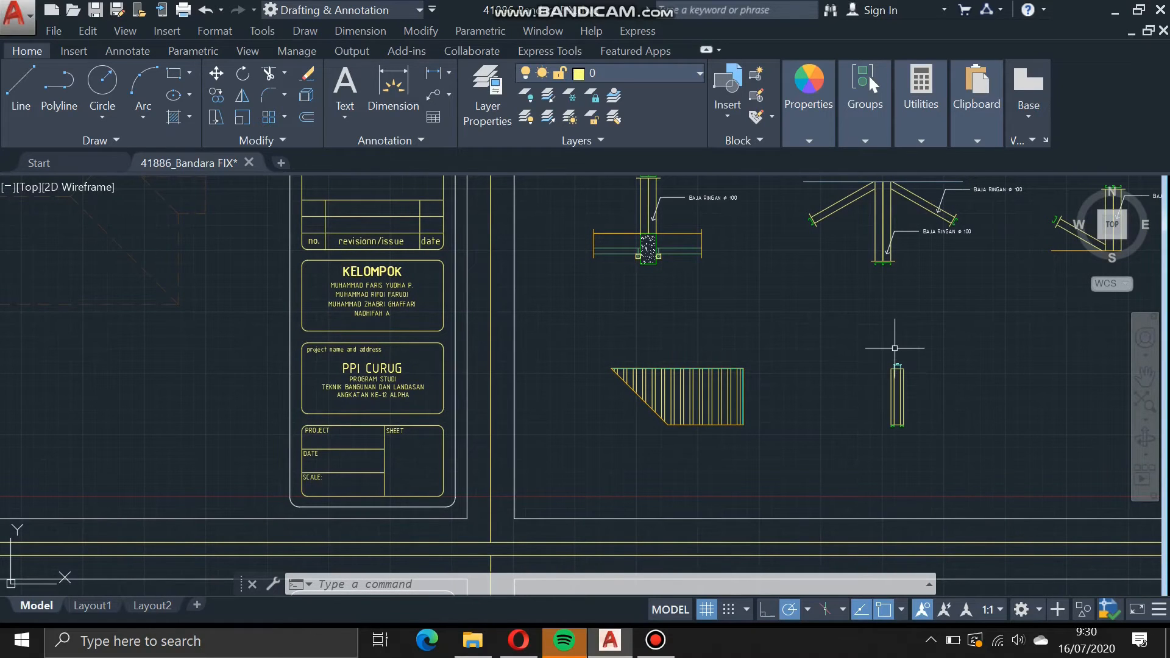
pyautogui.scroll(2, 860, 384)
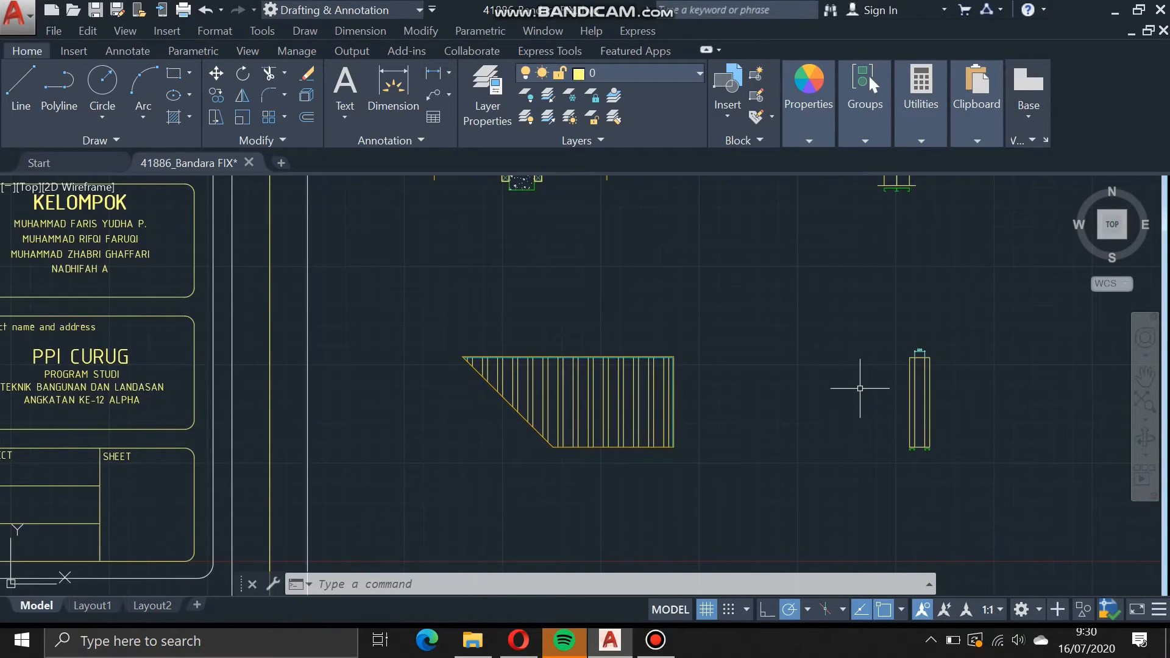
pyautogui.moveTo(860, 388)
pyautogui.mouseDown(button='middle')
pyautogui.moveTo(825, 379)
pyautogui.moveTo(690, 497)
pyautogui.moveTo(517, 486)
pyautogui.mouseUp(button='middle')
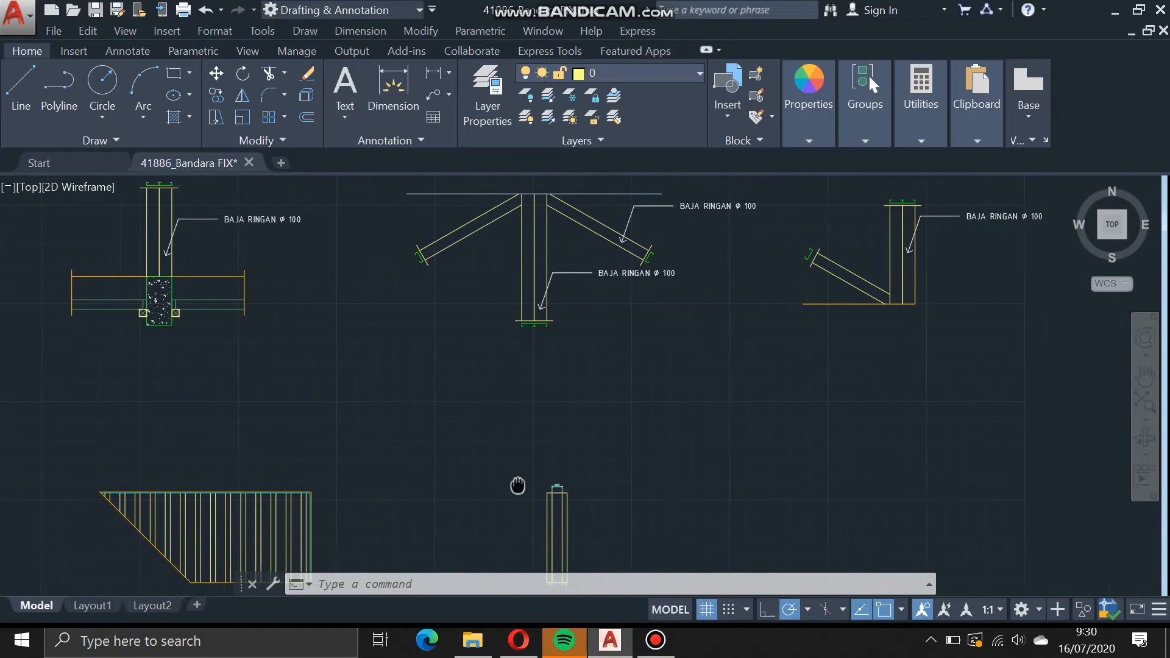
pyautogui.scroll(-4, 536, 420)
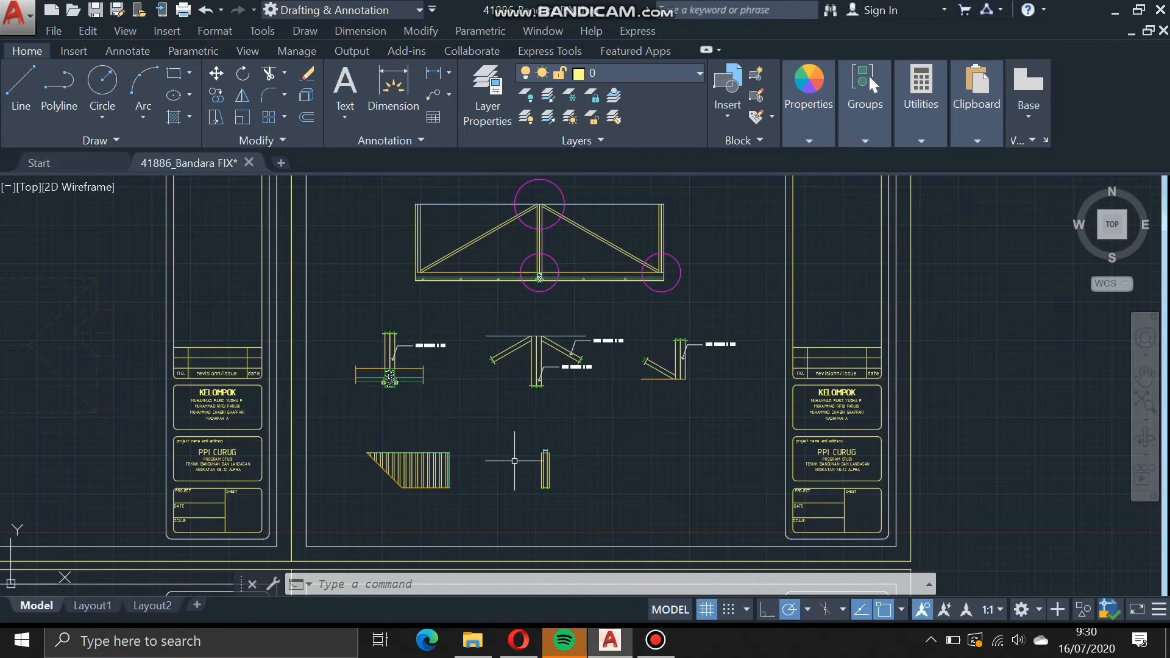
# Inspect the hatched panel up close, including its slanted edge, vertical ribs and outline, alongside the neighbouring upright member.
pyautogui.scroll(2, 514, 462)
pyautogui.moveTo(491, 460)
pyautogui.mouseDown(button='middle')
pyautogui.moveTo(536, 437)
pyautogui.moveTo(629, 461)
pyautogui.moveTo(831, 400)
pyautogui.mouseUp(button='middle')
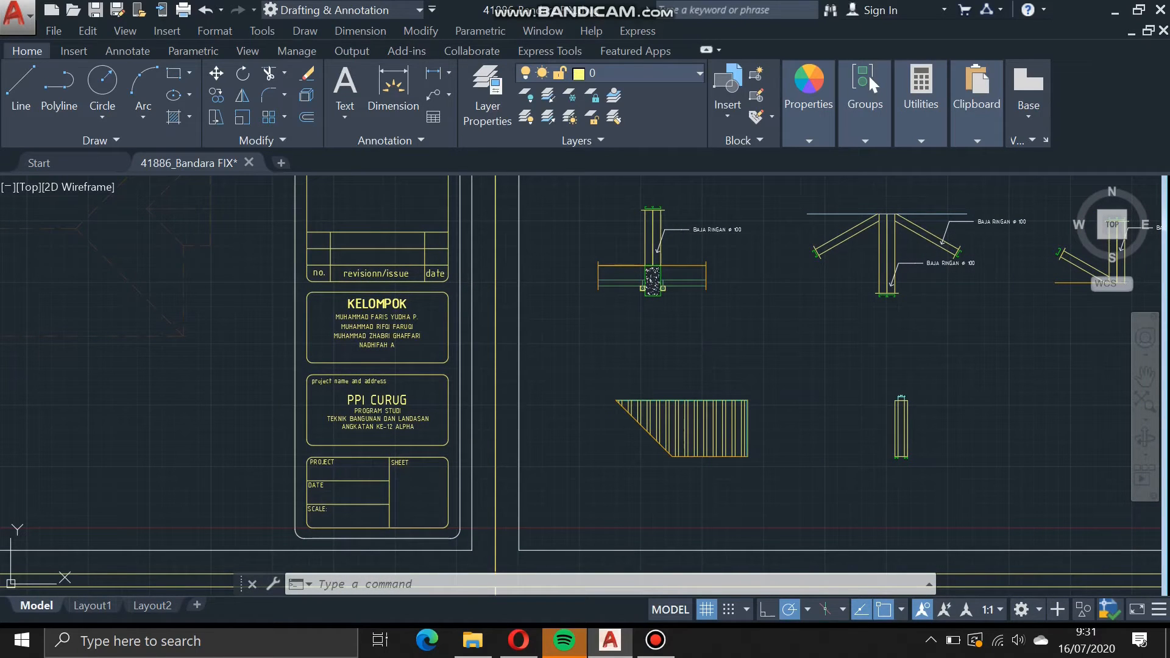
pyautogui.click(579, 360)
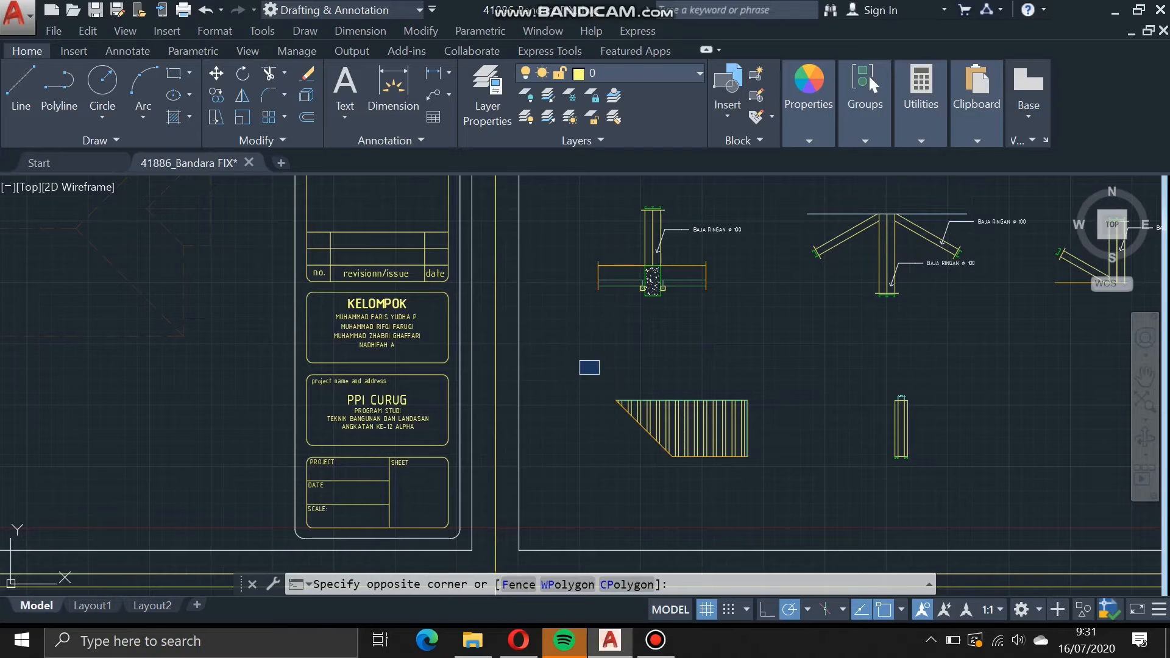
pyautogui.click(600, 374)
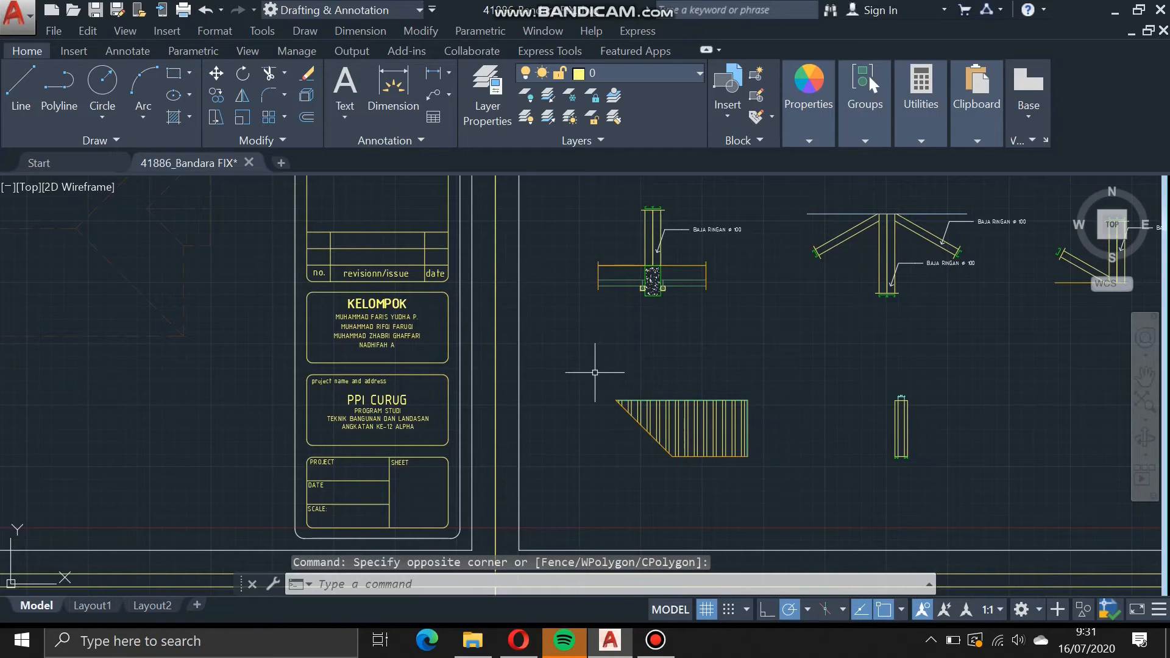
pyautogui.scroll(2, 744, 479)
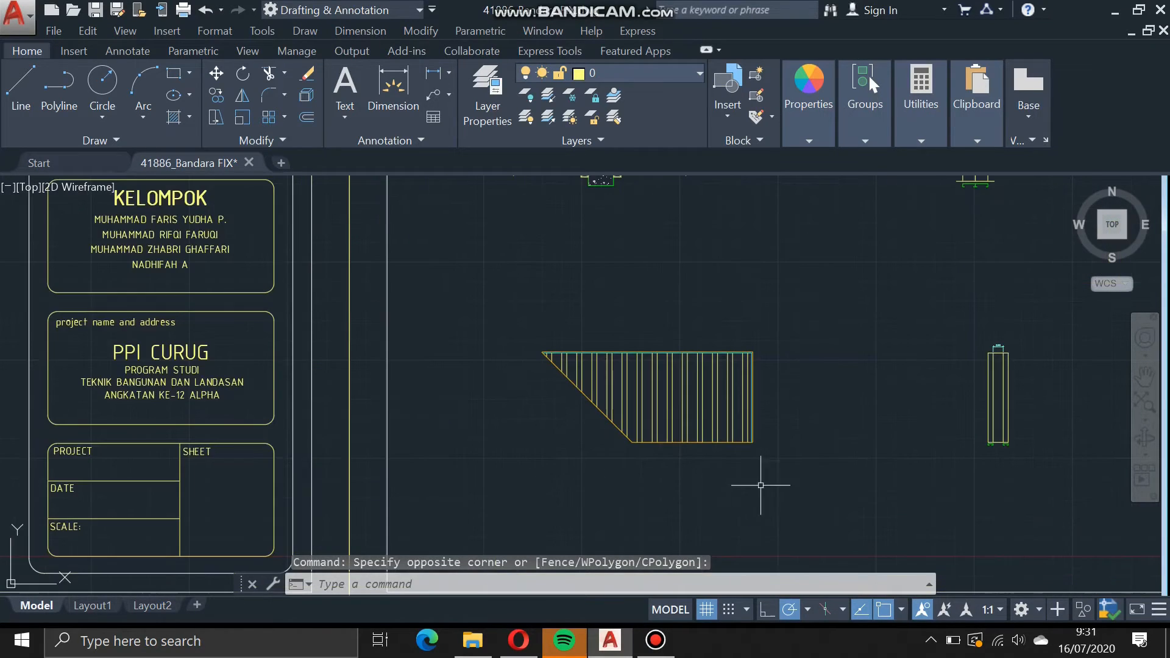
pyautogui.moveTo(801, 393); pyautogui.dragTo(772, 407, button='middle')
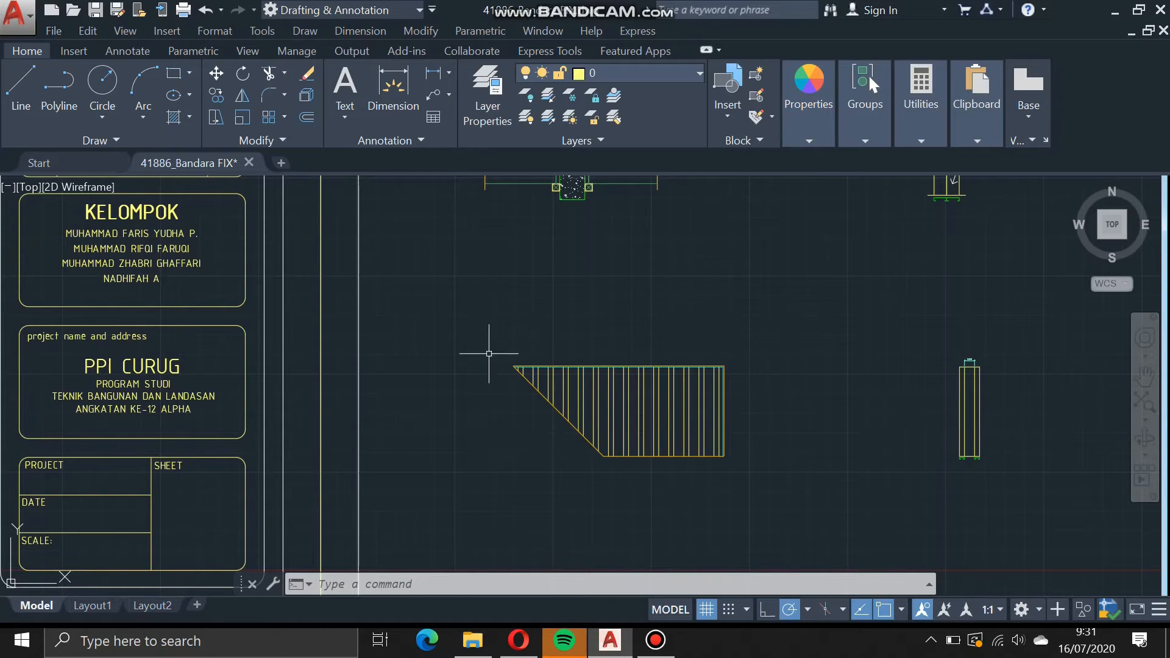
pyautogui.moveTo(745, 415); pyautogui.dragTo(787, 393, button='middle')
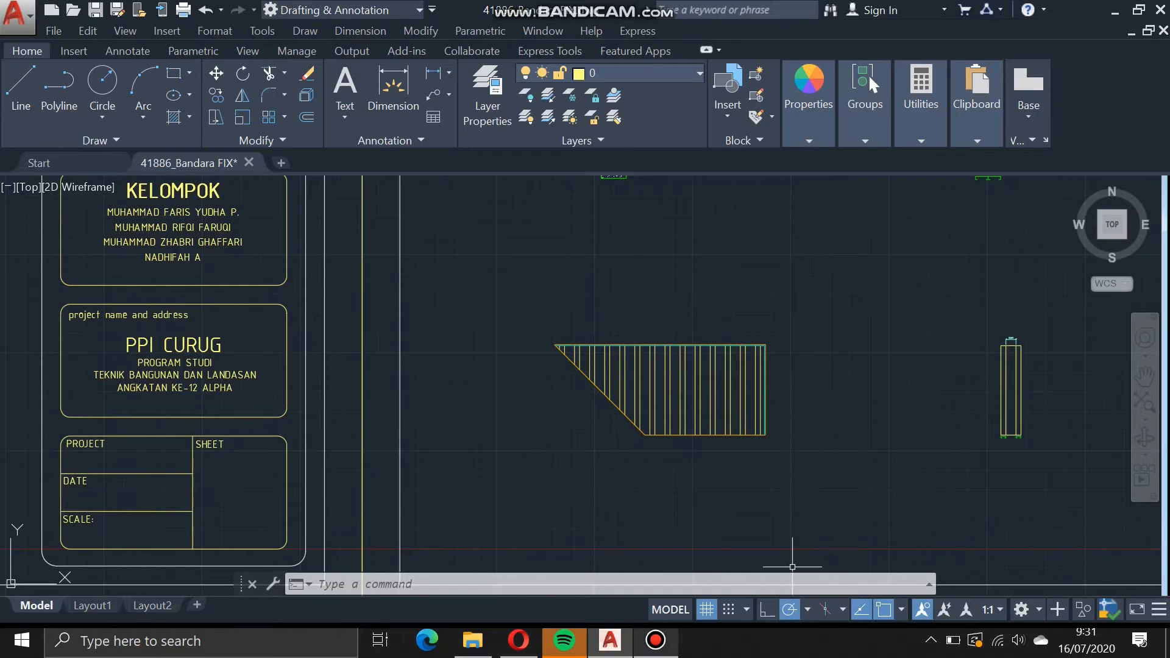
pyautogui.click(656, 640)
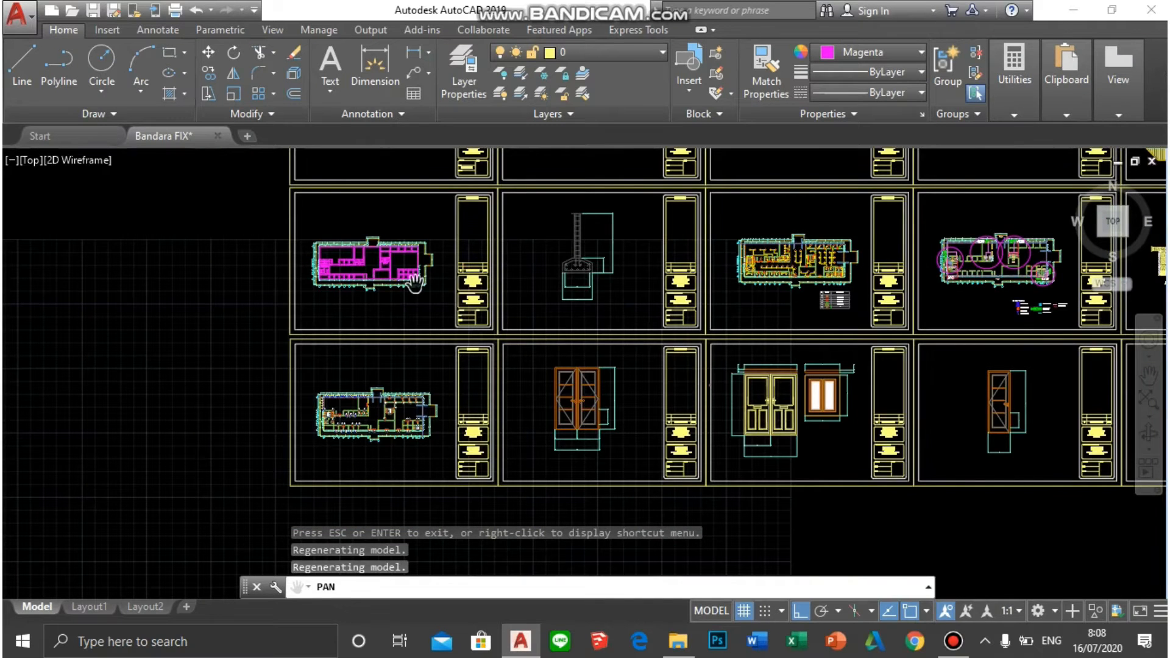
# Survey the whole drawing set in the Bandara FIX file, from the RANCAGAN PROJECT cover sheet down through the plan and detail rows.
pyautogui.moveTo(418, 282)
pyautogui.mouseDown()
pyautogui.moveTo(399, 359)
pyautogui.moveTo(412, 440)
pyautogui.mouseUp()
pyautogui.moveTo(377, 278); pyautogui.dragTo(394, 327)
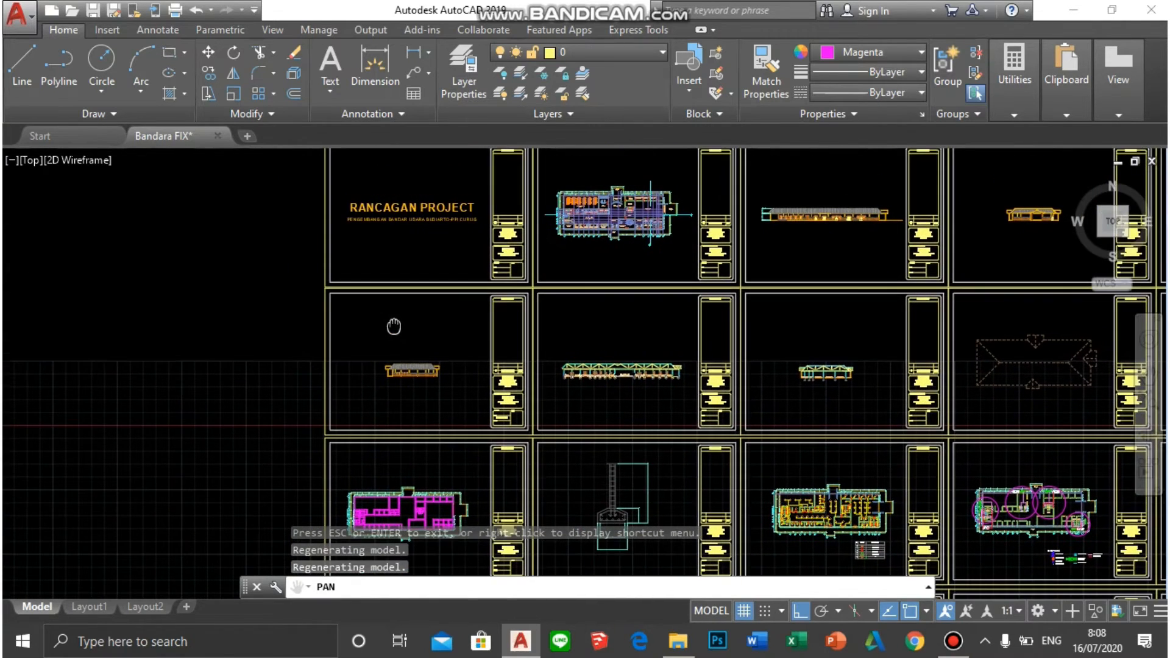
pyautogui.scroll(2, 362, 230)
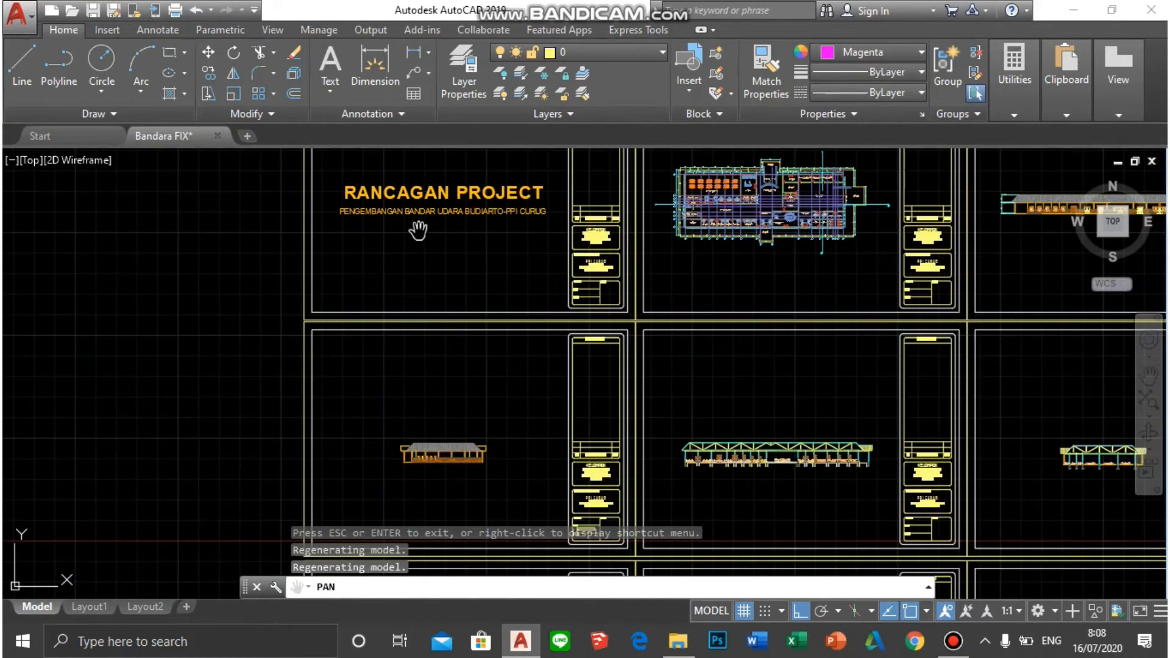
pyautogui.scroll(-5, 431, 411)
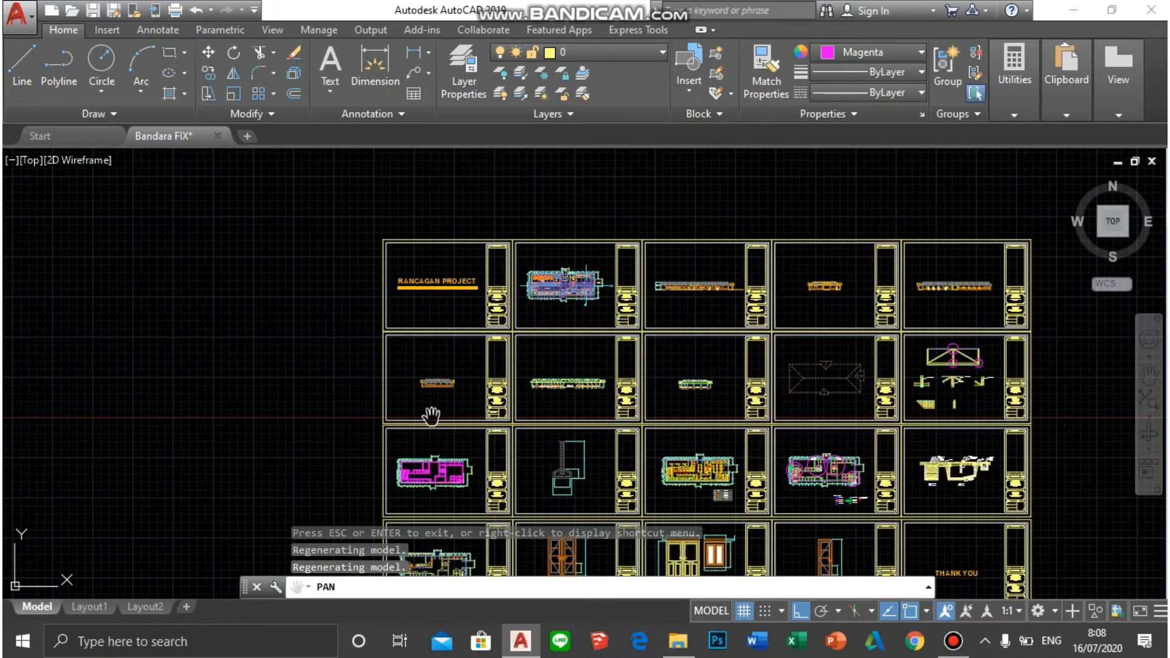
# Examine the third row of sheets in order, from the magenta plan and footing detail through the two service plans to the underground tank section.
pyautogui.scroll(7, 392, 445)
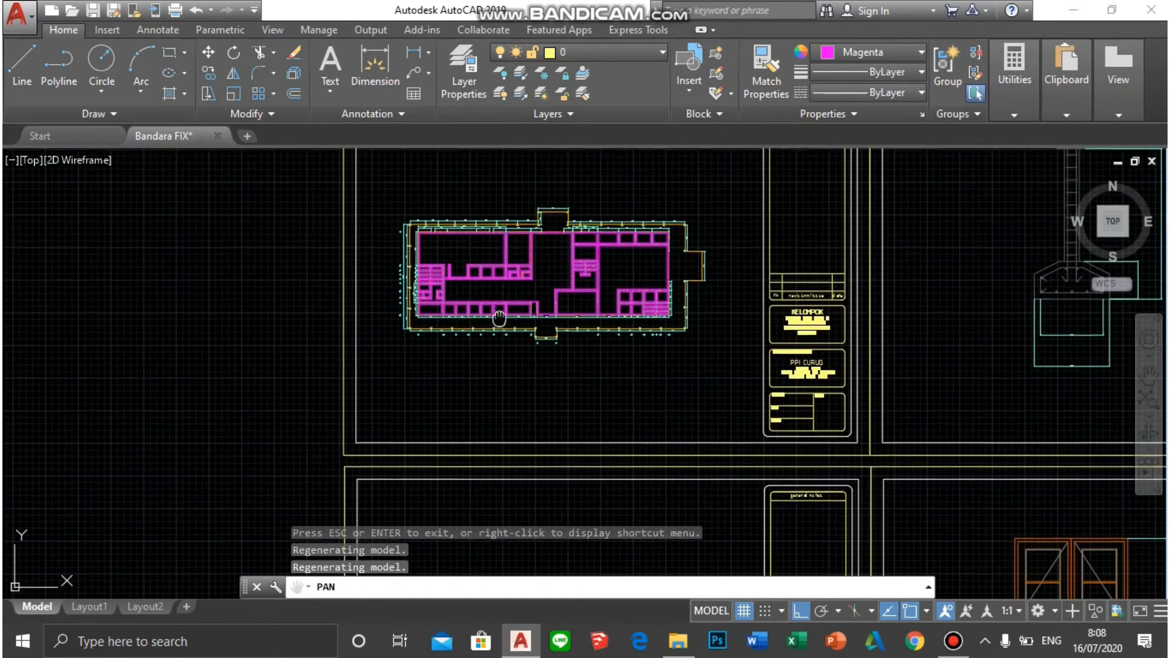
pyautogui.moveTo(496, 303); pyautogui.dragTo(441, 366)
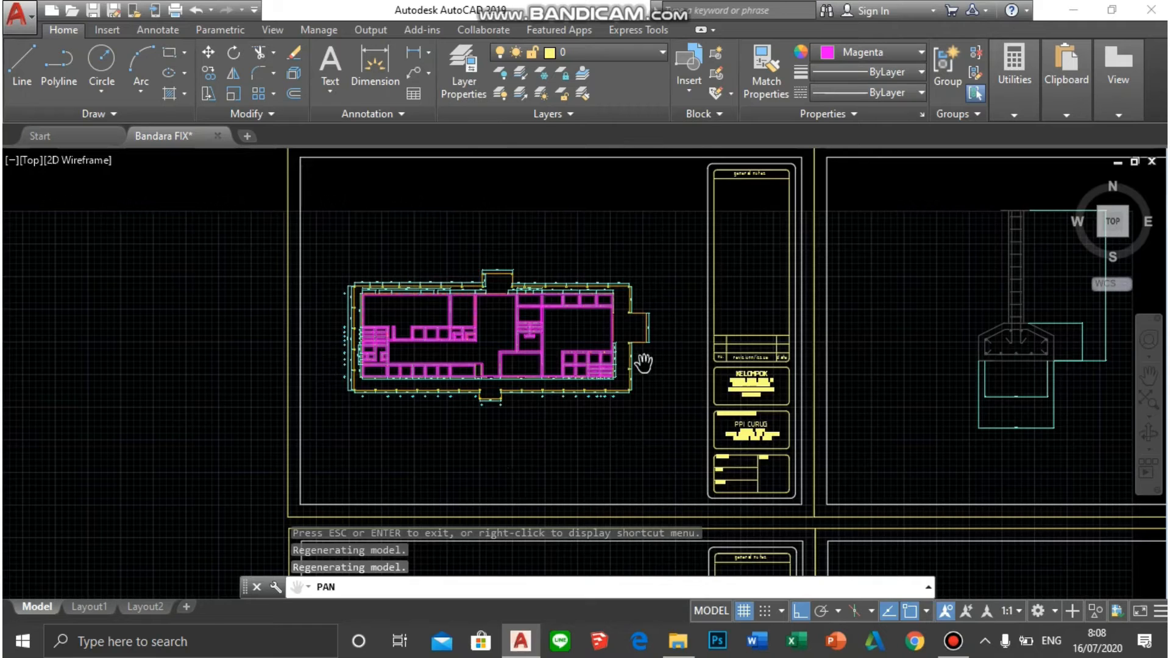
pyautogui.moveTo(707, 321); pyautogui.dragTo(256, 362)
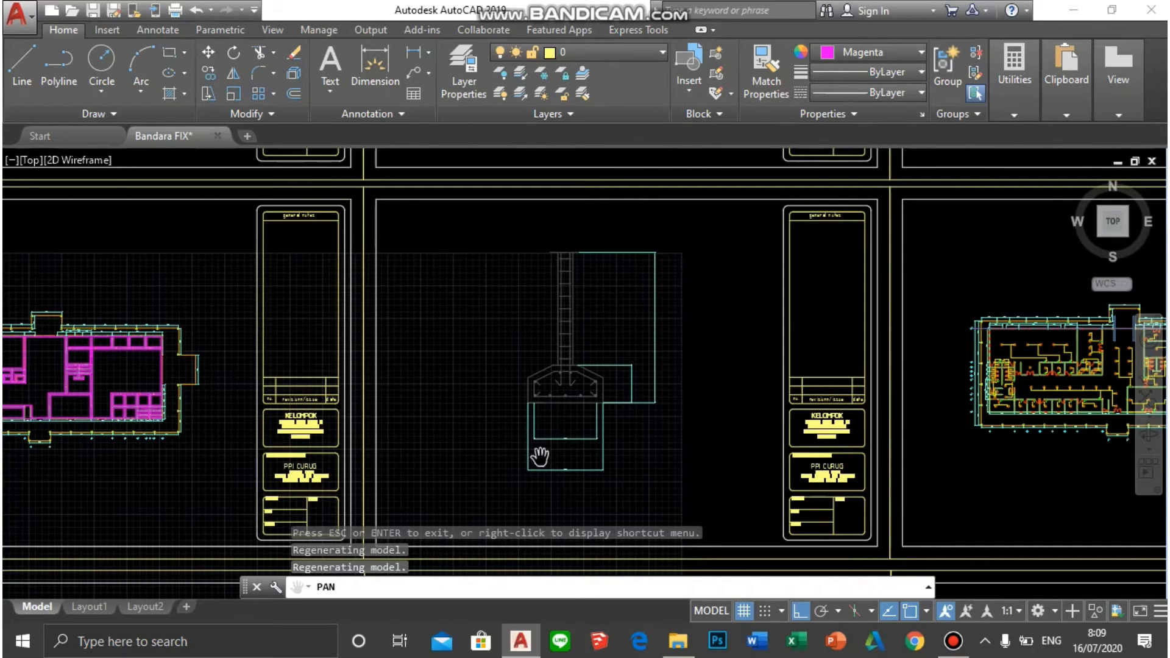
pyautogui.moveTo(689, 418); pyautogui.dragTo(209, 426)
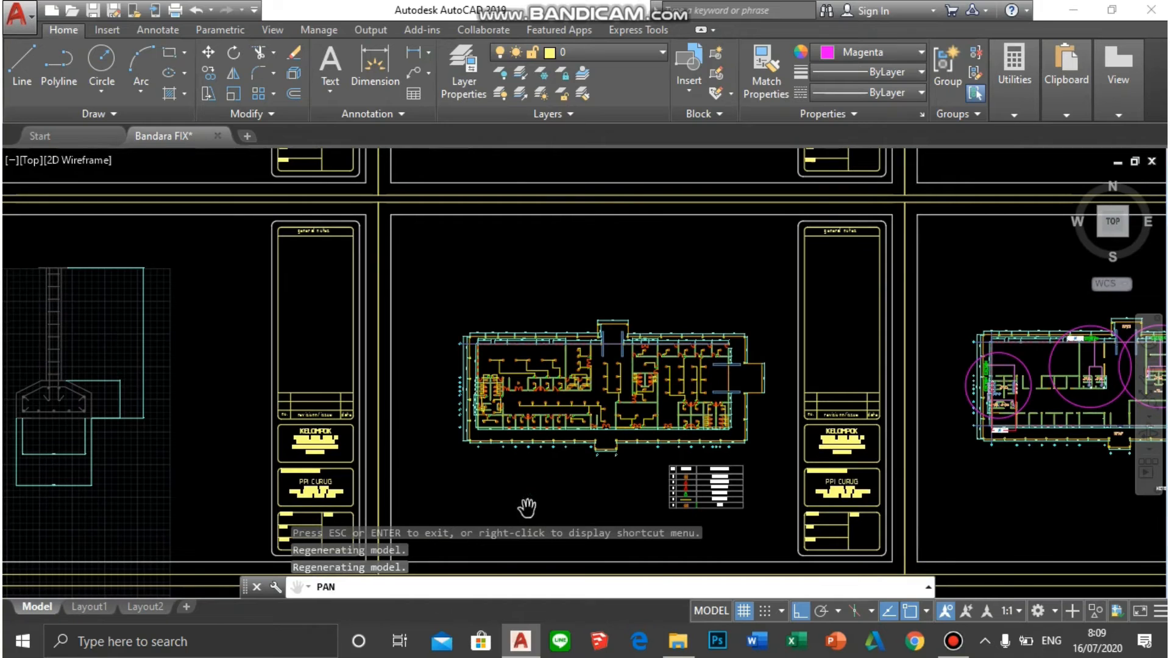
pyautogui.moveTo(576, 443); pyautogui.dragTo(540, 409)
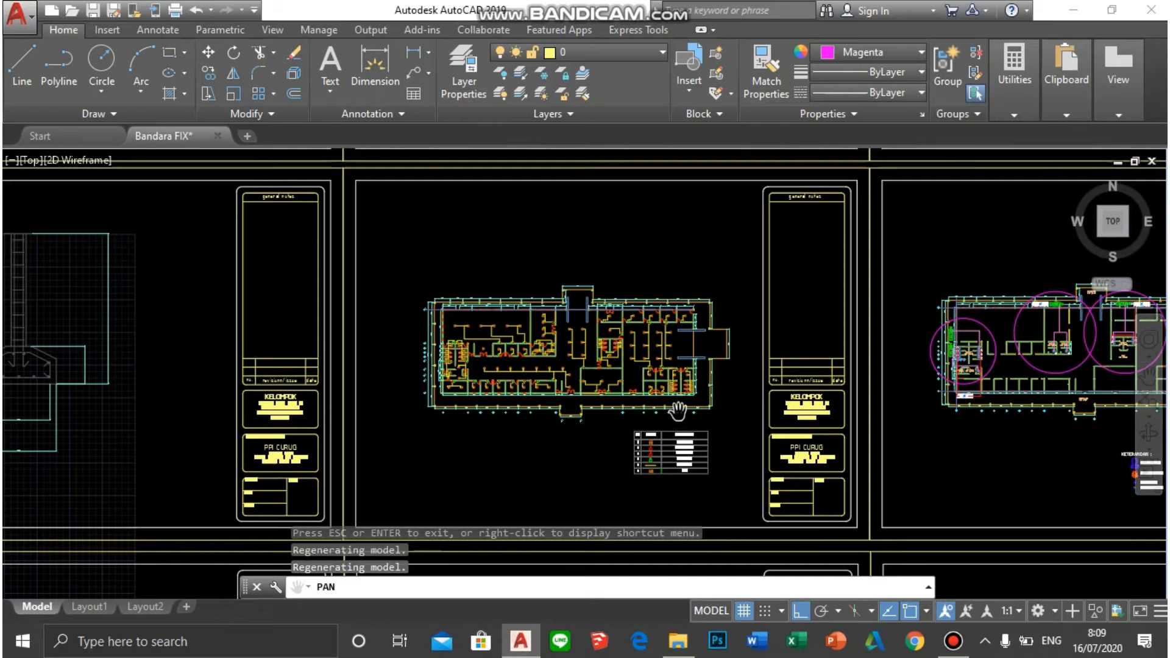
pyautogui.moveTo(670, 413)
pyautogui.mouseDown()
pyautogui.moveTo(421, 430)
pyautogui.moveTo(227, 422)
pyautogui.mouseUp()
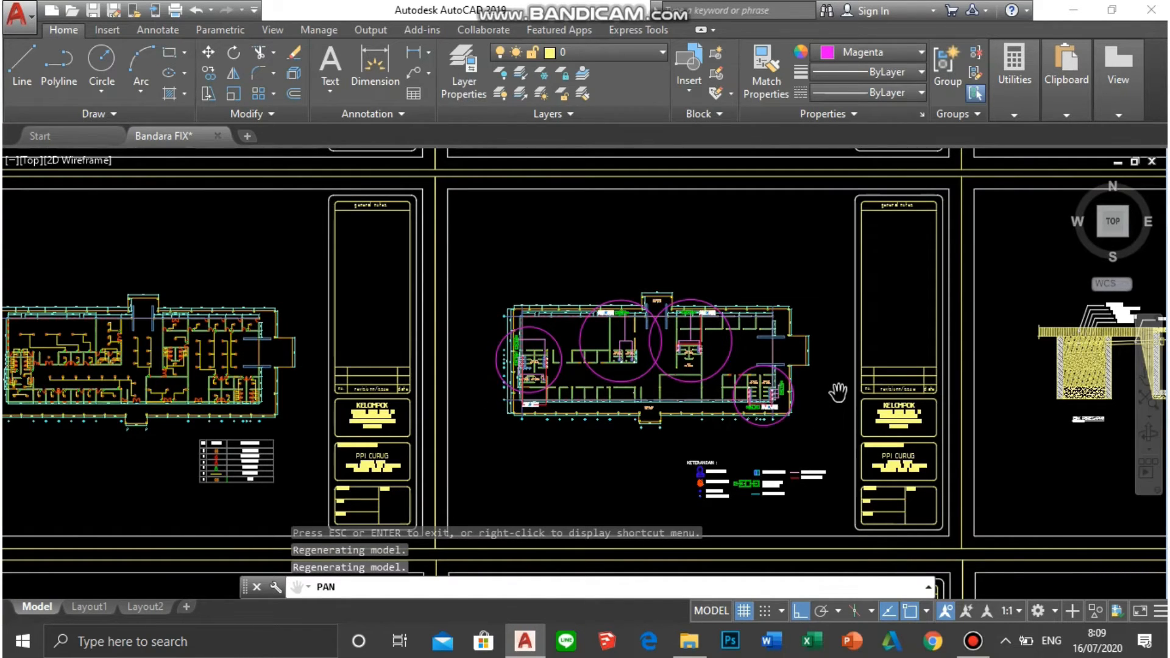
pyautogui.moveTo(780, 392); pyautogui.dragTo(364, 415)
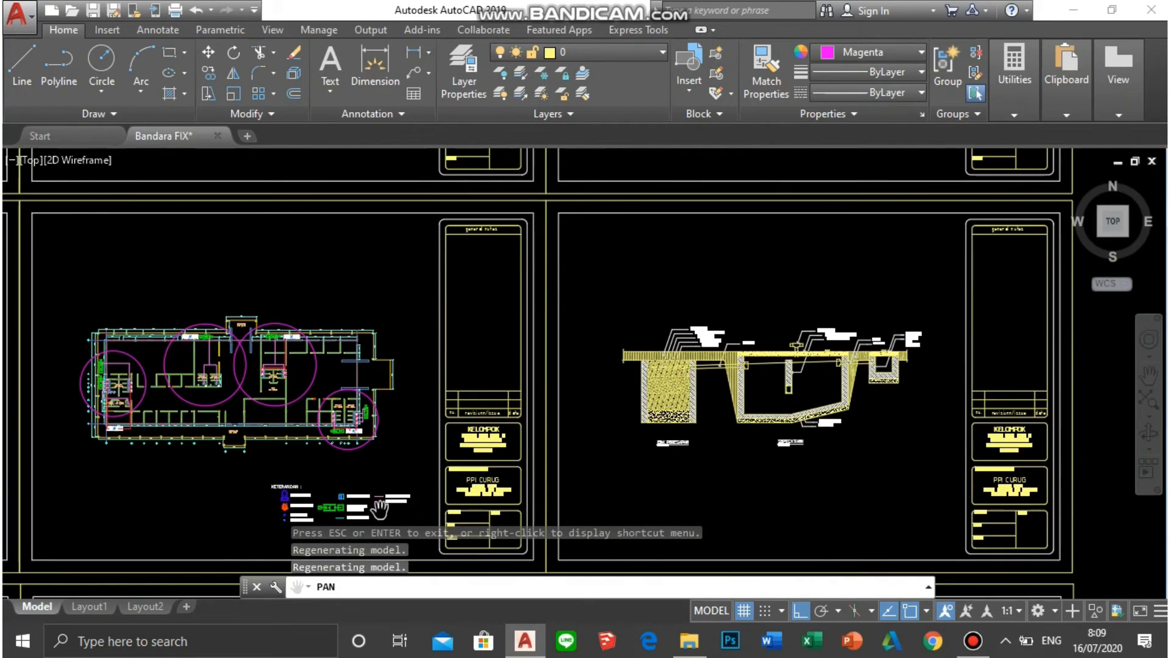
# Read the KETERANGAN legend on the plumbing plan sheet and look over the door detail sheets in the row below.
pyautogui.scroll(8, 379, 509)
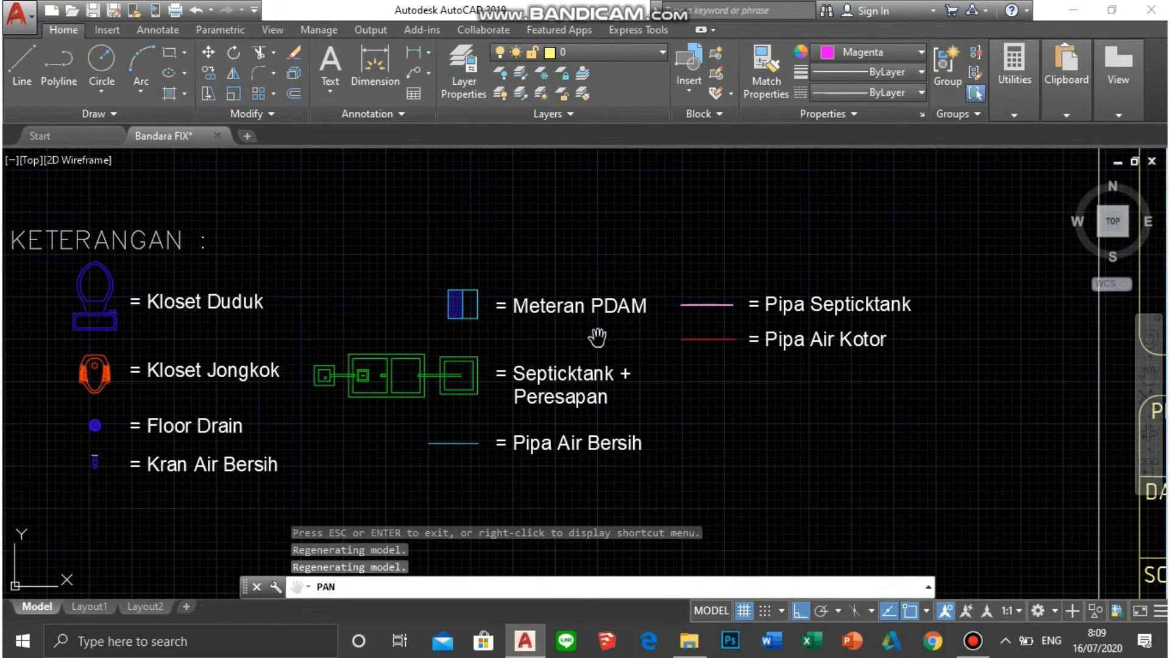
pyautogui.scroll(-10, 604, 420)
pyautogui.moveTo(490, 423); pyautogui.dragTo(961, 231)
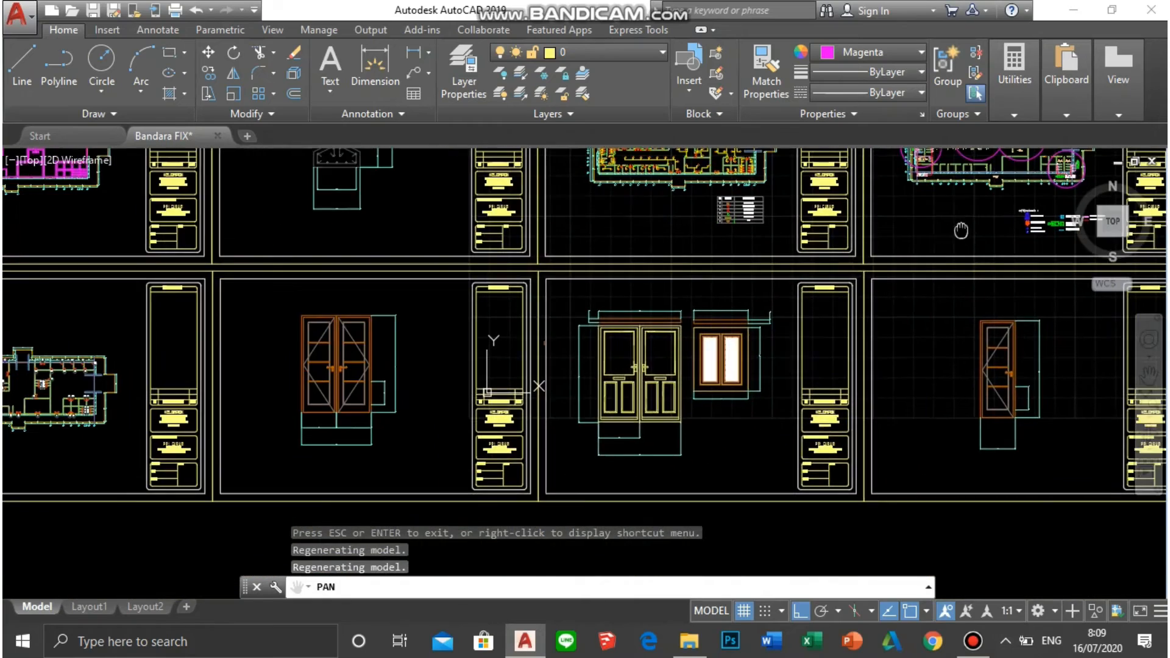
# Examine the floor plan with door and window tags on the first sheet of the lowest row.
pyautogui.scroll(-2, 478, 382)
pyautogui.moveTo(272, 401); pyautogui.dragTo(558, 393)
pyautogui.scroll(8, 443, 387)
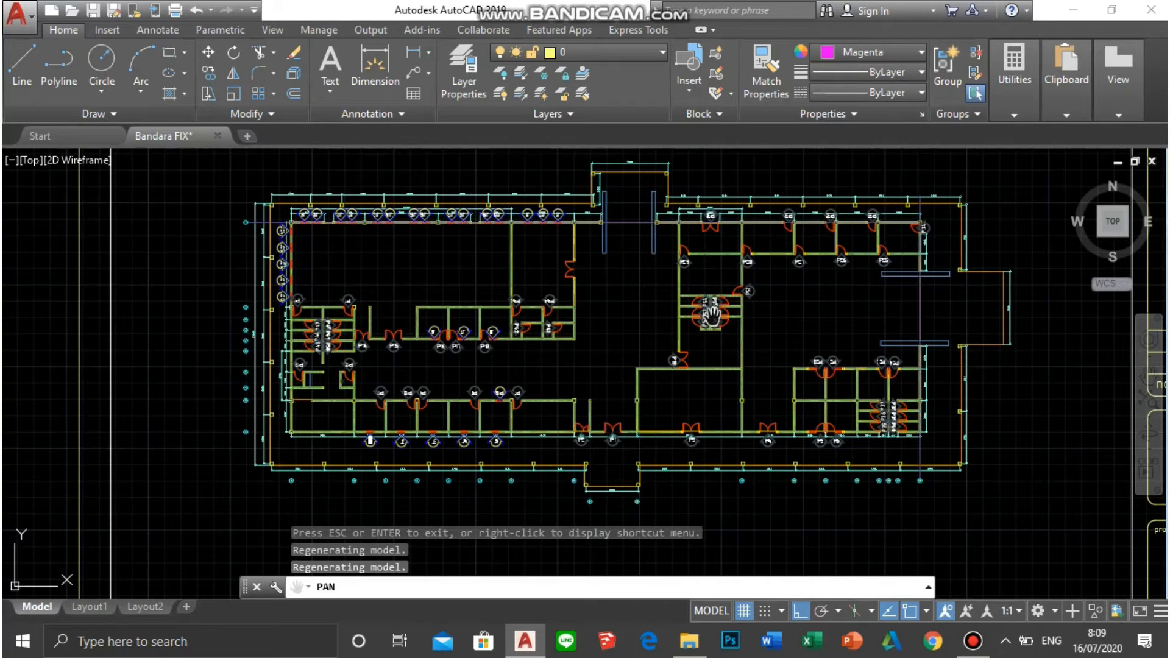
pyautogui.scroll(-2, 719, 313)
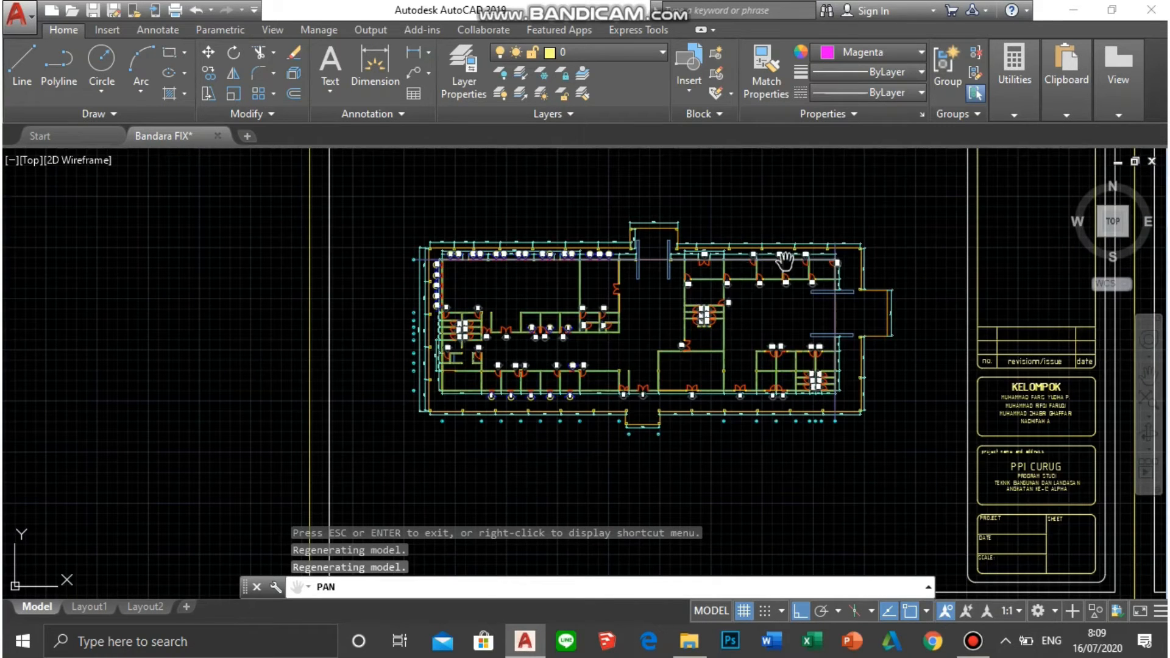
pyautogui.moveTo(647, 245); pyautogui.dragTo(617, 389)
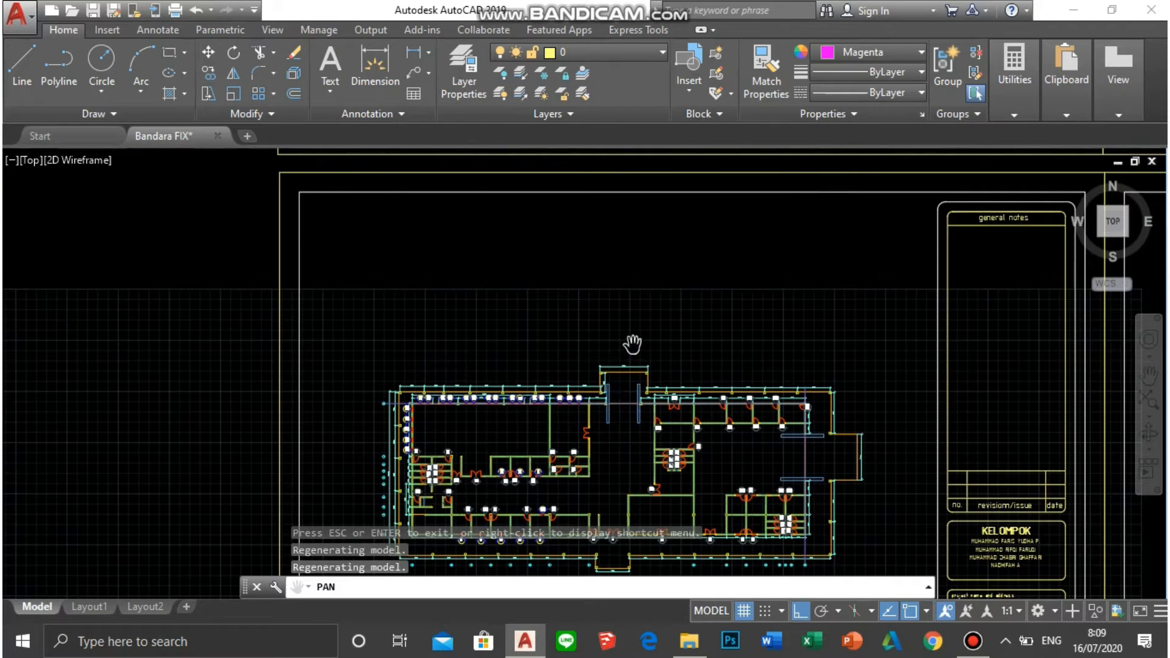
# Find the magenta foundation plan sheet and inspect the foundation strips around its western small rooms up close.
pyautogui.scroll(-6, 631, 344)
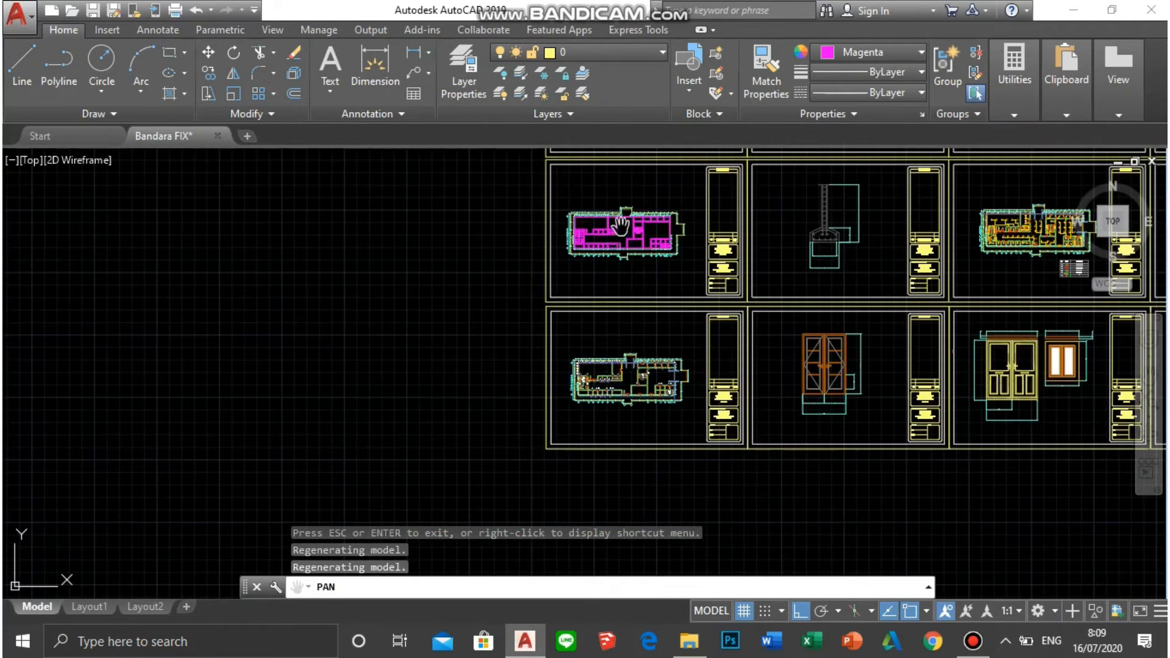
pyautogui.scroll(2, 615, 235)
pyautogui.scroll(2, 663, 287)
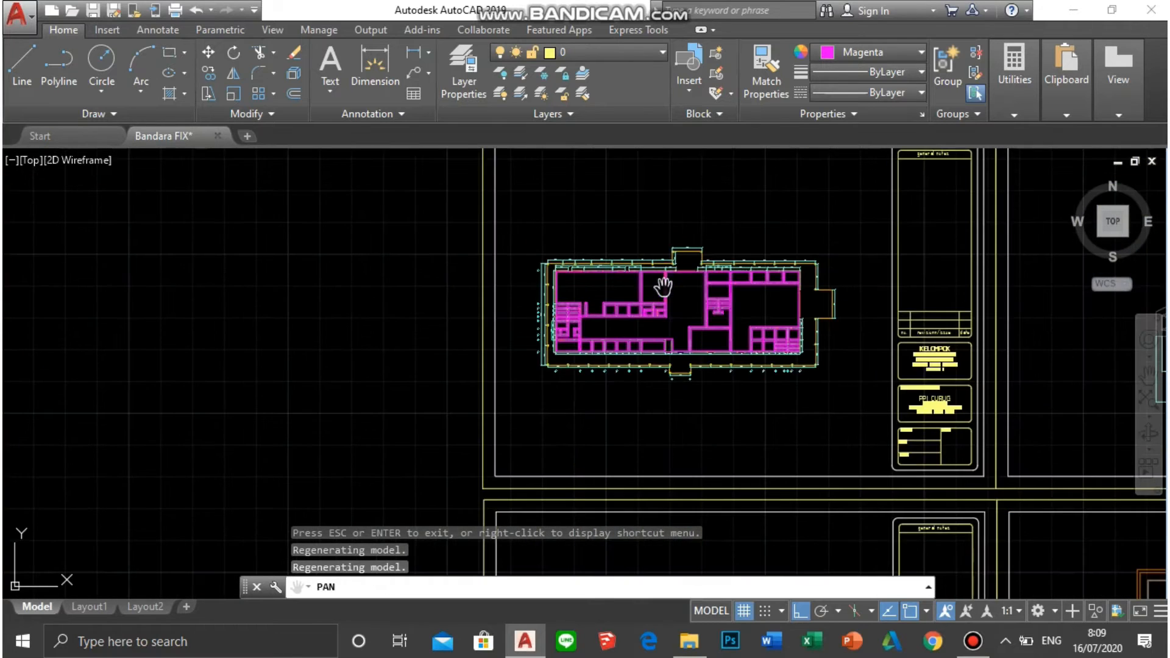
pyautogui.scroll(2, 541, 295)
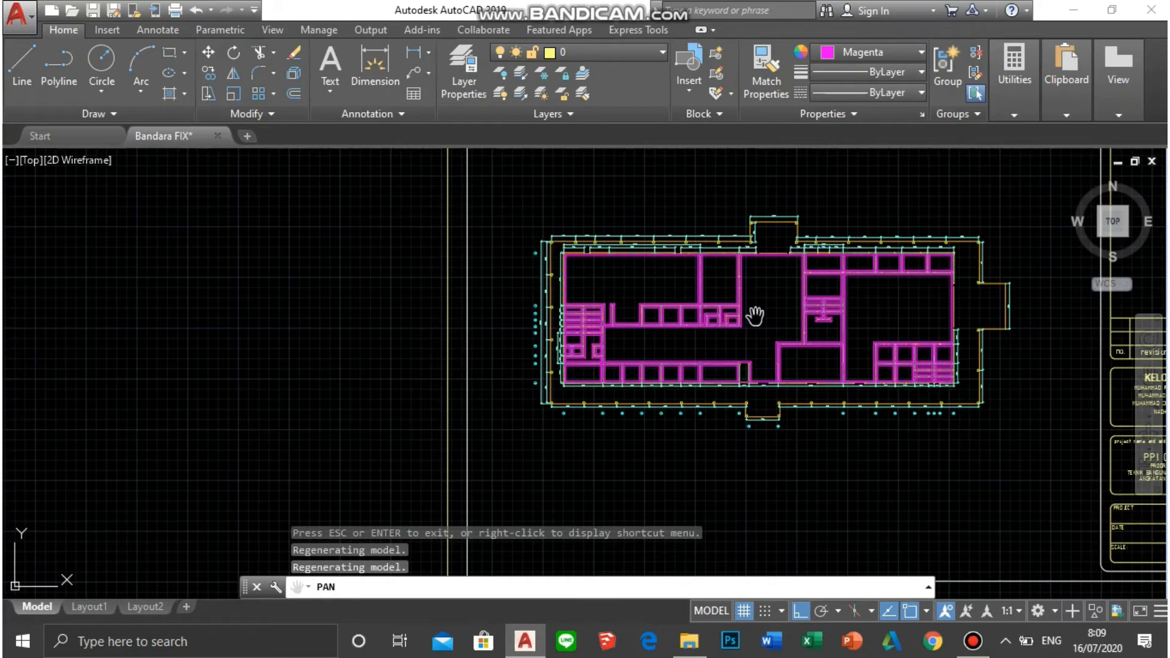
pyautogui.scroll(4, 673, 314)
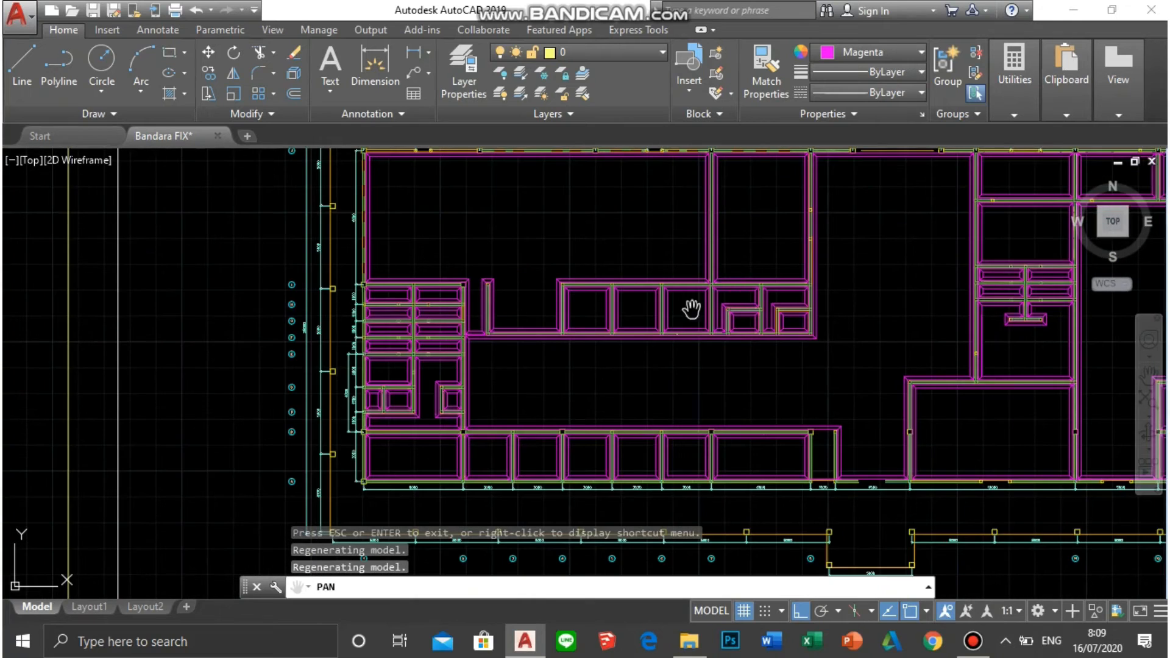
pyautogui.scroll(2, 582, 303)
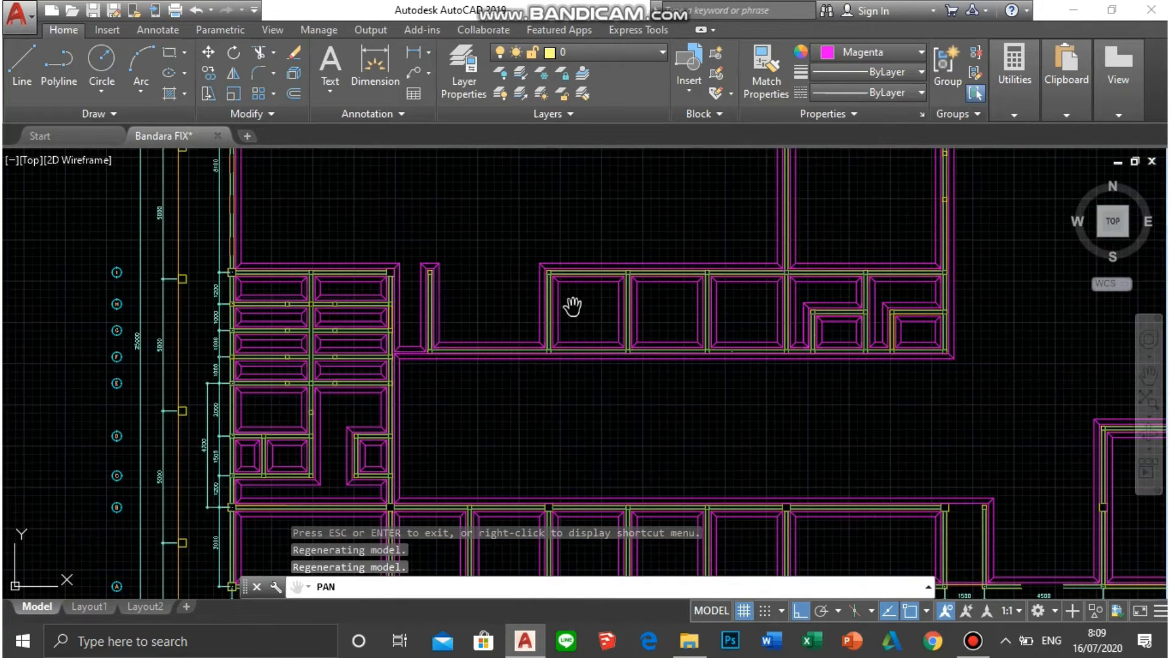
pyautogui.scroll(2, 572, 305)
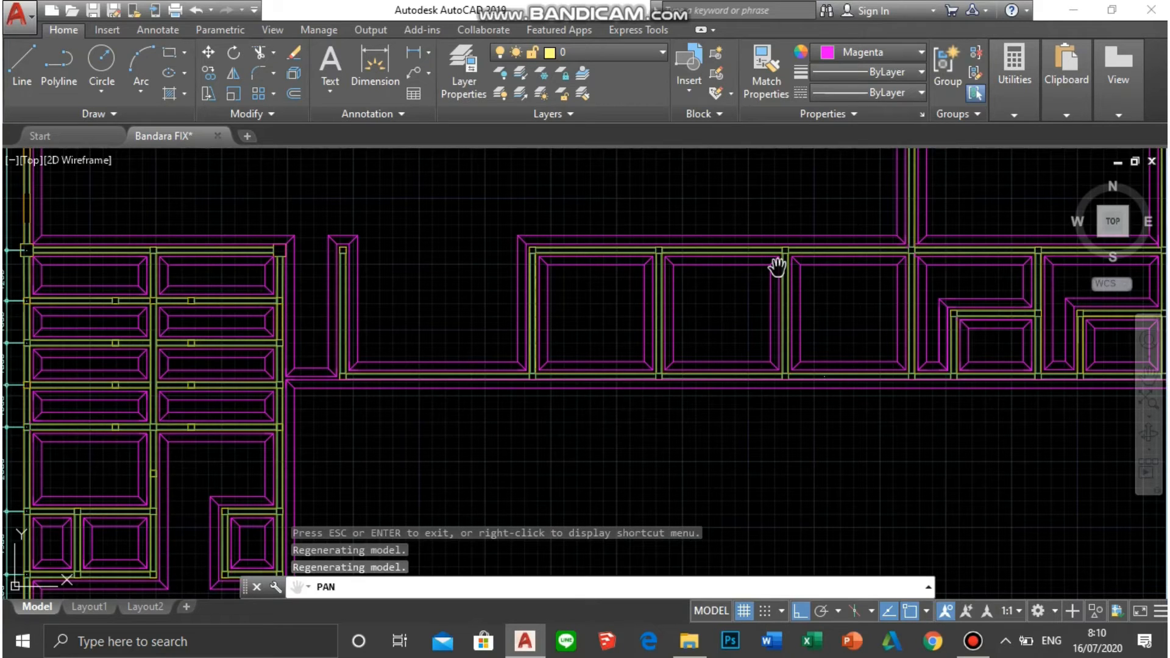
# Examine the foundation plan's western half, from the narrow toilet compartments across to the central hall.
pyautogui.scroll(-1, 701, 300)
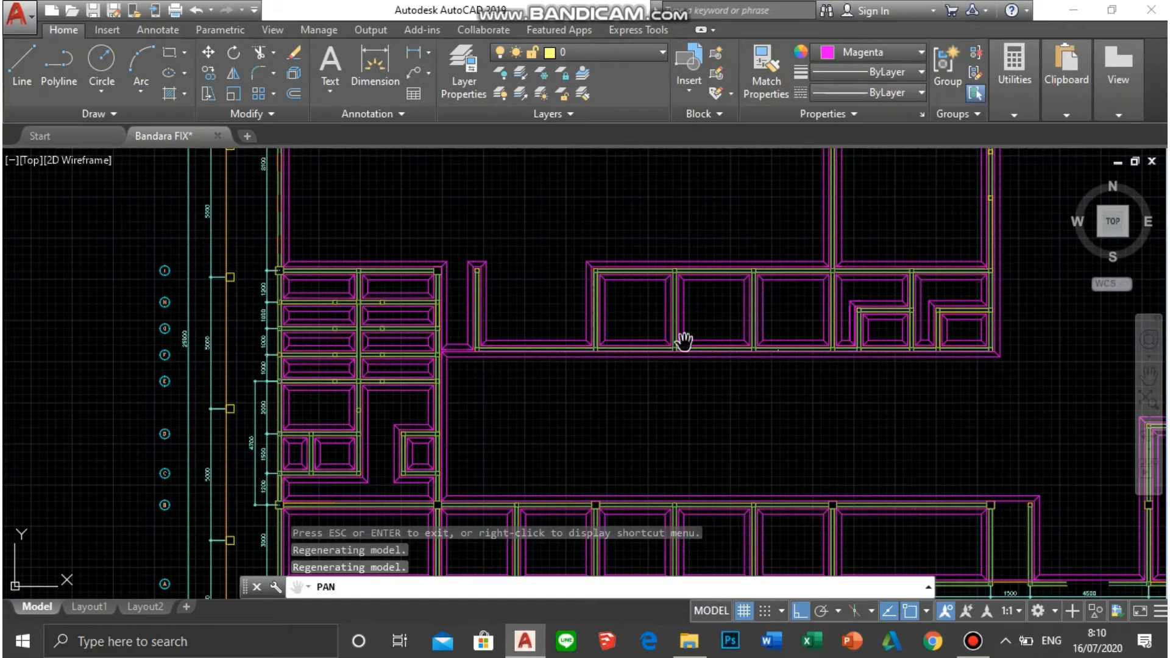
pyautogui.scroll(-2, 683, 344)
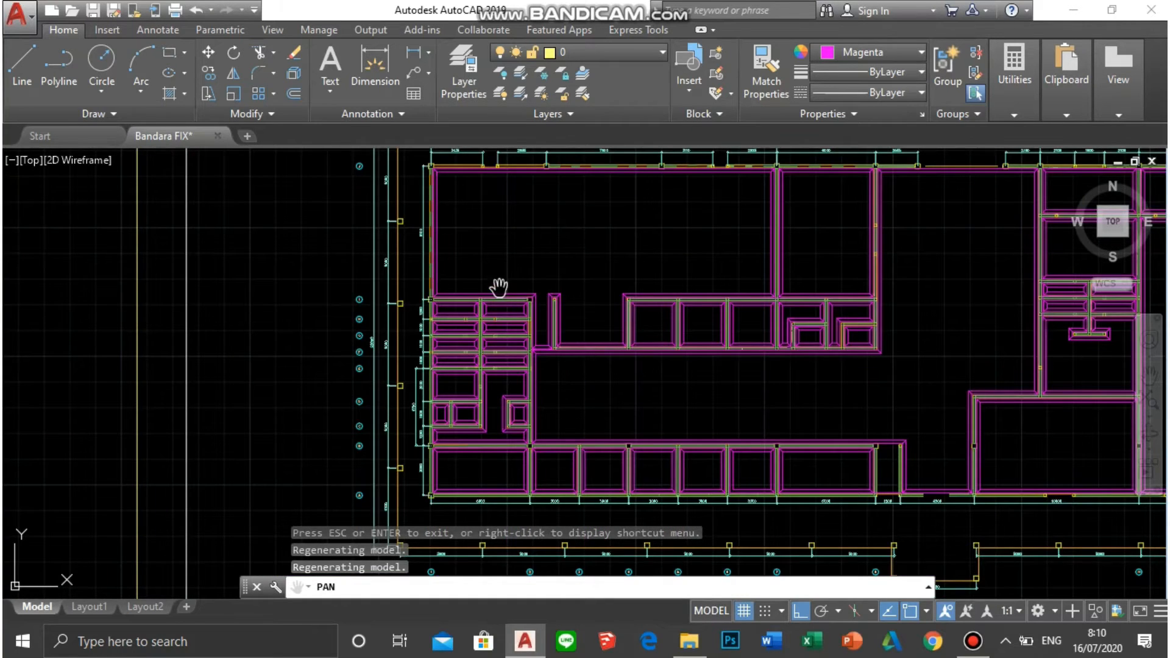
pyautogui.scroll(2, 677, 326)
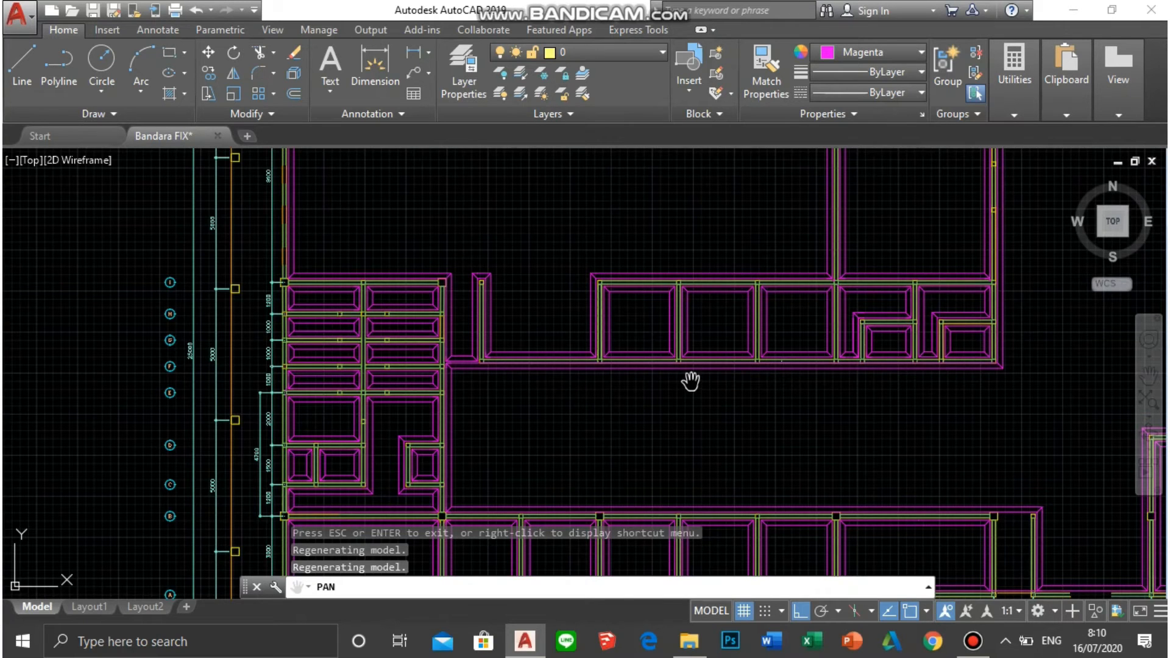
pyautogui.scroll(-2, 689, 378)
pyautogui.moveTo(815, 248)
pyautogui.mouseDown()
pyautogui.moveTo(484, 321)
pyautogui.moveTo(585, 271)
pyautogui.mouseUp()
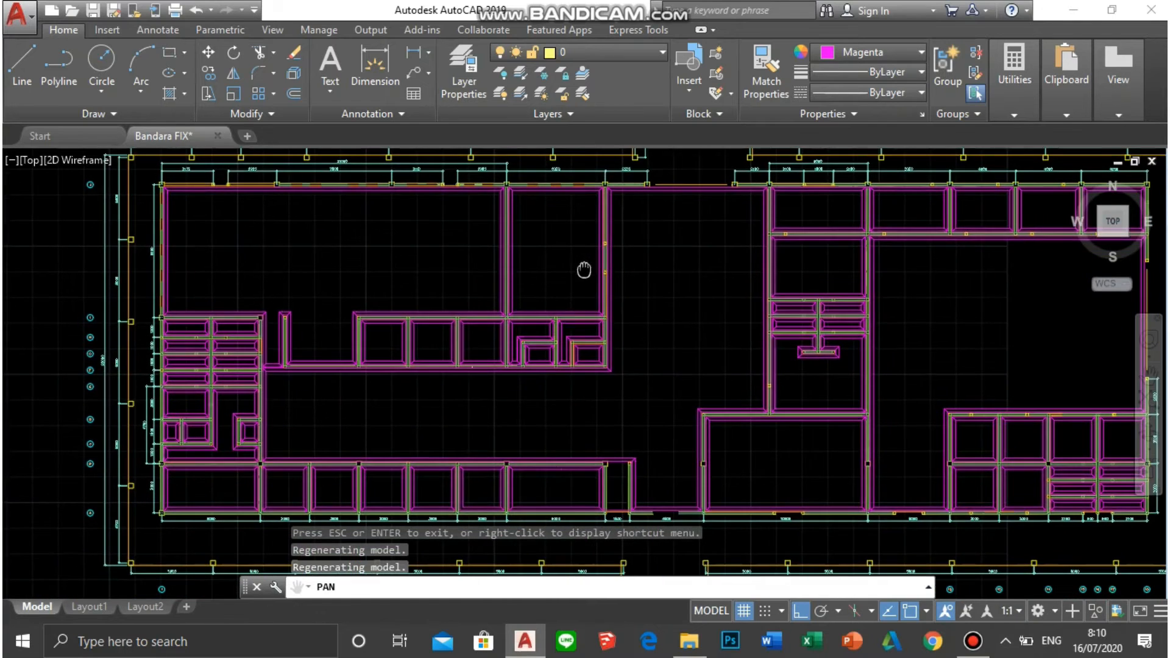
pyautogui.scroll(4, 535, 384)
pyautogui.scroll(-2, 536, 295)
pyautogui.scroll(-2, 536, 295)
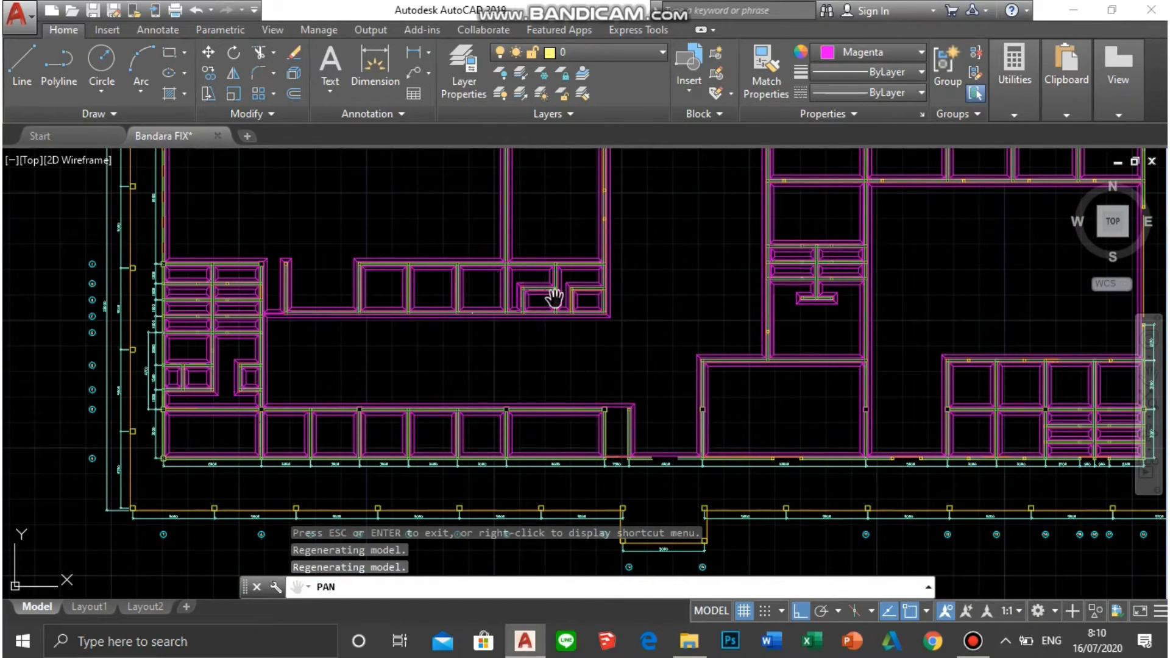
# Inspect the toilet block's foundation grid along axes C to I and the adjoining row of small rooms.
pyautogui.moveTo(442, 327); pyautogui.dragTo(580, 382)
pyautogui.scroll(3, 329, 379)
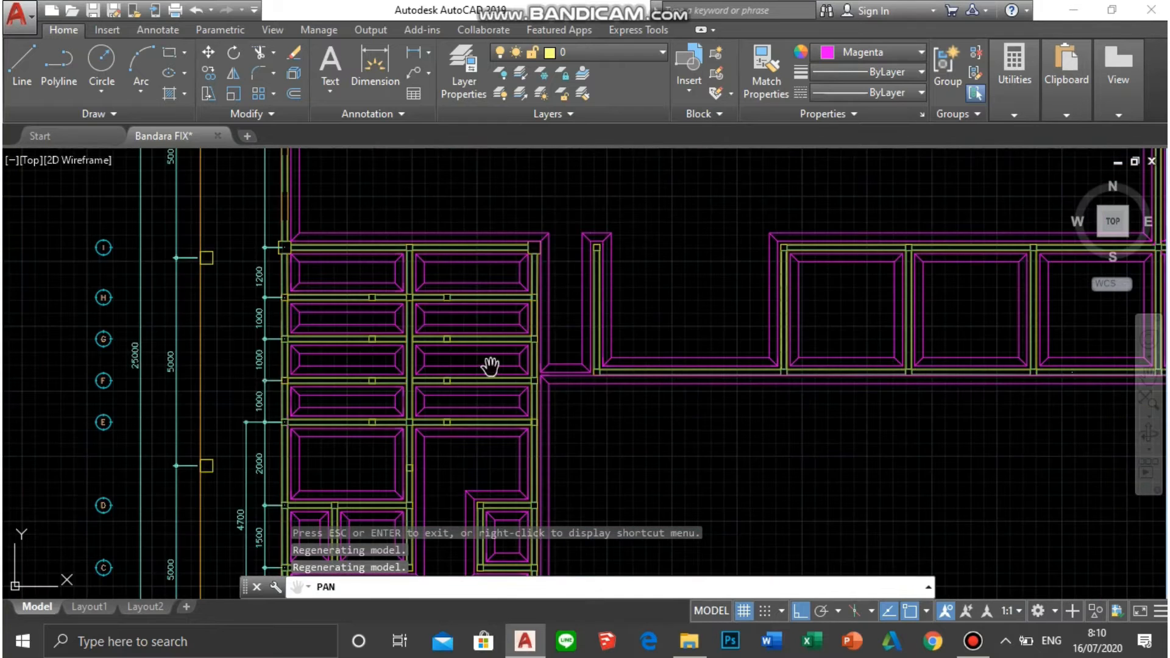
pyautogui.scroll(-1, 489, 366)
pyautogui.moveTo(737, 350); pyautogui.dragTo(492, 403)
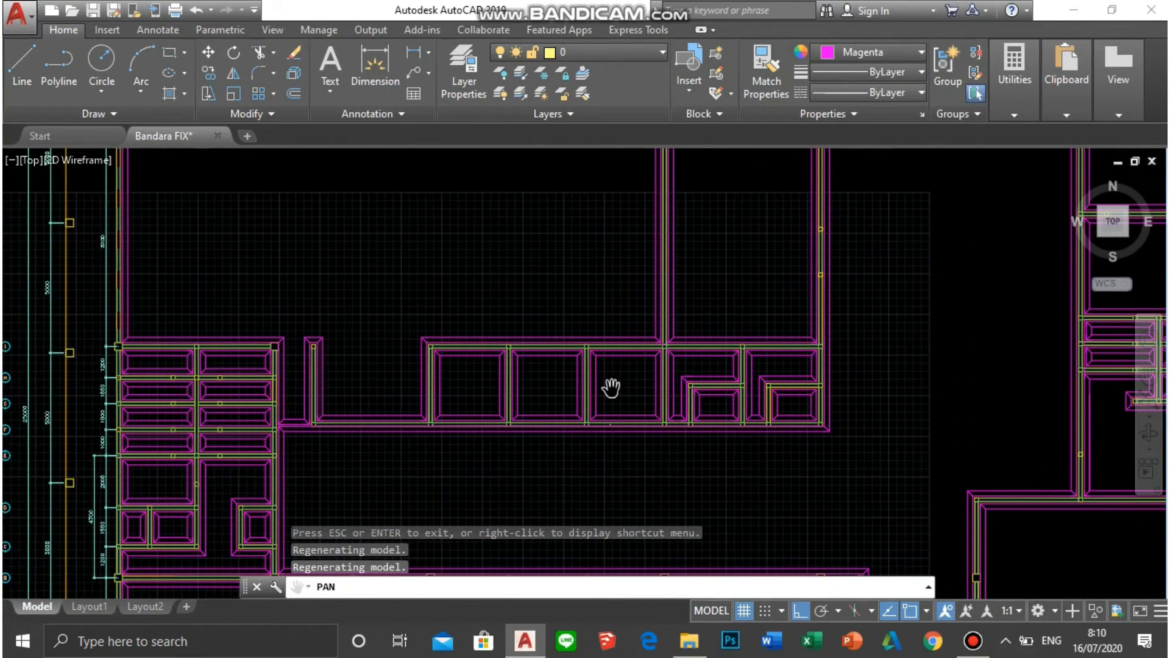
pyautogui.scroll(-2, 609, 385)
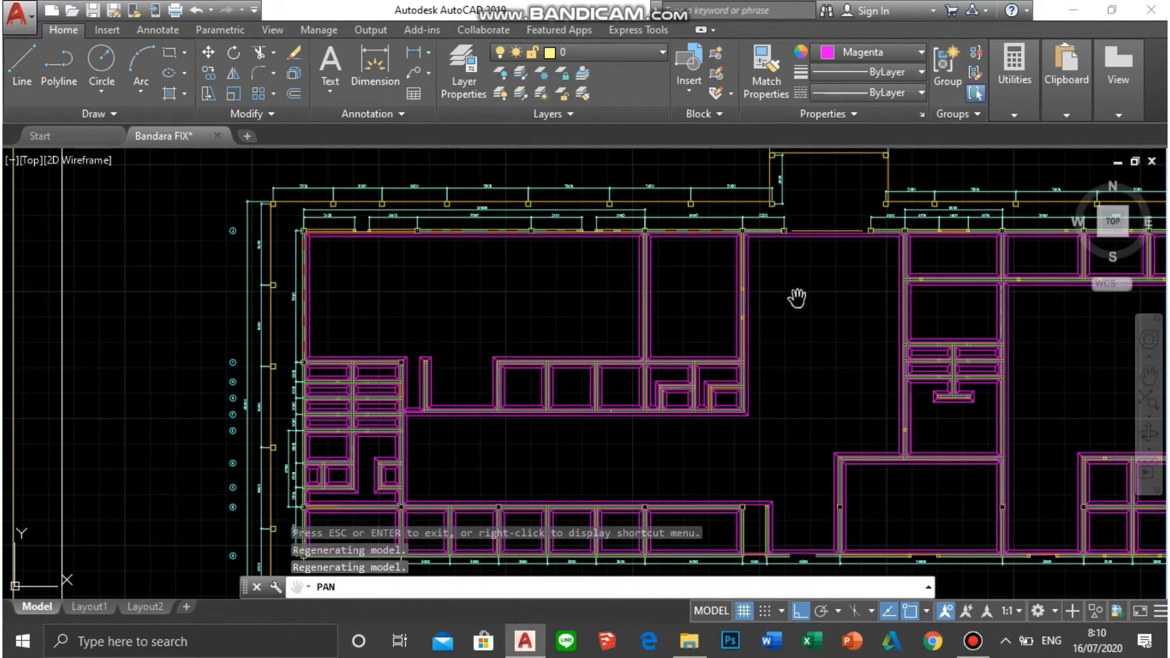
# Review the foundation plan's eastern rooms and its overall outline with the surrounding column line.
pyautogui.scroll(-2, 635, 439)
pyautogui.scroll(-2, 778, 450)
pyautogui.scroll(1, 669, 386)
pyautogui.scroll(3, 575, 429)
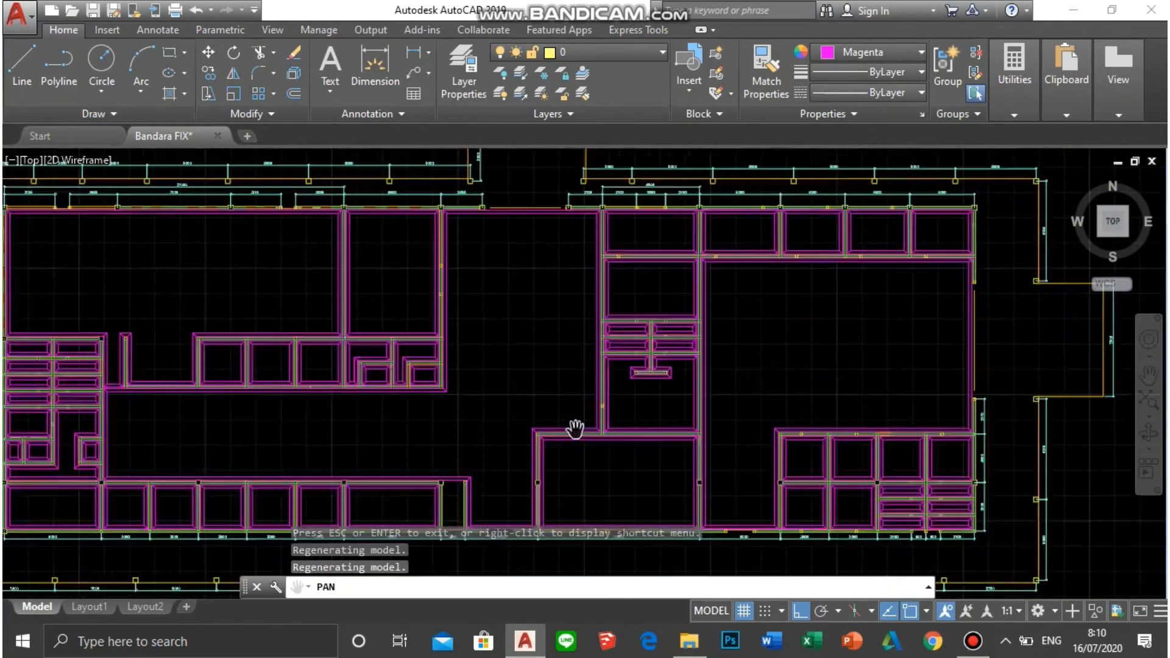
pyautogui.scroll(1, 574, 428)
pyautogui.scroll(-3, 769, 415)
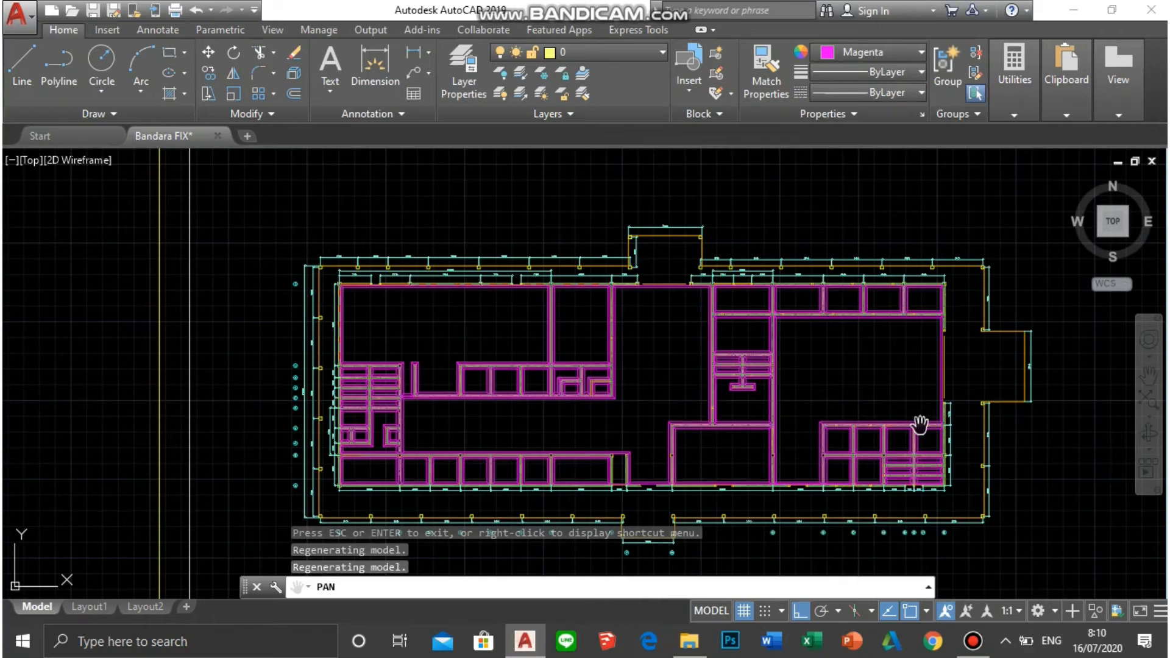
# Move on to the footing detail sheet and view the column and footing section with its dimension lines.
pyautogui.moveTo(890, 416); pyautogui.dragTo(564, 401)
pyautogui.scroll(-2, 807, 397)
pyautogui.moveTo(807, 397); pyautogui.dragTo(313, 392)
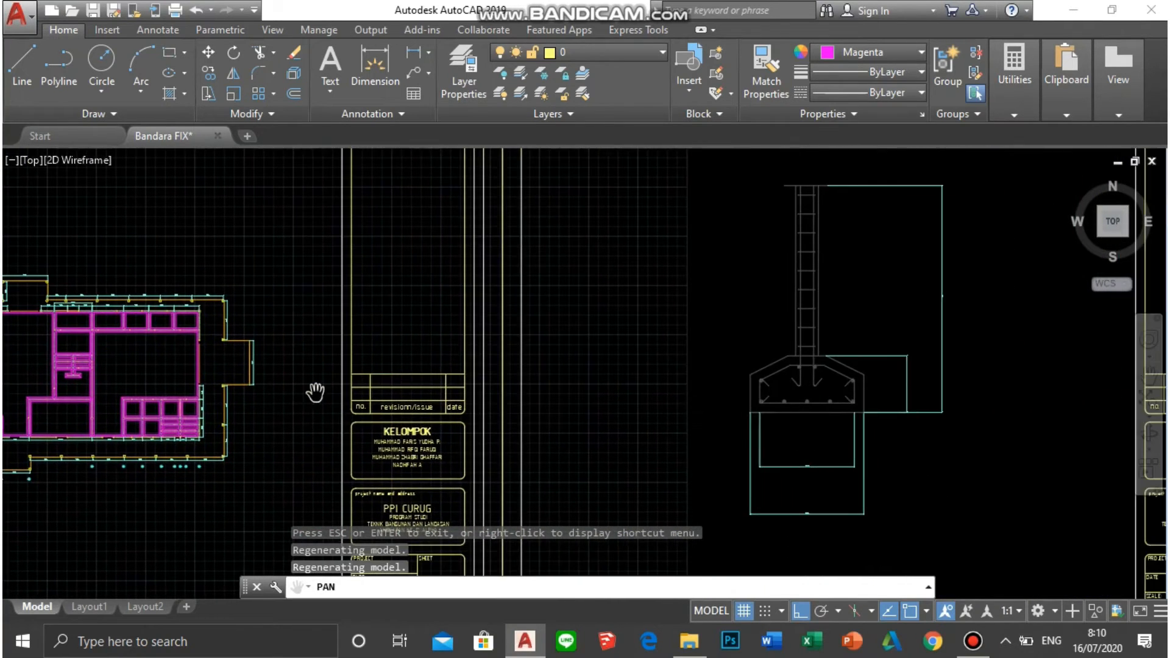
pyautogui.moveTo(885, 352)
pyautogui.mouseDown()
pyautogui.moveTo(825, 370)
pyautogui.moveTo(786, 468)
pyautogui.moveTo(744, 470)
pyautogui.mouseUp()
pyautogui.scroll(-3, 817, 374)
pyautogui.scroll(4, 791, 374)
pyautogui.scroll(-3, 753, 449)
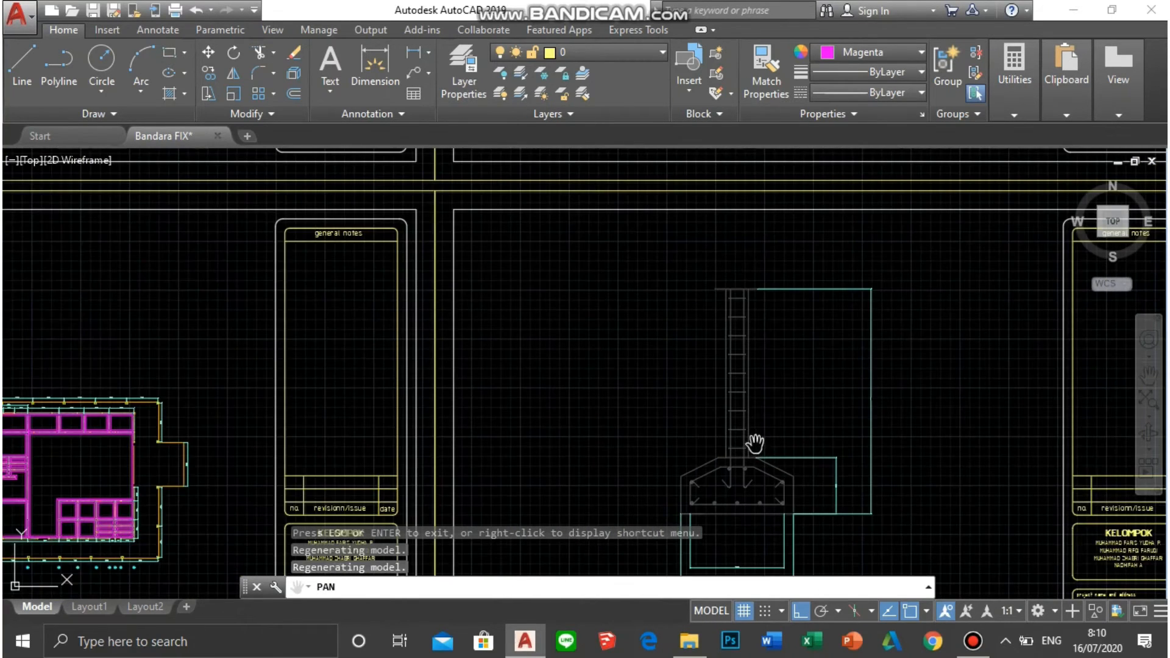
# Examine the footing detail within its sheet frame, following the column from its top down to the sloped footing.
pyautogui.moveTo(691, 337)
pyautogui.mouseDown()
pyautogui.moveTo(670, 468)
pyautogui.moveTo(684, 378)
pyautogui.mouseUp()
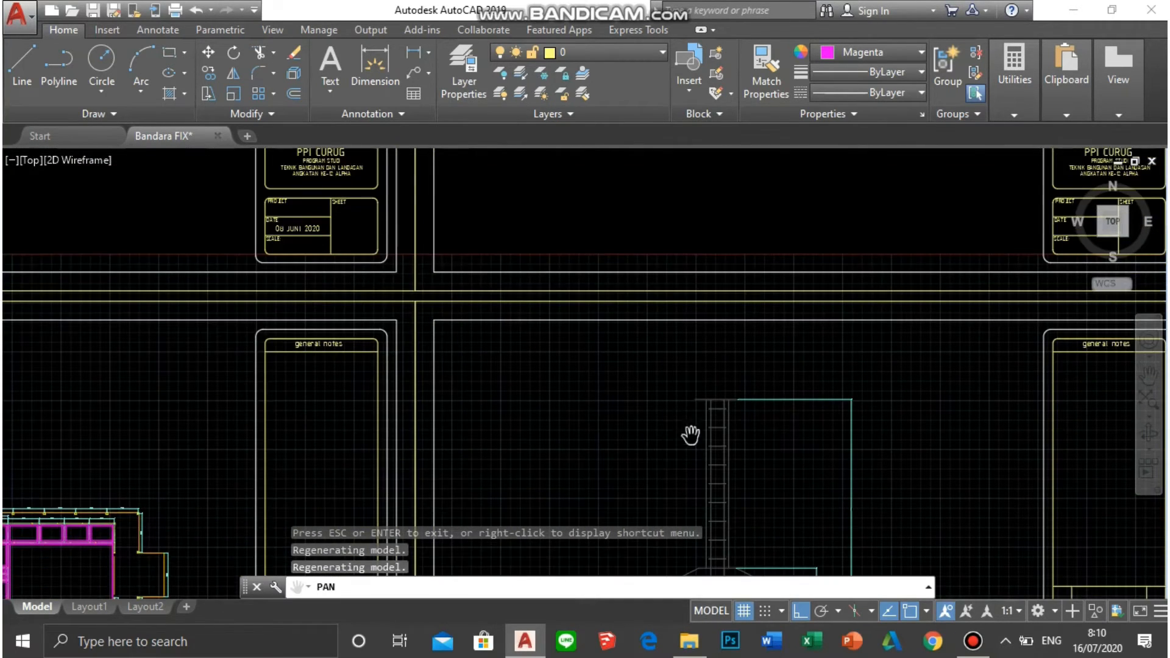
pyautogui.moveTo(684, 464); pyautogui.dragTo(728, 309)
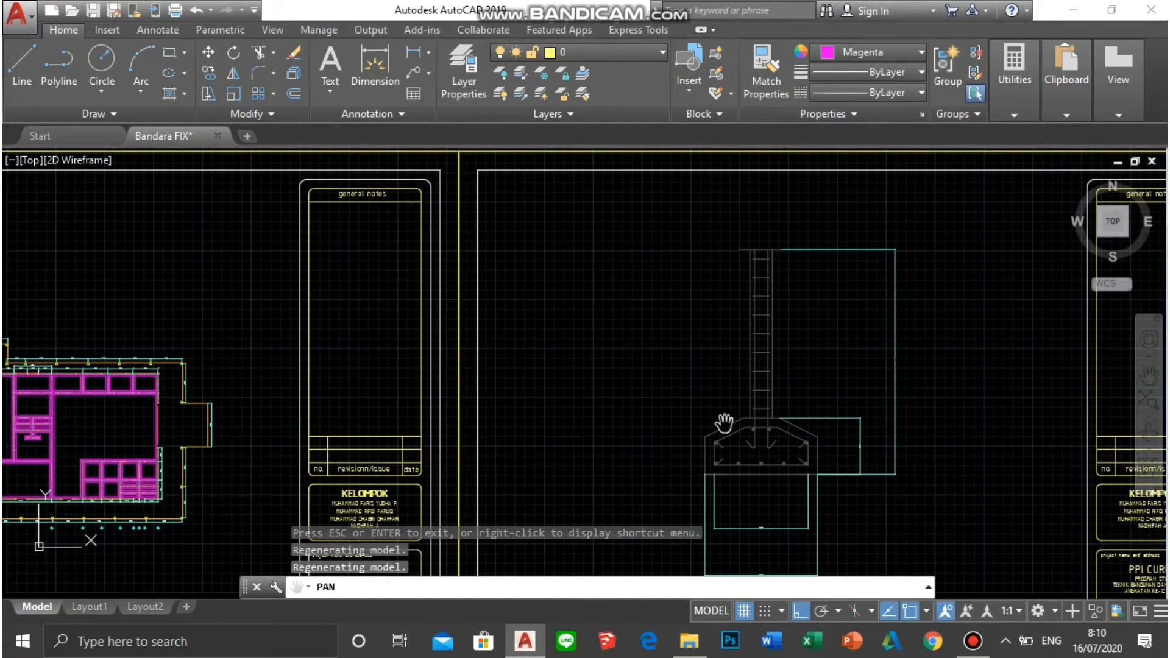
pyautogui.scroll(2, 676, 417)
pyautogui.moveTo(773, 305)
pyautogui.mouseDown()
pyautogui.moveTo(769, 412)
pyautogui.moveTo(755, 353)
pyautogui.moveTo(776, 378)
pyautogui.mouseUp()
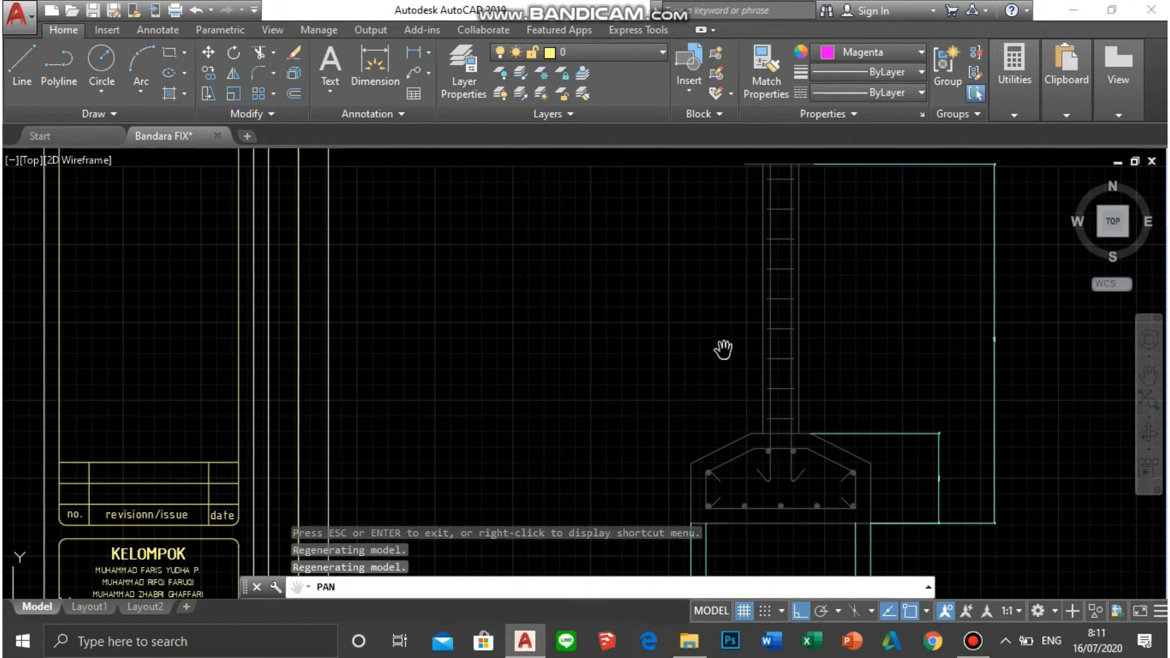
pyautogui.scroll(-2, 735, 344)
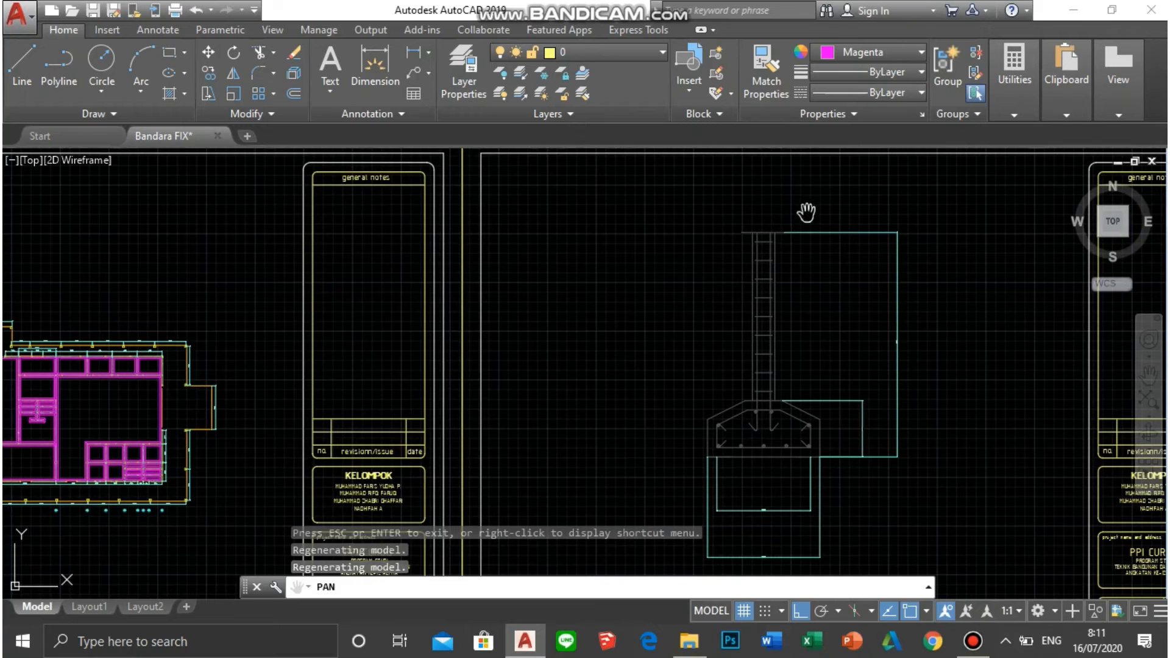
# Inspect the column's stirrups and the footing's reinforcement bars and hooks up close.
pyautogui.scroll(-2, 841, 395)
pyautogui.moveTo(885, 441)
pyautogui.mouseDown()
pyautogui.moveTo(654, 365)
pyautogui.moveTo(696, 373)
pyautogui.mouseUp()
pyautogui.scroll(5, 587, 246)
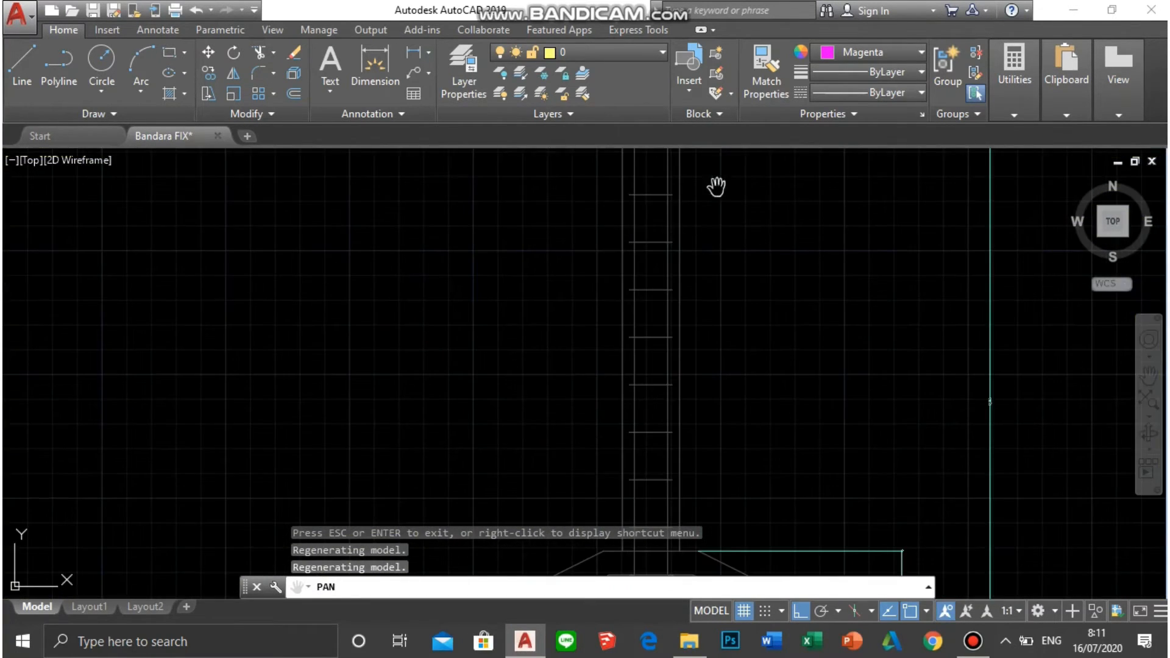
pyautogui.scroll(-2, 697, 333)
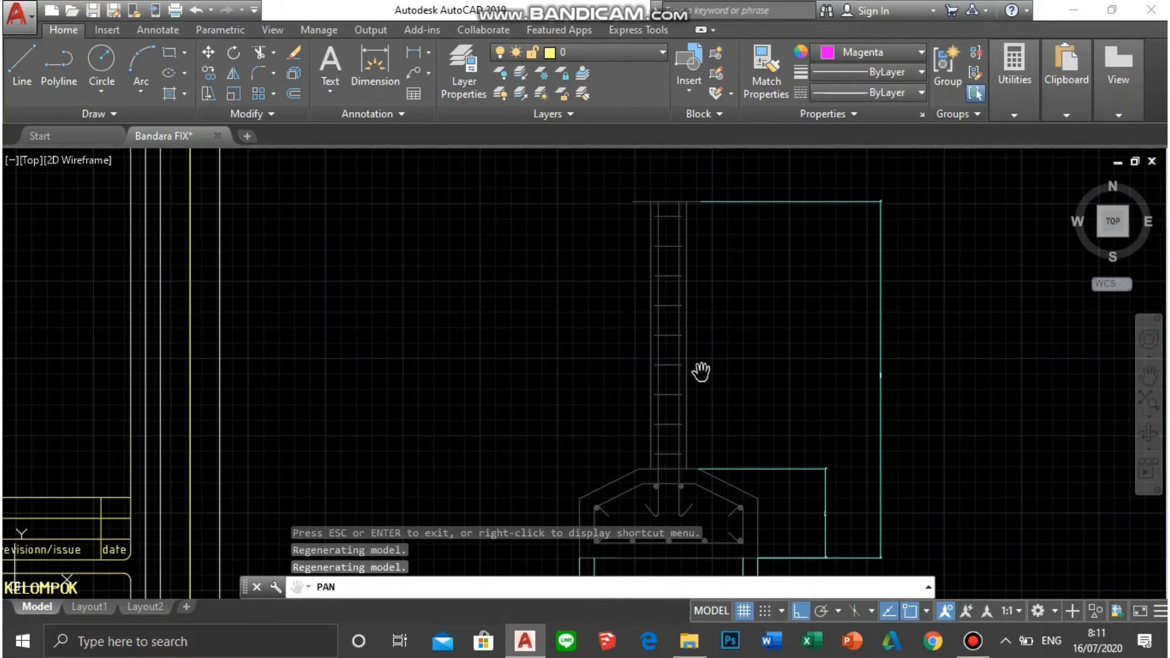
pyautogui.moveTo(694, 420); pyautogui.dragTo(717, 296)
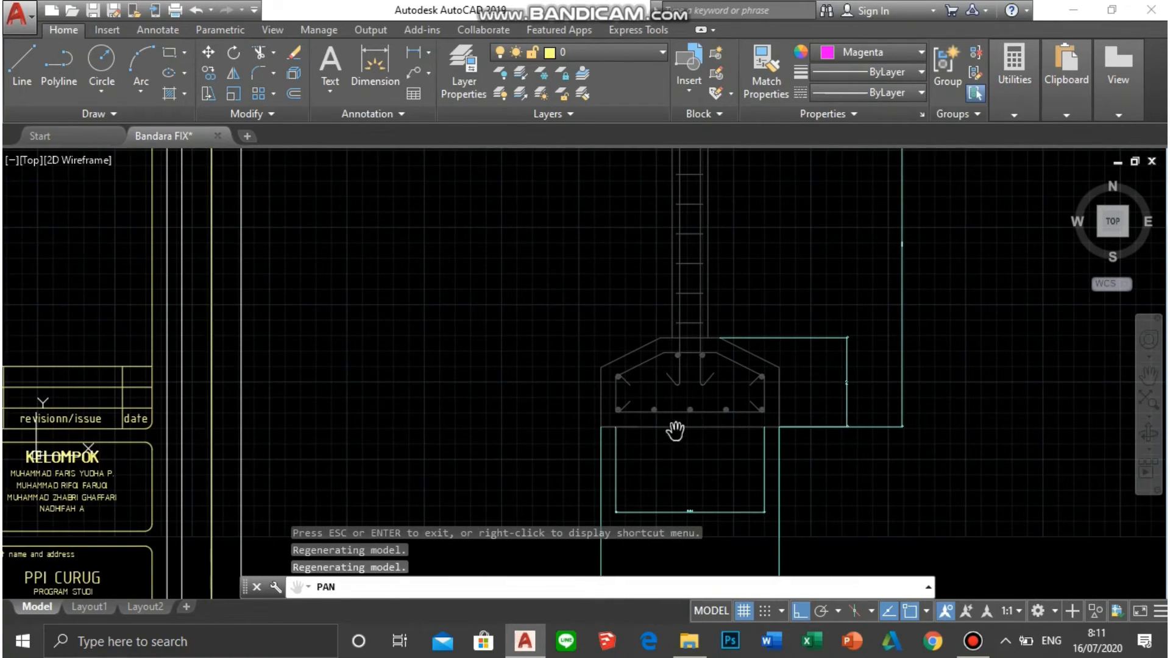
pyautogui.scroll(2, 716, 345)
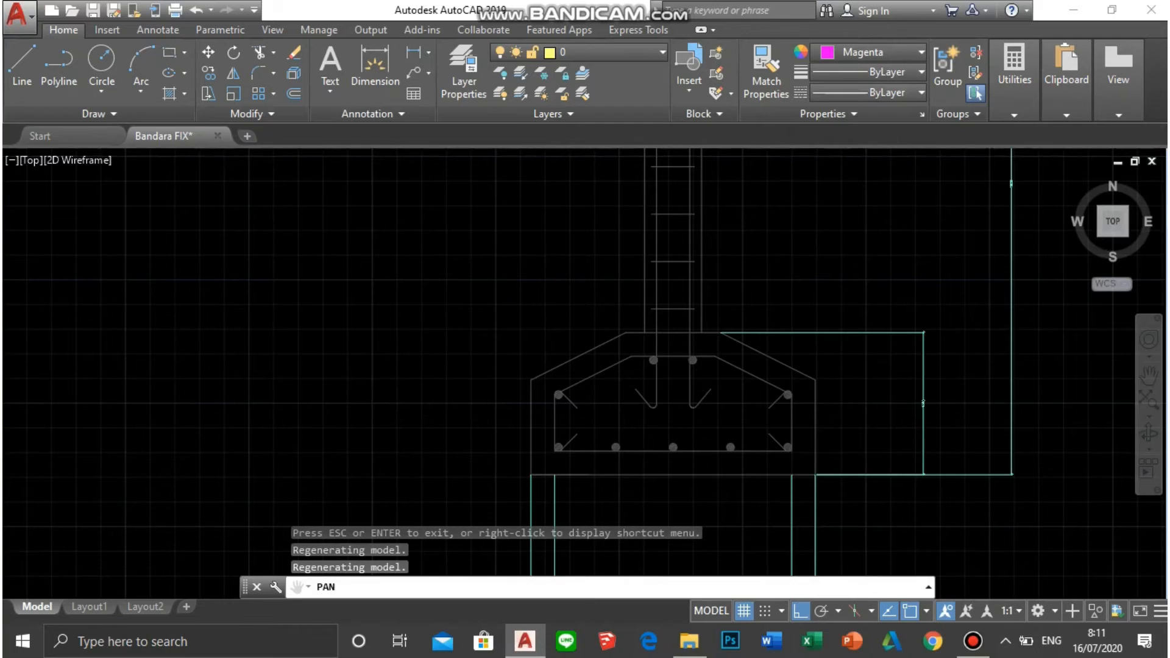
pyautogui.scroll(-1, 734, 386)
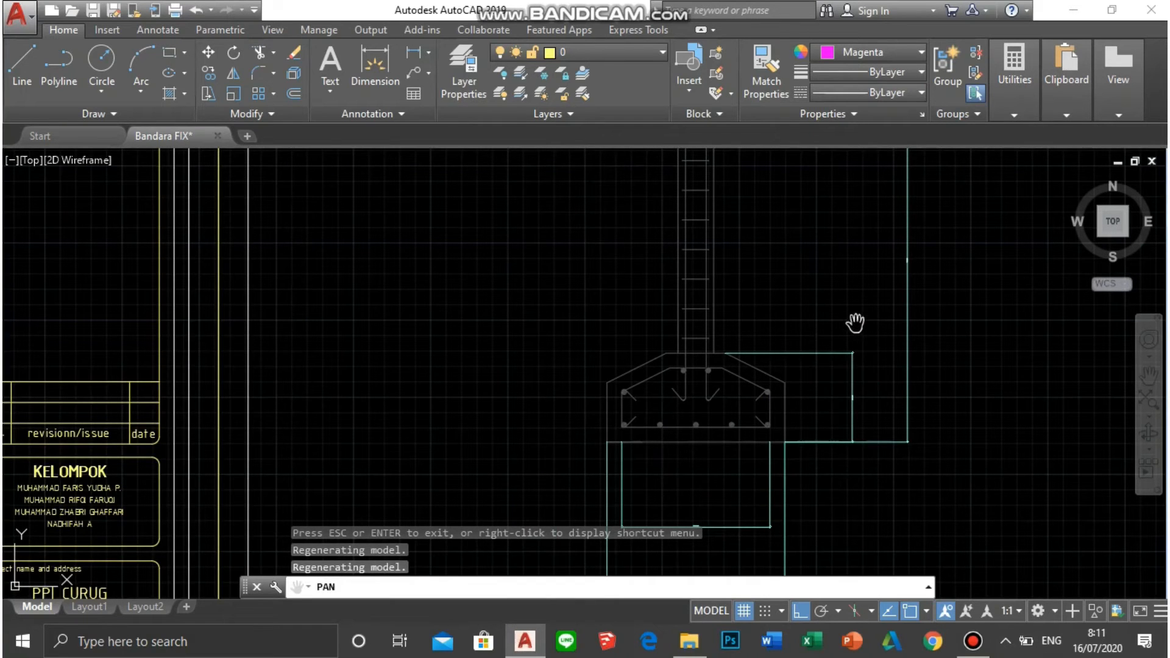
# Move on to the electrical plan sheet and read its symbol table of lamps, switches, sockets, cable and MCB.
pyautogui.scroll(-1, 872, 329)
pyautogui.moveTo(886, 337); pyautogui.dragTo(370, 390)
pyautogui.moveTo(807, 447); pyautogui.dragTo(525, 388)
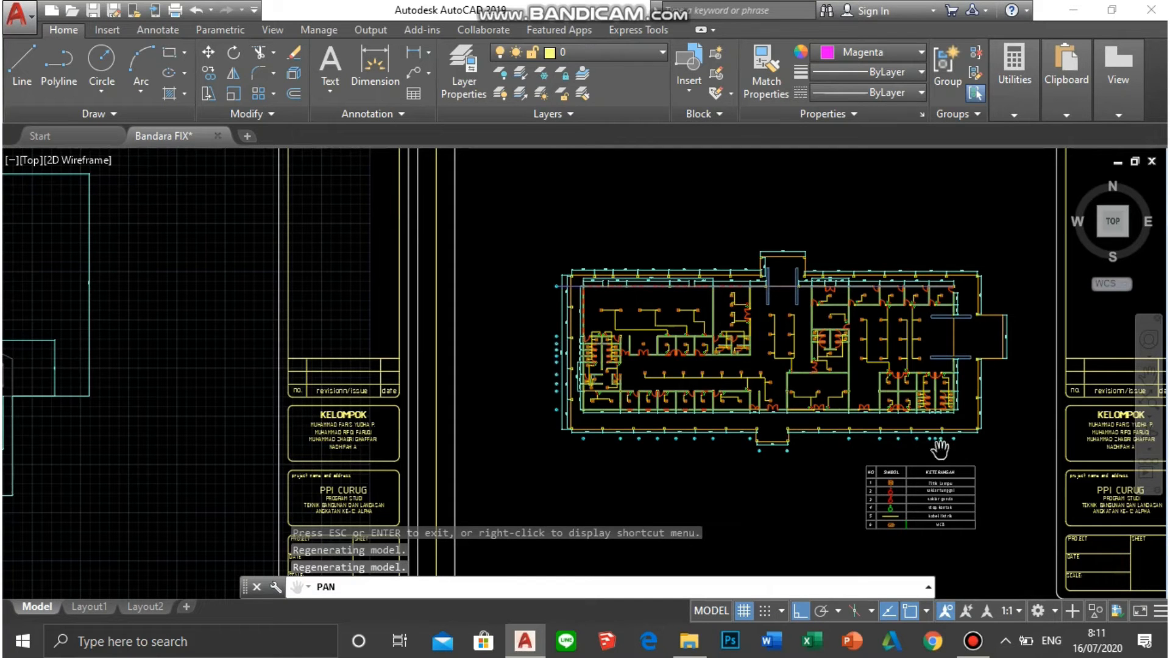
pyautogui.moveTo(878, 487); pyautogui.dragTo(750, 397)
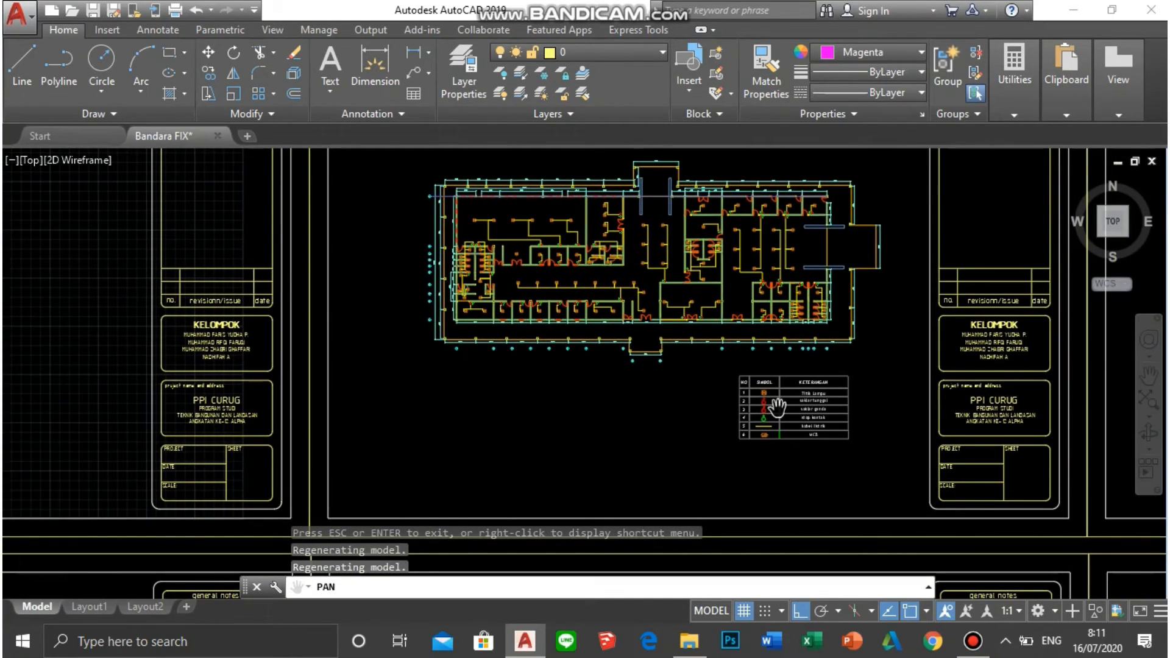
pyautogui.scroll(2, 811, 439)
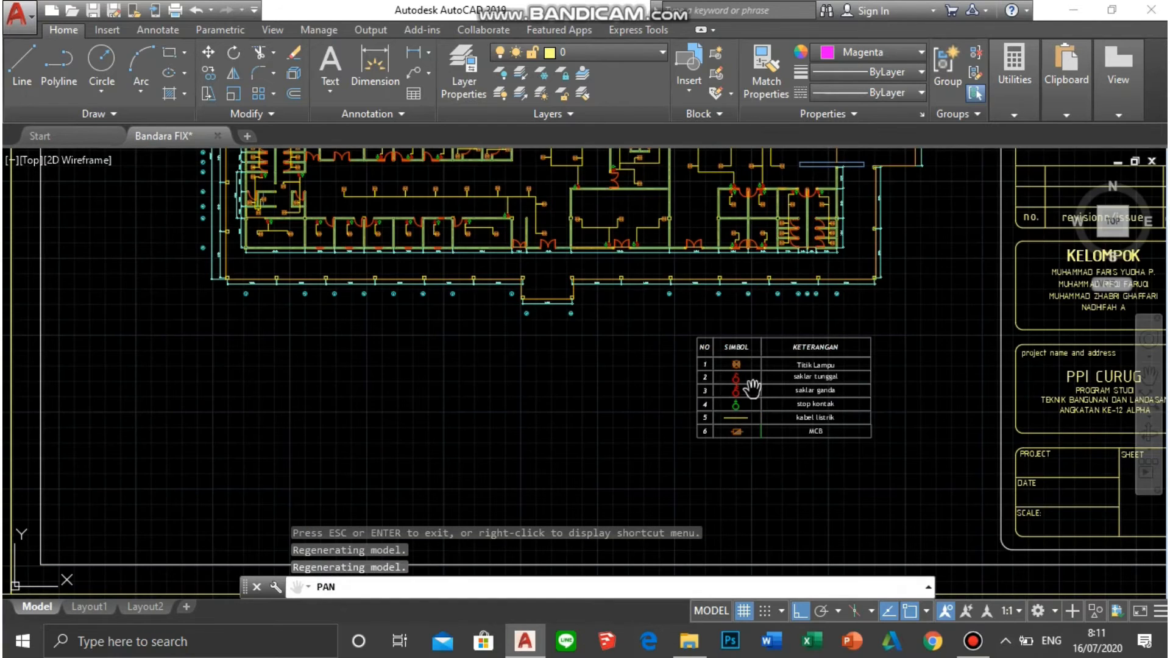
# Reread the electrical symbol table up close, then bring the whole electrical floor plan above it into view.
pyautogui.scroll(2, 755, 401)
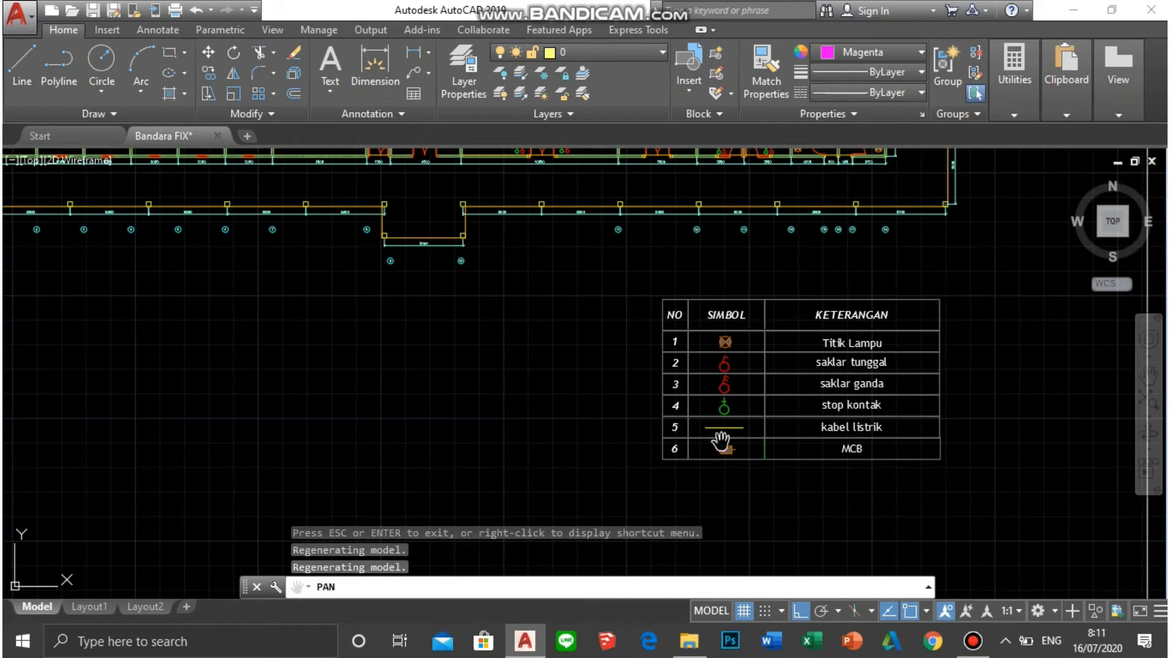
pyautogui.scroll(-2, 880, 406)
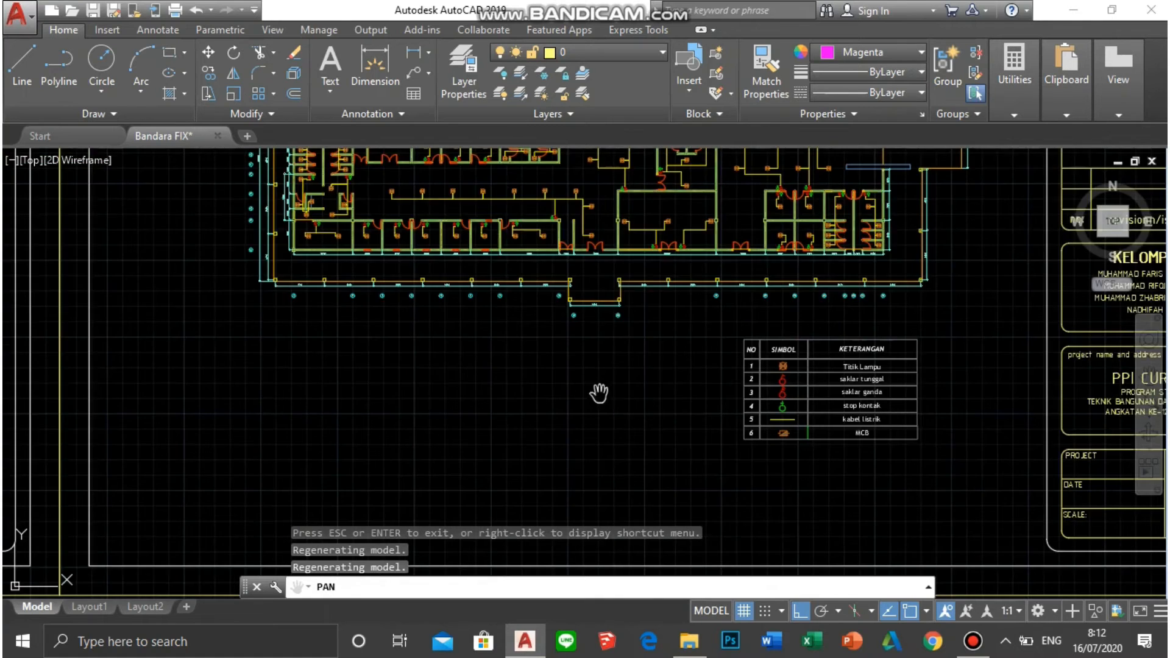
pyautogui.moveTo(601, 295); pyautogui.dragTo(699, 377)
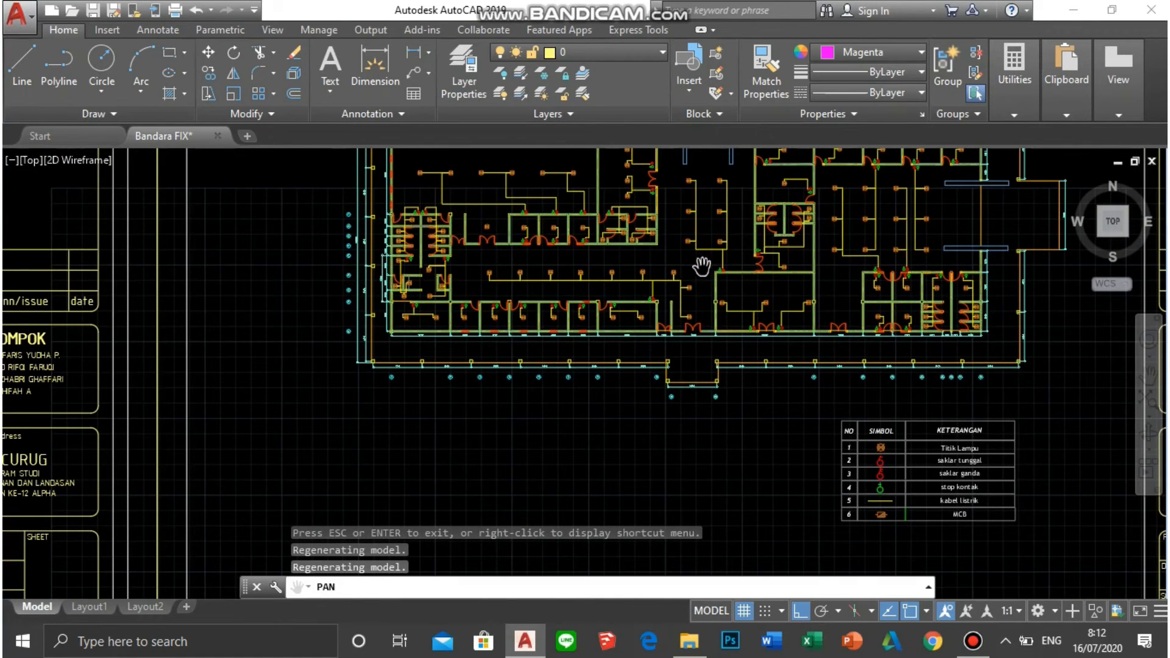
pyautogui.moveTo(584, 268); pyautogui.dragTo(649, 310)
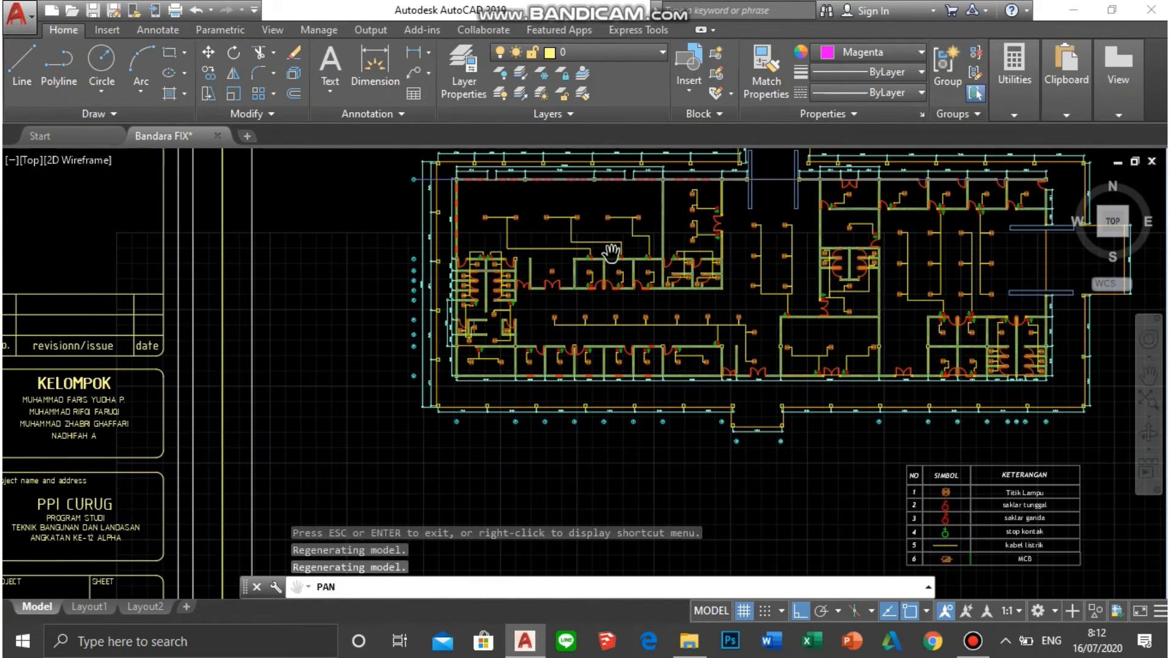
# Inspect the lamp points and cable runs in the large upper-left hall, the central corridor and the adjoining rooms.
pyautogui.scroll(4, 609, 240)
pyautogui.moveTo(609, 240); pyautogui.dragTo(589, 319)
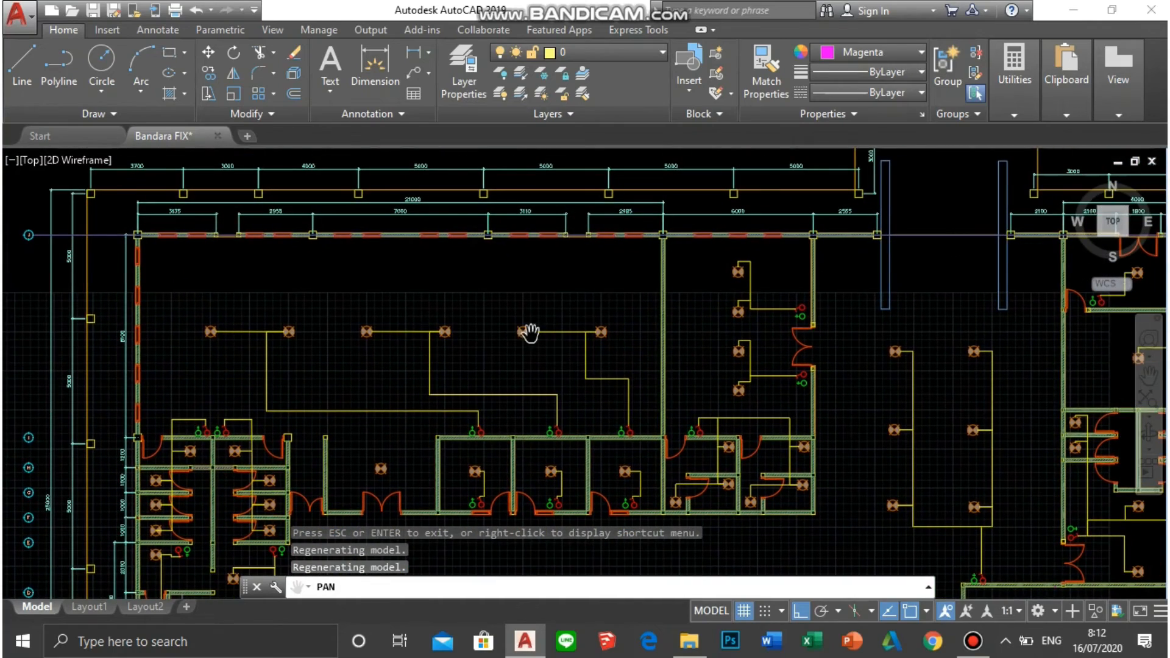
pyautogui.moveTo(843, 395); pyautogui.dragTo(687, 335)
pyautogui.moveTo(634, 461); pyautogui.dragTo(786, 335)
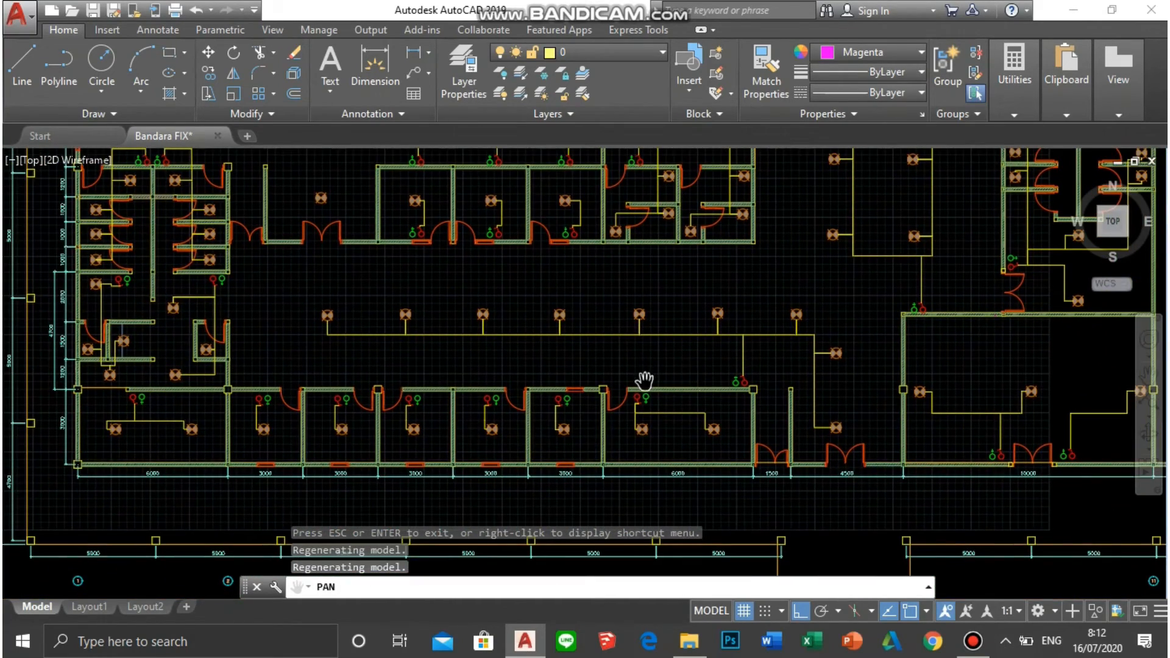
pyautogui.moveTo(553, 304); pyautogui.dragTo(481, 358)
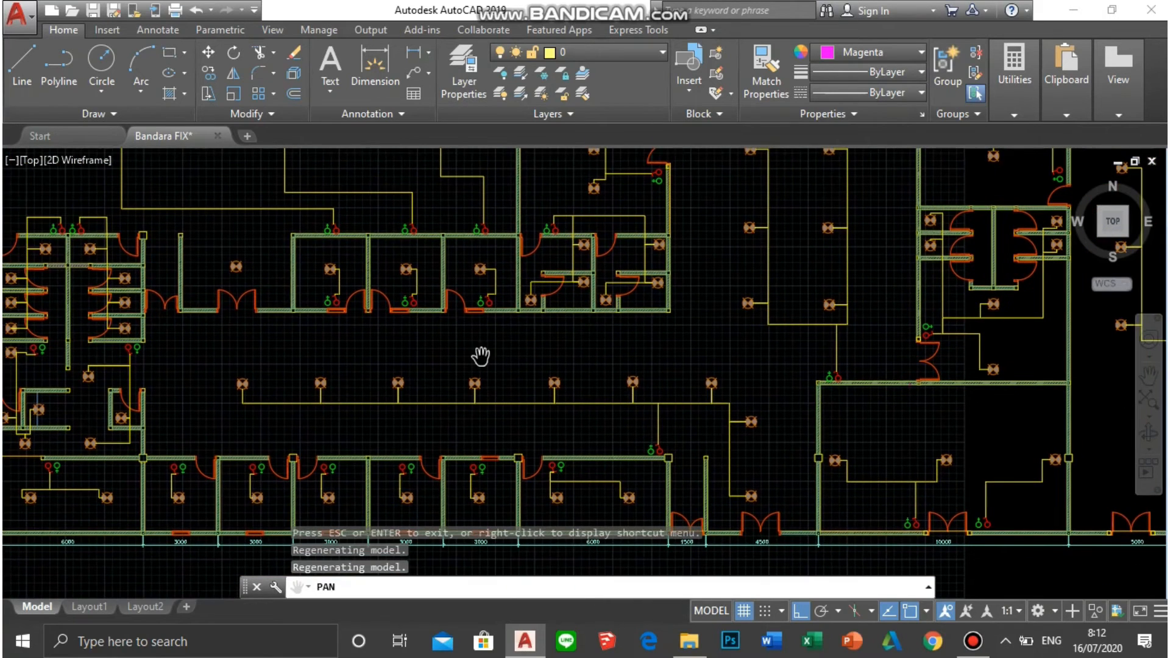
# Examine the lamp, switch and socket wiring in the row of 3000-wide rooms along the plan's lower edge.
pyautogui.scroll(-3, 763, 265)
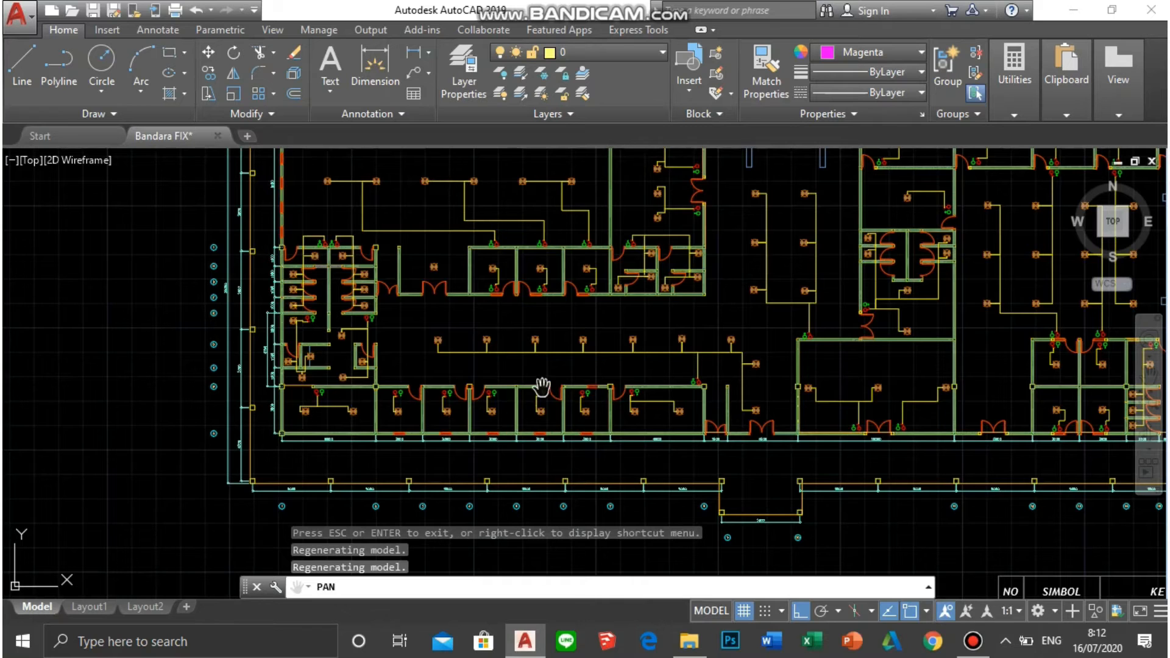
pyautogui.scroll(2, 473, 419)
pyautogui.scroll(2, 498, 430)
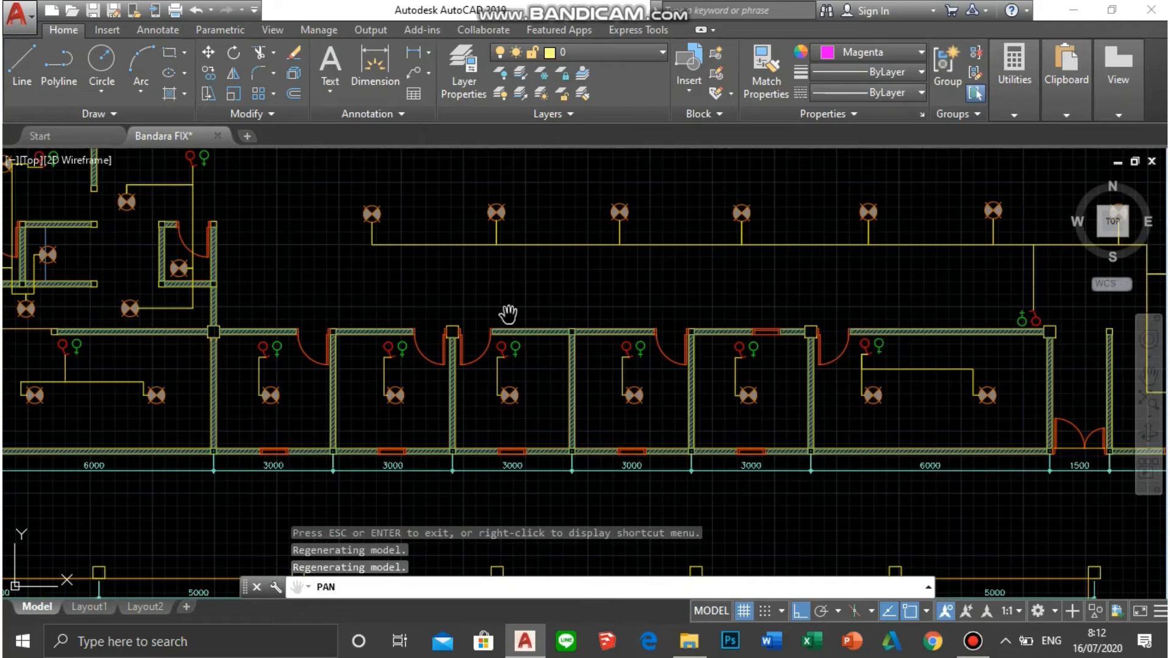
pyautogui.scroll(-4, 556, 407)
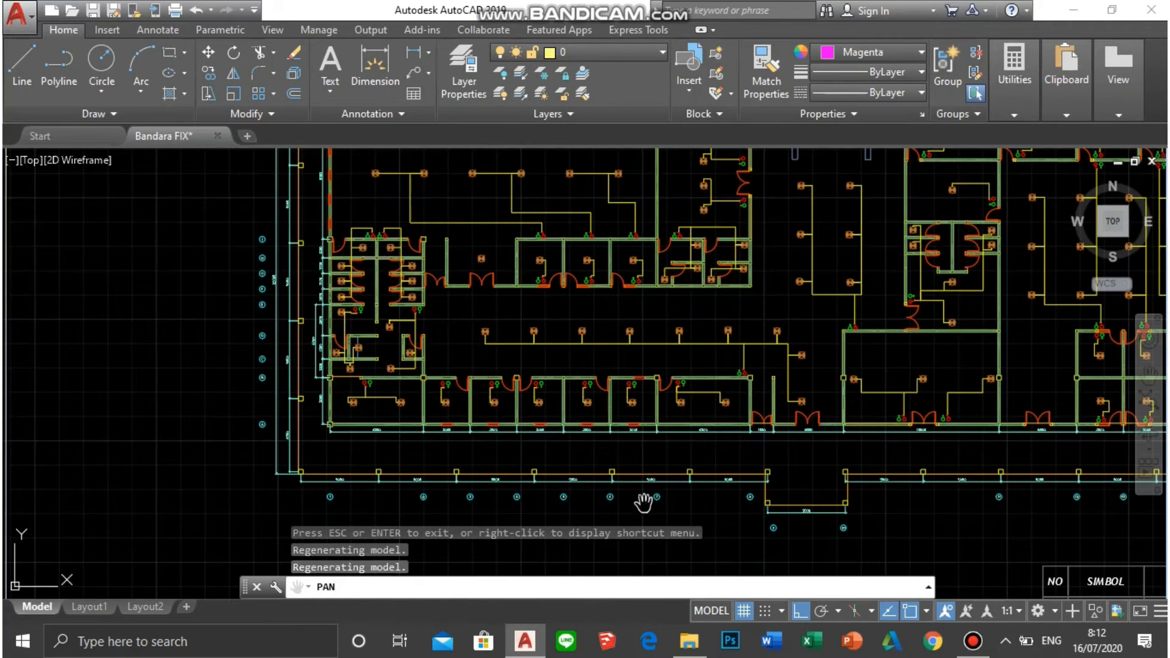
pyautogui.scroll(2, 483, 415)
pyautogui.scroll(4, 481, 394)
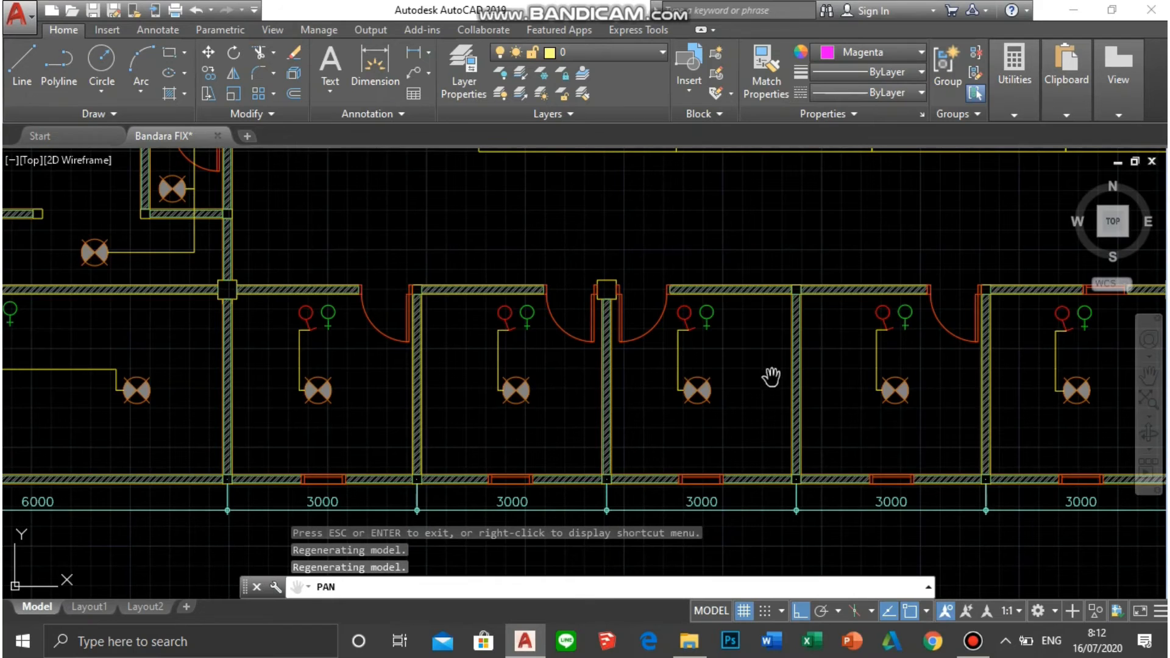
# Examine how the switch connects to the two lamps in the 6000-wide corner room between gridlines A and B.
pyautogui.scroll(-2, 763, 369)
pyautogui.scroll(1, 223, 361)
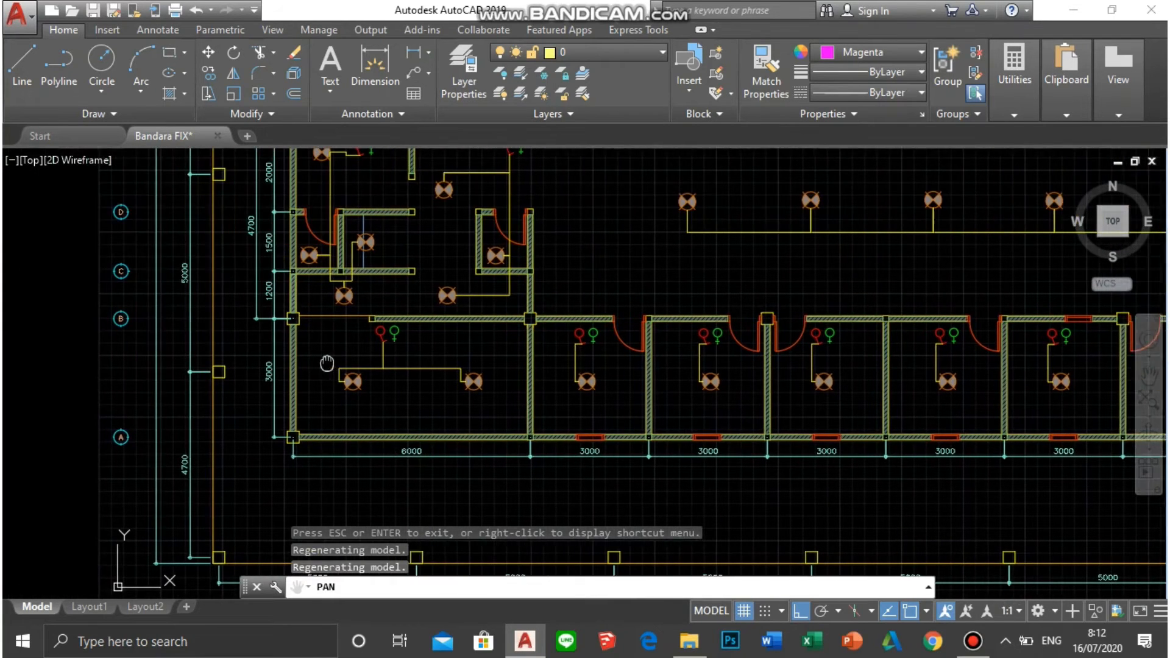
pyautogui.scroll(1, 358, 361)
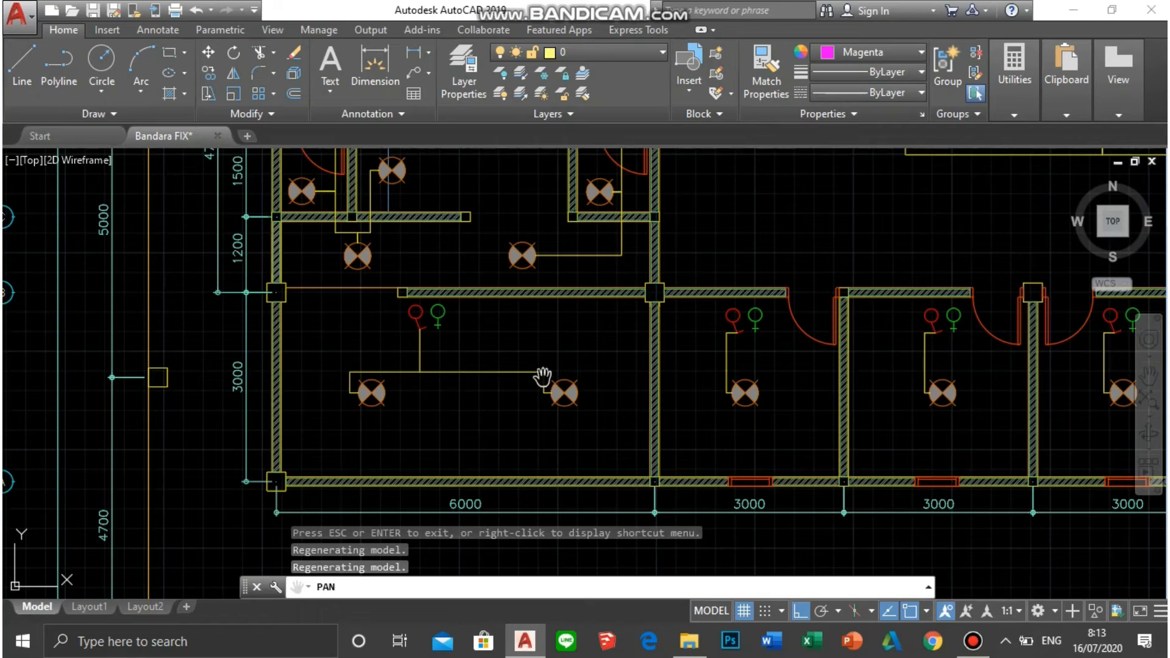
pyautogui.scroll(-2, 497, 380)
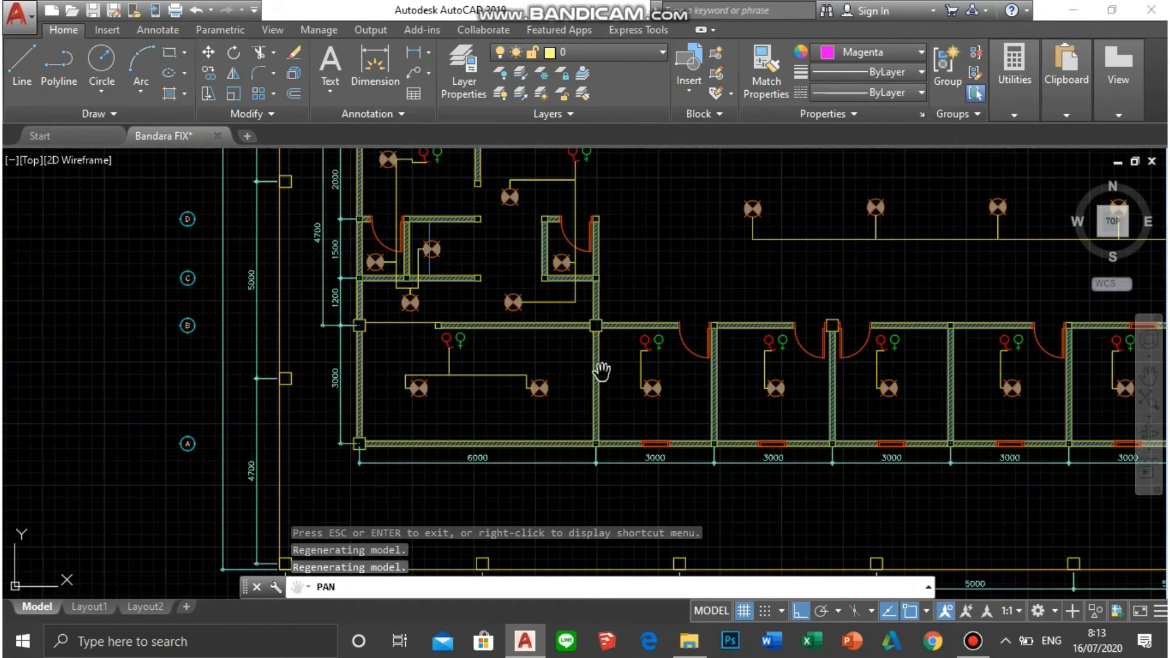
pyautogui.scroll(2, 640, 384)
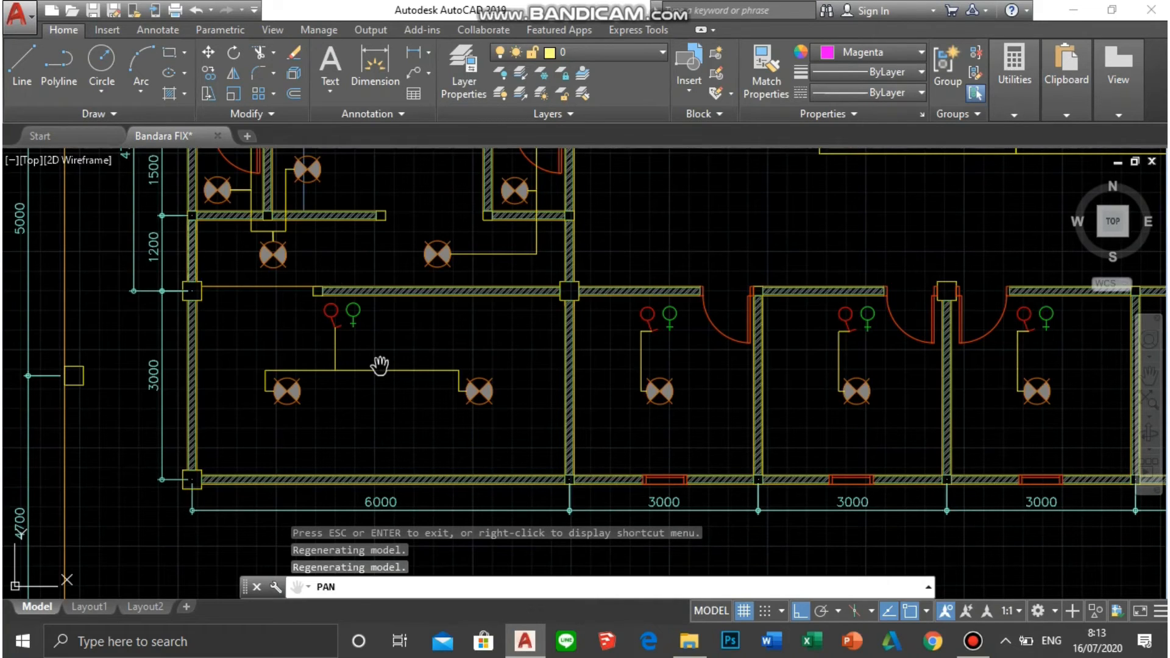
pyautogui.scroll(-2, 390, 373)
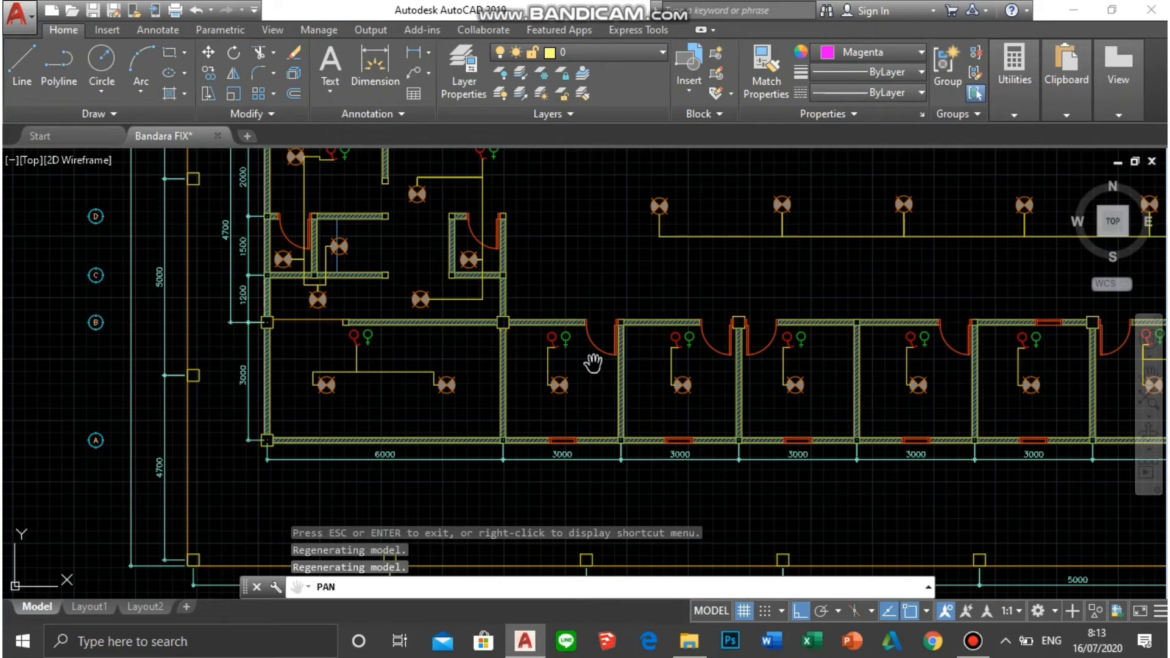
# Review the corridor's row of lamps and the overall wiring layout across the electrical plan.
pyautogui.scroll(-3, 366, 384)
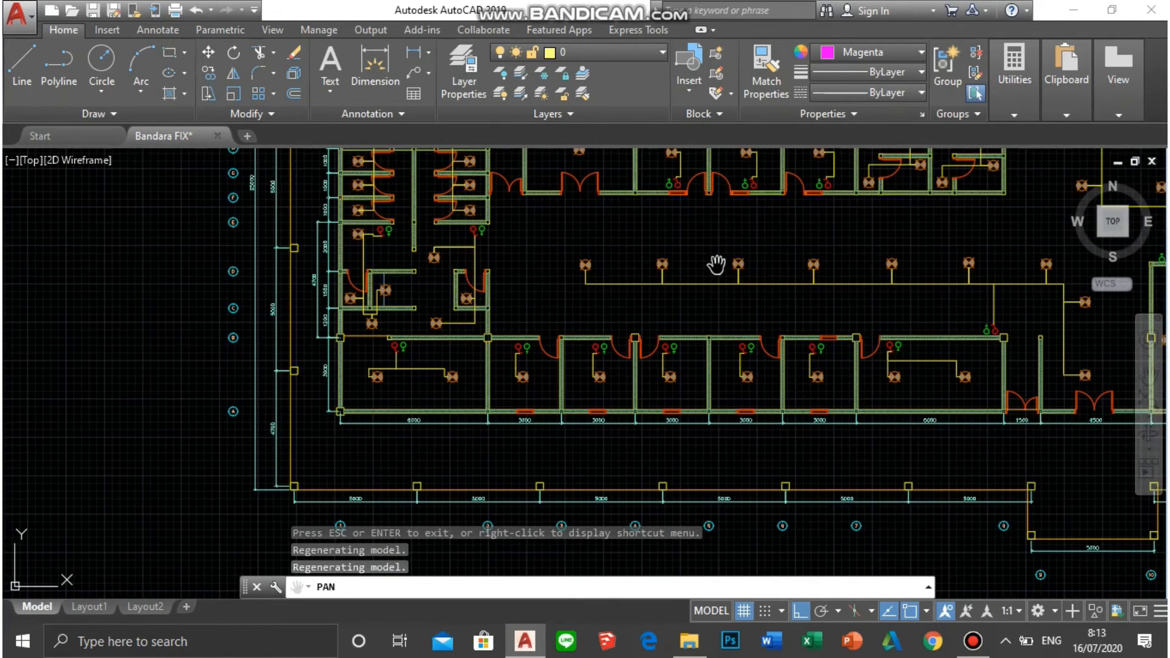
pyautogui.scroll(2, 623, 361)
pyautogui.scroll(-3, 843, 358)
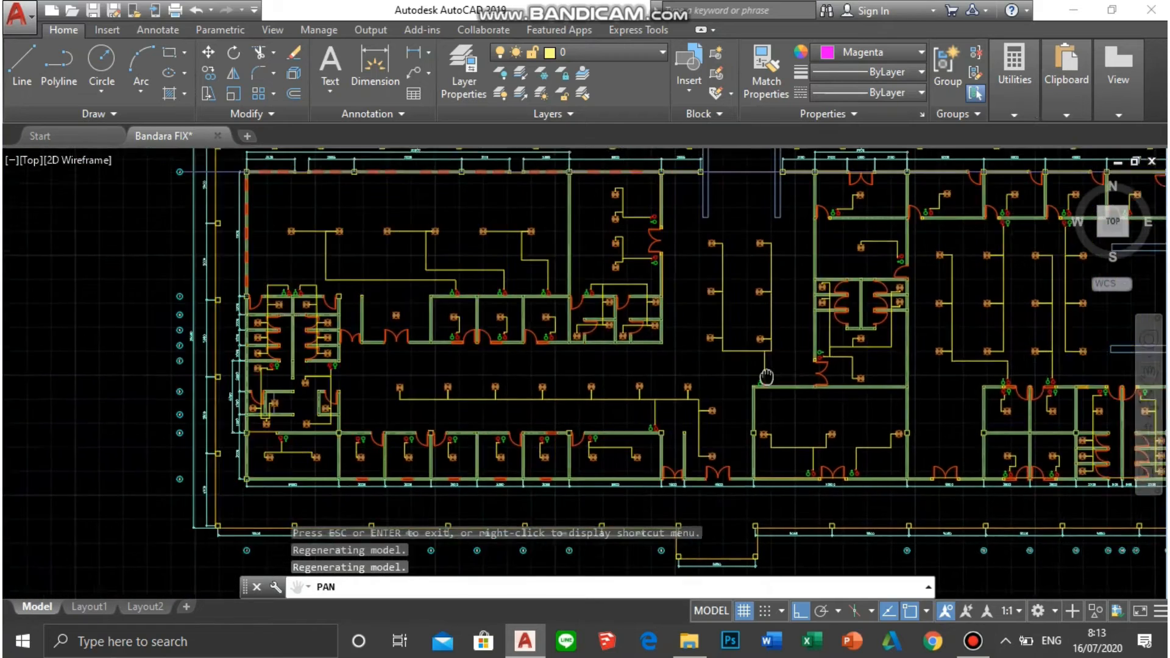
pyautogui.moveTo(401, 384); pyautogui.dragTo(616, 340)
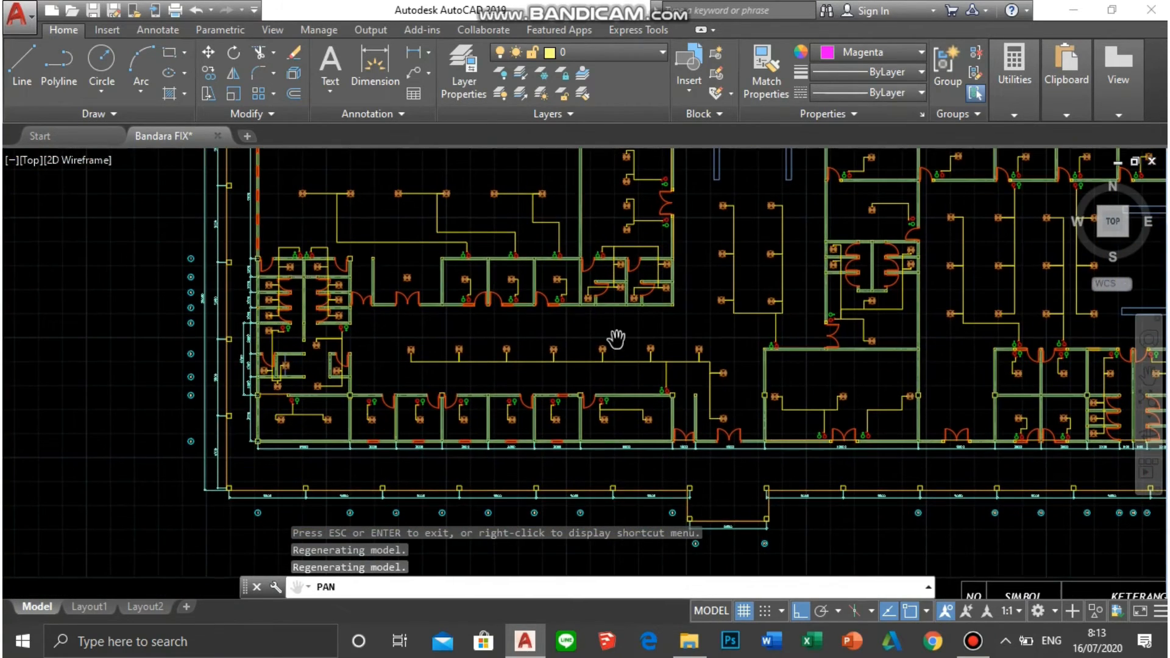
pyautogui.scroll(-2, 576, 323)
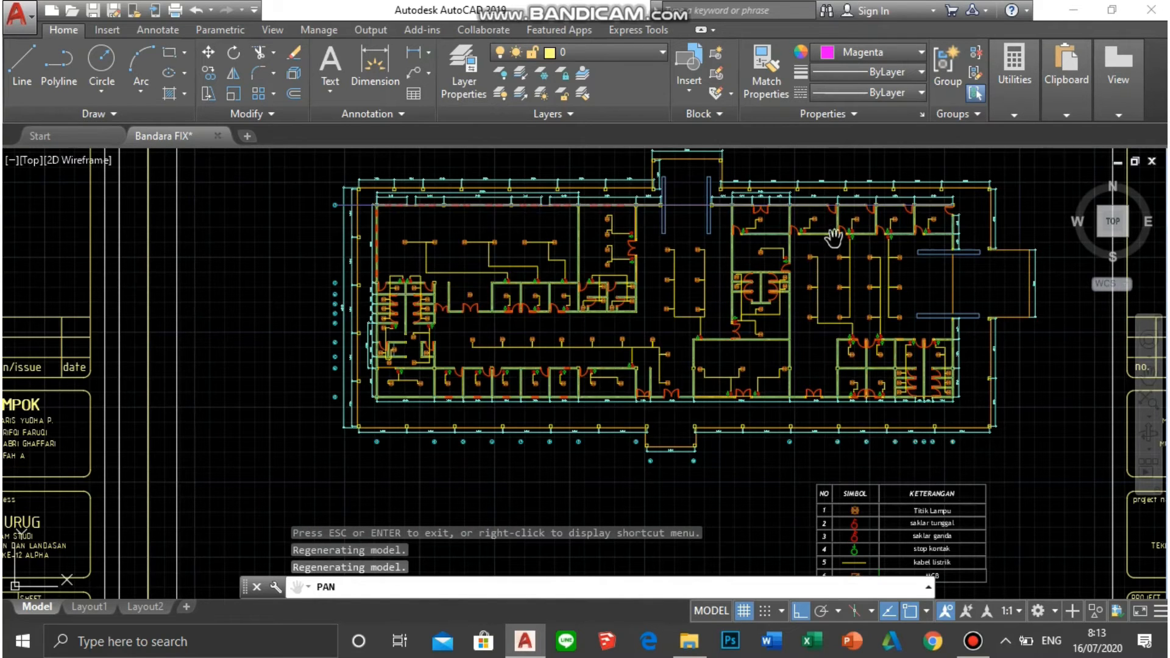
# Move on to the plumbing plan sheet and view its circled toilet areas together with the KETERANGAN legend.
pyautogui.moveTo(884, 359); pyautogui.dragTo(342, 390)
pyautogui.scroll(-2, 341, 390)
pyautogui.moveTo(808, 363)
pyautogui.mouseDown()
pyautogui.moveTo(323, 359)
pyautogui.moveTo(375, 322)
pyautogui.mouseUp()
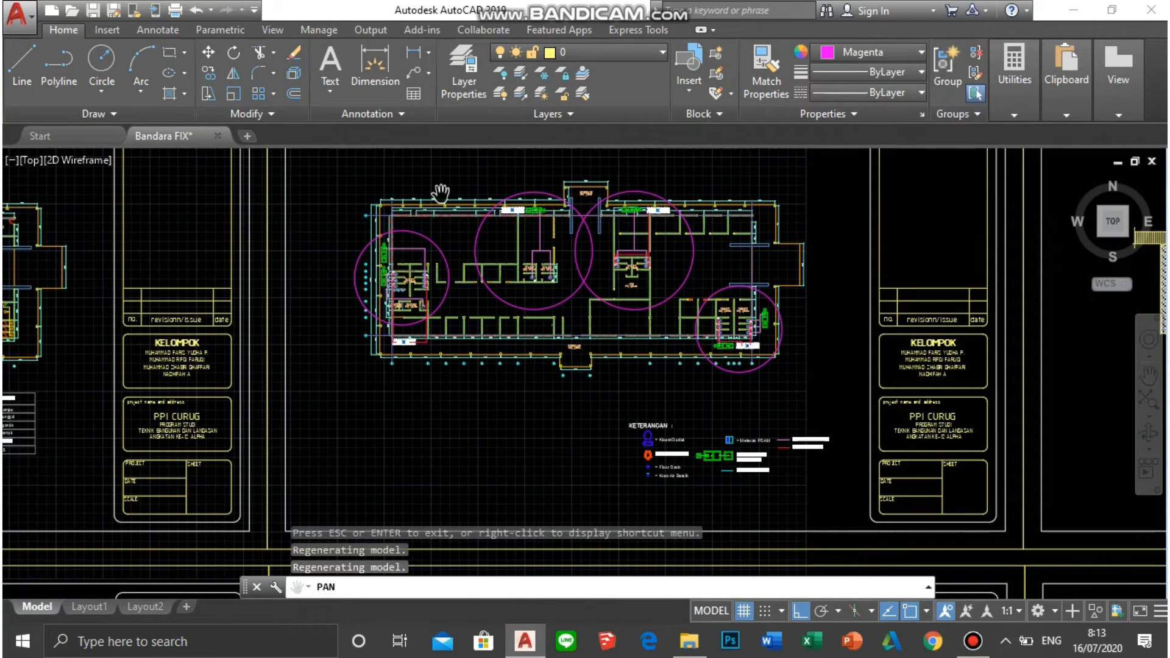
pyautogui.scroll(2, 507, 231)
pyautogui.moveTo(512, 232)
pyautogui.mouseDown()
pyautogui.moveTo(549, 290)
pyautogui.moveTo(674, 267)
pyautogui.mouseUp()
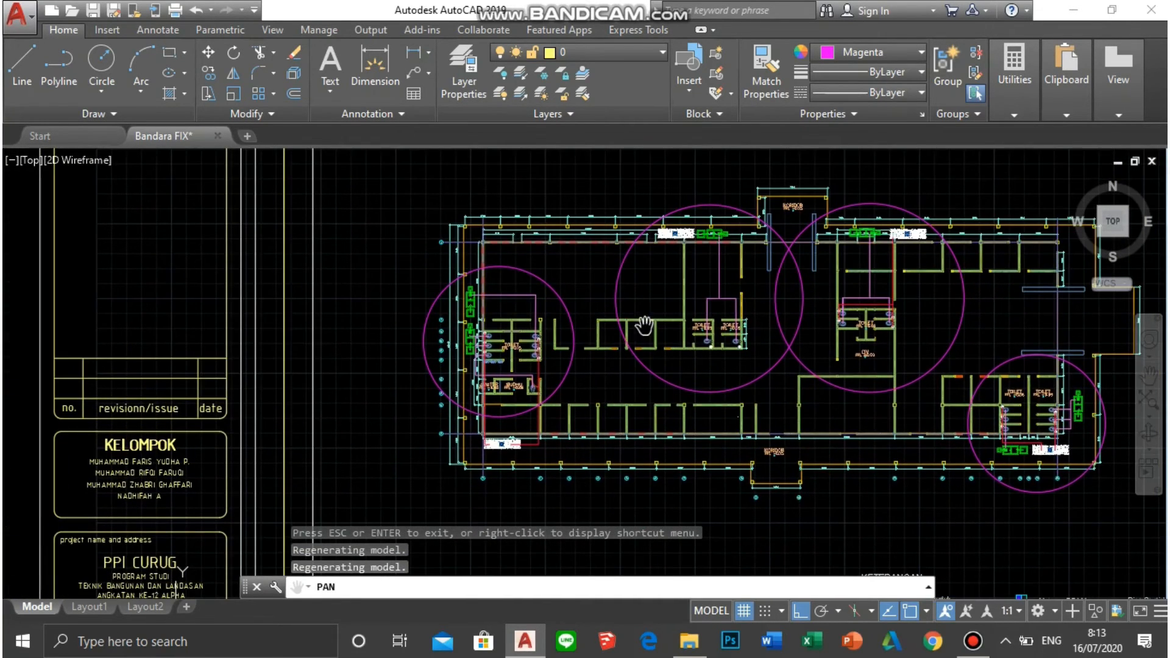
pyautogui.moveTo(765, 421); pyautogui.dragTo(683, 336)
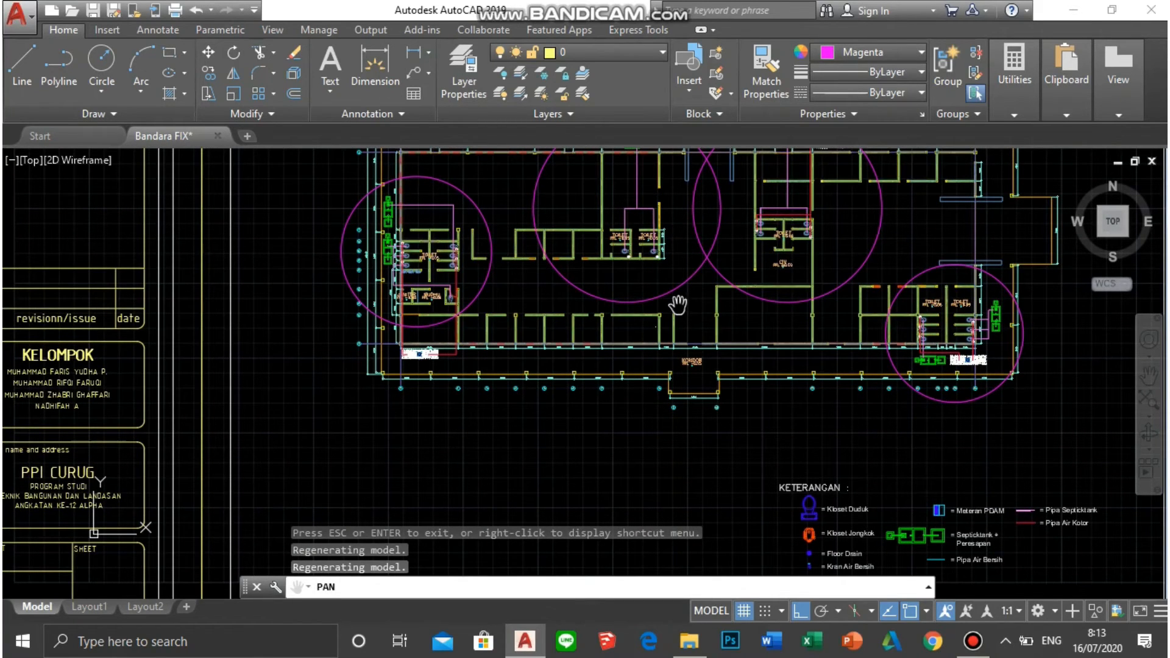
pyautogui.moveTo(782, 246); pyautogui.dragTo(778, 324)
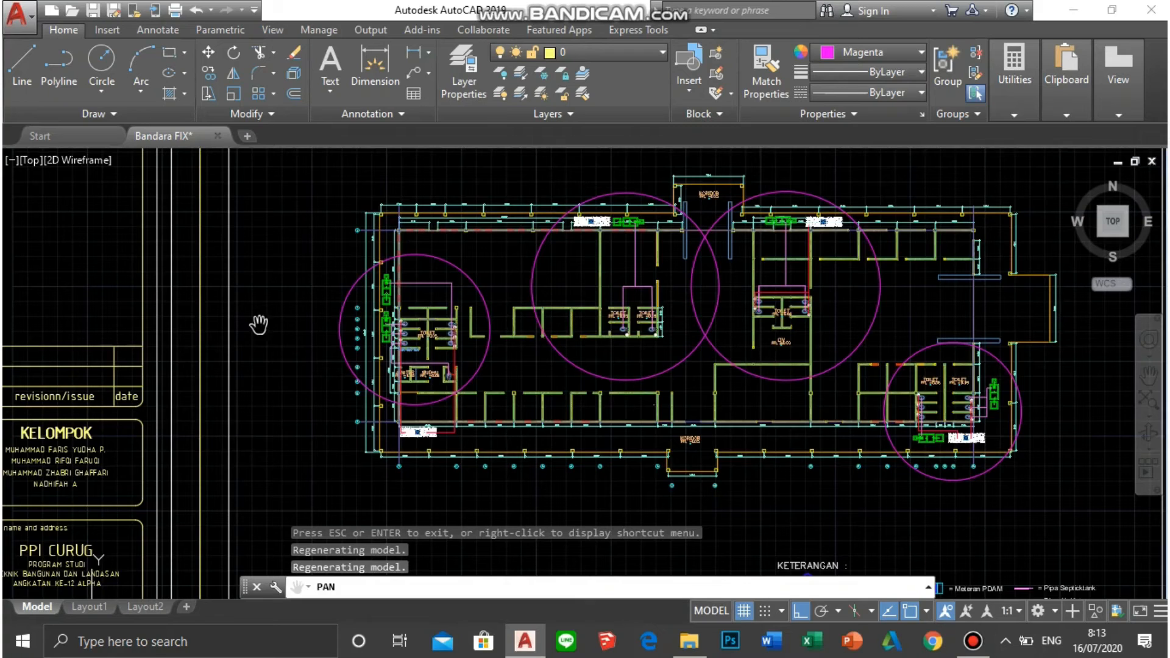
# Inspect the septic tanks and pipes serving the toilet, janitor and wudhu rooms at the plan's left end.
pyautogui.scroll(2, 426, 368)
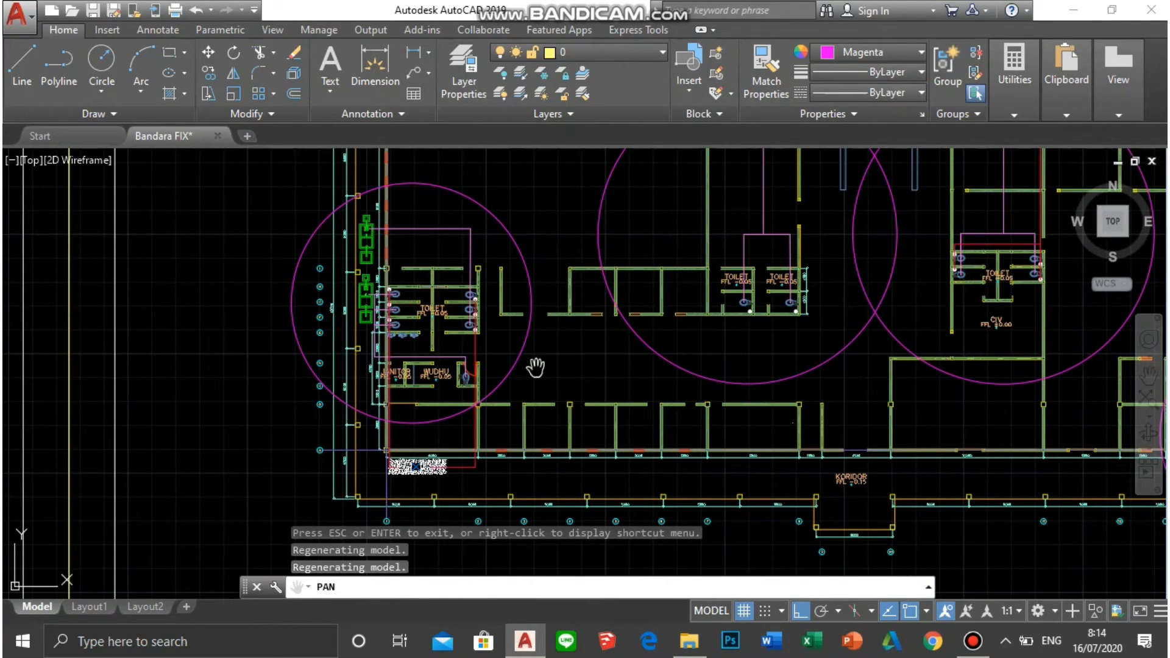
pyautogui.scroll(-2, 523, 386)
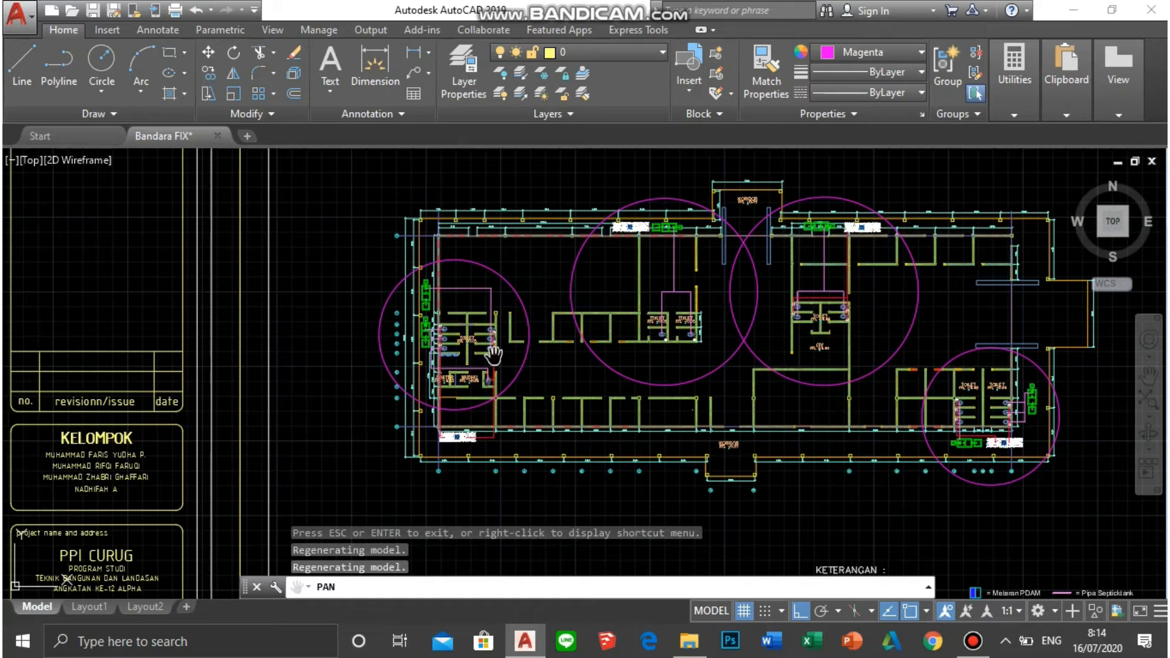
pyautogui.scroll(2, 432, 336)
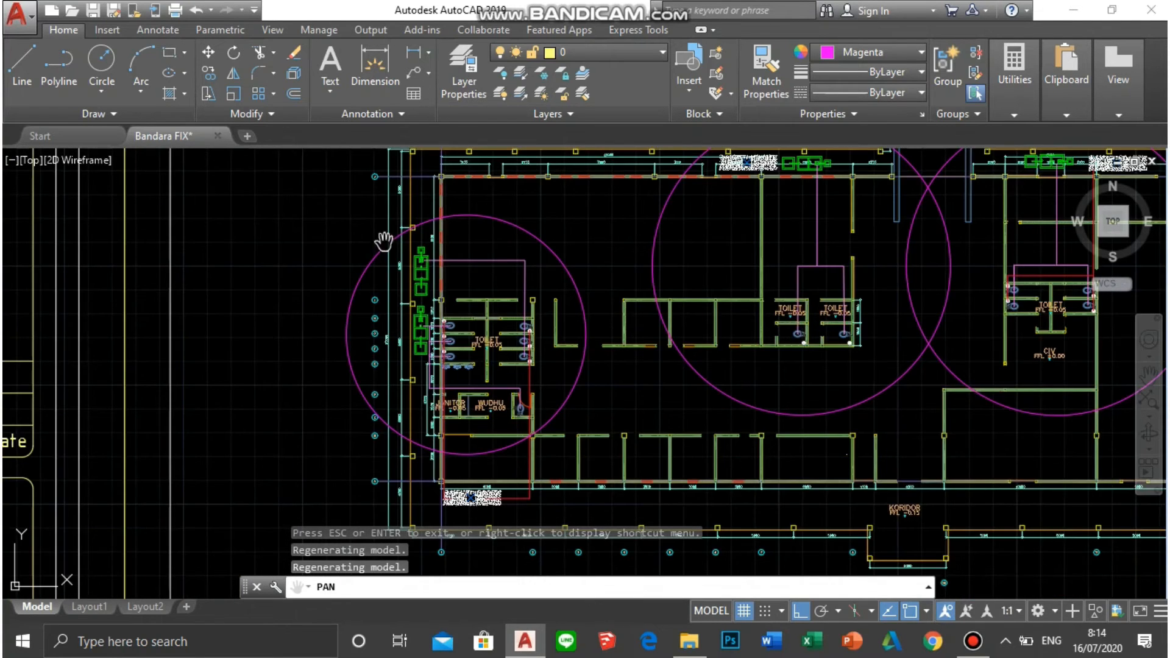
pyautogui.scroll(2, 417, 266)
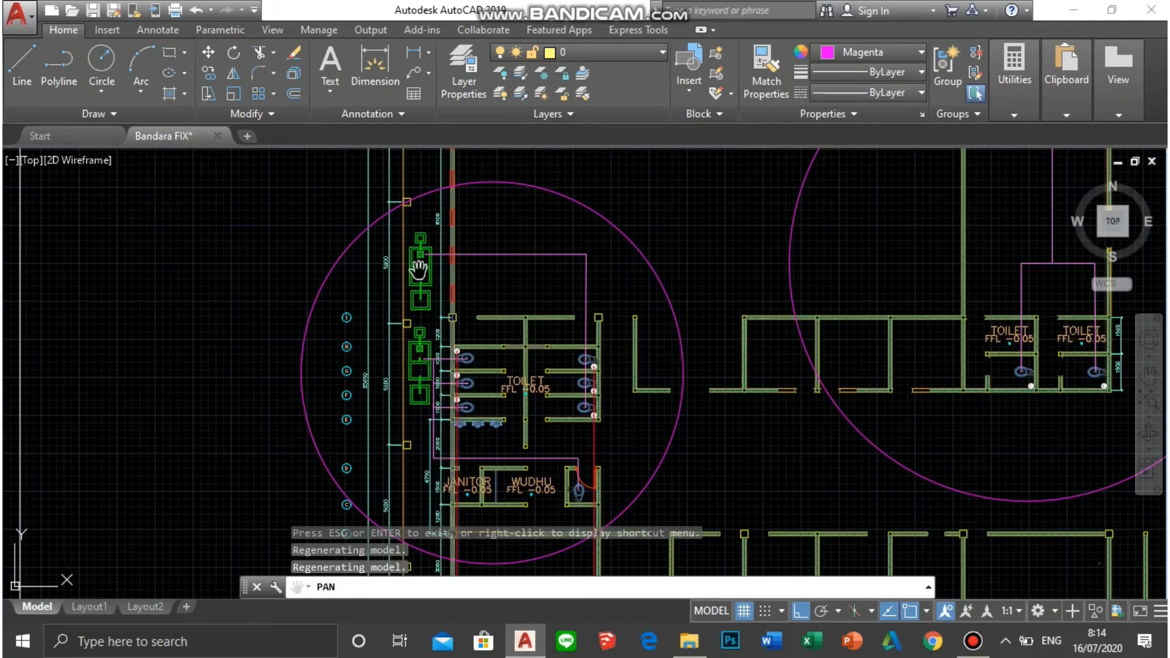
pyautogui.scroll(-2, 420, 274)
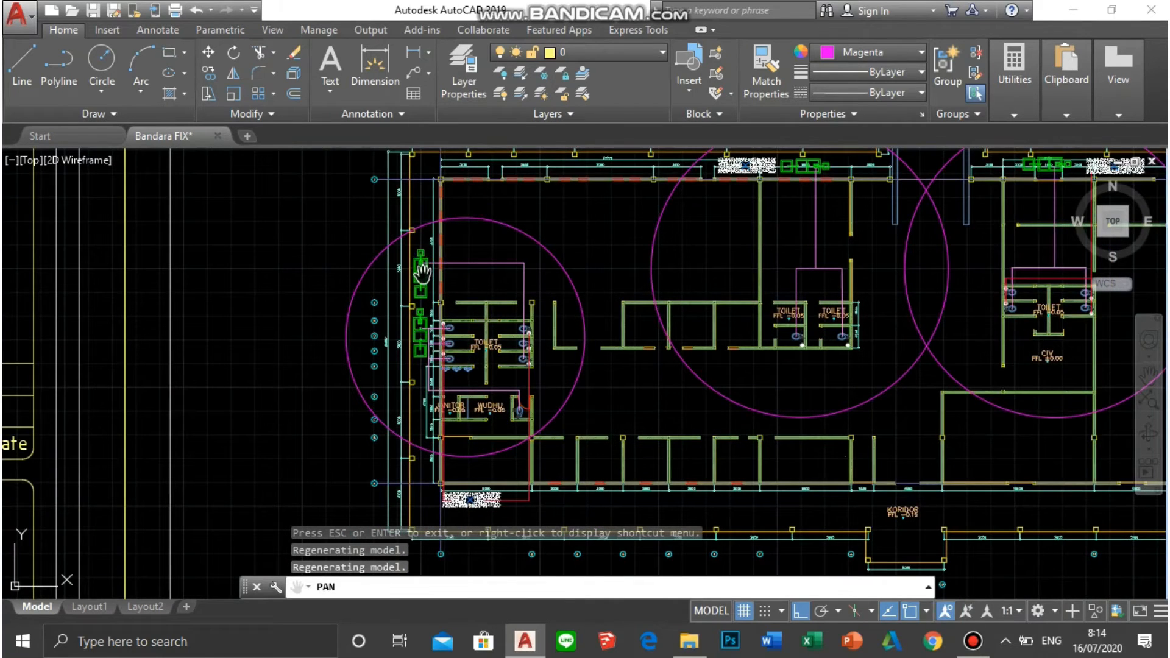
pyautogui.scroll(-2, 796, 318)
# Inspect the septic tanks and pipes around the lower-right toilets, then return to the full plumbing plan.
pyautogui.moveTo(796, 319); pyautogui.dragTo(531, 338)
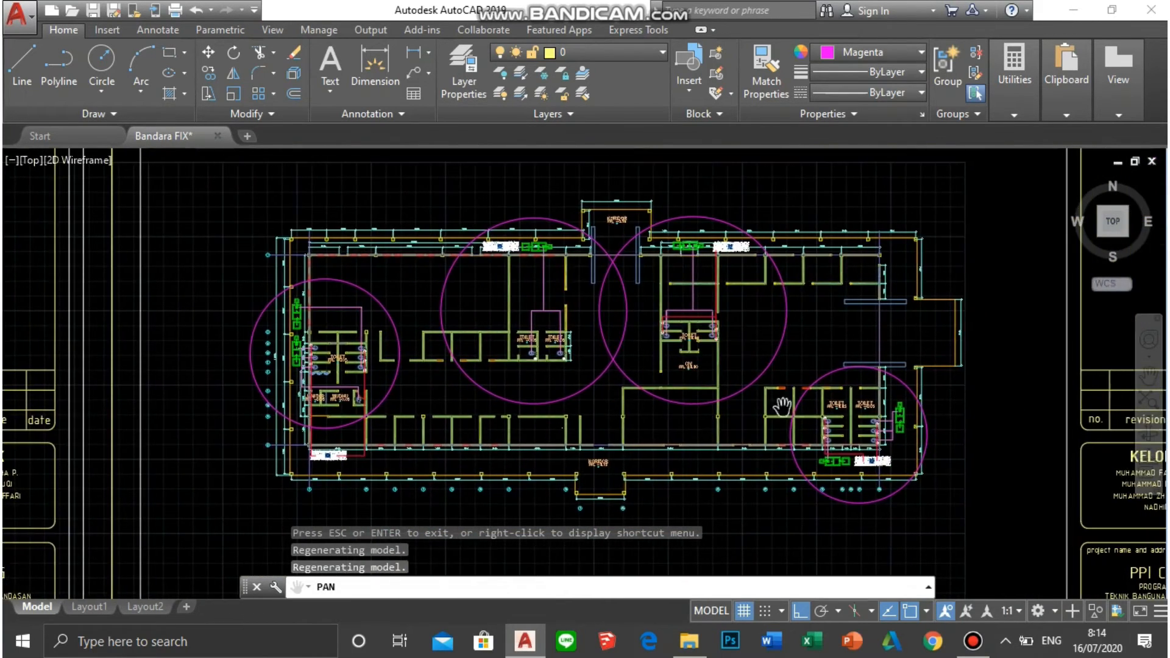
pyautogui.scroll(2, 841, 438)
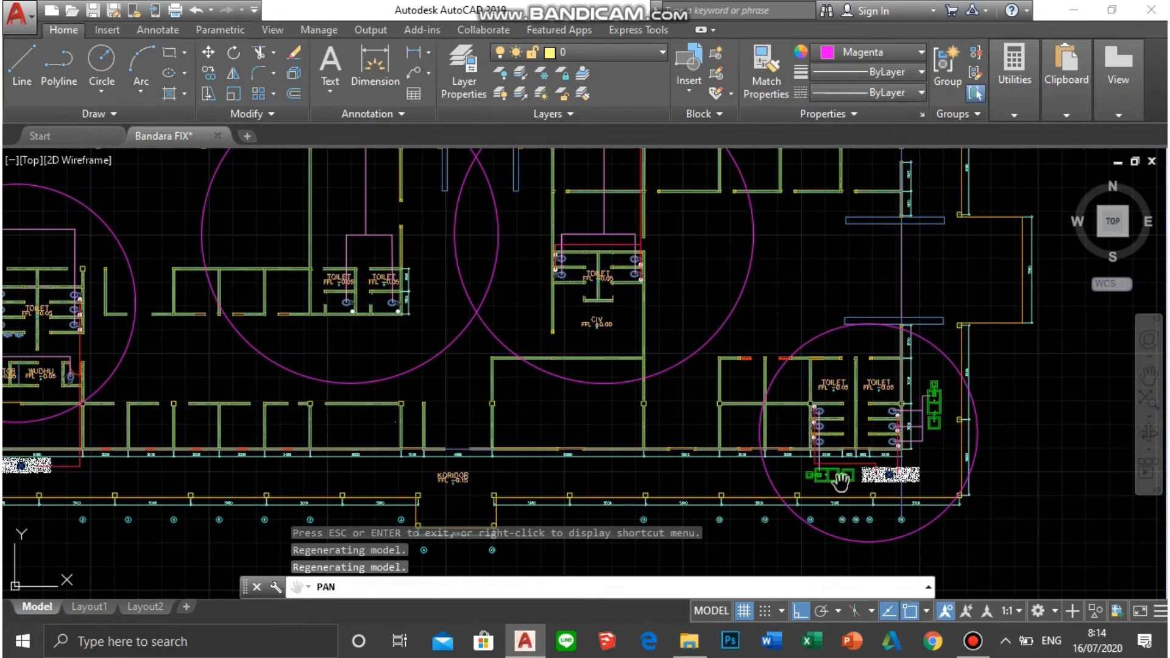
pyautogui.moveTo(840, 482)
pyautogui.mouseDown()
pyautogui.moveTo(675, 387)
pyautogui.moveTo(376, 332)
pyautogui.moveTo(1094, 407)
pyautogui.mouseUp()
pyautogui.scroll(-2, 675, 388)
pyautogui.moveTo(825, 346); pyautogui.dragTo(695, 414)
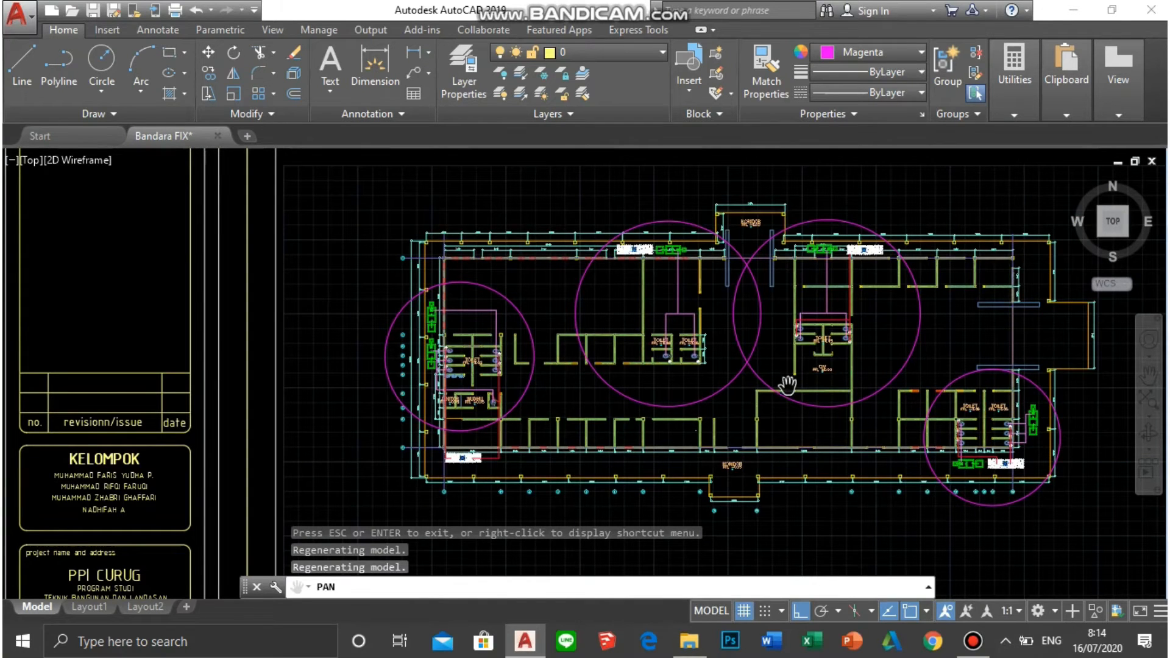
# Recheck the left-end toilet block's pipework up close, then follow the plan across to the lower-right toilets.
pyautogui.scroll(4, 437, 360)
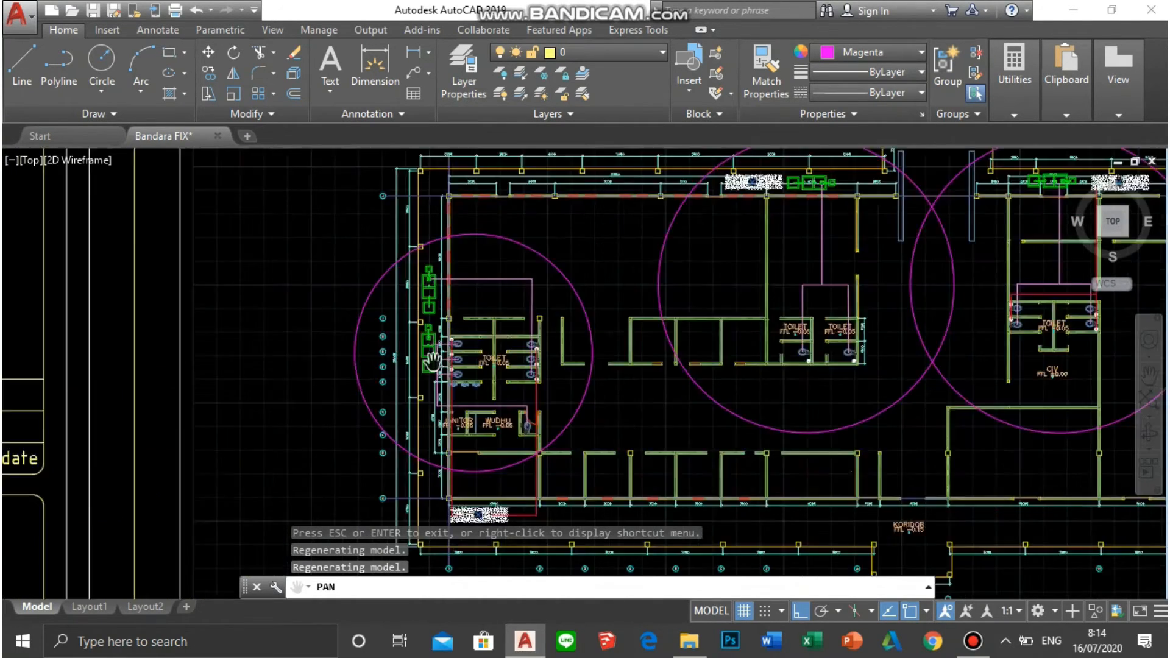
pyautogui.scroll(-2, 470, 362)
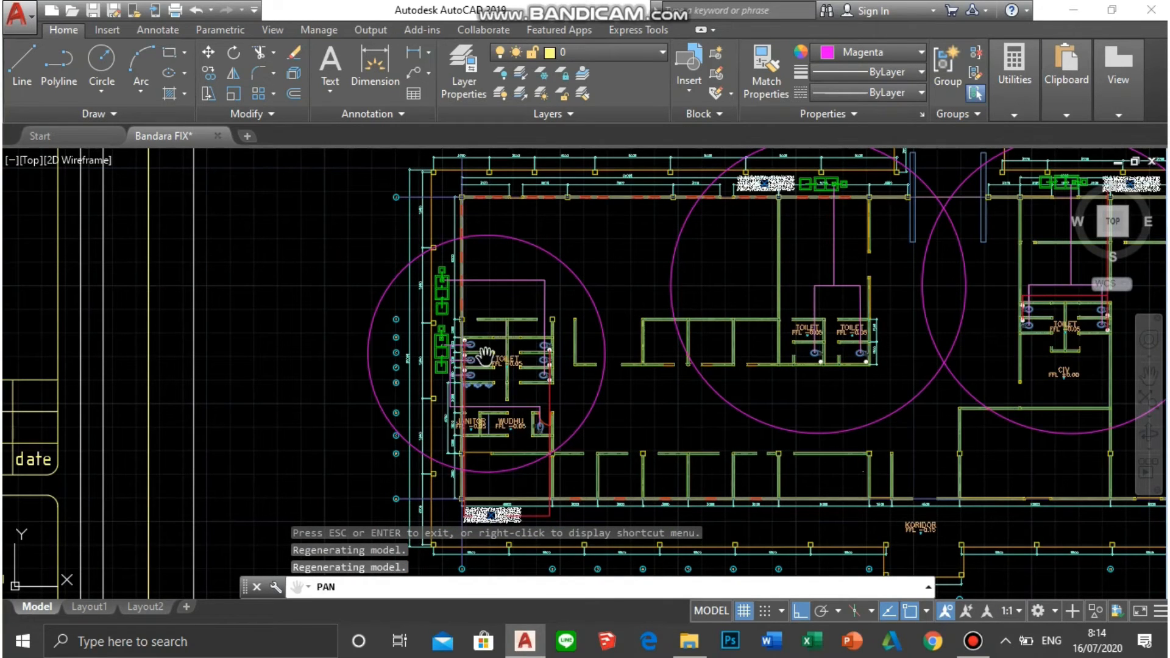
pyautogui.scroll(4, 420, 375)
pyautogui.scroll(-4, 505, 386)
pyautogui.moveTo(712, 475); pyautogui.dragTo(233, 305)
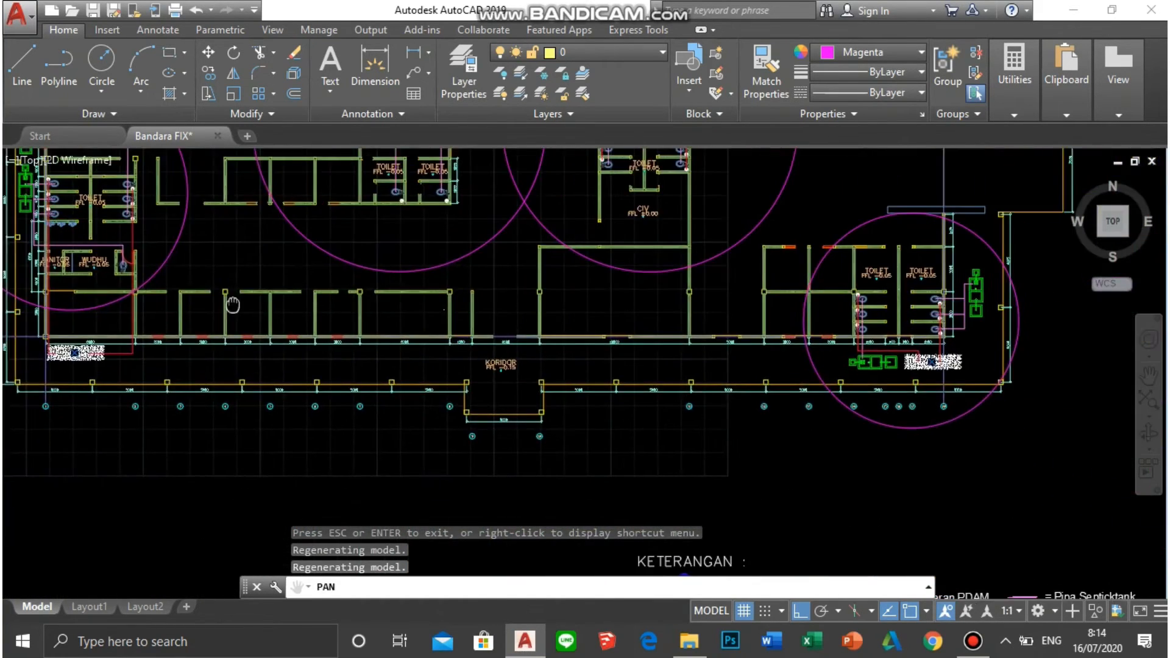
# Read the plumbing plan's KETERANGAN legend symbols and pipe colours up close, then return to the full plan.
pyautogui.scroll(-7, 661, 410)
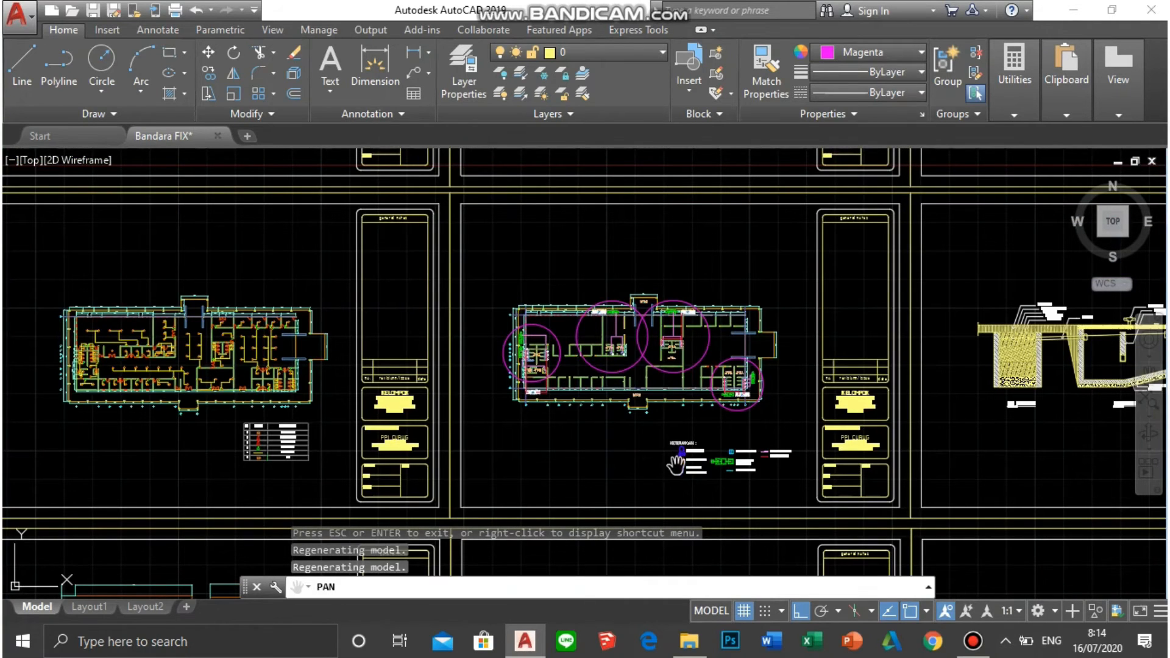
pyautogui.scroll(8, 675, 464)
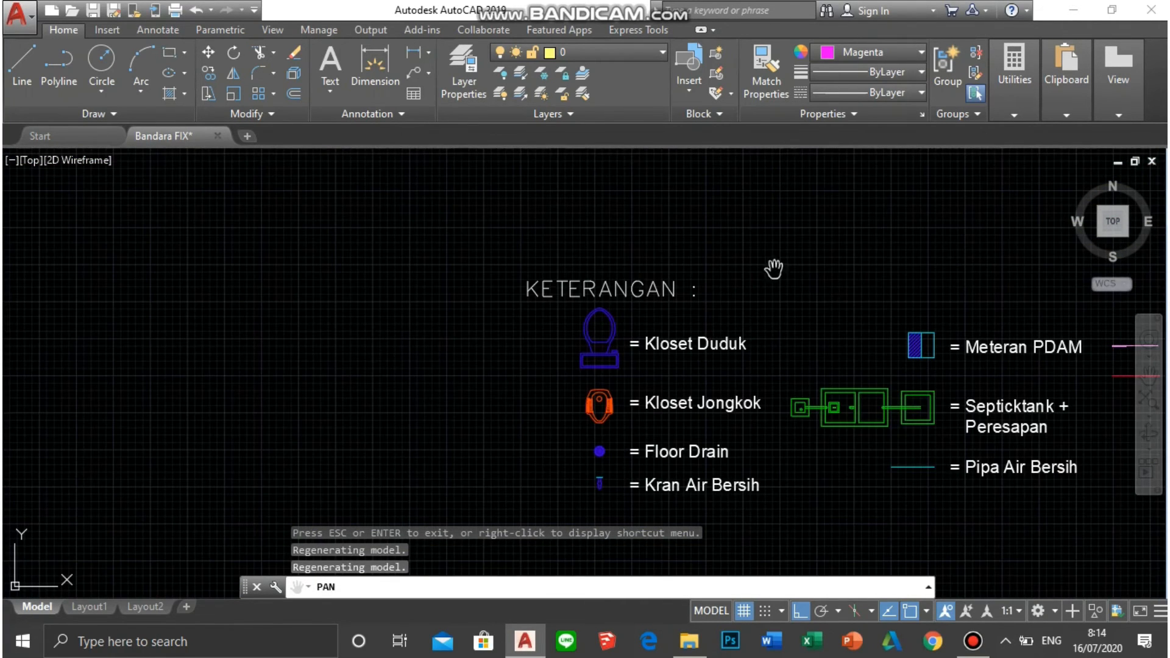
pyautogui.scroll(-2, 647, 351)
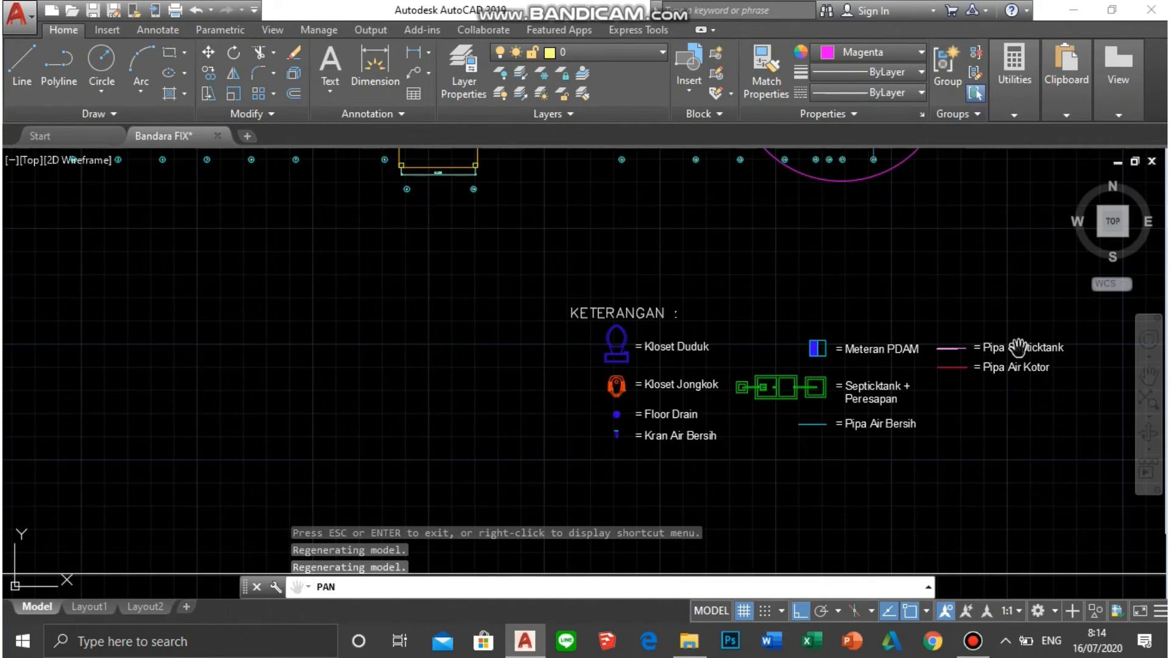
pyautogui.scroll(-4, 580, 400)
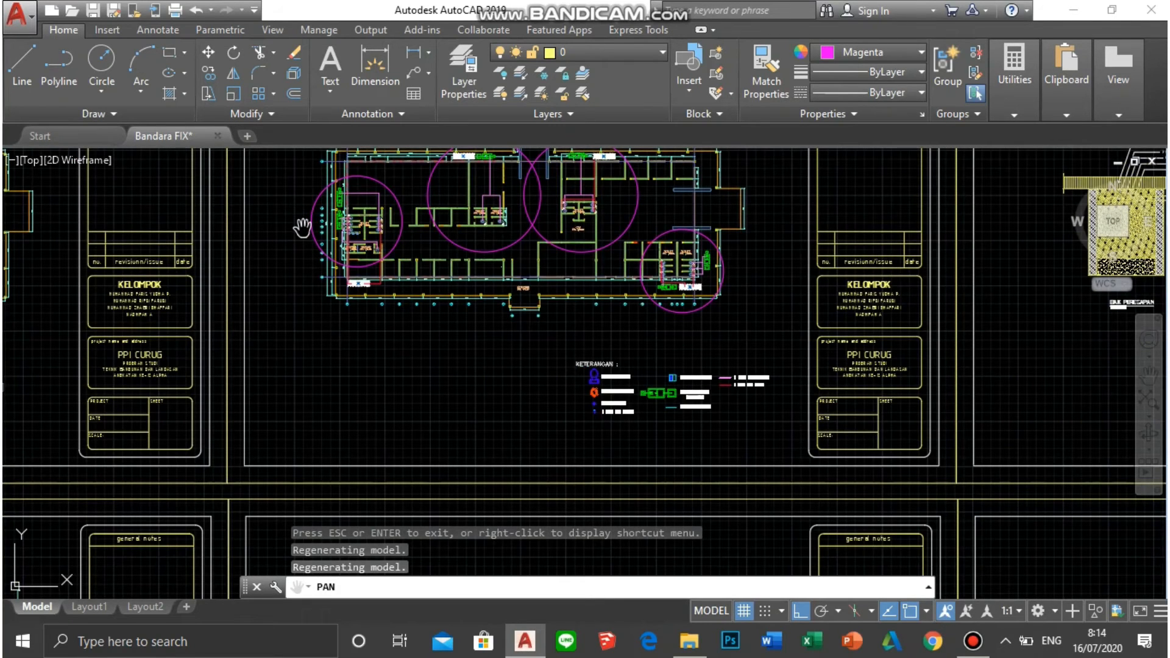
pyautogui.moveTo(258, 220); pyautogui.dragTo(379, 336)
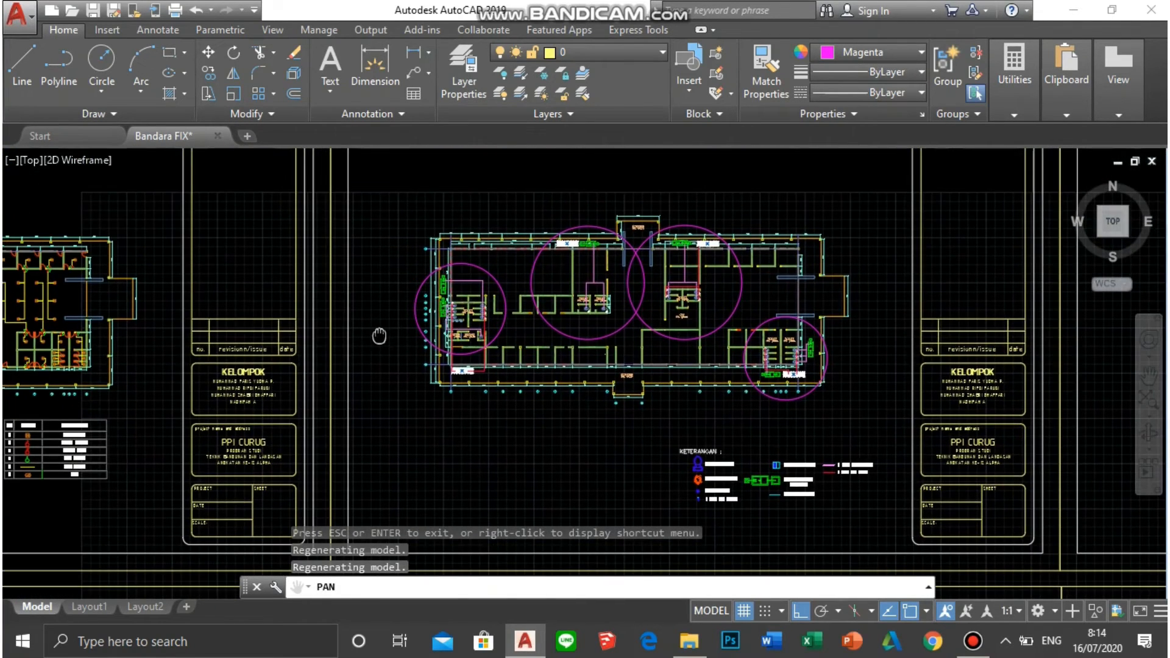
# Inspect the circled left-end block with its toilet, janitor and wudhu rooms, pipe runs and septic tanks.
pyautogui.scroll(2, 383, 313)
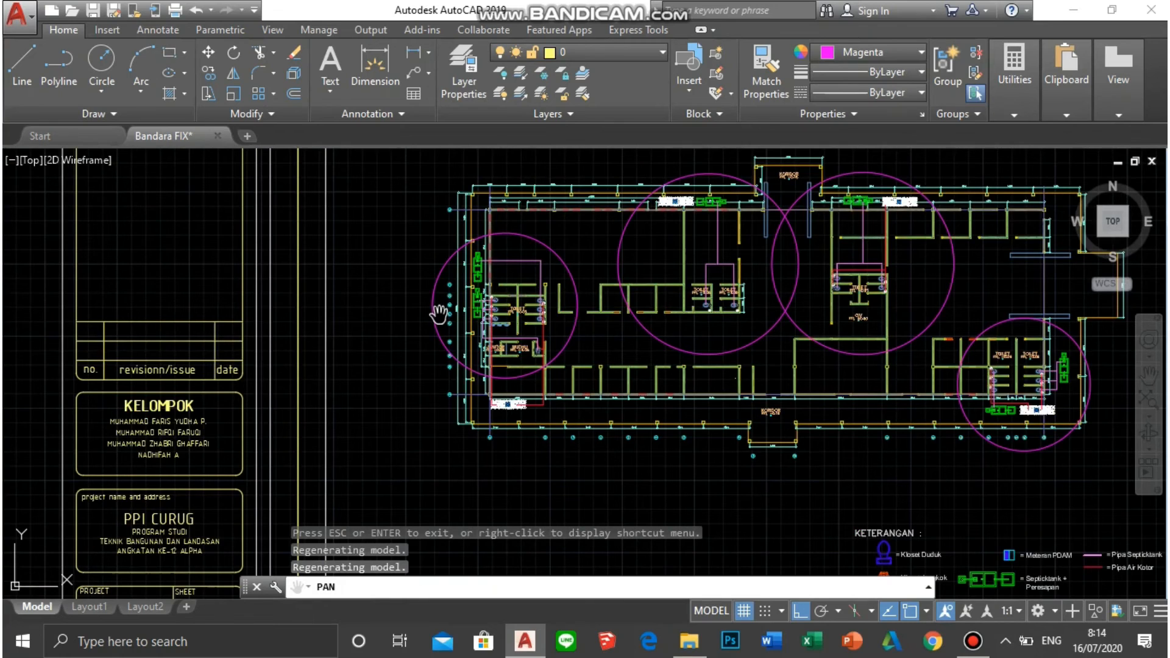
pyautogui.scroll(5, 487, 271)
pyautogui.moveTo(420, 444); pyautogui.dragTo(562, 287)
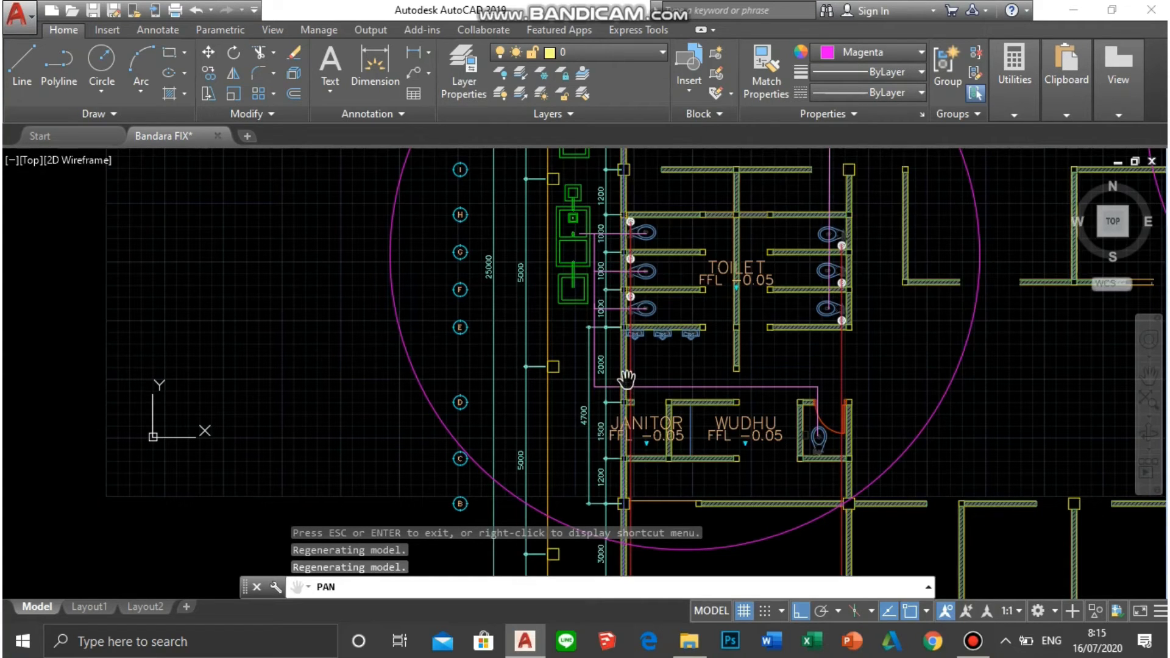
pyautogui.scroll(-3, 627, 379)
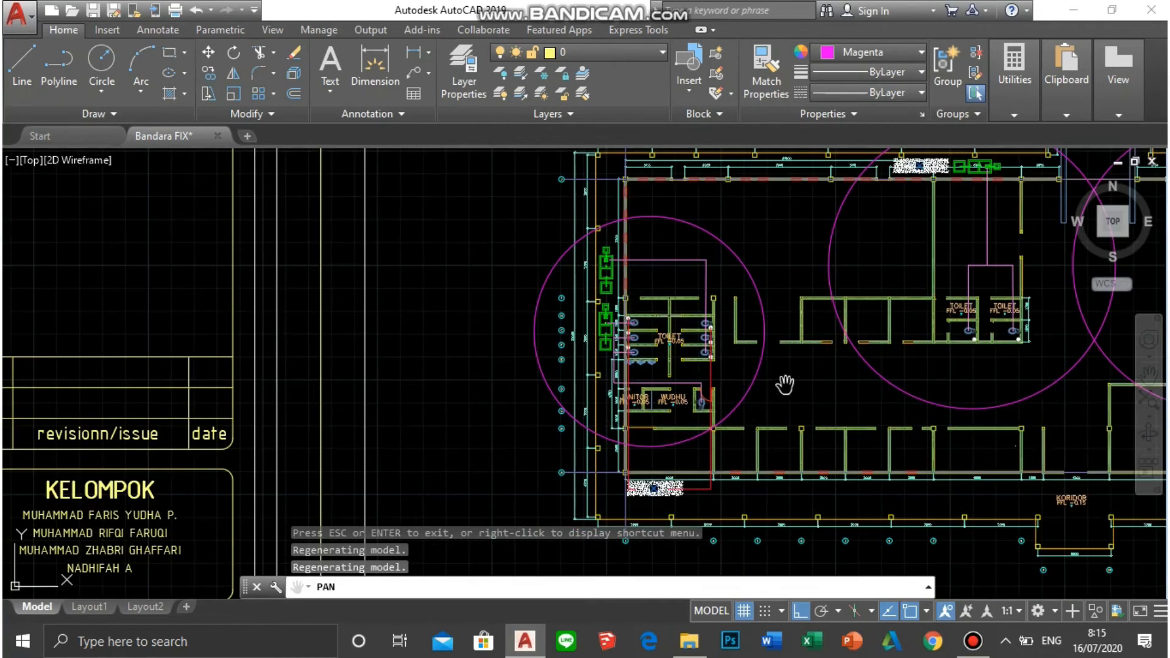
# Inspect the septic tanks and hatched water meter areas along the upper wall serving the two middle toilet groups.
pyautogui.scroll(-2, 787, 384)
pyautogui.scroll(1, 635, 387)
pyautogui.scroll(1, 616, 358)
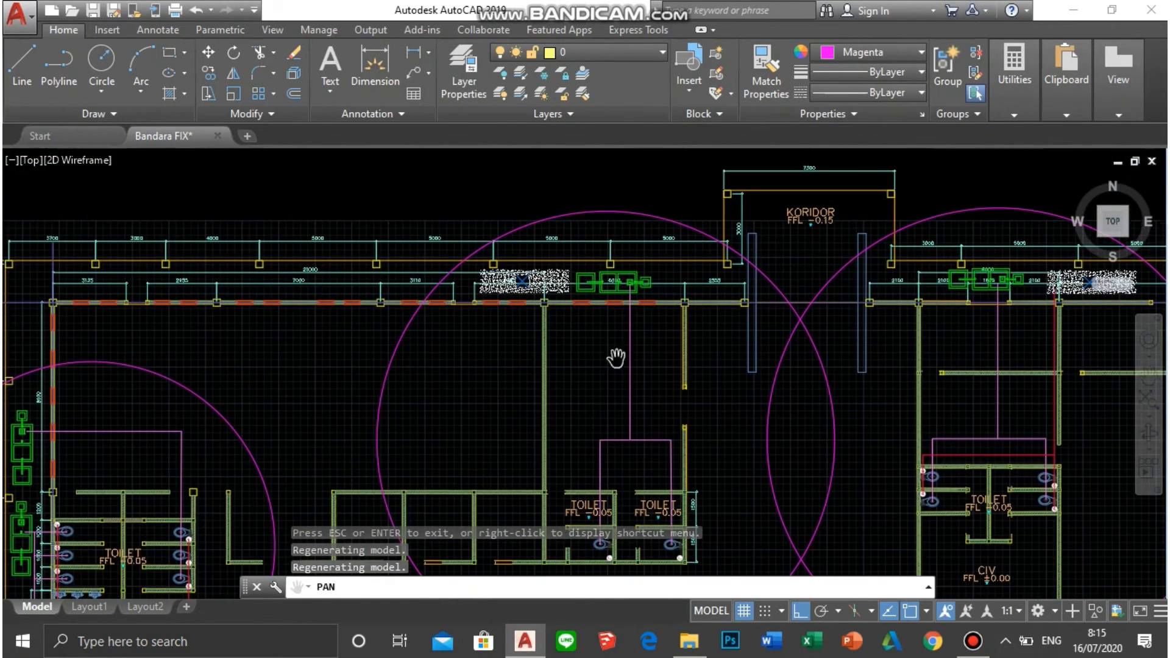
pyautogui.scroll(5, 631, 271)
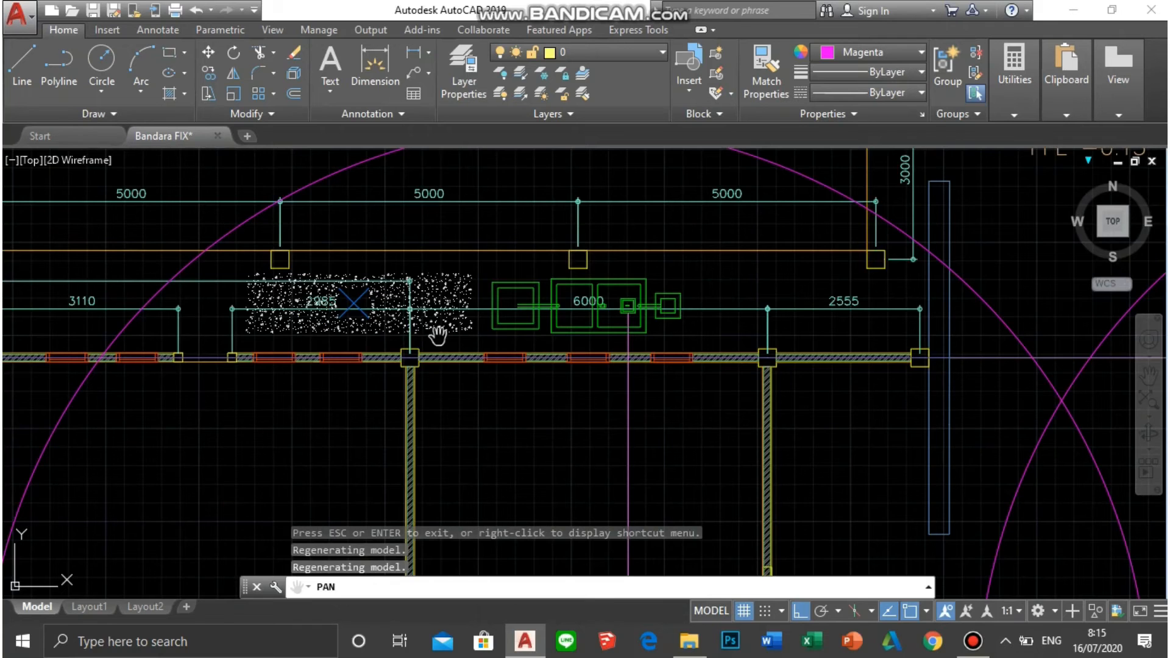
pyautogui.scroll(-6, 487, 391)
pyautogui.moveTo(381, 345); pyautogui.dragTo(462, 281)
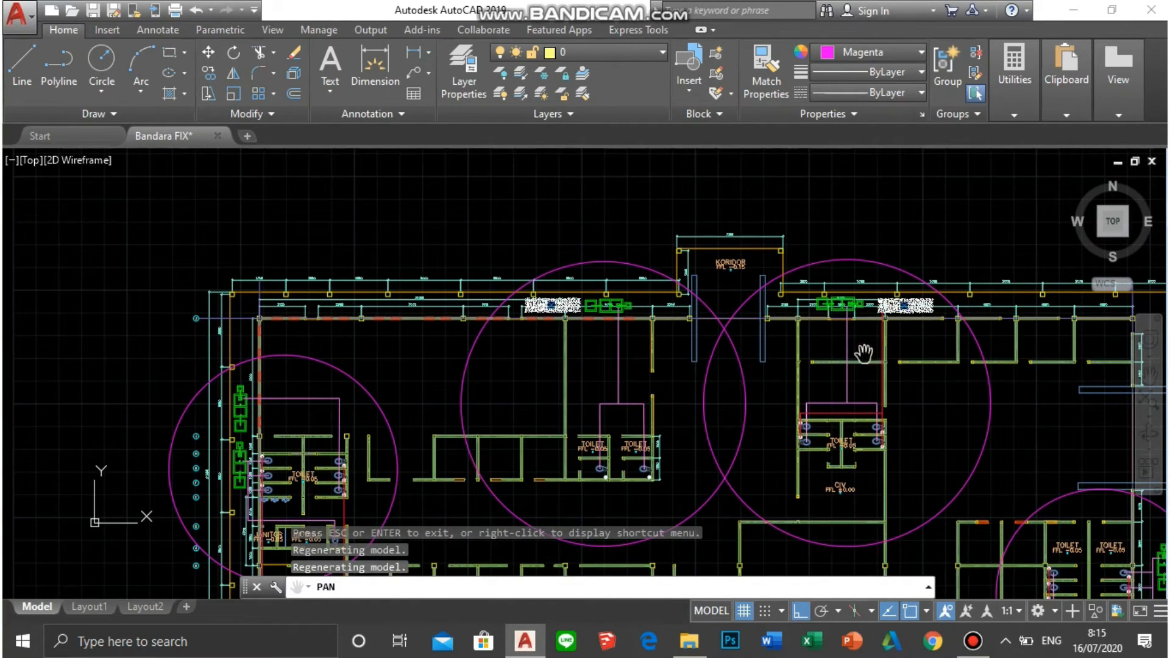
pyautogui.scroll(6, 884, 305)
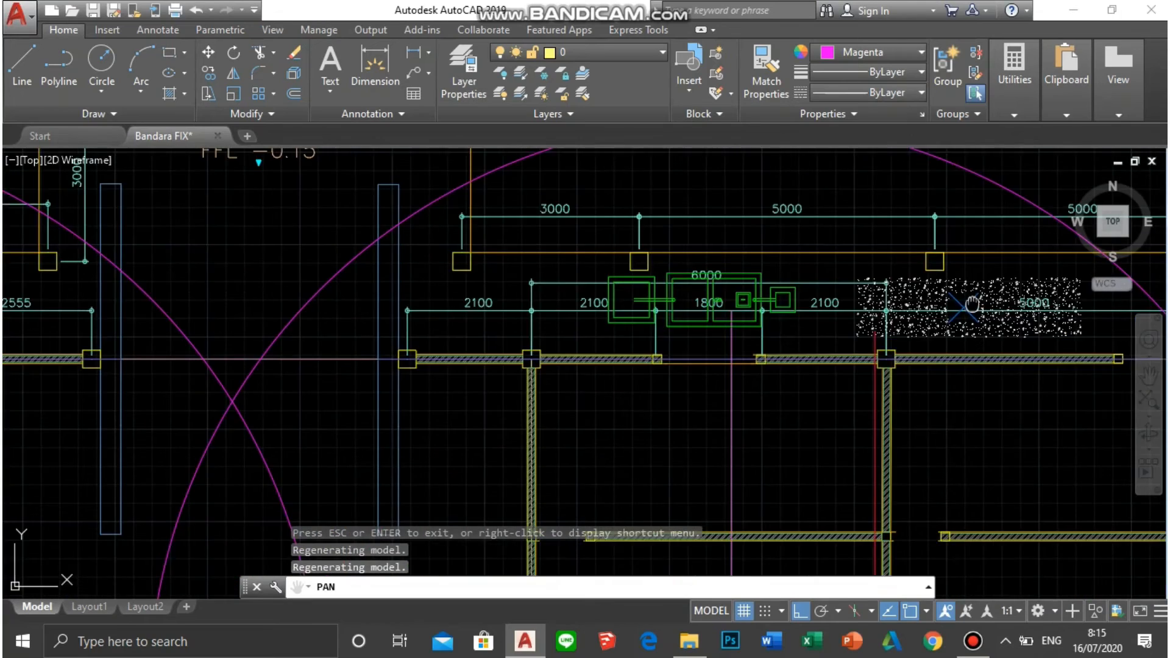
pyautogui.moveTo(972, 304); pyautogui.dragTo(598, 309)
pyautogui.scroll(-5, 755, 377)
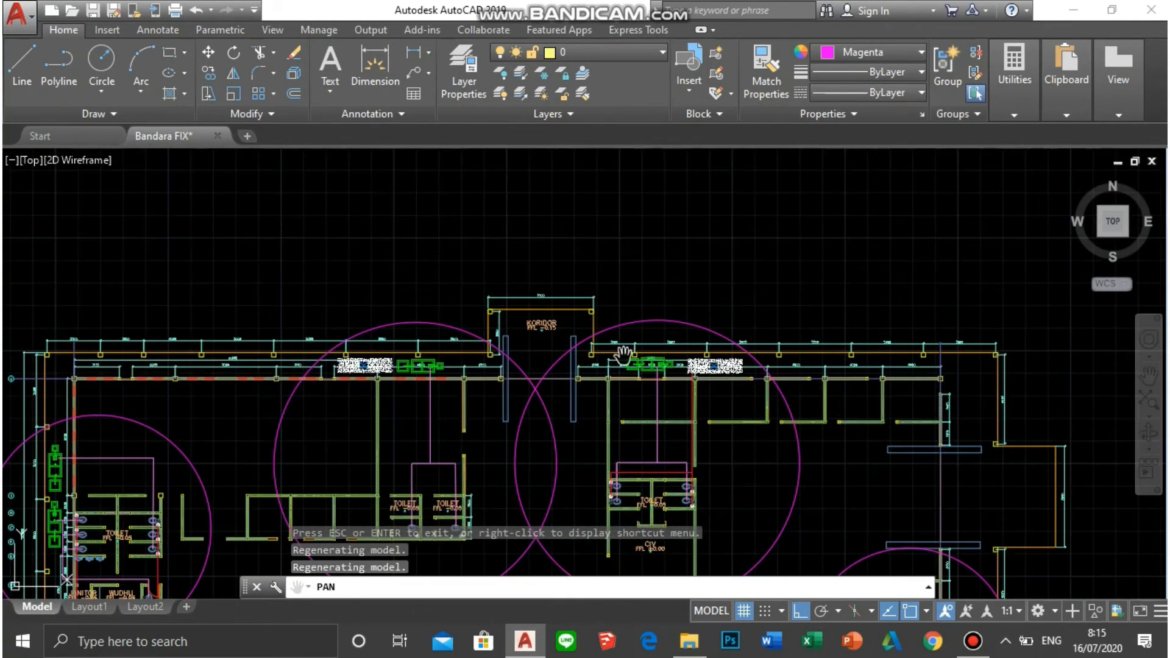
# Inspect the lower-right toilets' pipework and the two septic tanks beside and below them.
pyautogui.scroll(-2, 625, 359)
pyautogui.scroll(1, 667, 435)
pyautogui.scroll(-1, 670, 434)
pyautogui.scroll(4, 771, 427)
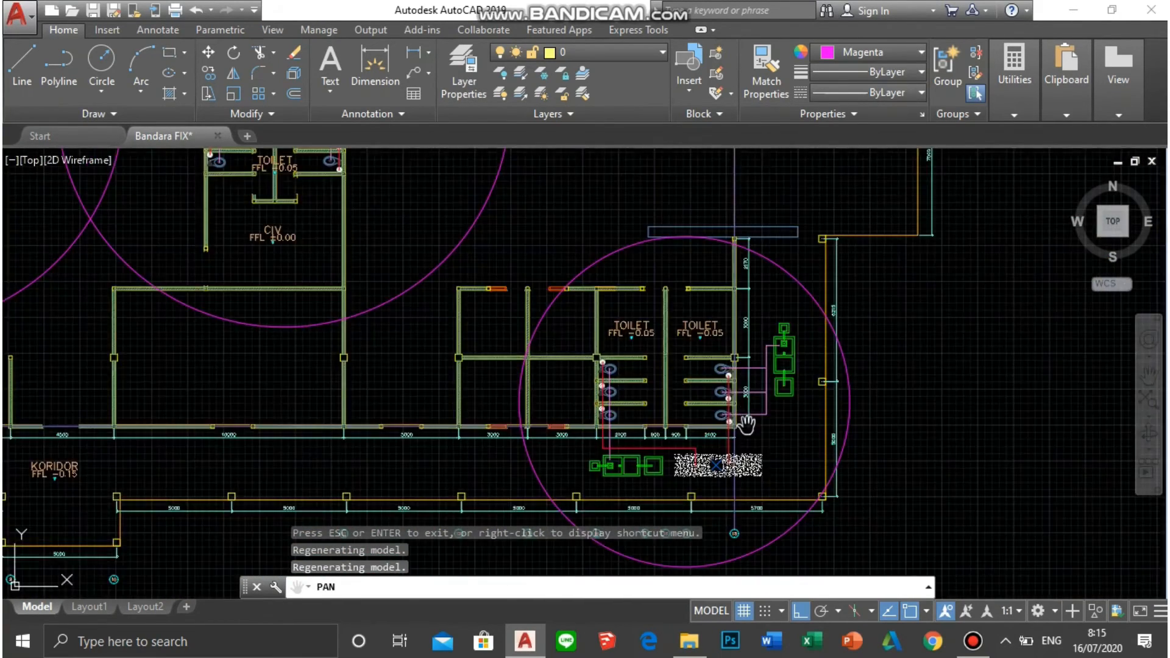
pyautogui.scroll(2, 825, 371)
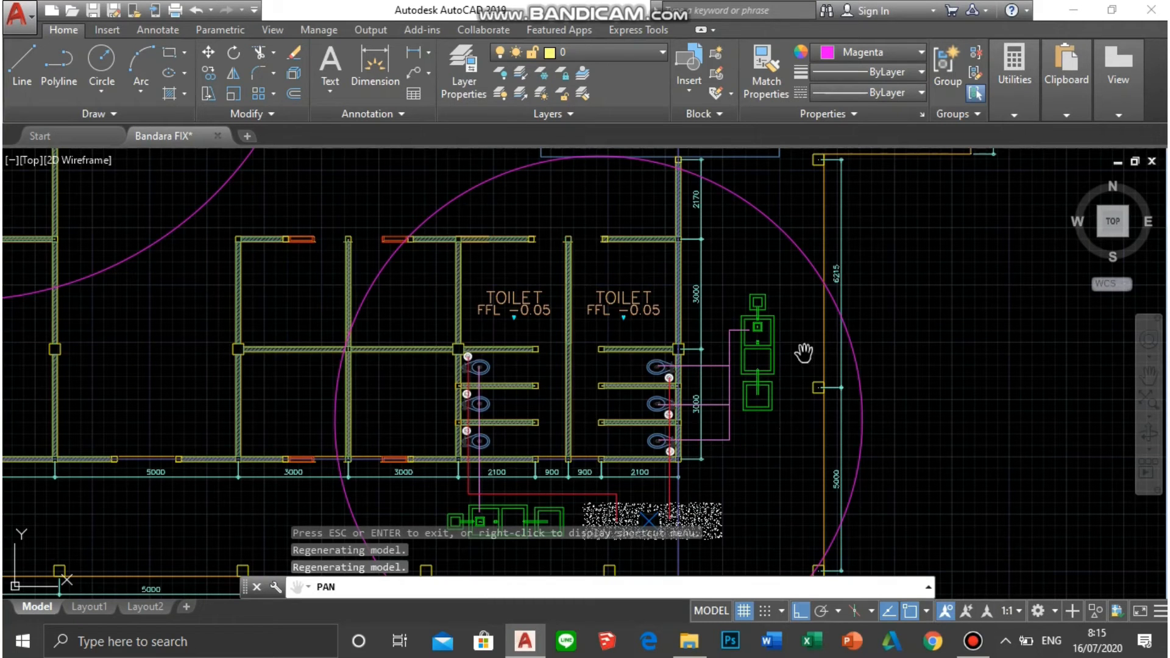
pyautogui.scroll(-2, 627, 392)
# Move on to the septic tank detail sheet and read the layer and pipe callouts of the BAK PERESAPAN section.
pyautogui.moveTo(899, 446); pyautogui.dragTo(184, 315)
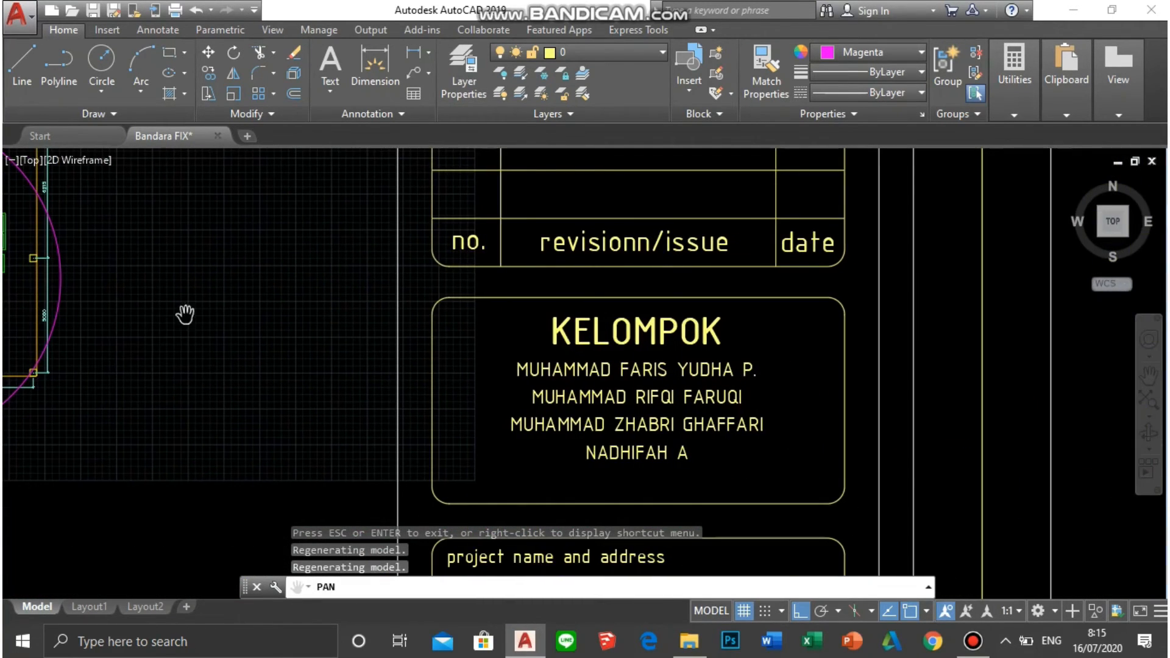
pyautogui.scroll(-4, 529, 399)
pyautogui.moveTo(983, 295); pyautogui.dragTo(534, 439)
pyautogui.moveTo(665, 397); pyautogui.dragTo(579, 326)
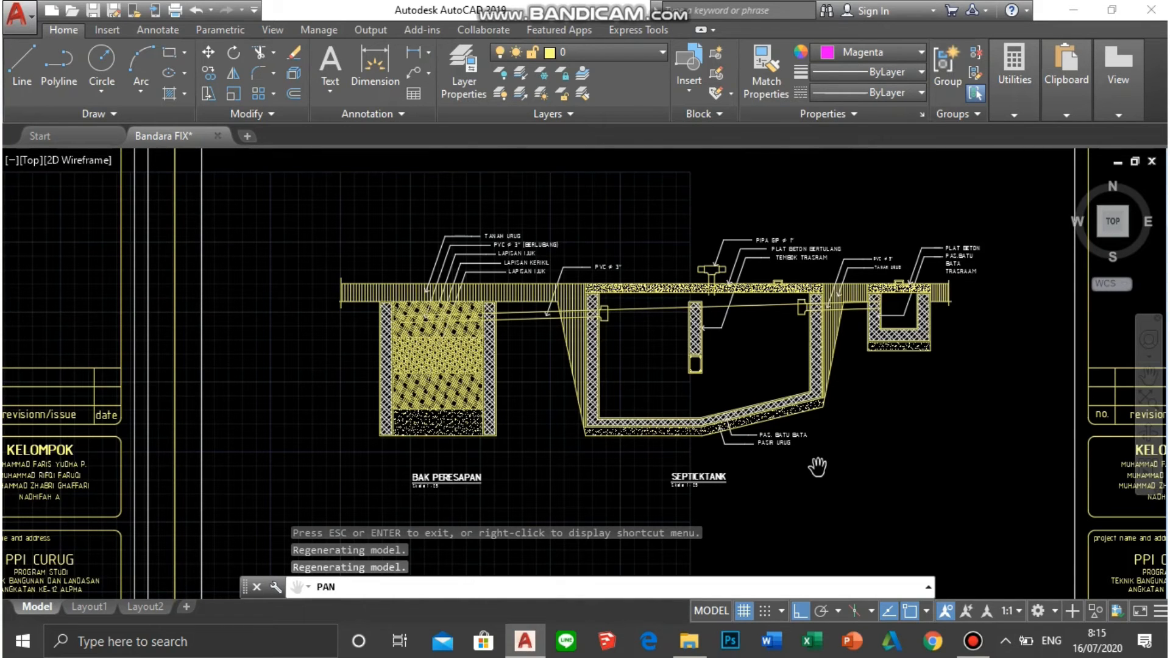
pyautogui.scroll(2, 471, 240)
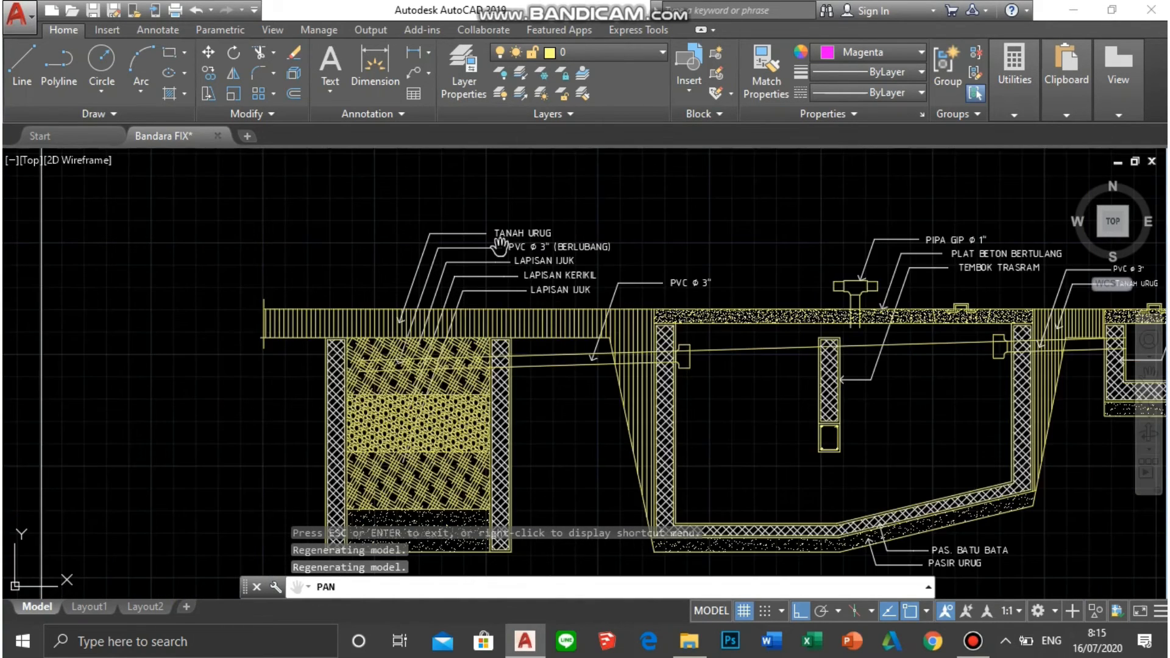
pyautogui.scroll(2, 500, 246)
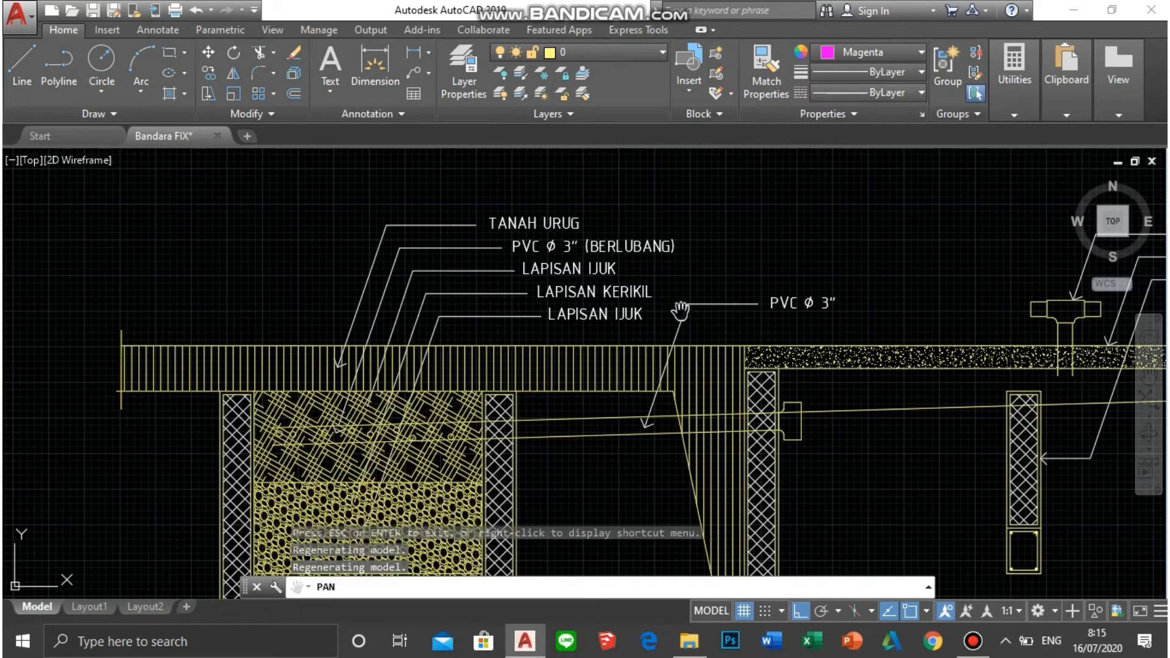
pyautogui.scroll(-4, 348, 214)
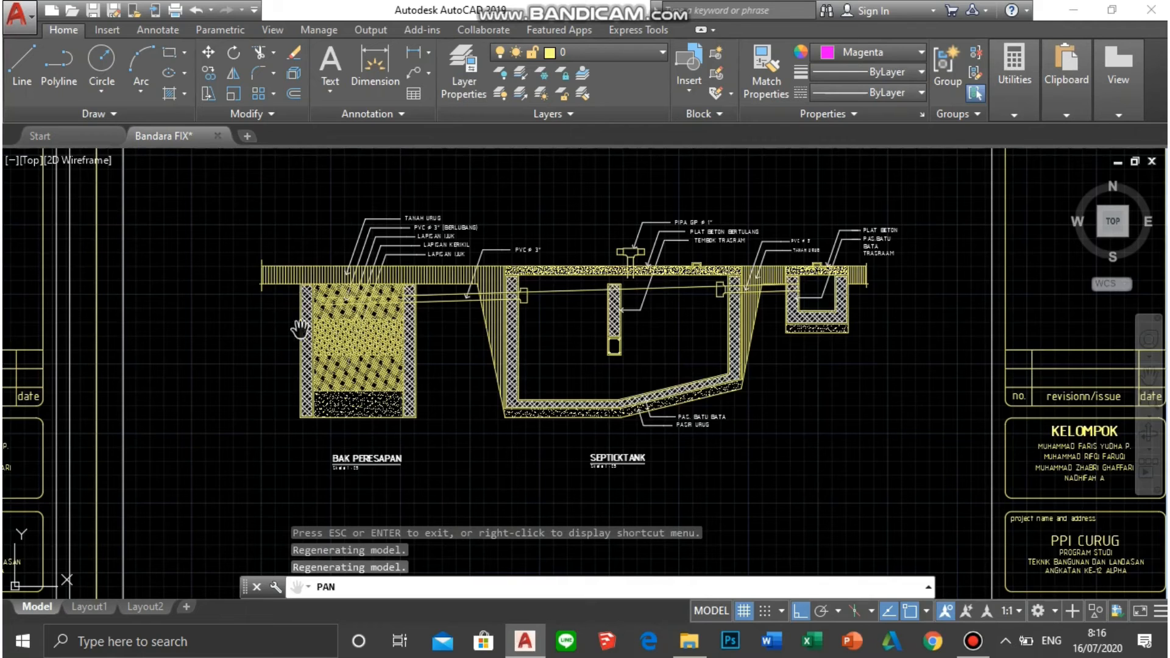
# Examine the fill layers in the BAK PERESAPAN section and the titles and scales under both details.
pyautogui.scroll(2, 316, 352)
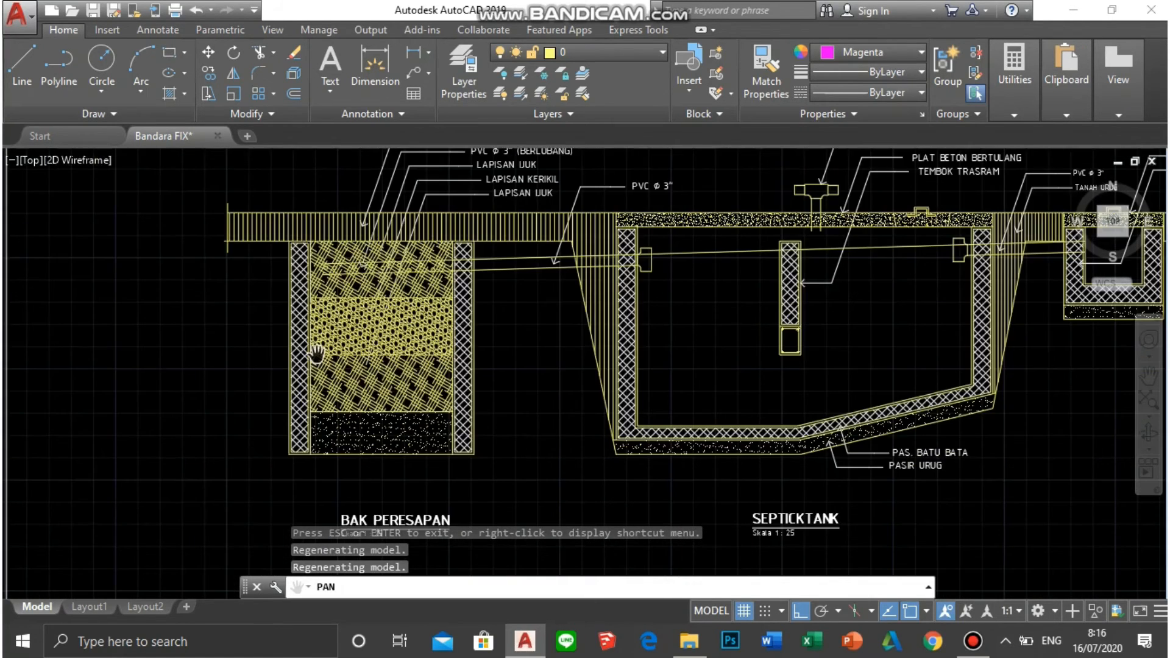
pyautogui.scroll(-4, 316, 352)
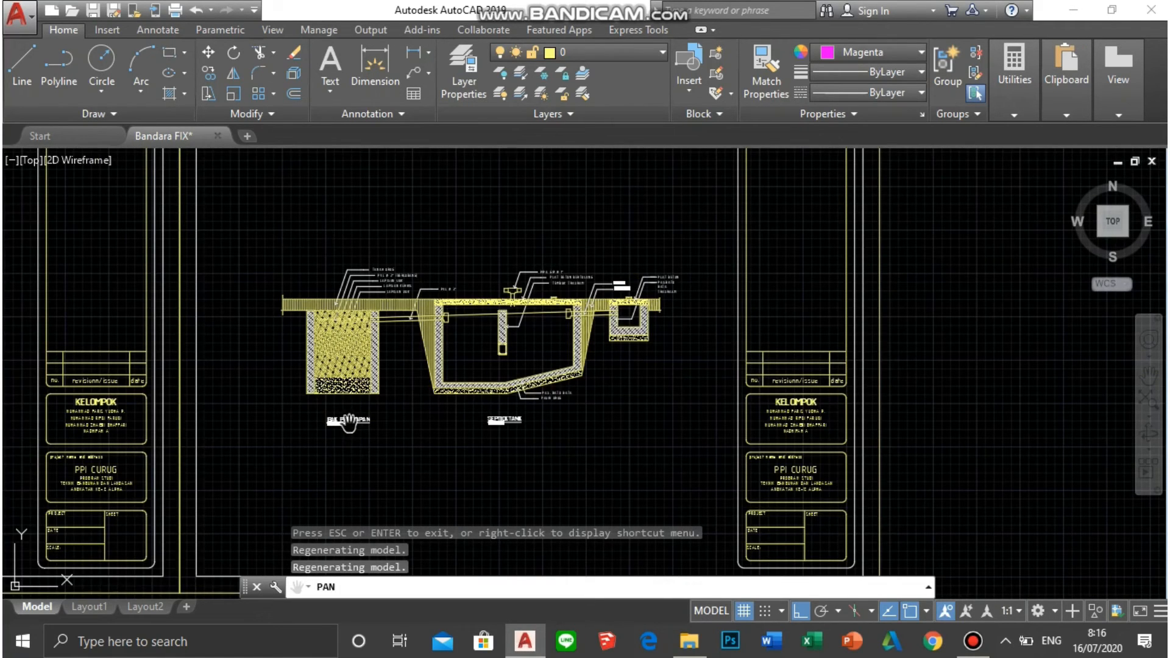
pyautogui.scroll(4, 344, 421)
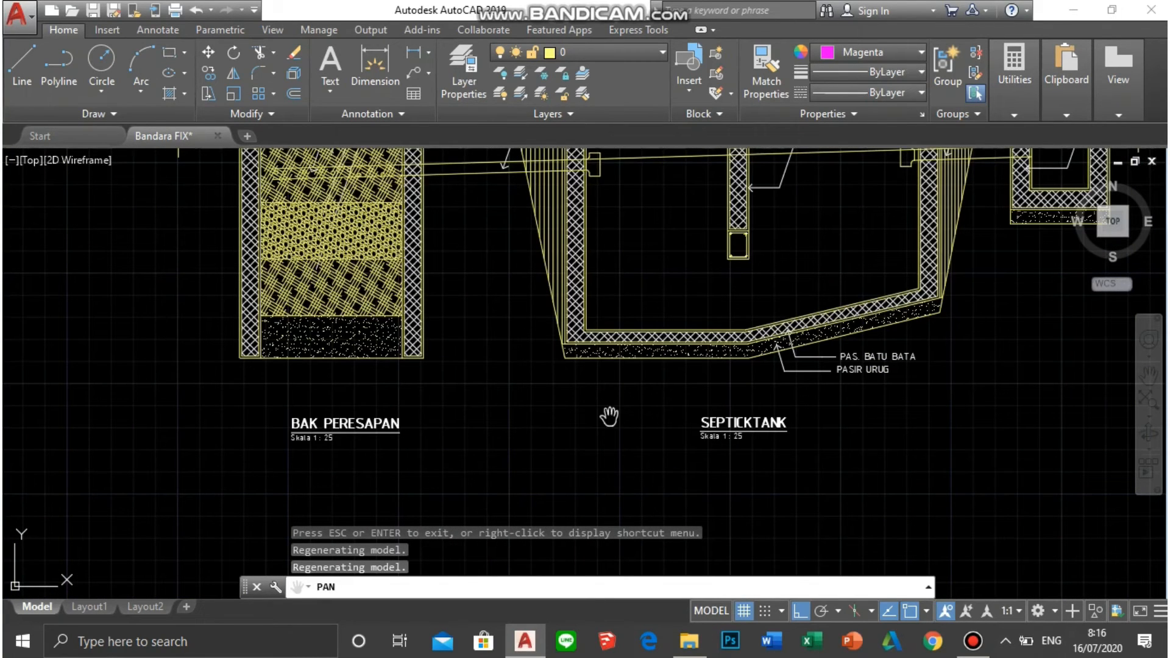
pyautogui.scroll(-2, 577, 410)
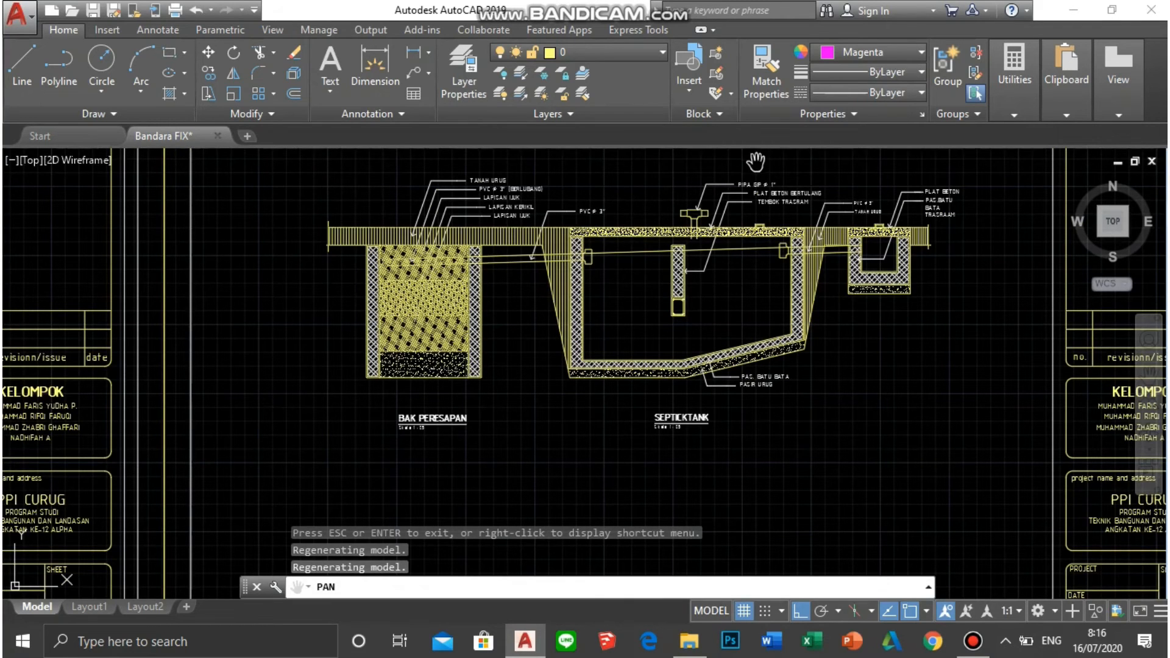
# Read the SEPTICKTANK section's pipe, slab and wall callouts, following the section across to the small inlet chamber.
pyautogui.scroll(4, 756, 162)
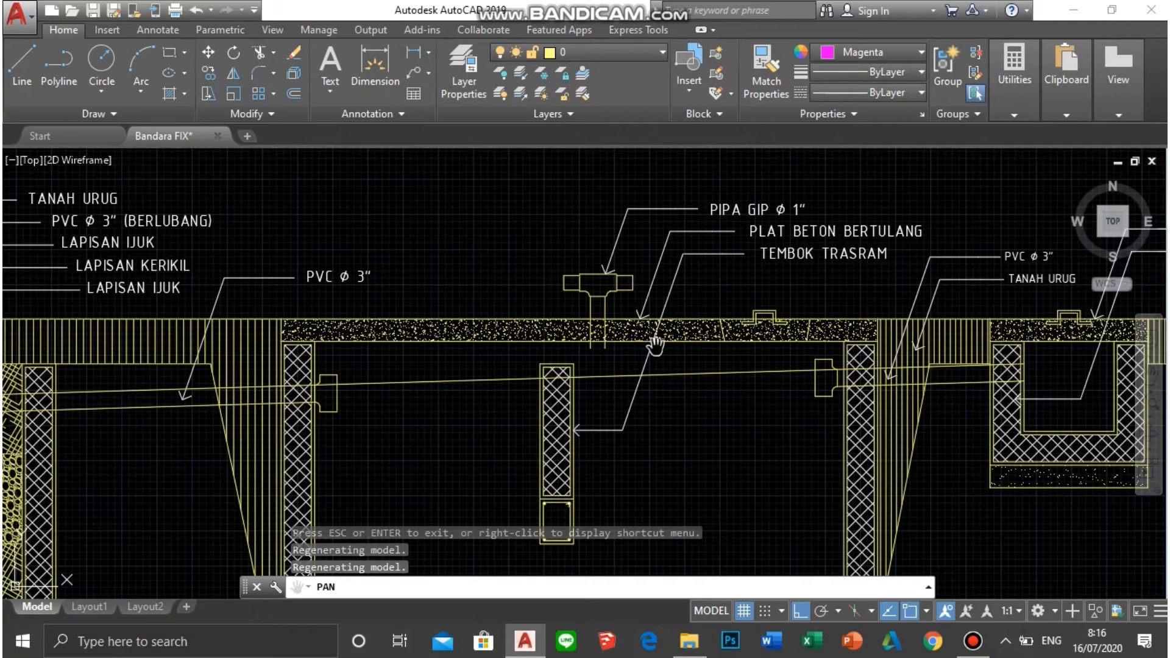
pyautogui.moveTo(668, 342); pyautogui.dragTo(658, 276)
pyautogui.moveTo(713, 247); pyautogui.dragTo(661, 267)
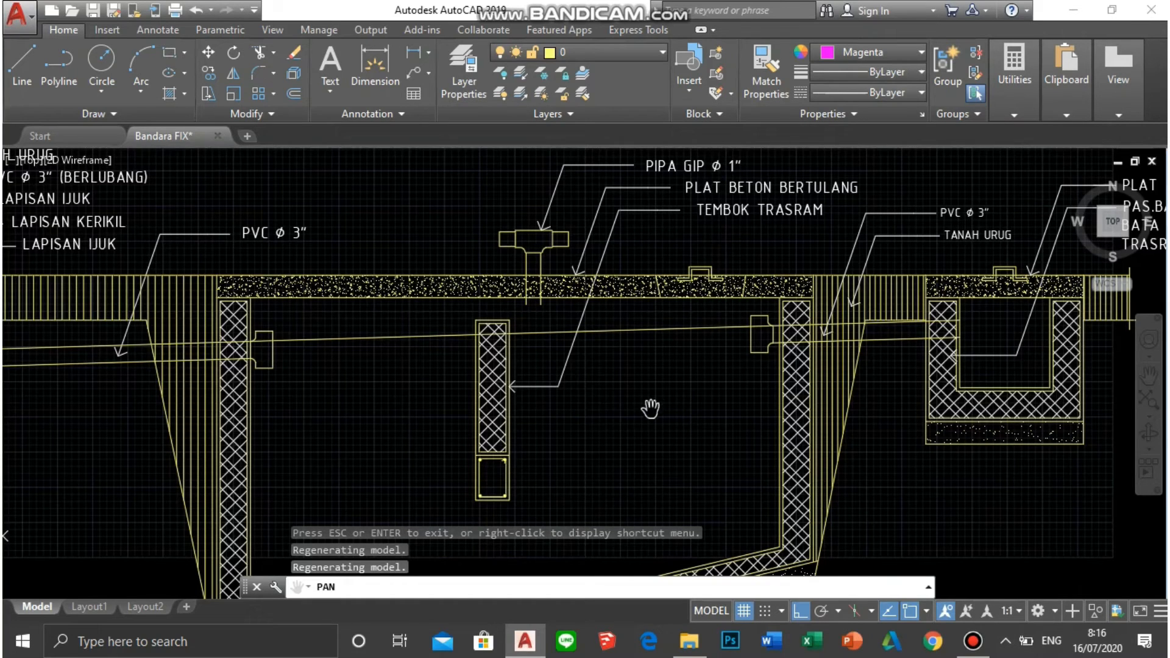
pyautogui.moveTo(650, 408)
pyautogui.mouseDown()
pyautogui.moveTo(546, 340)
pyautogui.moveTo(511, 332)
pyautogui.mouseUp()
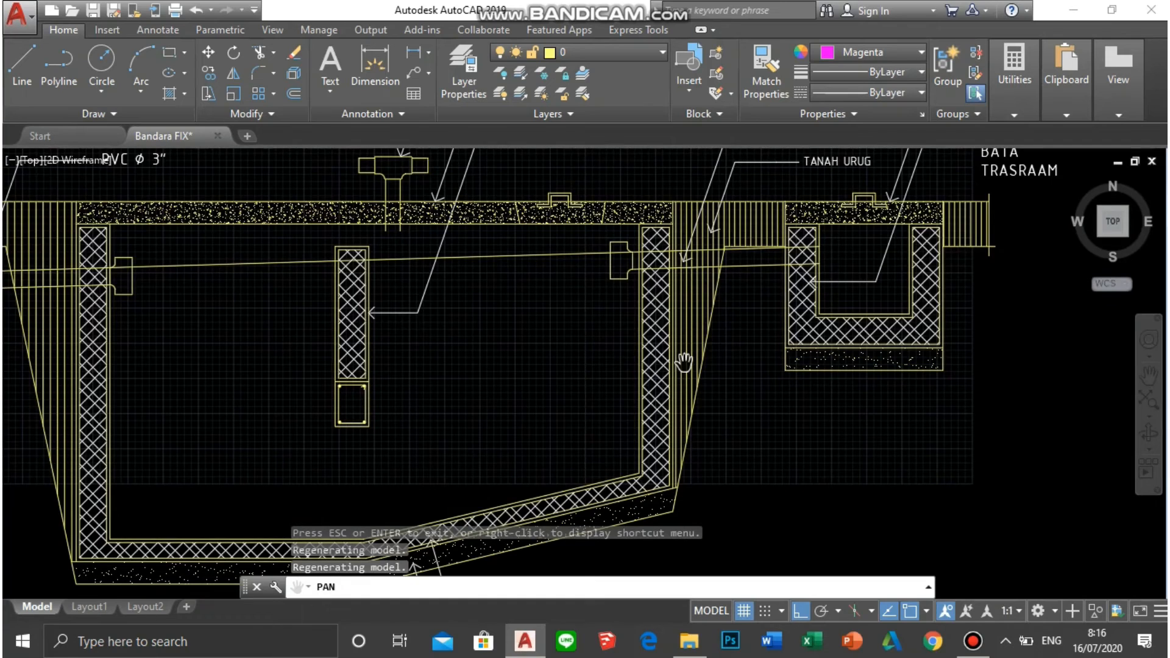
pyautogui.moveTo(819, 262)
pyautogui.mouseDown()
pyautogui.moveTo(766, 310)
pyautogui.moveTo(680, 329)
pyautogui.mouseUp()
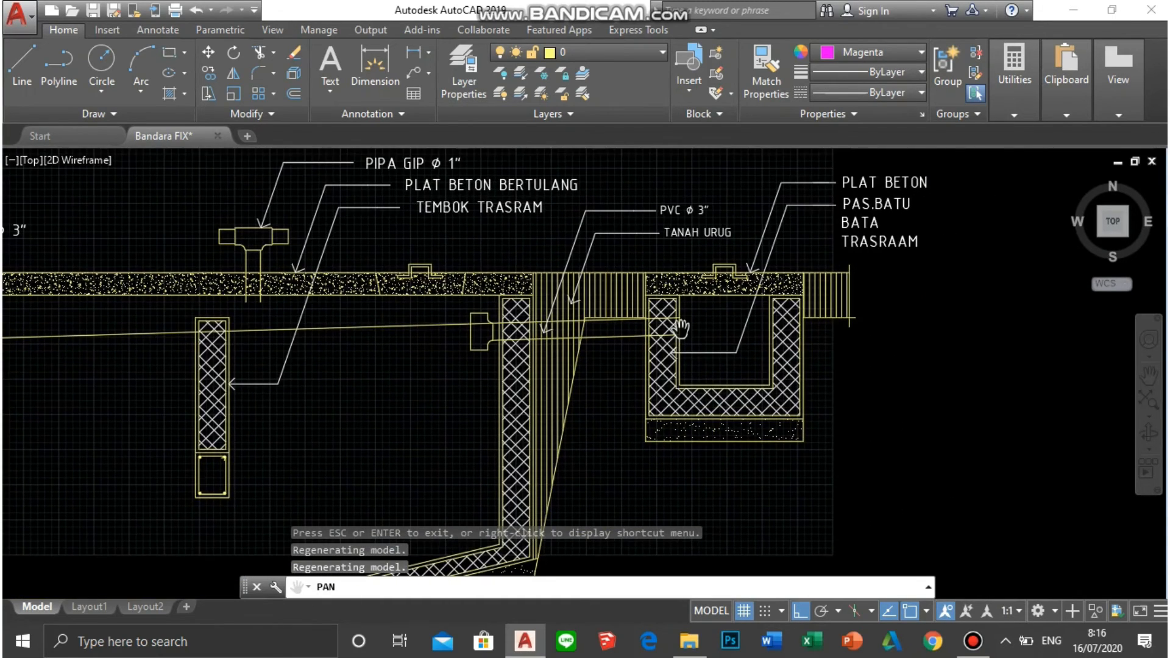
# Examine the sloped base of the SEPTICKTANK section with its PAS. BATU BATA and PASIR URUG callouts.
pyautogui.scroll(-3, 681, 330)
pyautogui.moveTo(483, 410); pyautogui.dragTo(689, 272)
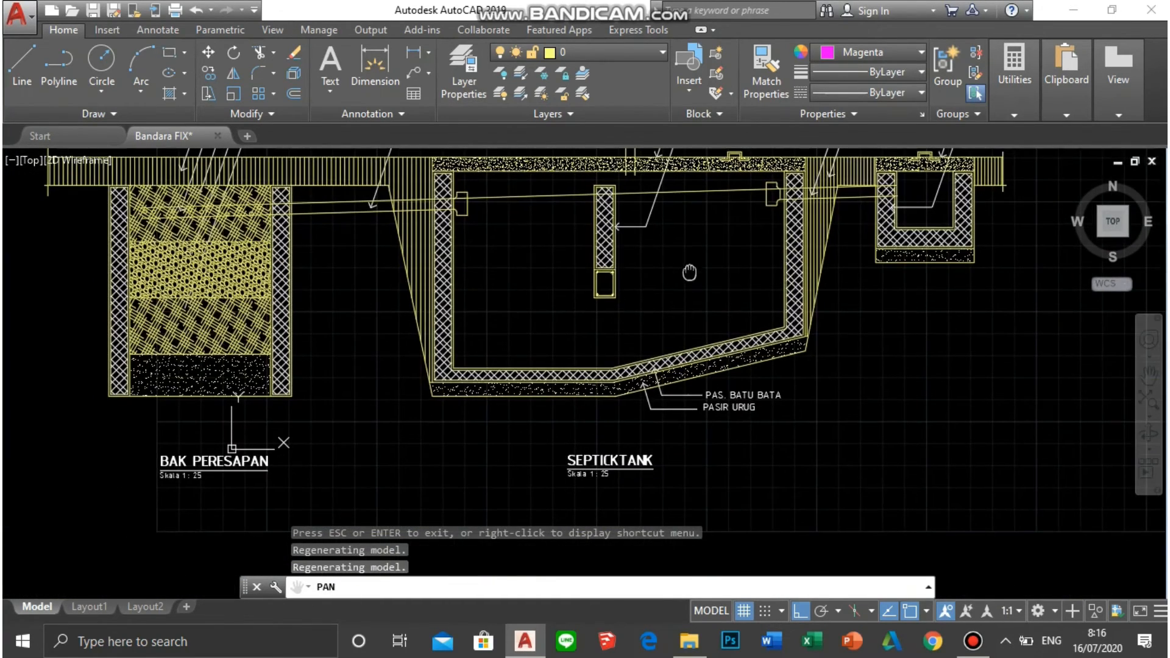
pyautogui.scroll(2, 710, 392)
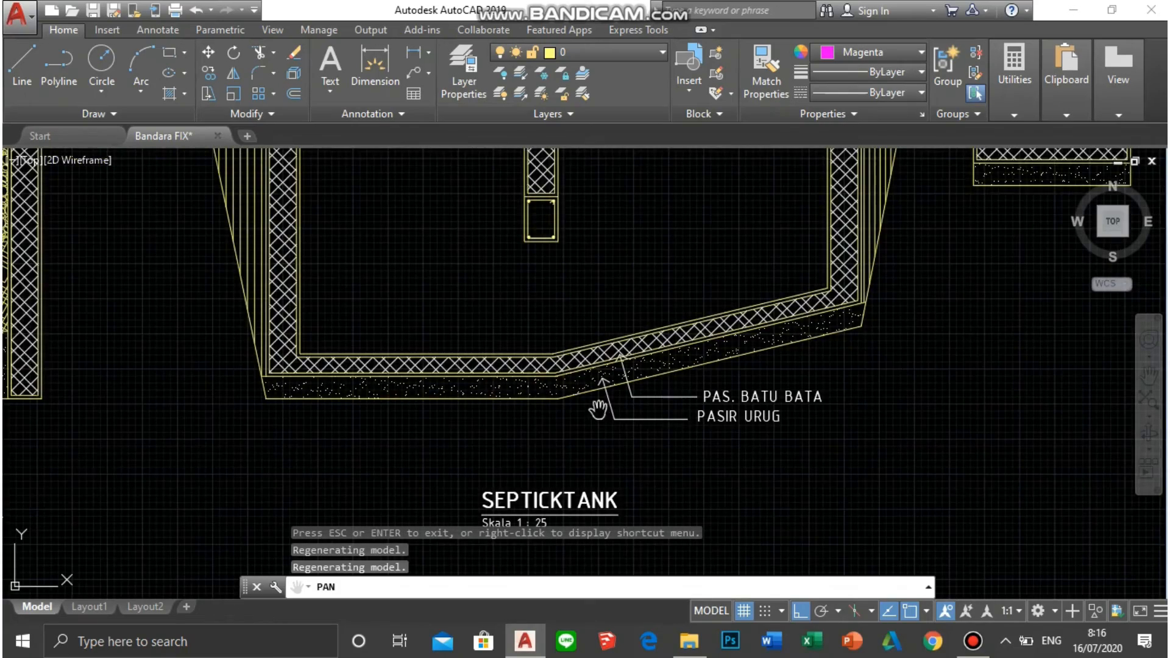
# Leave the septic tank details and bring the full floor plan with the door and window tags into view.
pyautogui.scroll(-5, 559, 368)
pyautogui.moveTo(375, 387); pyautogui.dragTo(733, 292)
pyautogui.scroll(-4, 733, 292)
pyautogui.moveTo(502, 376); pyautogui.dragTo(873, 273)
pyautogui.moveTo(355, 349); pyautogui.dragTo(750, 370)
pyautogui.scroll(6, 520, 417)
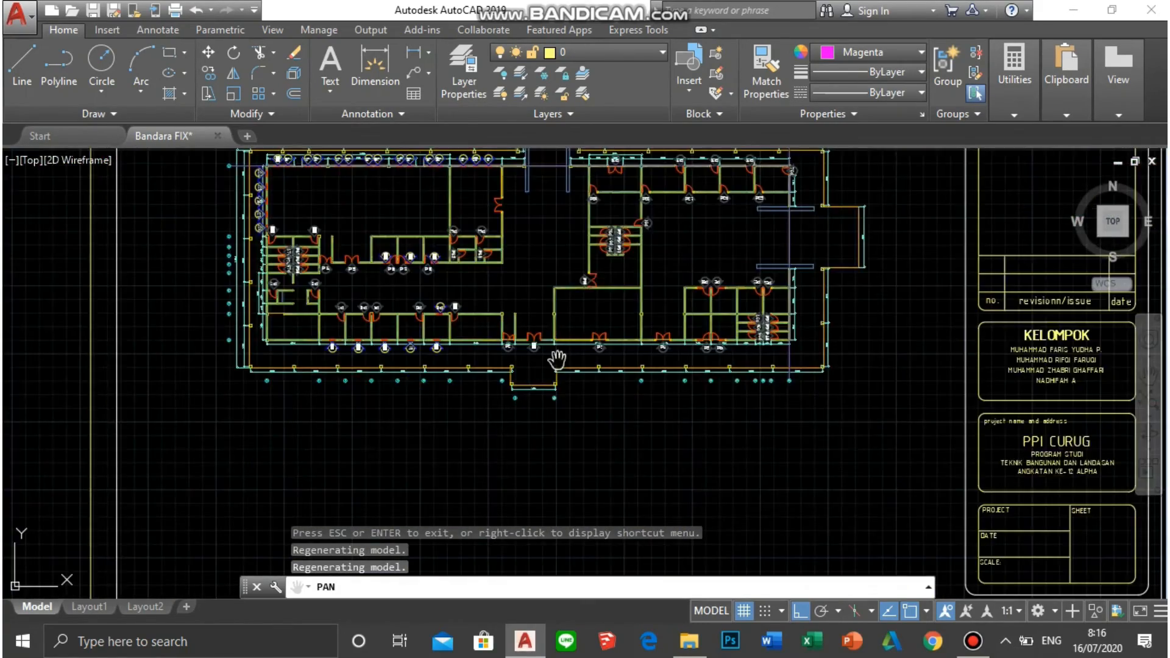
pyautogui.moveTo(556, 360); pyautogui.dragTo(628, 432)
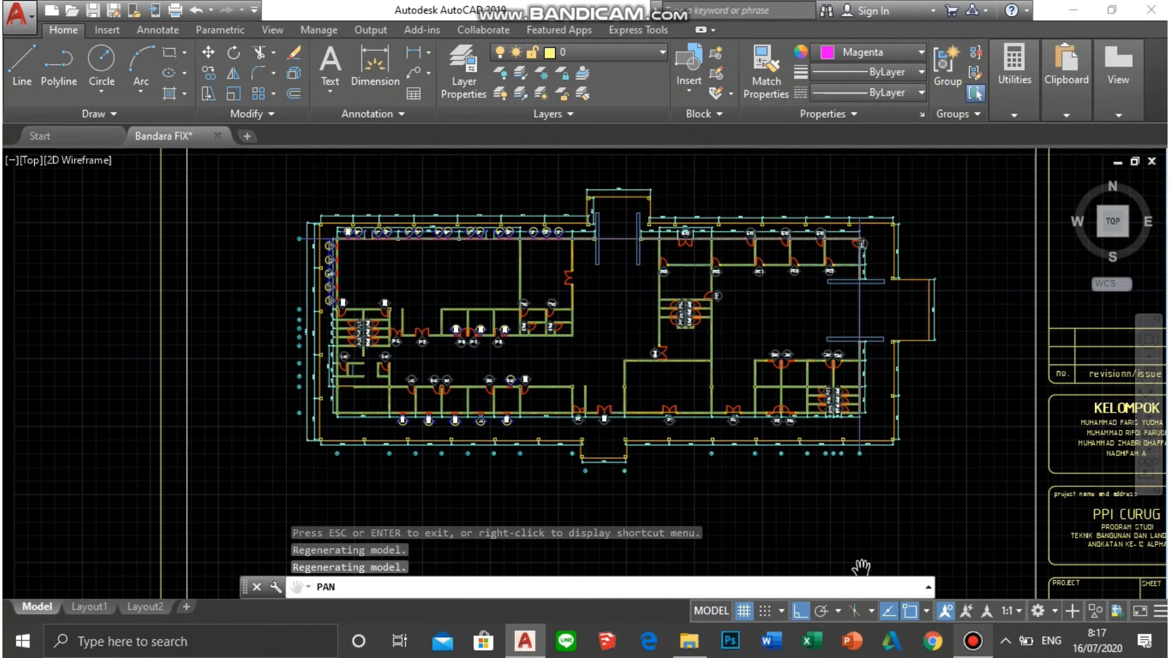
pyautogui.click(974, 641)
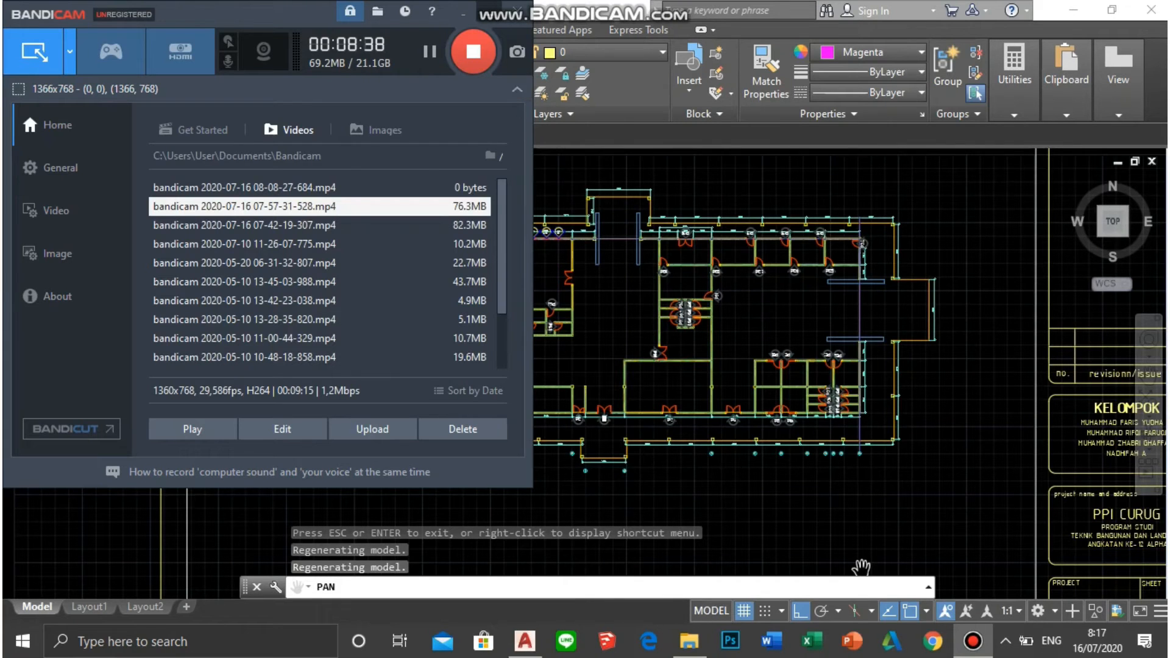
pyautogui.click(973, 642)
pyautogui.scroll(2, 529, 377)
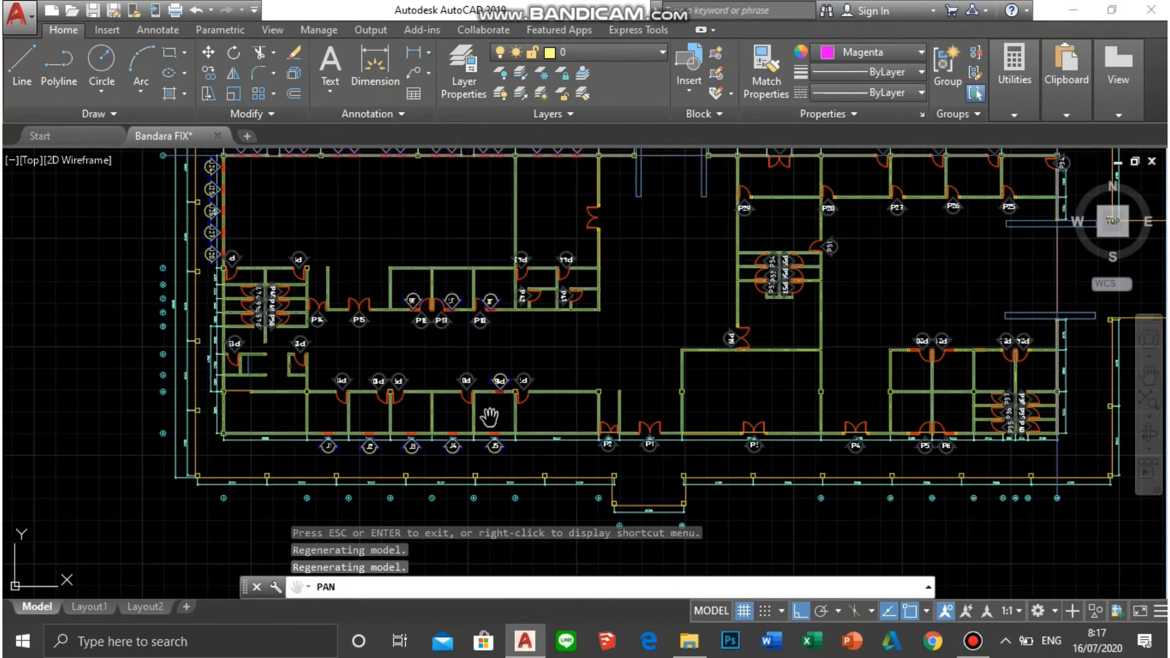
pyautogui.scroll(-2, 490, 417)
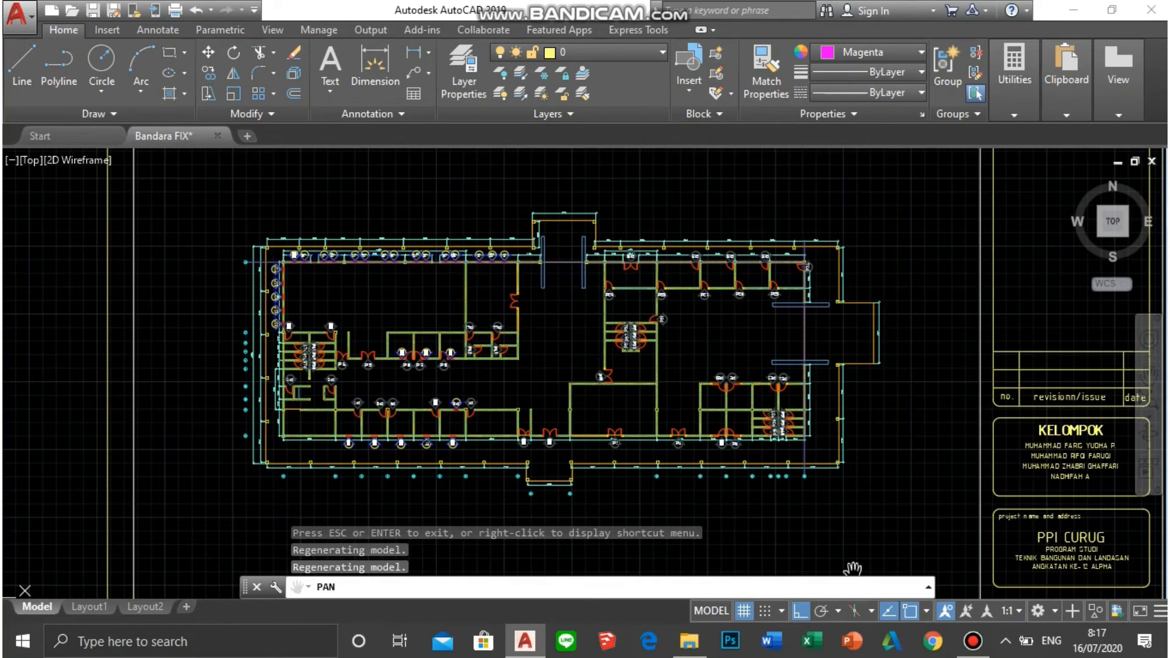
pyautogui.moveTo(538, 246); pyautogui.dragTo(654, 231)
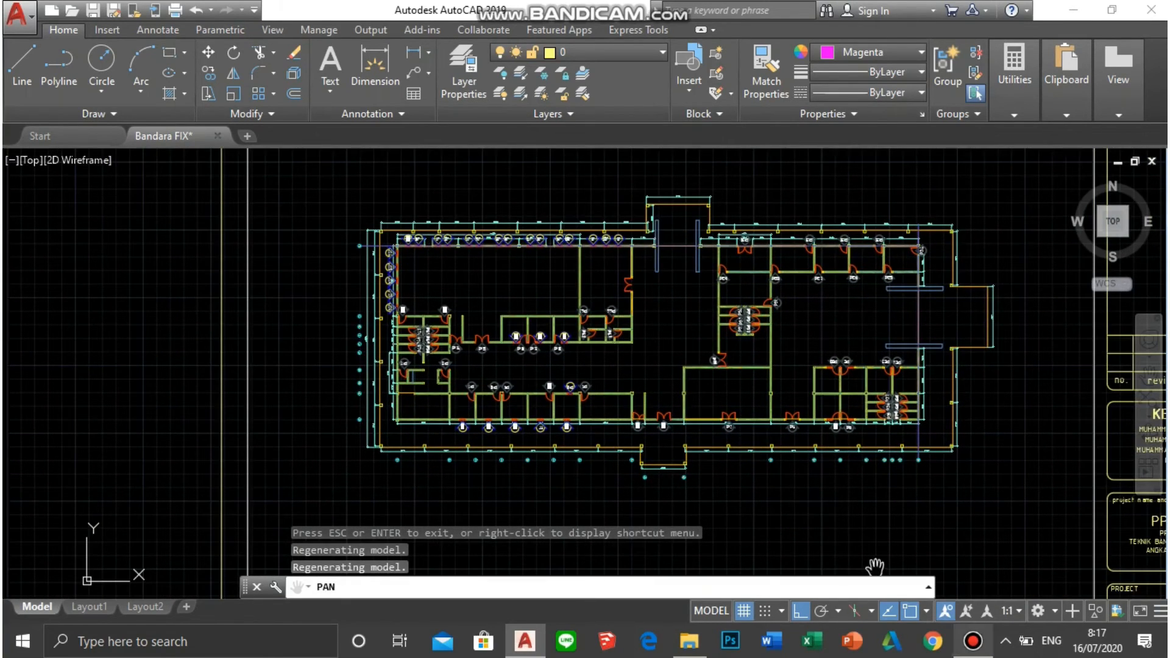
pyautogui.moveTo(931, 466); pyautogui.dragTo(822, 457)
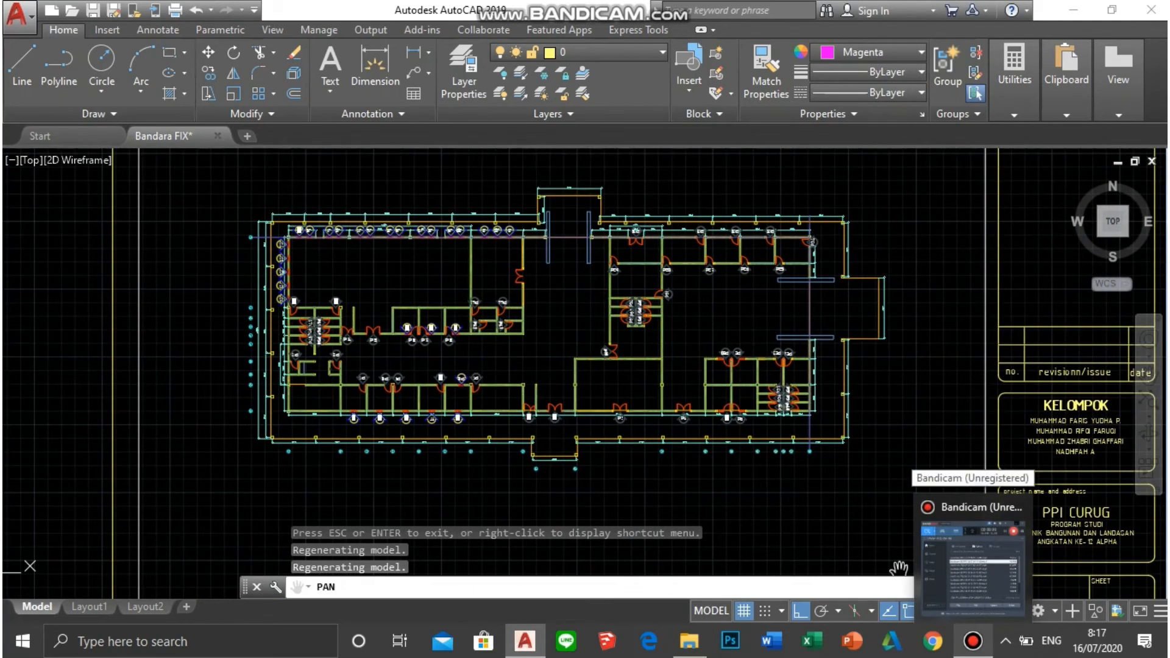
pyautogui.click(972, 642)
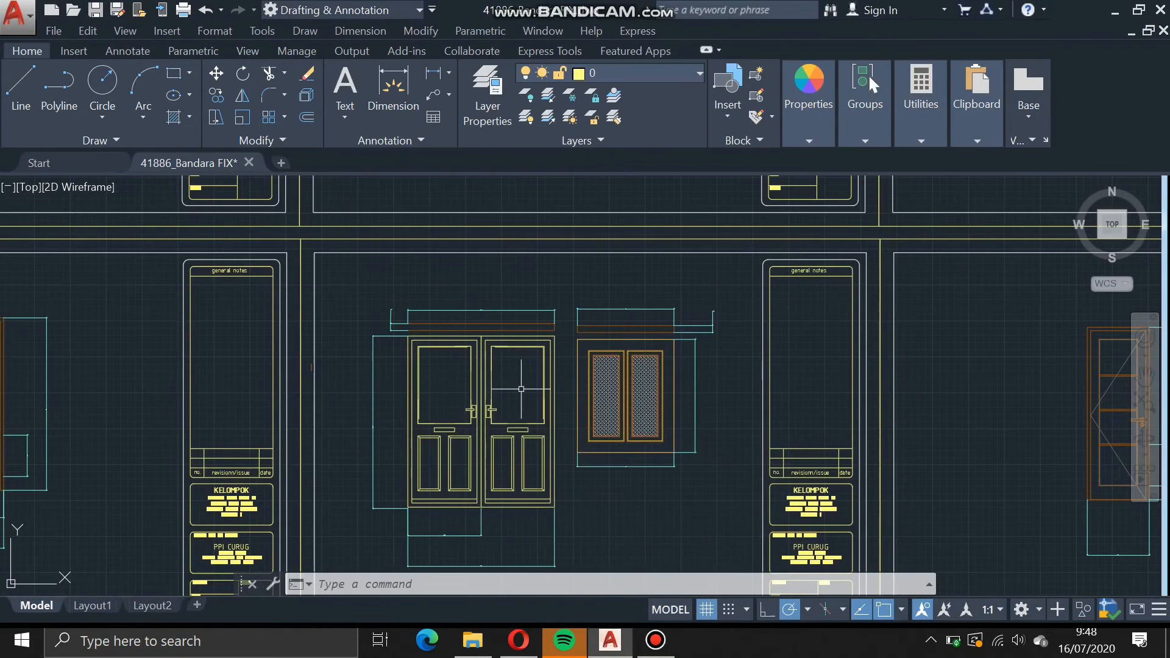
# Go to the sheet with the brown glazed double door elevation and examine its leaves and dimension lines.
pyautogui.moveTo(305, 392); pyautogui.dragTo(946, 313, button='middle')
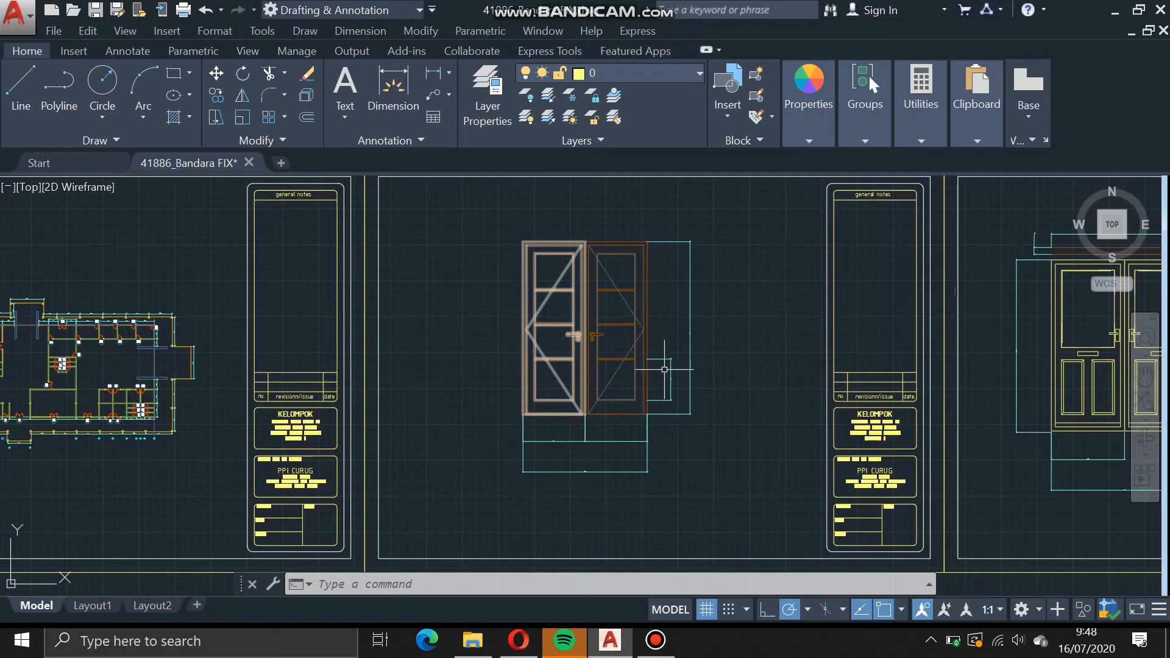
pyautogui.scroll(2, 508, 316)
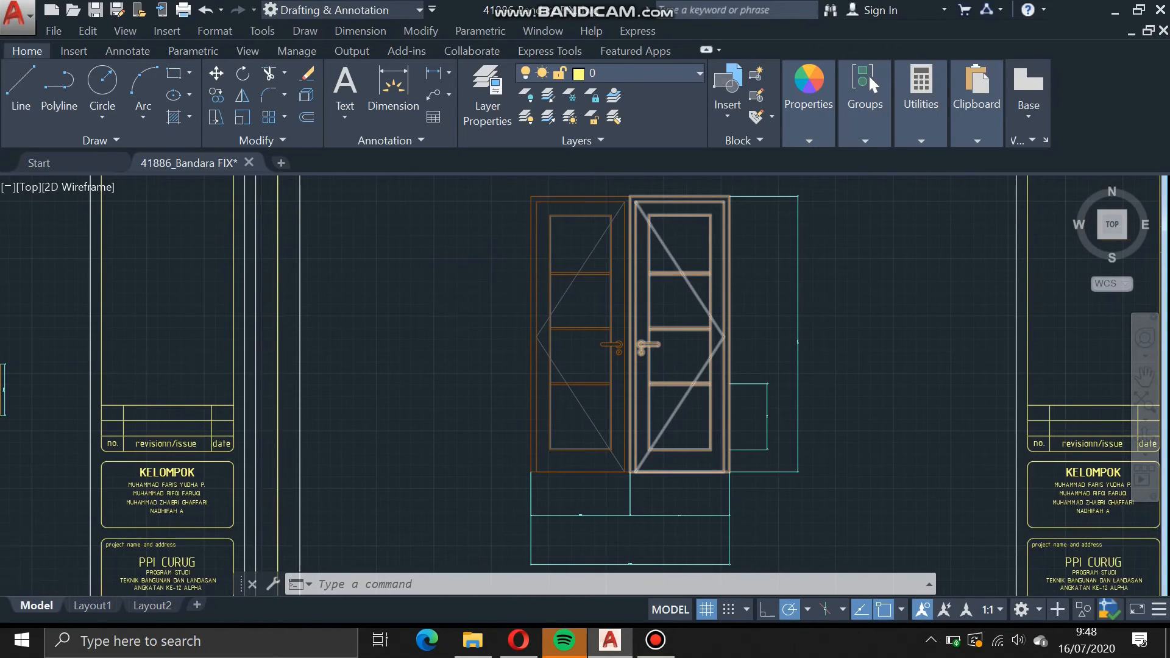
pyautogui.scroll(-2, 481, 283)
pyautogui.moveTo(404, 315)
pyautogui.mouseDown(button='middle')
pyautogui.moveTo(538, 370)
pyautogui.moveTo(447, 319)
pyautogui.mouseUp(button='middle')
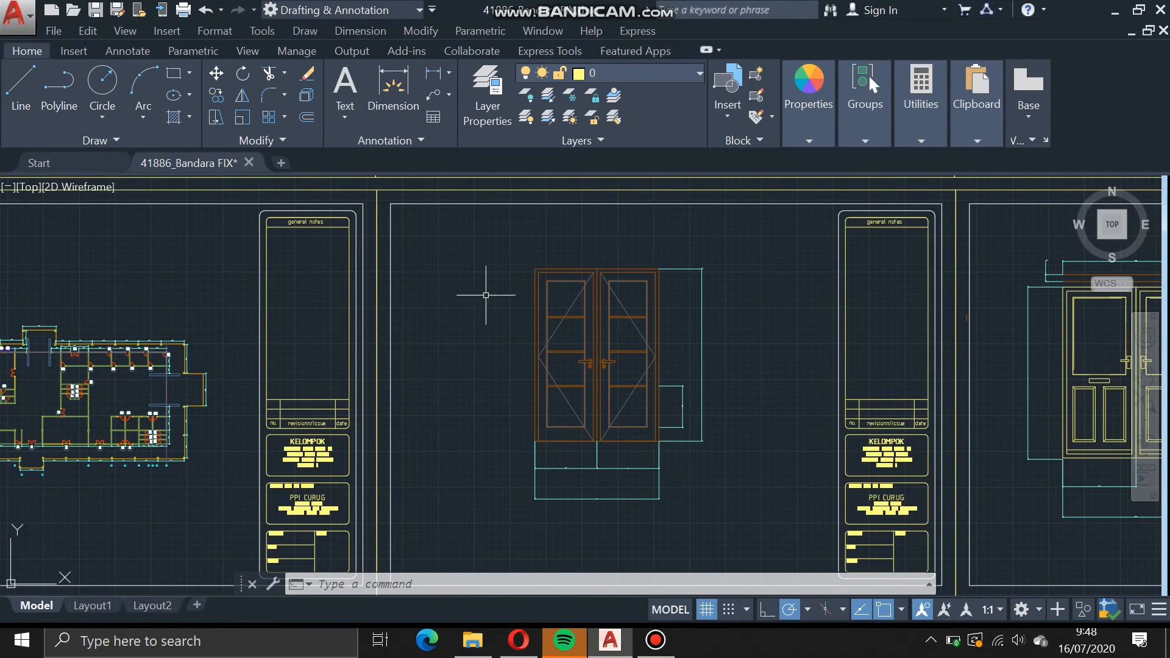
# Return to the door and window plan and locate door tags P1 to P6 along the lower exterior wall.
pyautogui.moveTo(491, 293)
pyautogui.mouseDown(button='middle')
pyautogui.moveTo(481, 405)
pyautogui.moveTo(780, 530)
pyautogui.mouseUp(button='middle')
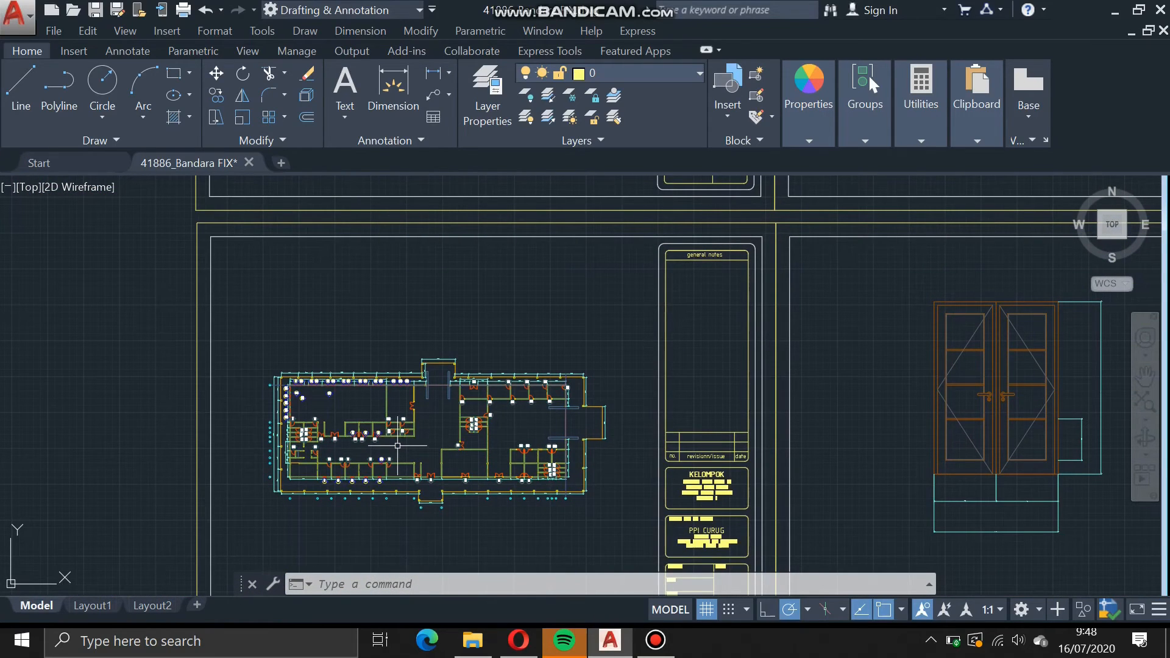
pyautogui.moveTo(354, 408); pyautogui.dragTo(386, 366, button='middle')
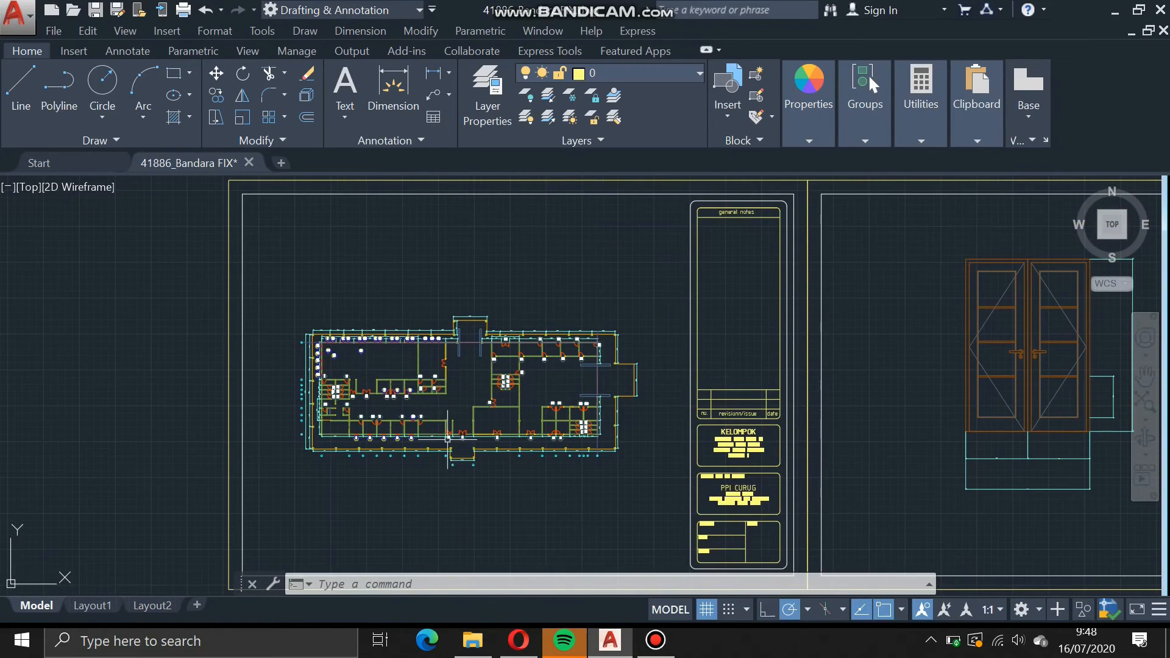
pyautogui.scroll(8, 440, 437)
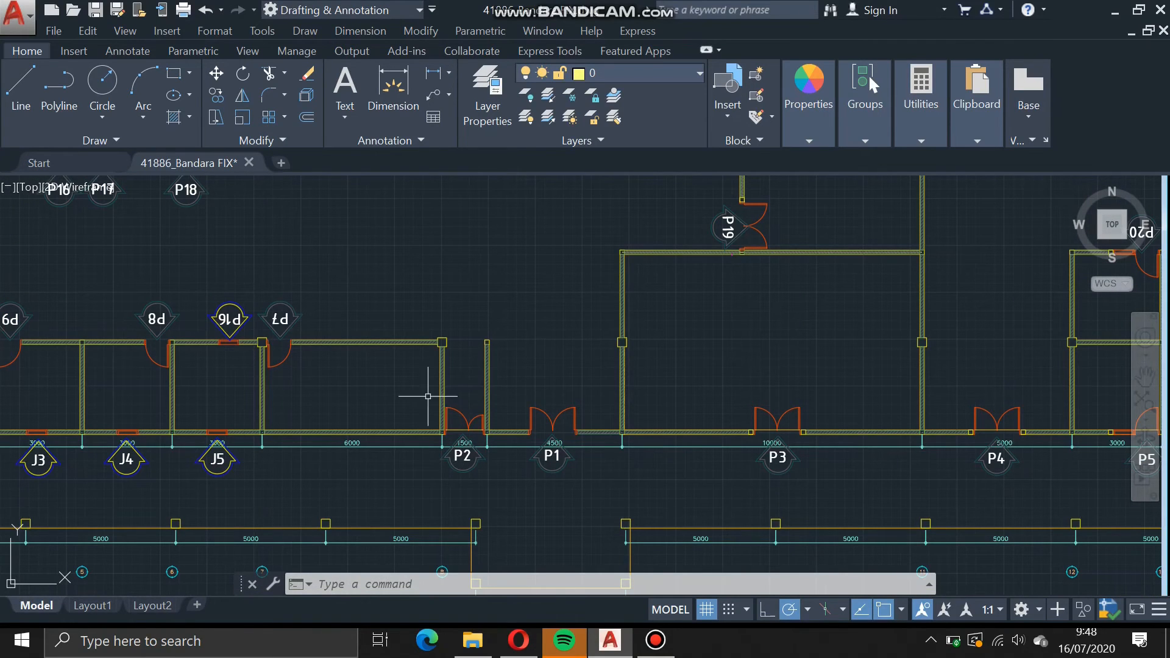
pyautogui.scroll(-8, 908, 429)
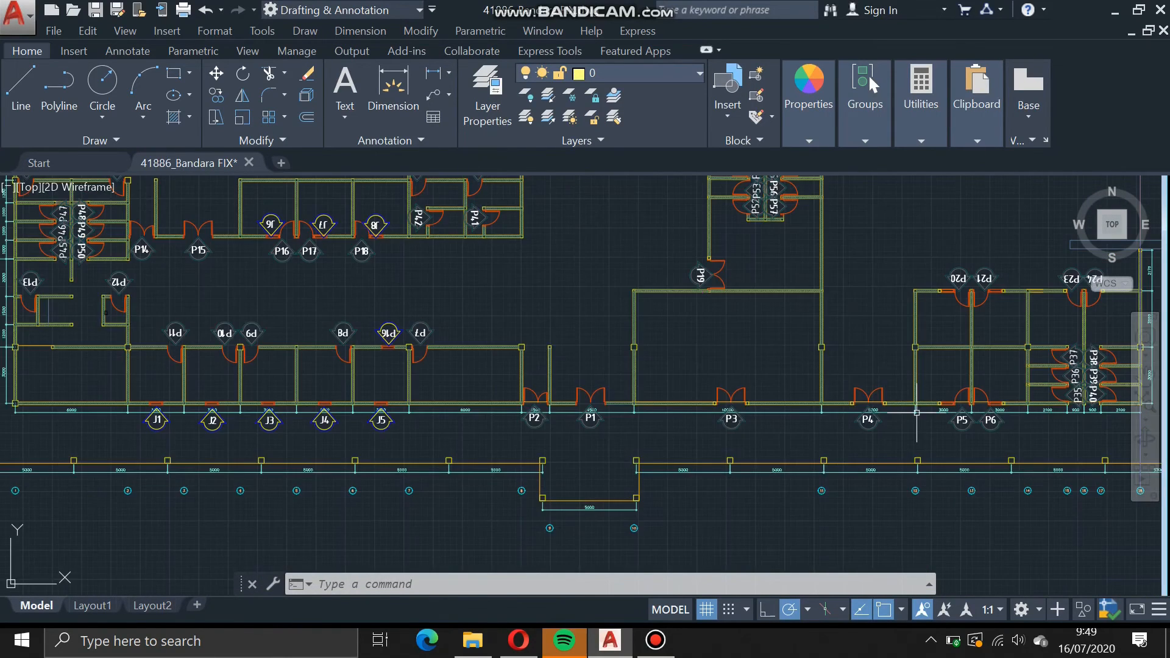
pyautogui.moveTo(909, 430); pyautogui.dragTo(242, 438, button='middle')
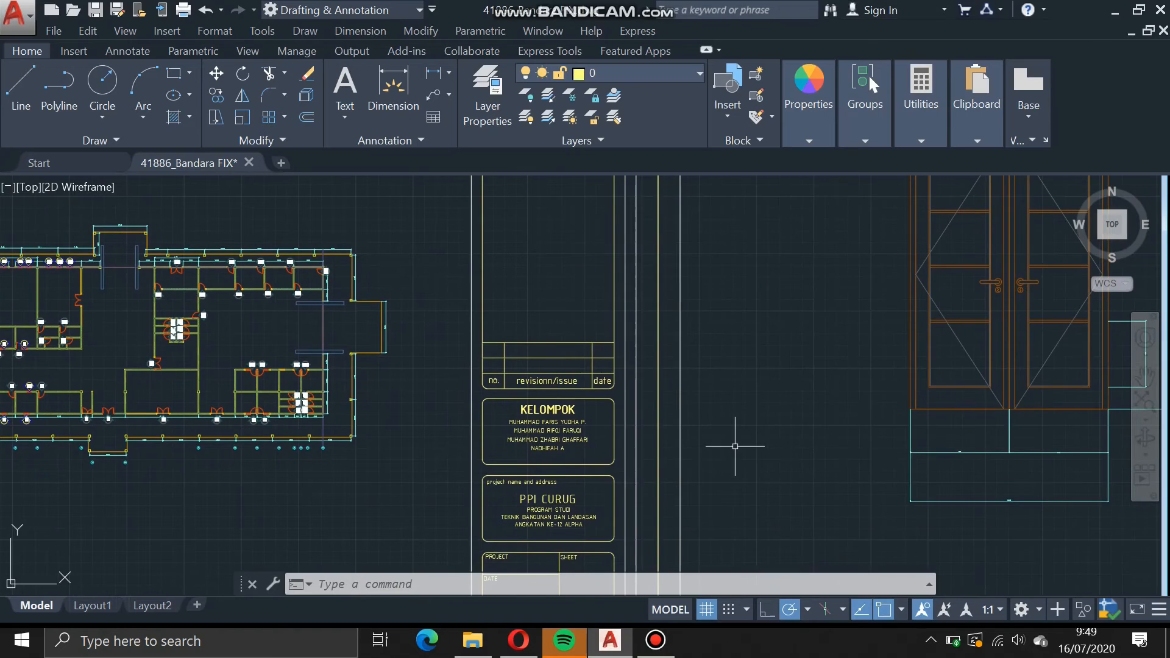
# Go back to the brown glazed double door elevation and read its overall height dimension.
pyautogui.moveTo(725, 444); pyautogui.dragTo(324, 457, button='middle')
pyautogui.moveTo(772, 441); pyautogui.dragTo(702, 501, button='middle')
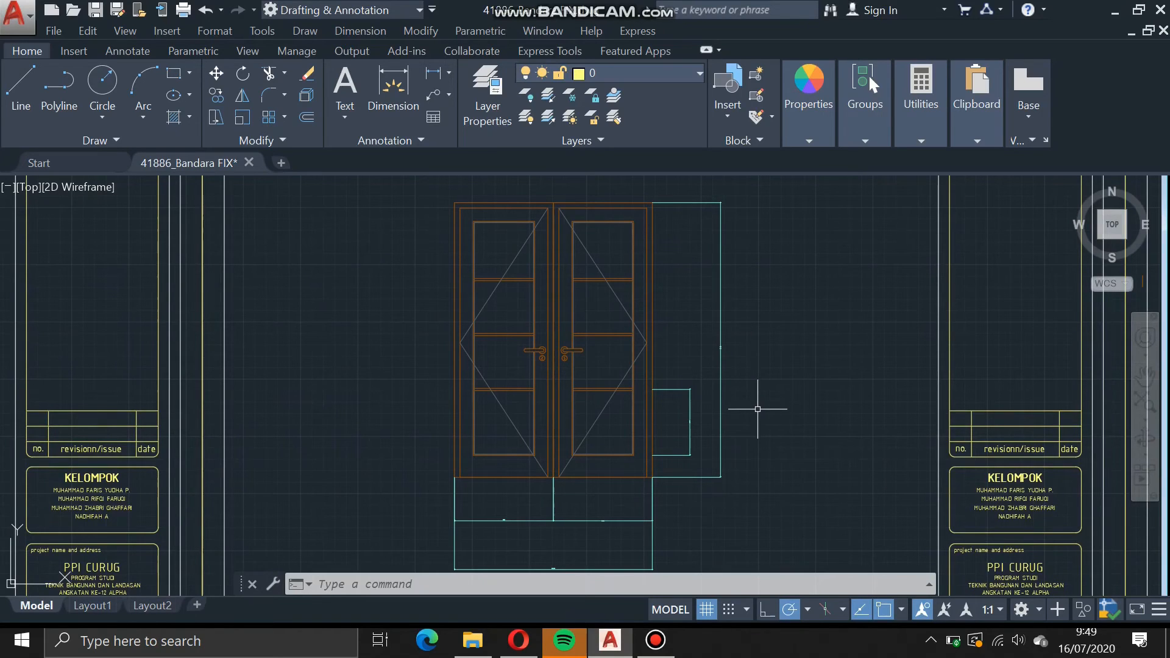
pyautogui.moveTo(755, 408)
pyautogui.mouseDown(button='middle')
pyautogui.moveTo(770, 378)
pyautogui.moveTo(792, 390)
pyautogui.mouseUp(button='middle')
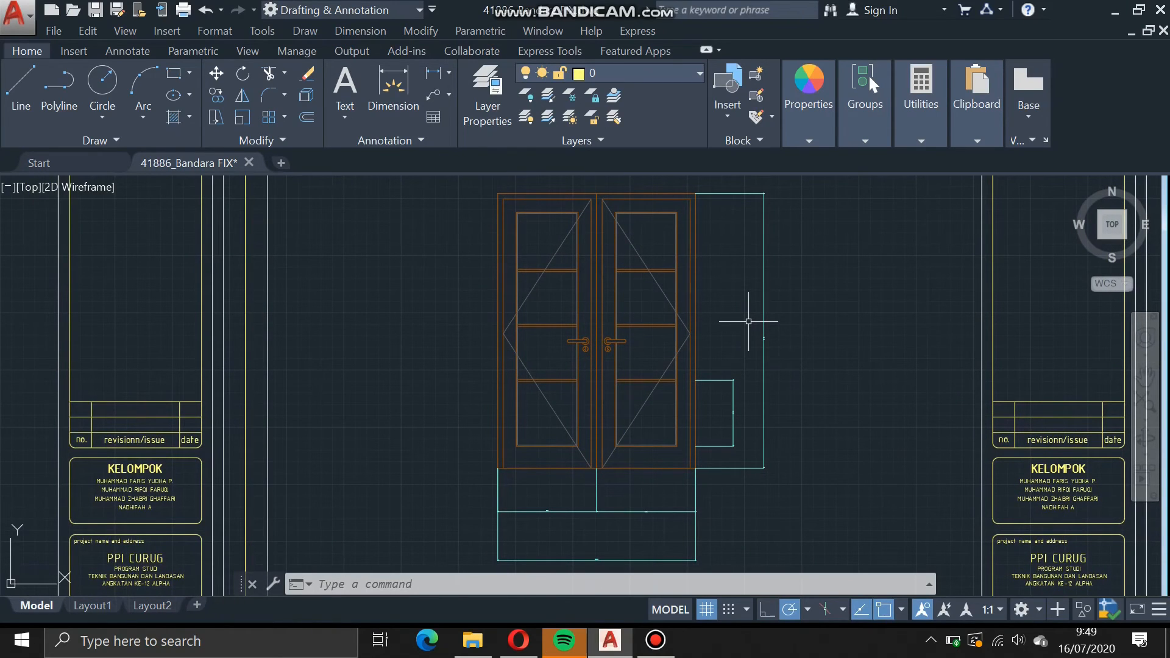
pyautogui.scroll(2, 748, 321)
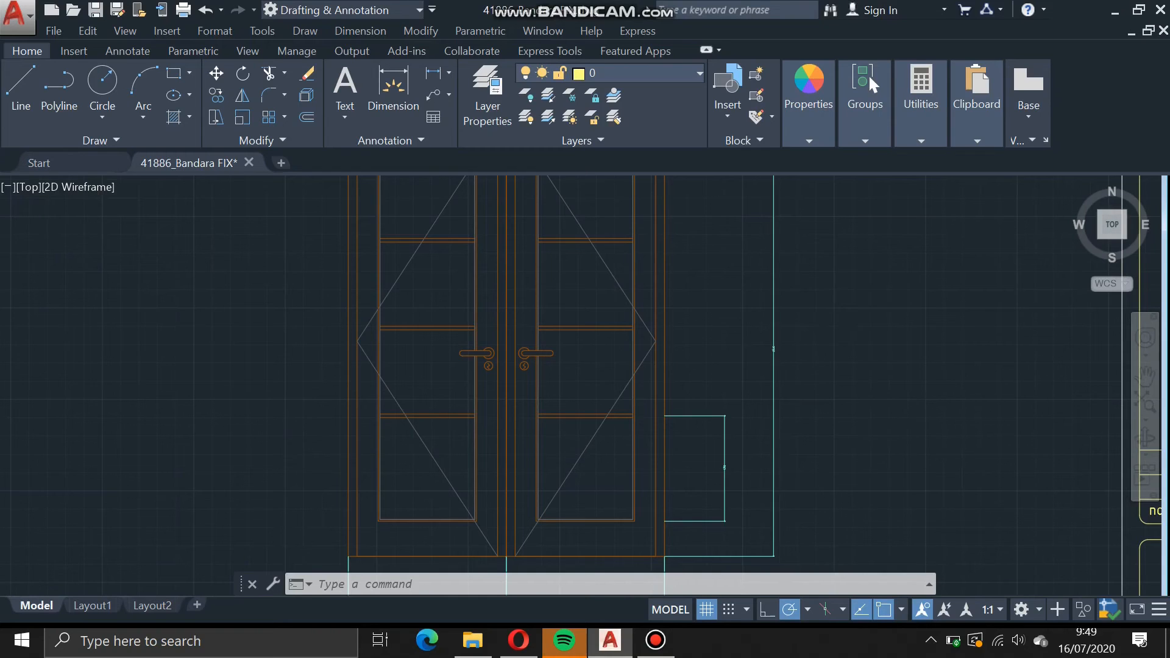
pyautogui.scroll(2, 794, 327)
pyautogui.scroll(2, 784, 375)
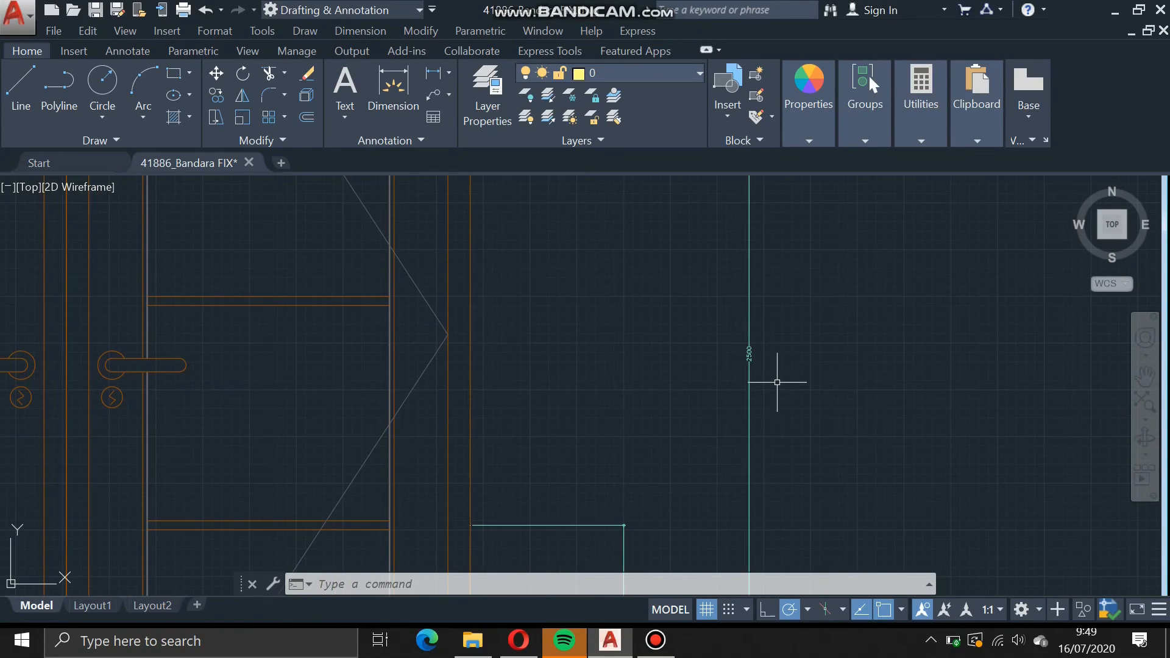
pyautogui.scroll(-6, 759, 361)
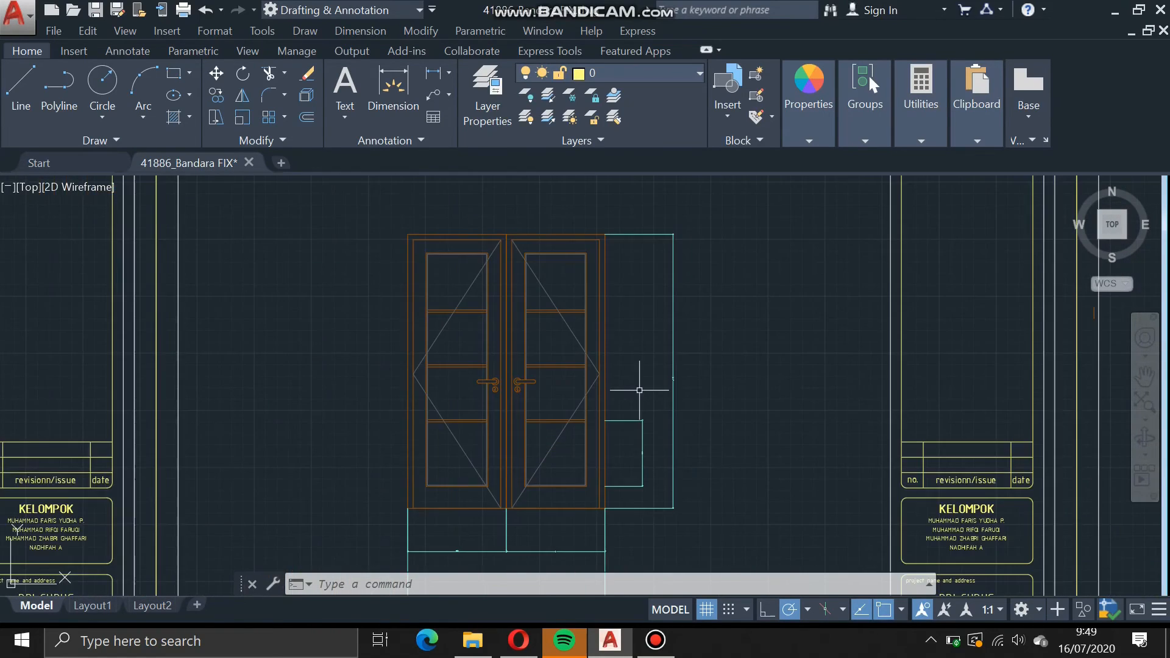
# Read the individual leaf widths and the overall width dimensioned below the brown double door.
pyautogui.moveTo(637, 392); pyautogui.dragTo(693, 295, button='middle')
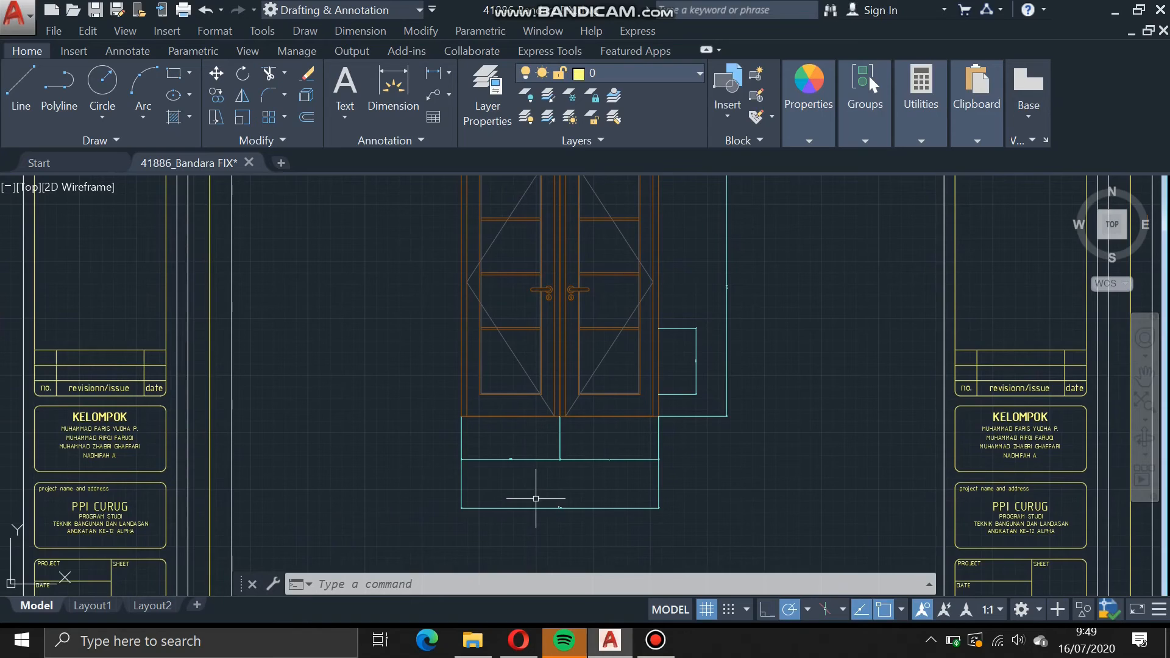
pyautogui.scroll(6, 536, 499)
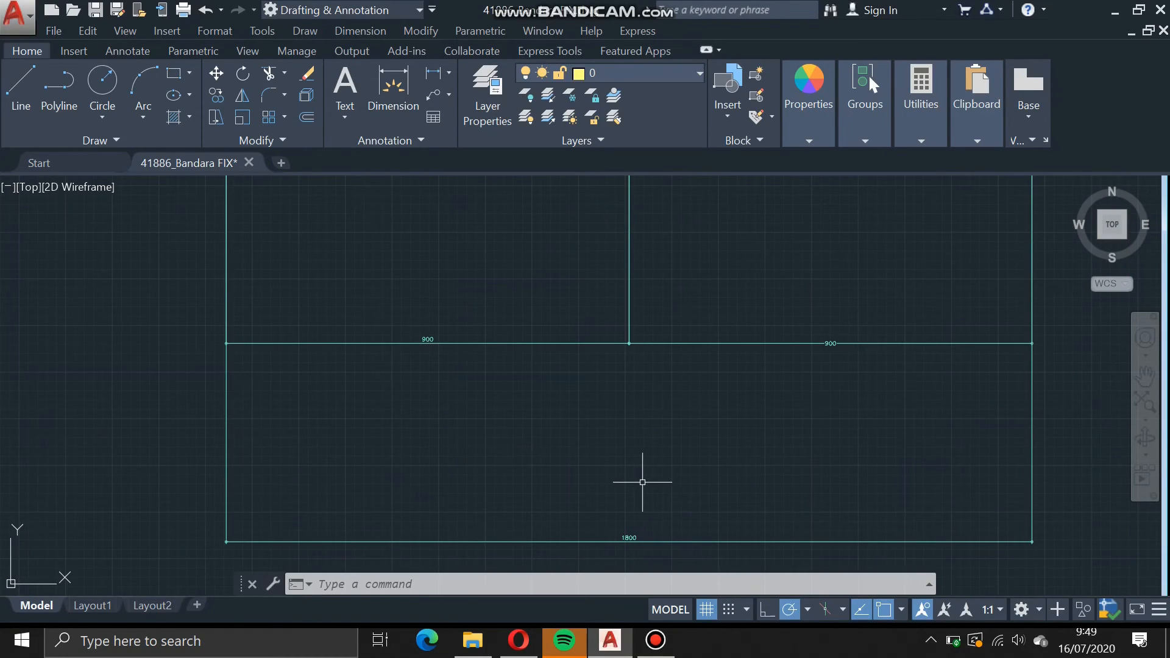
pyautogui.scroll(-6, 646, 417)
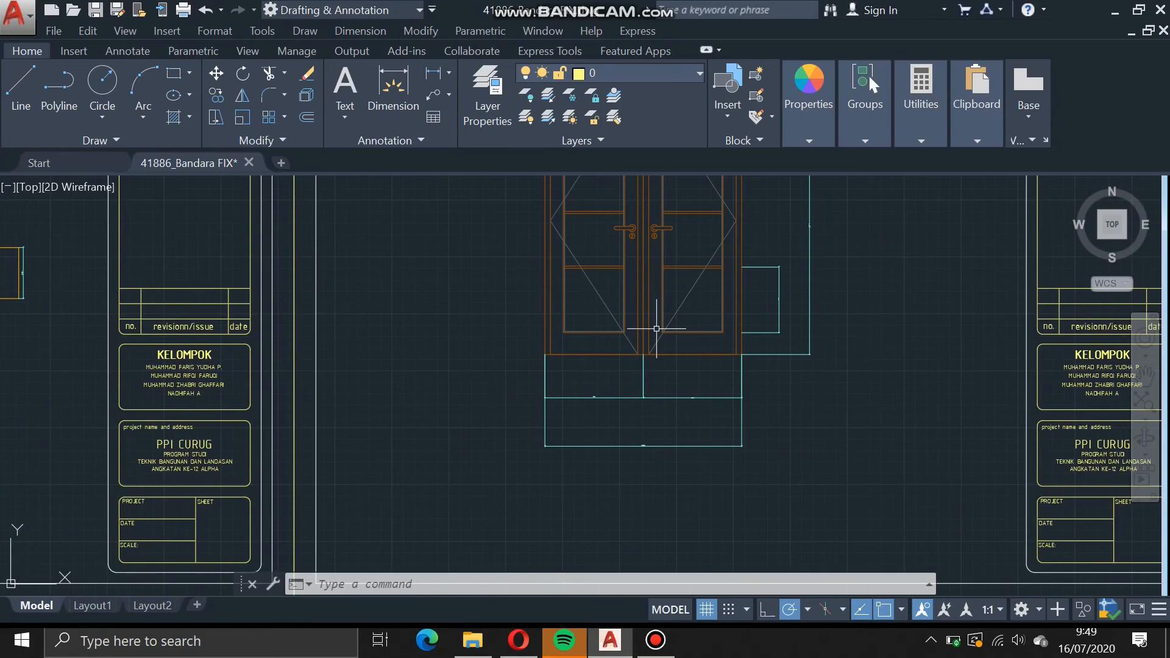
# Read the short vertical dimension beside the lowest glass panel of the brown double door.
pyautogui.moveTo(656, 329); pyautogui.dragTo(647, 376, button='middle')
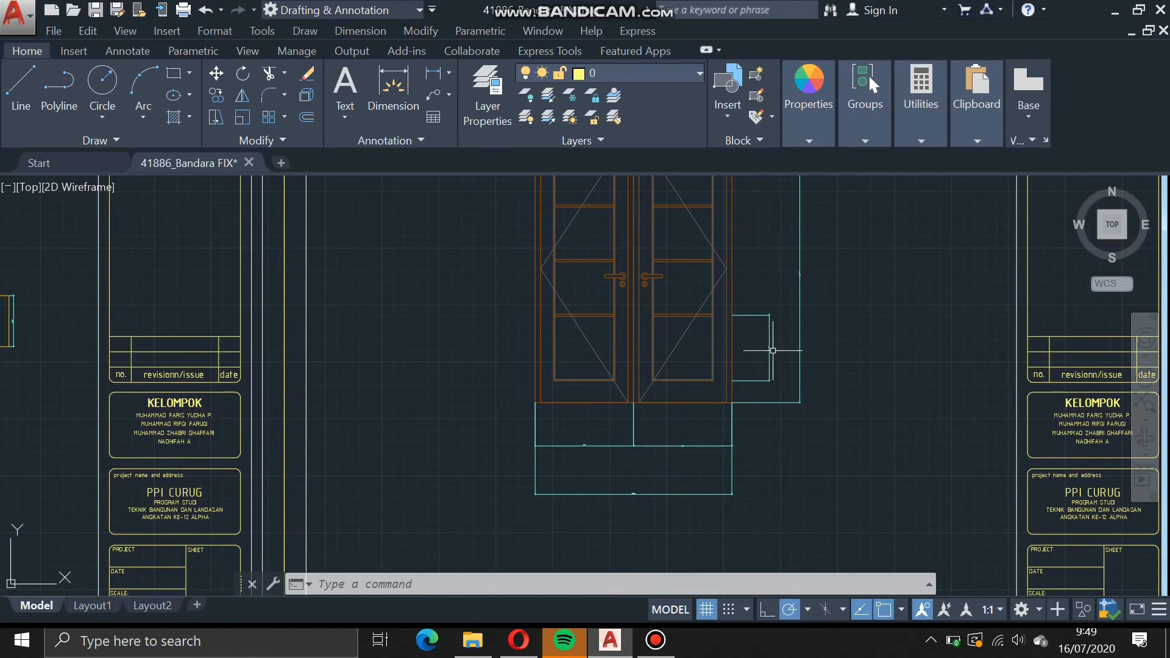
pyautogui.scroll(4, 765, 342)
pyautogui.moveTo(561, 308)
pyautogui.mouseDown(button='middle')
pyautogui.moveTo(587, 504)
pyautogui.moveTo(565, 359)
pyautogui.mouseUp(button='middle')
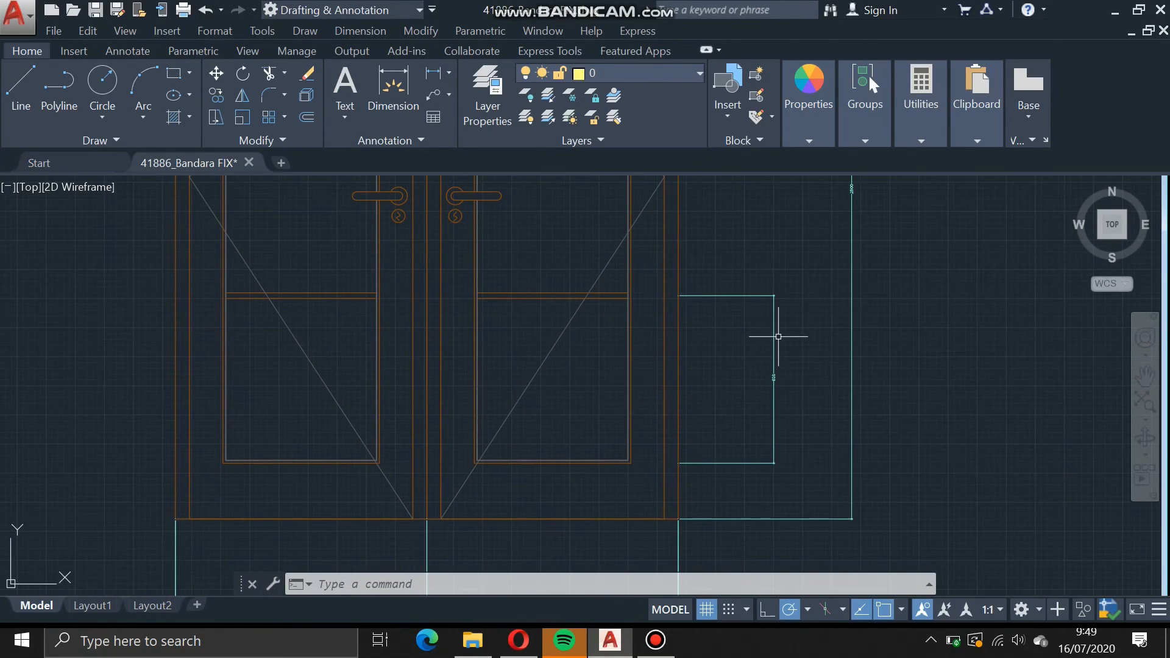
pyautogui.scroll(4, 771, 378)
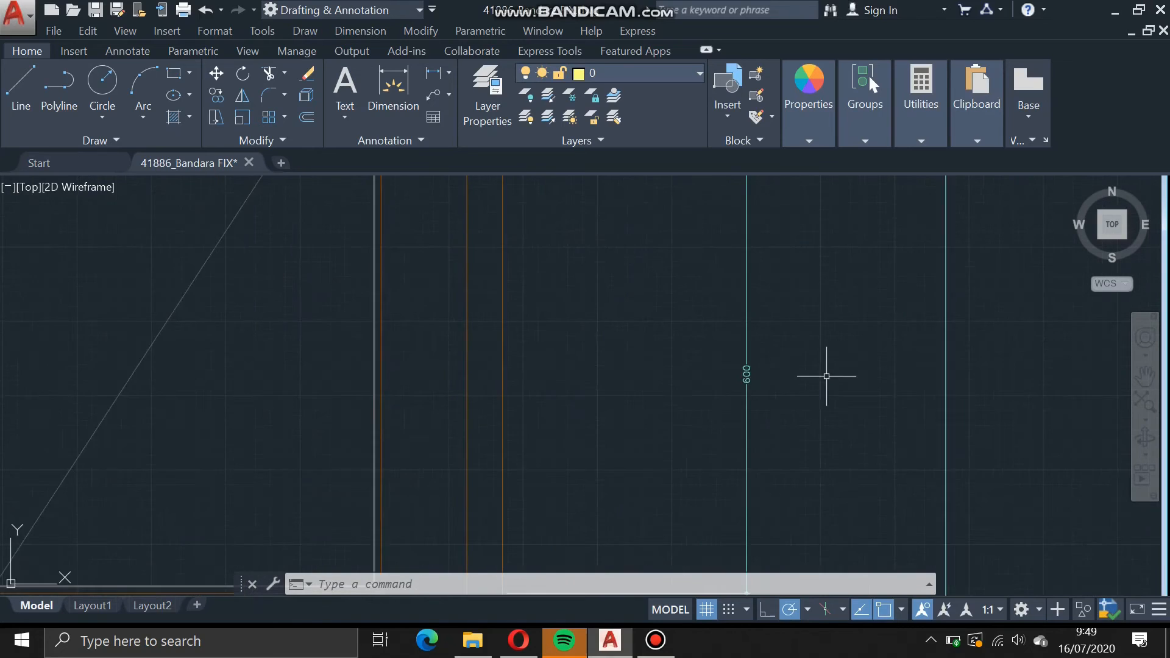
pyautogui.scroll(-7, 799, 381)
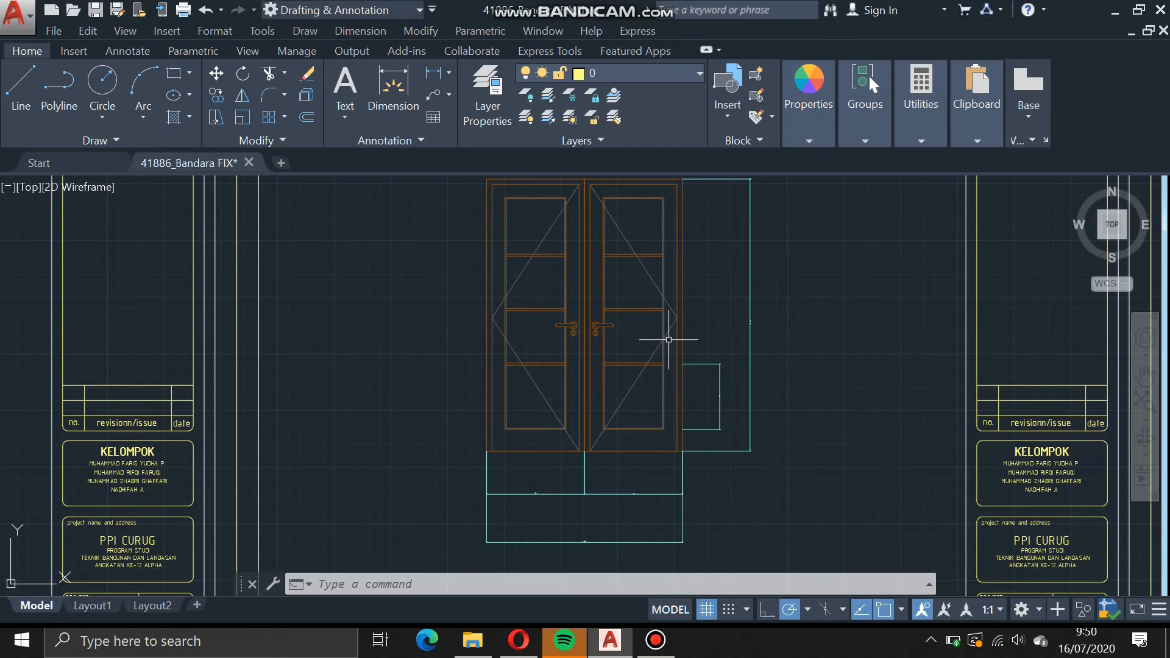
# Examine the lever handles and keyholes where the two leaves of the brown double door meet.
pyautogui.scroll(6, 593, 336)
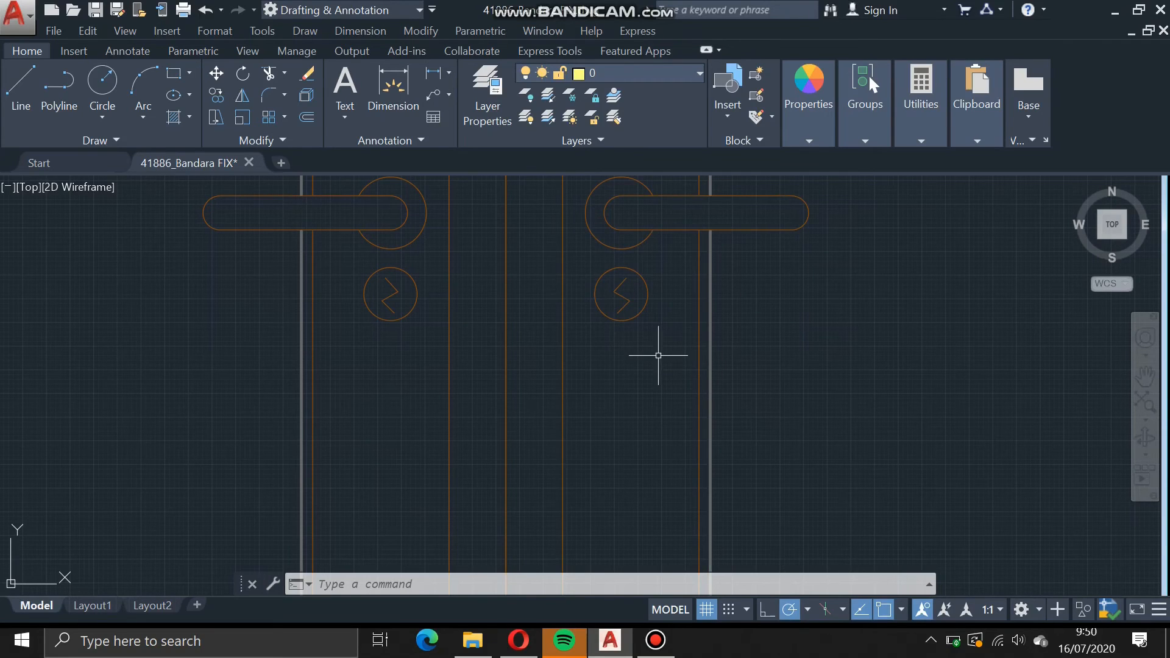
pyautogui.scroll(-3, 647, 359)
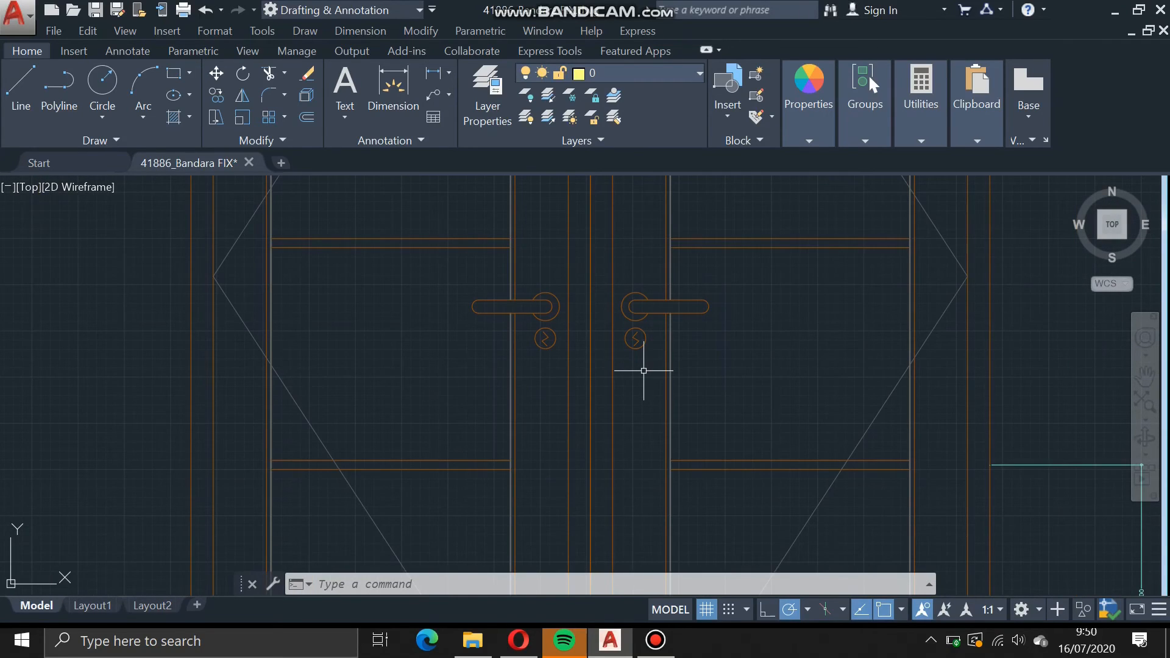
pyautogui.scroll(-2, 645, 372)
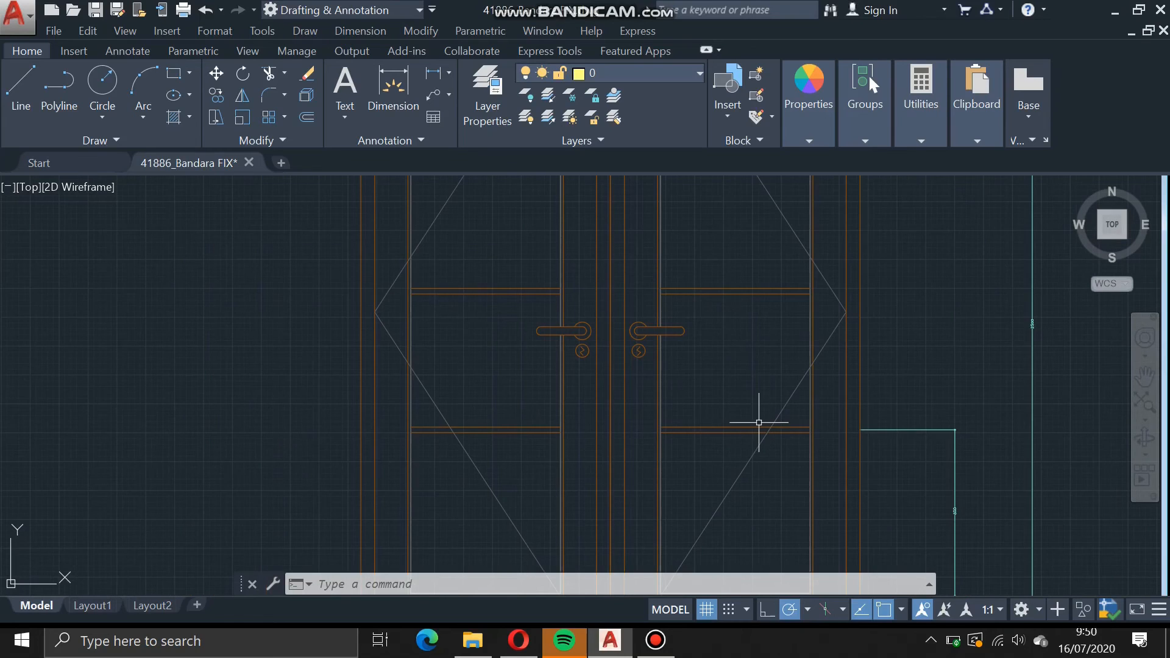
# Move to the next sheet and examine the yellow panelled double door beside the two-panel window.
pyautogui.scroll(-5, 759, 422)
pyautogui.moveTo(792, 444)
pyautogui.mouseDown(button='middle')
pyautogui.moveTo(587, 444)
pyautogui.moveTo(464, 390)
pyautogui.moveTo(385, 396)
pyautogui.mouseUp(button='middle')
pyautogui.moveTo(919, 366); pyautogui.dragTo(274, 389, button='middle')
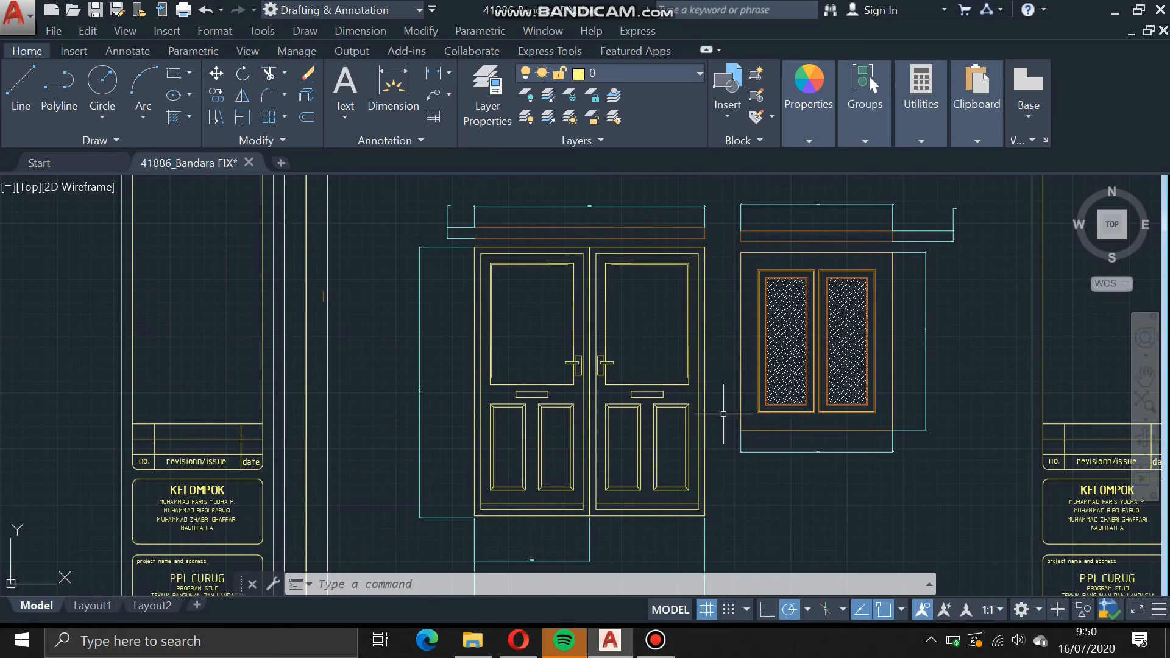
pyautogui.moveTo(723, 414)
pyautogui.mouseDown(button='middle')
pyautogui.moveTo(722, 392)
pyautogui.moveTo(721, 434)
pyautogui.mouseUp(button='middle')
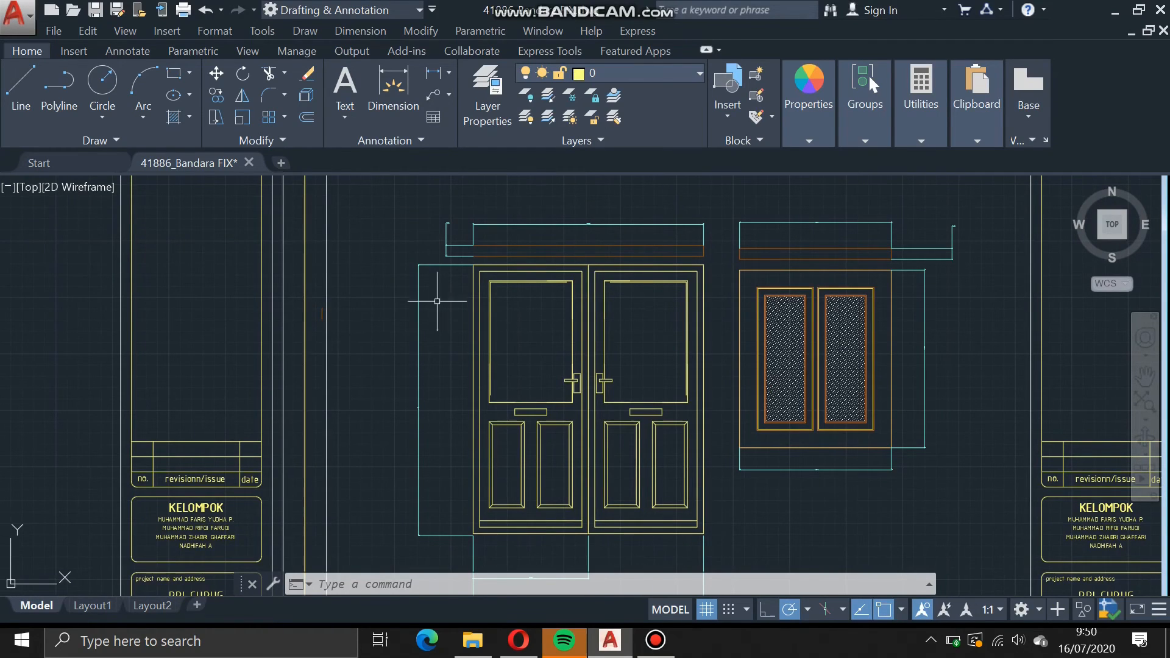
pyautogui.click(531, 409)
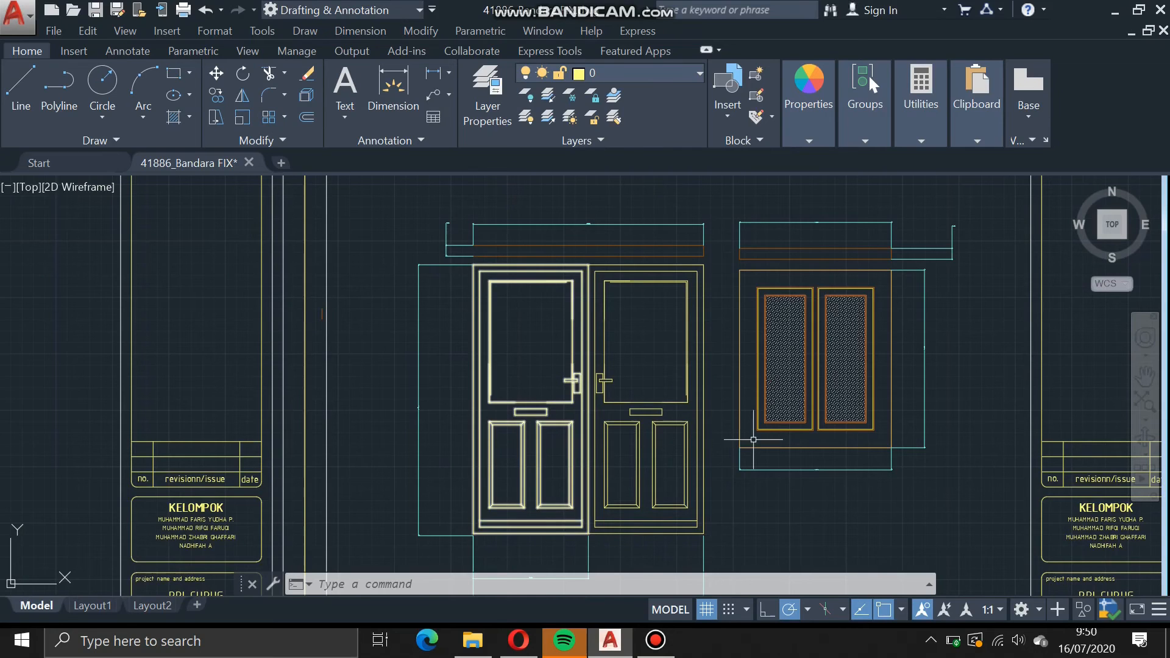
# Read the width dimension of the strip above the yellow double door and inspect the door's leaves and handles.
pyautogui.moveTo(736, 510)
pyautogui.mouseDown(button='middle')
pyautogui.moveTo(732, 470)
pyautogui.moveTo(752, 415)
pyautogui.moveTo(755, 608)
pyautogui.mouseUp(button='middle')
pyautogui.scroll(4, 640, 333)
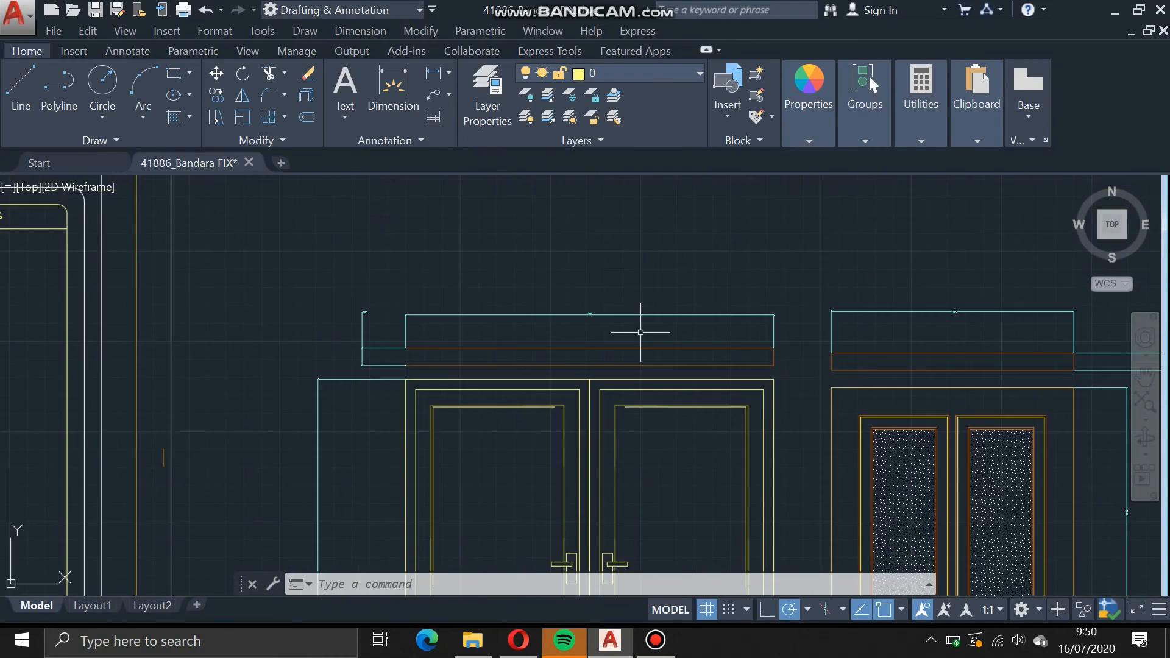
pyautogui.scroll(4, 641, 332)
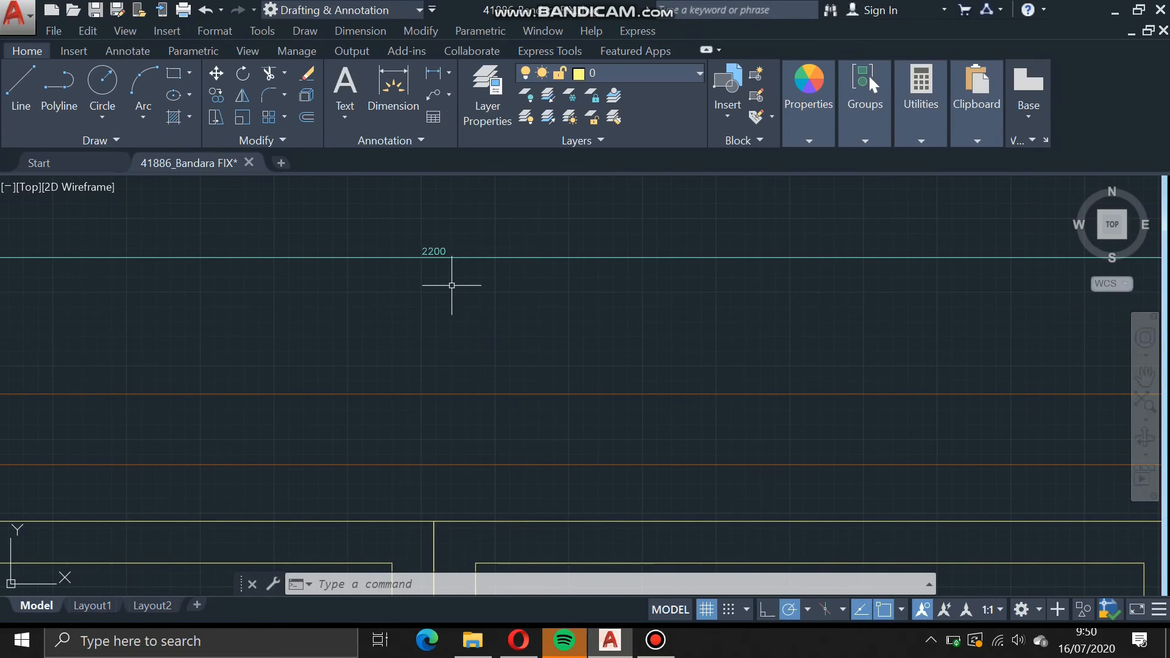
pyautogui.scroll(-2, 452, 285)
pyautogui.scroll(-1, 464, 292)
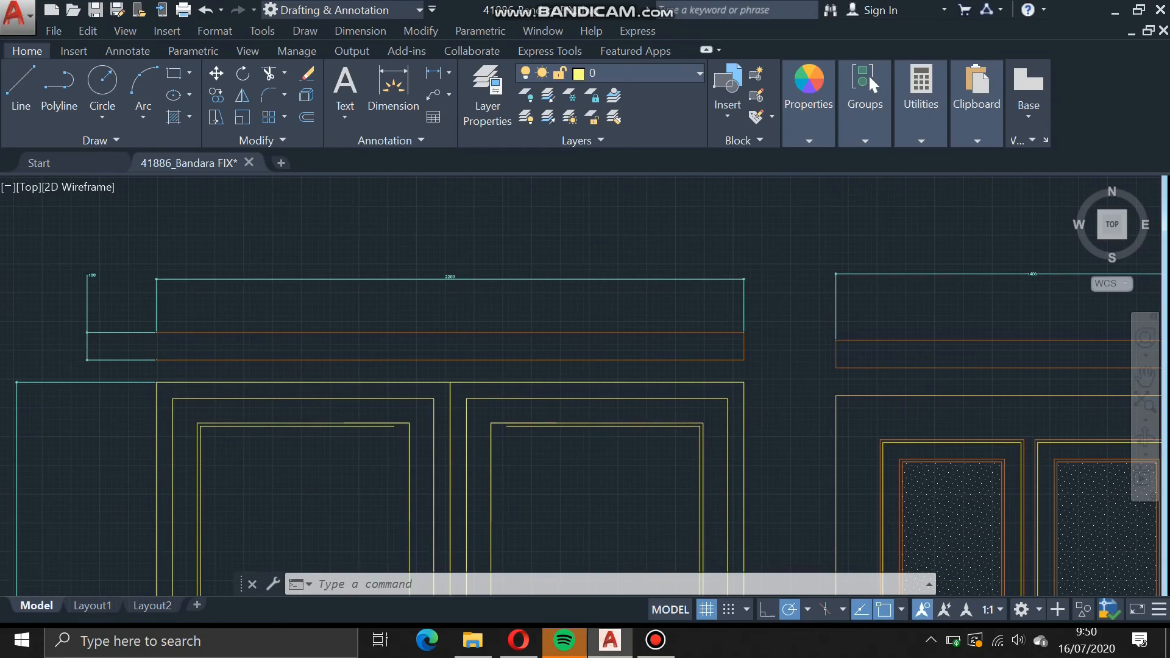
pyautogui.scroll(-2, 465, 296)
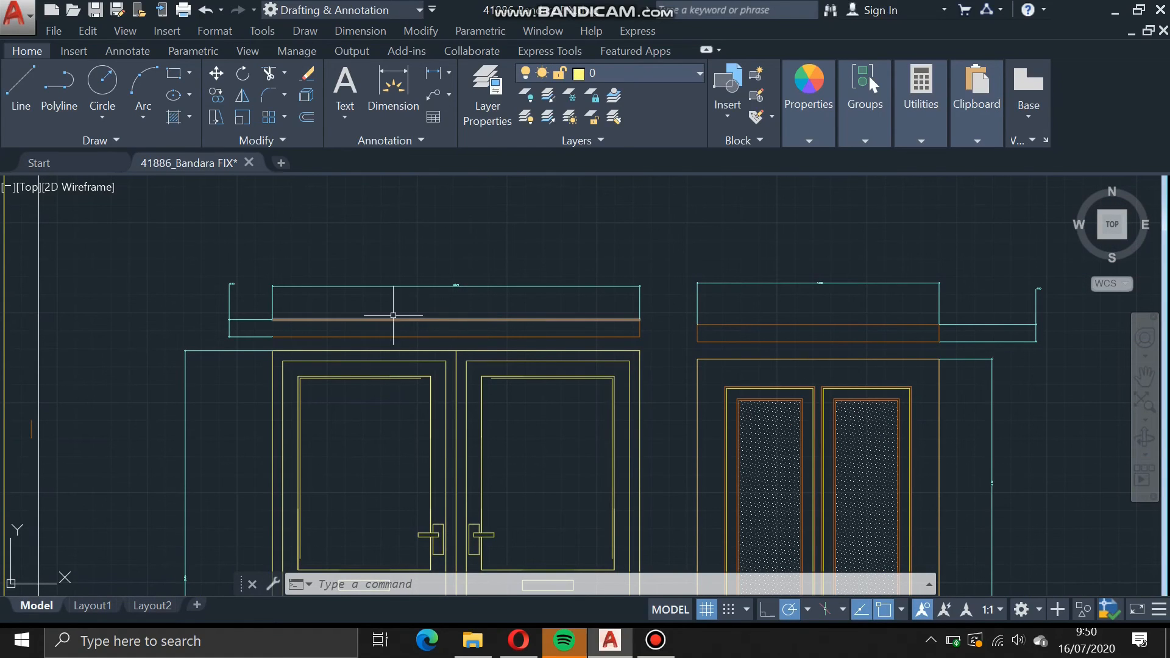
pyautogui.moveTo(246, 343)
pyautogui.mouseDown(button='middle')
pyautogui.moveTo(476, 268)
pyautogui.moveTo(481, 347)
pyautogui.mouseUp(button='middle')
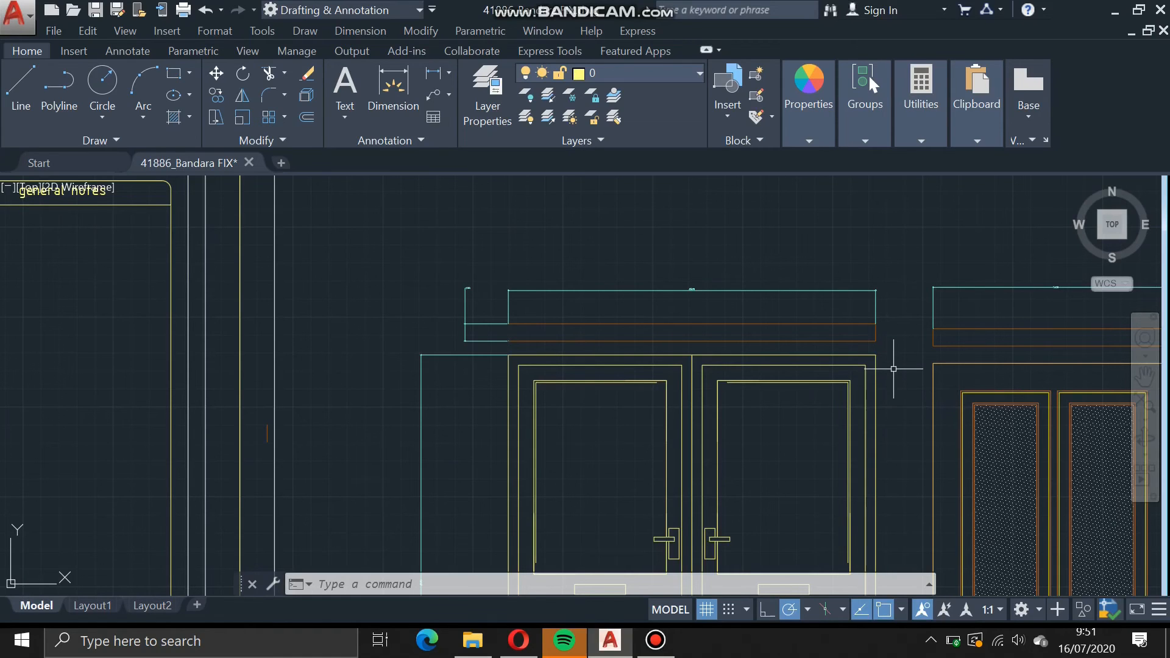
pyautogui.moveTo(894, 397)
pyautogui.mouseDown(button='middle')
pyautogui.moveTo(893, 274)
pyautogui.moveTo(883, 272)
pyautogui.mouseUp(button='middle')
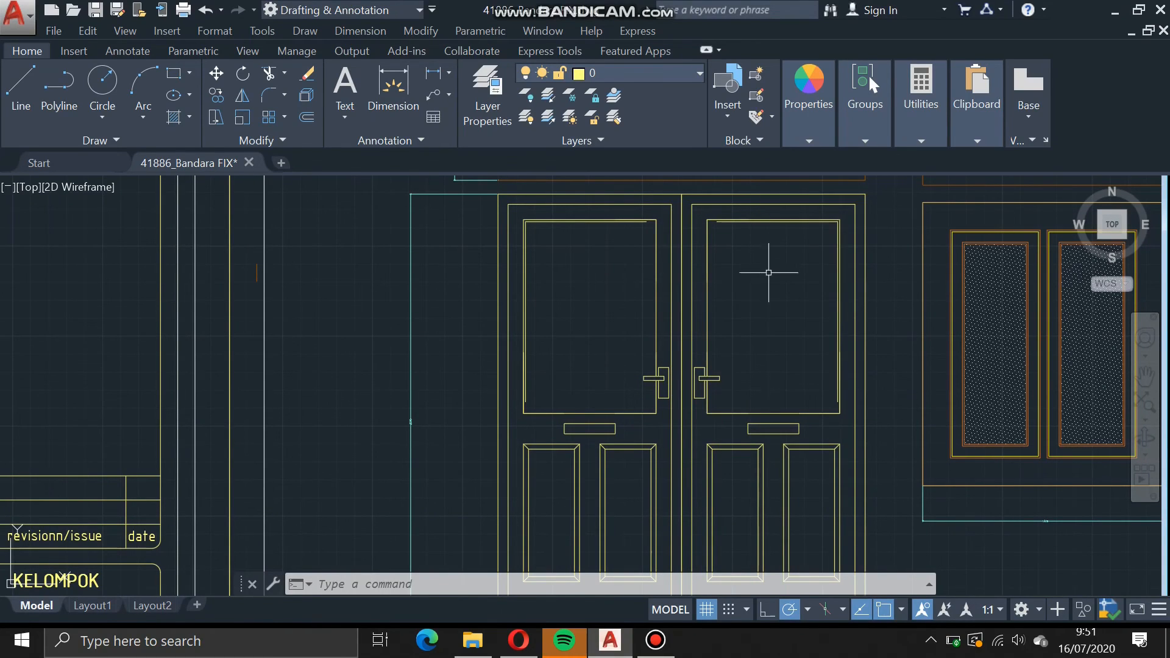
# Examine the lower panels of the yellow double door and the two-panel window beside it.
pyautogui.moveTo(768, 299)
pyautogui.mouseDown(button='middle')
pyautogui.moveTo(770, 236)
pyautogui.moveTo(757, 236)
pyautogui.mouseUp(button='middle')
pyautogui.moveTo(731, 400); pyautogui.dragTo(719, 313, button='middle')
pyautogui.moveTo(711, 504)
pyautogui.mouseDown(button='middle')
pyautogui.moveTo(701, 419)
pyautogui.moveTo(742, 392)
pyautogui.moveTo(427, 513)
pyautogui.mouseUp(button='middle')
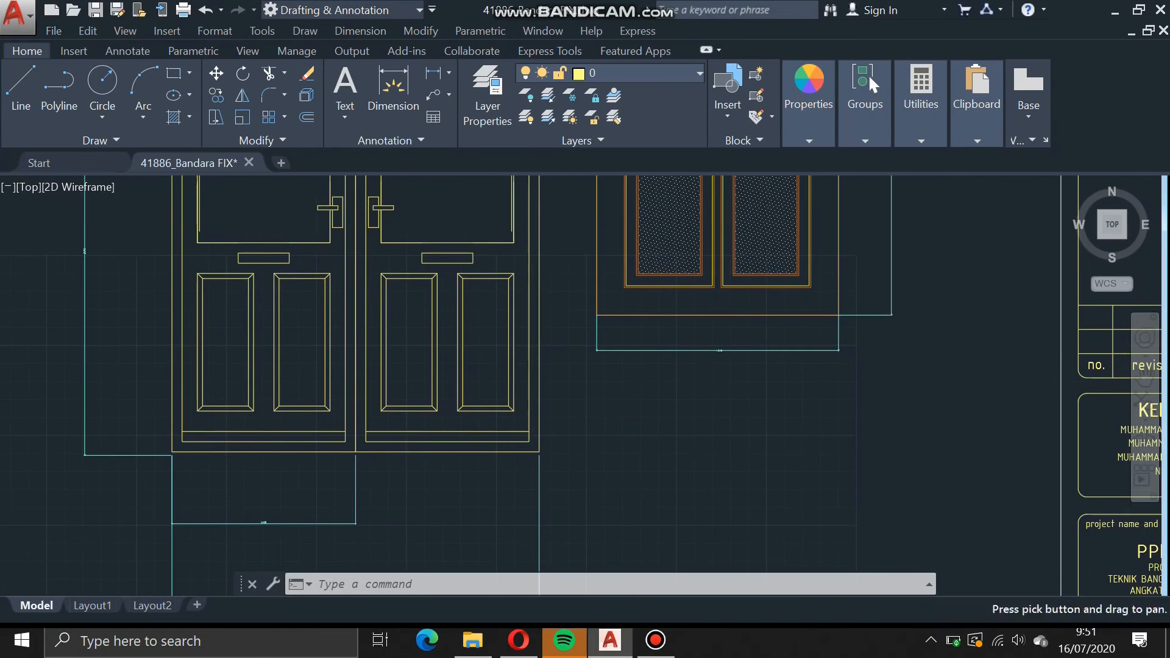
pyautogui.moveTo(718, 352)
pyautogui.mouseDown(button='middle')
pyautogui.moveTo(627, 452)
pyautogui.moveTo(615, 547)
pyautogui.mouseUp(button='middle')
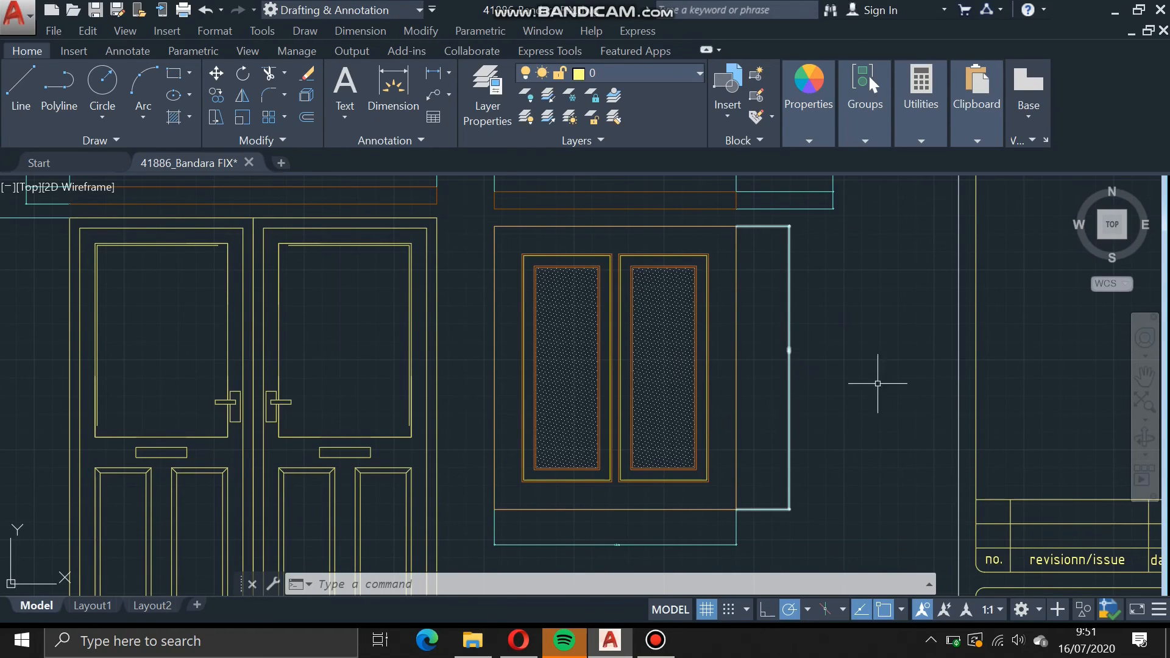
# Read the width dimension of the strip above the two-panel window.
pyautogui.moveTo(628, 226); pyautogui.dragTo(611, 427, button='middle')
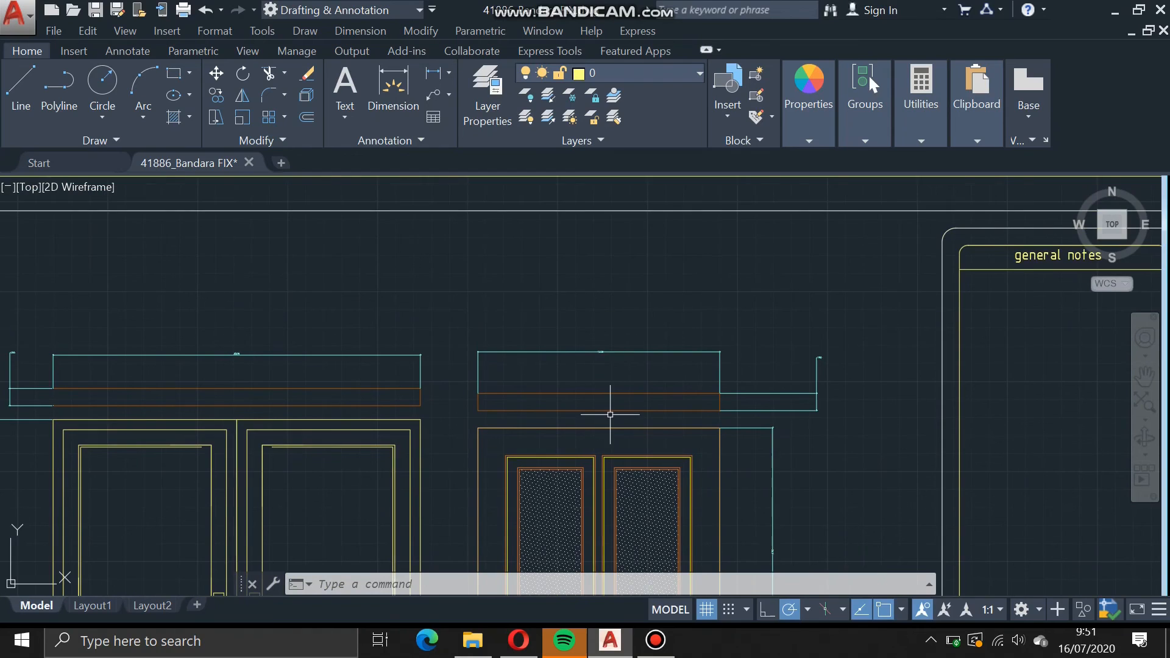
pyautogui.scroll(6, 601, 352)
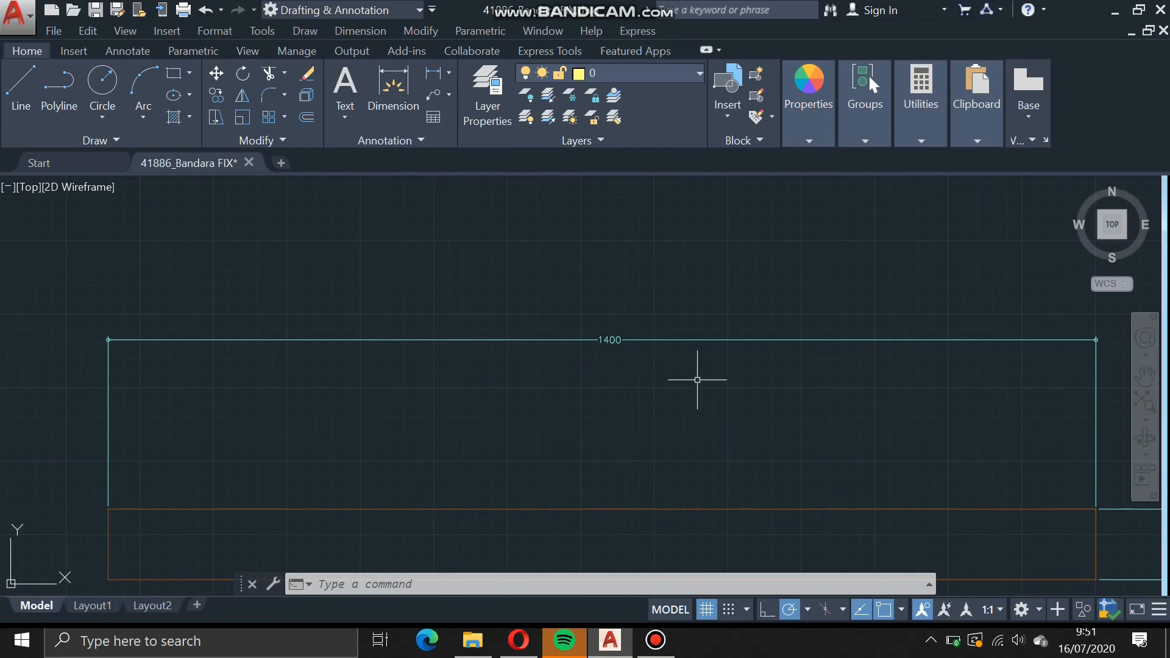
pyautogui.scroll(-4, 701, 381)
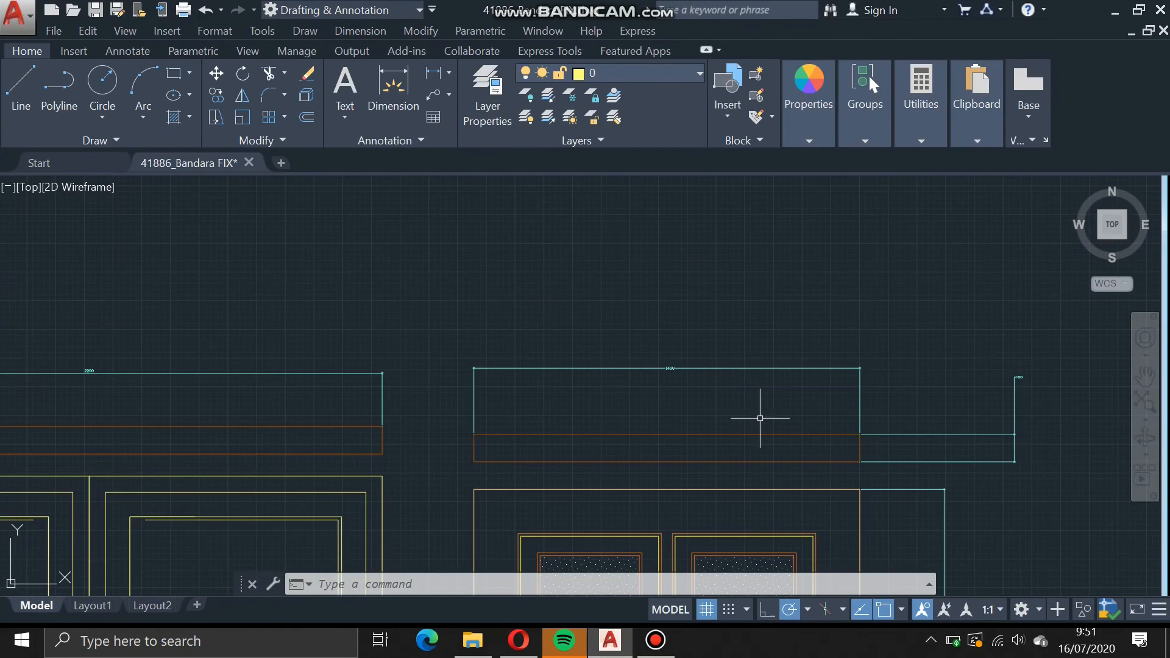
# Read the height dimension beside the two-panel window and inspect its outer frame.
pyautogui.scroll(4, 760, 412)
pyautogui.scroll(2, 815, 400)
pyautogui.scroll(2, 814, 400)
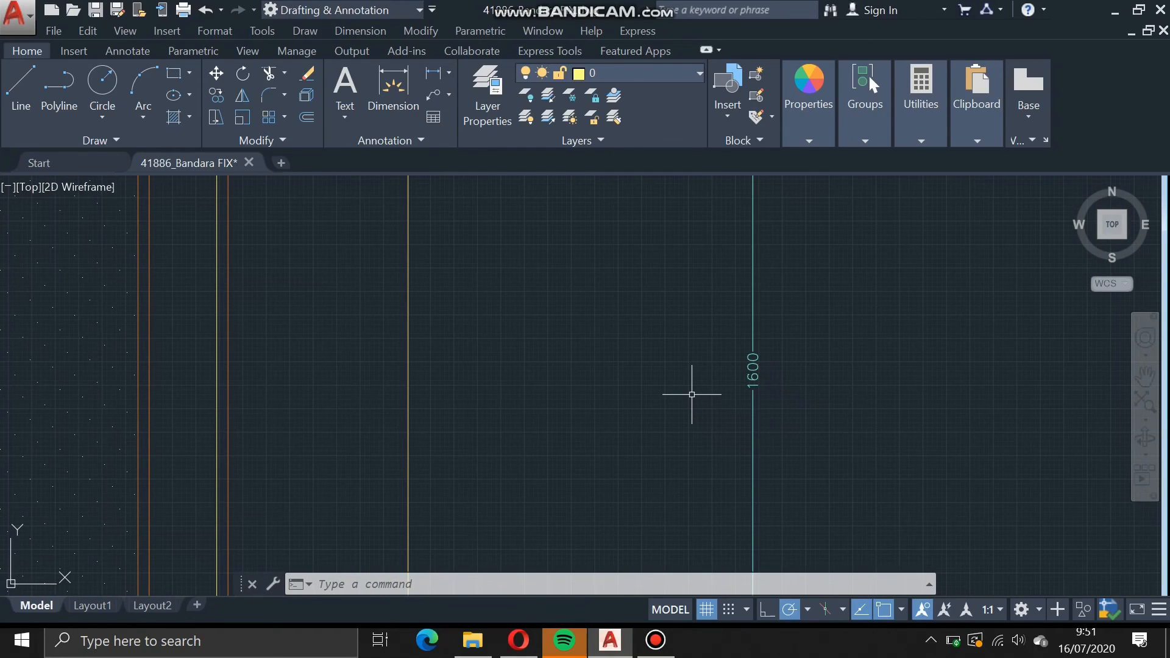
pyautogui.scroll(-5, 692, 394)
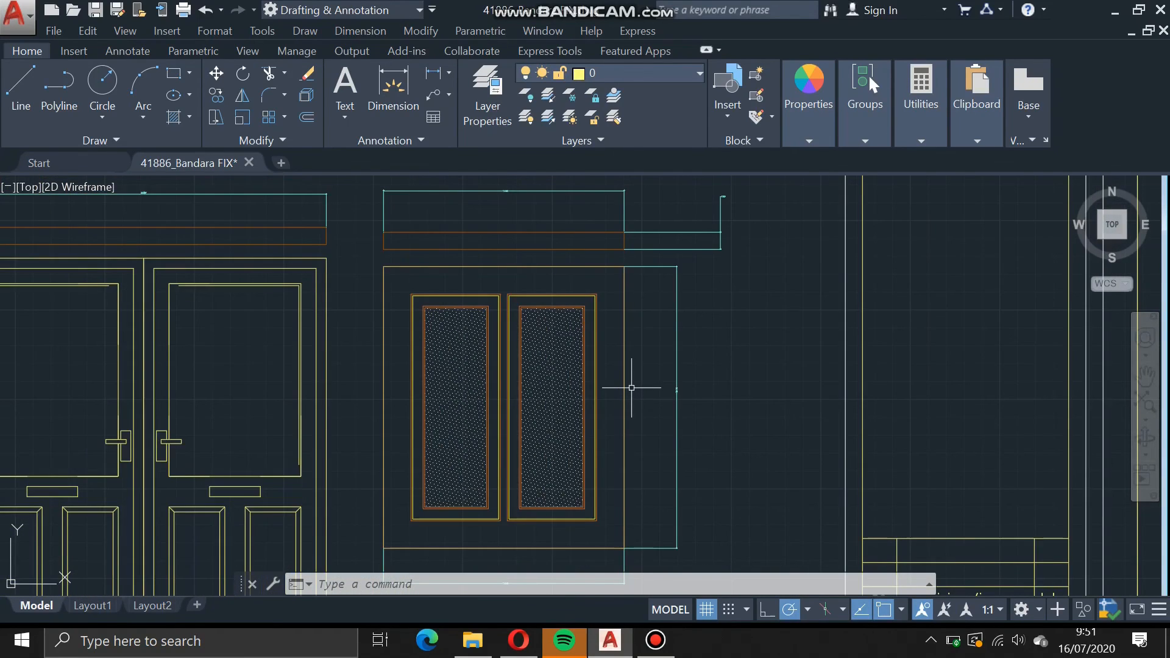
pyautogui.moveTo(631, 387)
pyautogui.mouseDown(button='middle')
pyautogui.moveTo(698, 332)
pyautogui.moveTo(668, 433)
pyautogui.mouseUp(button='middle')
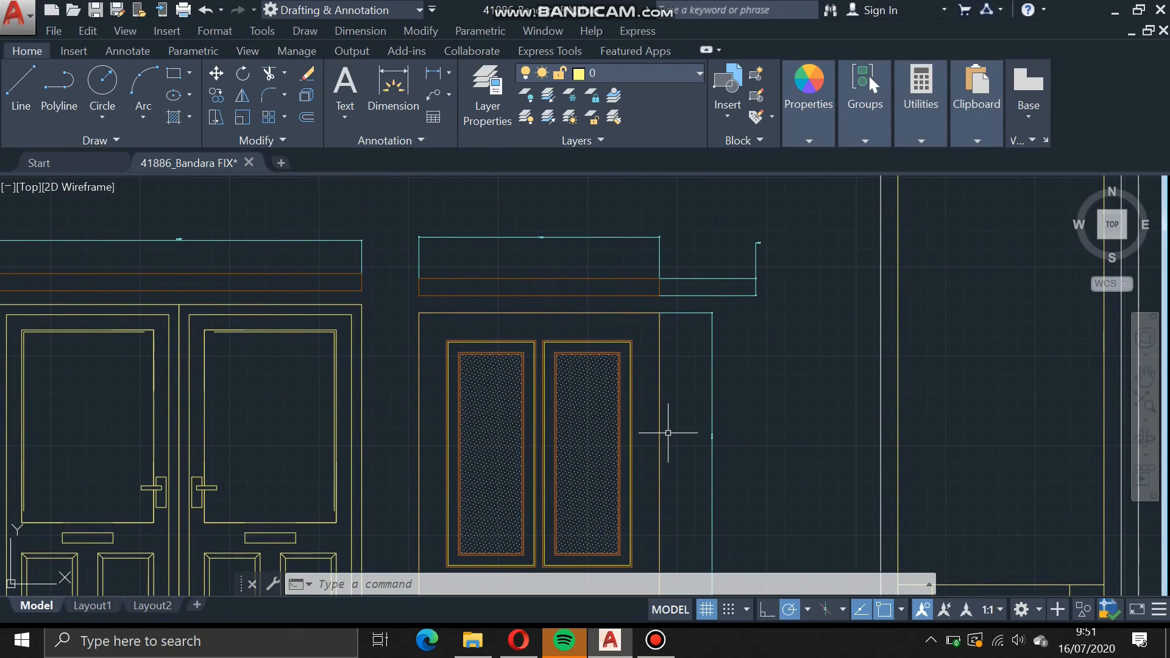
pyautogui.click(720, 296)
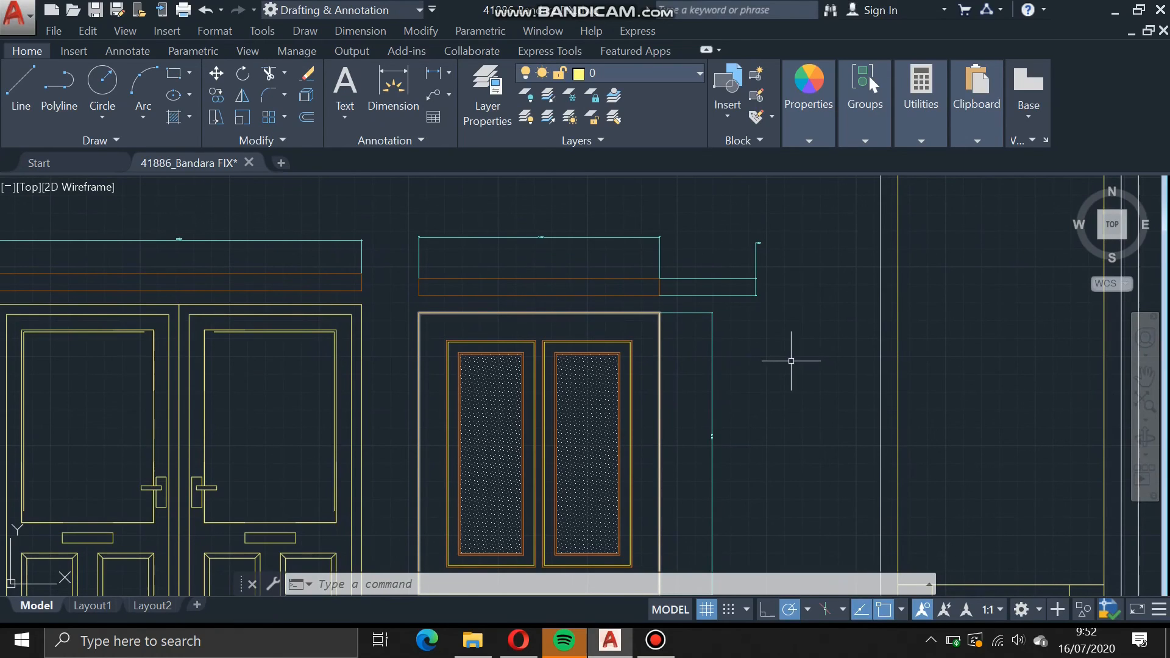
pyautogui.moveTo(791, 361)
pyautogui.mouseDown(button='middle')
pyautogui.moveTo(799, 280)
pyautogui.moveTo(778, 340)
pyautogui.moveTo(797, 307)
pyautogui.mouseUp(button='middle')
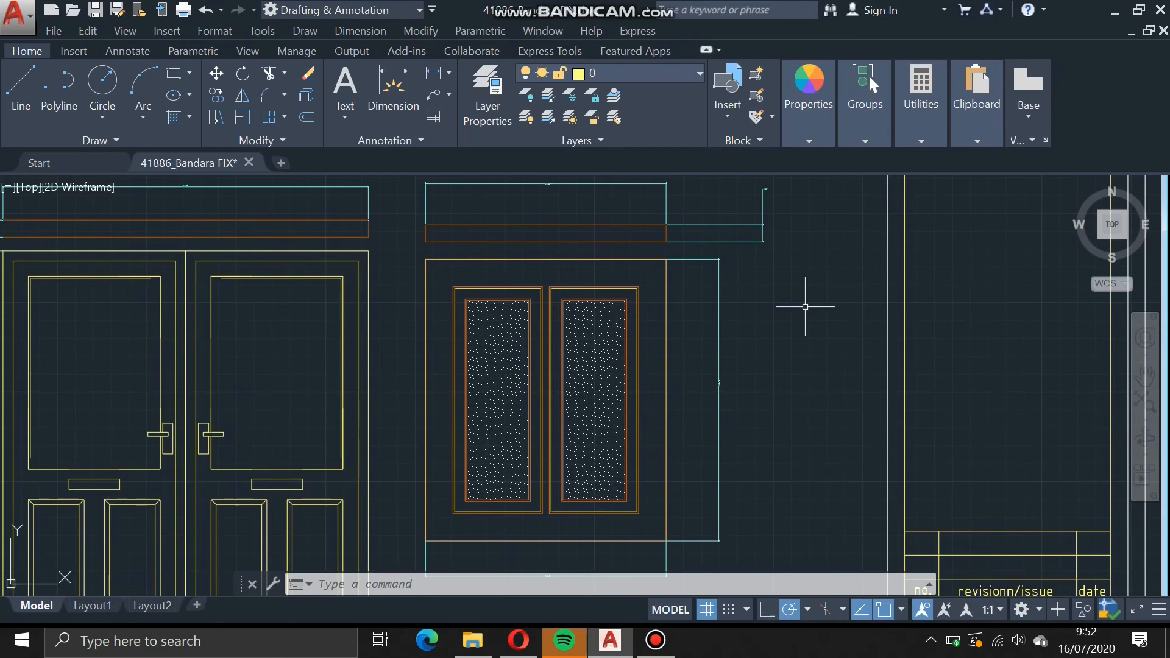
pyautogui.write('di')
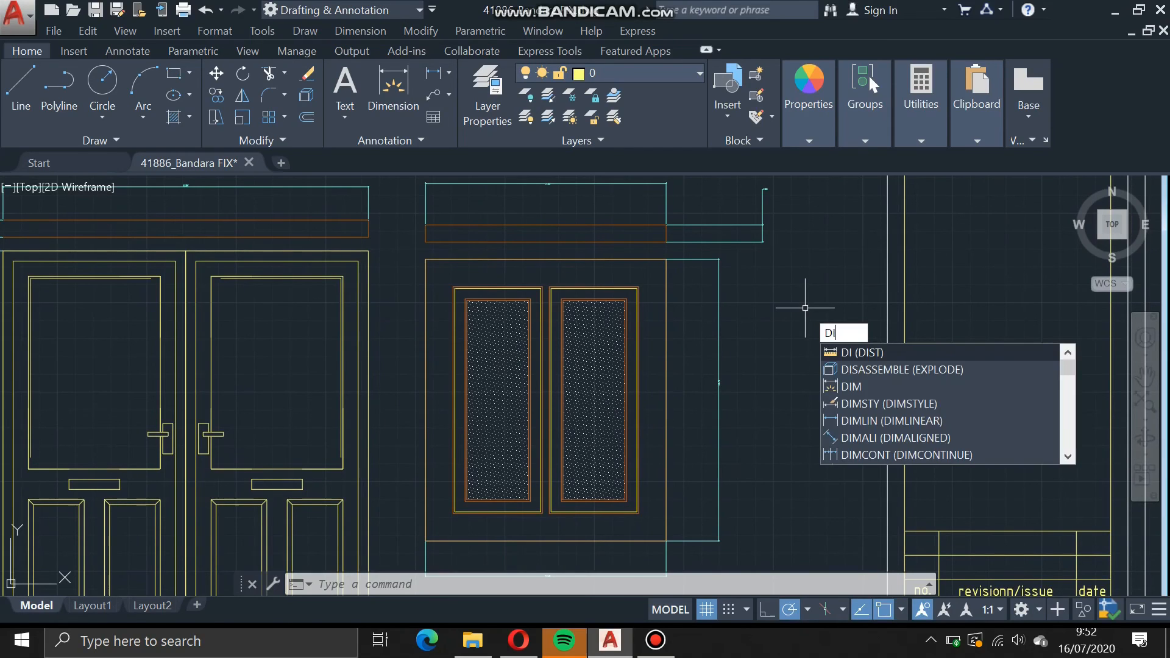
pyautogui.press('Return')
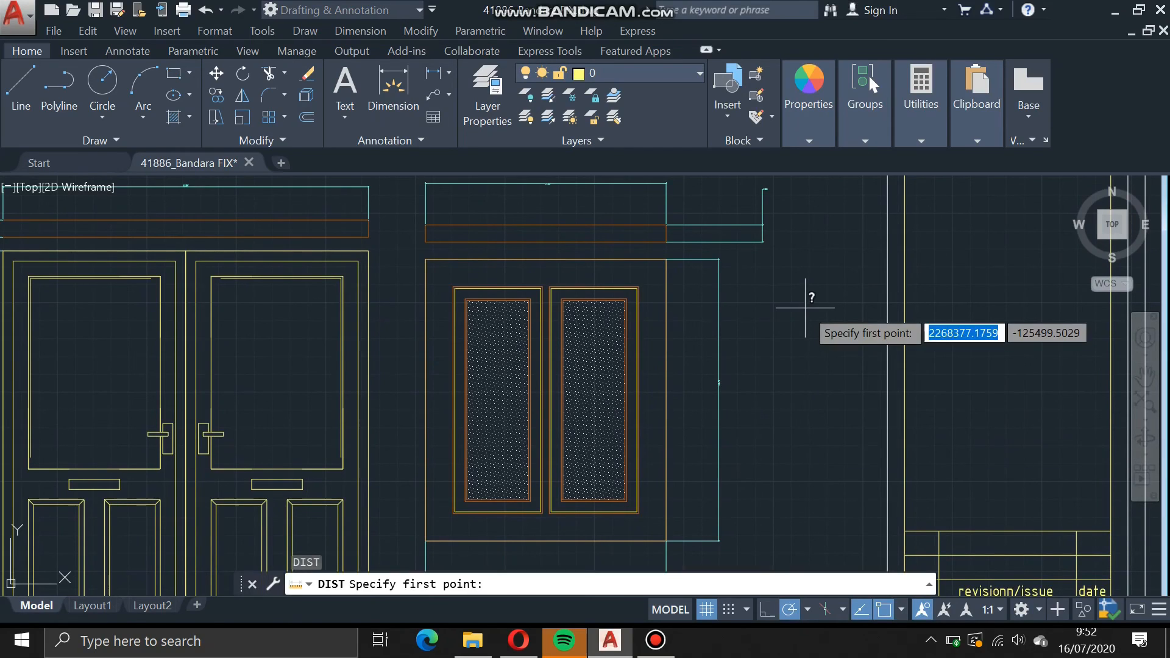
pyautogui.click(638, 288)
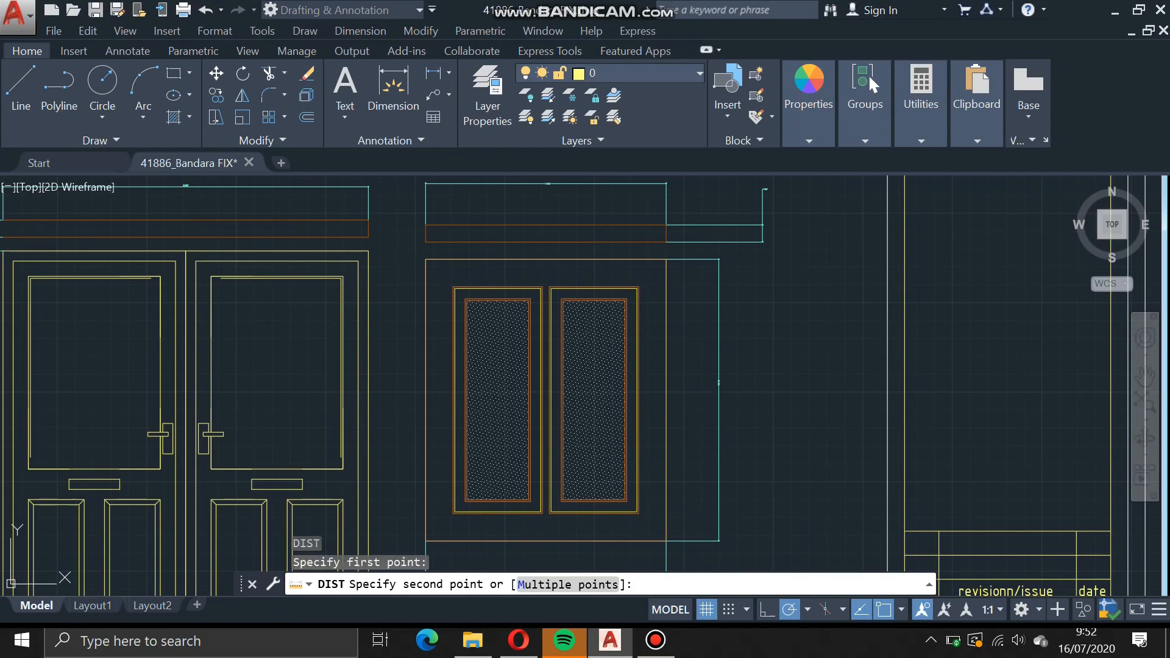
pyautogui.press('Escape')
# Move to the next sheet and examine the glass panels and frame of the single brown door.
pyautogui.scroll(-6, 597, 420)
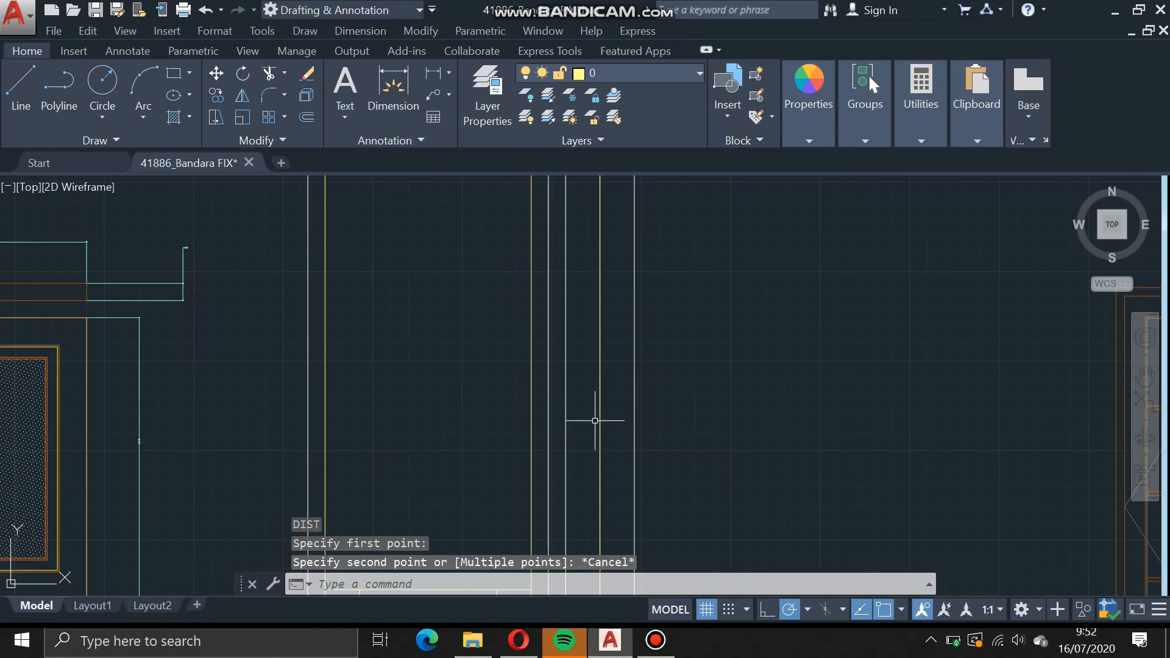
pyautogui.moveTo(789, 455); pyautogui.dragTo(506, 419, button='middle')
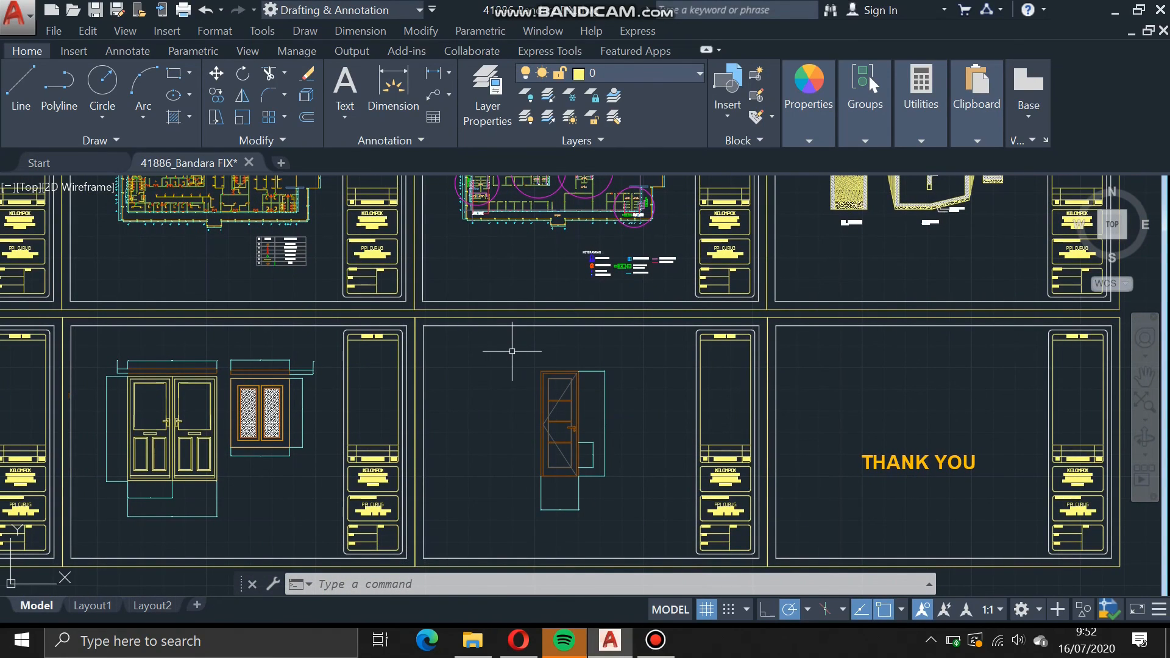
pyautogui.moveTo(535, 369)
pyautogui.mouseDown(button='middle')
pyautogui.moveTo(584, 374)
pyautogui.moveTo(517, 217)
pyautogui.mouseUp(button='middle')
pyautogui.scroll(6, 562, 397)
pyautogui.moveTo(554, 461)
pyautogui.mouseDown(button='middle')
pyautogui.moveTo(507, 320)
pyautogui.moveTo(452, 629)
pyautogui.mouseUp(button='middle')
pyautogui.moveTo(627, 302)
pyautogui.mouseDown(button='middle')
pyautogui.moveTo(635, 484)
pyautogui.moveTo(674, 319)
pyautogui.mouseUp(button='middle')
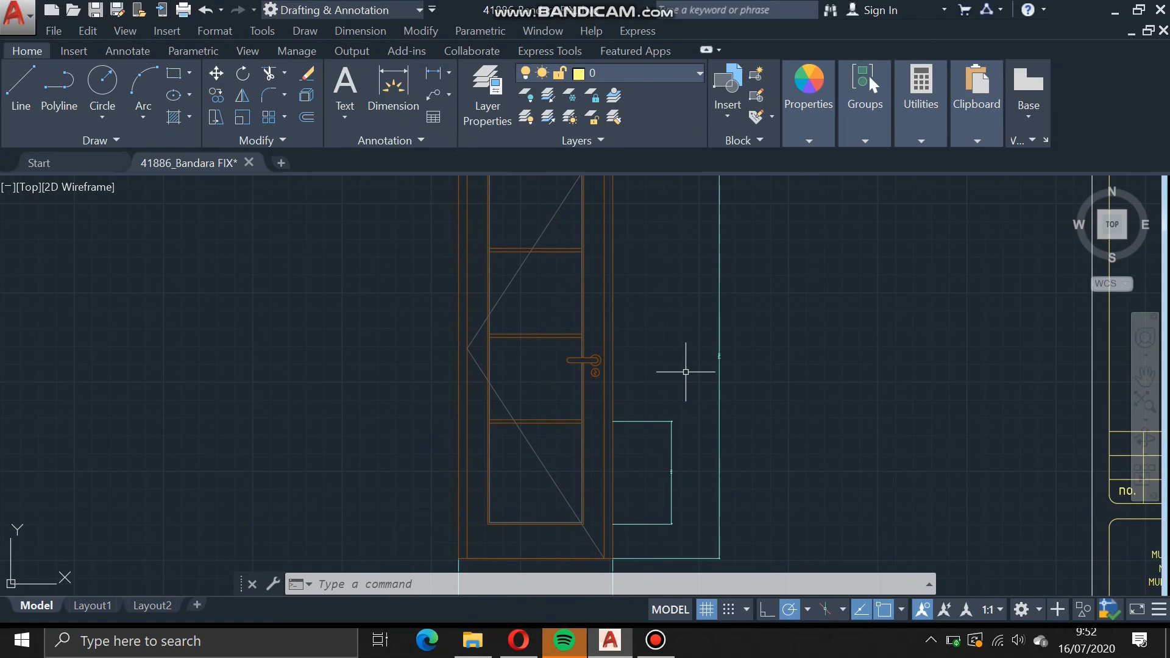
pyautogui.moveTo(685, 372); pyautogui.dragTo(696, 285, button='middle')
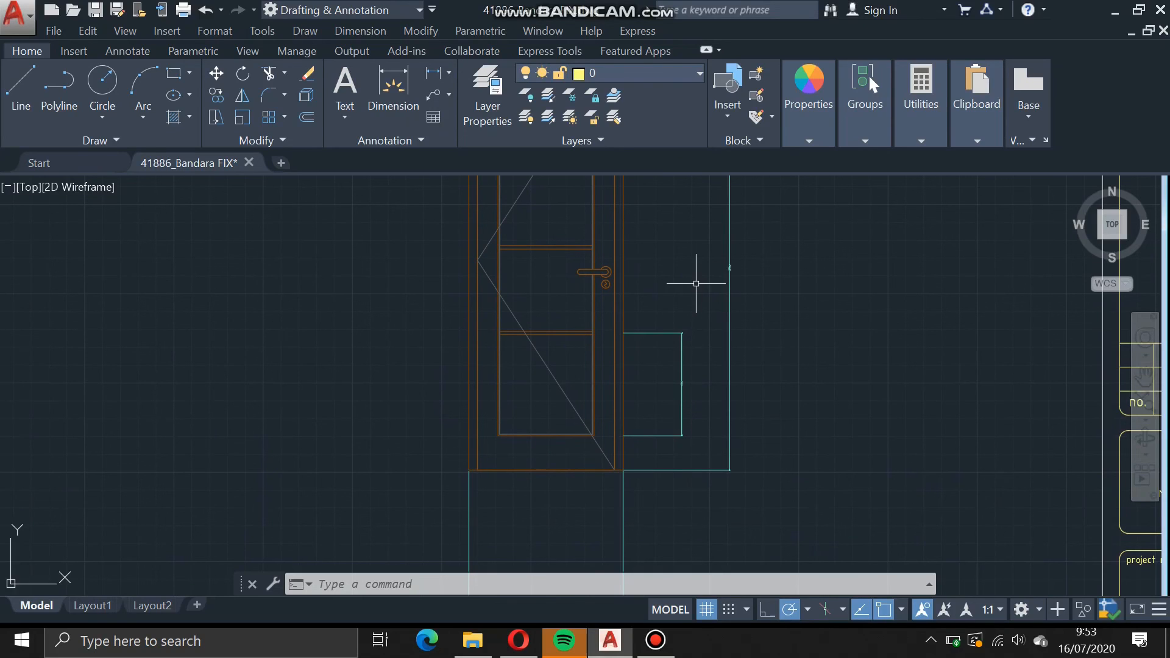
# Read the width dimension below the single brown door.
pyautogui.moveTo(663, 483); pyautogui.dragTo(690, 340, button='middle')
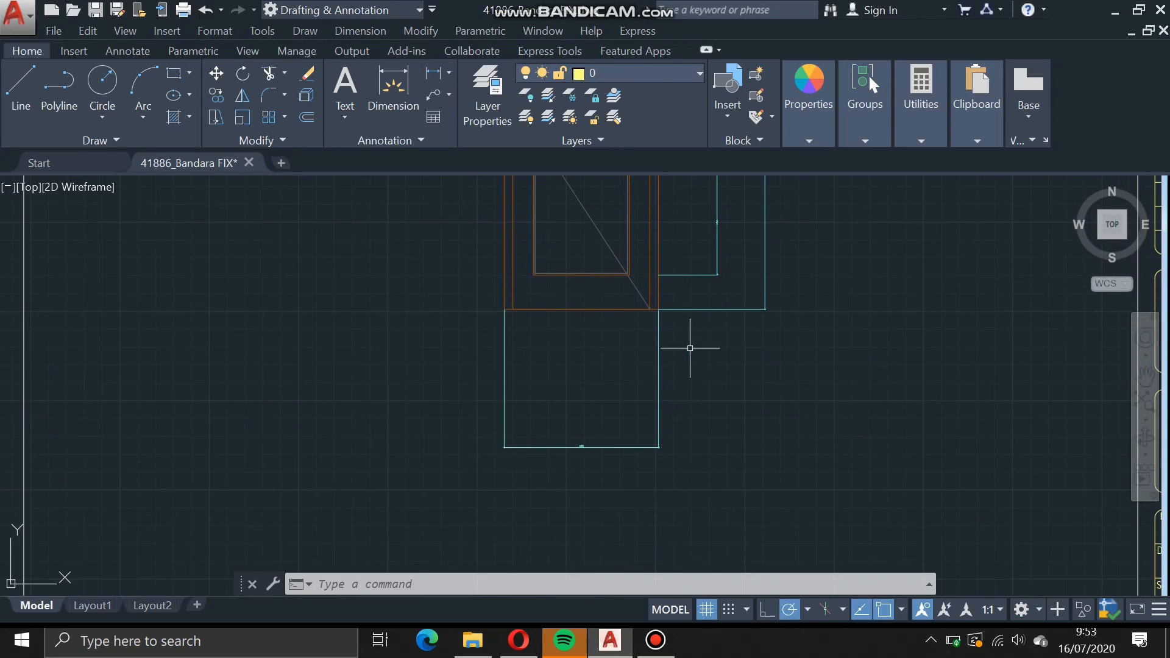
pyautogui.scroll(5, 587, 496)
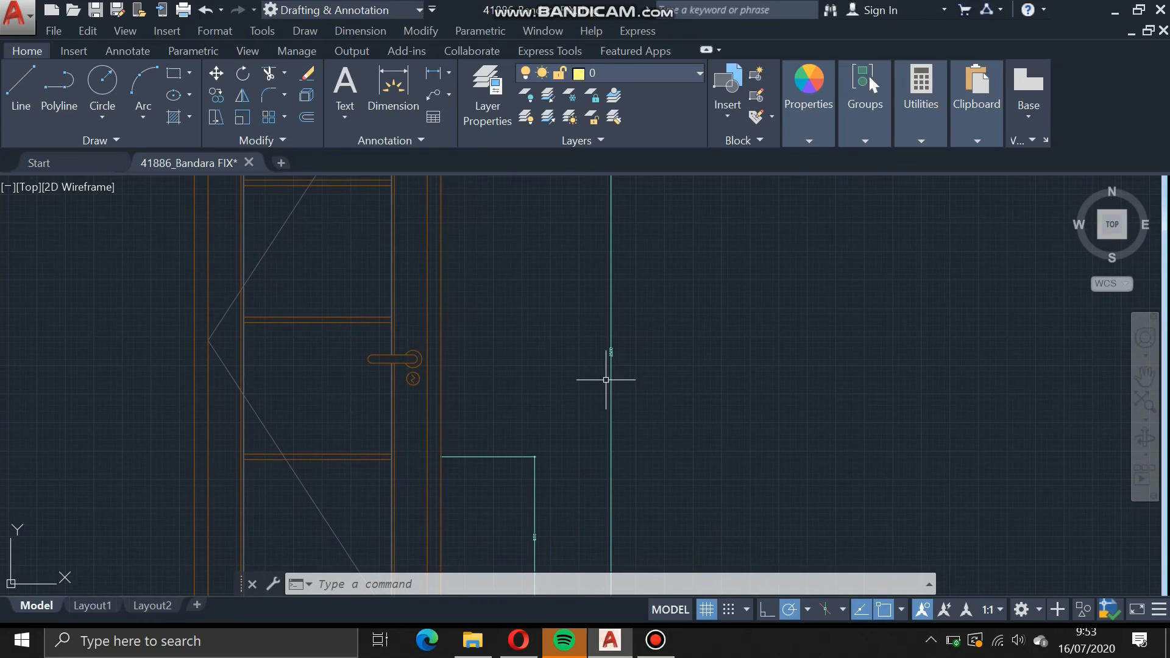
pyautogui.moveTo(605, 376)
pyautogui.mouseDown(button='middle')
pyautogui.moveTo(655, 287)
pyautogui.moveTo(775, 178)
pyautogui.mouseUp(button='middle')
pyautogui.moveTo(744, 290)
pyautogui.mouseDown(button='middle')
pyautogui.moveTo(716, 406)
pyautogui.moveTo(785, 165)
pyautogui.mouseUp(button='middle')
pyautogui.moveTo(571, 471); pyautogui.dragTo(660, 315, button='middle')
pyautogui.scroll(7, 593, 446)
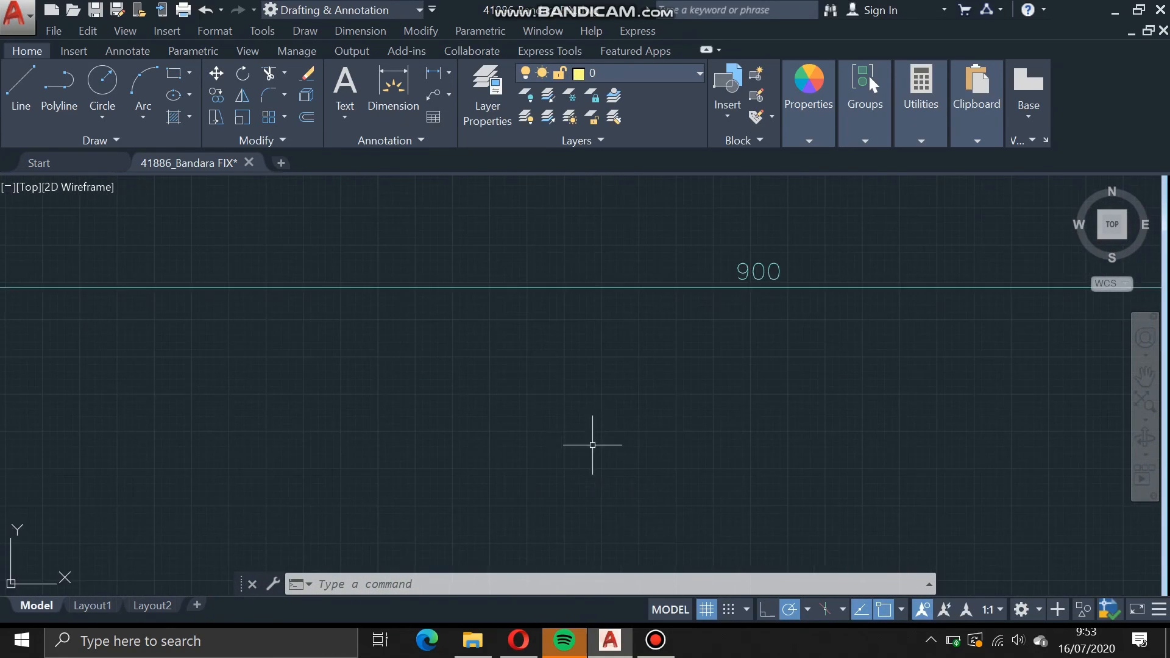
pyautogui.scroll(-10, 678, 365)
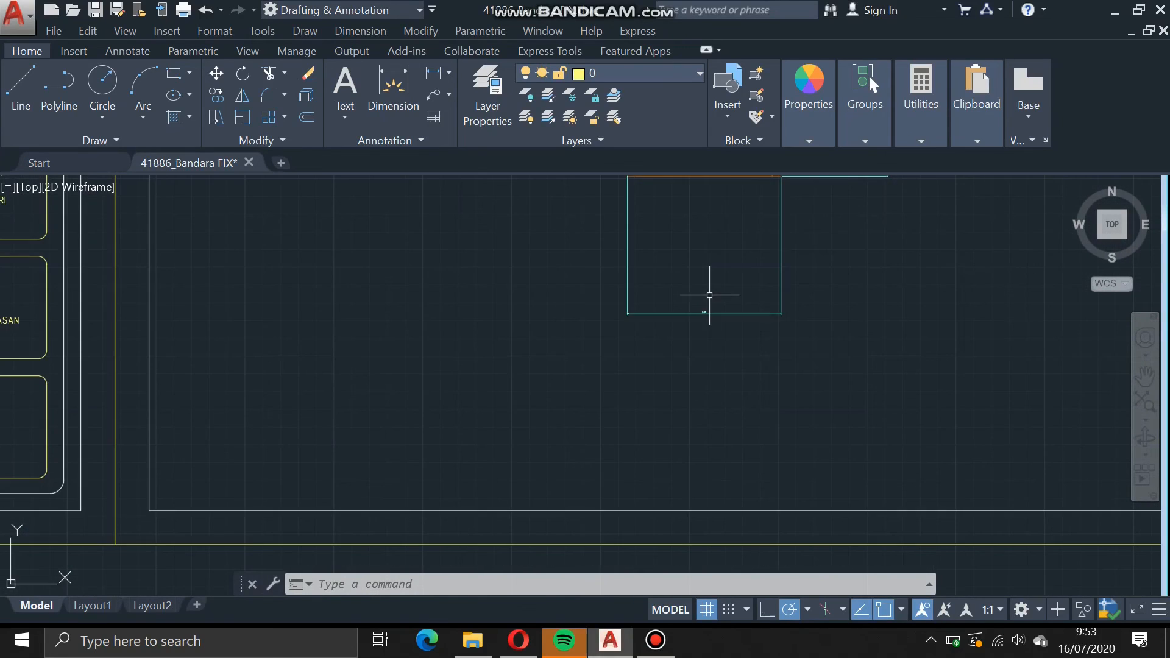
# Check the overall height dimension beside the single brown door.
pyautogui.moveTo(707, 295); pyautogui.dragTo(456, 528, button='middle')
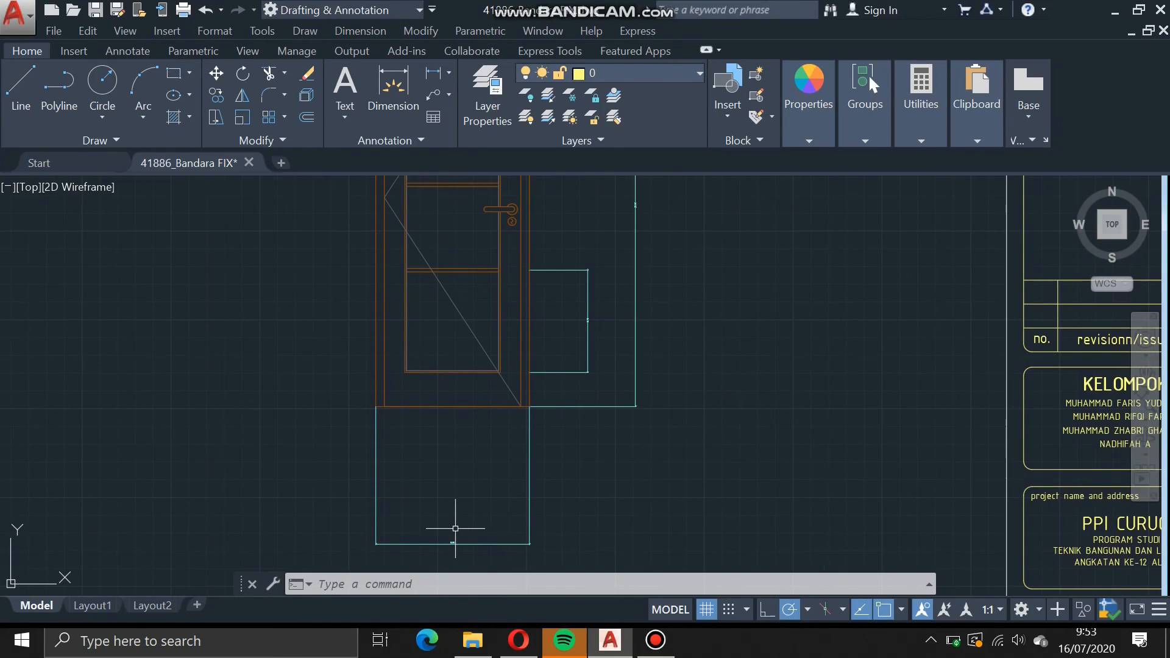
pyautogui.moveTo(536, 478); pyautogui.dragTo(496, 552, button='middle')
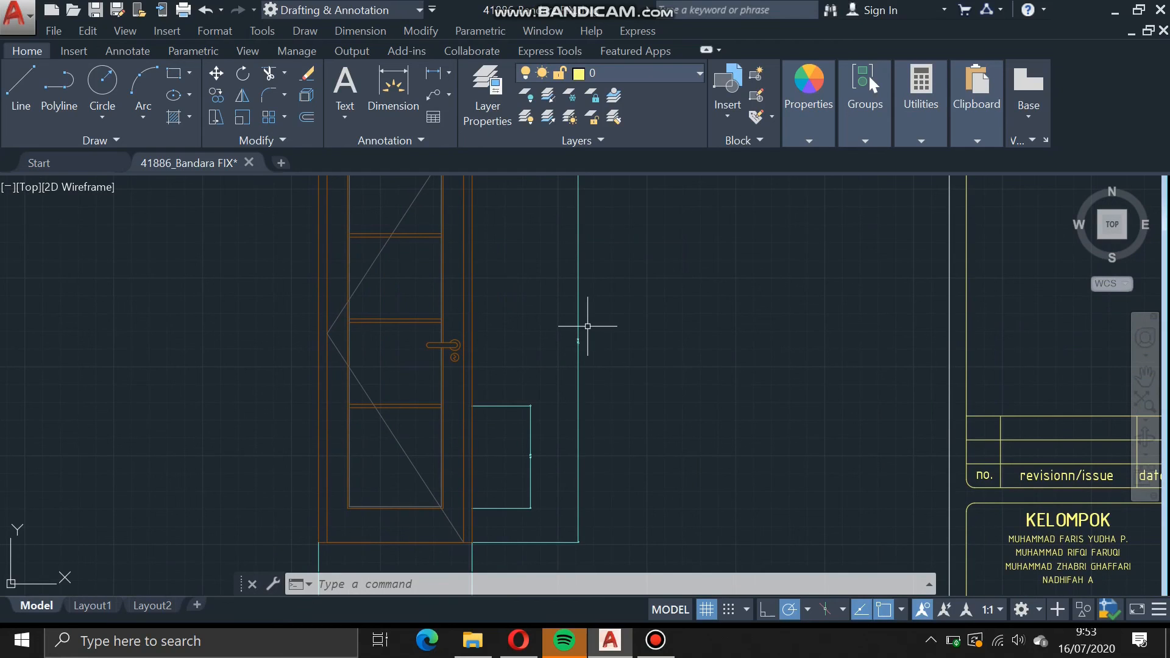
pyautogui.scroll(3, 579, 342)
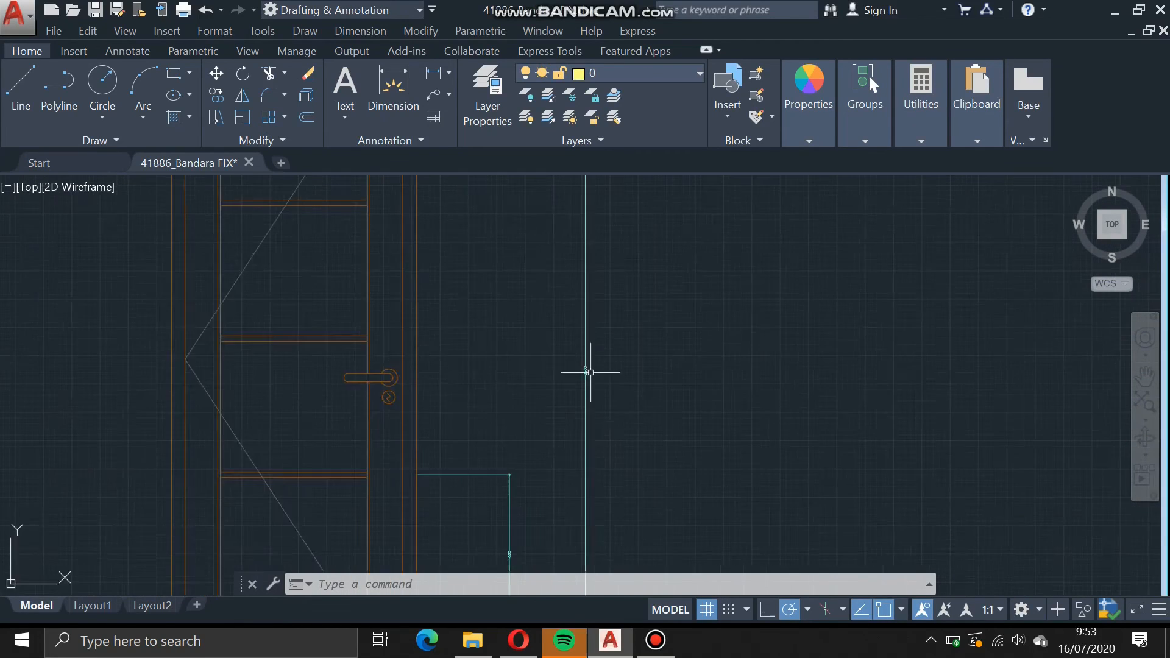
pyautogui.scroll(-5, 591, 372)
# Compare the single brown door with the double doors and window on the neighbouring elevation sheets.
pyautogui.moveTo(551, 358); pyautogui.dragTo(612, 381, button='middle')
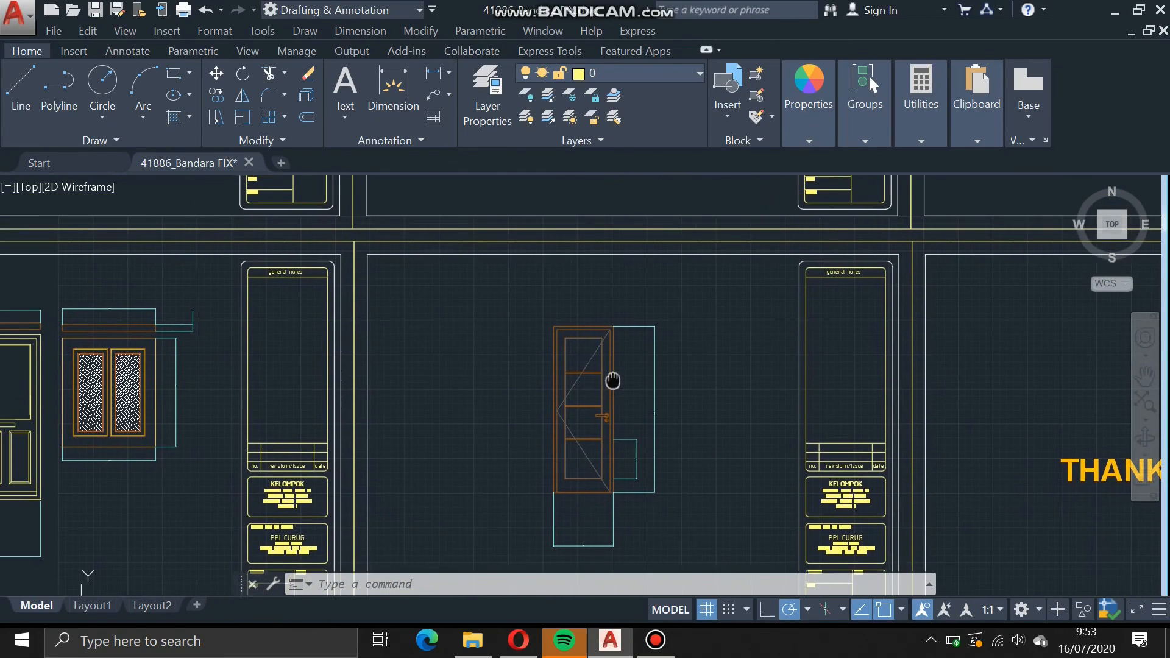
pyautogui.moveTo(332, 413); pyautogui.dragTo(986, 323, button='middle')
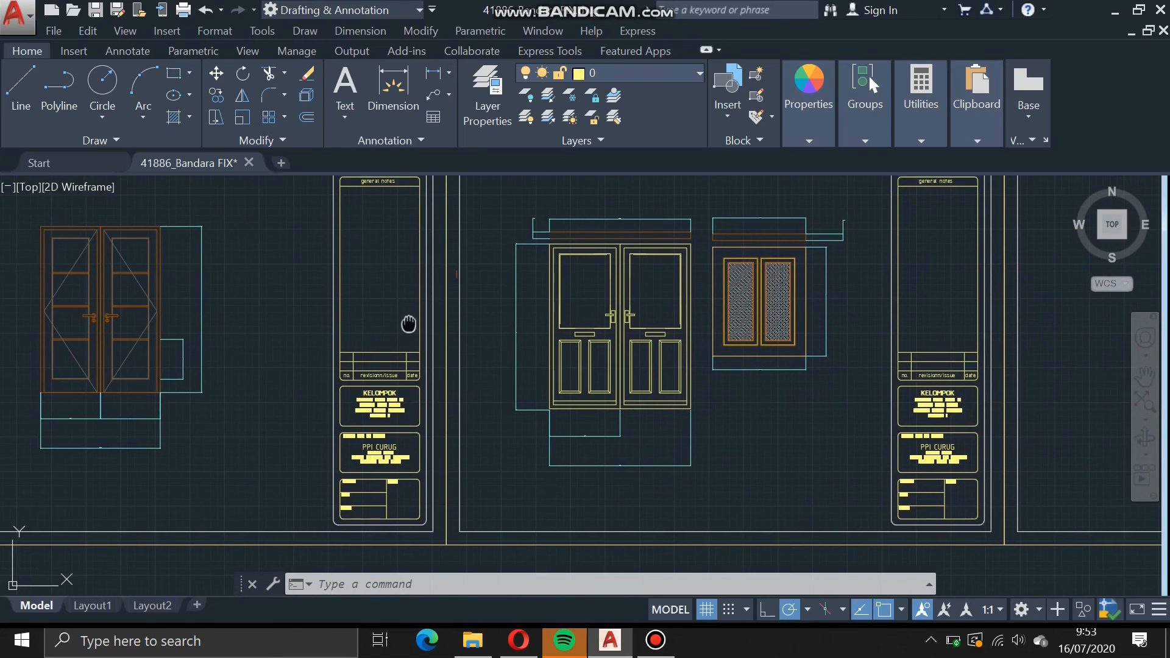
pyautogui.moveTo(408, 324)
pyautogui.mouseDown(button='middle')
pyautogui.moveTo(708, 375)
pyautogui.moveTo(164, 355)
pyautogui.mouseUp(button='middle')
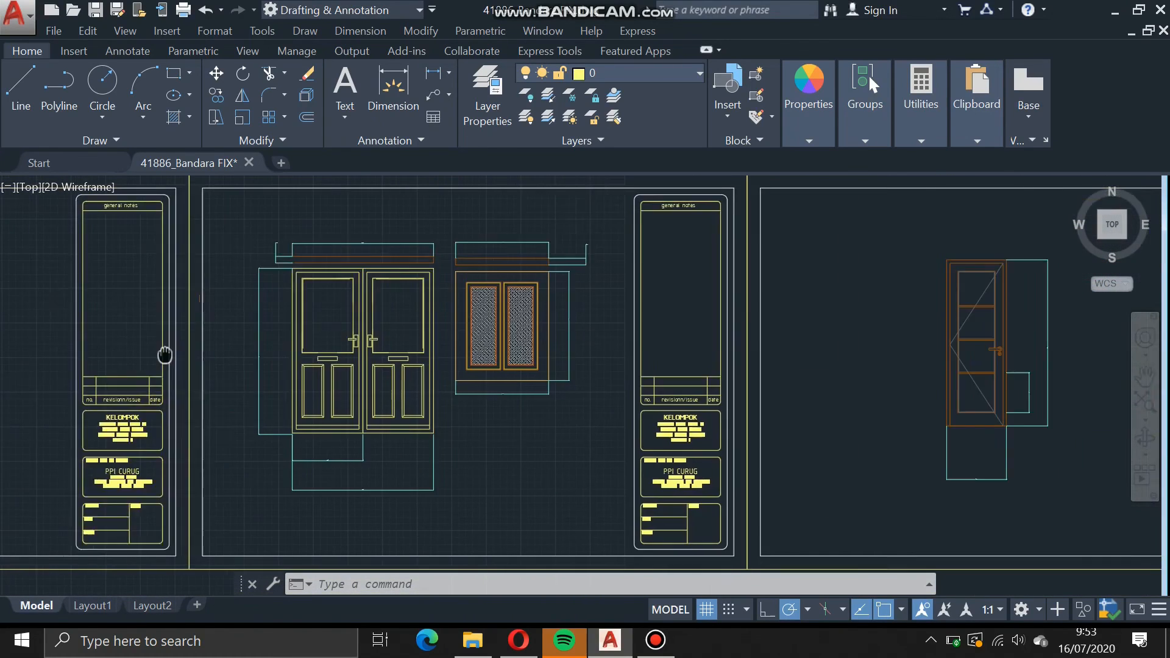
pyautogui.moveTo(785, 428); pyautogui.dragTo(281, 419, button='middle')
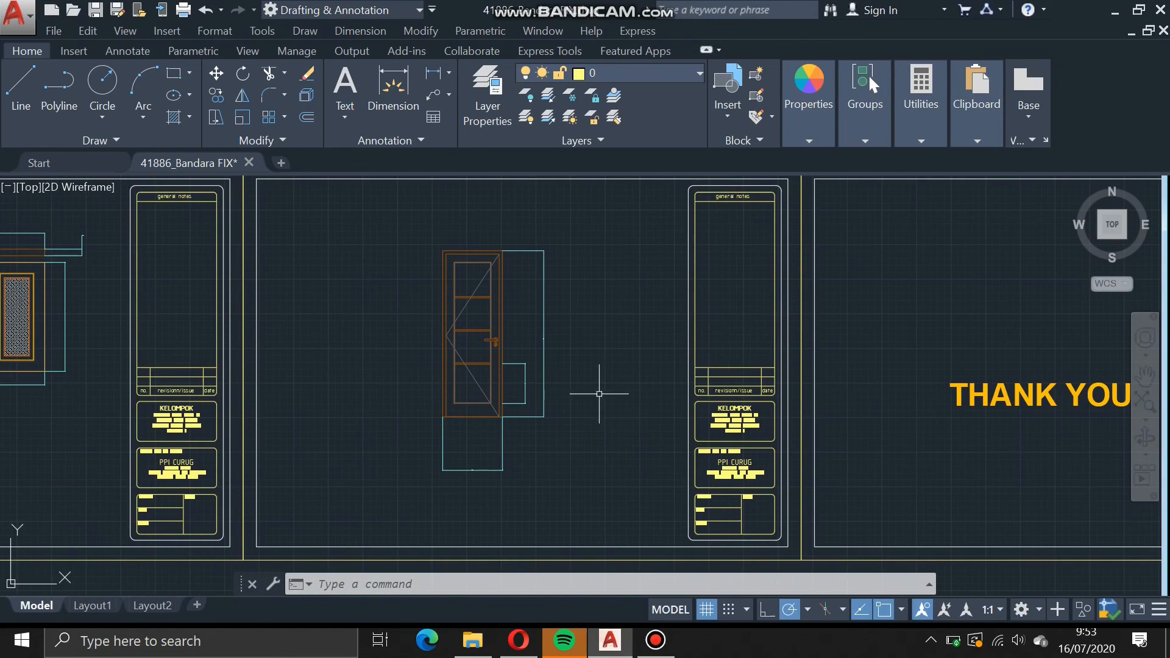
pyautogui.moveTo(599, 394); pyautogui.dragTo(648, 414, button='middle')
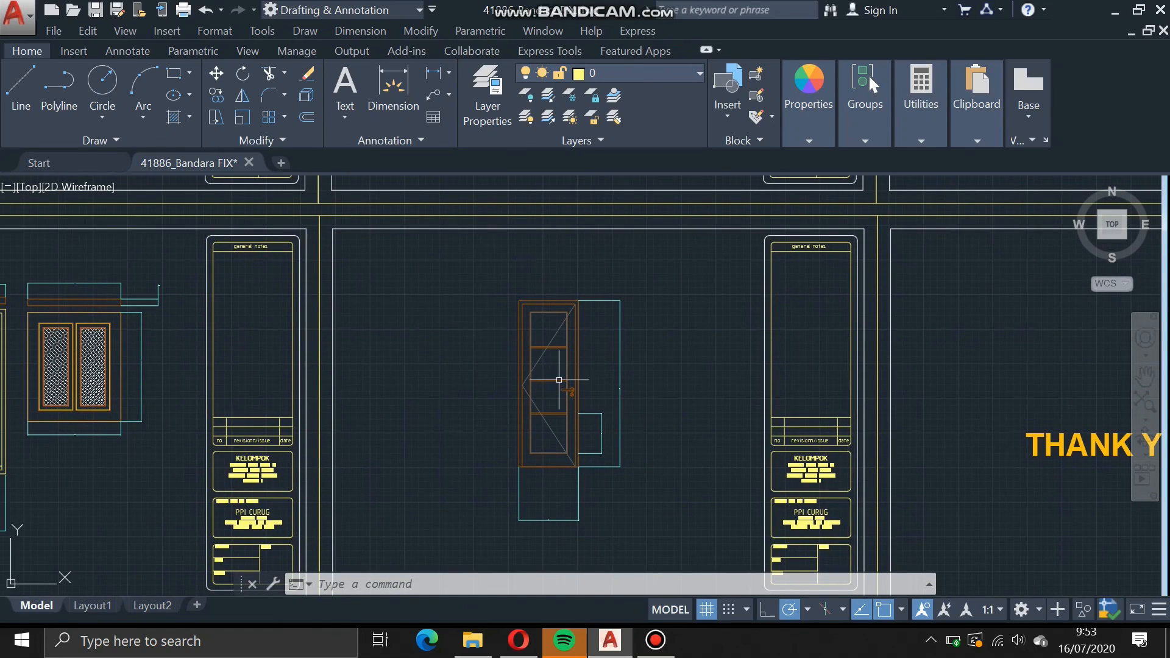
# Examine the lever handle and keyhole of the single brown door.
pyautogui.scroll(3, 563, 405)
pyautogui.scroll(4, 564, 396)
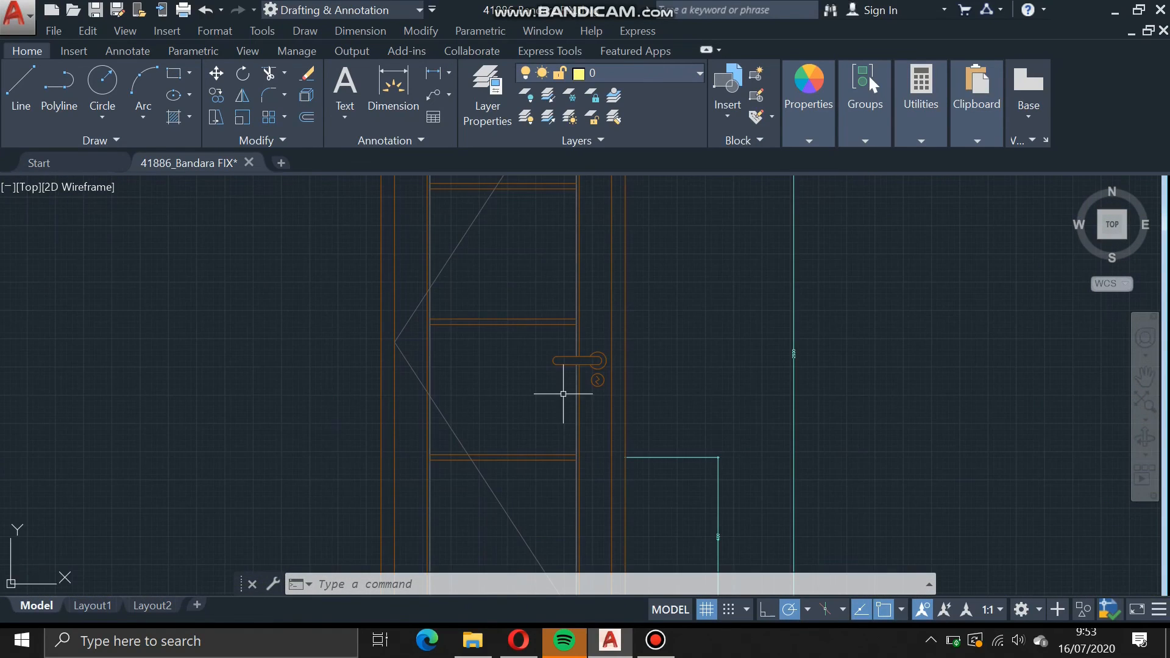
pyautogui.scroll(-2, 564, 396)
pyautogui.scroll(-2, 567, 399)
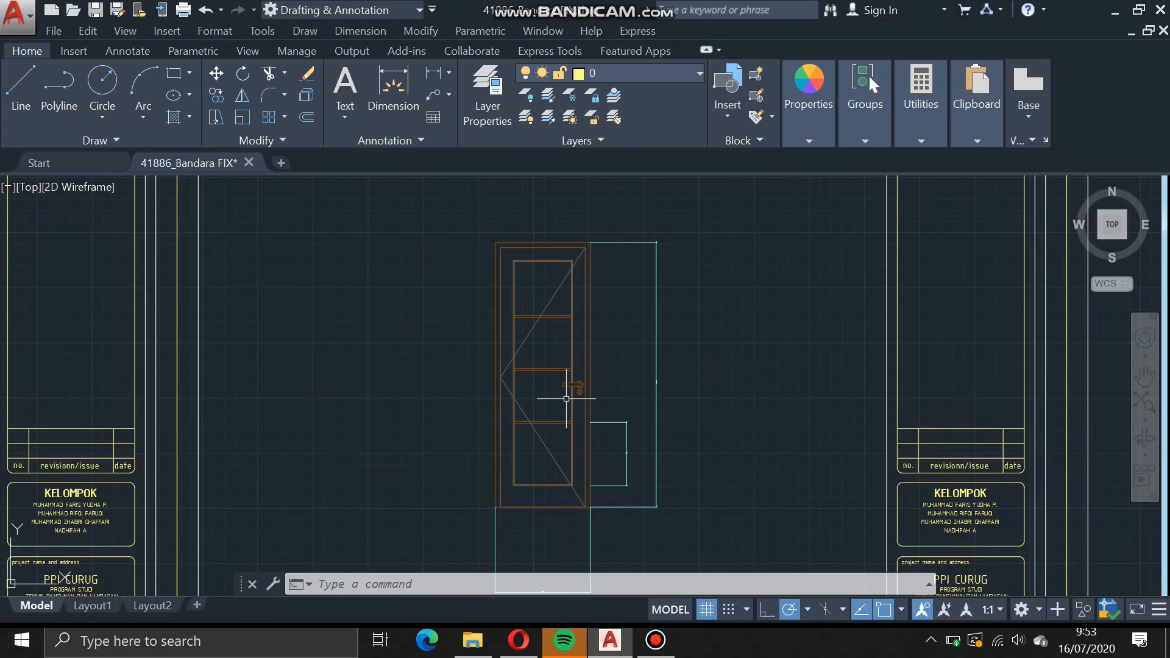
# Look over the whole drawing set and return to the door and window plan sheet.
pyautogui.scroll(-8, 566, 398)
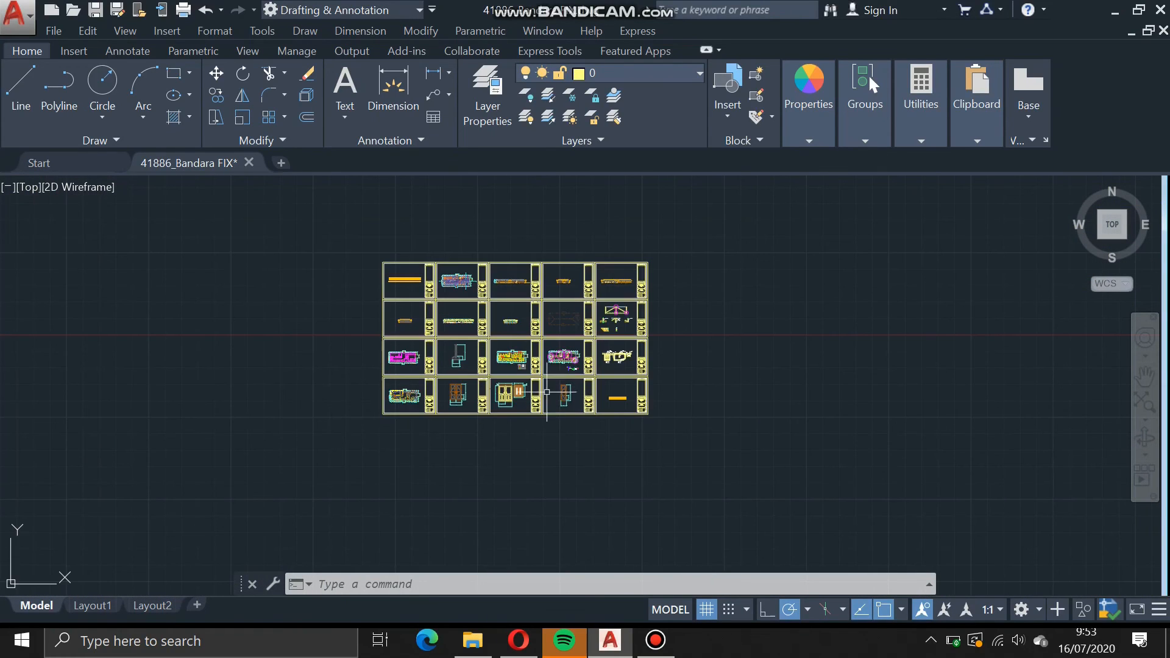
pyautogui.scroll(5, 464, 280)
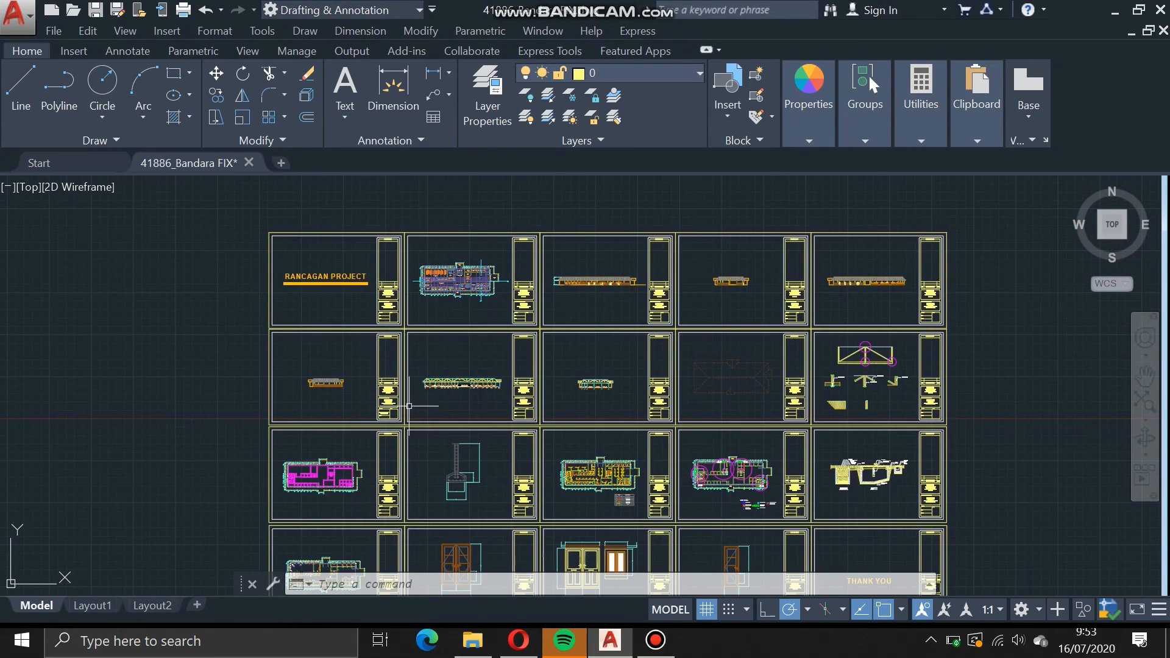
pyautogui.moveTo(355, 519); pyautogui.dragTo(437, 410, button='middle')
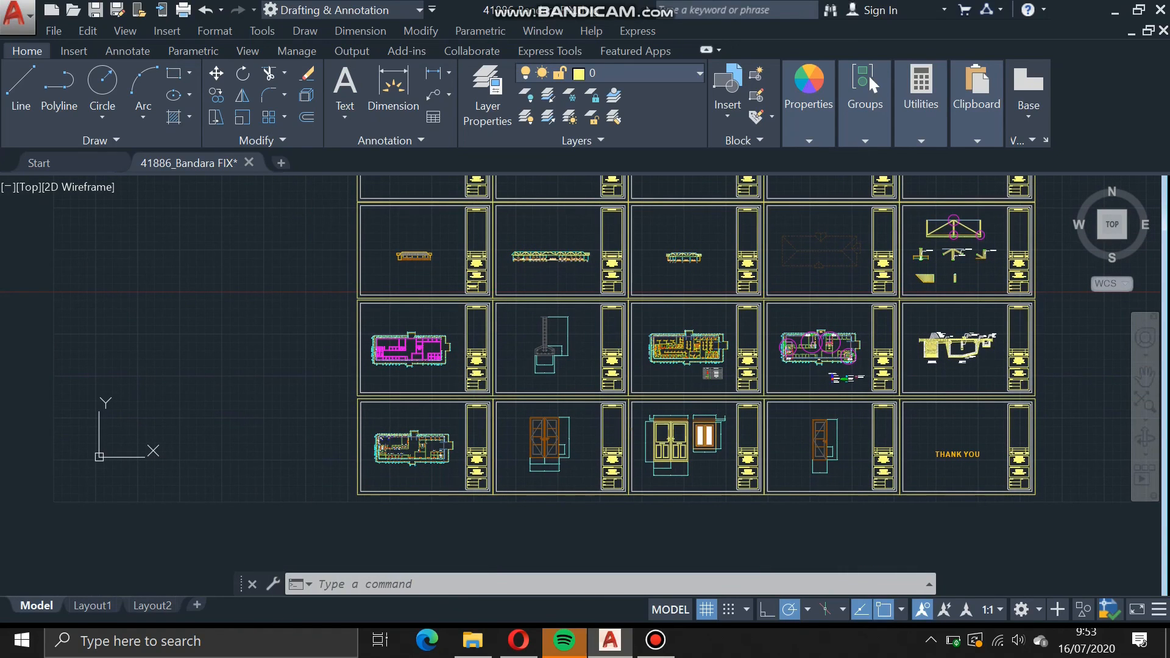
pyautogui.scroll(6, 407, 472)
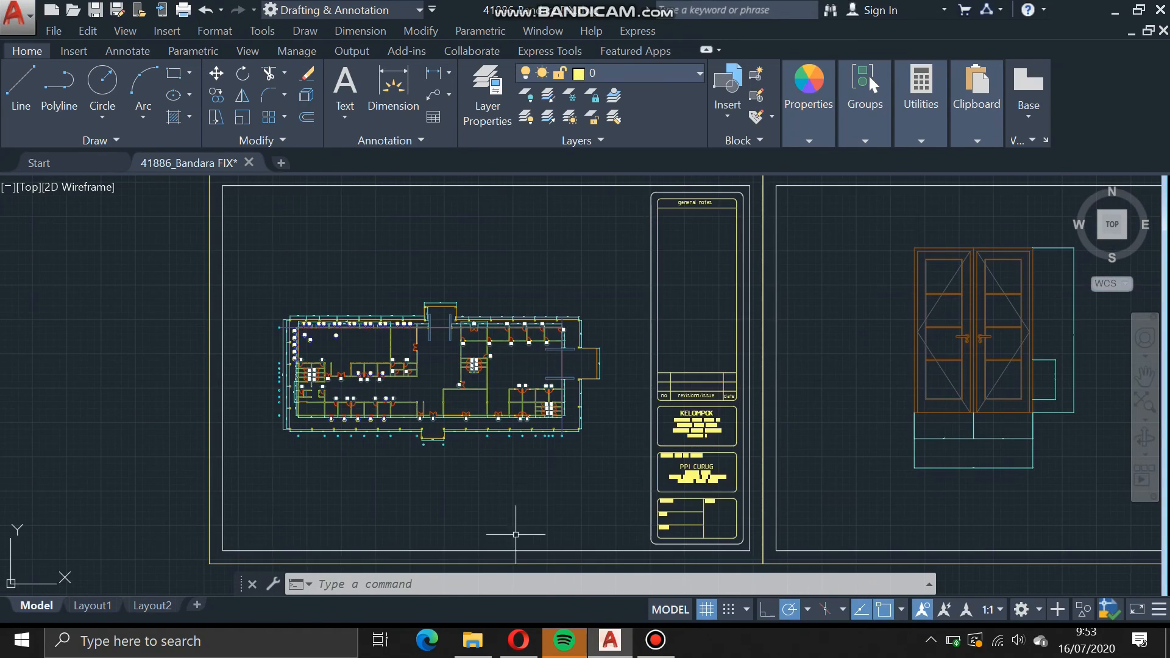
# Review the door and window elevation sheets from the brown double door to the single brown door, and dismiss the low-battery notice.
pyautogui.moveTo(559, 473)
pyautogui.mouseDown(button='middle')
pyautogui.moveTo(513, 459)
pyautogui.moveTo(180, 455)
pyautogui.mouseUp(button='middle')
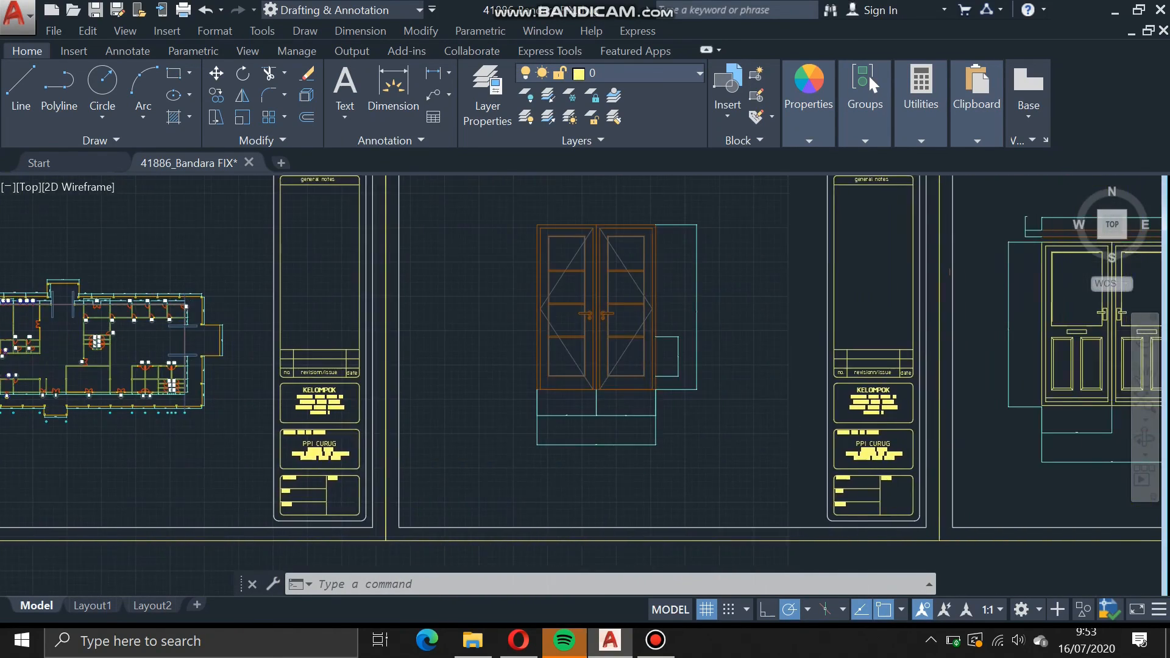
pyautogui.moveTo(810, 484); pyautogui.dragTo(333, 482, button='middle')
pyautogui.moveTo(700, 478); pyautogui.dragTo(261, 477, button='middle')
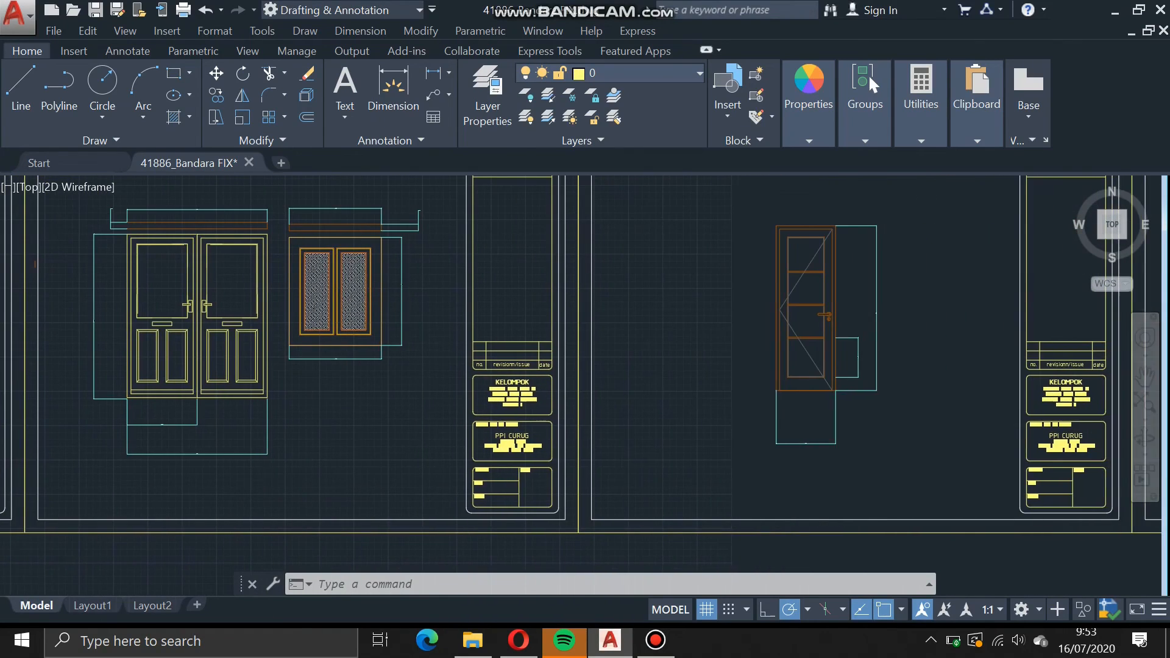
pyautogui.moveTo(701, 418); pyautogui.dragTo(523, 492, button='middle')
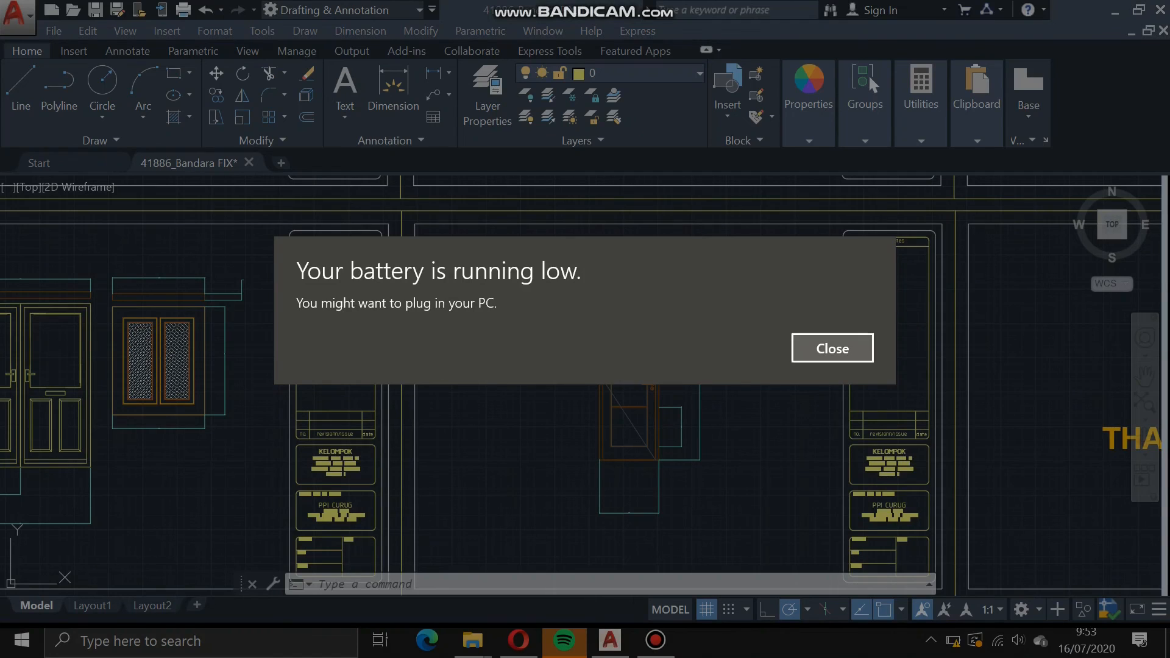
pyautogui.click(825, 345)
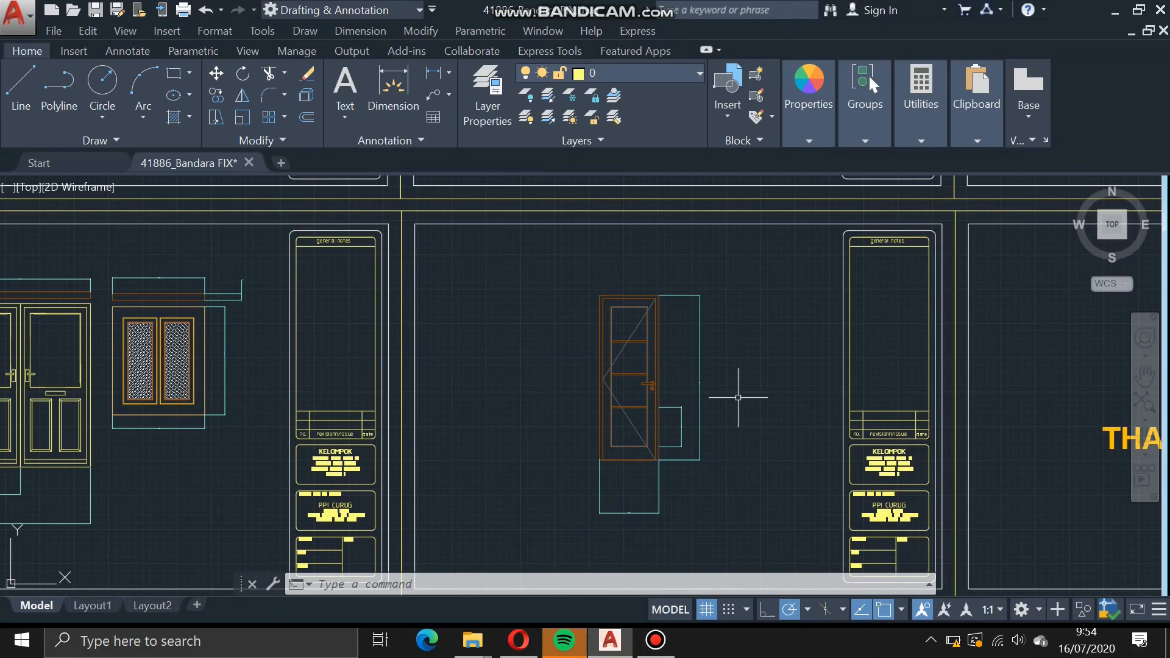
pyautogui.moveTo(761, 440)
pyautogui.mouseDown(button='middle')
pyautogui.moveTo(595, 361)
pyautogui.moveTo(726, 400)
pyautogui.moveTo(774, 443)
pyautogui.moveTo(758, 447)
pyautogui.mouseUp(button='middle')
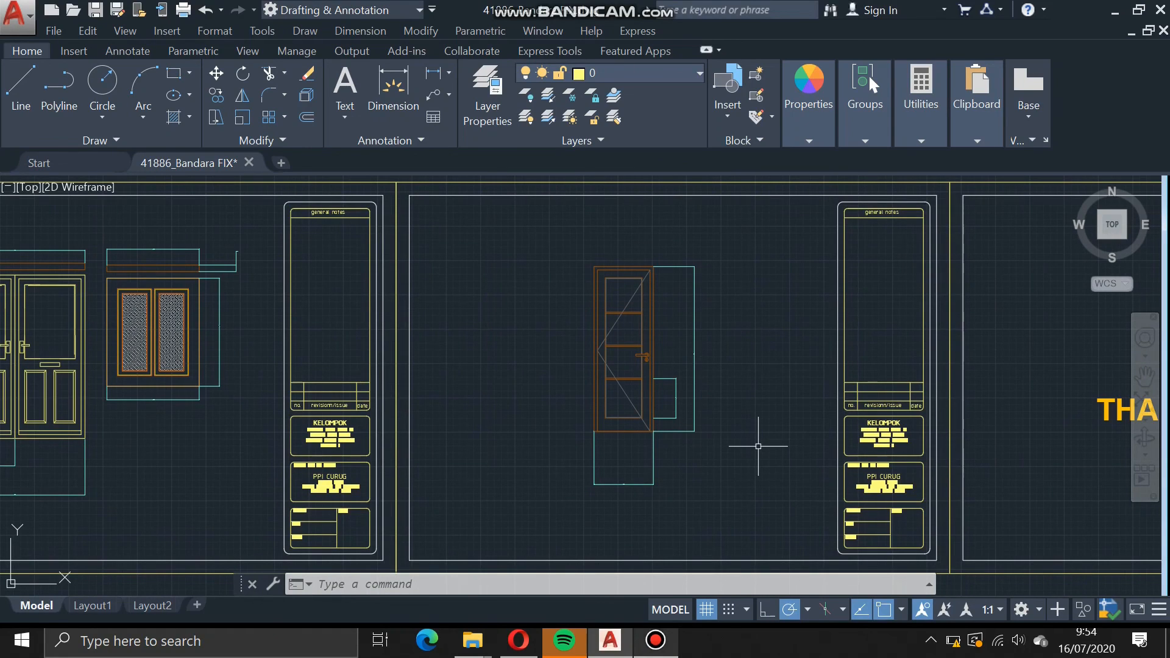
pyautogui.moveTo(758, 447); pyautogui.dragTo(696, 431, button='middle')
pyautogui.click(656, 640)
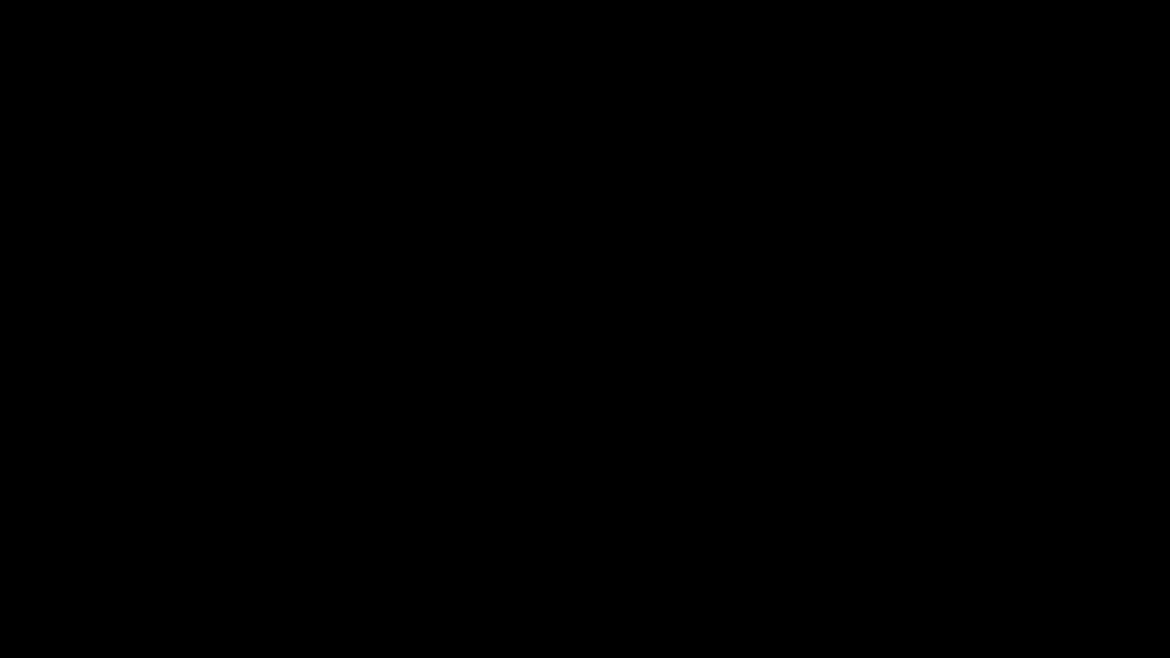